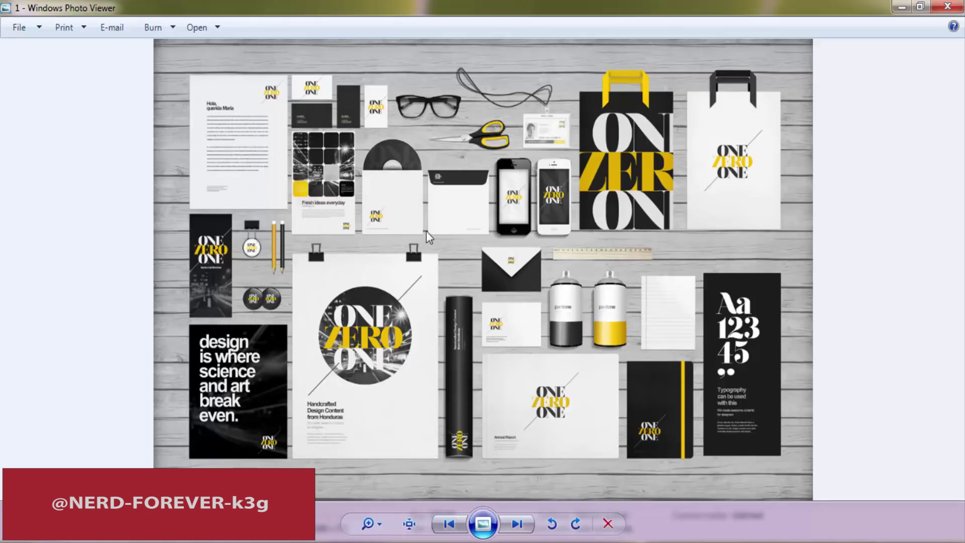
# Page through the whole set of stationery sample images, examining how letterheads, envelopes and business cards share one brand design.
pyautogui.click(517, 523)
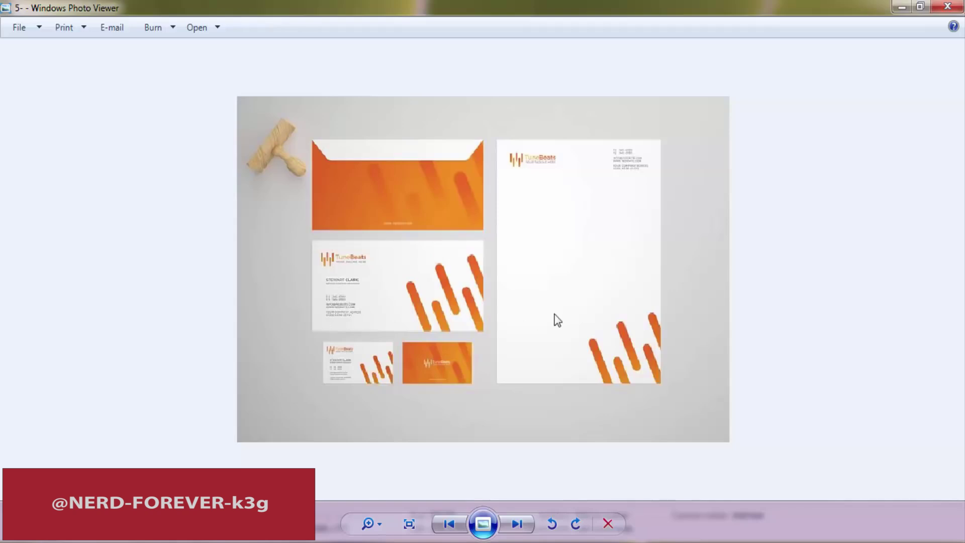
pyautogui.scroll(-1, 591, 337)
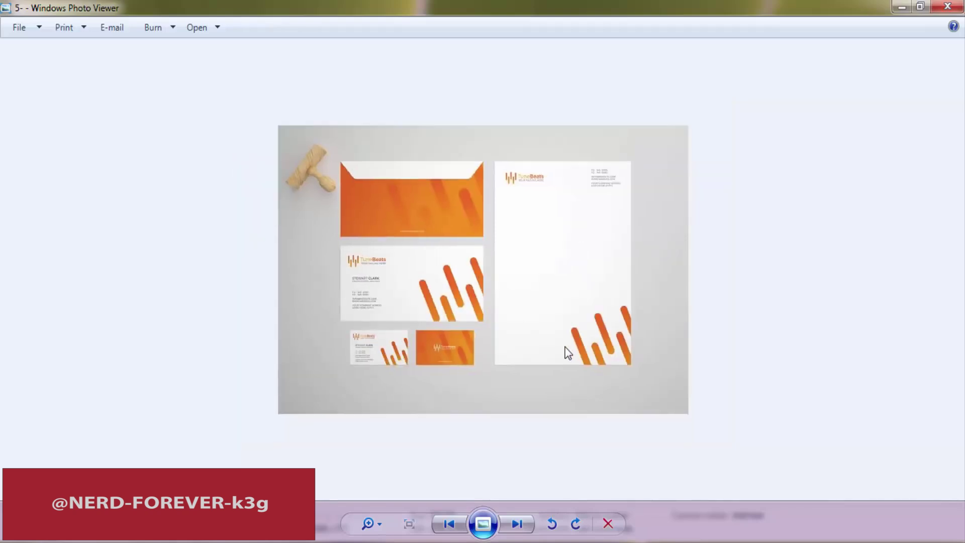
pyautogui.click(516, 523)
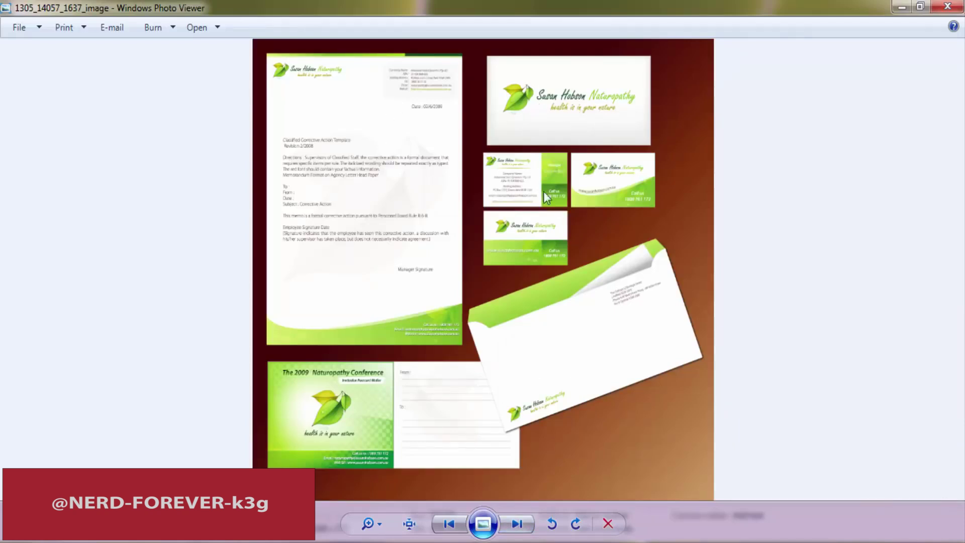
pyautogui.click(517, 524)
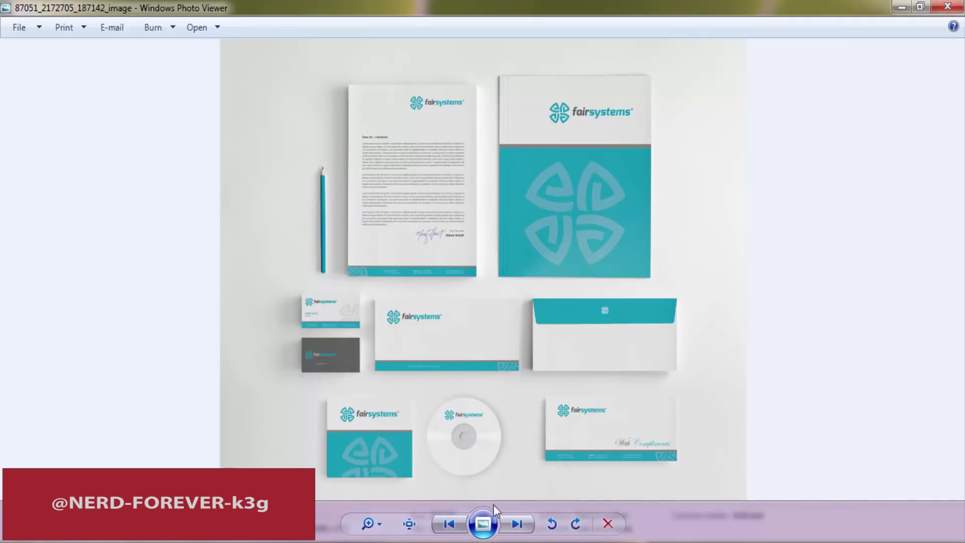
pyautogui.click(516, 523)
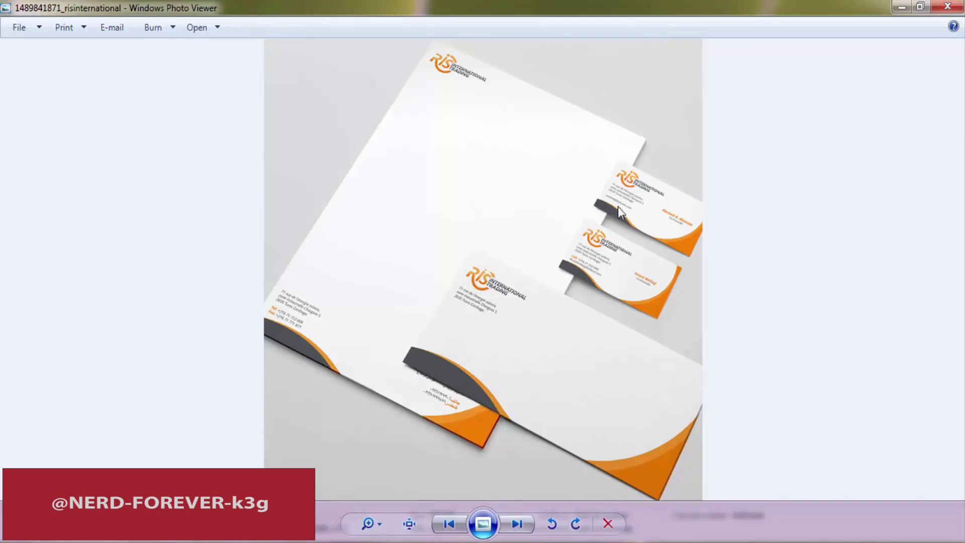
pyautogui.click(519, 518)
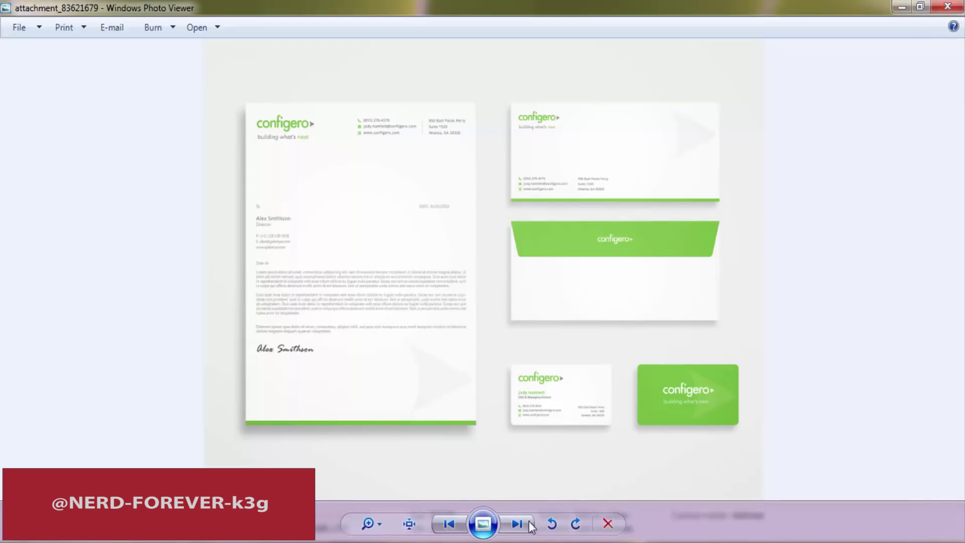
pyautogui.click(526, 524)
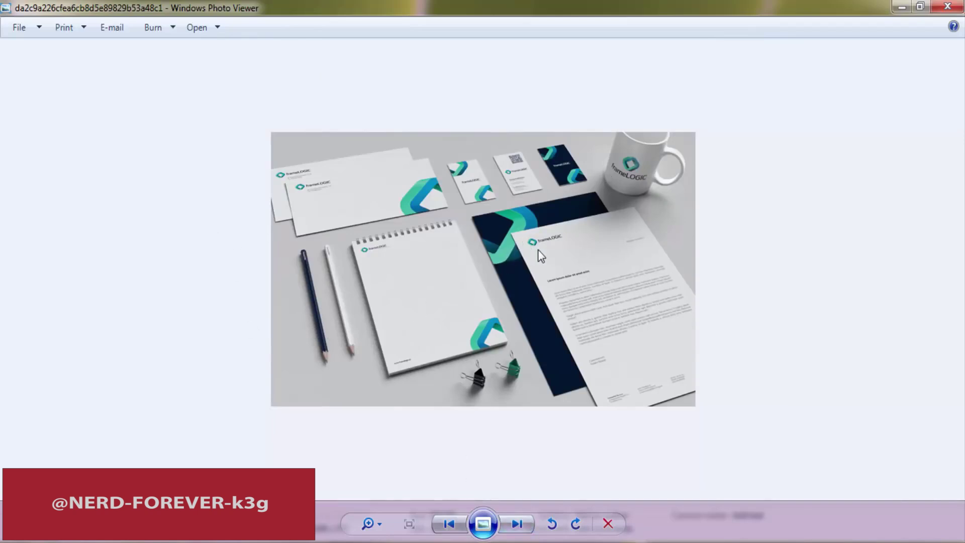
pyautogui.click(510, 524)
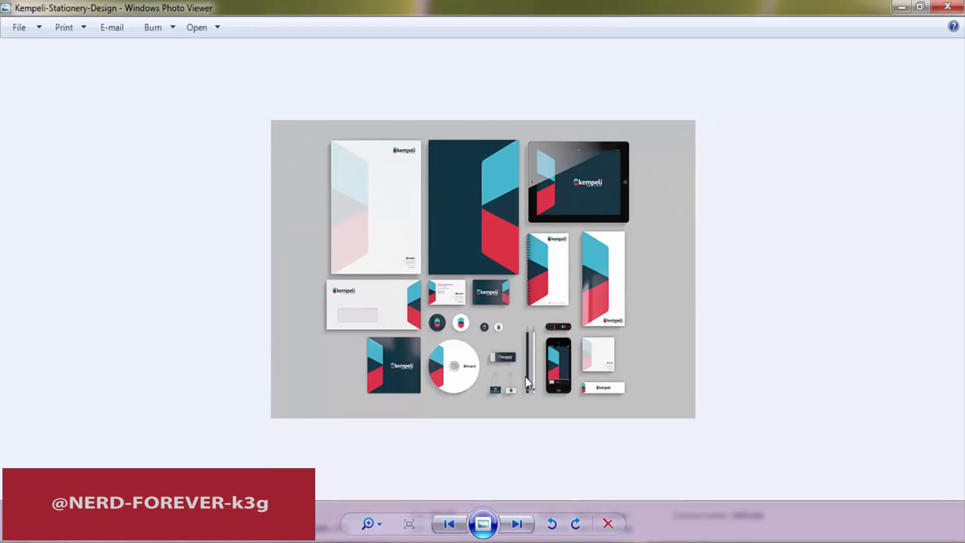
pyautogui.click(518, 523)
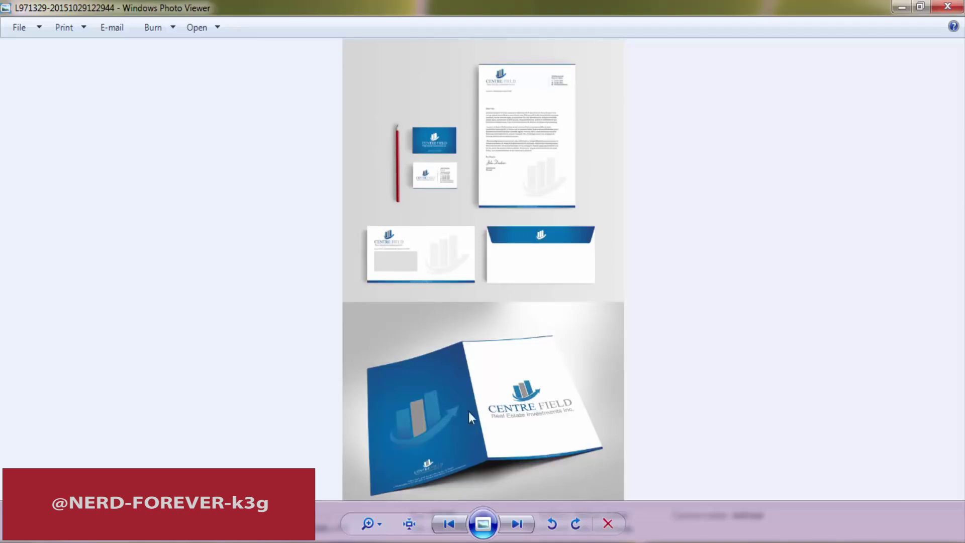
pyautogui.click(517, 524)
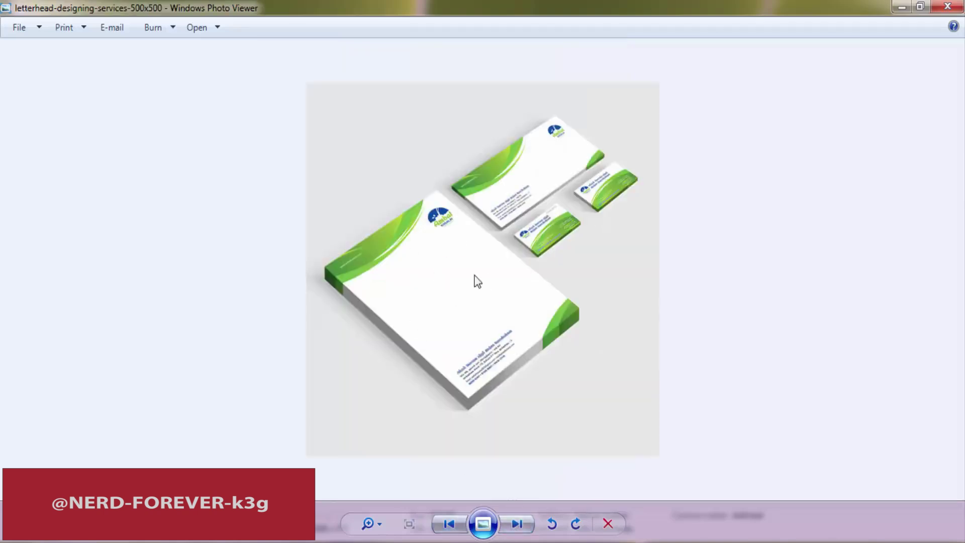
pyautogui.click(516, 523)
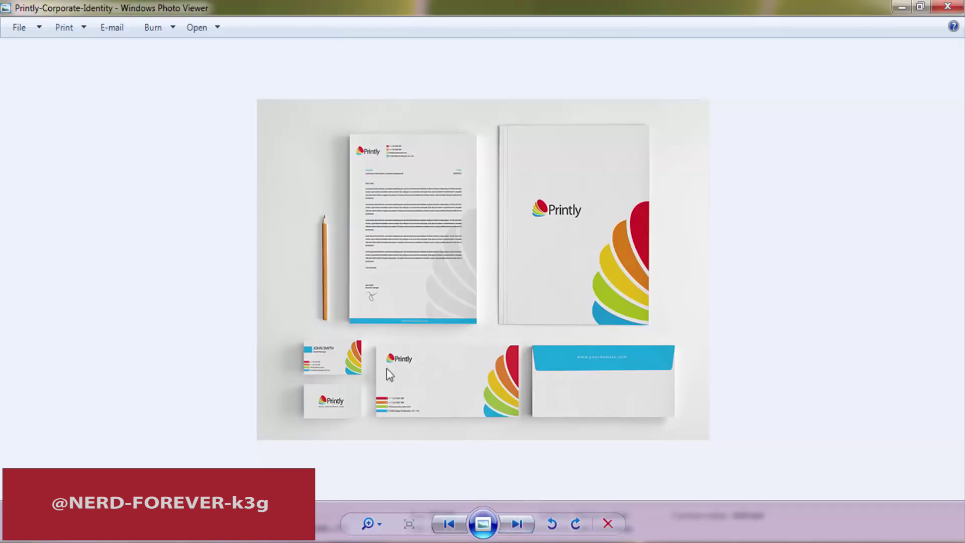
pyautogui.click(518, 523)
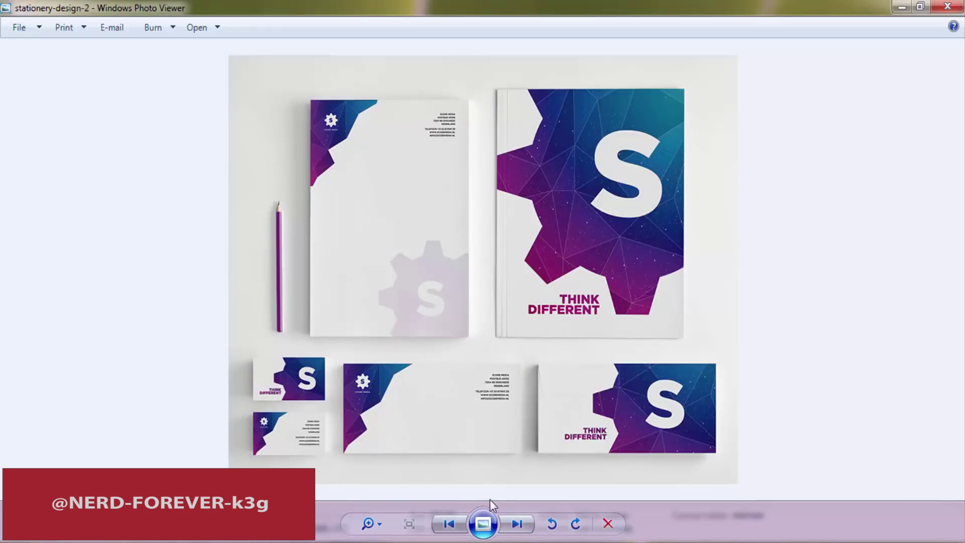
pyautogui.click(517, 525)
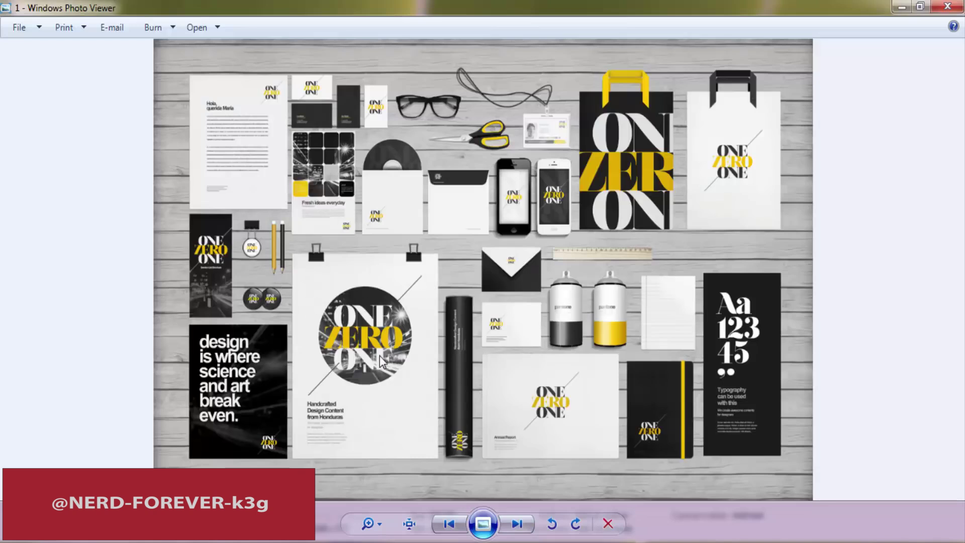
# Go through the stationery samples a second time, from the TuneBeats set through the Printly set, comparing logo placement, colours and shapes.
pyautogui.click(517, 524)
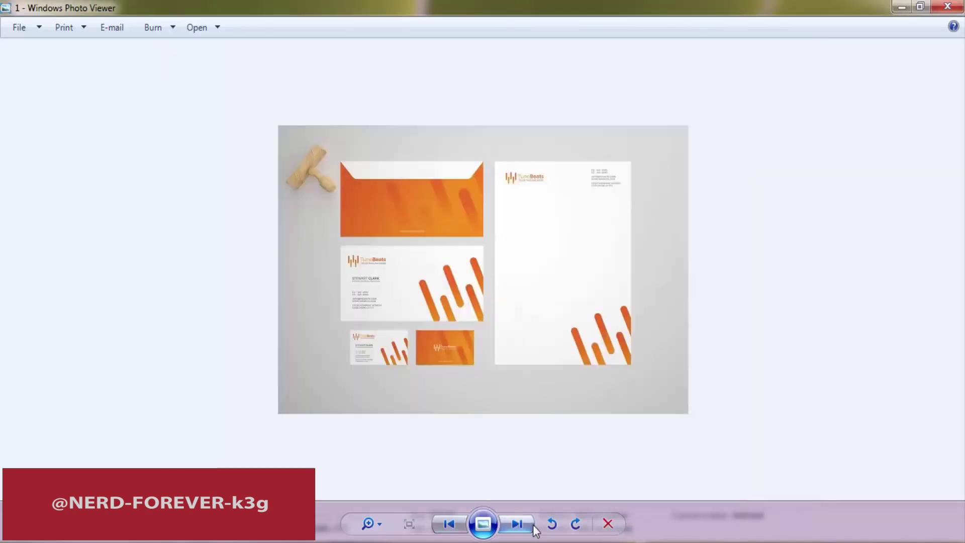
pyautogui.scroll(-1, 532, 253)
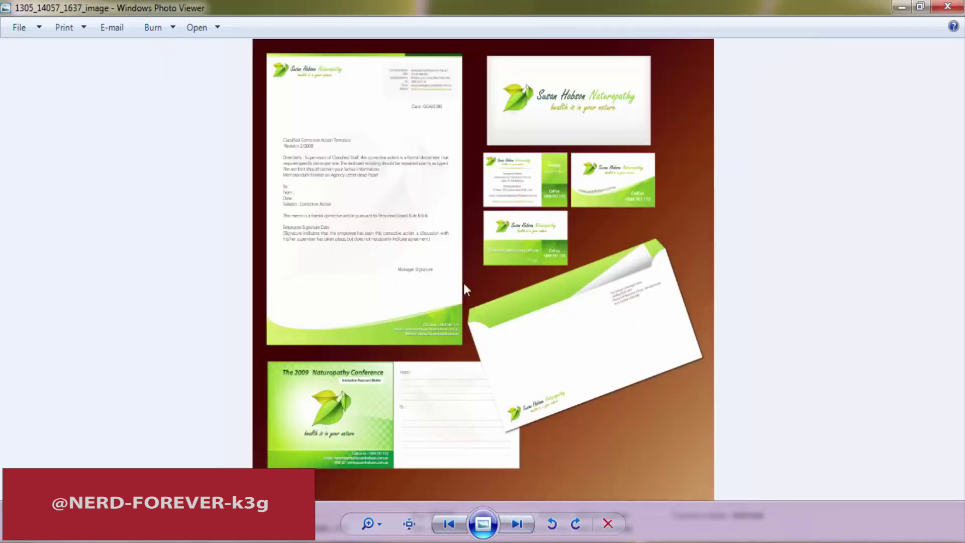
pyautogui.click(517, 523)
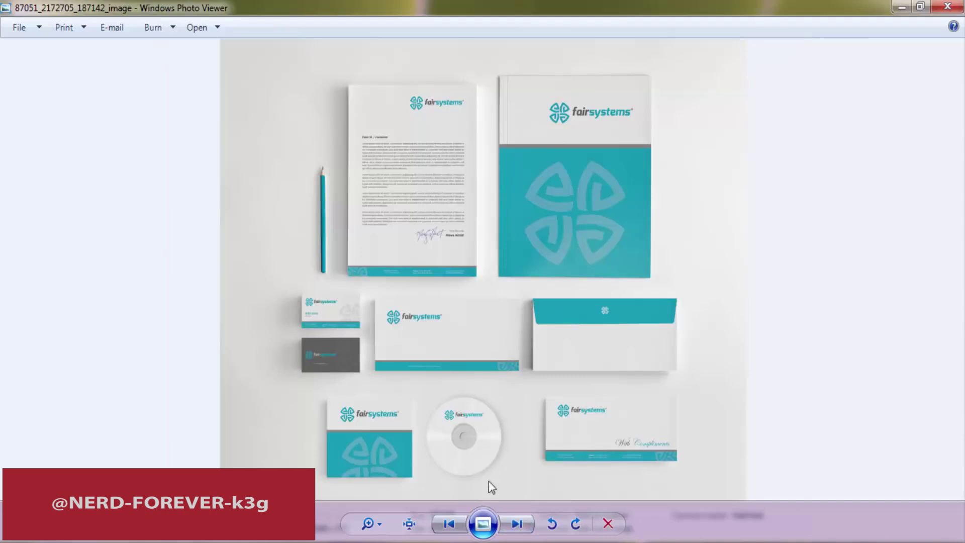
pyautogui.click(518, 523)
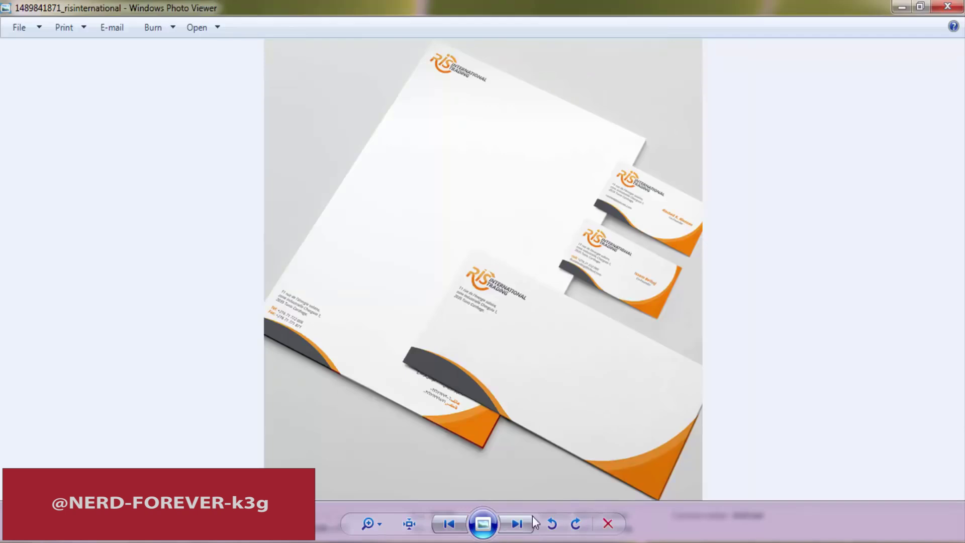
pyautogui.click(519, 526)
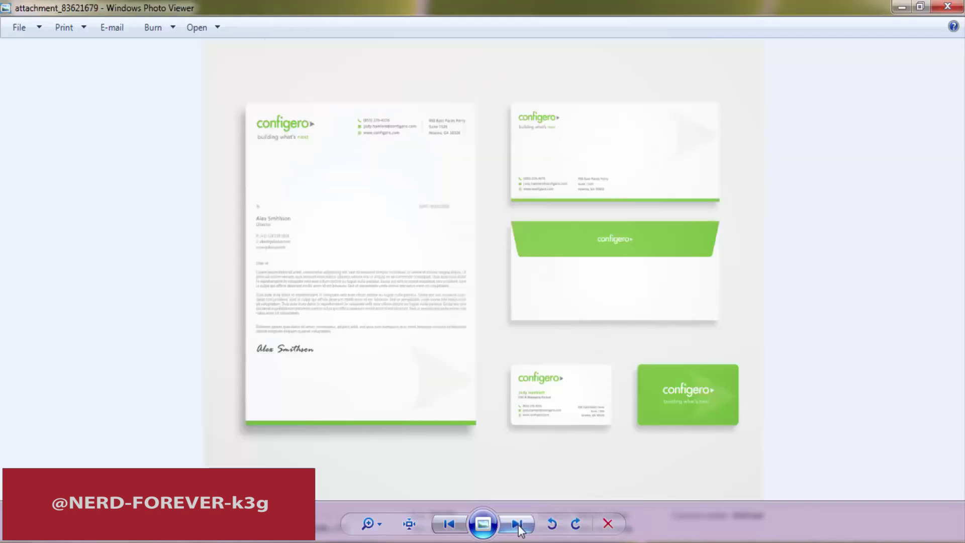
pyautogui.click(516, 529)
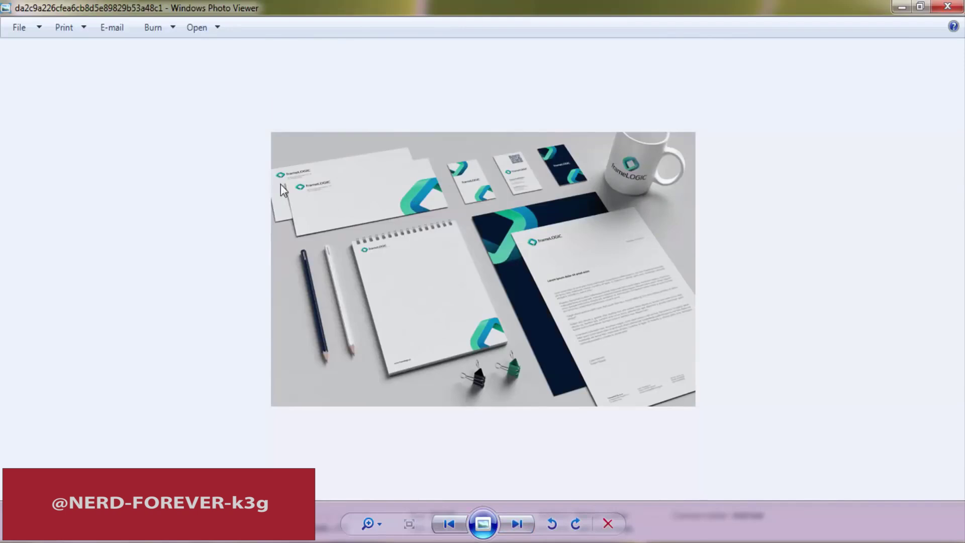
pyautogui.scroll(2, 318, 193)
pyautogui.scroll(-2, 188, 191)
pyautogui.click(517, 524)
pyautogui.click(518, 523)
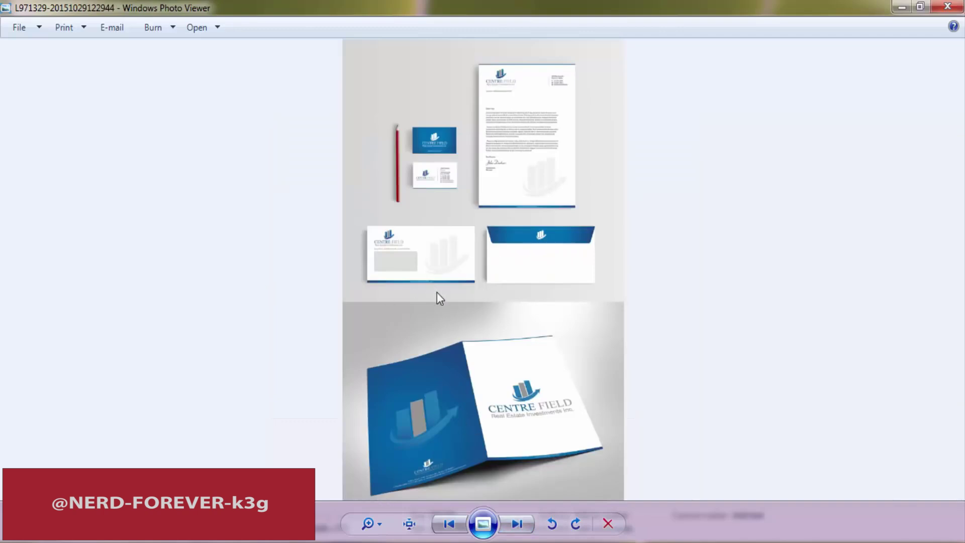
pyautogui.click(517, 523)
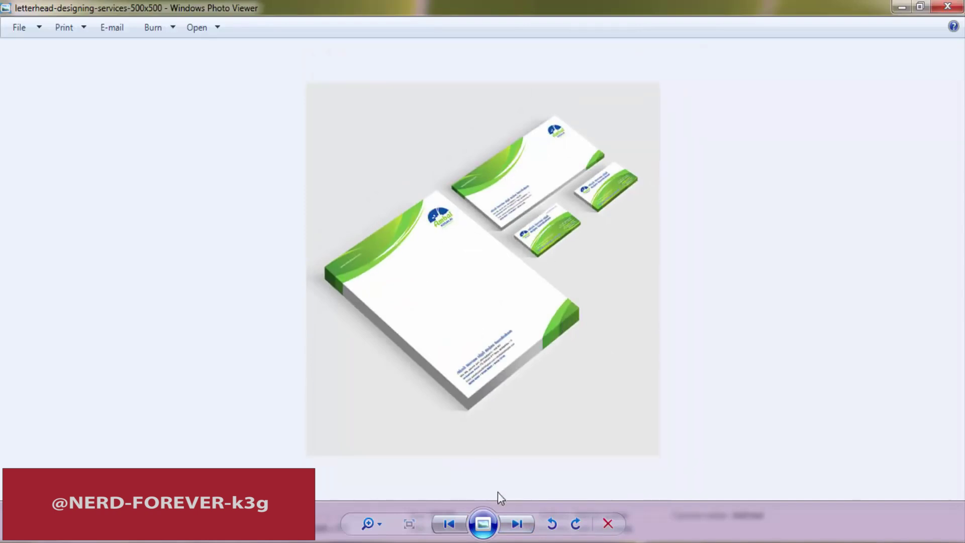
pyautogui.click(510, 524)
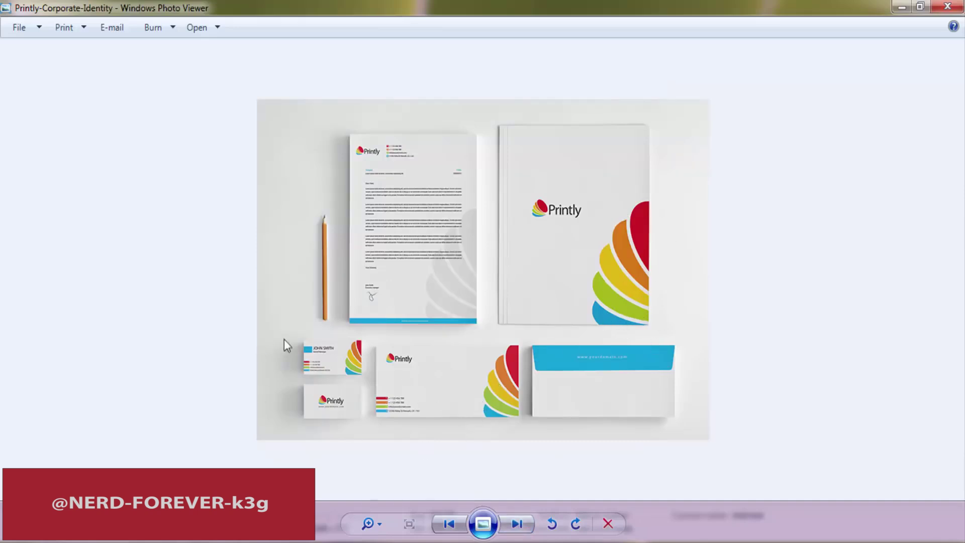
pyautogui.press('Right')
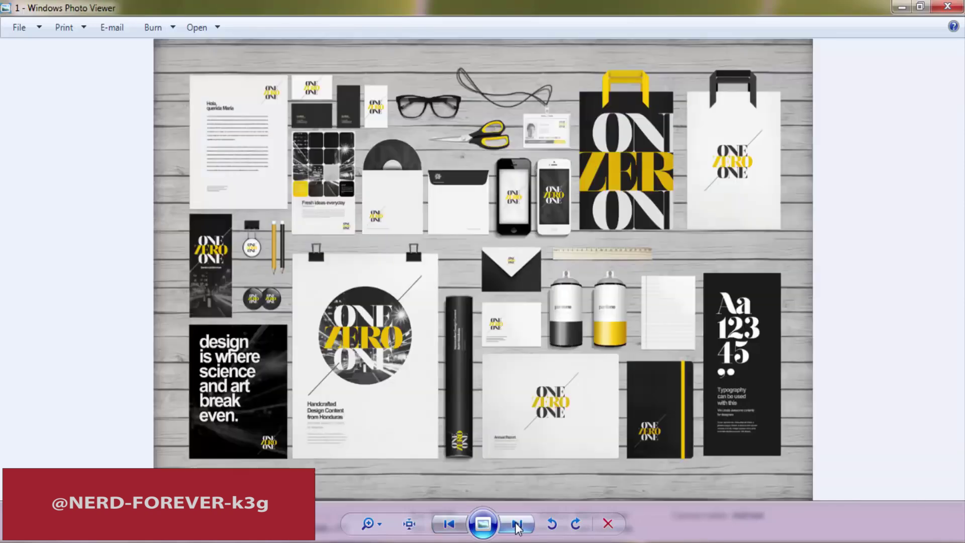
# Review the samples once more from the TuneBeats set to the Centre Field set, going back briefly to compare the RIS International Trading design.
pyautogui.click(517, 525)
pyautogui.click(517, 525)
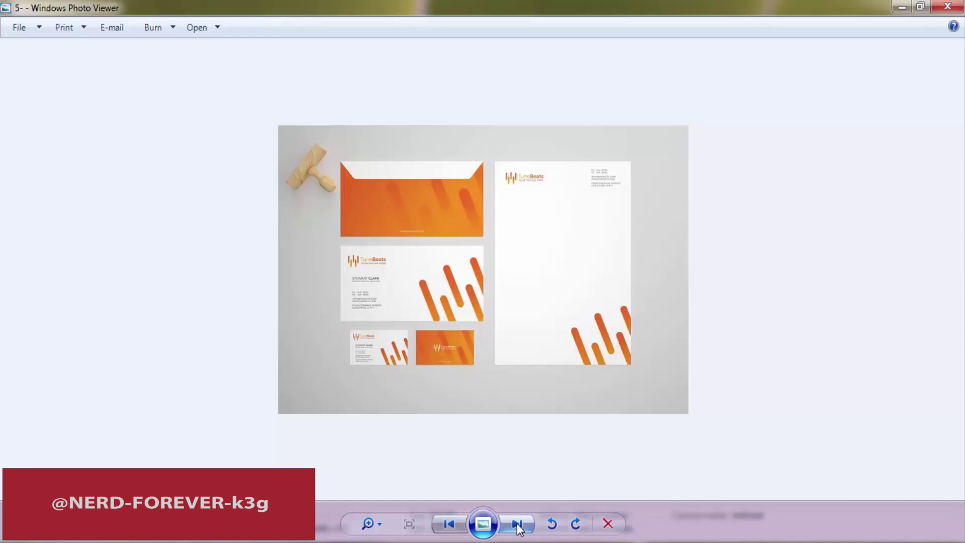
pyautogui.click(517, 525)
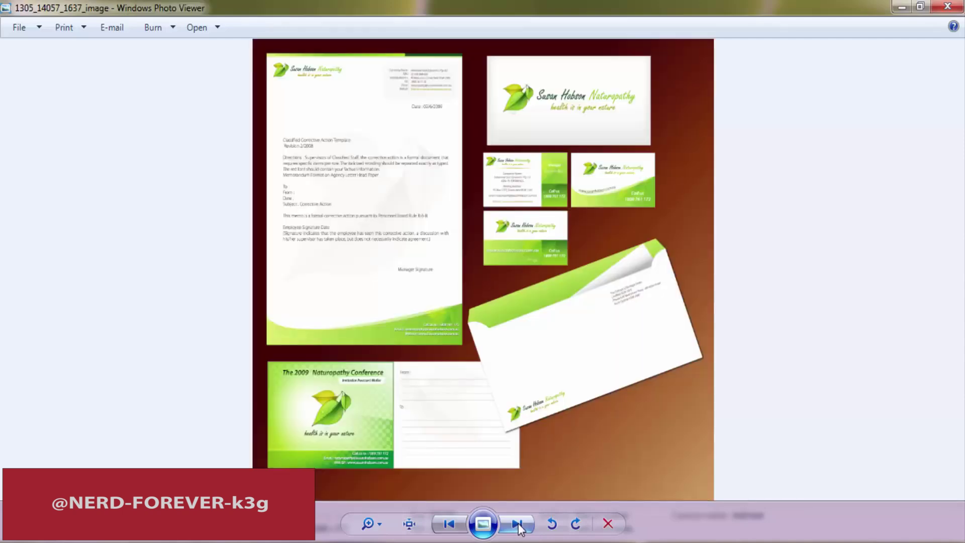
pyautogui.click(517, 525)
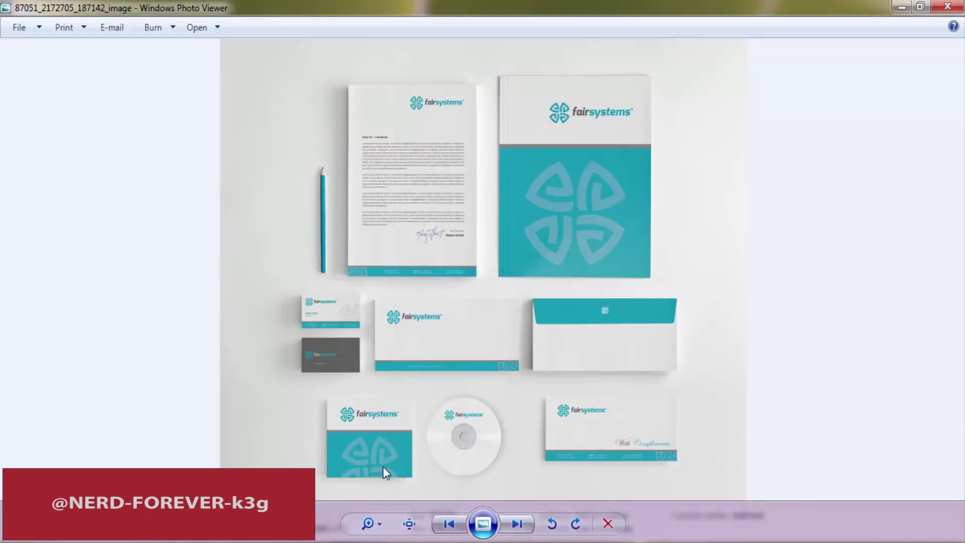
pyautogui.click(516, 524)
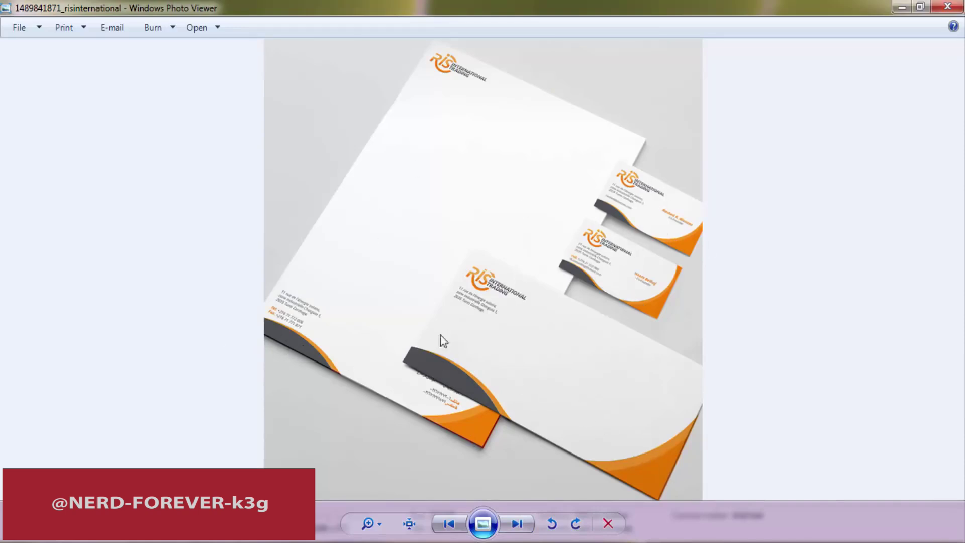
pyautogui.click(516, 524)
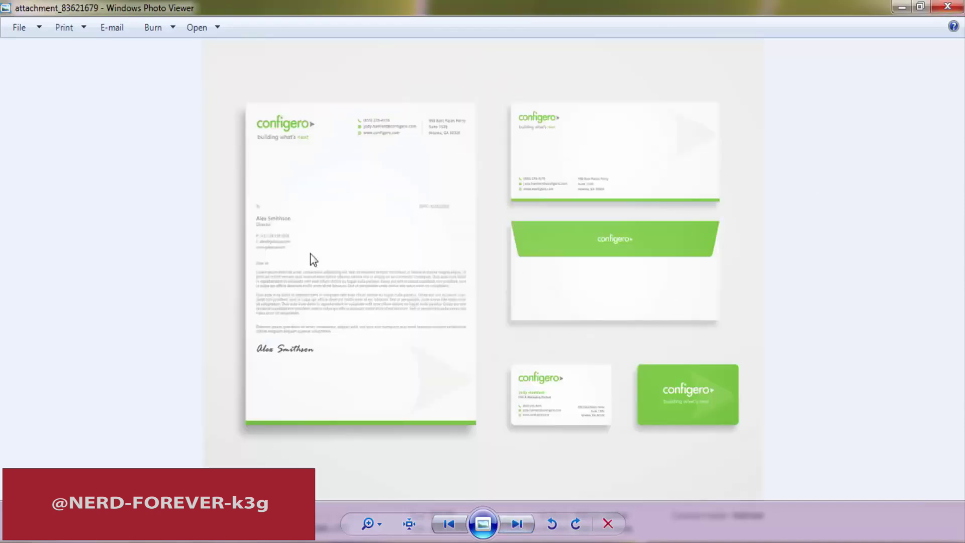
pyautogui.click(524, 523)
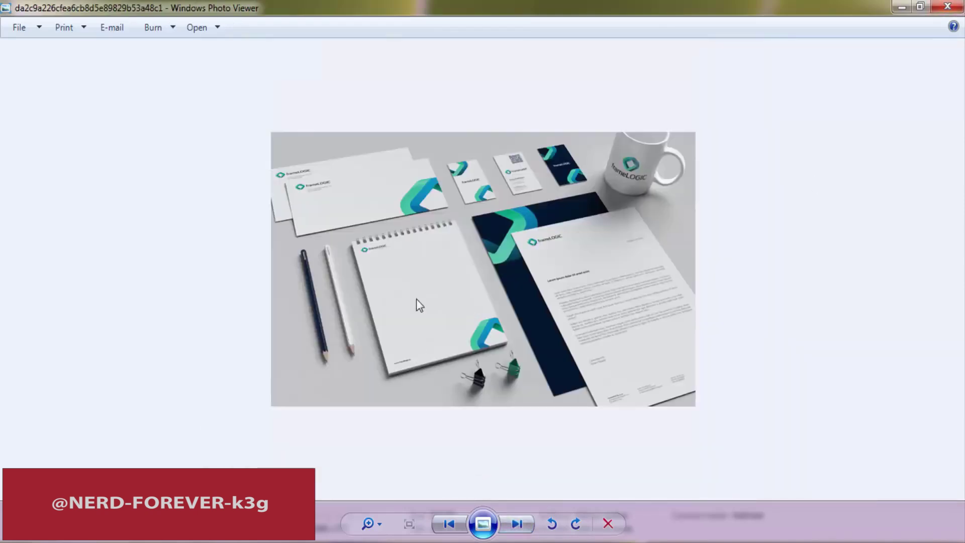
pyautogui.click(448, 521)
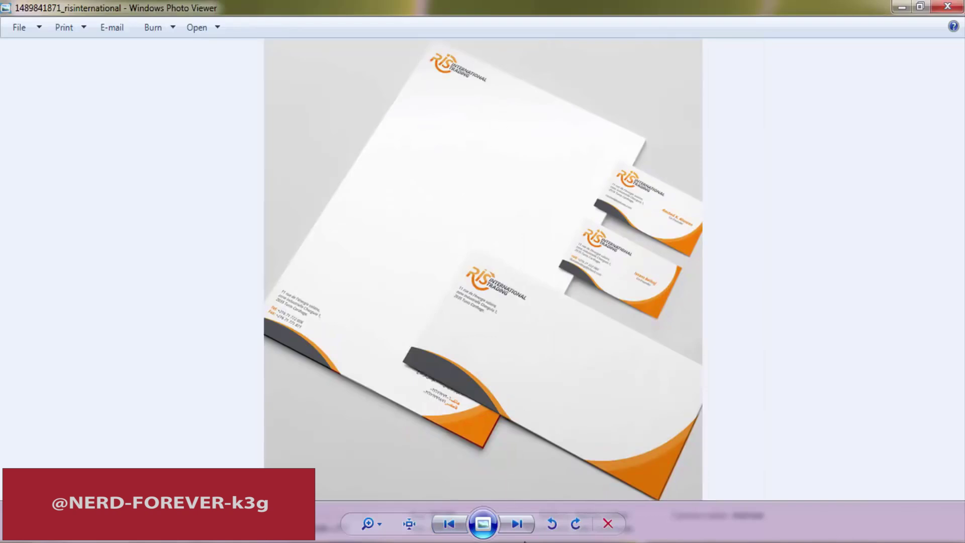
pyautogui.click(523, 529)
pyautogui.click(523, 530)
pyautogui.click(523, 528)
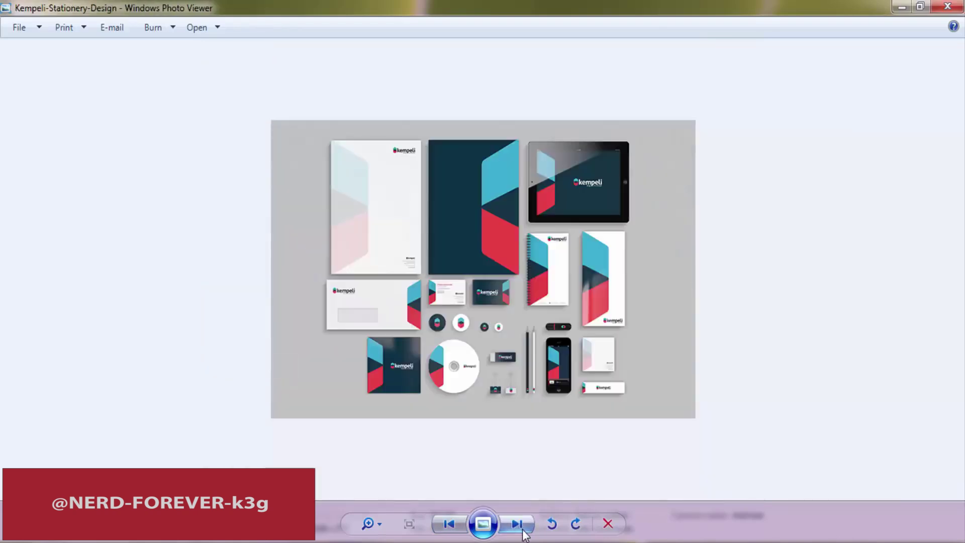
pyautogui.click(523, 528)
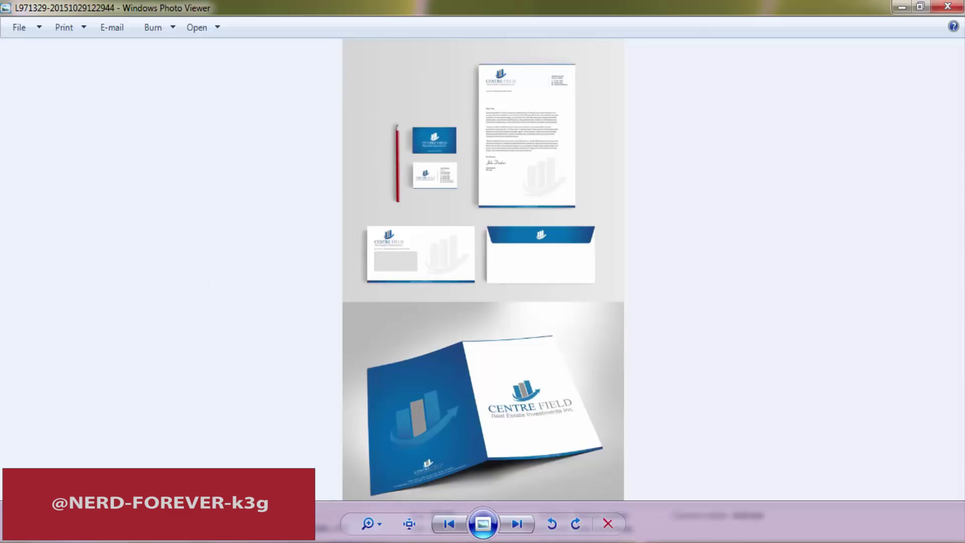
# Switch to Photoshop, open business card template.psd and select Layer 1.
pyautogui.hotkey('alt', 'Tab')
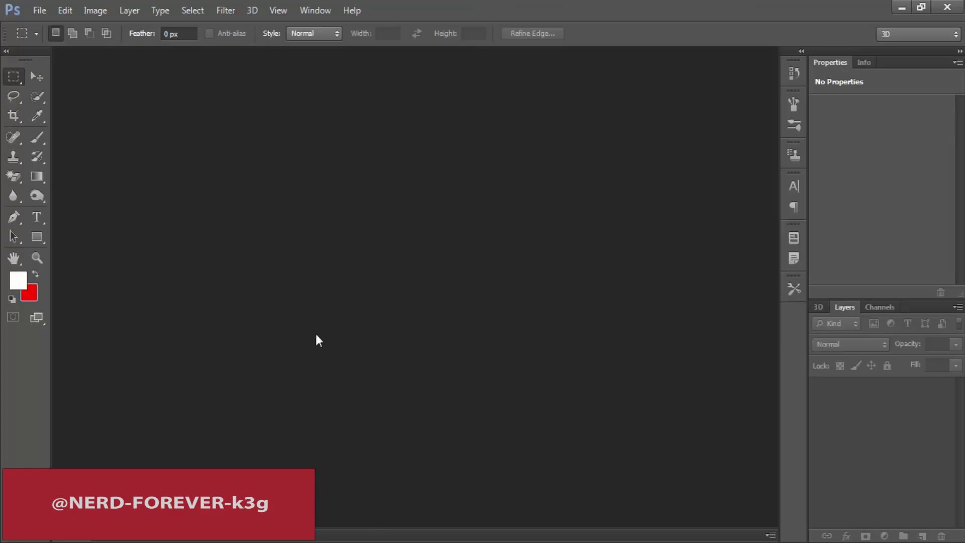
pyautogui.hotkey('ctrl', 'o')
pyautogui.doubleClick(466, 126)
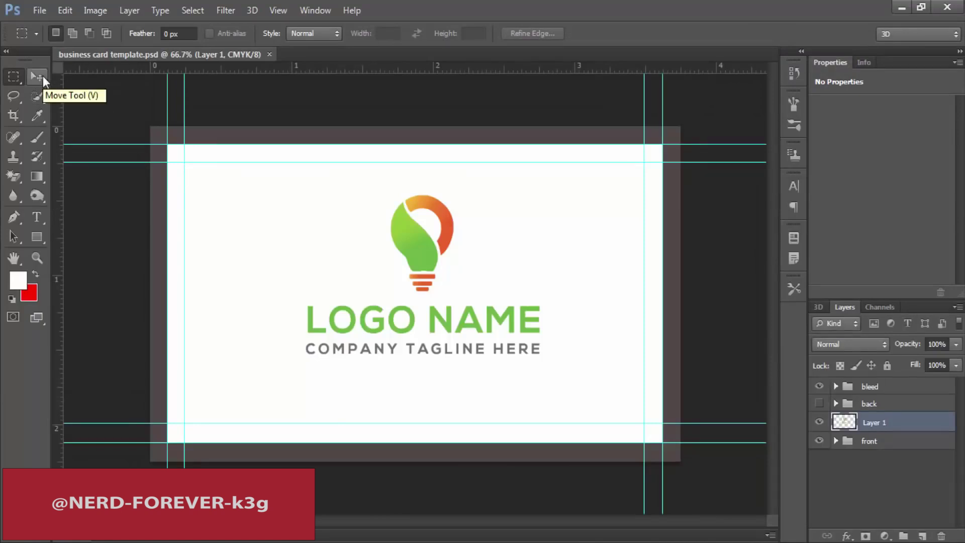
pyautogui.click(855, 404)
pyautogui.click(876, 422)
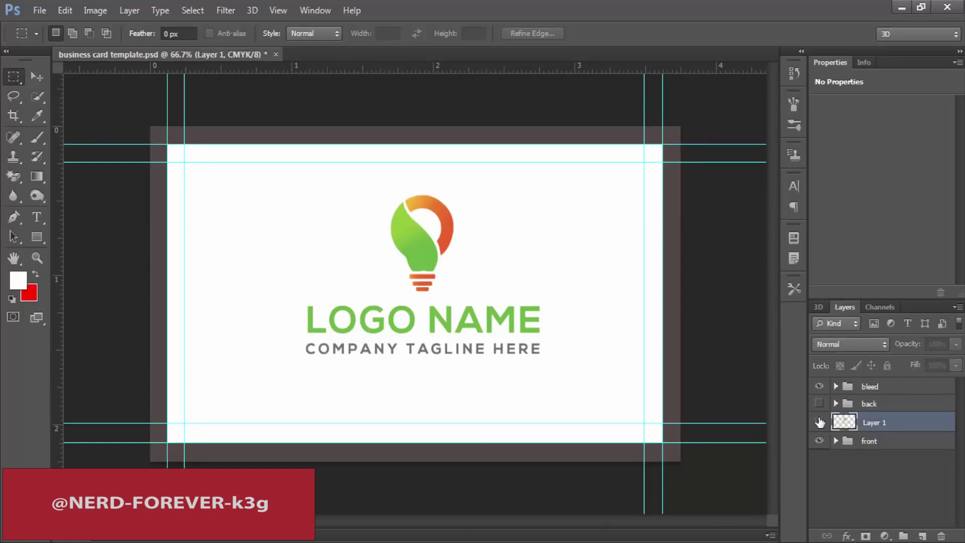
# Scale the Layer 1 logo to about 76%, move it slightly down towards the card's centre and save the file.
pyautogui.hotkey('ctrl', 't')
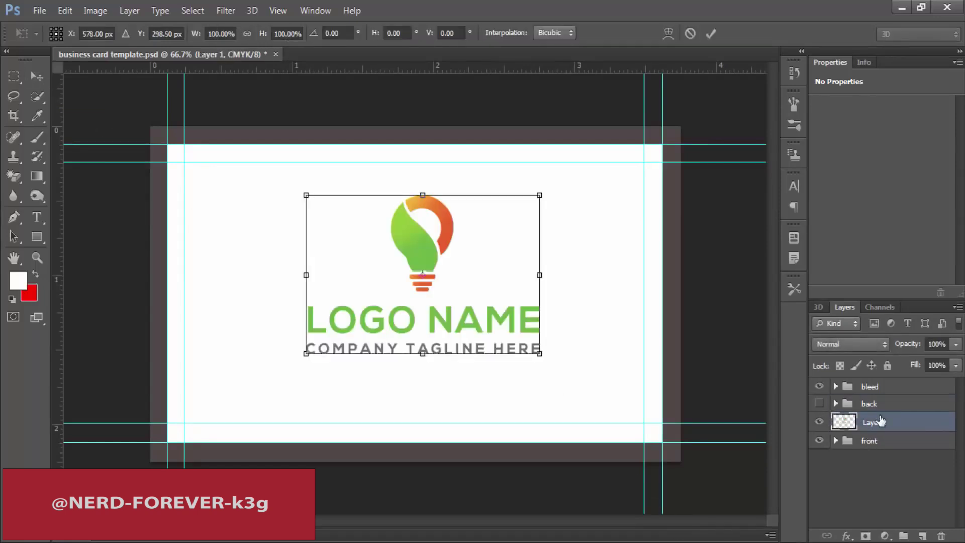
pyautogui.moveTo(538, 195); pyautogui.dragTo(511, 215)
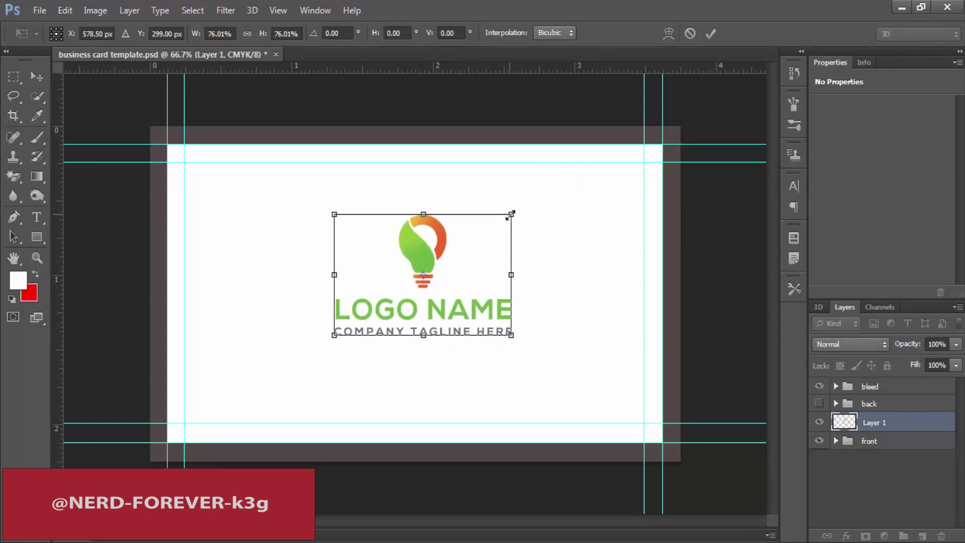
pyautogui.press('Return')
pyautogui.press('v')
pyautogui.moveTo(428, 245); pyautogui.dragTo(410, 275)
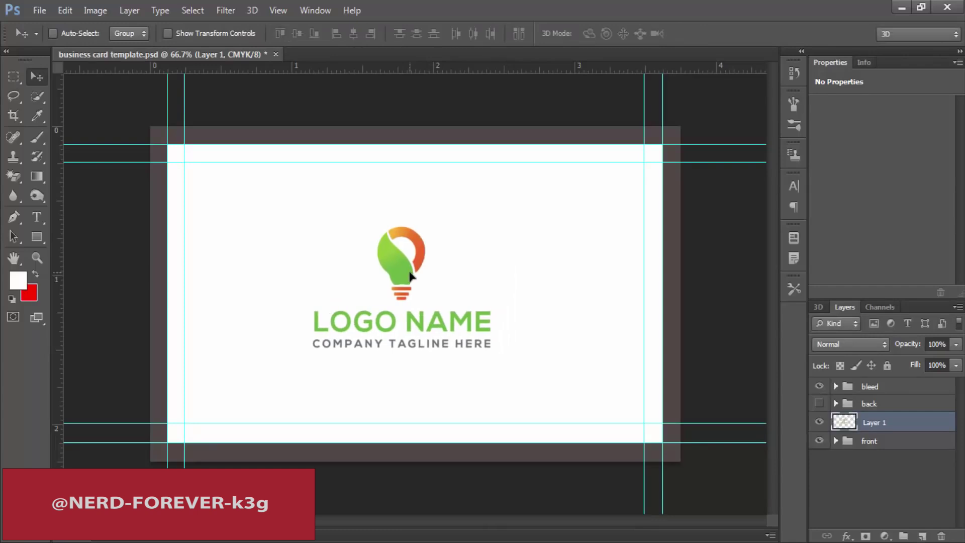
pyautogui.hotkey('ctrl', 's')
# Place Layer 1 inside the back group above Layer 8 copy 2, make the group visible and collapse it.
pyautogui.click(835, 403)
pyautogui.moveTo(856, 428); pyautogui.dragTo(874, 417)
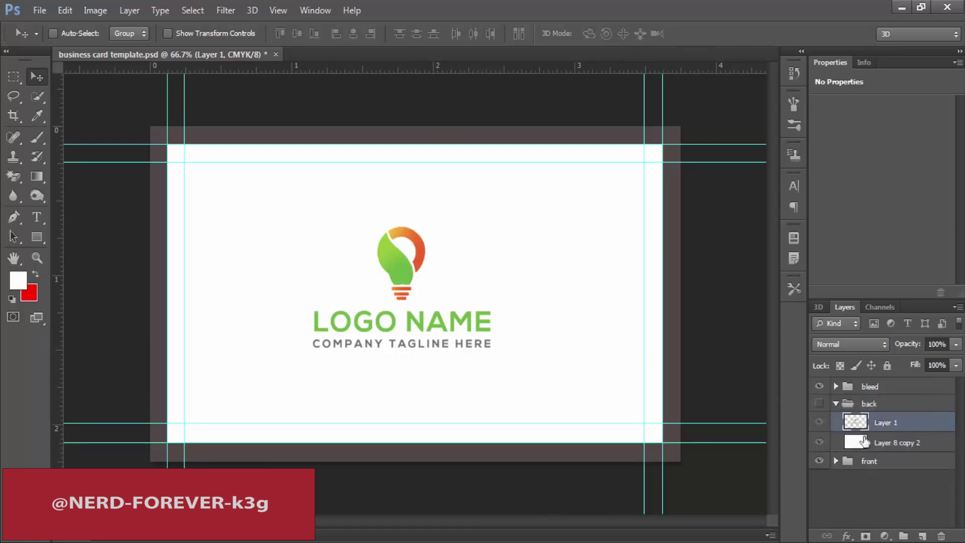
pyautogui.click(819, 403)
pyautogui.click(836, 403)
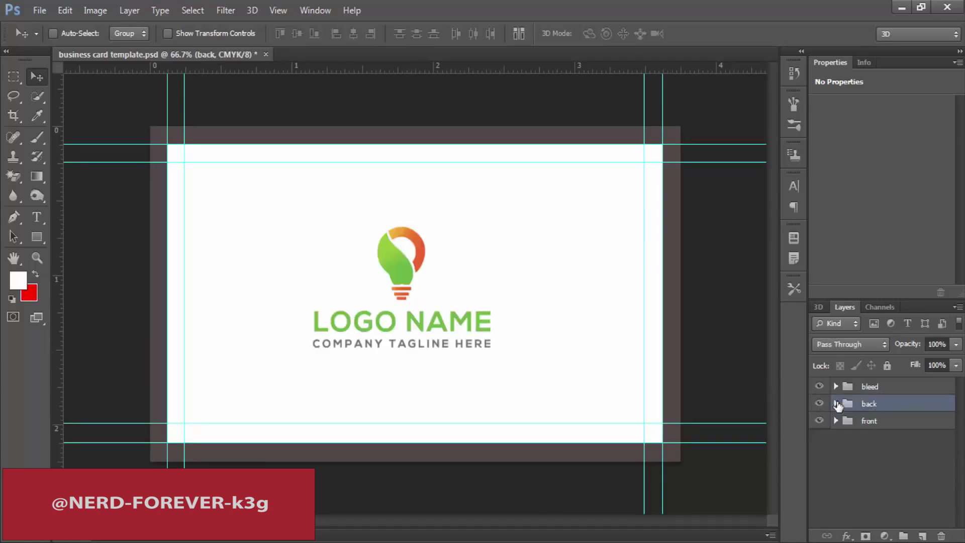
# Hide the back group, show the expanded front group with its BG subgroup and save the file.
pyautogui.click(819, 403)
pyautogui.click(819, 421)
pyautogui.click(836, 421)
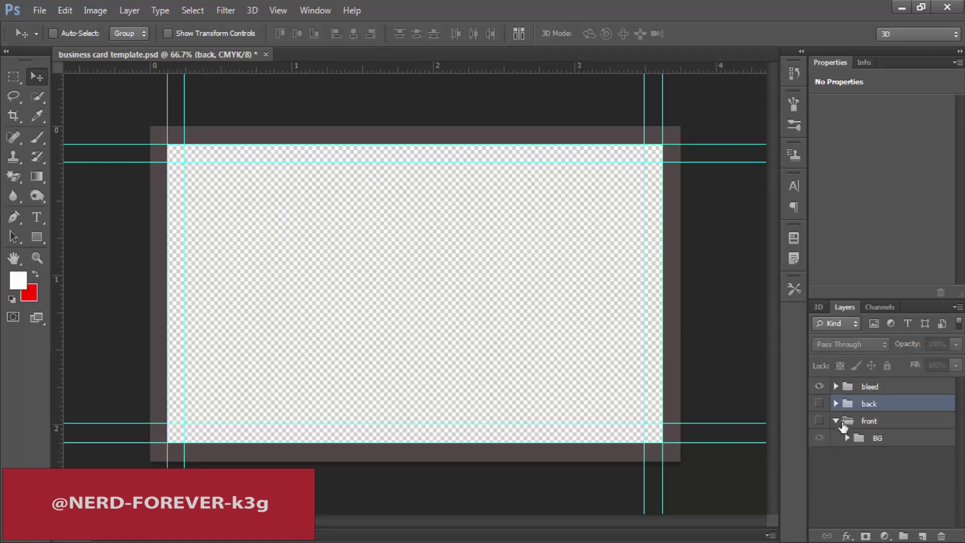
pyautogui.click(818, 438)
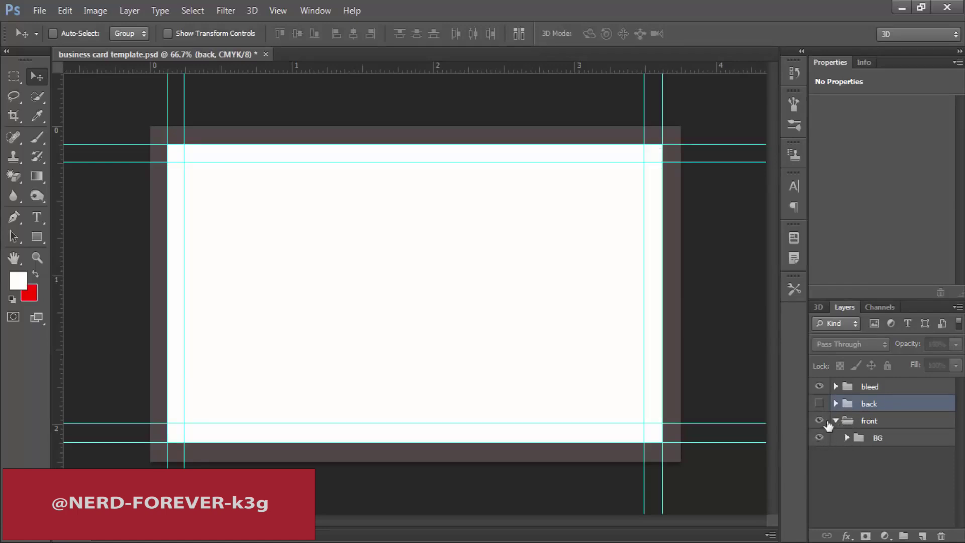
pyautogui.hotkey('ctrl', 's')
# Draw a rectangle about 1098 × 119 px across the card's lower edge, above the BG group.
pyautogui.click(857, 438)
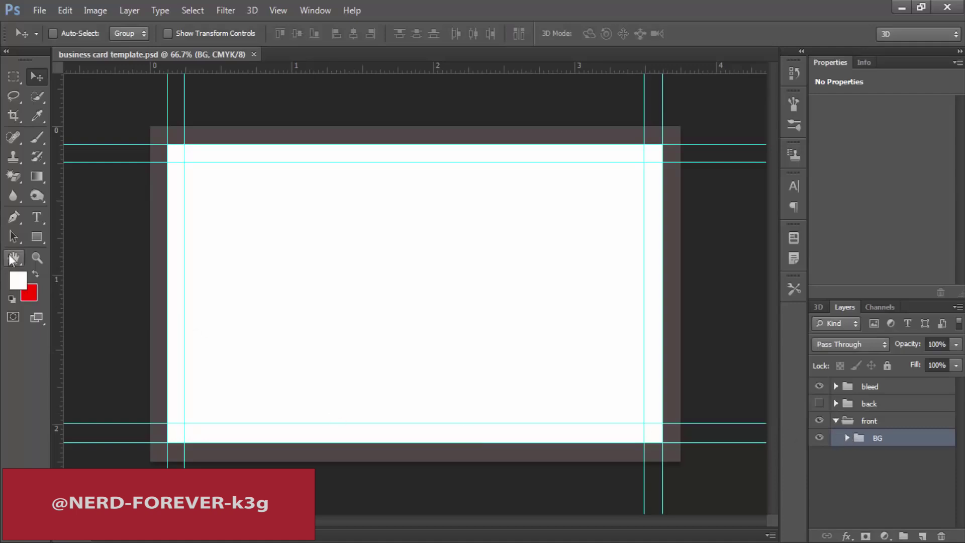
pyautogui.click(41, 235)
pyautogui.moveTo(146, 463); pyautogui.dragTo(654, 405)
pyautogui.press('v')
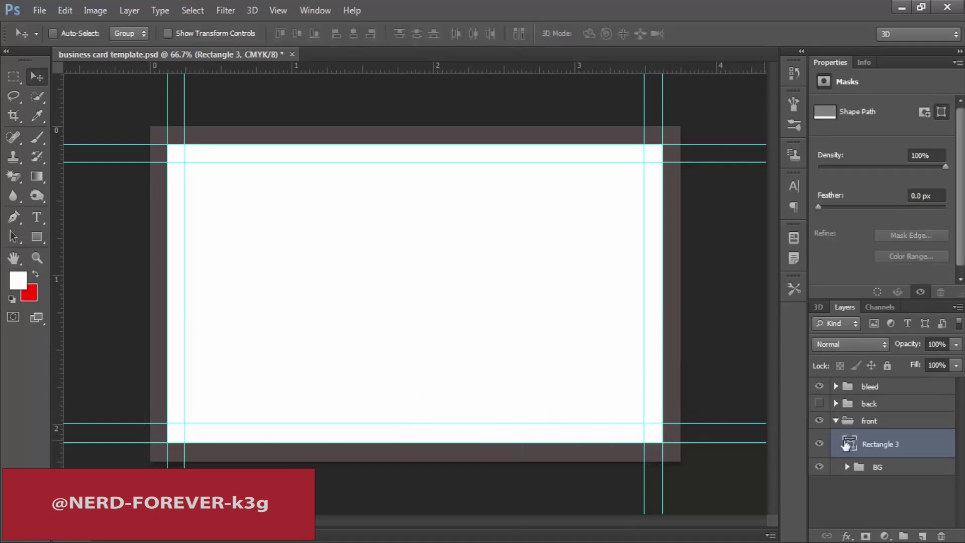
# Show the back group and sample the logo leaf's green as the foreground colour.
pyautogui.click(819, 403)
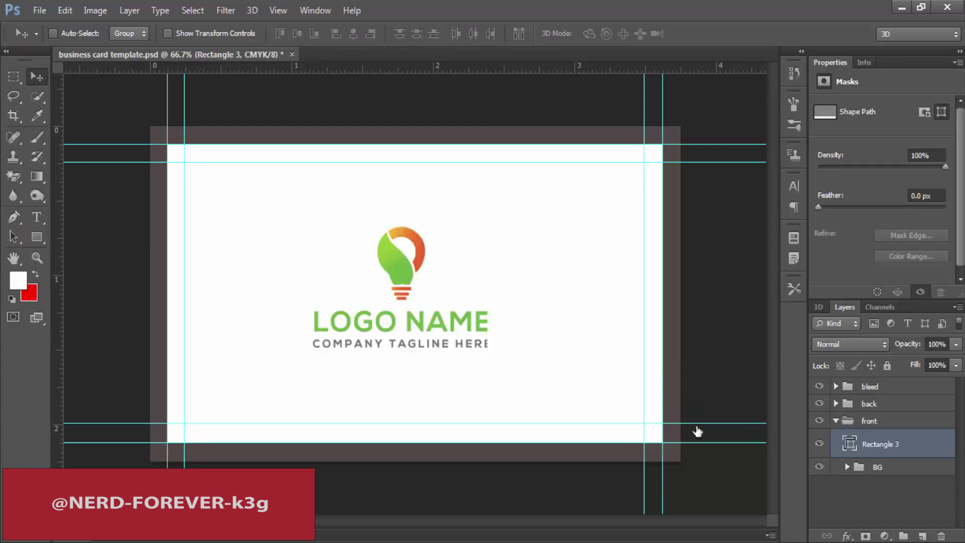
pyautogui.press('i')
pyautogui.click(400, 264)
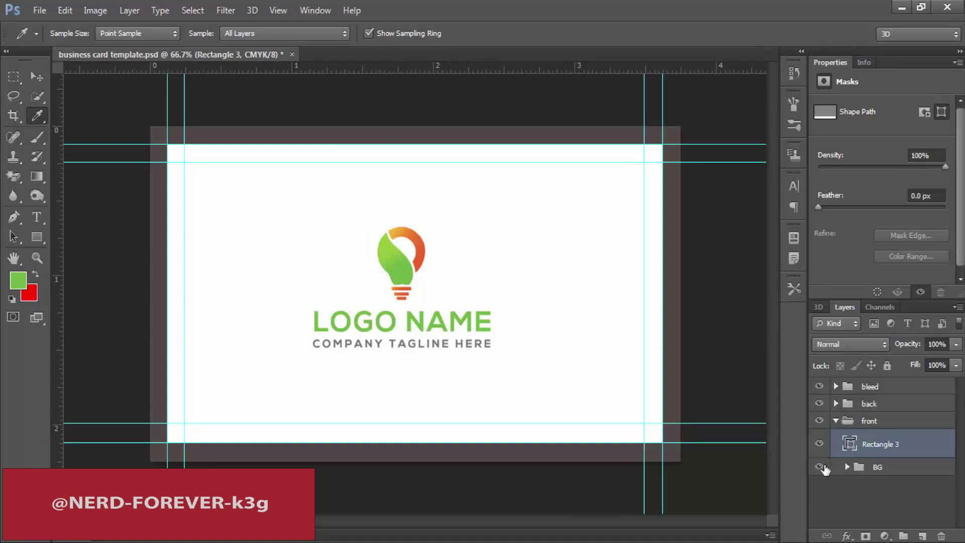
# Duplicate the back group's logo layer into the front group above Rectangle 3, and hide the collapsed back group.
pyautogui.click(854, 403)
pyautogui.click(836, 403)
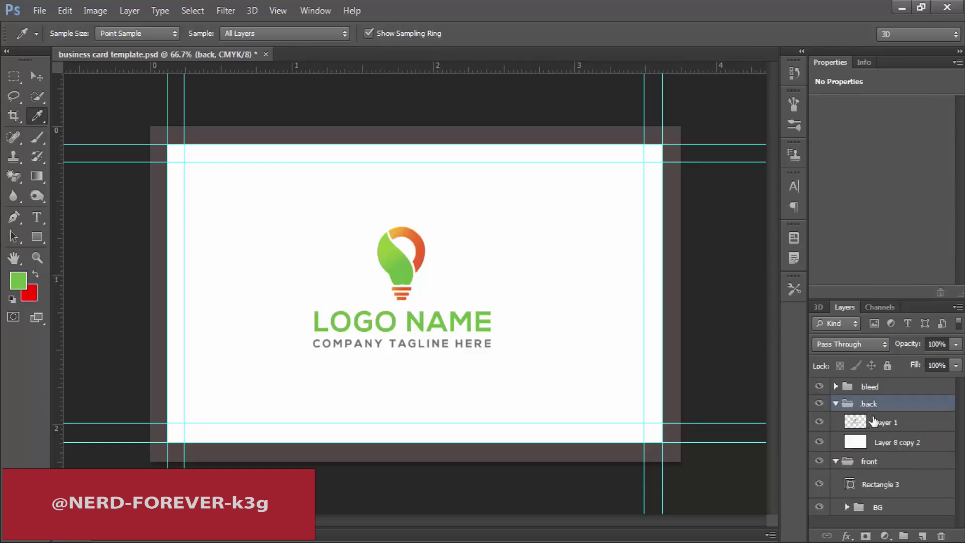
pyautogui.click(873, 421)
pyautogui.hotkey('ctrl', 'j')
pyautogui.moveTo(875, 426); pyautogui.dragTo(869, 482)
pyautogui.click(836, 403)
pyautogui.click(819, 404)
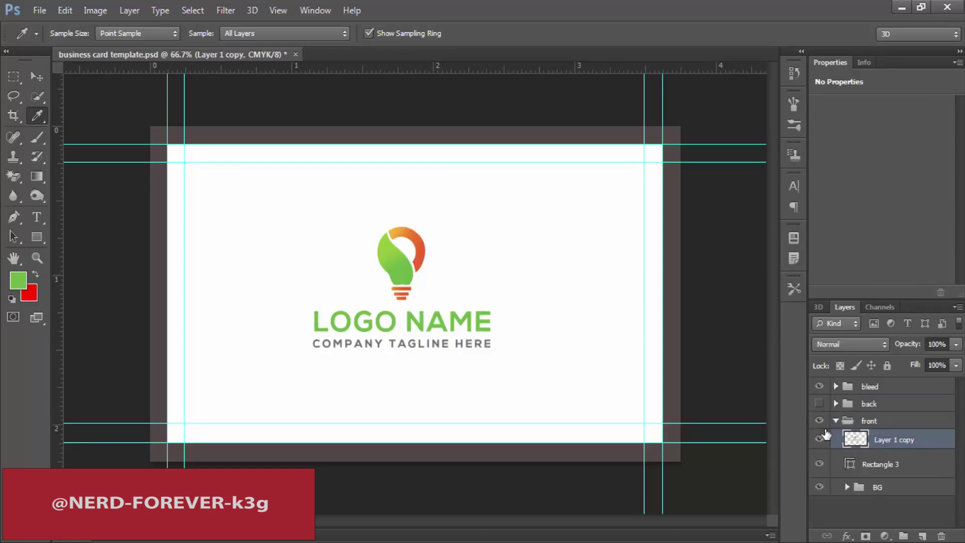
# Fill Rectangle 3 with the green 6eb746 sampled from the logo.
pyautogui.click(851, 464)
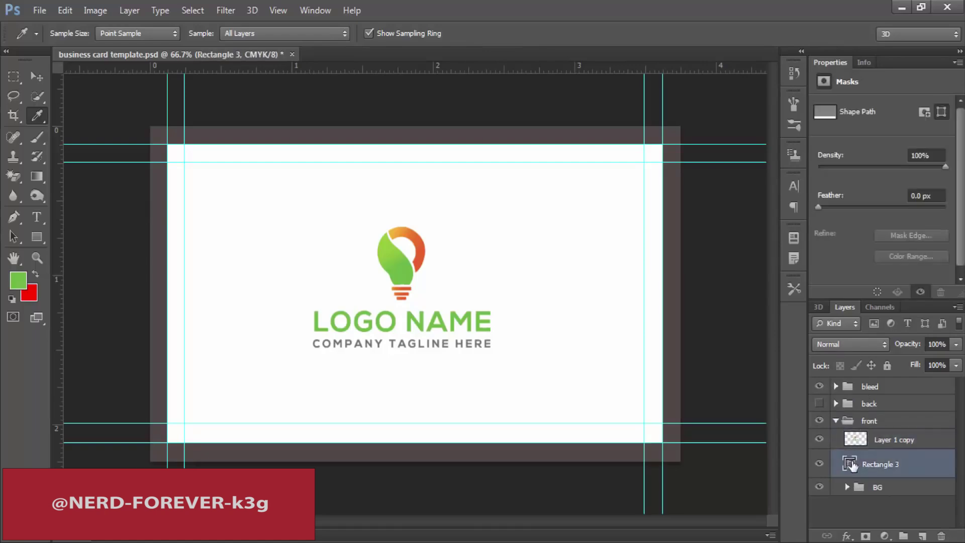
pyautogui.doubleClick(851, 464)
pyautogui.click(408, 269)
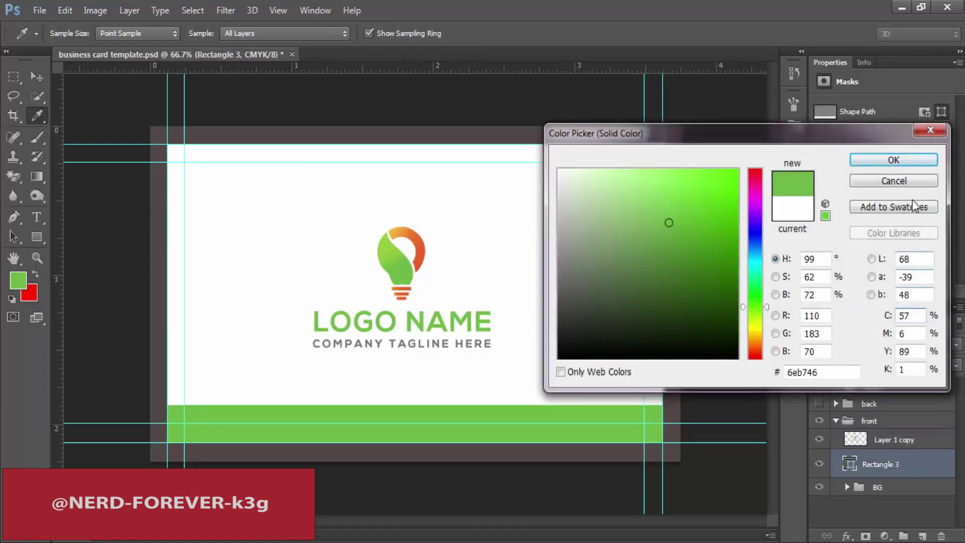
pyautogui.click(894, 160)
# Add a Gradient Overlay to Rectangle 3 and set the gradient's start colour to the green sampled from the logo's lower leaf.
pyautogui.rightClick(879, 464)
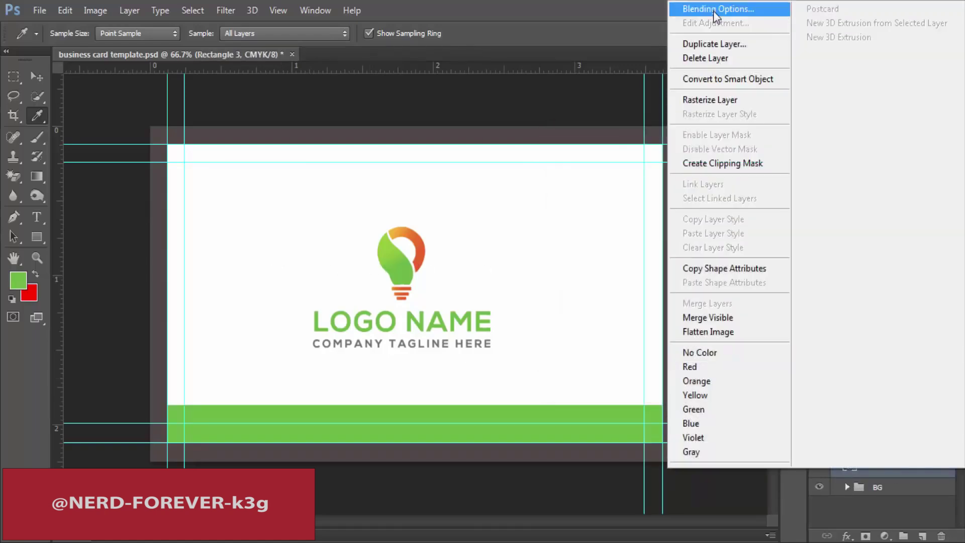
pyautogui.click(713, 9)
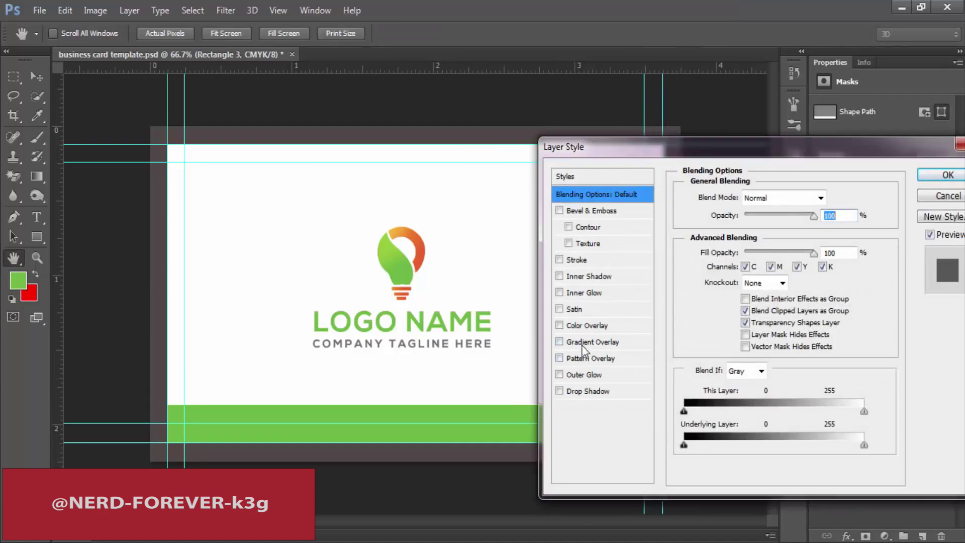
pyautogui.click(613, 344)
pyautogui.click(773, 229)
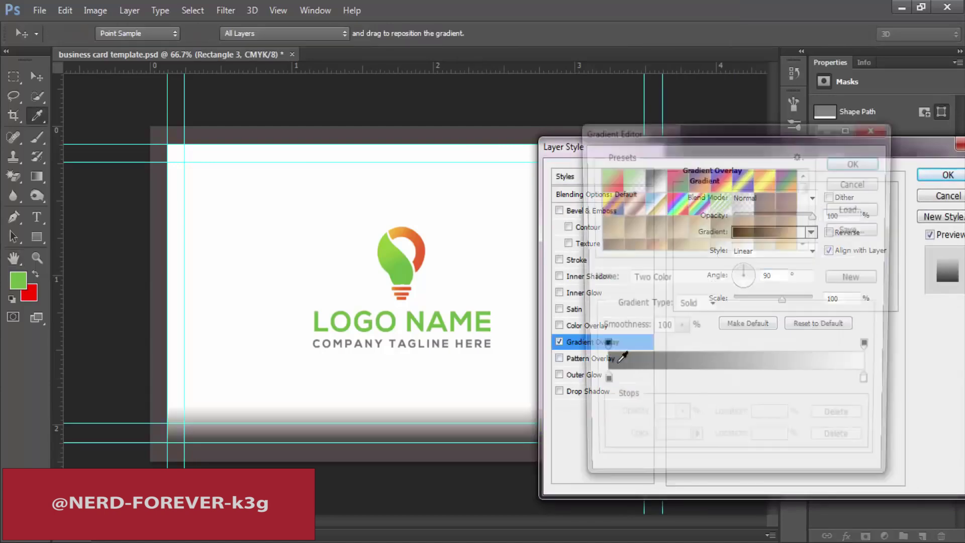
pyautogui.doubleClick(600, 386)
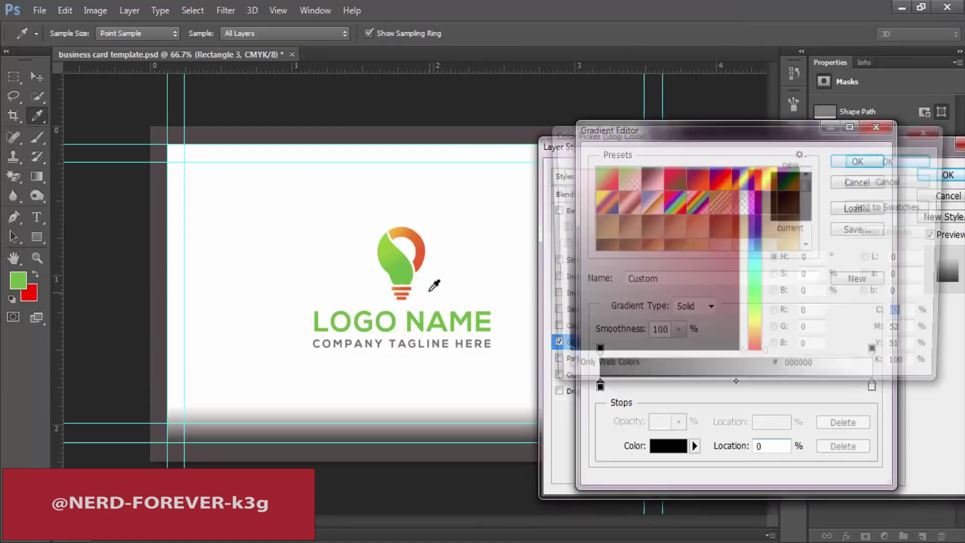
pyautogui.click(408, 281)
pyautogui.click(861, 159)
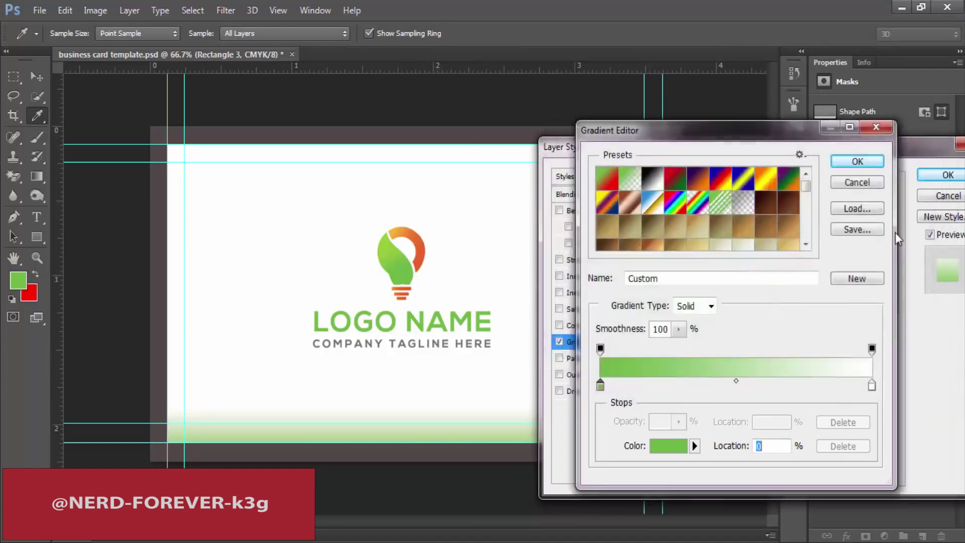
# Set the gradient's end colour to the lighter green 95c93c sampled from the logo's upper leaf.
pyautogui.doubleClick(873, 385)
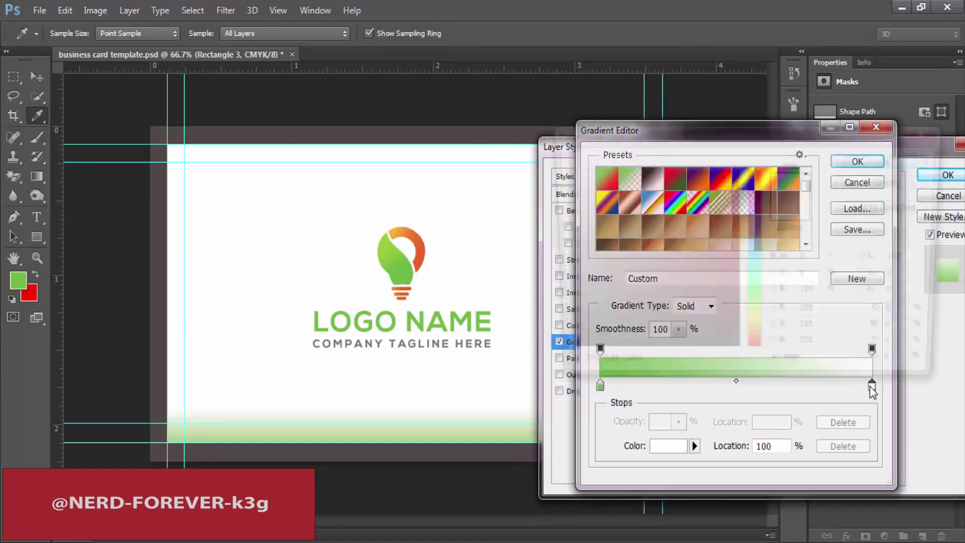
pyautogui.click(394, 243)
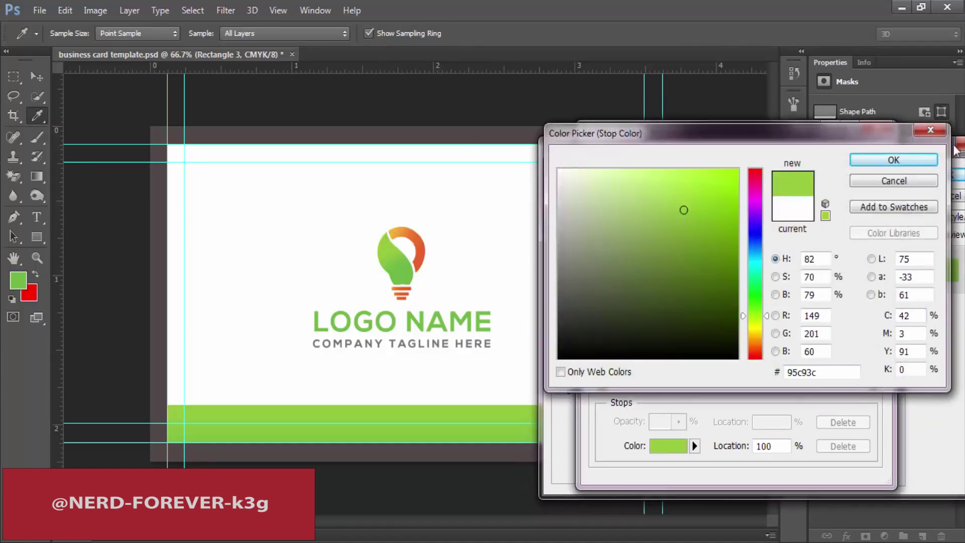
pyautogui.click(908, 164)
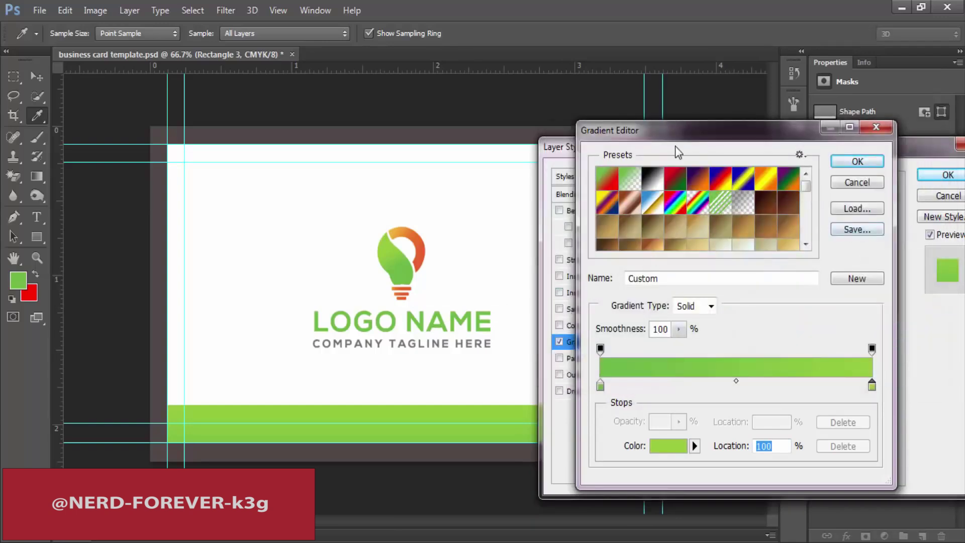
# Darken the gradient's start colour to a deeper green and apply the Gradient Overlay to Rectangle 3.
pyautogui.moveTo(674, 143); pyautogui.dragTo(658, 163)
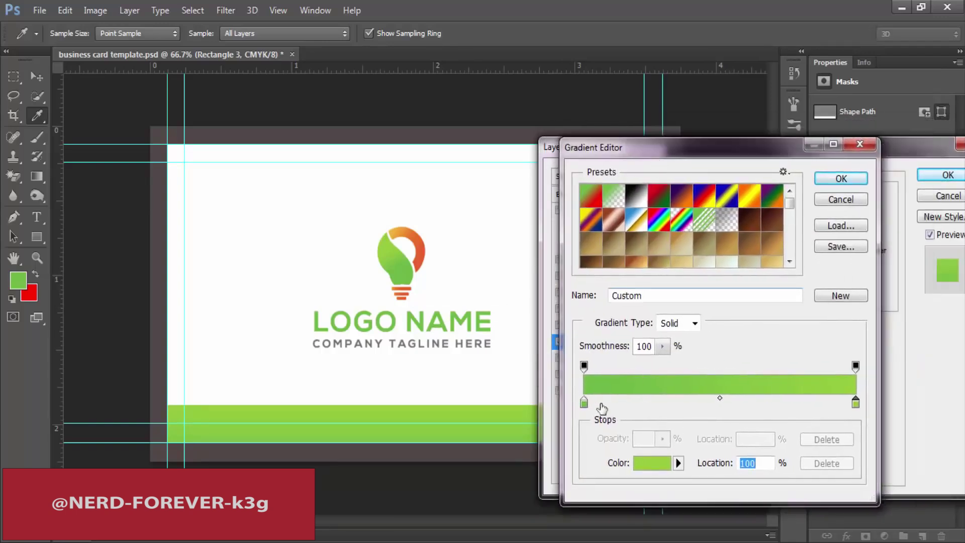
pyautogui.click(584, 403)
pyautogui.doubleClick(584, 403)
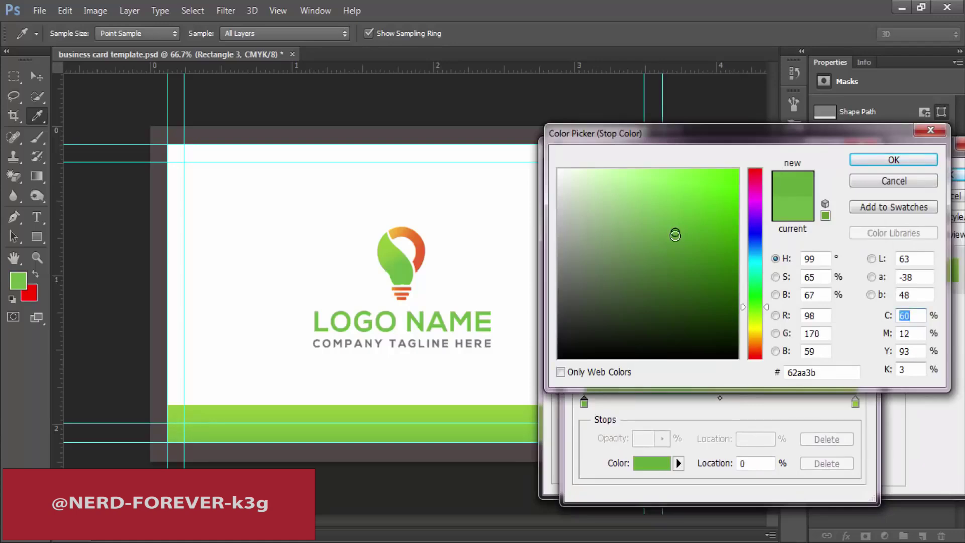
pyautogui.click(680, 234)
pyautogui.click(869, 159)
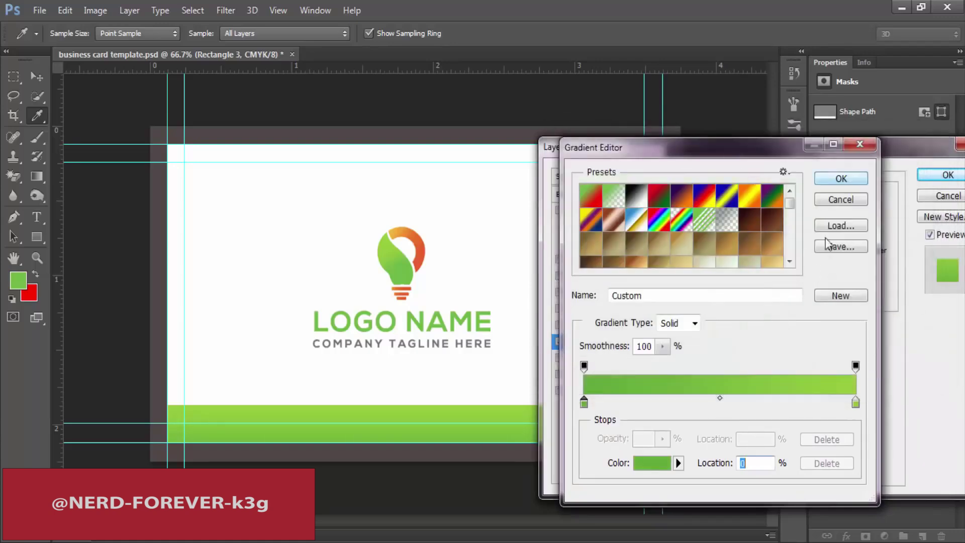
pyautogui.click(939, 174)
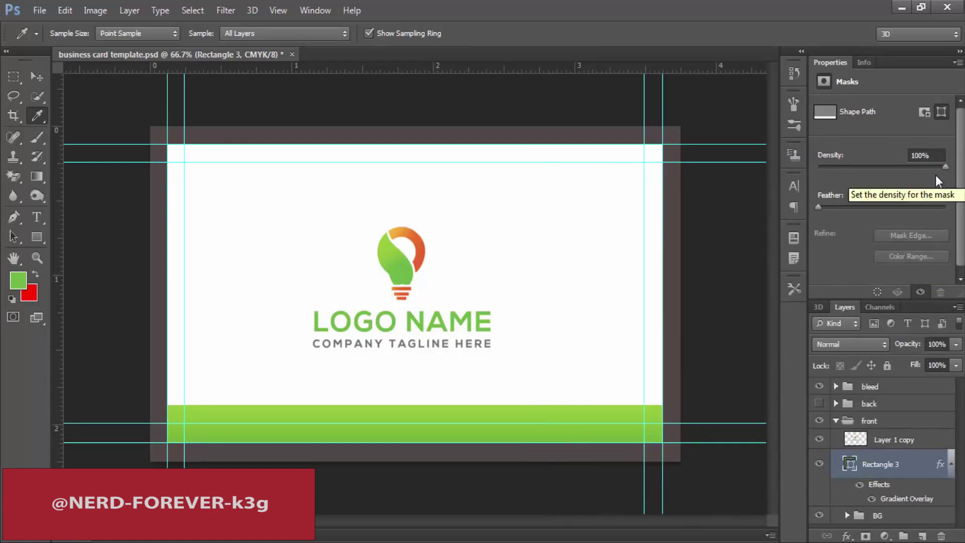
# Set the angle of Rectangle 3's Gradient Overlay to 94°.
pyautogui.doubleClick(904, 499)
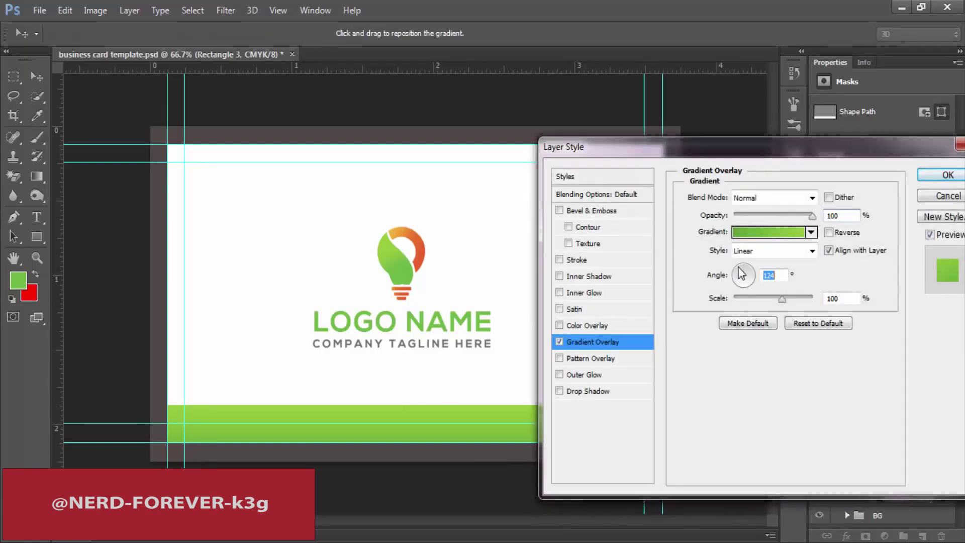
pyautogui.moveTo(746, 271); pyautogui.dragTo(746, 272)
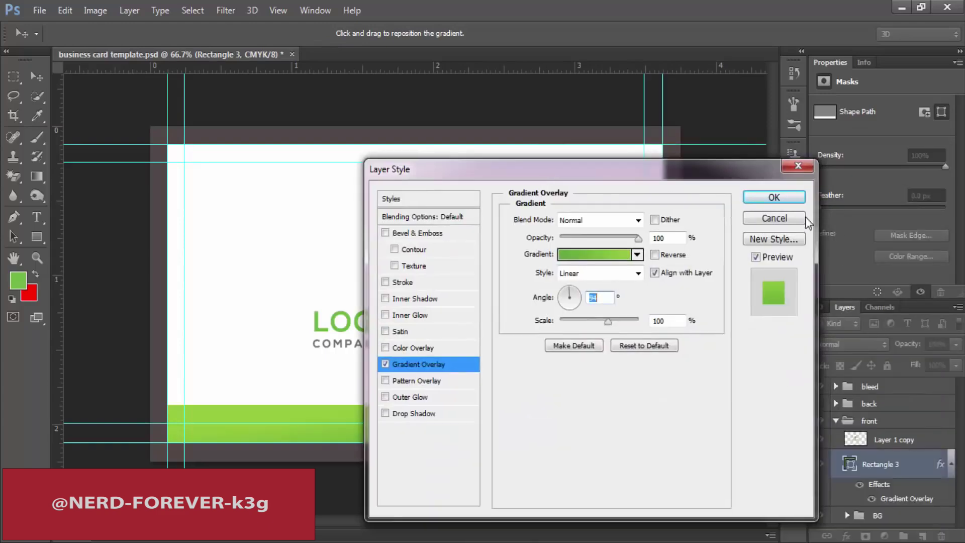
pyautogui.click(794, 196)
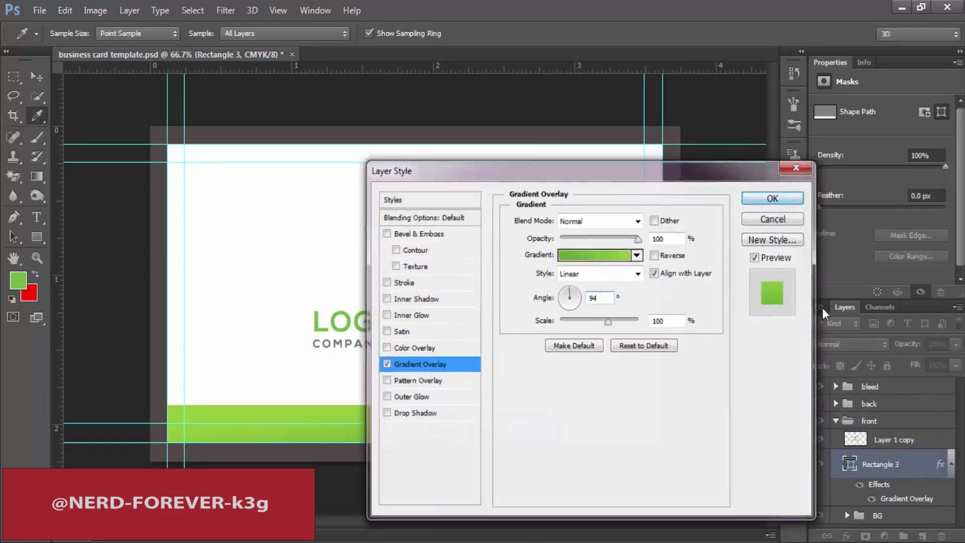
# Draw a rectangle about 1187 × 40 px over the green bar's upper edge and place its layer below Rectangle 3.
pyautogui.click(31, 238)
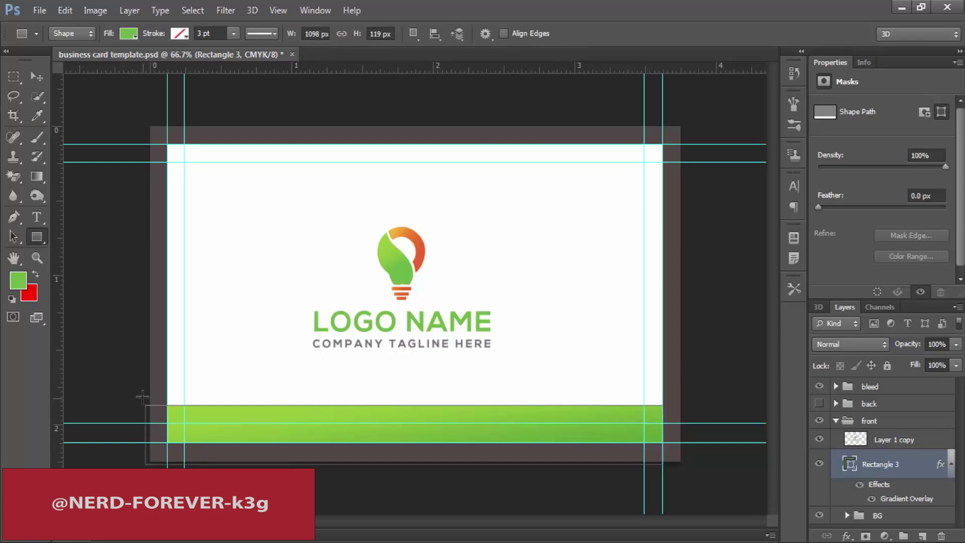
pyautogui.moveTo(142, 397); pyautogui.dragTo(702, 416)
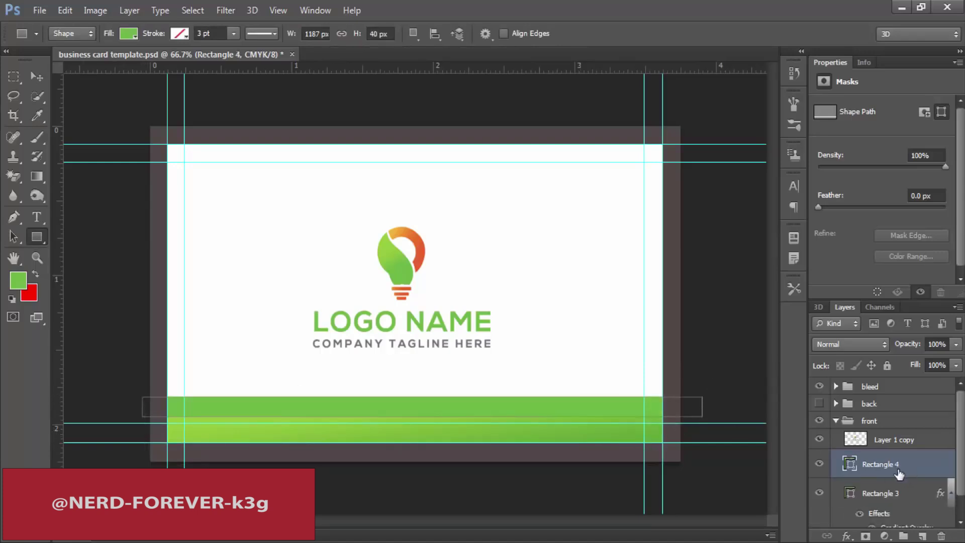
pyautogui.moveTo(899, 473); pyautogui.dragTo(880, 511)
# Nudge Rectangle 4 up slightly so that a thicker strip shows above the gradient bar.
pyautogui.press('v')
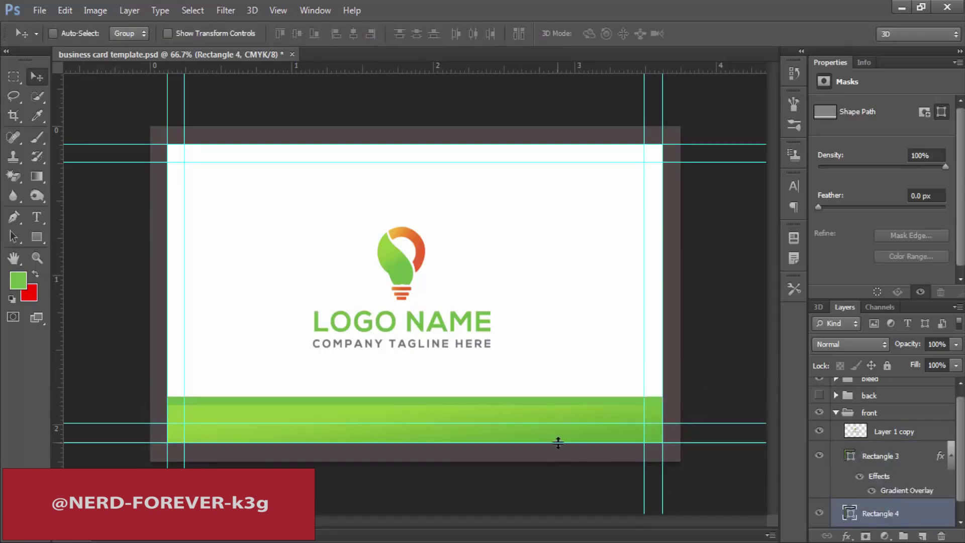
pyautogui.press('Up')
pyautogui.press('Up')
pyautogui.press('Up')
pyautogui.press('Up')
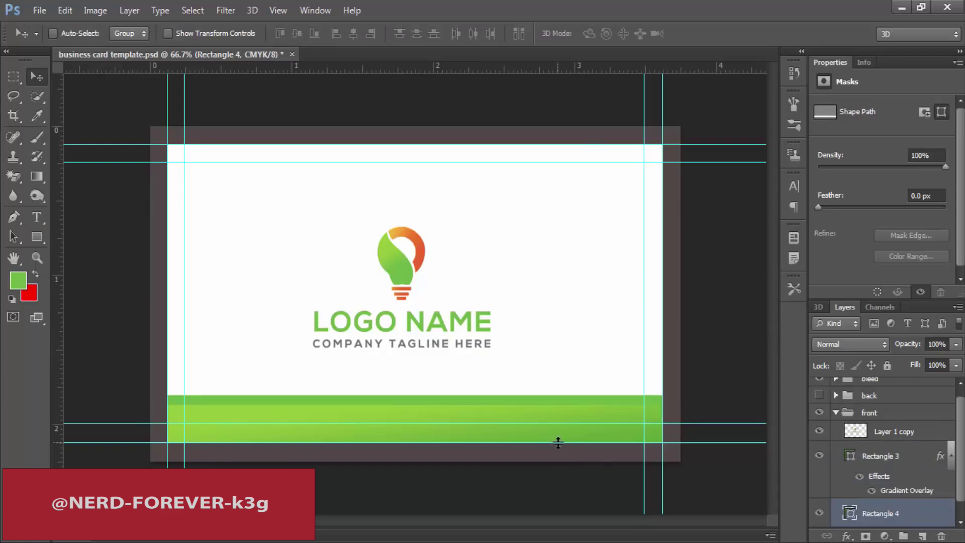
# Add a Gradient Overlay to Rectangle 4 and set its start colour to the red-orange e7612c sampled from the logo.
pyautogui.doubleClick(850, 514)
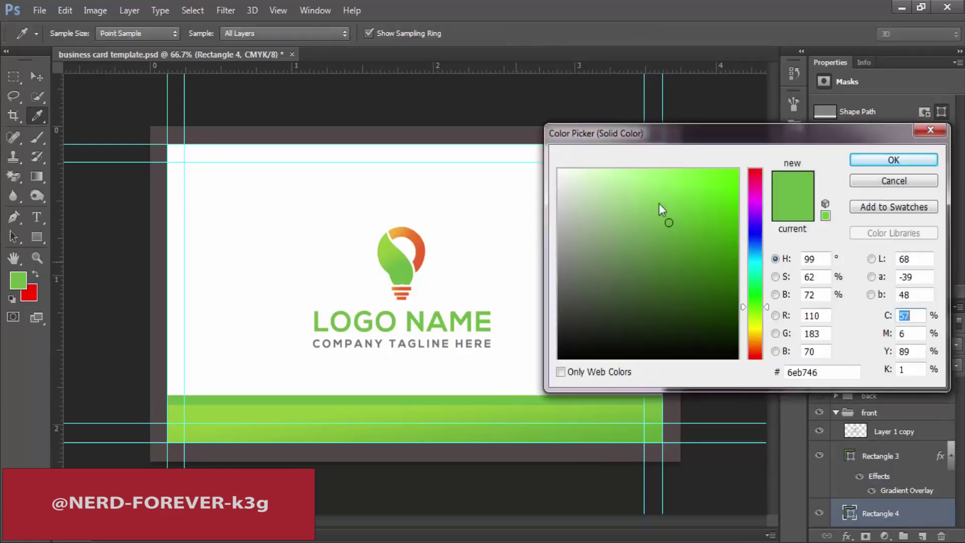
pyautogui.click(891, 182)
pyautogui.rightClick(880, 520)
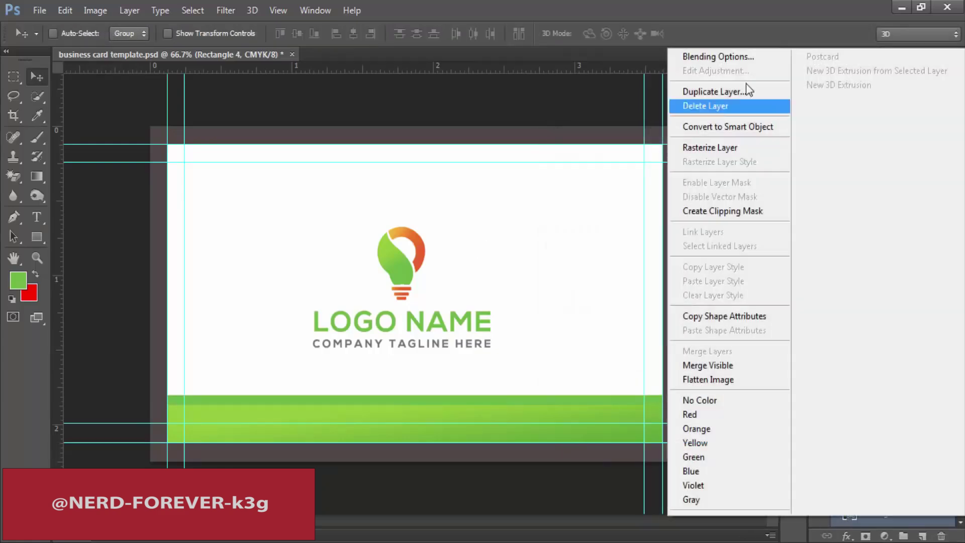
pyautogui.click(739, 37)
pyautogui.moveTo(466, 177); pyautogui.dragTo(631, 178)
pyautogui.click(590, 365)
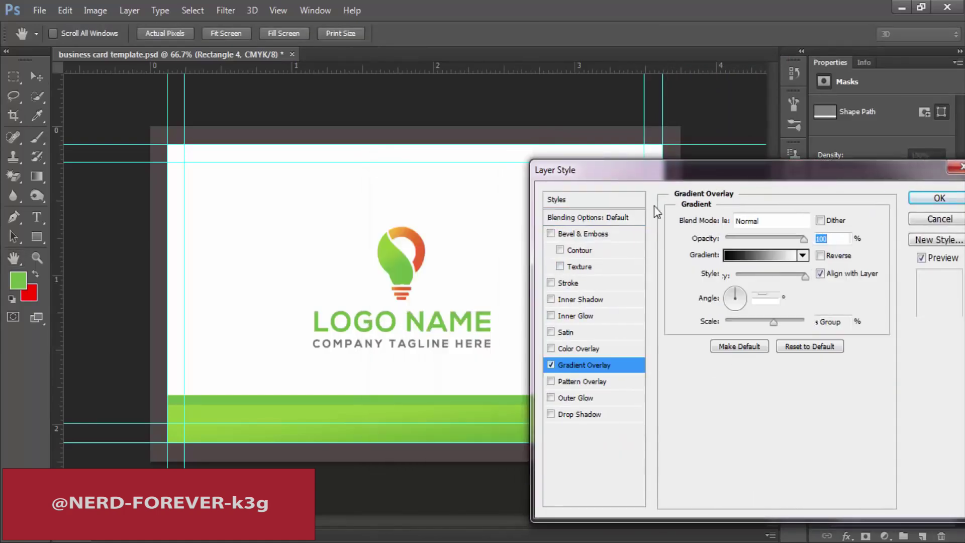
pyautogui.click(749, 256)
pyautogui.doubleClick(583, 403)
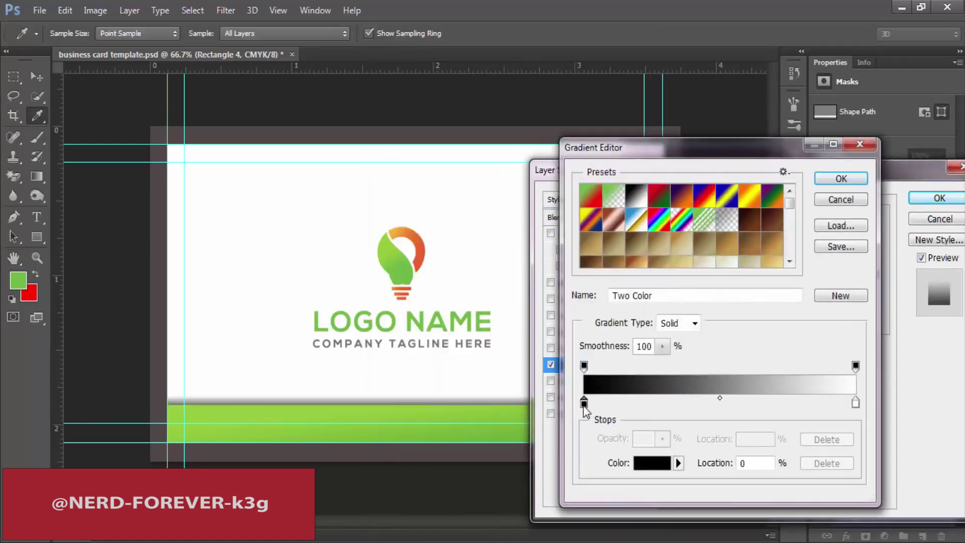
pyautogui.click(420, 259)
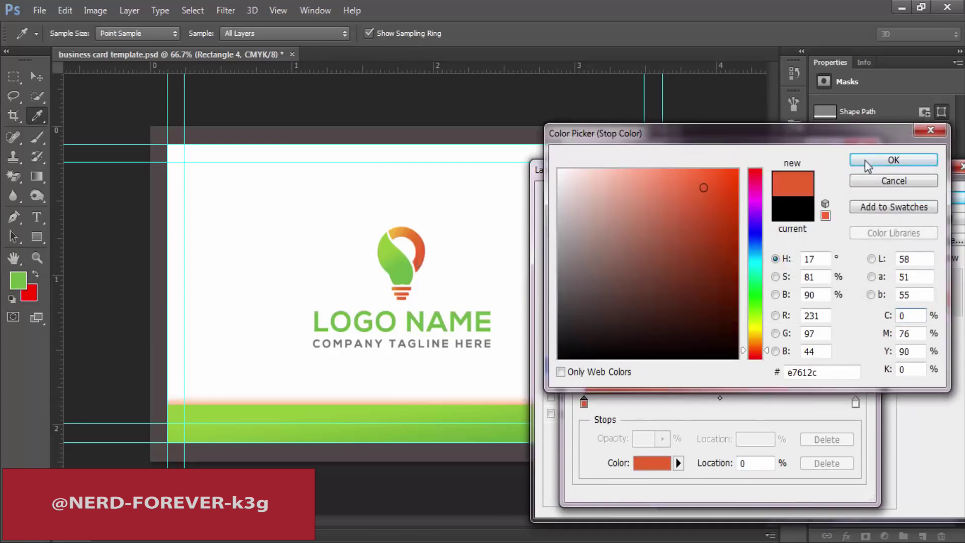
pyautogui.click(893, 160)
# Set the gradient's end colour to the logo's yellow-orange, f3b239, and apply the Gradient Overlay to Rectangle 4.
pyautogui.click(855, 403)
pyautogui.doubleClick(855, 402)
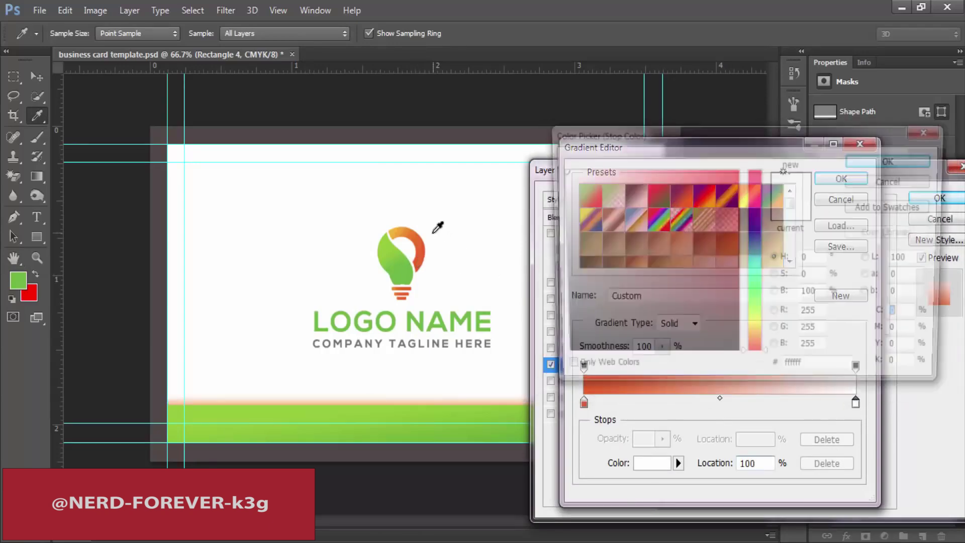
pyautogui.click(404, 227)
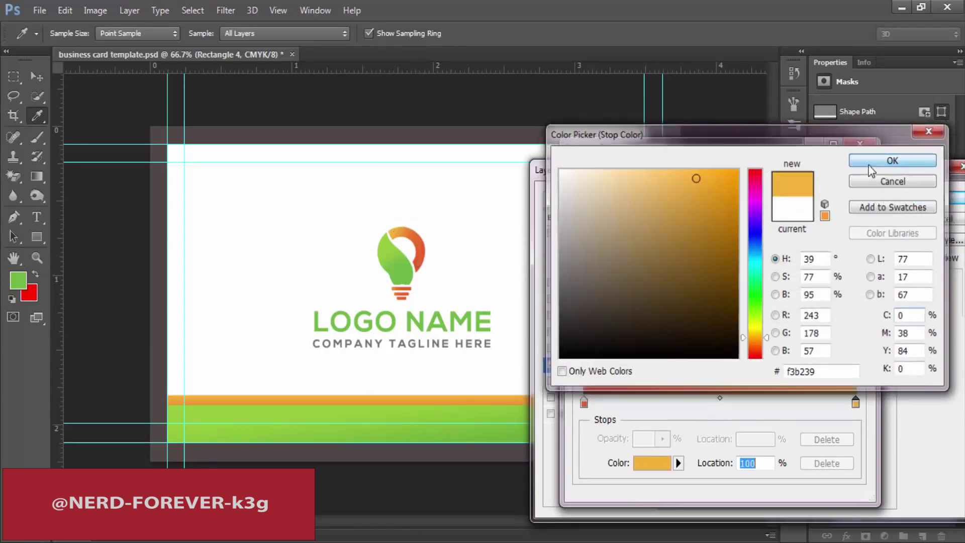
pyautogui.click(889, 161)
pyautogui.click(825, 182)
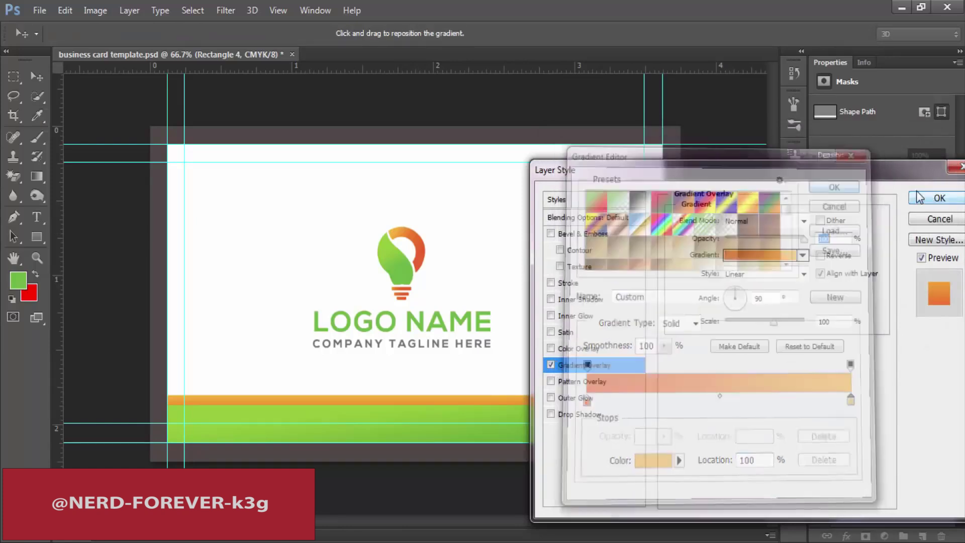
pyautogui.click(922, 197)
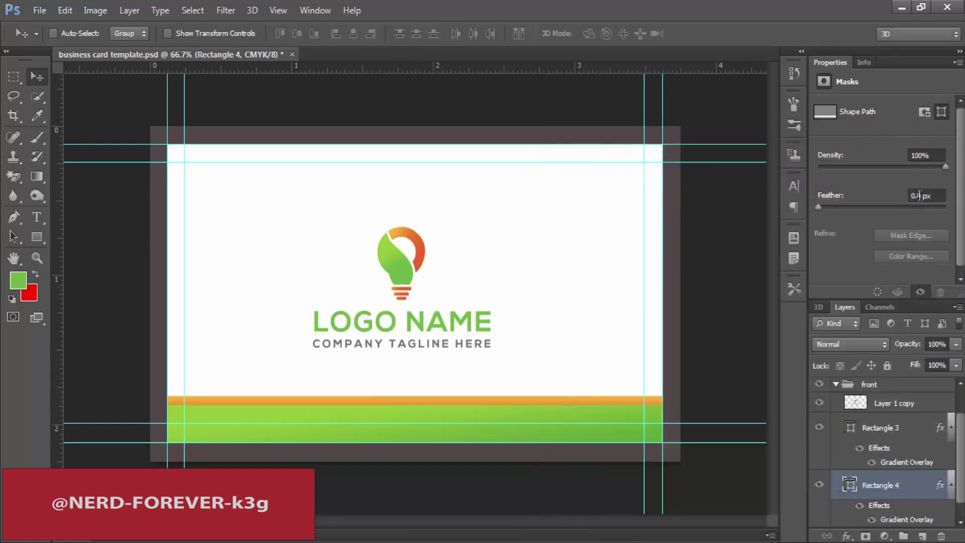
# Select Rectangle 3 and Rectangle 4 together and nudge both bars down so that less of them covers the card.
pyautogui.keyDown('shift'); pyautogui.click(902, 442); pyautogui.keyUp('shift')
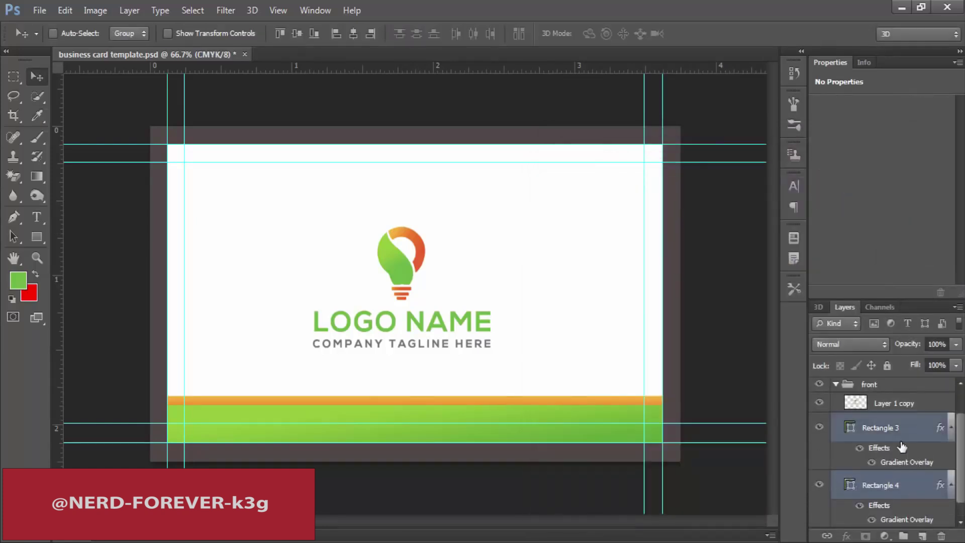
pyautogui.hotkey('shift', 'Down')
pyautogui.hotkey('shift', 'Down')
pyautogui.hotkey('shift', 'Down')
pyautogui.hotkey('shift', 'Down')
pyautogui.hotkey('shift', 'Up')
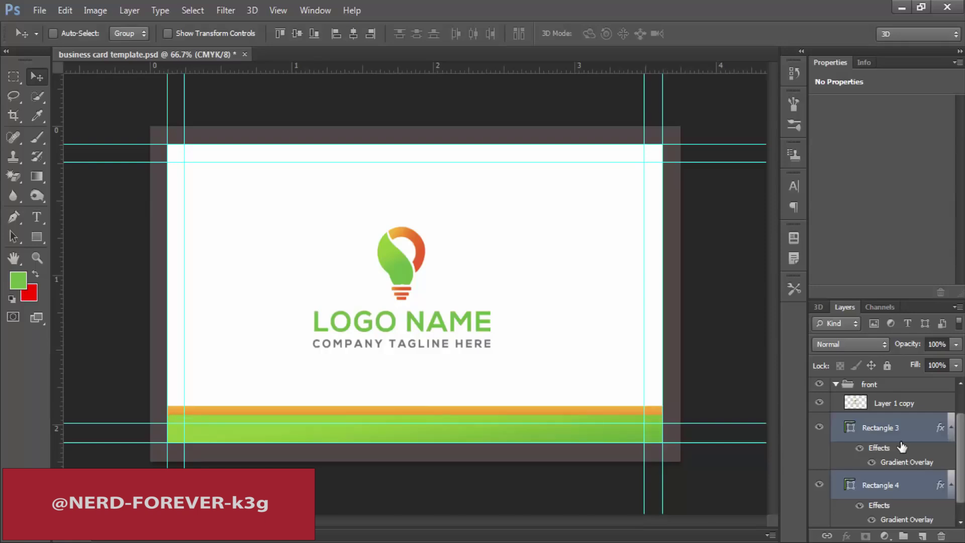
pyautogui.hotkey('shift', 'Down')
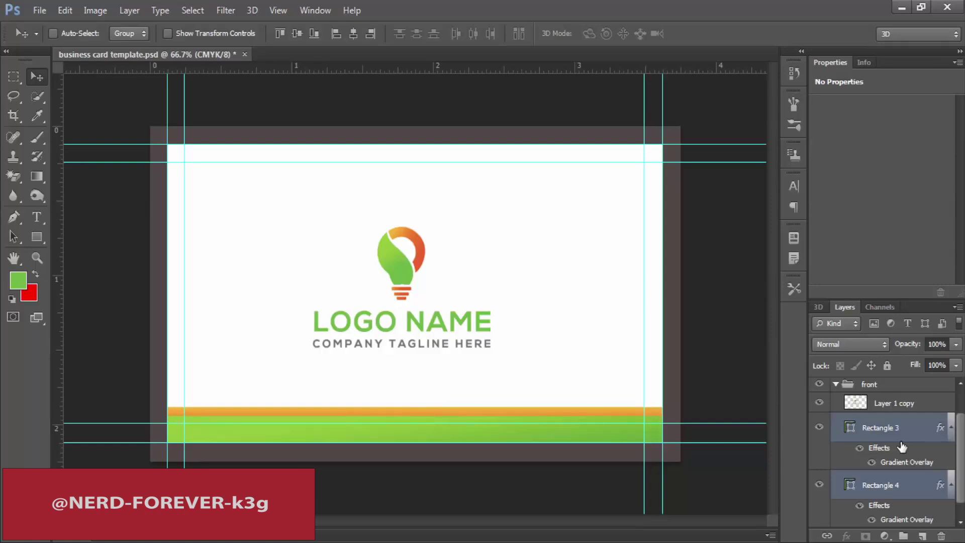
# Scale the logo layer down slightly and move it to the upper right area of the card.
pyautogui.click(891, 402)
pyautogui.hotkey('ctrl', 't')
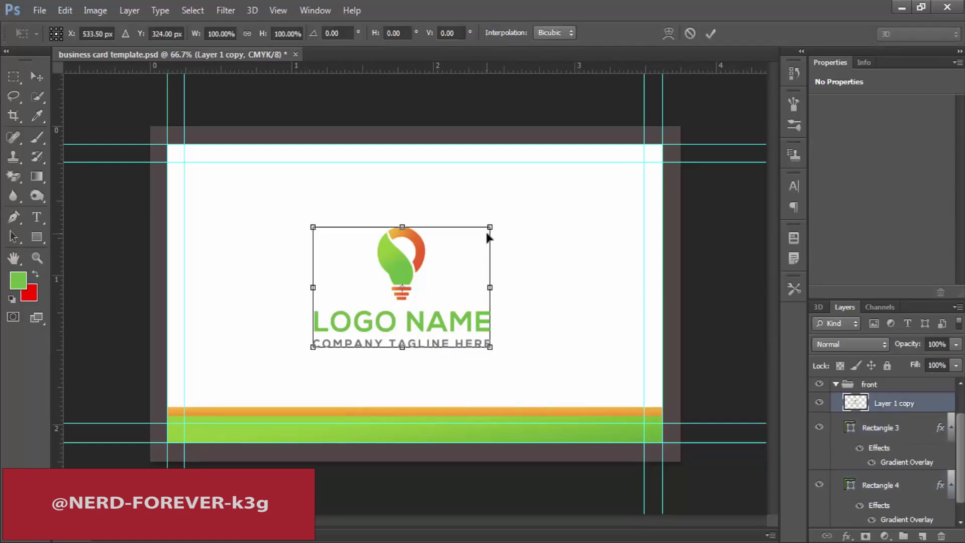
pyautogui.moveTo(488, 225); pyautogui.dragTo(486, 229)
pyautogui.press('Return')
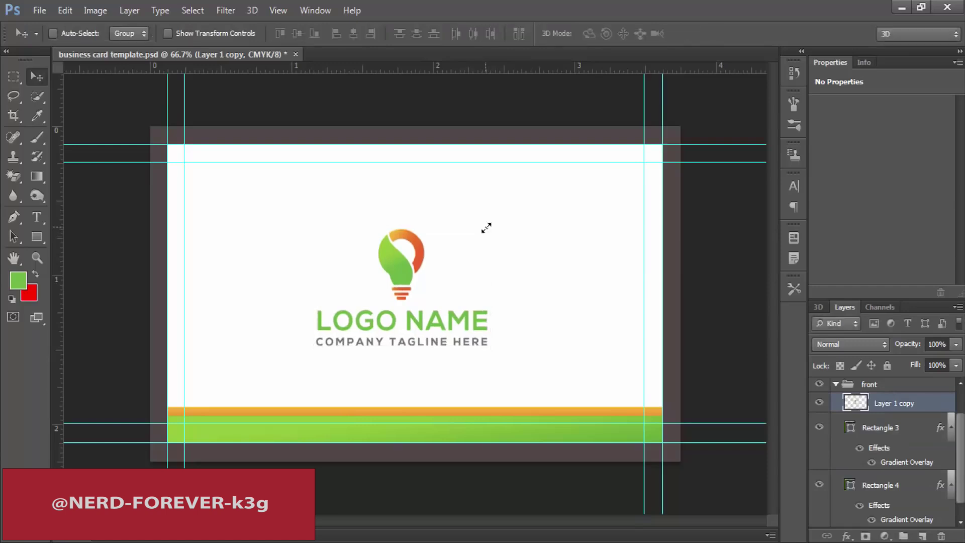
pyautogui.moveTo(468, 332); pyautogui.dragTo(539, 252)
# Add the cardholder's name as green Nexa Bold text and place it at the card's upper left margin.
pyautogui.press('t')
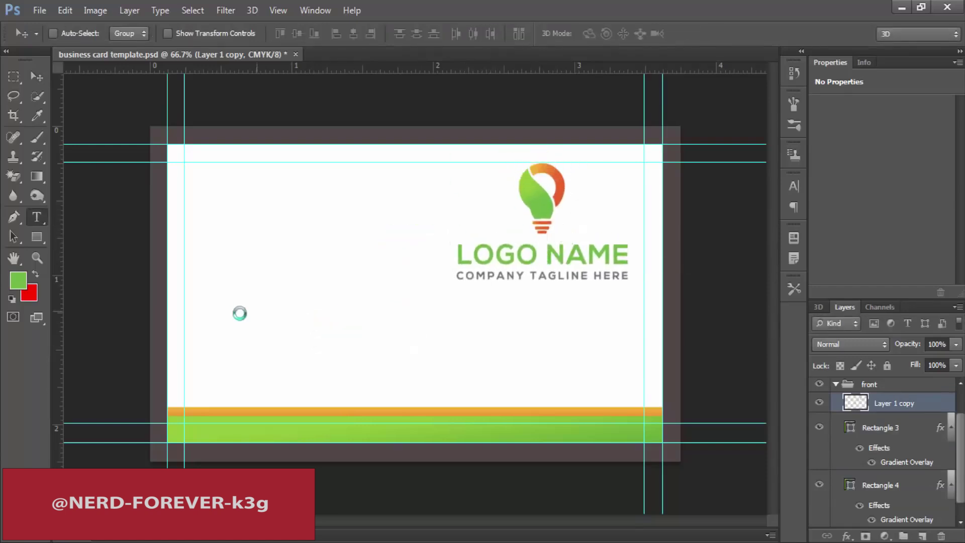
pyautogui.click(261, 303)
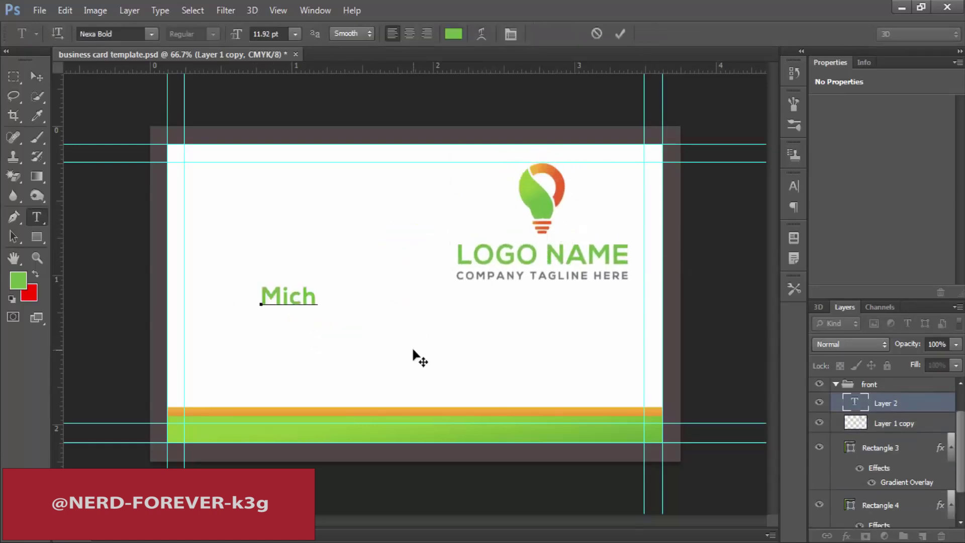
pyautogui.click(40, 71)
pyautogui.moveTo(347, 246); pyautogui.dragTo(272, 129)
# Try dark grey 3f3f3f as the colour of the name text and set it back to green.
pyautogui.press('t')
pyautogui.click(453, 33)
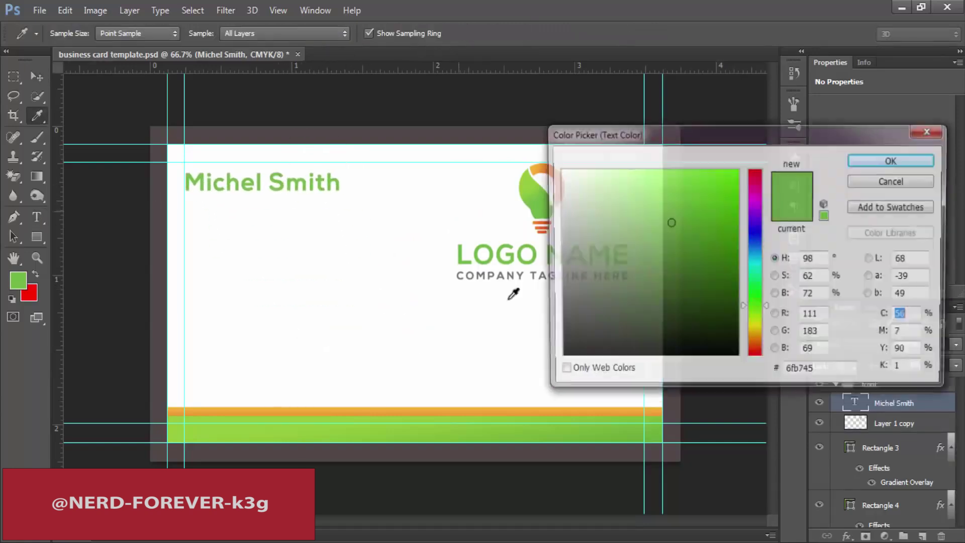
pyautogui.moveTo(557, 314)
pyautogui.mouseDown()
pyautogui.moveTo(540, 329)
pyautogui.moveTo(548, 312)
pyautogui.mouseUp()
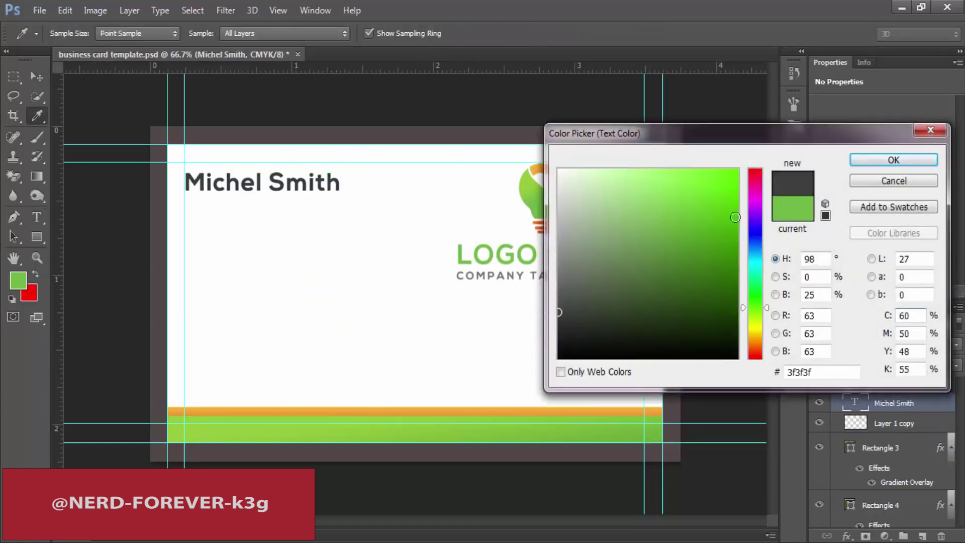
pyautogui.moveTo(586, 133); pyautogui.dragTo(586, 237)
pyautogui.click(663, 328)
pyautogui.click(904, 265)
# Duplicate the name text directly below itself and replace the copy's wording with "Ceo & Founder".
pyautogui.press('v')
pyautogui.moveTo(308, 198); pyautogui.dragTo(300, 215)
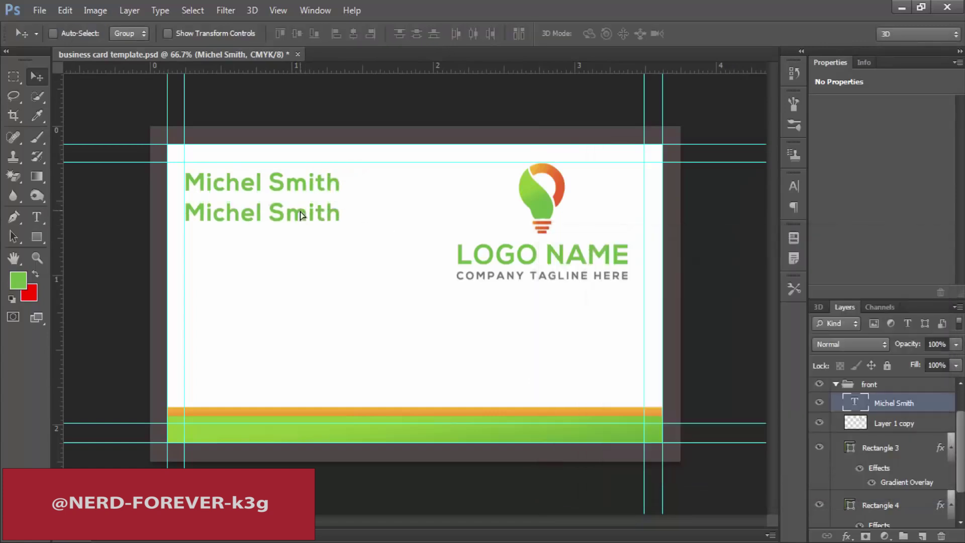
pyautogui.press('t')
pyautogui.click(285, 211)
pyautogui.hotkey('ctrl', 'a')
pyautogui.write('Ce')
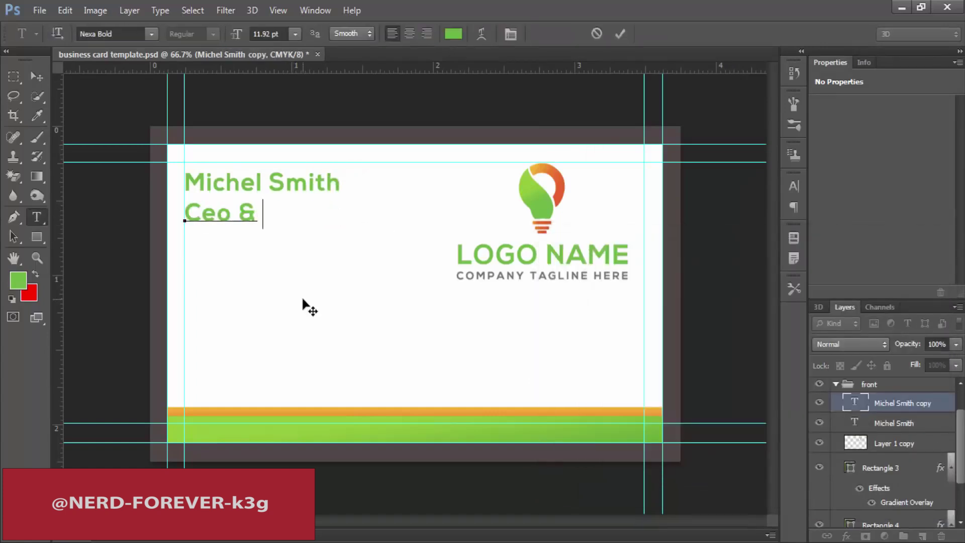
pyautogui.write('o & Founder')
# Set the "Ceo & Founder" text to 8 pt and recolour it medium grey.
pyautogui.hotkey('ctrl', 'a')
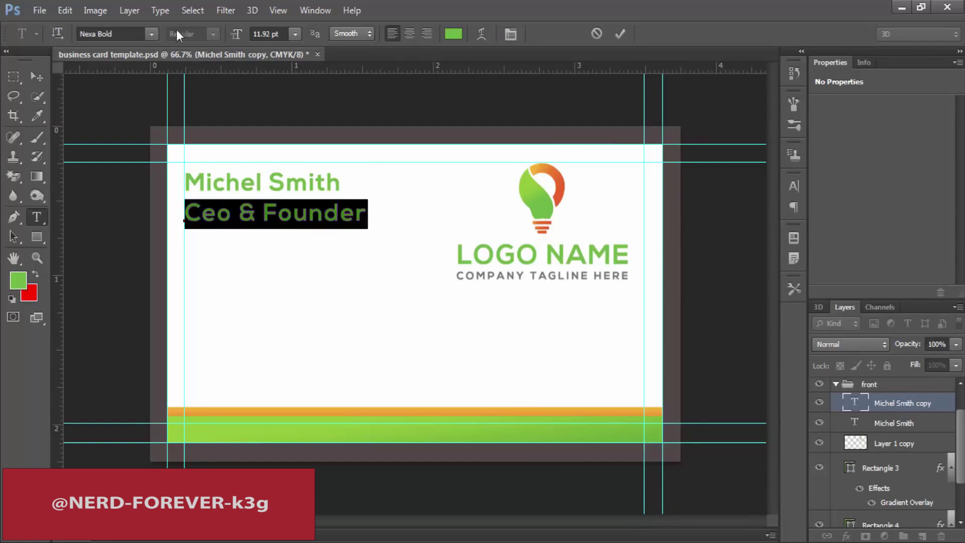
pyautogui.click(285, 30)
pyautogui.write('8')
pyautogui.press('Return')
pyautogui.click(453, 33)
pyautogui.click(558, 197)
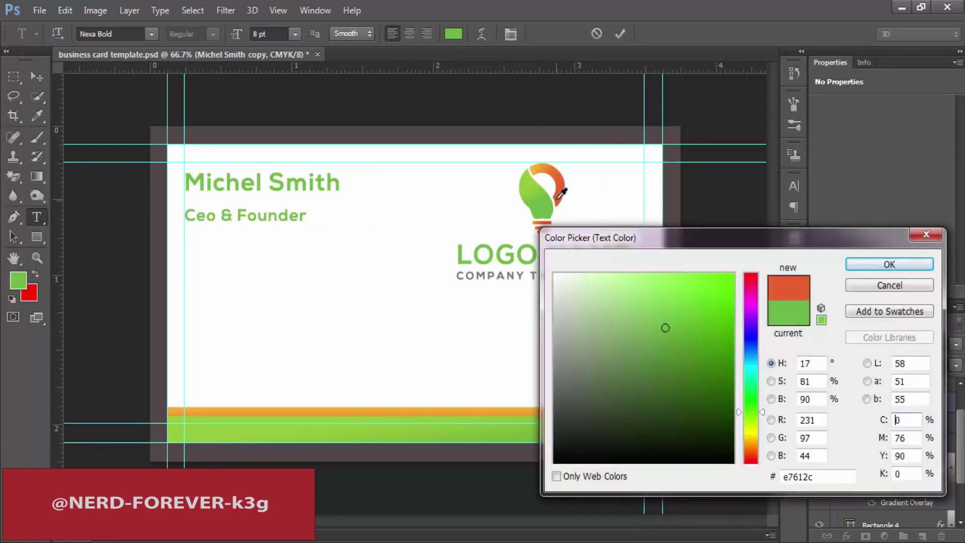
pyautogui.moveTo(555, 420); pyautogui.dragTo(555, 392)
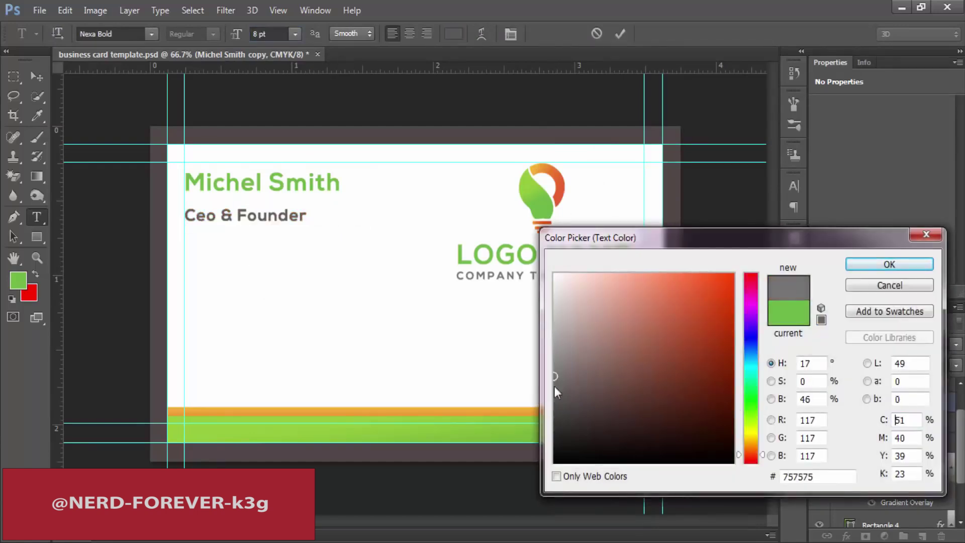
pyautogui.click(889, 265)
# Change the "Ceo & Founder" text's font to Nexa Light and bring the line closer to the name above.
pyautogui.click(150, 34)
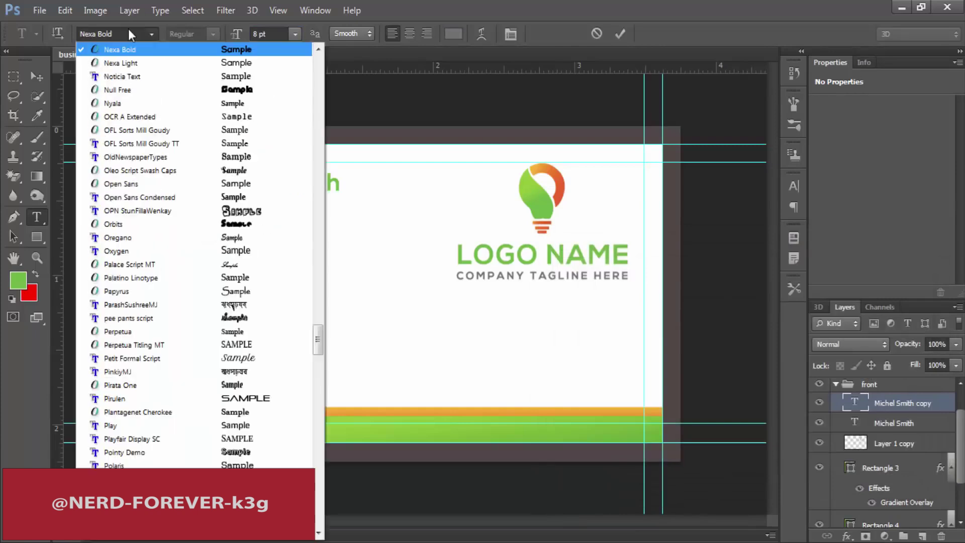
pyautogui.click(113, 64)
pyautogui.click(39, 77)
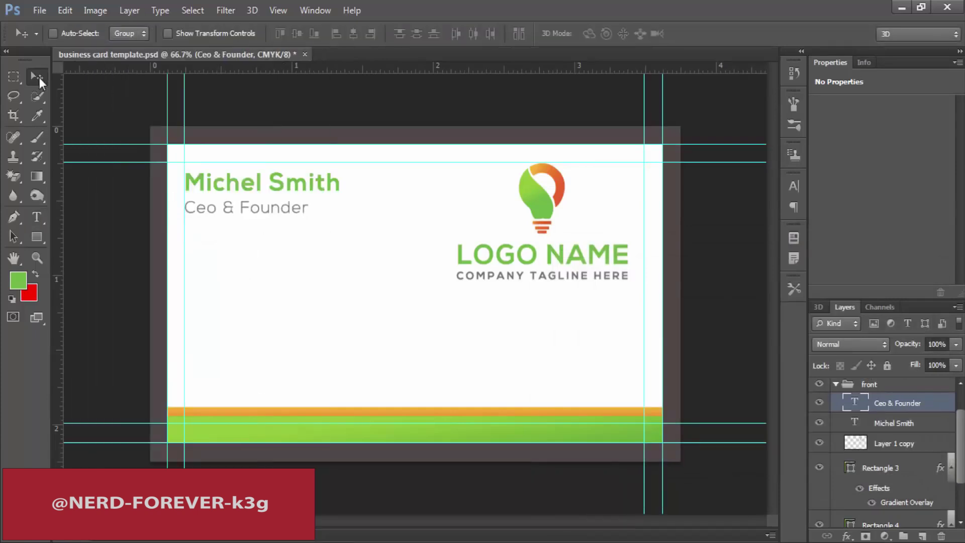
# Scale the name and job title together to about 106% and align them with the left margin guide, slightly lower.
pyautogui.keyDown('shift'); pyautogui.click(873, 423); pyautogui.keyUp('shift')
pyautogui.hotkey('ctrl', 't')
pyautogui.moveTo(335, 169); pyautogui.dragTo(342, 164)
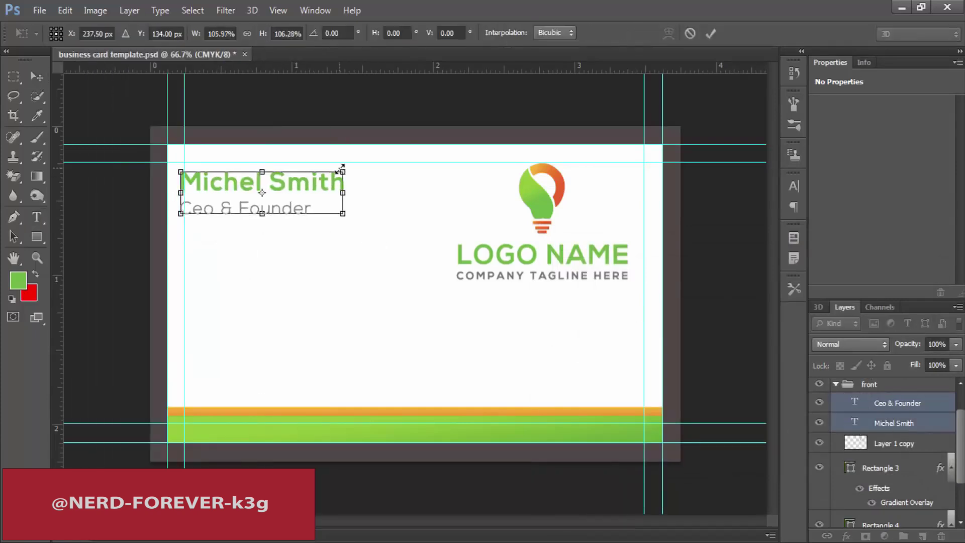
pyautogui.press('Return')
pyautogui.moveTo(303, 196); pyautogui.dragTo(307, 204)
pyautogui.press('Up')
pyautogui.press('Up')
pyautogui.press('Right')
pyautogui.press('Right')
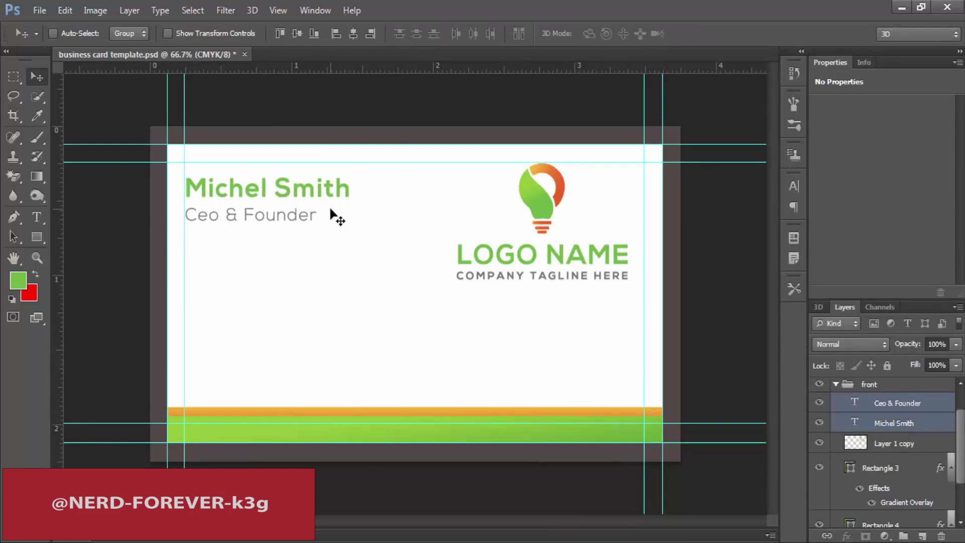
# Select the logo layer and open the icon files envelope, loupe and mobile-phone from the Logo ele folder.
pyautogui.click(892, 443)
pyautogui.hotkey('ctrl', 'o')
pyautogui.click(520, 146)
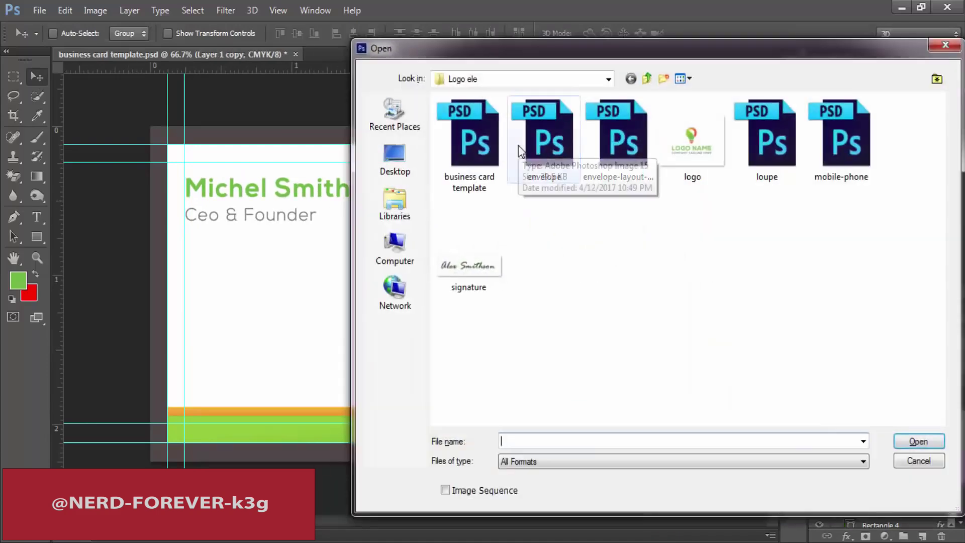
pyautogui.keyDown('ctrl'); pyautogui.click(626, 183); pyautogui.keyUp('ctrl')
pyautogui.click(776, 151)
pyautogui.keyDown('ctrl'); pyautogui.click(839, 144); pyautogui.keyUp('ctrl')
pyautogui.keyDown('ctrl'); pyautogui.click(554, 146); pyautogui.keyUp('ctrl')
pyautogui.press('Return')
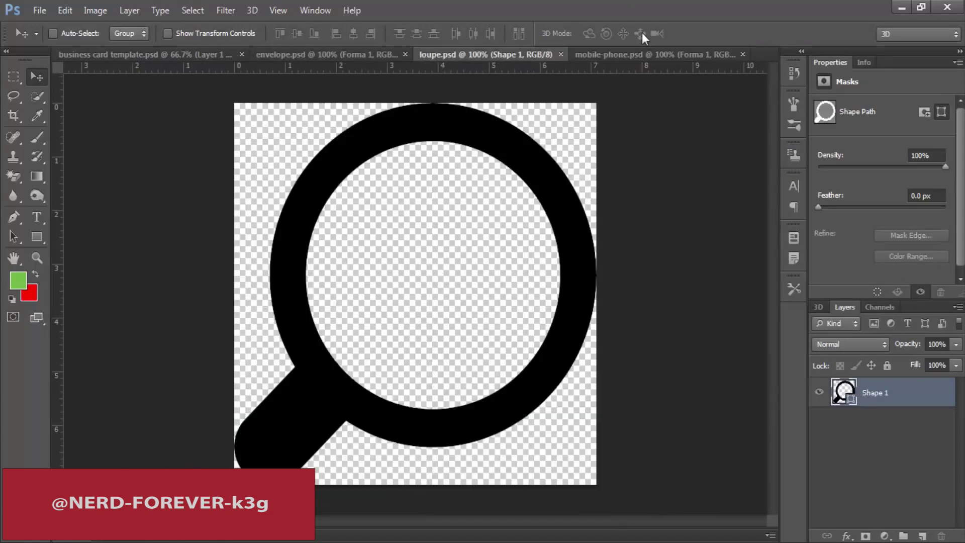
# Bring the mobile phone icon into the business card, shrink it near the lower left margin, and close mobile-phone.psd.
pyautogui.moveTo(417, 274); pyautogui.dragTo(345, 323)
pyautogui.hotkey('ctrl', 't')
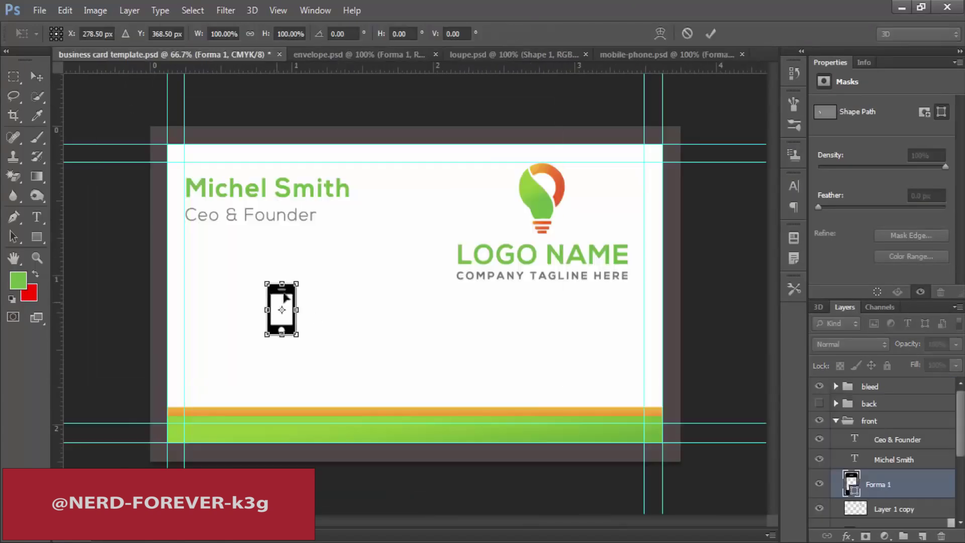
pyautogui.moveTo(289, 297)
pyautogui.mouseDown()
pyautogui.moveTo(281, 290)
pyautogui.moveTo(282, 301)
pyautogui.mouseUp()
pyautogui.press('Return')
pyautogui.moveTo(345, 315); pyautogui.dragTo(265, 334)
pyautogui.click(742, 55)
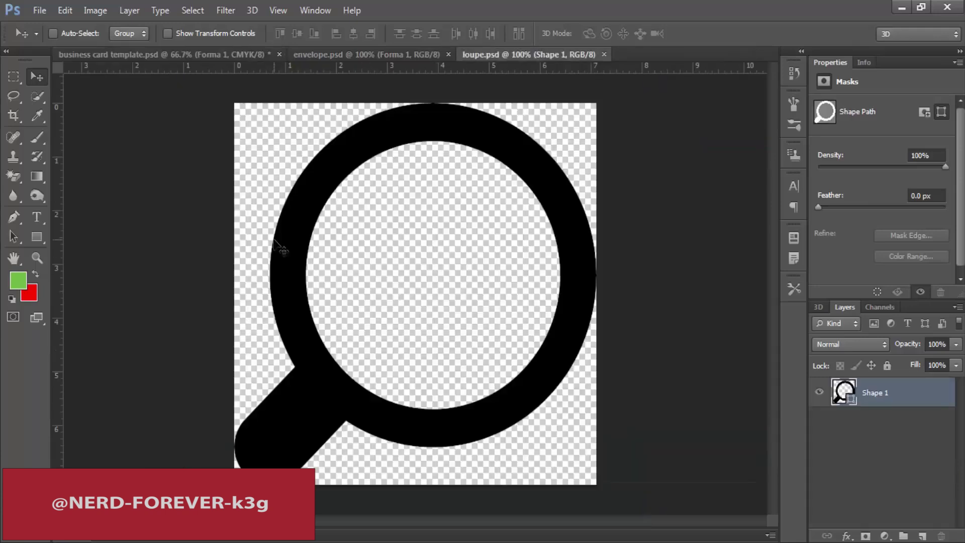
# Bring the envelope icon into the business card, scale it down and place it just below the phone icon.
pyautogui.click(351, 54)
pyautogui.moveTo(297, 225); pyautogui.dragTo(263, 377)
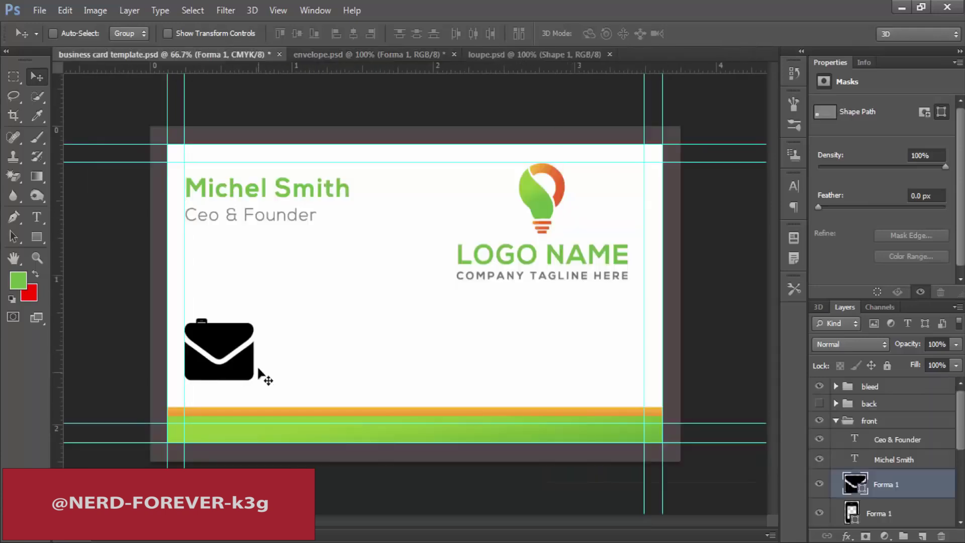
pyautogui.hotkey('ctrl', 't')
pyautogui.moveTo(254, 320); pyautogui.dragTo(258, 301)
pyautogui.moveTo(472, 343); pyautogui.dragTo(342, 398)
pyautogui.press('Return')
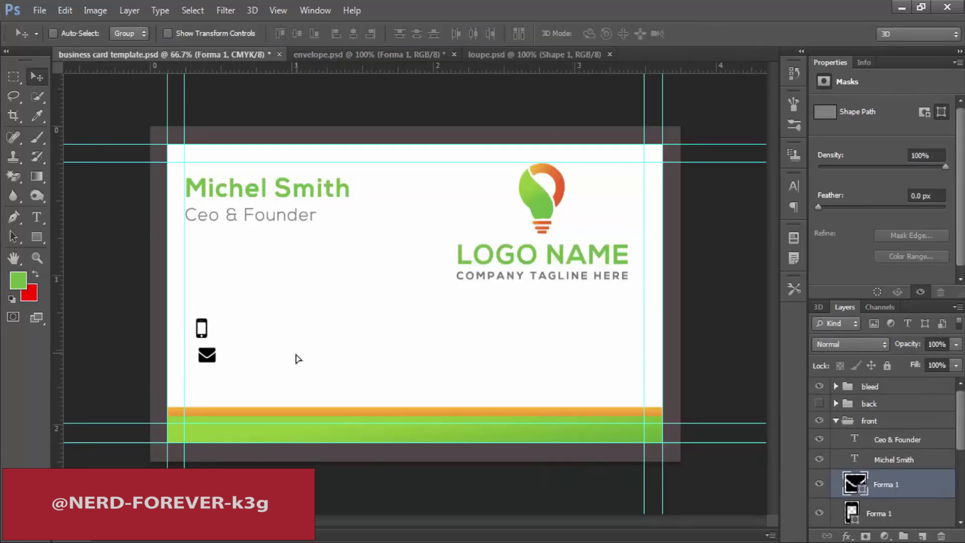
# Reopen the loupe icon file from the Logo ele folder.
pyautogui.click(375, 54)
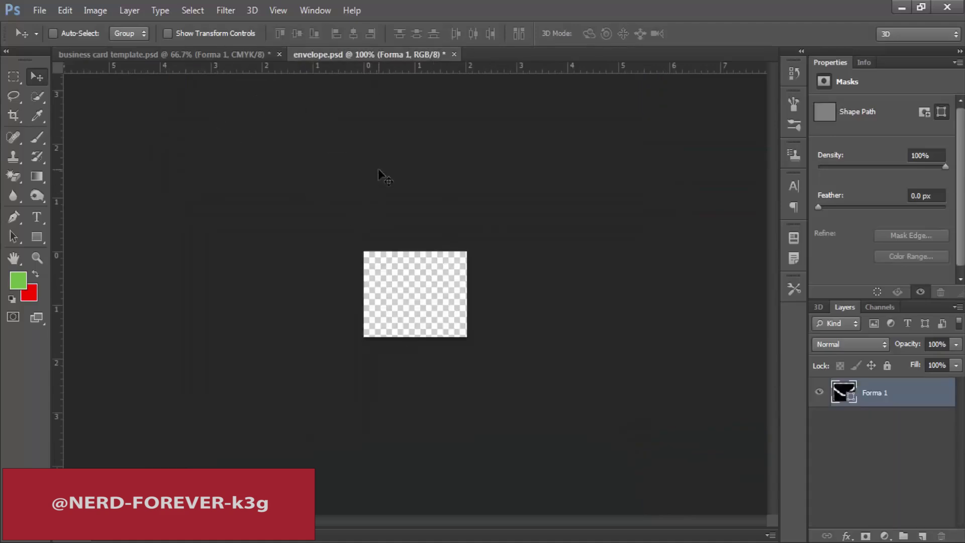
pyautogui.hotkey('ctrl', 'o')
pyautogui.doubleClick(766, 139)
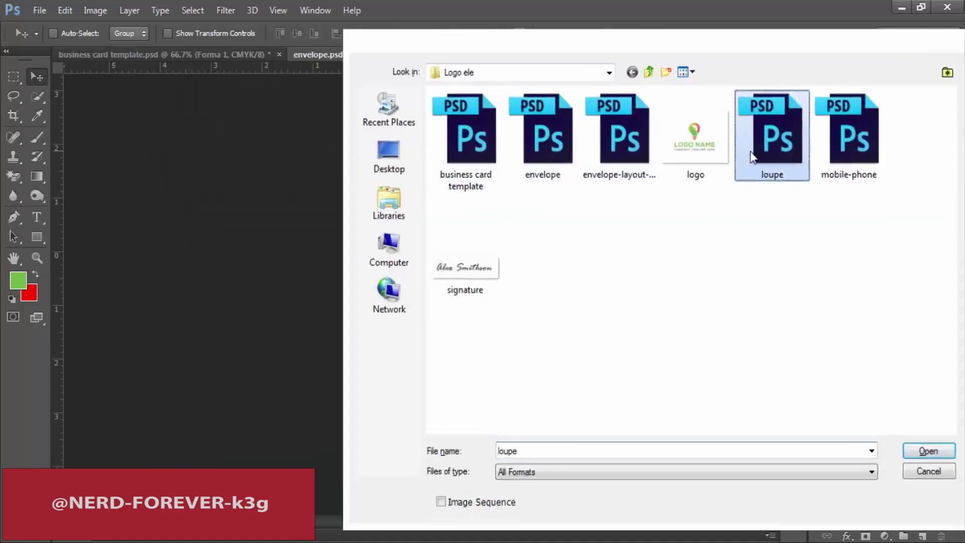
# Bring the loupe icon into the business card, shrink it to a small icon and place it below the envelope icon.
pyautogui.click(415, 234)
pyautogui.moveTo(417, 242); pyautogui.dragTo(317, 341)
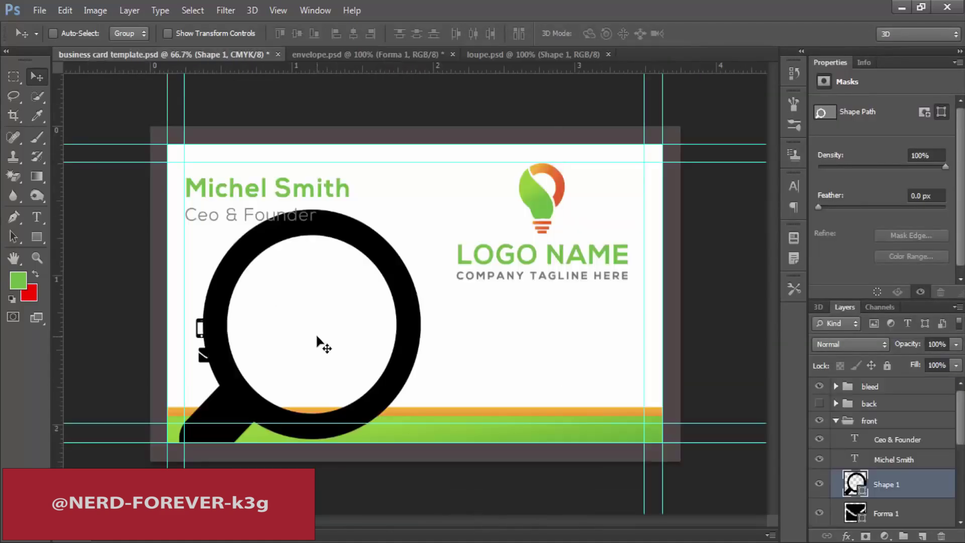
pyautogui.hotkey('ctrl', 't')
pyautogui.moveTo(422, 213); pyautogui.dragTo(331, 352)
pyautogui.press('Return')
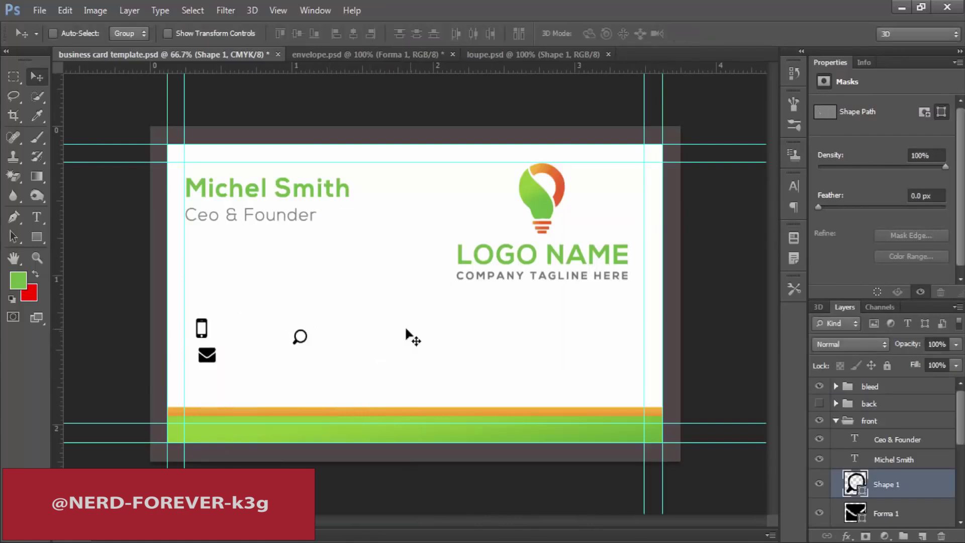
pyautogui.moveTo(409, 336); pyautogui.dragTo(316, 378)
# Scale the envelope icon down slightly on the business card.
pyautogui.click(886, 512)
pyautogui.scroll(3, 184, 357)
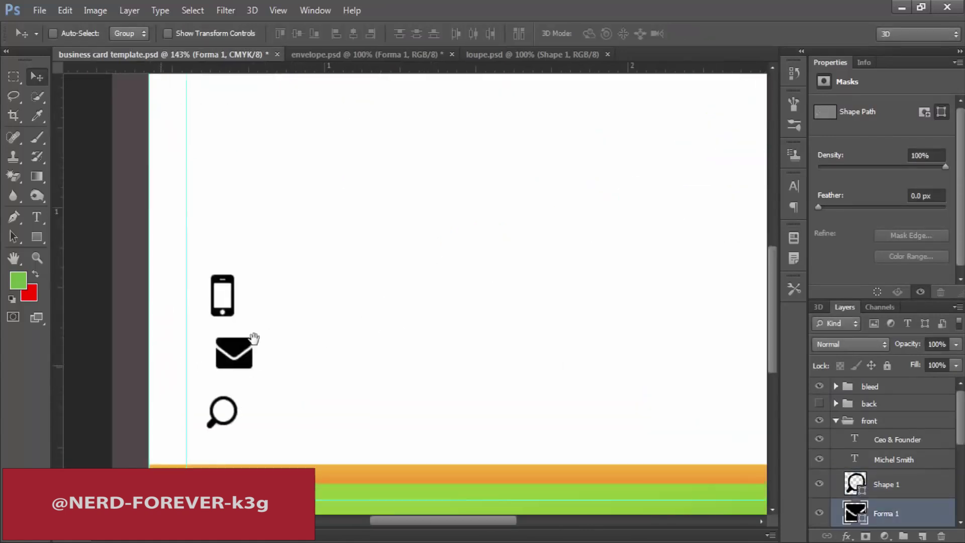
pyautogui.hotkey('ctrl', 't')
pyautogui.press('Return')
# Shrink the mobile phone icon and nudge it left toward the margin guide.
pyautogui.hotkey('alt', '[')
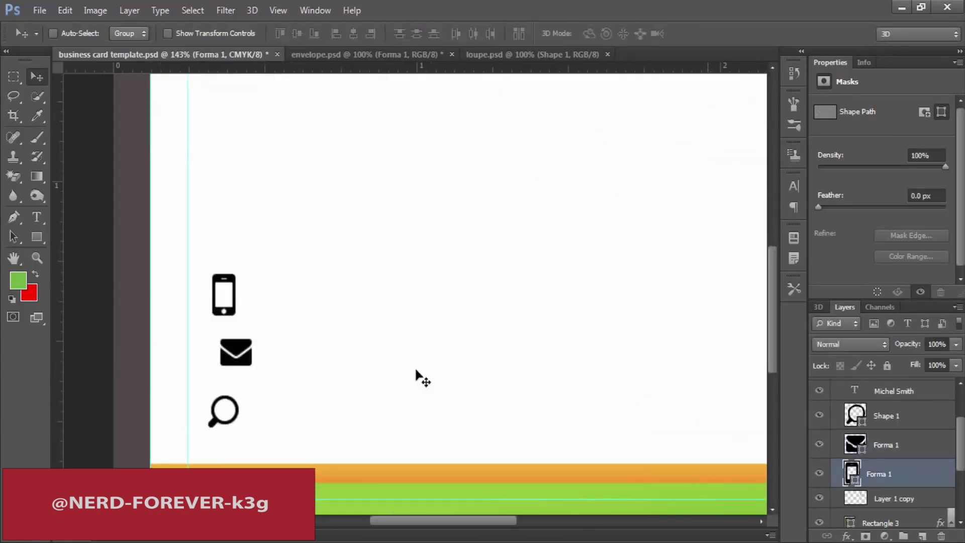
pyautogui.hotkey('ctrl', 't')
pyautogui.moveTo(234, 270); pyautogui.dragTo(247, 242)
pyautogui.press('Return')
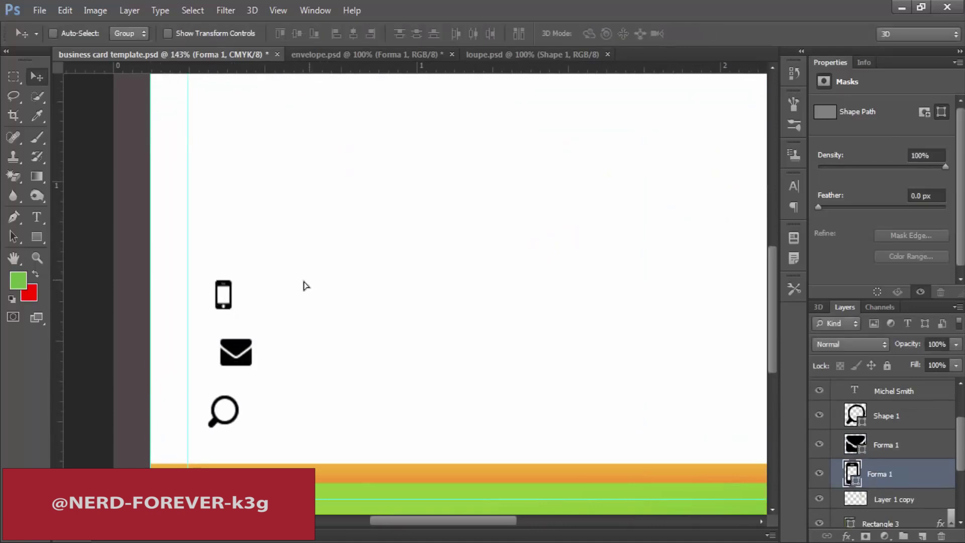
pyautogui.hotkey('shift', 'Left')
# Scale the envelope icon down further and nudge it left so it is centred under the mobile phone icon.
pyautogui.click(924, 445)
pyautogui.hotkey('ctrl', 't')
pyautogui.moveTo(308, 340); pyautogui.dragTo(265, 360)
pyautogui.press('Return')
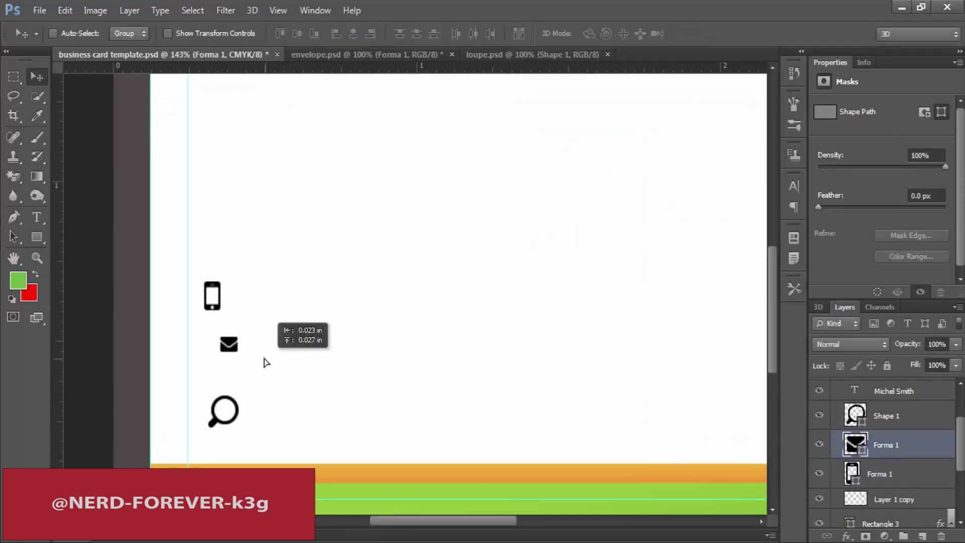
pyautogui.hotkey('shift', 'Left')
pyautogui.hotkey('shift', 'Left')
pyautogui.hotkey('ctrl', 't')
pyautogui.press('Return')
pyautogui.hotkey('alt', '[')
pyautogui.hotkey('ctrl', 't')
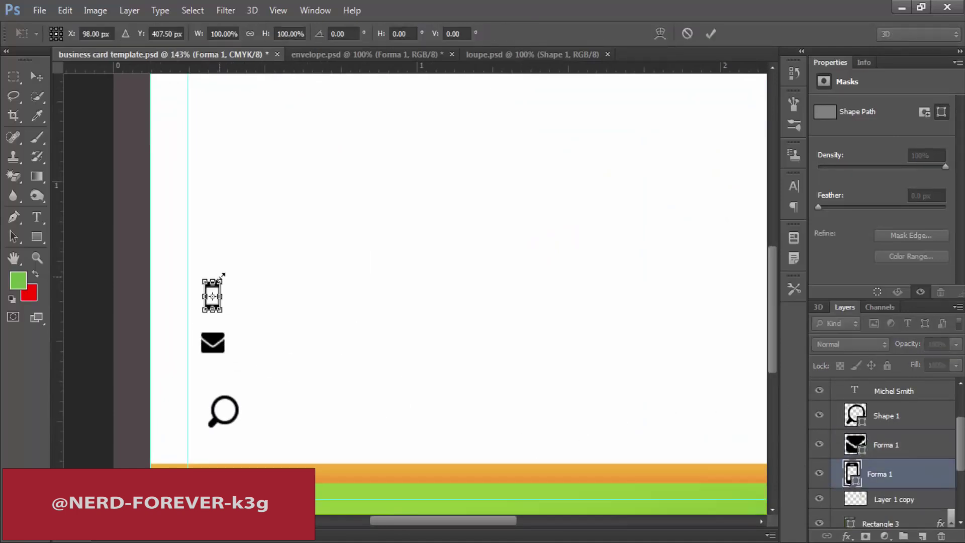
pyautogui.press('Return')
# Move the loupe icon up under the envelope icon, scale it down to match, and select the three icon layers.
pyautogui.hotkey('alt', ']')
pyautogui.moveTo(267, 406); pyautogui.dragTo(247, 376)
pyautogui.hotkey('ctrl', 't')
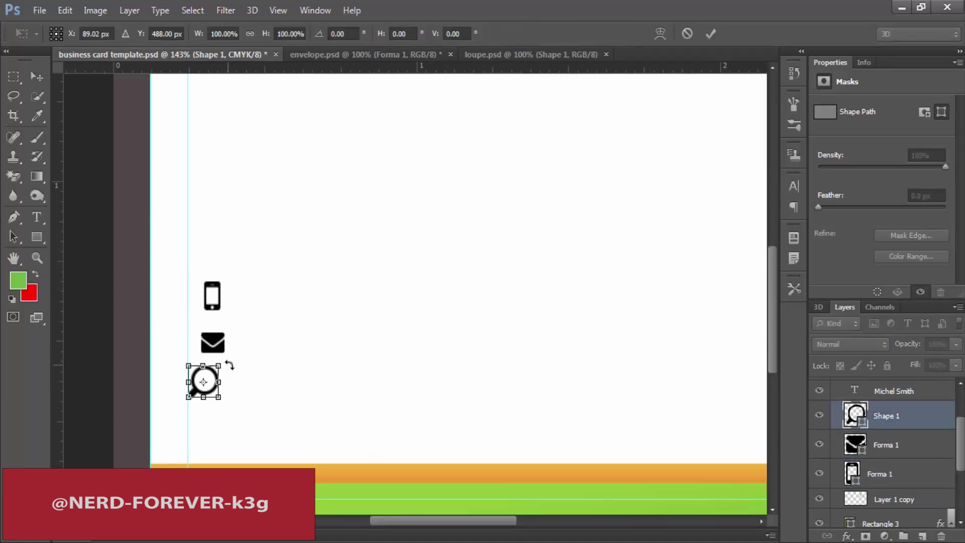
pyautogui.press('Return')
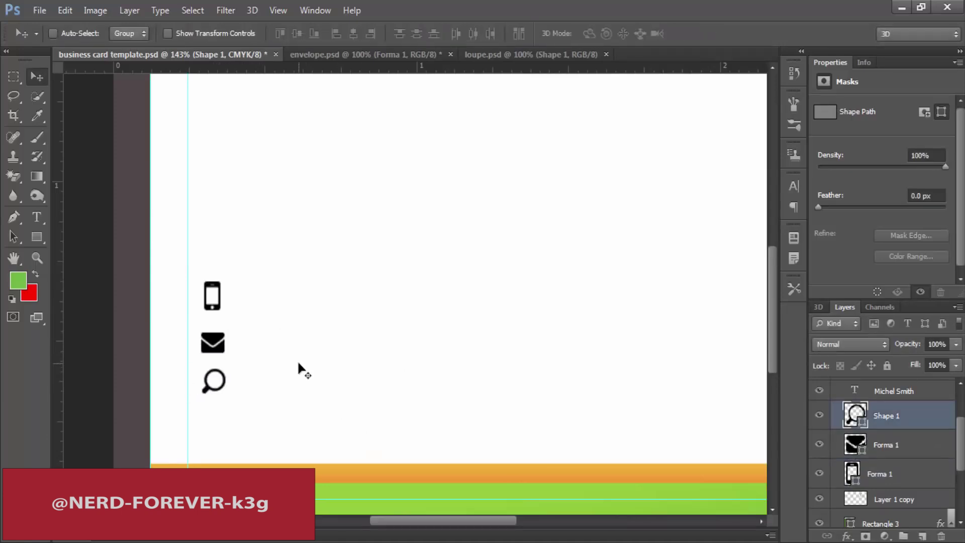
pyautogui.keyDown('shift'); pyautogui.click(885, 473); pyautogui.keyUp('shift')
pyautogui.moveTo(485, 315); pyautogui.dragTo(239, 346)
# Duplicate the job title text beside the mobile phone icon and replace its wording with the phone number.
pyautogui.press('t')
pyautogui.click(217, 173)
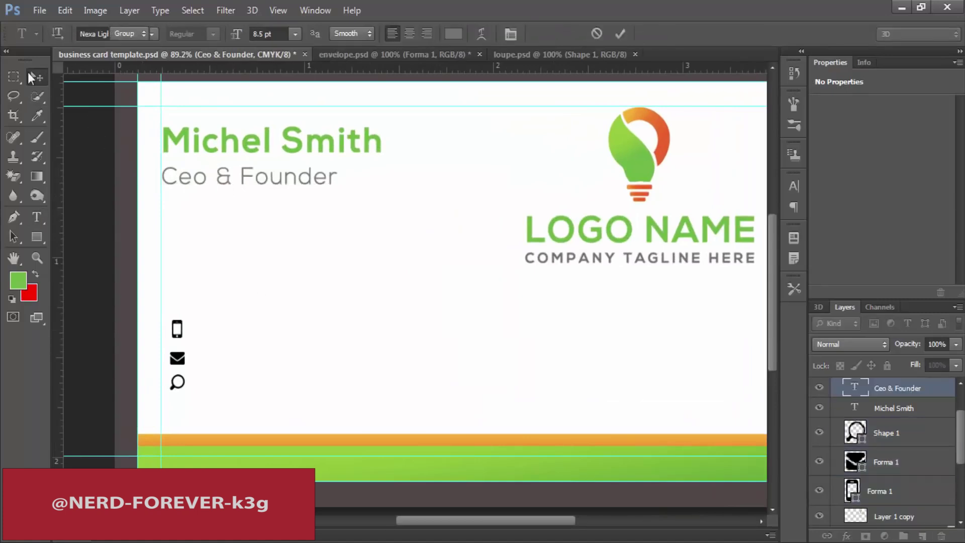
pyautogui.click(32, 75)
pyautogui.keyDown('alt'); pyautogui.moveTo(181, 157); pyautogui.dragTo(215, 326); pyautogui.keyUp('alt')
pyautogui.press('t')
pyautogui.doubleClick(292, 331)
pyautogui.hotkey('ctrl', 'a')
pyautogui.press('BackSpace')
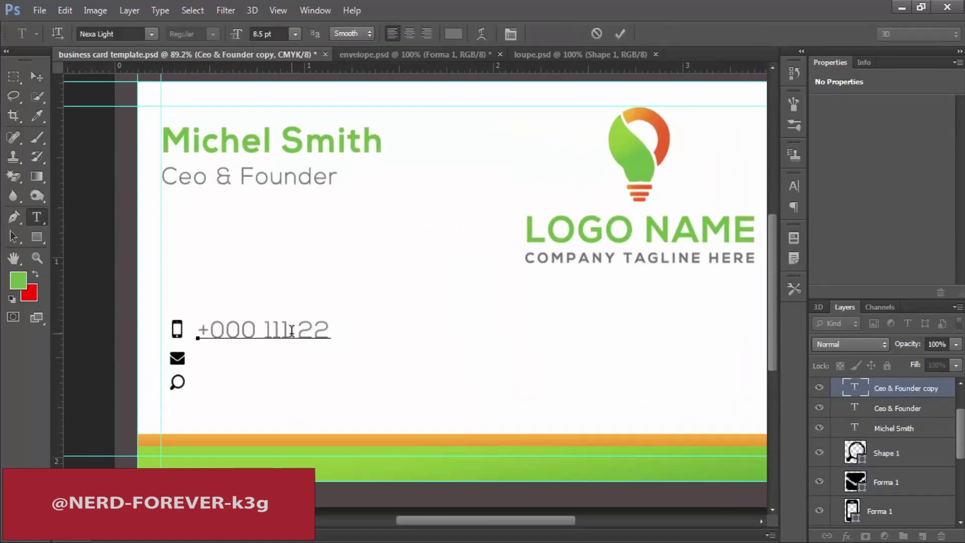
pyautogui.write('+000 111 22 333')
# Set the phone number text to Open Sans at 6 pt.
pyautogui.hotkey('ctrl', 'a')
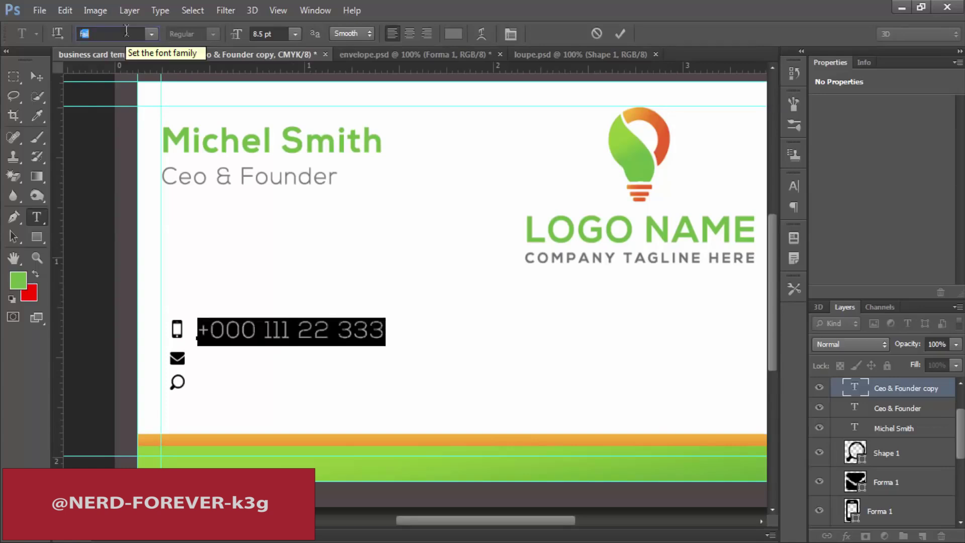
pyautogui.click(126, 31)
pyautogui.write('Open')
pyautogui.press('Return')
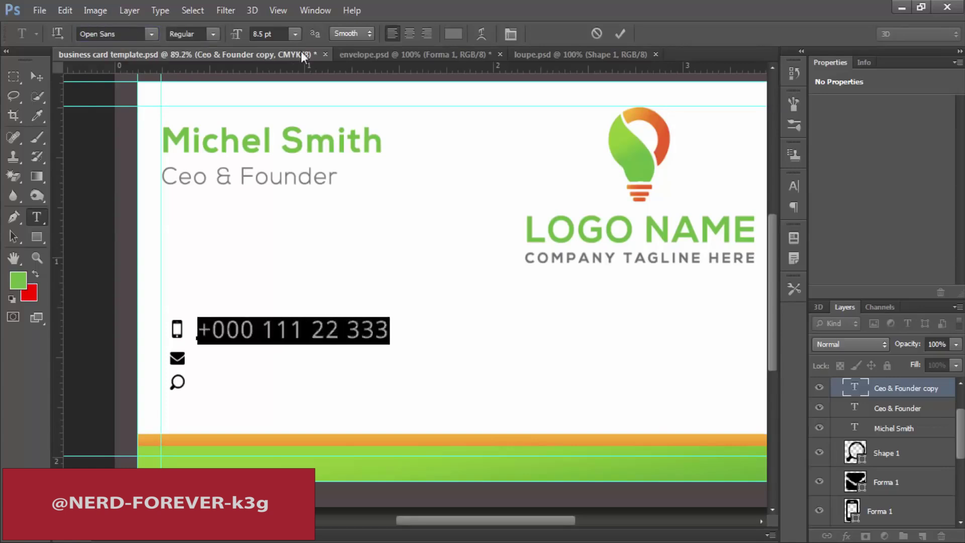
pyautogui.moveTo(281, 34); pyautogui.dragTo(258, 34)
pyautogui.write('6')
pyautogui.press('Return')
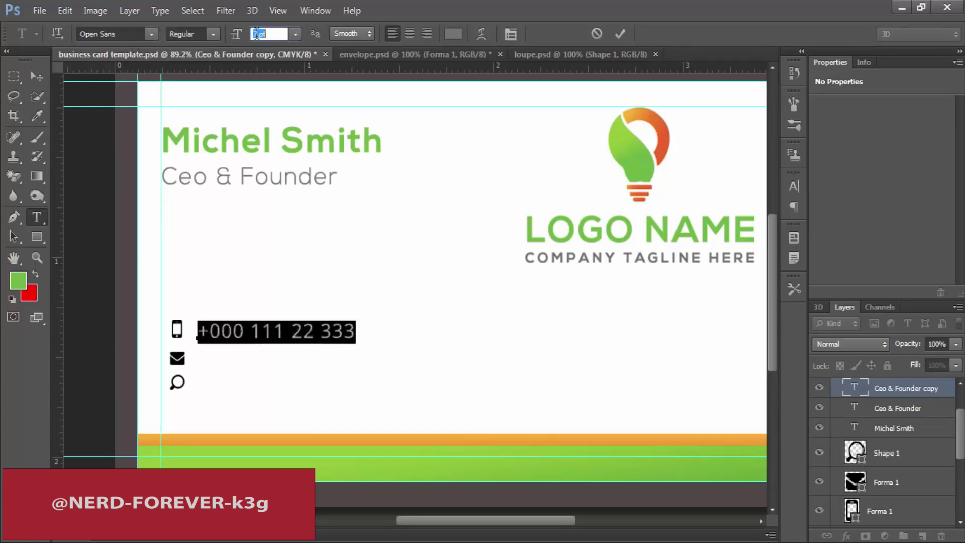
# Colour the phone number text dark grey #282828 and set its font style to Light.
pyautogui.click(454, 34)
pyautogui.click(599, 421)
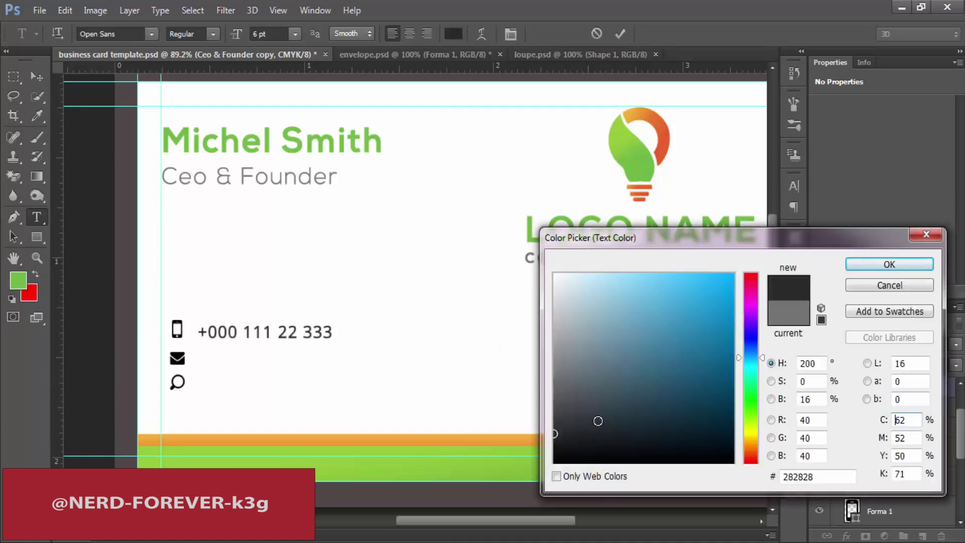
pyautogui.click(891, 270)
pyautogui.click(38, 77)
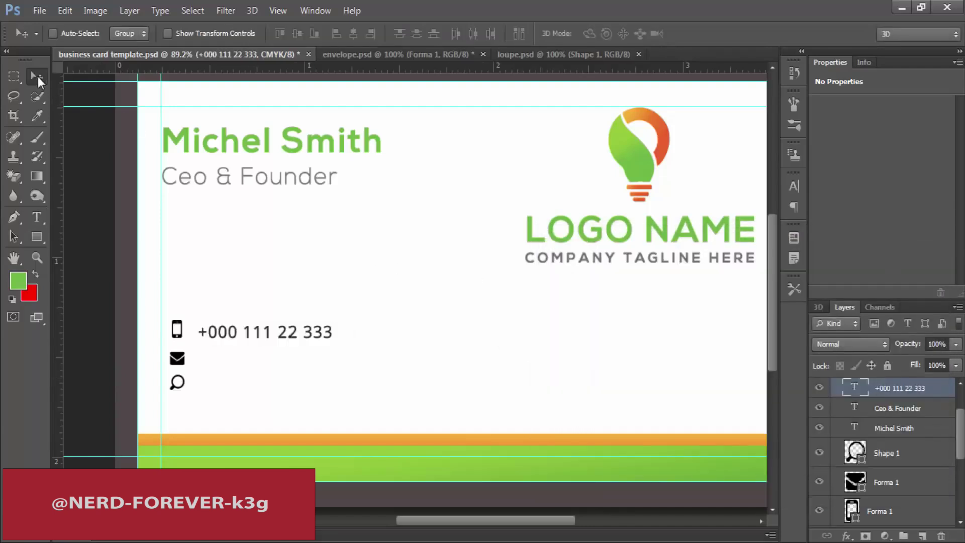
pyautogui.press('t')
pyautogui.click(196, 36)
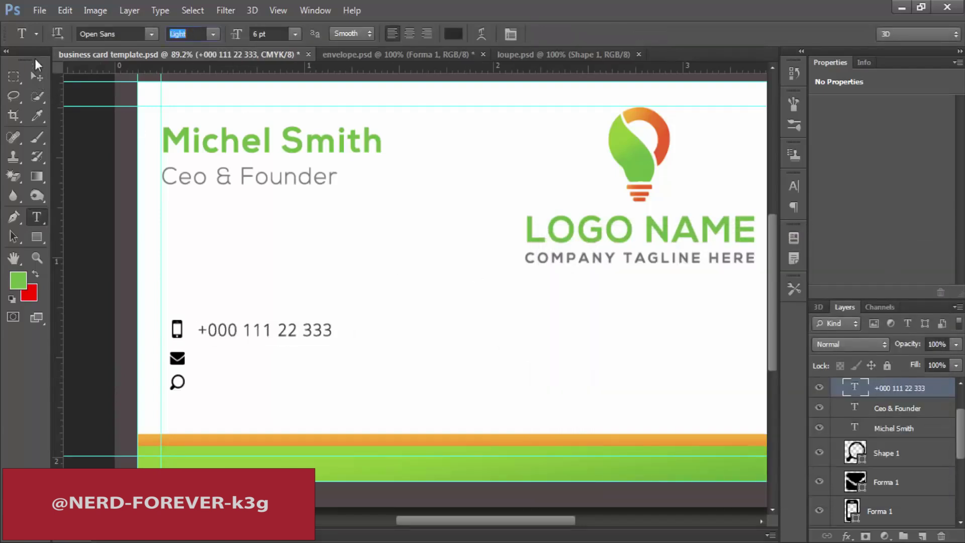
pyautogui.click(38, 76)
# Set the phone number's tracking to 0, keeping the text beside the mobile phone icon.
pyautogui.press('t')
pyautogui.click(262, 330)
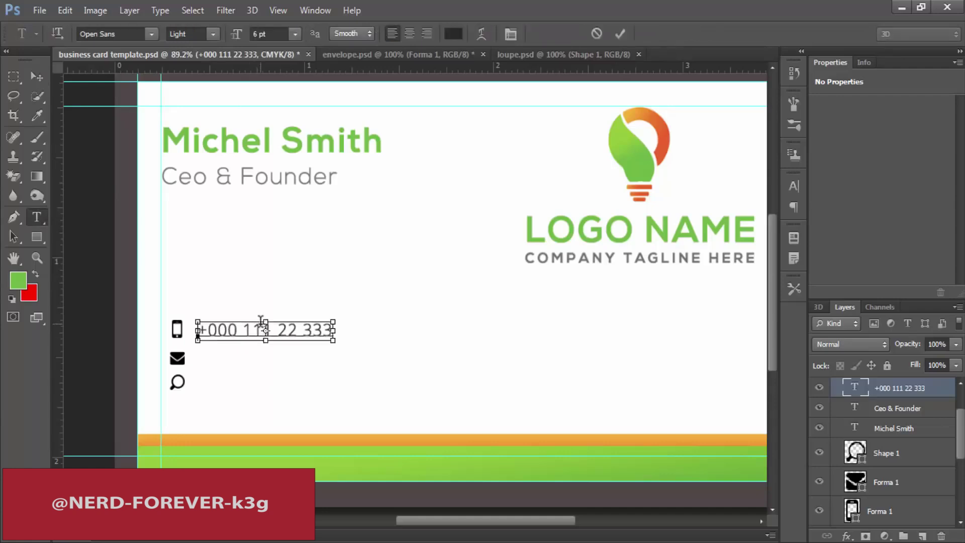
pyautogui.hotkey('ctrl', 'a')
pyautogui.click(793, 186)
pyautogui.click(38, 77)
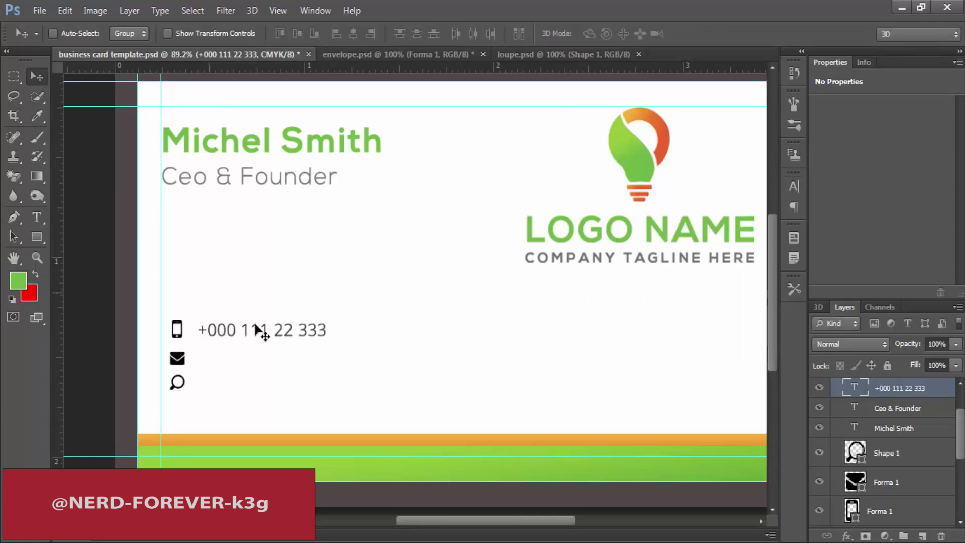
pyautogui.moveTo(256, 325); pyautogui.dragTo(268, 374)
pyautogui.hotkey('ctrl', 'z')
pyautogui.press('t')
pyautogui.click(328, 329)
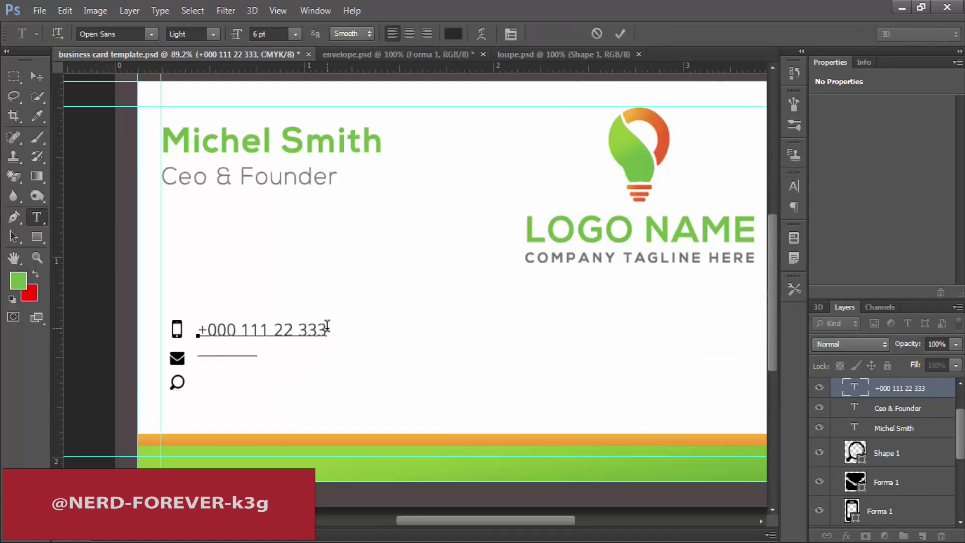
pyautogui.hotkey('ctrl', 'Return')
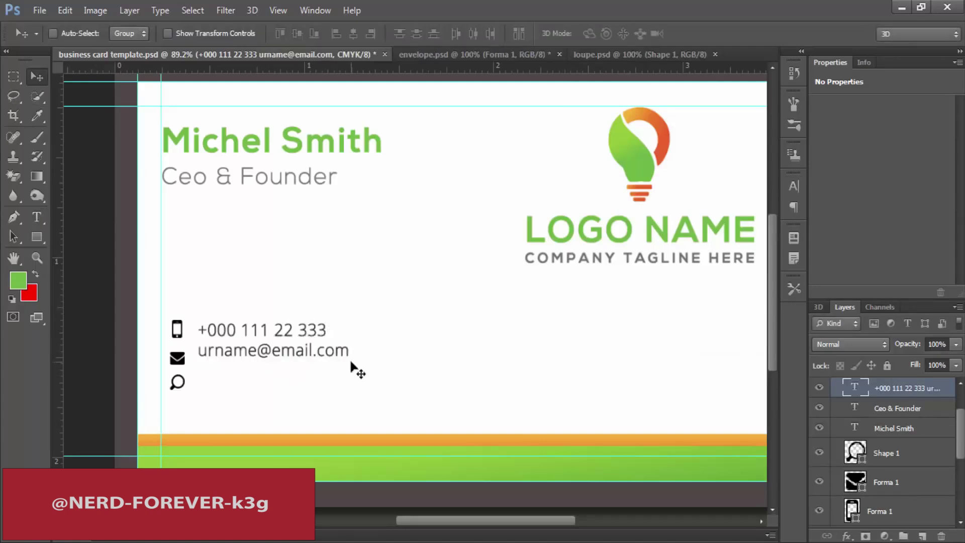
pyautogui.click(333, 349)
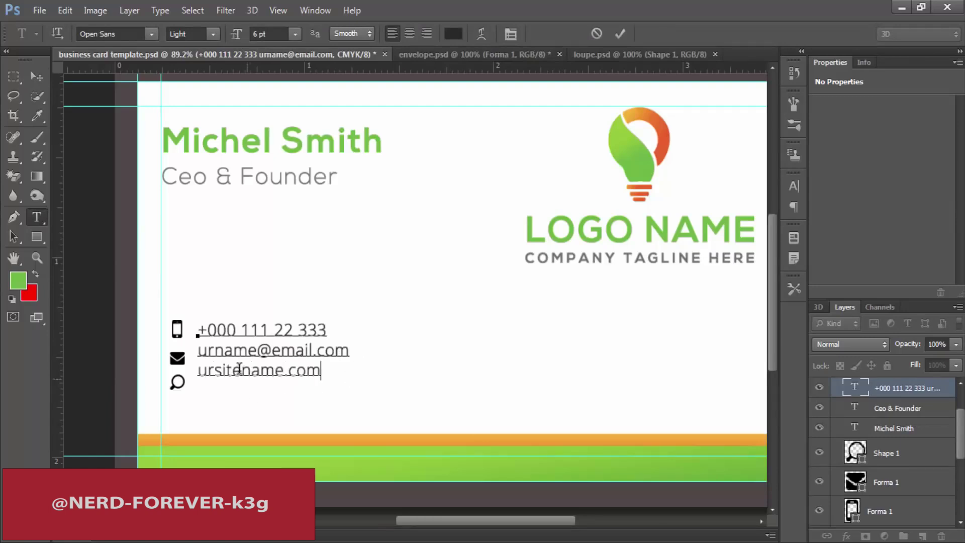
pyautogui.write('web')
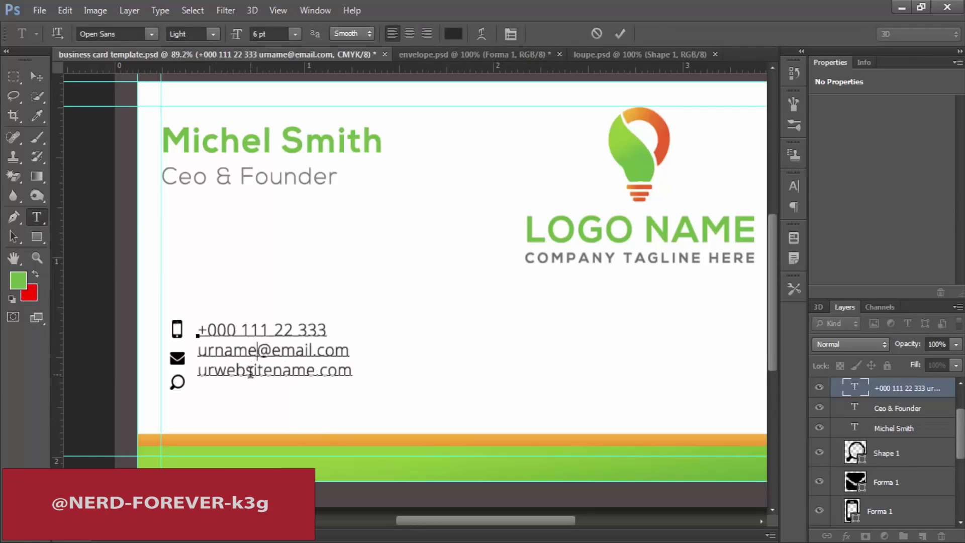
pyautogui.doubleClick(250, 371)
pyautogui.click(226, 371)
pyautogui.click(196, 372)
pyautogui.write('www.')
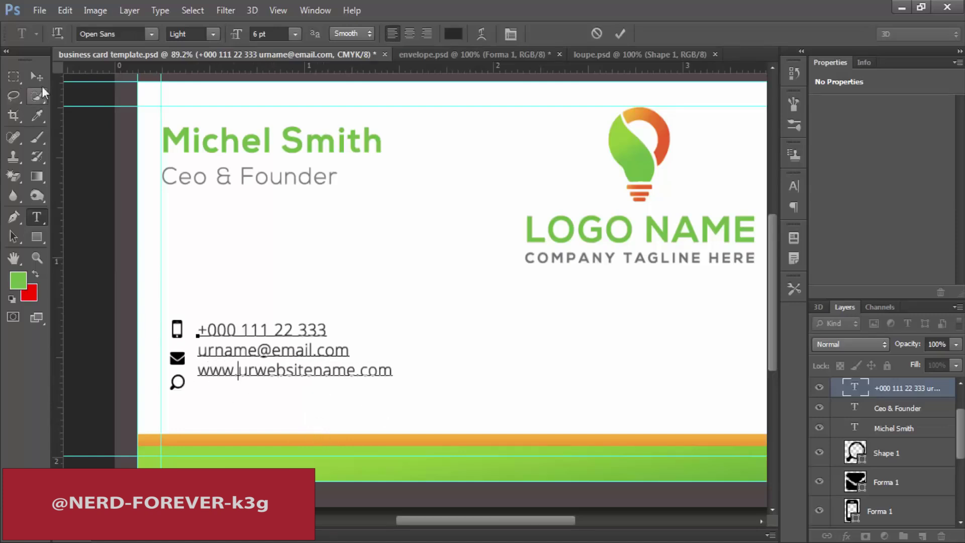
# Set the leading of the whole contact text block to 9 pt so its lines match the icons.
pyautogui.hotkey('ctrl', 'a')
pyautogui.click(794, 186)
pyautogui.click(731, 216)
pyautogui.write('9')
pyautogui.press('Return')
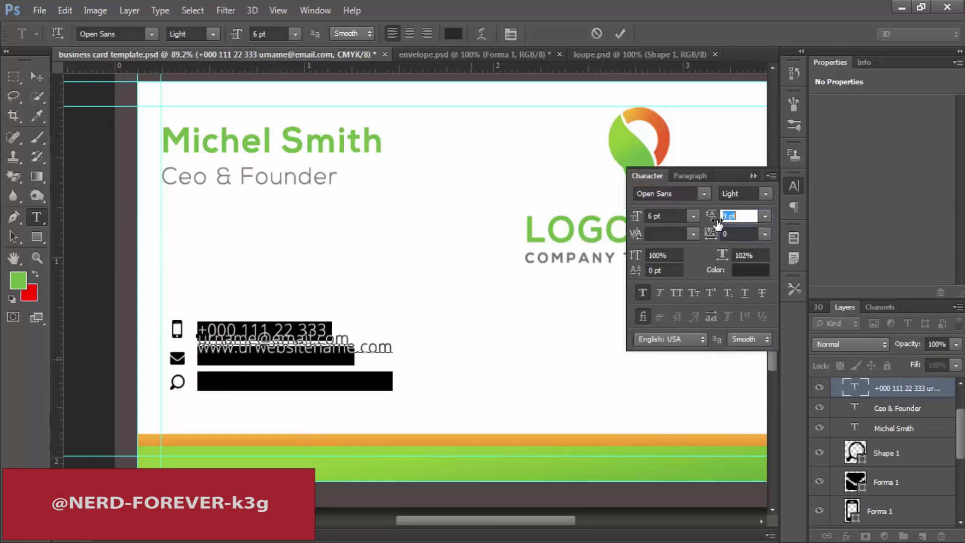
pyautogui.click(37, 76)
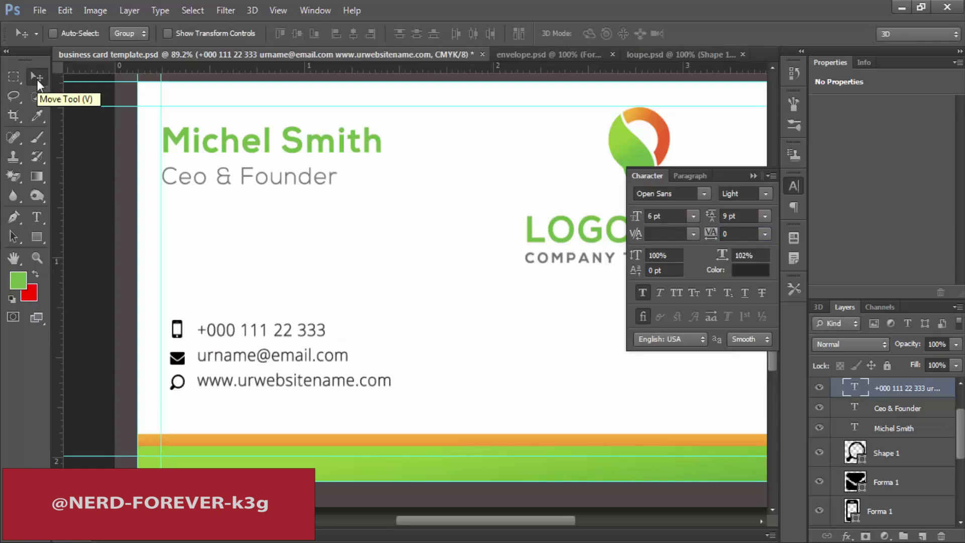
# Set the "urwebsitename" part of the website line to Regular style and colour it with the logo's orange-red.
pyautogui.click(37, 216)
pyautogui.doubleClick(296, 381)
pyautogui.click(213, 34)
pyautogui.click(193, 49)
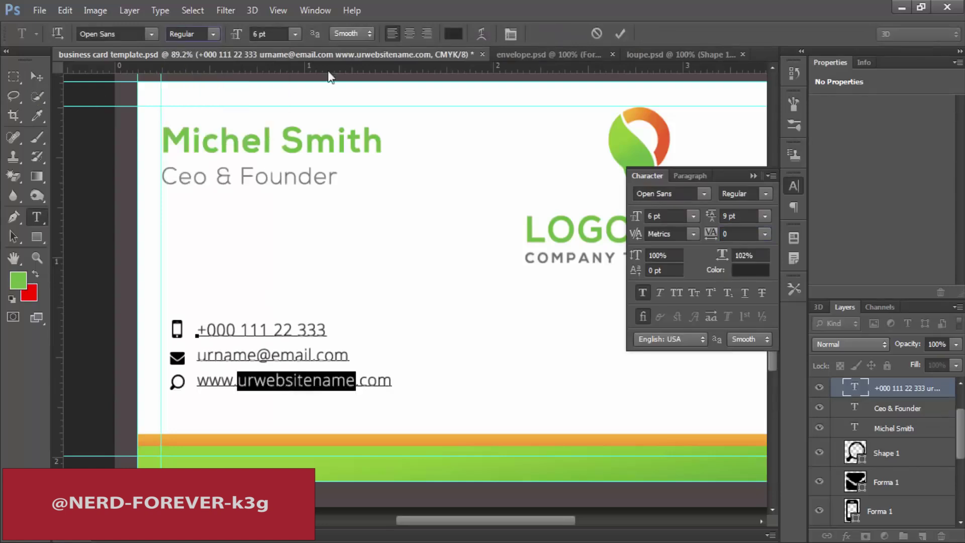
pyautogui.click(454, 34)
pyautogui.click(664, 149)
pyautogui.click(637, 158)
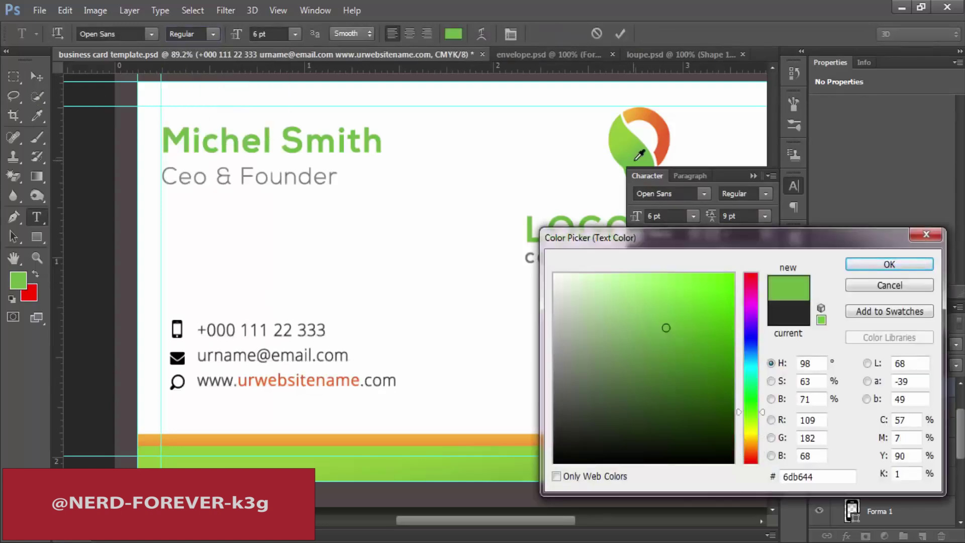
pyautogui.click(667, 154)
pyautogui.click(887, 265)
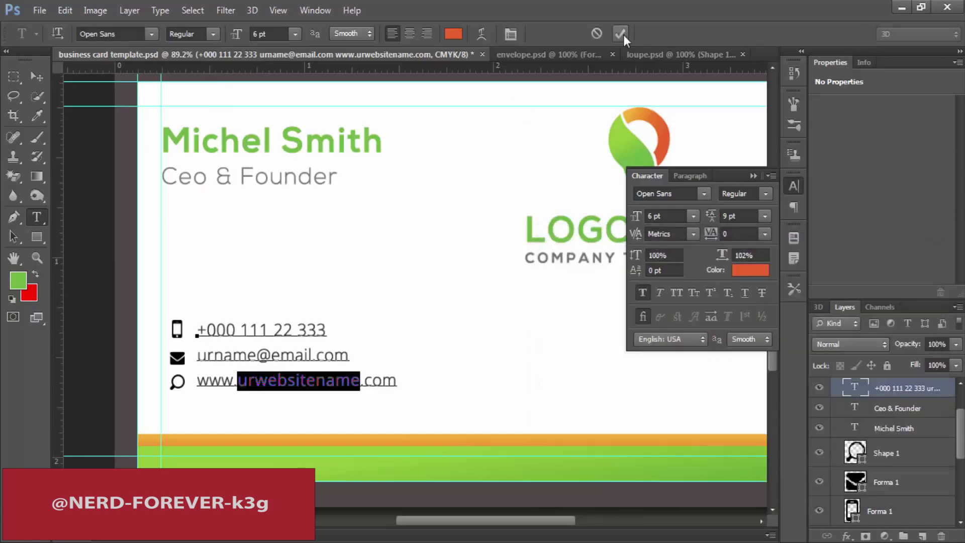
pyautogui.click(620, 33)
# Recolour the loupe, envelope and mobile phone icons with the orange-red sampled from the logo.
pyautogui.doubleClick(866, 459)
pyautogui.click(671, 157)
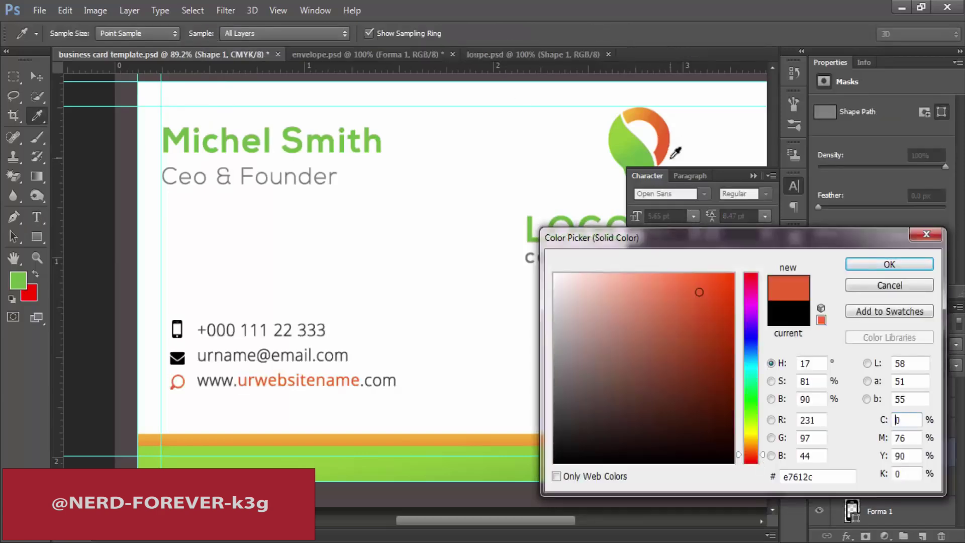
pyautogui.click(884, 264)
pyautogui.doubleClick(853, 510)
pyautogui.click(669, 154)
pyautogui.click(857, 264)
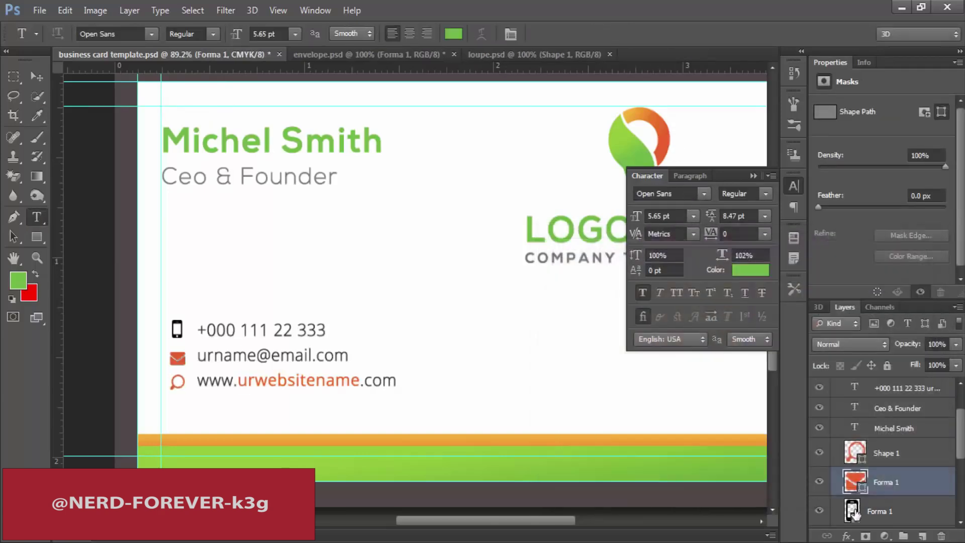
pyautogui.doubleClick(852, 510)
pyautogui.click(668, 154)
pyautogui.click(887, 264)
pyautogui.click(794, 190)
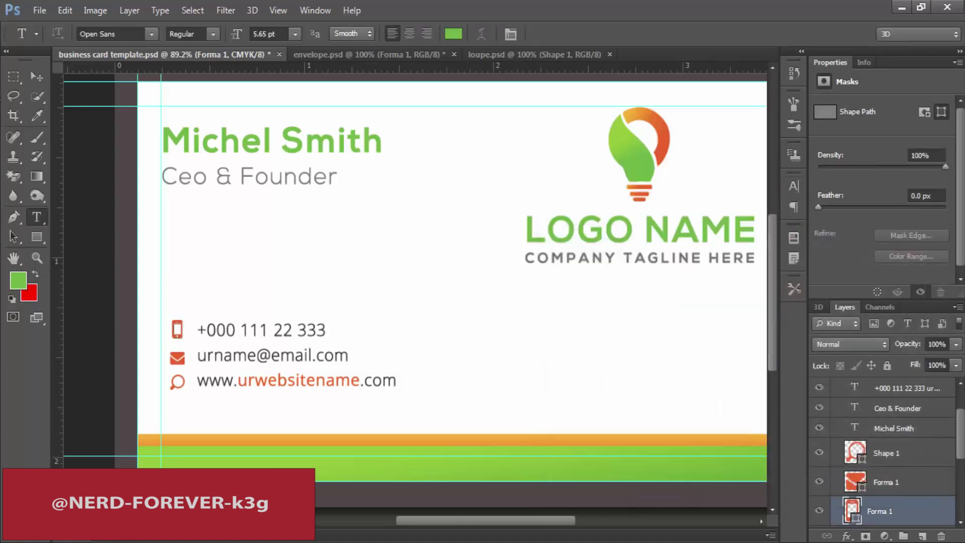
# Fine-tune the phone and envelope icons' alignment with their text lines, and group the three icon layers as "icon".
pyautogui.click(33, 79)
pyautogui.click(905, 483)
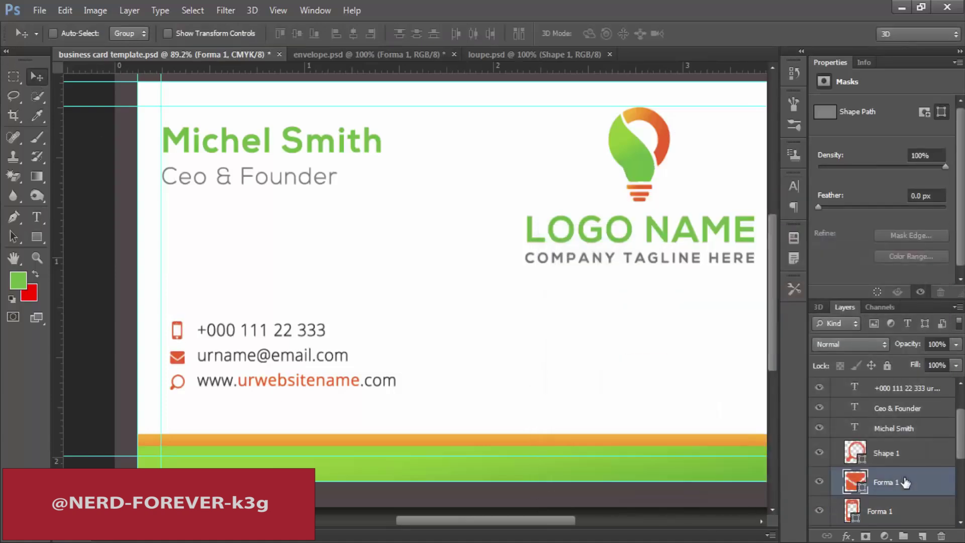
pyautogui.click(880, 449)
pyautogui.keyDown('shift'); pyautogui.click(884, 511); pyautogui.keyUp('shift')
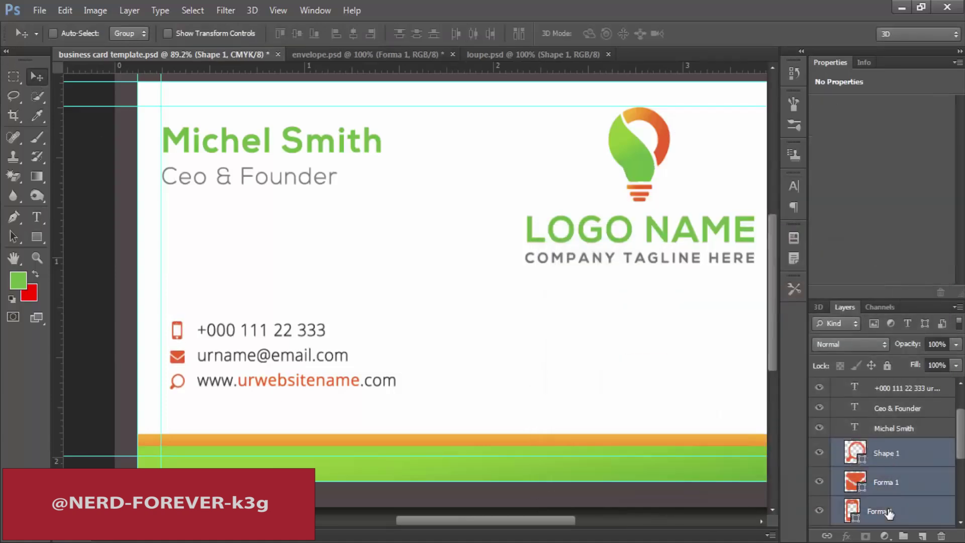
pyautogui.hotkey('ctrl', 'g')
pyautogui.write('icon')
pyautogui.press('Return')
pyautogui.doubleClick(894, 467)
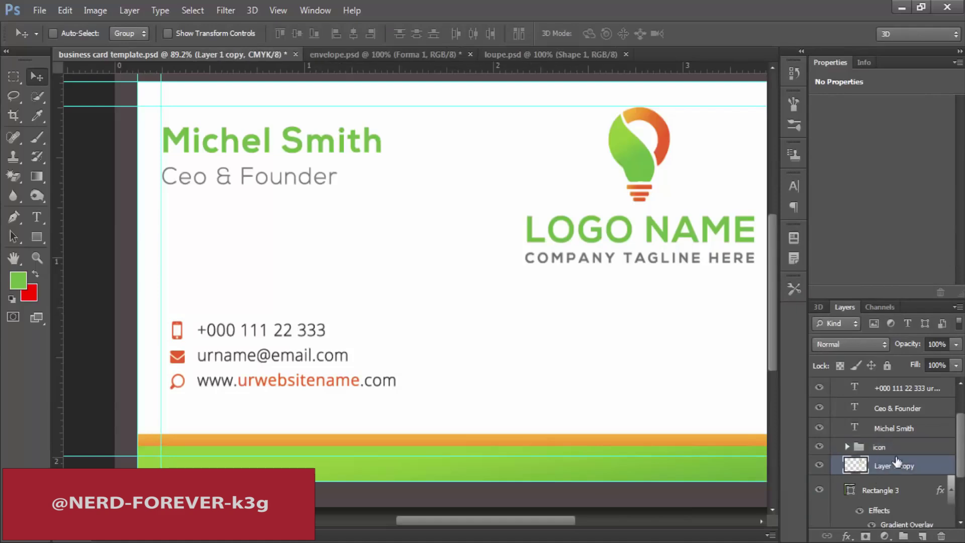
# Rename the logo's layer on the card front to "logo".
pyautogui.press('Escape')
pyautogui.write('logo')
pyautogui.press('Return')
# Shrink the logo proportionally and move it to the card's lower right, just above the orange and green bars.
pyautogui.hotkey('ctrl', 't')
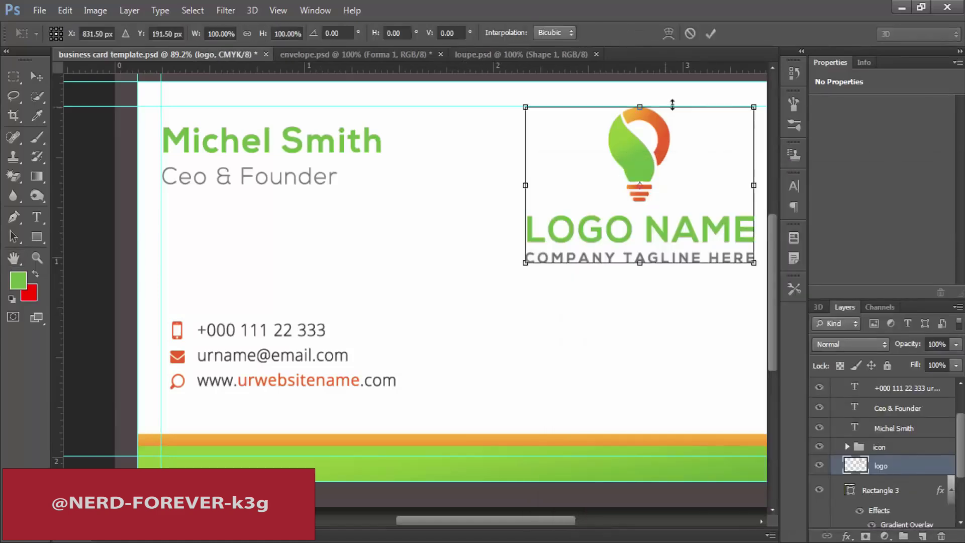
pyautogui.moveTo(753, 102); pyautogui.dragTo(714, 134)
pyautogui.press('Return')
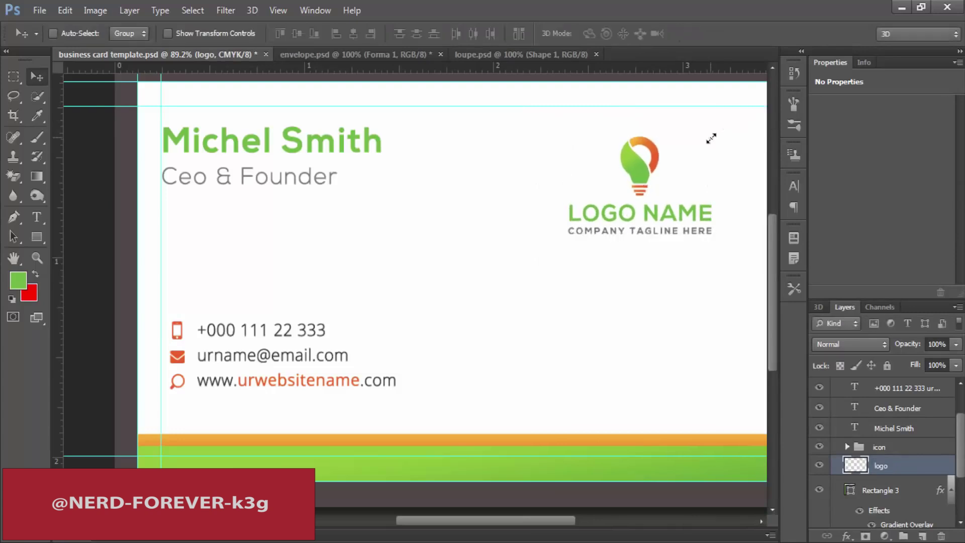
pyautogui.hotkey('ctrl', '0')
pyautogui.moveTo(641, 273); pyautogui.dragTo(664, 408)
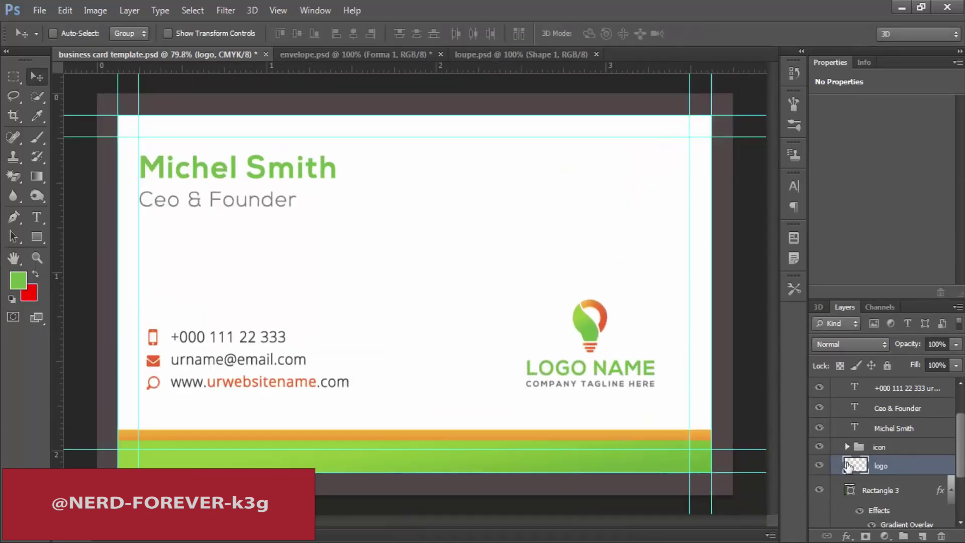
# Copy Layer 1 from the back group into the front group and erase its logo name and tagline, keeping only the bulb.
pyautogui.scroll(4, 865, 417)
pyautogui.click(836, 403)
pyautogui.click(863, 423)
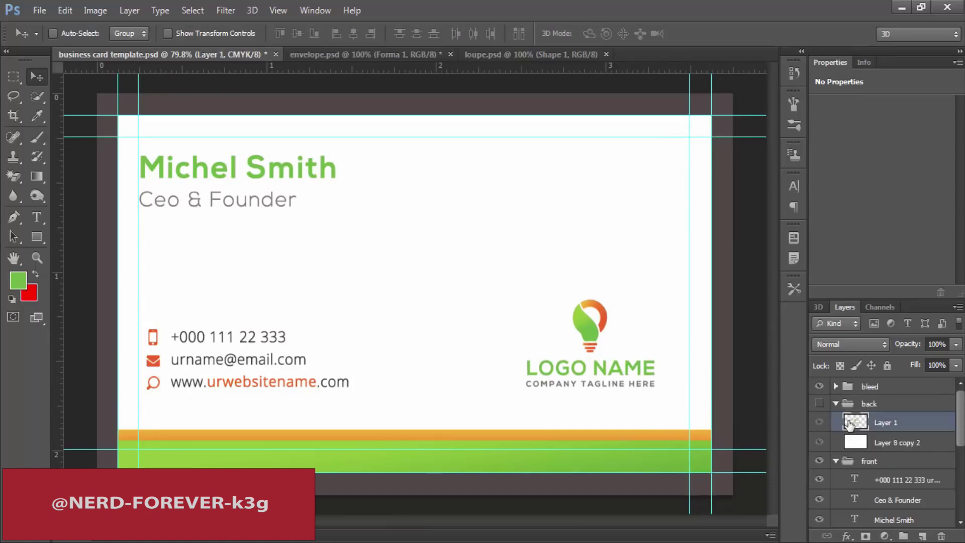
pyautogui.moveTo(884, 422); pyautogui.dragTo(877, 482)
pyautogui.press('m')
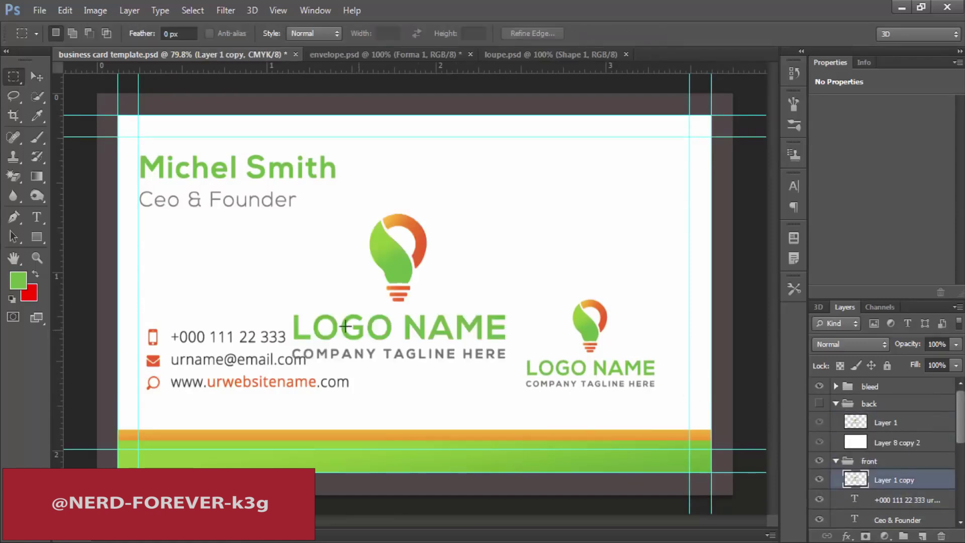
pyautogui.moveTo(264, 303); pyautogui.dragTo(635, 395)
pyautogui.press('Delete')
pyautogui.hotkey('ctrl', 'd')
# Enlarge the copied bulb to about 242% and move it to the right side of the card, over the small logo.
pyautogui.hotkey('ctrl', 't')
pyautogui.moveTo(428, 216); pyautogui.dragTo(523, 194)
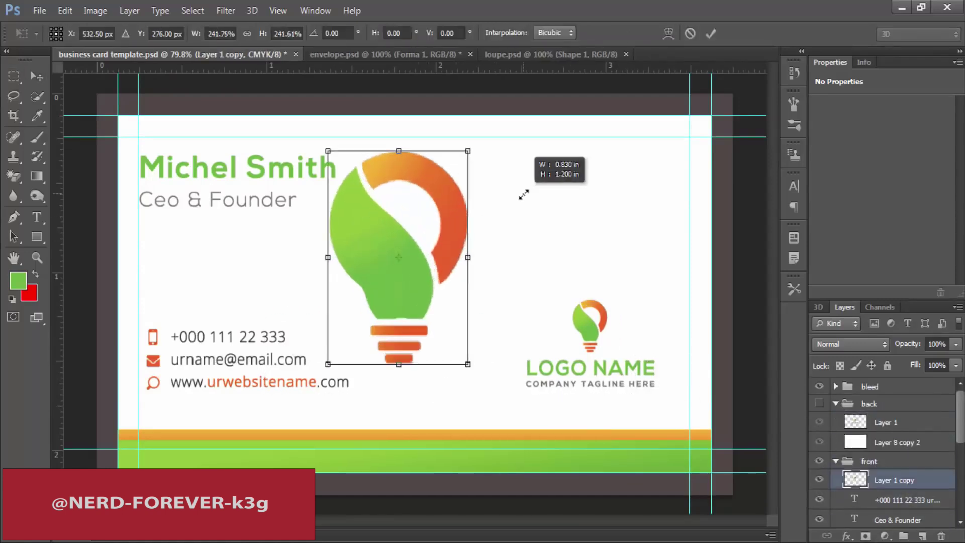
pyautogui.press('Return')
pyautogui.press('v')
pyautogui.moveTo(614, 269); pyautogui.dragTo(614, 269)
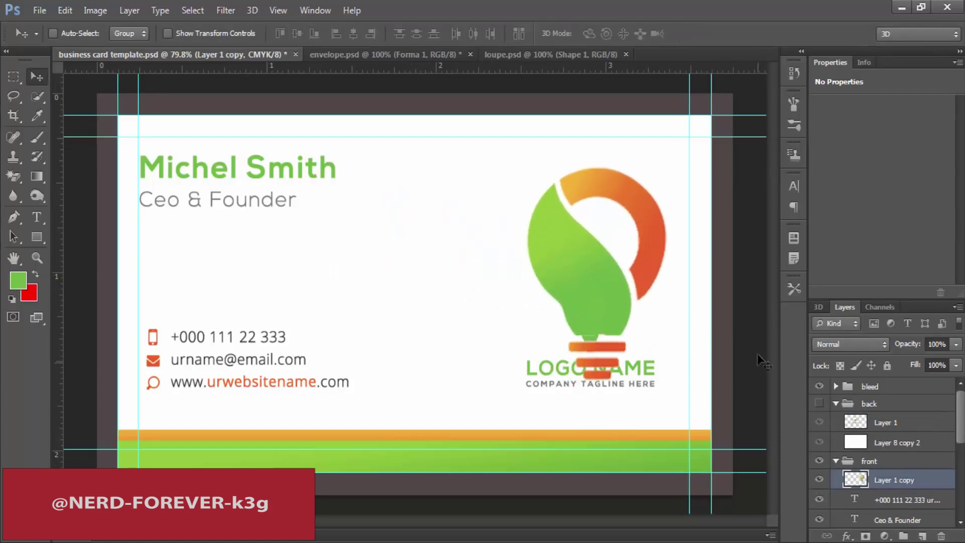
# Enlarge the bulb copy further so it nearly fills the height above the bars, and place its layer beneath the logo layer.
pyautogui.hotkey('ctrl', 't')
pyautogui.moveTo(657, 165); pyautogui.dragTo(687, 133)
pyautogui.press('Return')
pyautogui.scroll(-3, 907, 481)
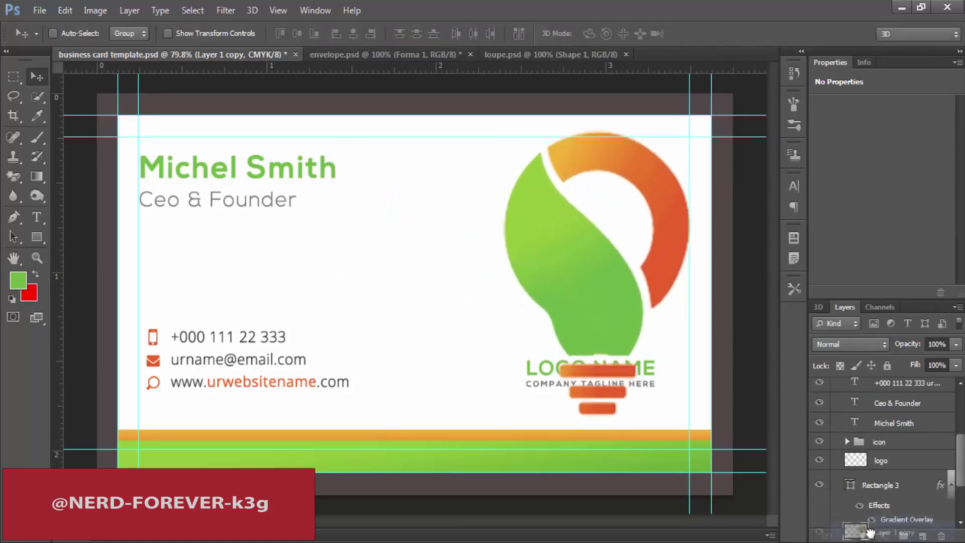
pyautogui.hotkey('alt', '[')
# Apply a Color Overlay in light grey e4e4e4 to the large bulb layer.
pyautogui.rightClick(894, 460)
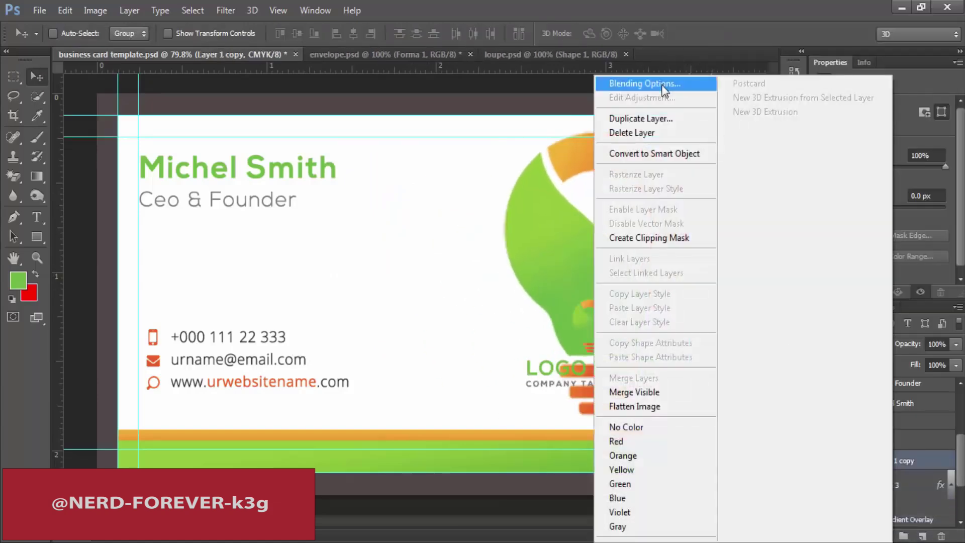
pyautogui.click(628, 79)
pyautogui.click(578, 348)
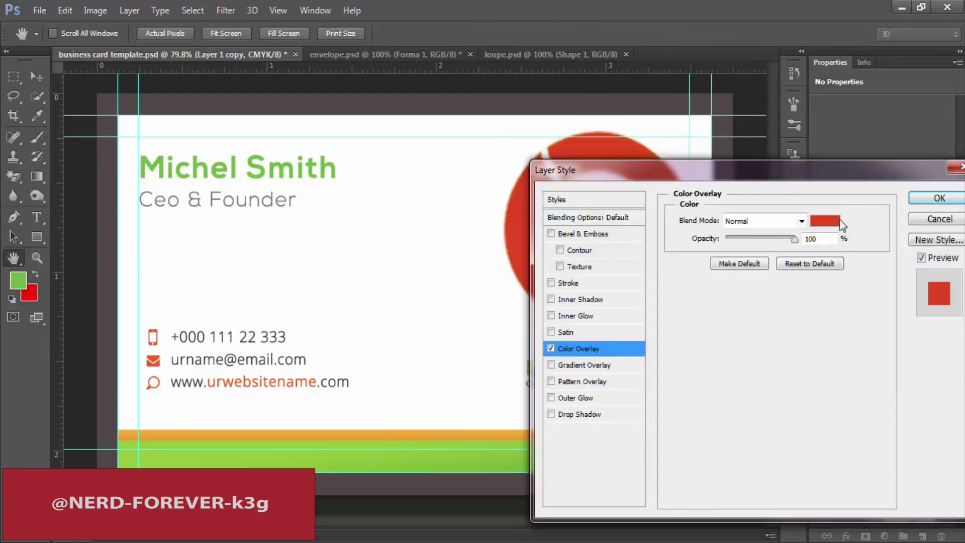
pyautogui.click(825, 220)
pyautogui.click(553, 294)
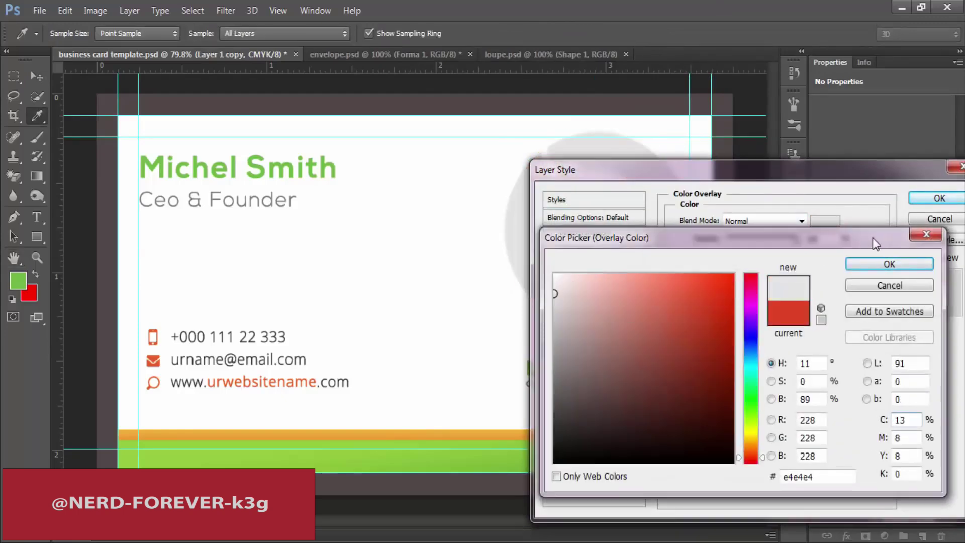
pyautogui.click(889, 264)
pyautogui.click(939, 198)
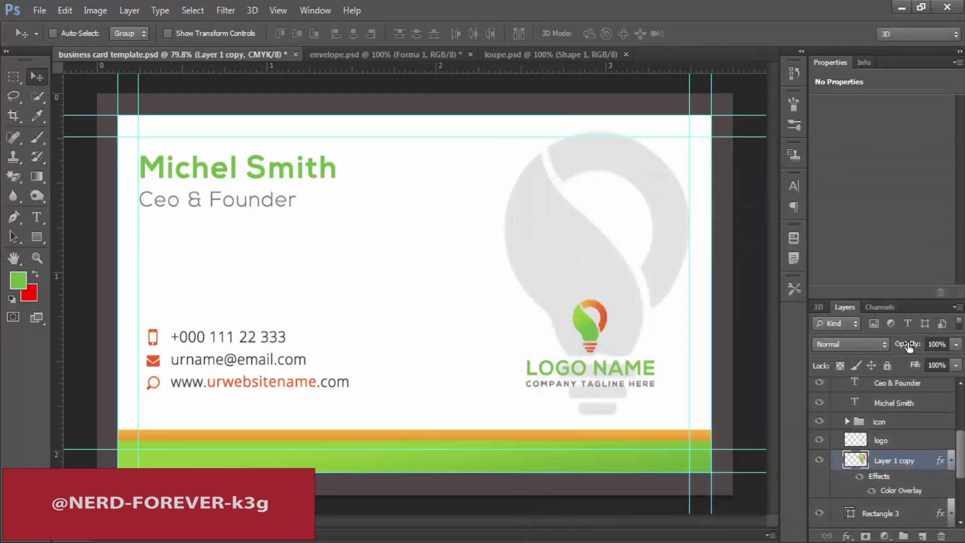
# Lower the grey bulb layer's opacity to 75% and save the business card file.
pyautogui.moveTo(909, 341)
pyautogui.mouseDown()
pyautogui.moveTo(919, 342)
pyautogui.moveTo(895, 348)
pyautogui.mouseUp()
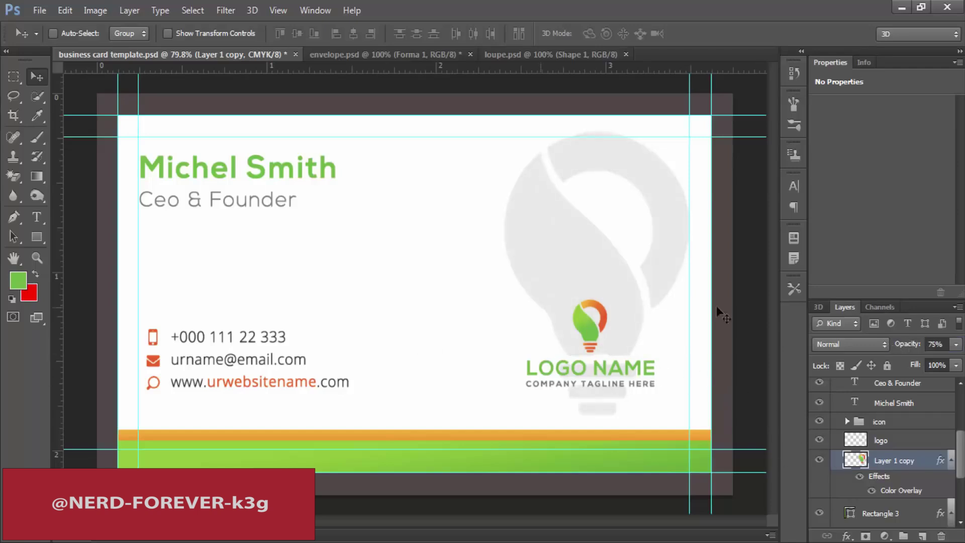
pyautogui.press('m')
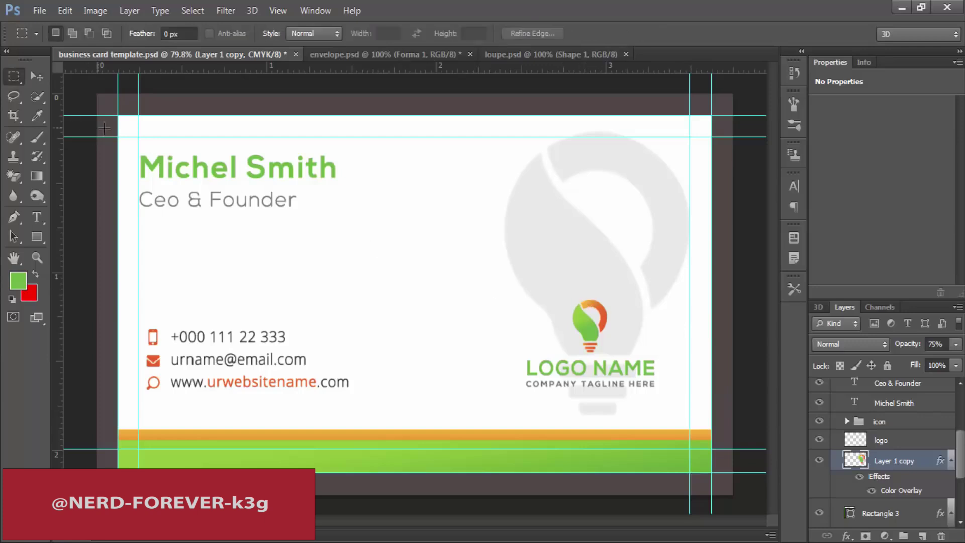
pyautogui.hotkey('ctrl', 's')
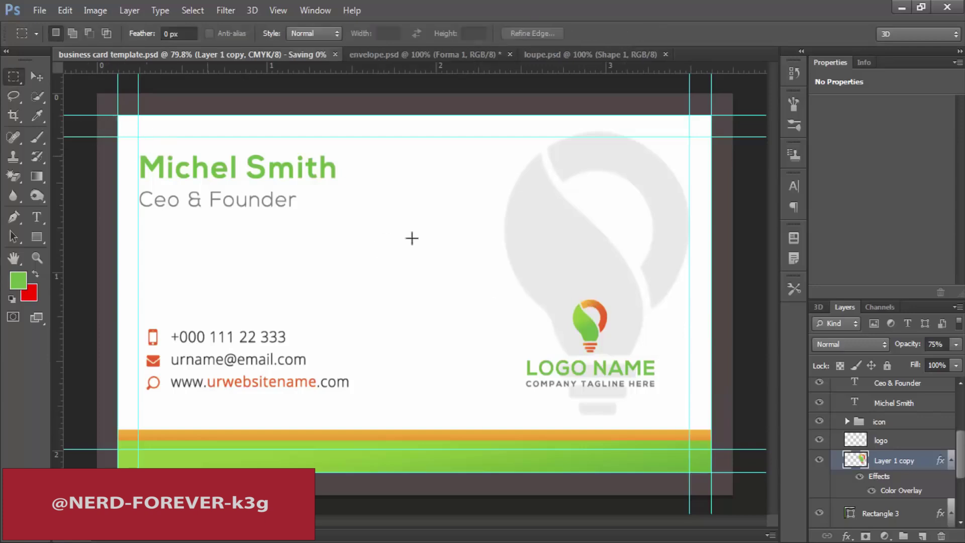
# Collapse the front and back groups and make the back group visible.
pyautogui.scroll(5, 850, 409)
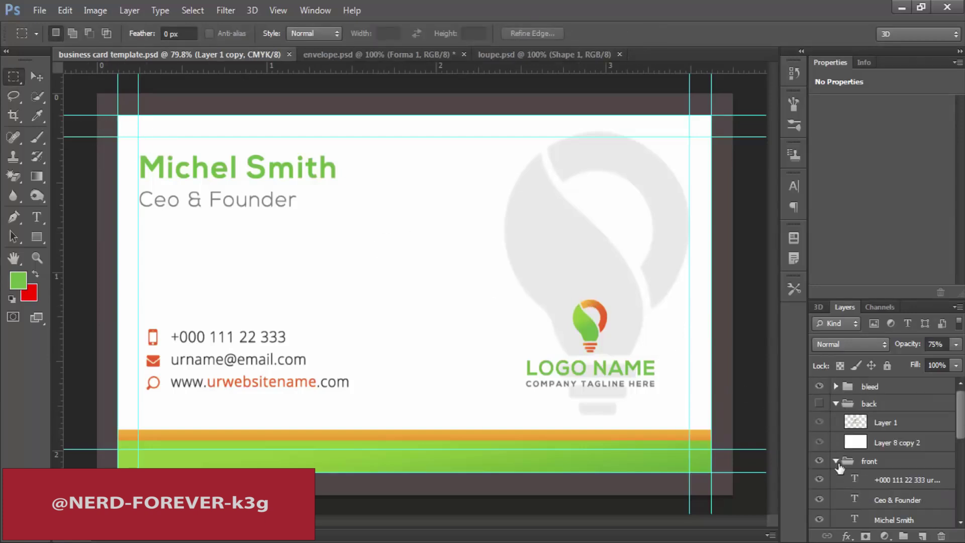
pyautogui.click(836, 462)
pyautogui.click(837, 403)
pyautogui.click(819, 403)
pyautogui.click(819, 421)
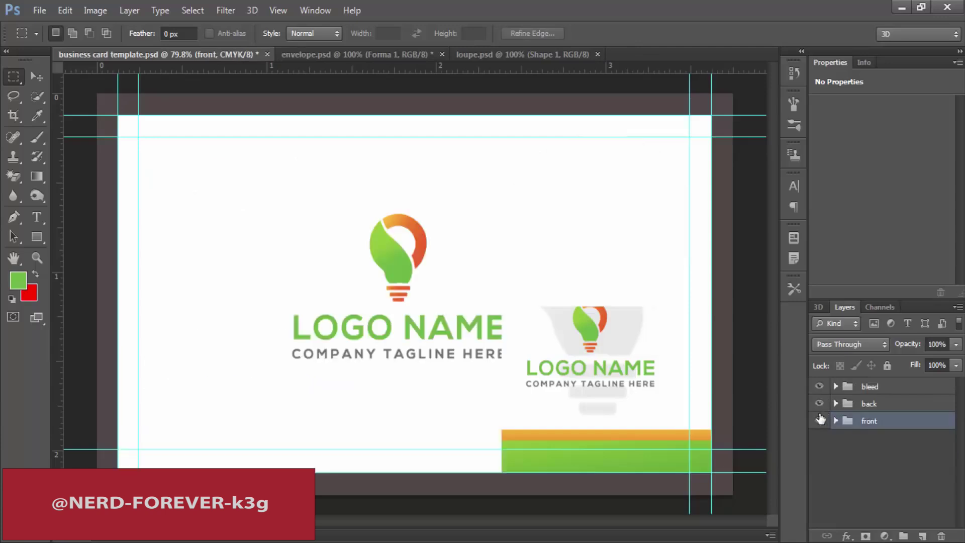
# Move the logo in the back group to the centre of the card, collapse the group and save the file.
pyautogui.click(836, 403)
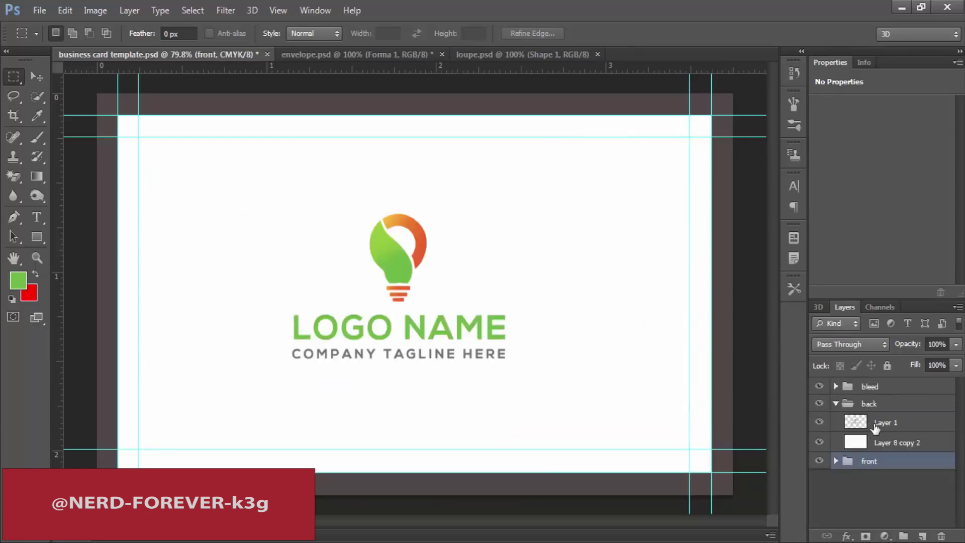
pyautogui.click(878, 424)
pyautogui.press('v')
pyautogui.moveTo(429, 297); pyautogui.dragTo(439, 295)
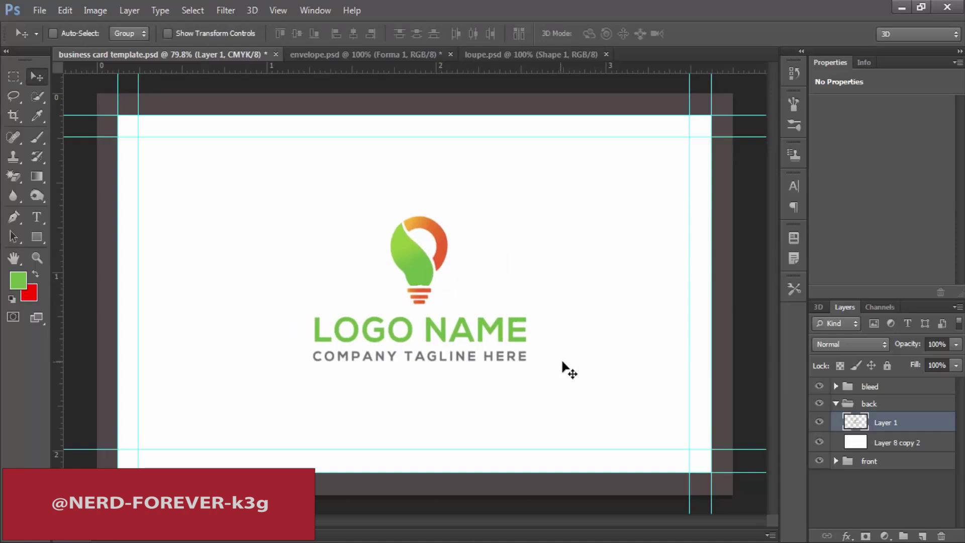
pyautogui.hotkey('ctrl', 's')
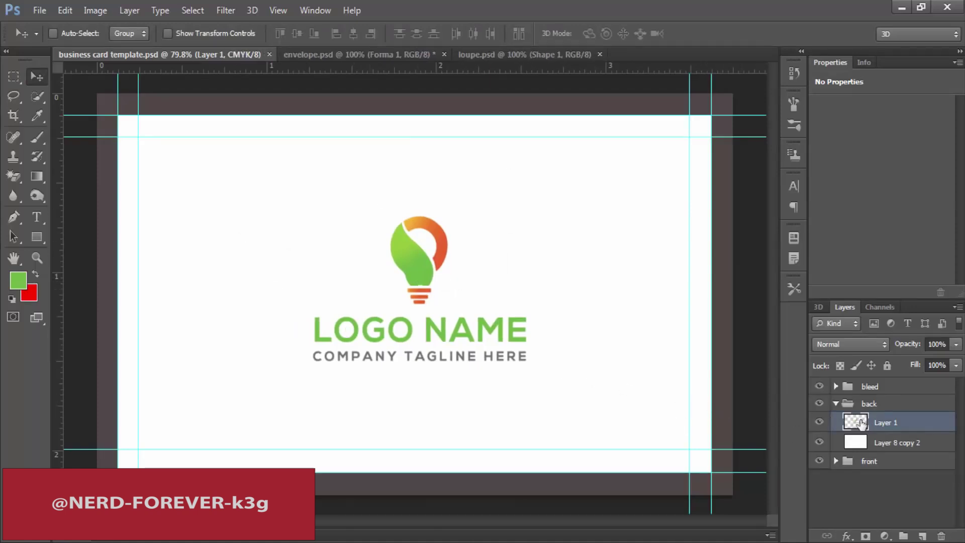
pyautogui.click(835, 403)
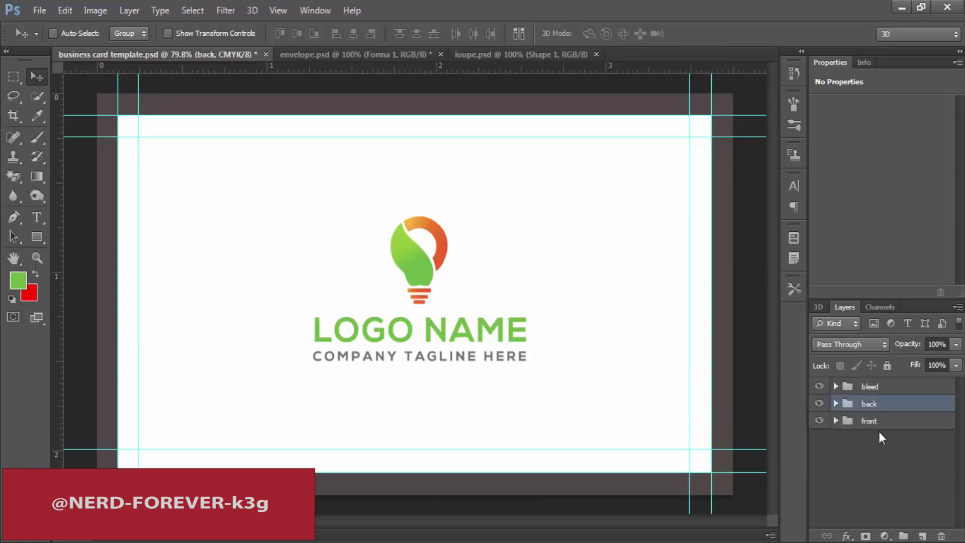
pyautogui.hotkey('ctrl', 's')
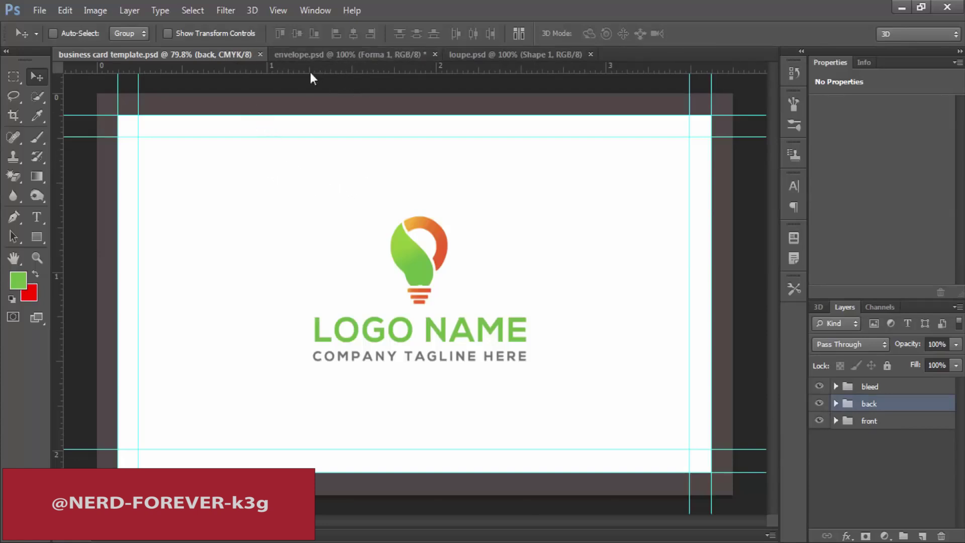
# Close the business card, envelope and loupe documents, discarding the changes to envelope.psd.
pyautogui.click(260, 55)
pyautogui.click(182, 59)
pyautogui.click(220, 54)
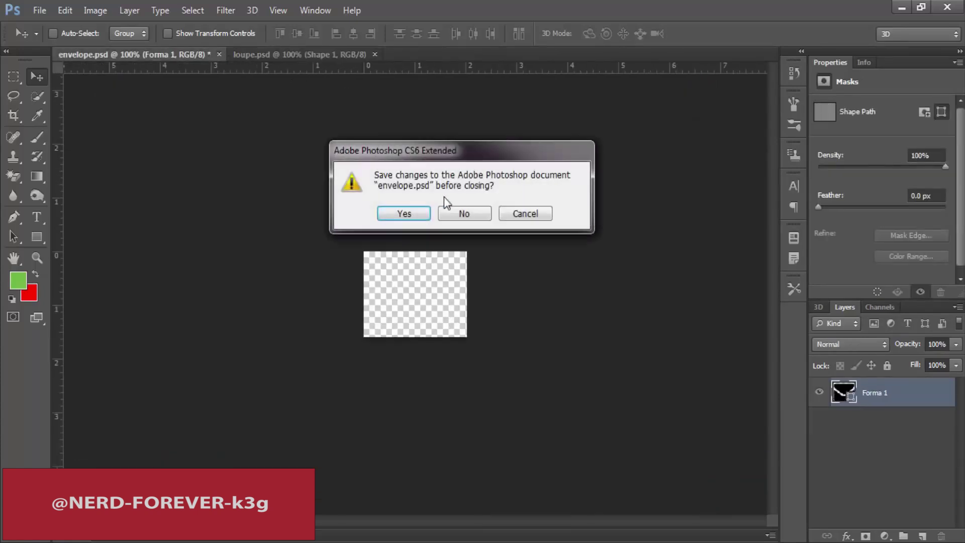
pyautogui.click(454, 213)
pyautogui.click(198, 54)
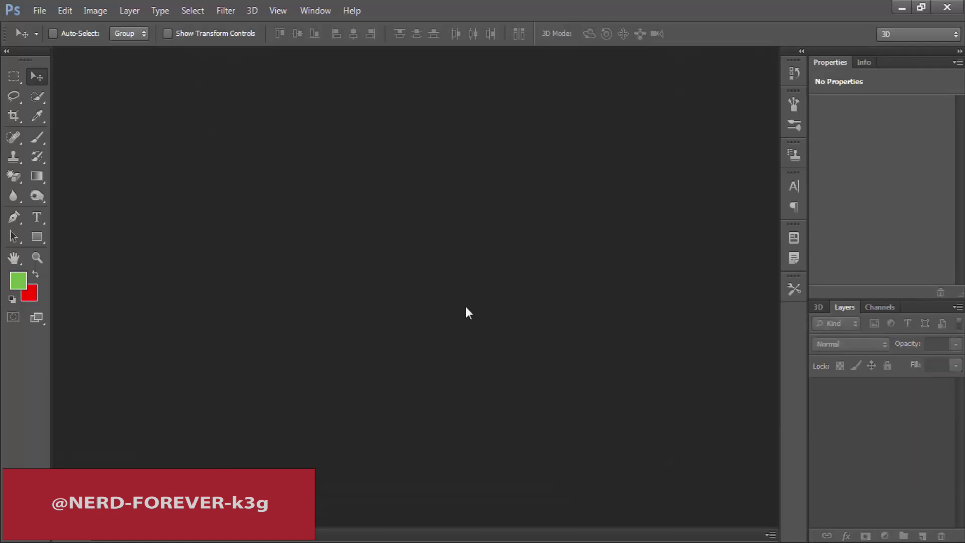
pyautogui.doubleClick(461, 278)
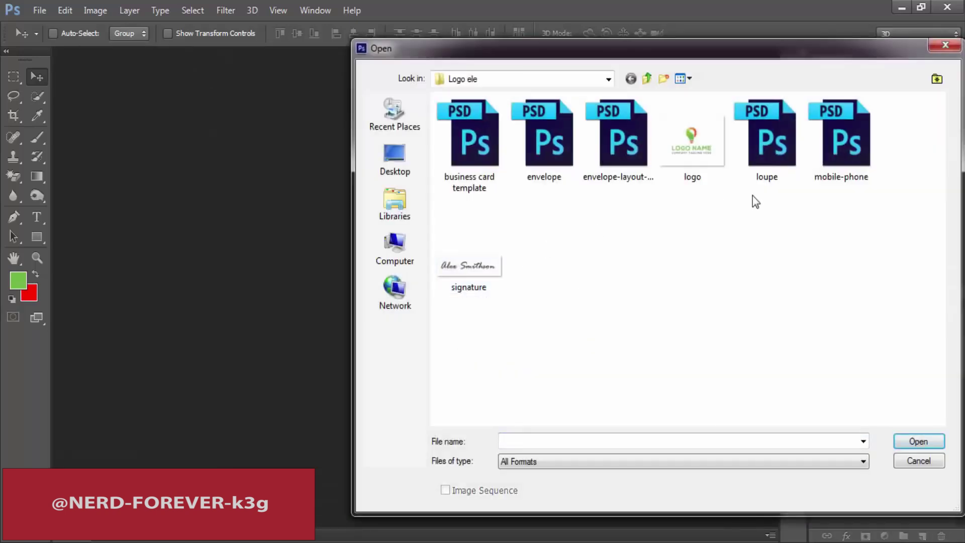
pyautogui.click(944, 47)
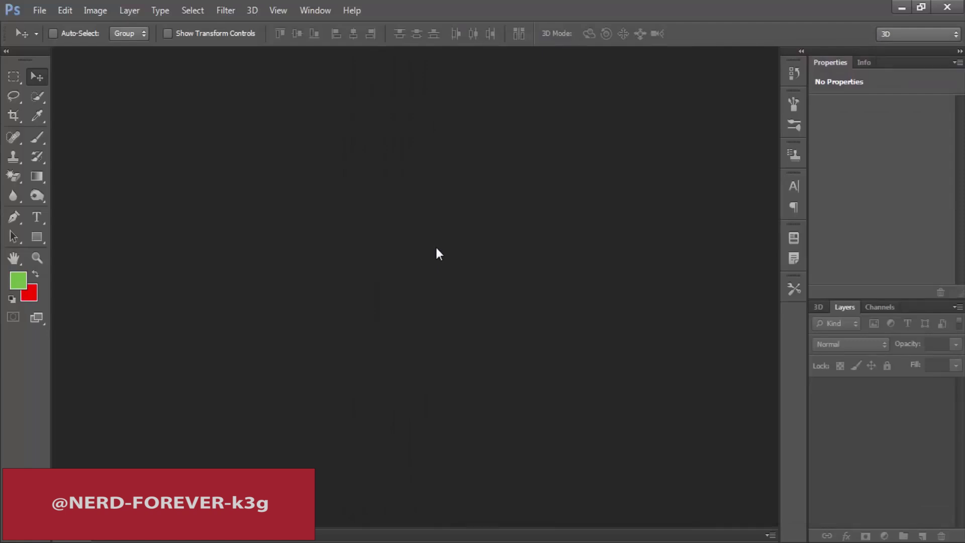
# Start a new document based on the U.S. Paper preset in Letter size, measured in inches.
pyautogui.hotkey('ctrl', 'n')
pyautogui.click(500, 201)
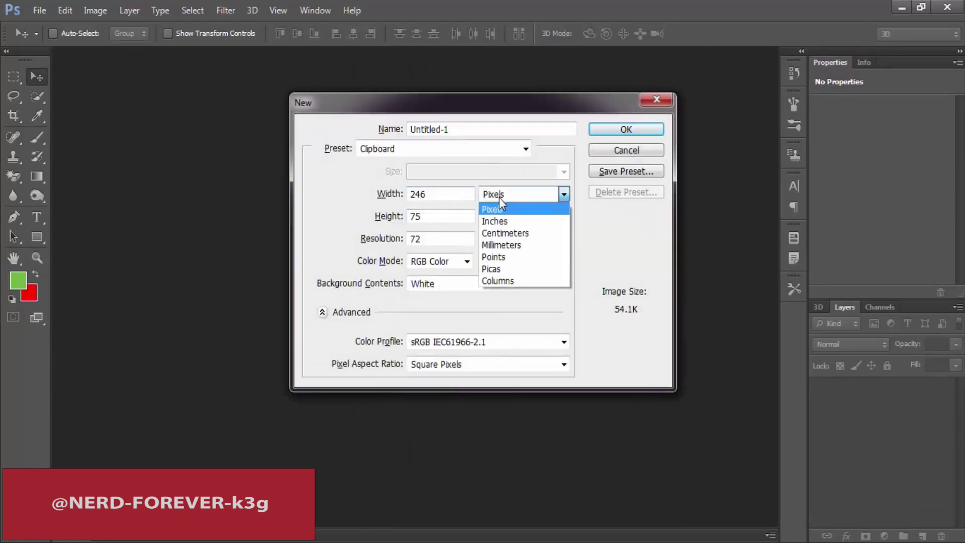
pyautogui.click(494, 220)
pyautogui.click(405, 149)
pyautogui.click(379, 200)
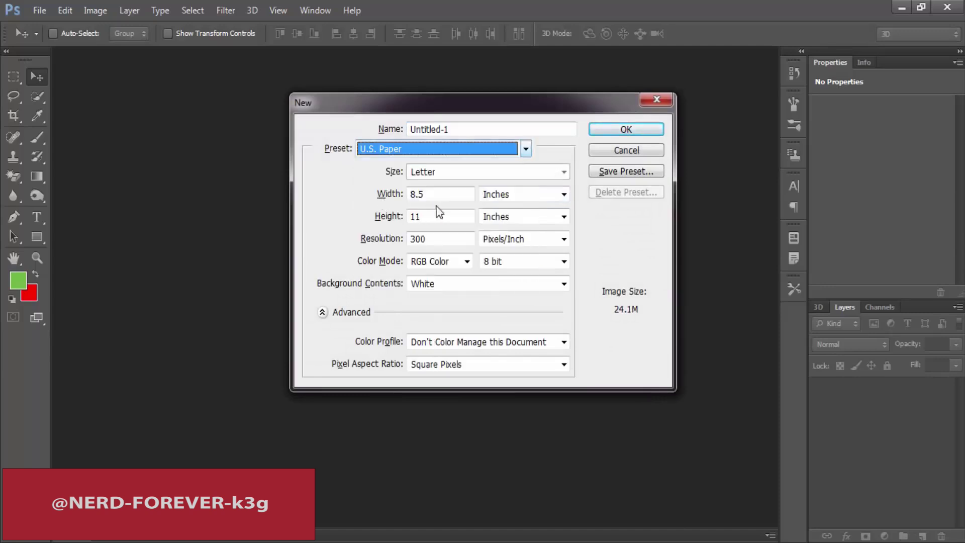
# Set the new document to 8.25 by 10.75 inches in CMYK Color and create it.
pyautogui.click(446, 196)
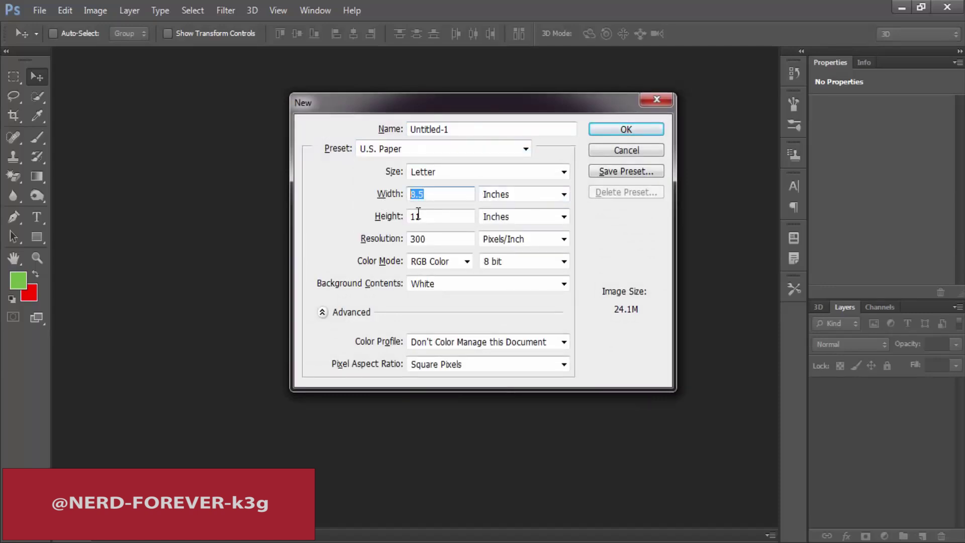
pyautogui.click(428, 195)
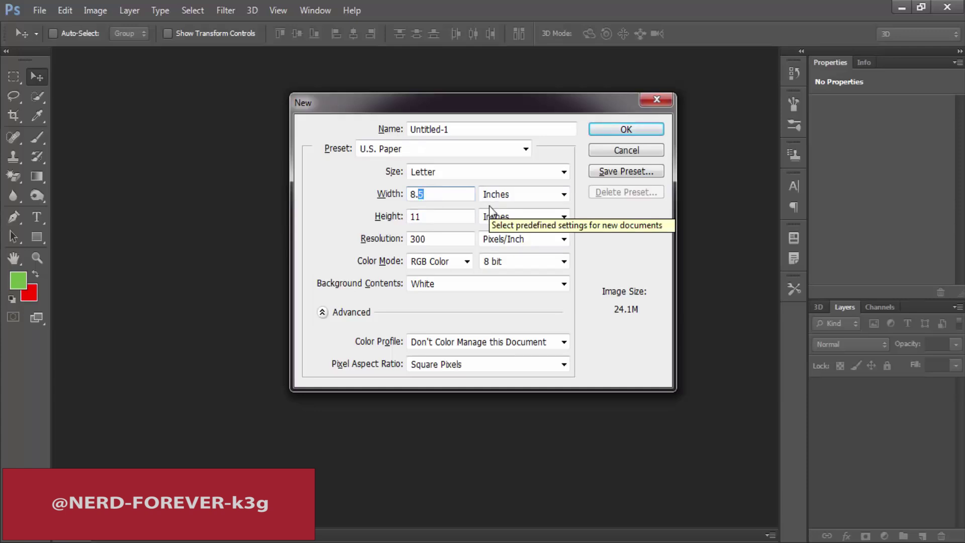
pyautogui.write('25')
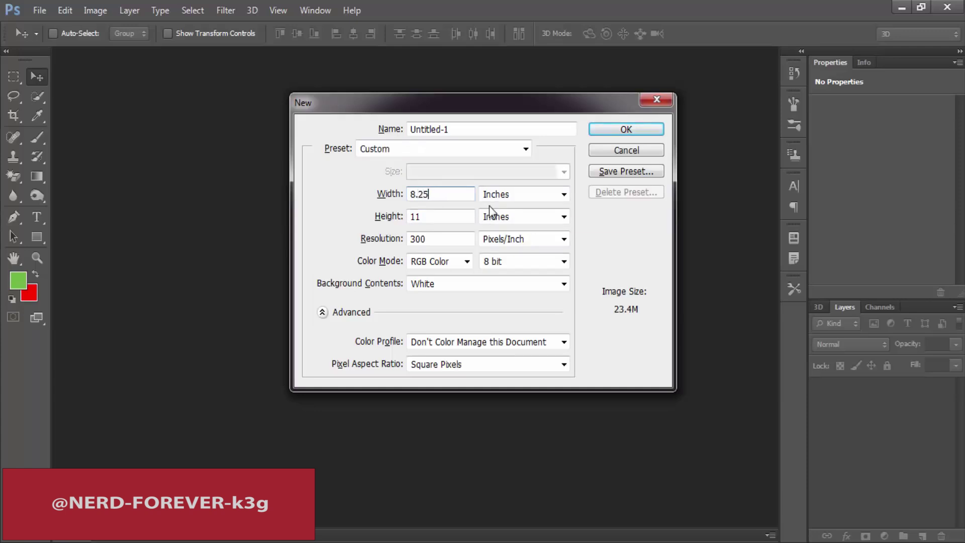
pyautogui.doubleClick(444, 217)
pyautogui.write('10.75')
pyautogui.click(438, 261)
pyautogui.click(433, 312)
pyautogui.click(636, 130)
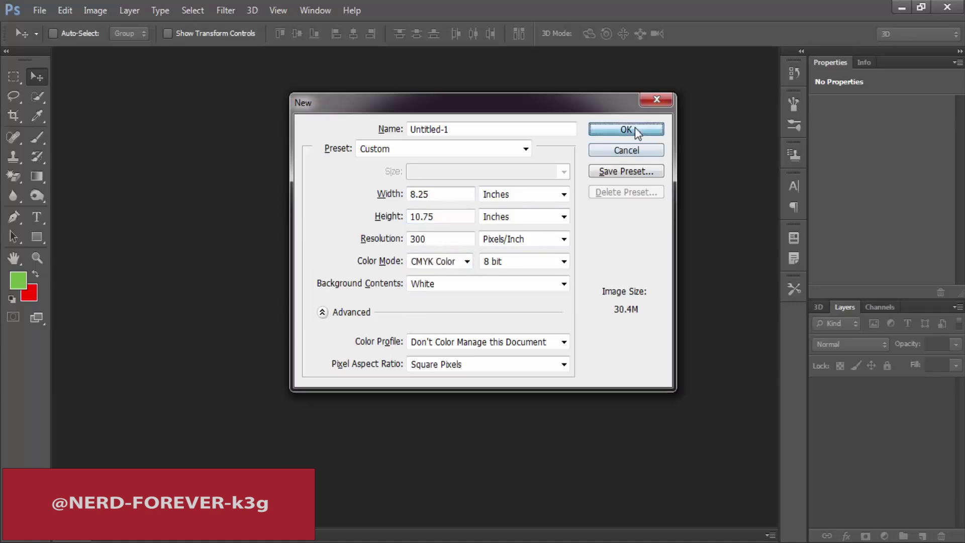
# Place guides along all four edges of the blank page.
pyautogui.moveTo(330, 64); pyautogui.dragTo(331, 92)
pyautogui.moveTo(333, 244); pyautogui.dragTo(356, 493)
pyautogui.moveTo(57, 340); pyautogui.dragTo(269, 337)
pyautogui.moveTo(60, 327); pyautogui.dragTo(561, 324)
# Enlarge the canvas by a relative 0.25 inches in both width and height.
pyautogui.click(98, 7)
pyautogui.click(111, 131)
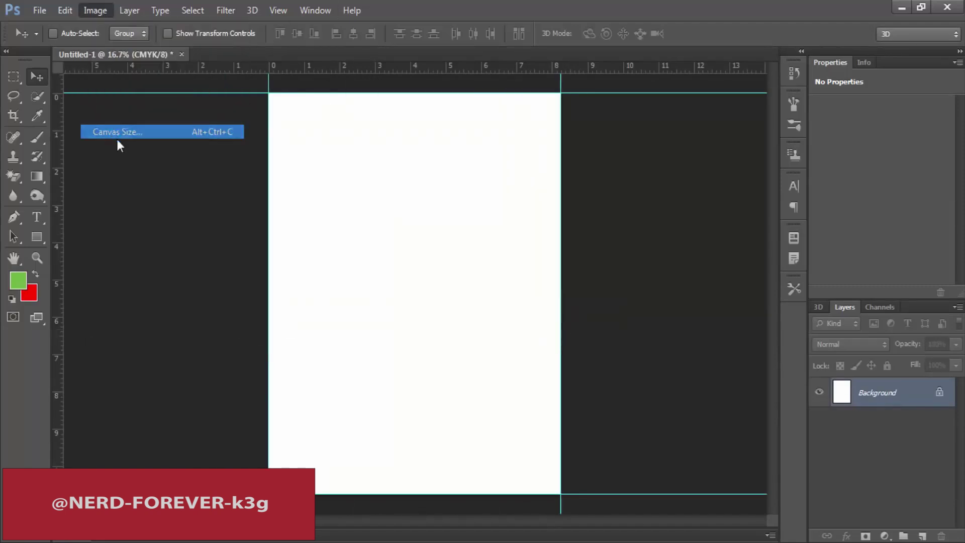
pyautogui.write('0.25')
pyautogui.press('Tab')
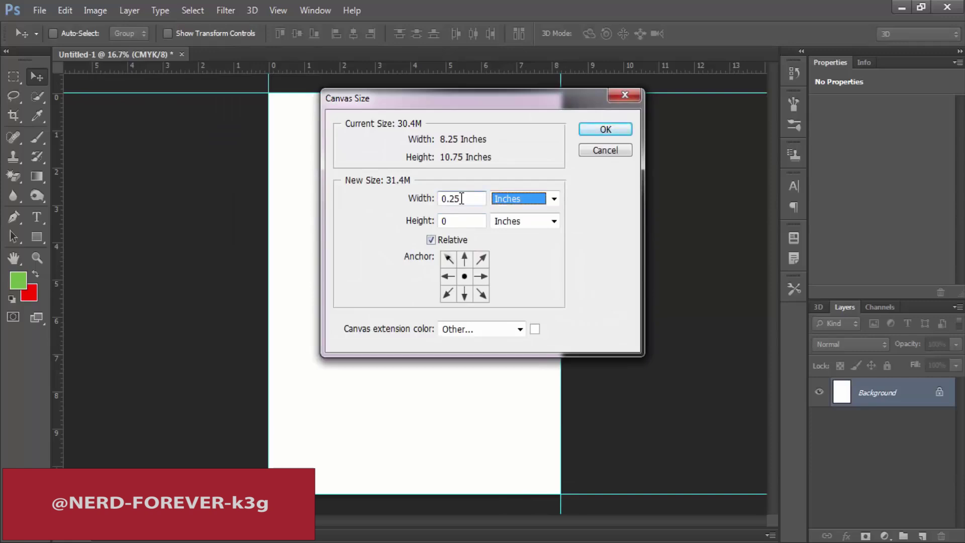
pyautogui.press('Tab')
pyautogui.write('0.2')
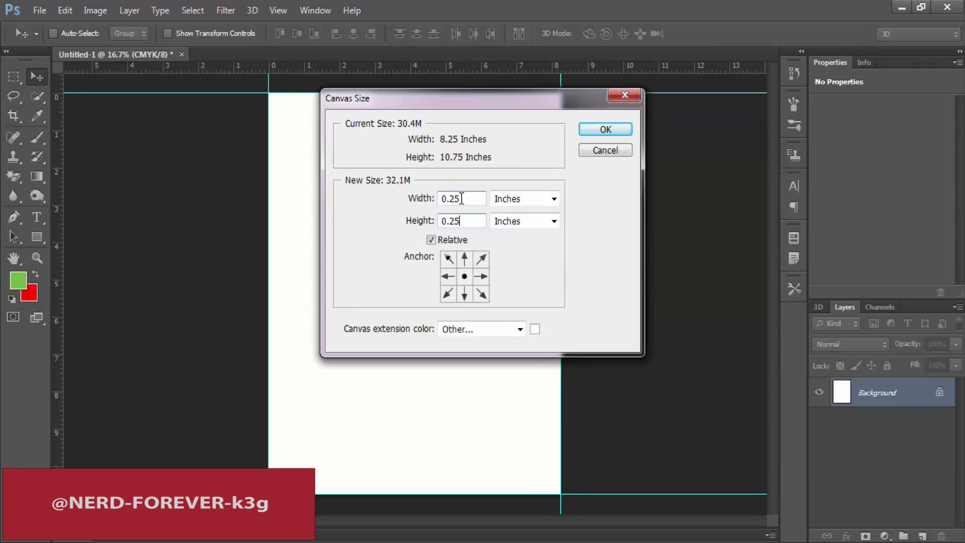
pyautogui.press('Return')
# Place guides along all four outer edges of the enlarged canvas.
pyautogui.moveTo(407, 82); pyautogui.dragTo(397, 497)
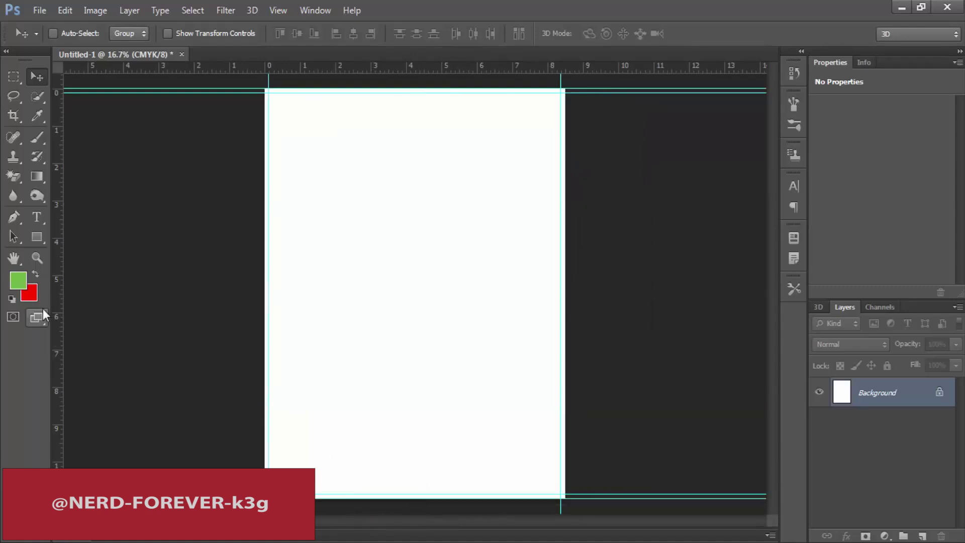
pyautogui.moveTo(57, 318); pyautogui.dragTo(260, 344)
pyautogui.moveTo(57, 319); pyautogui.dragTo(563, 324)
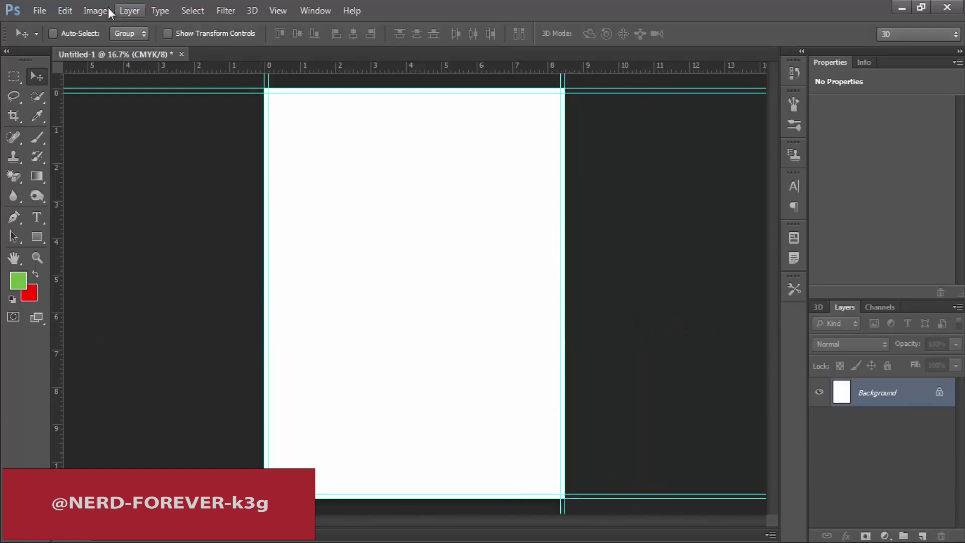
# Extend the canvas beyond the new guides by another relative 0.25 inches in width and height.
pyautogui.click(95, 10)
pyautogui.click(129, 131)
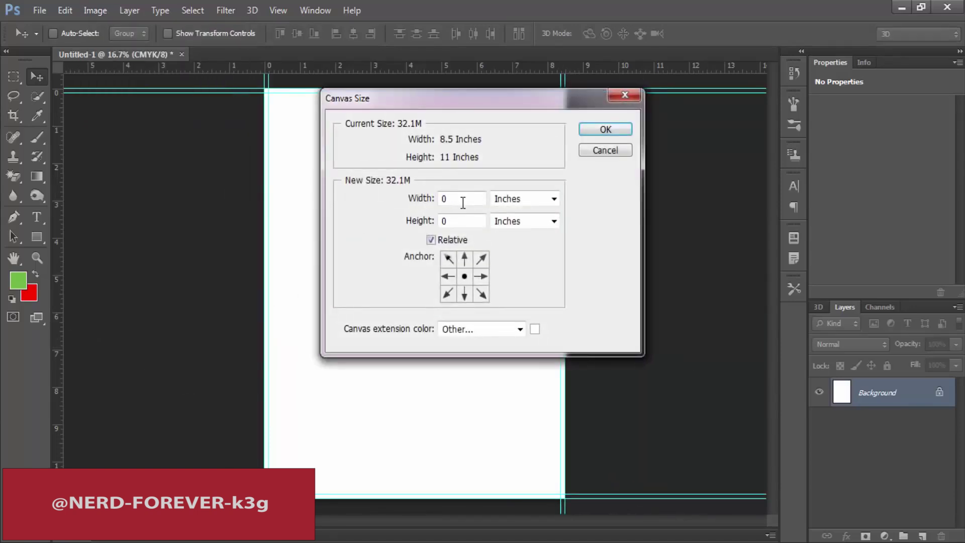
pyautogui.write('0.25')
pyautogui.press('Tab')
pyautogui.press('Return')
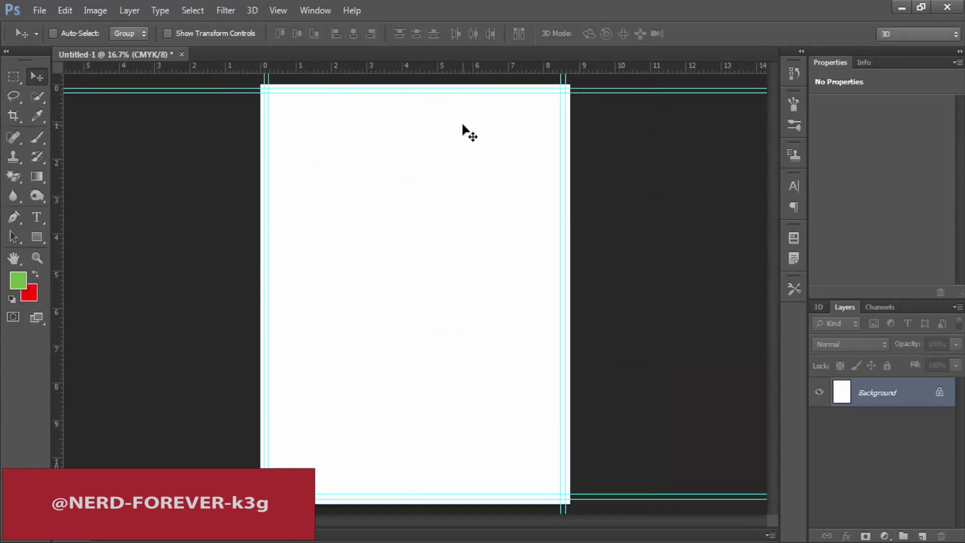
# Save the document in the Logo ele folder as letterhead in Photoshop format.
pyautogui.hotkey('ctrl', 's')
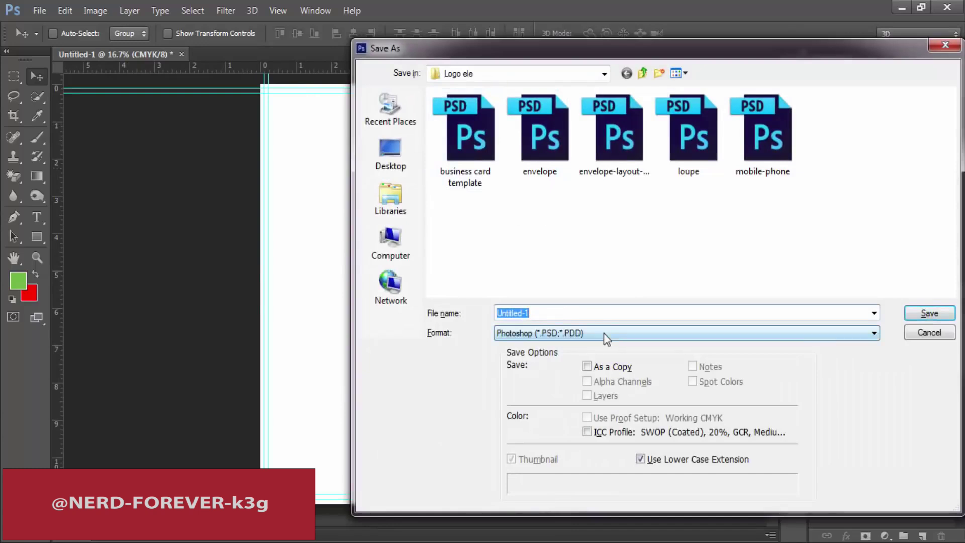
pyautogui.write('letterhead')
pyautogui.press('Return')
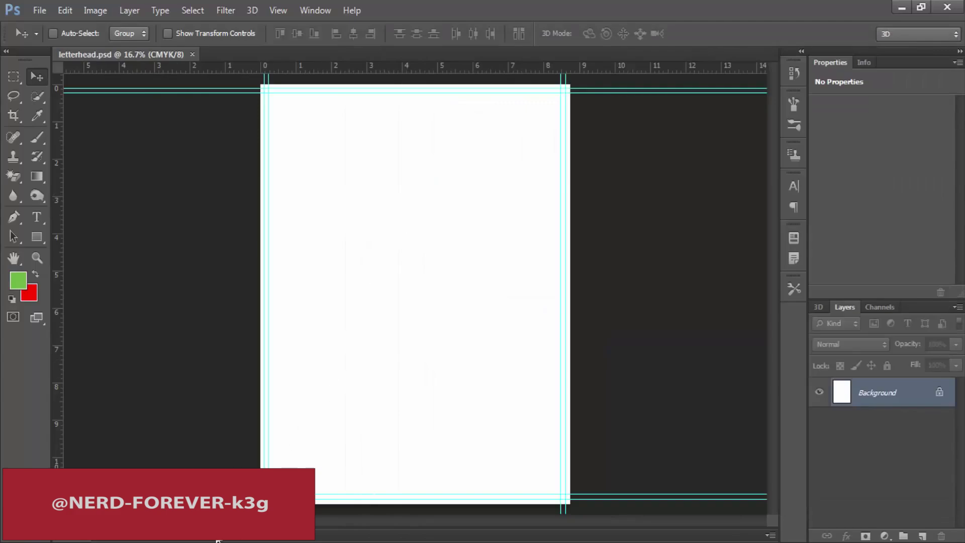
# Open the attachment_83621679 reference image and examine its letterhead's logo, contact details, letter text, signature and footer bar.
pyautogui.hotkey('alt', 'Tab')
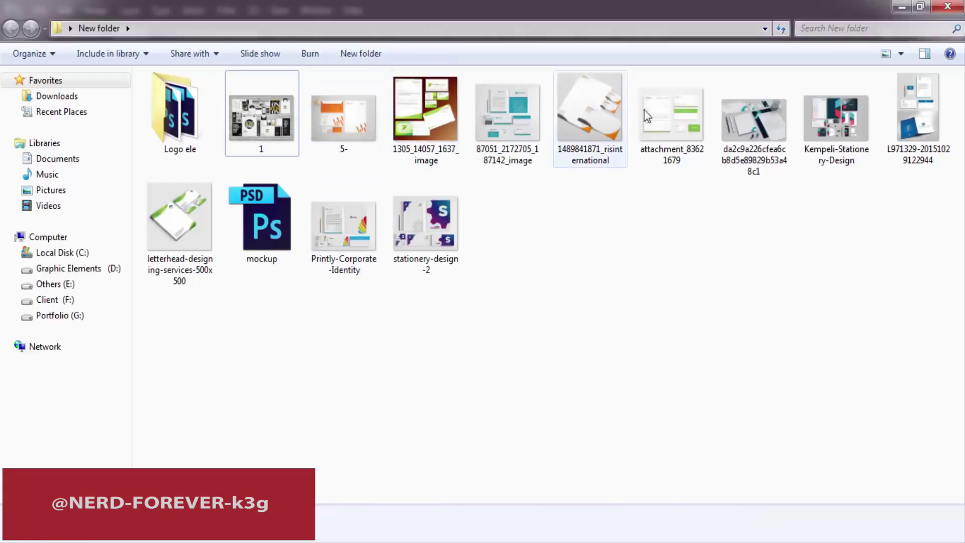
pyautogui.click(676, 116)
pyautogui.doubleClick(676, 115)
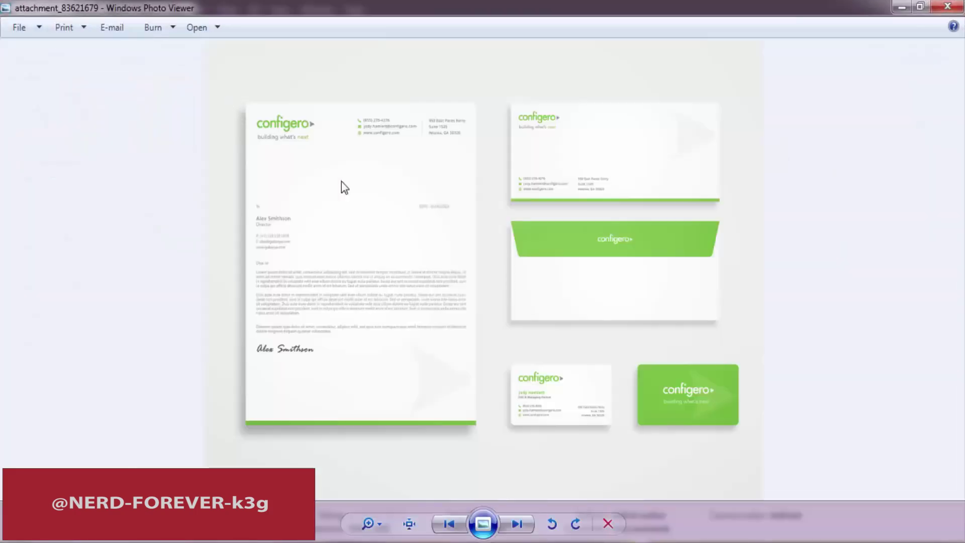
pyautogui.scroll(3, 362, 103)
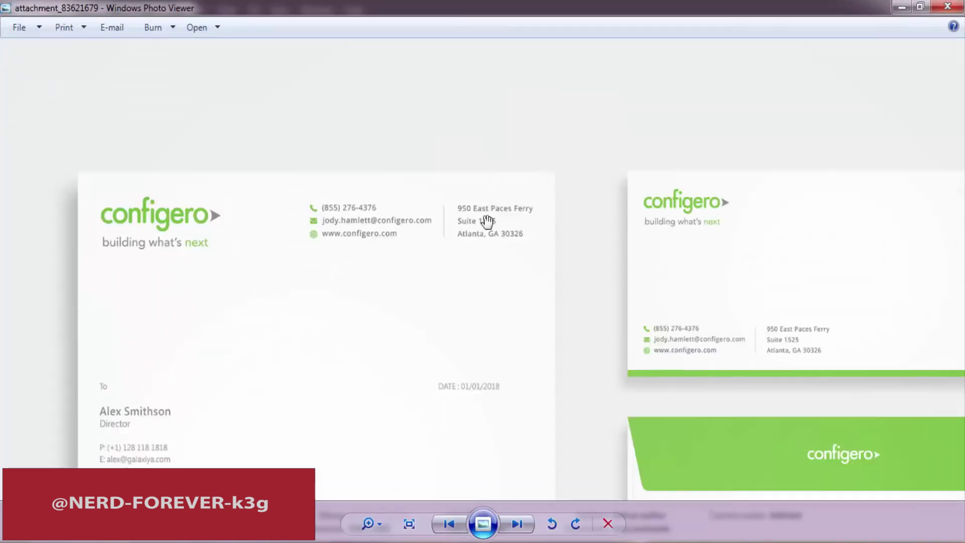
pyautogui.scroll(-3, 167, 241)
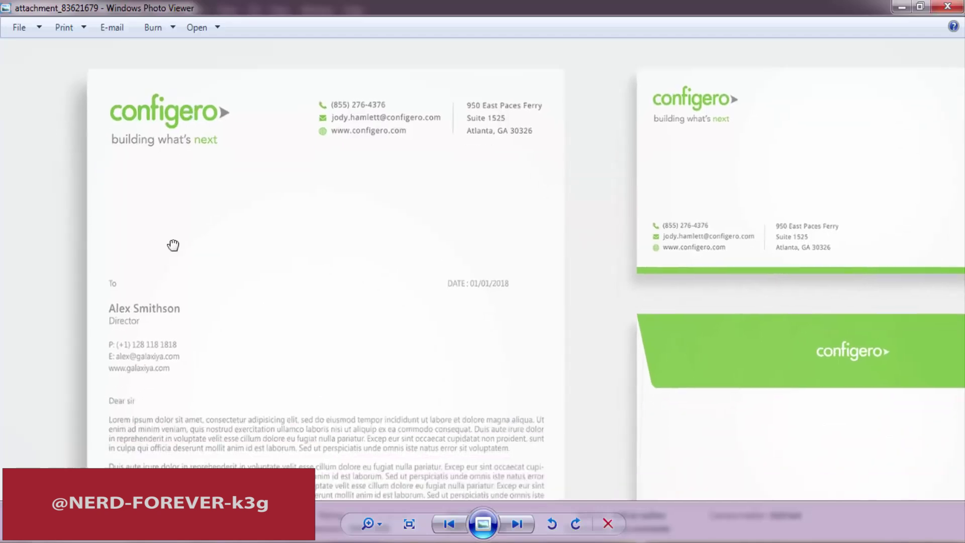
pyautogui.scroll(-3, 172, 245)
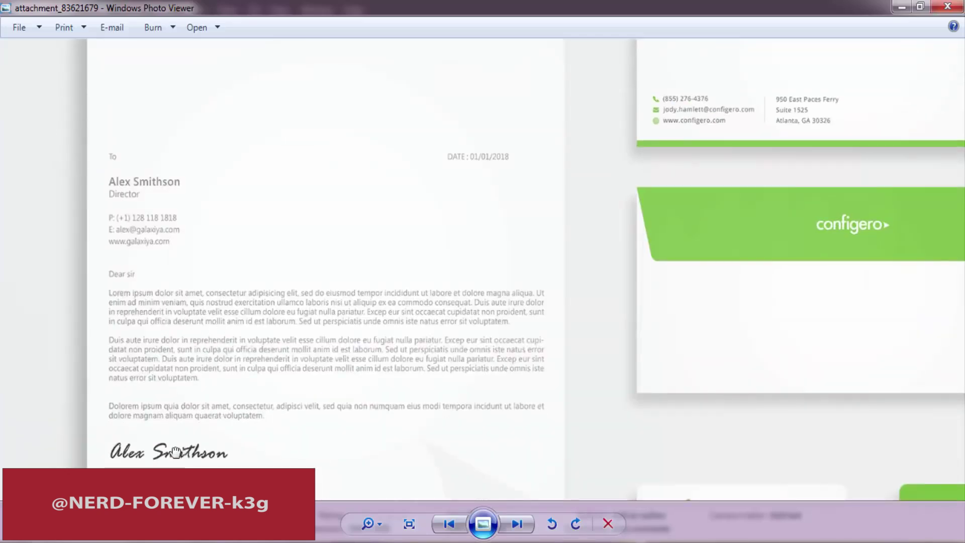
pyautogui.scroll(-3, 175, 452)
pyautogui.scroll(-1, 216, 362)
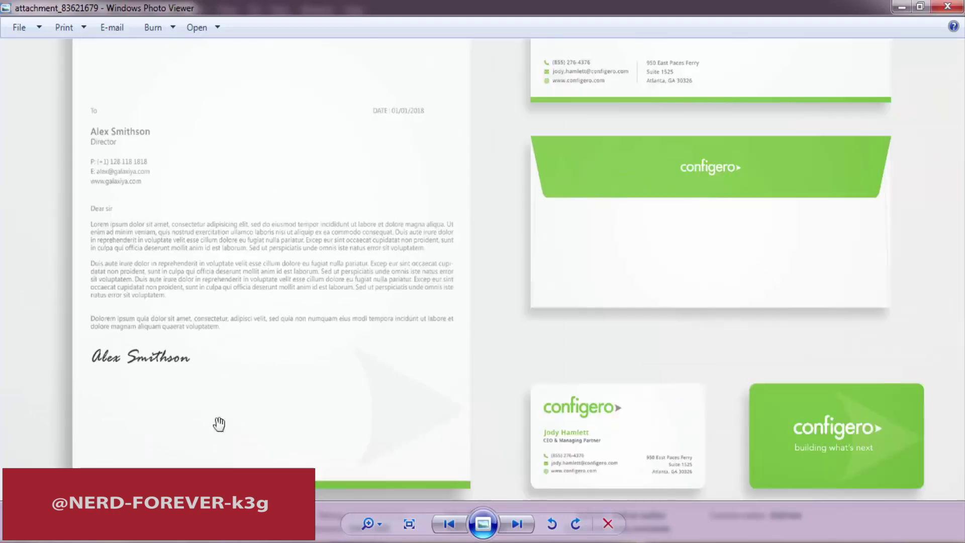
pyautogui.scroll(-1, 331, 252)
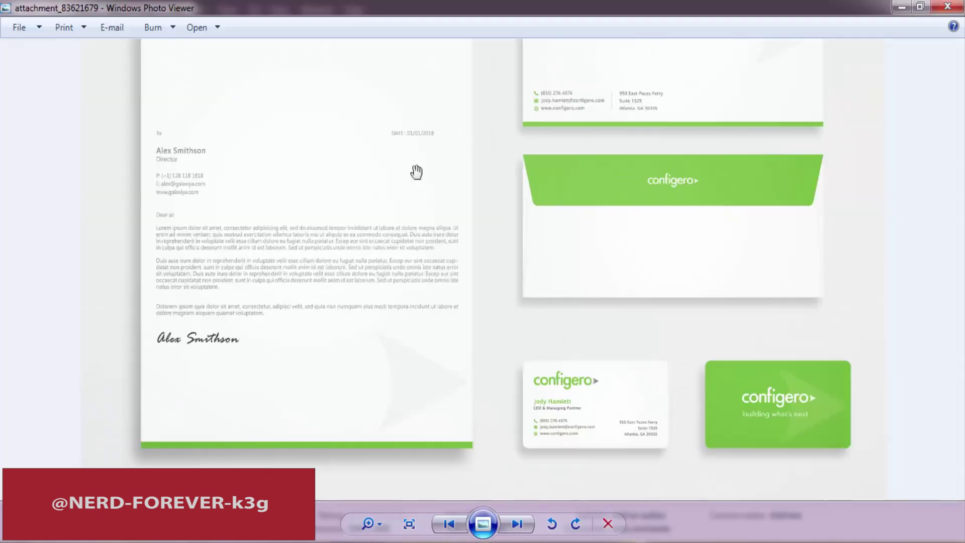
pyautogui.scroll(4, 417, 171)
pyautogui.scroll(1, 398, 183)
pyautogui.scroll(-1, 284, 329)
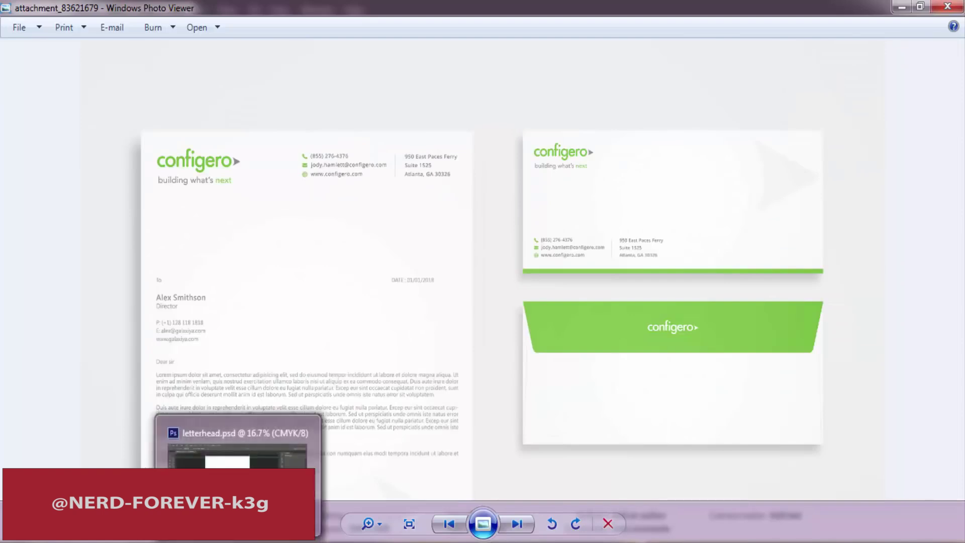
# Return to Photoshop and open the business card template file from the Logo ele folder.
pyautogui.click(237, 374)
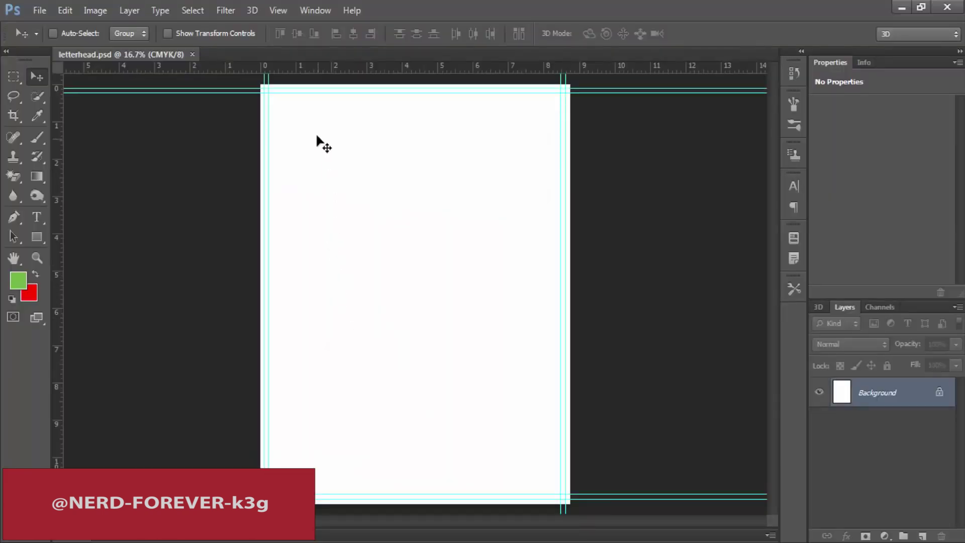
pyautogui.click(334, 131)
pyautogui.moveTo(334, 131); pyautogui.dragTo(360, 159)
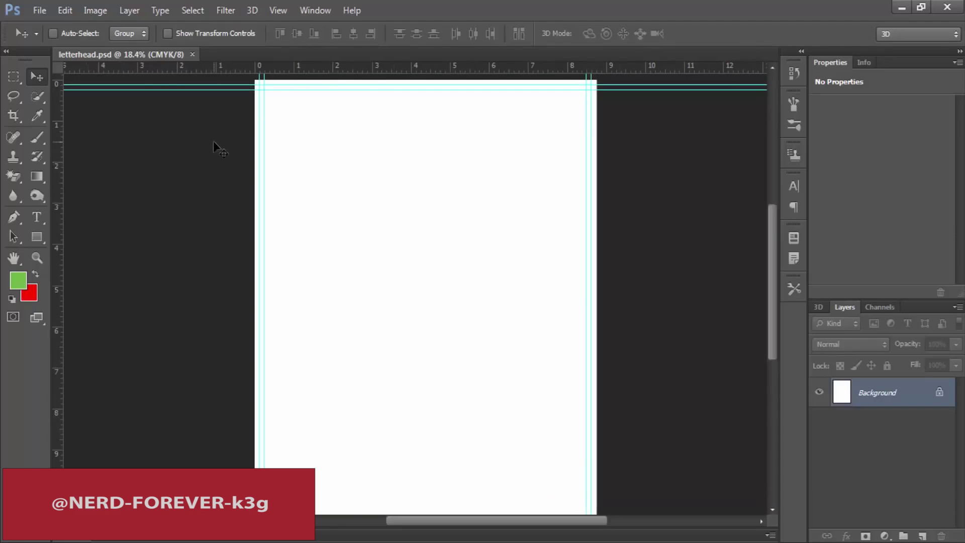
pyautogui.hotkey('ctrl', 'o')
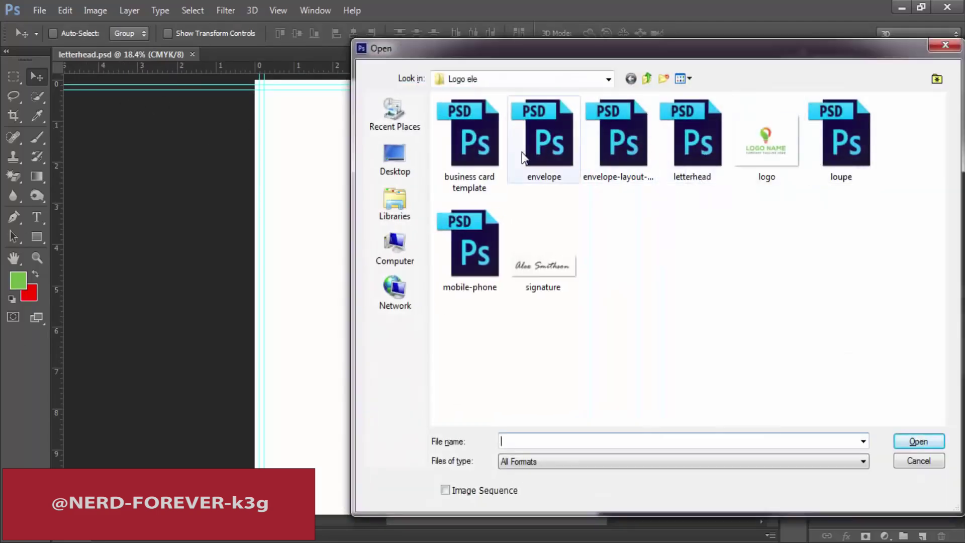
pyautogui.doubleClick(469, 135)
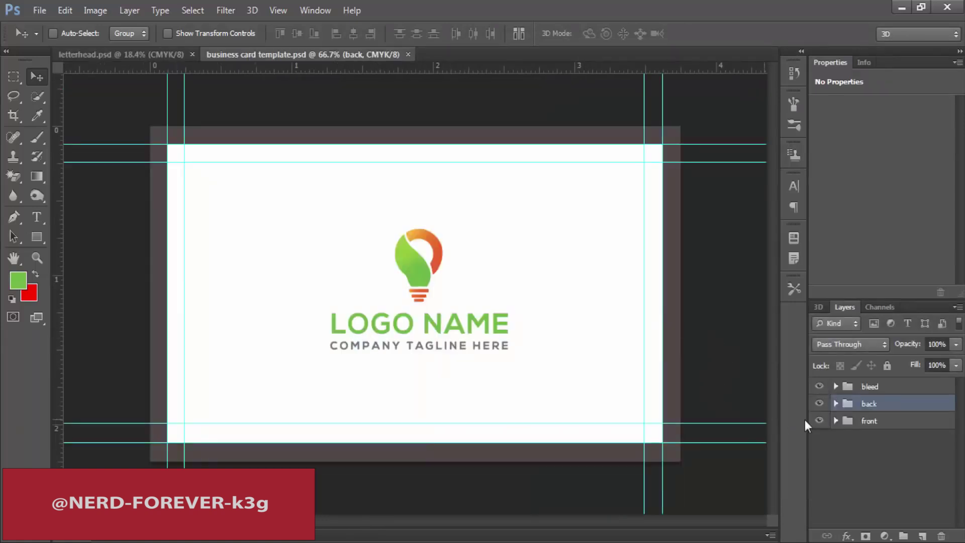
# Hide the back group, expand the front group and place a copy of the contact text above the original.
pyautogui.click(819, 404)
pyautogui.click(835, 421)
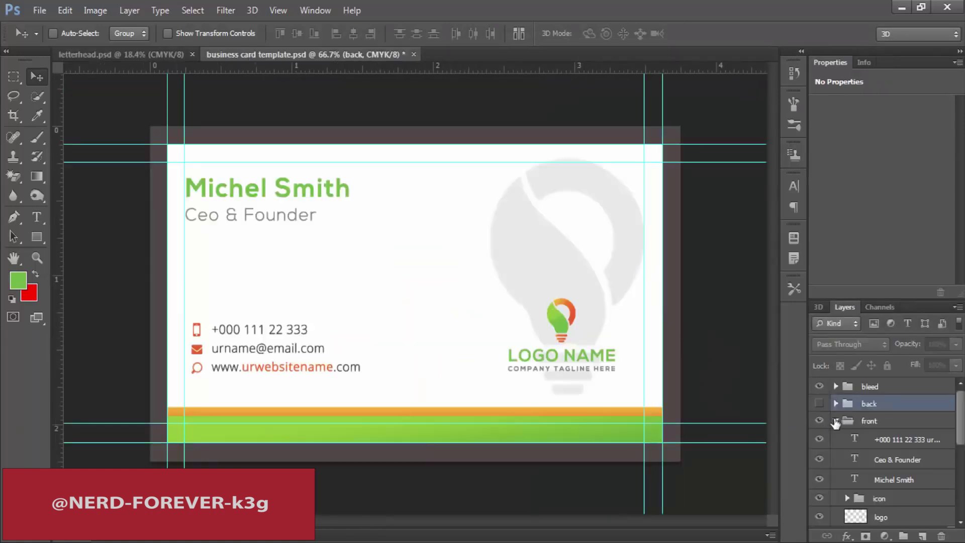
pyautogui.click(882, 445)
pyautogui.moveTo(277, 370); pyautogui.dragTo(280, 315)
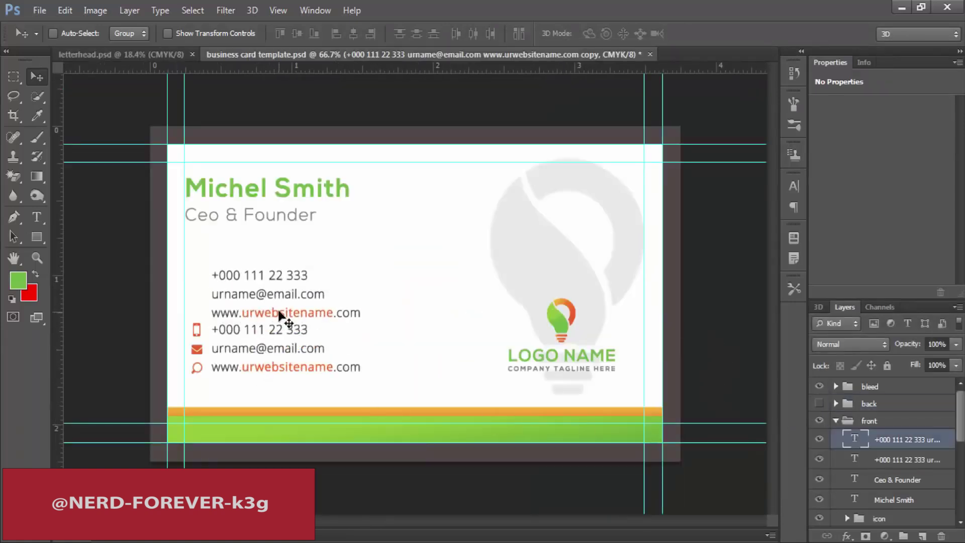
# Replace the copied contact text with a two-line placeholder street address.
pyautogui.press('t')
pyautogui.click(297, 325)
pyautogui.hotkey('ctrl', 'a')
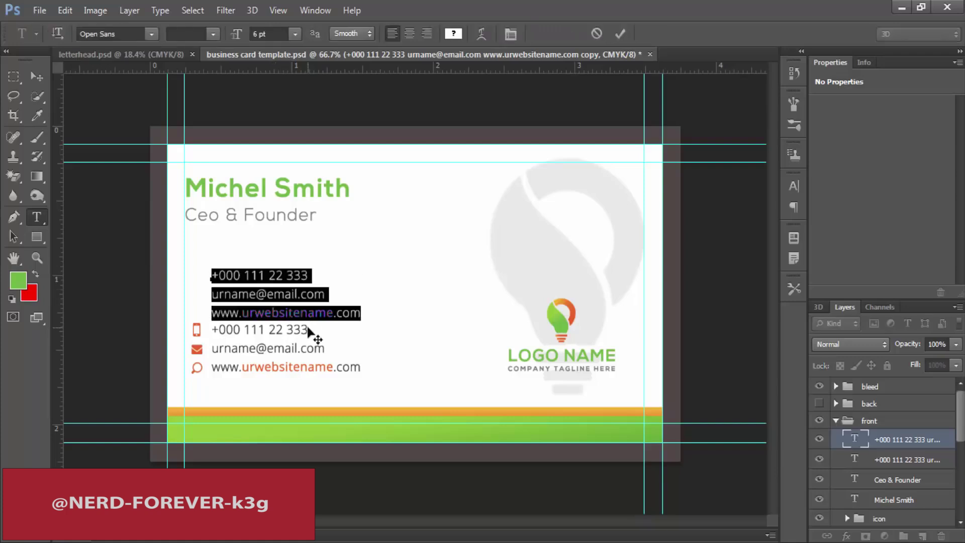
pyautogui.write('your street address here,')
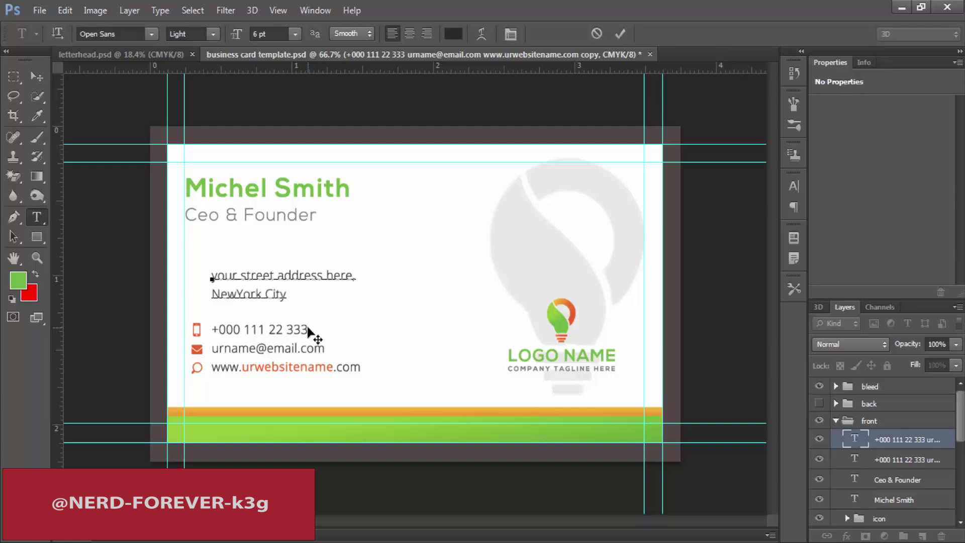
pyautogui.write('1234')
pyautogui.click(36, 76)
# Move the address text so it sits just above the phone line, aligned with the contact icons' left edge.
pyautogui.moveTo(266, 286)
pyautogui.mouseDown()
pyautogui.moveTo(245, 298)
pyautogui.moveTo(249, 291)
pyautogui.mouseUp()
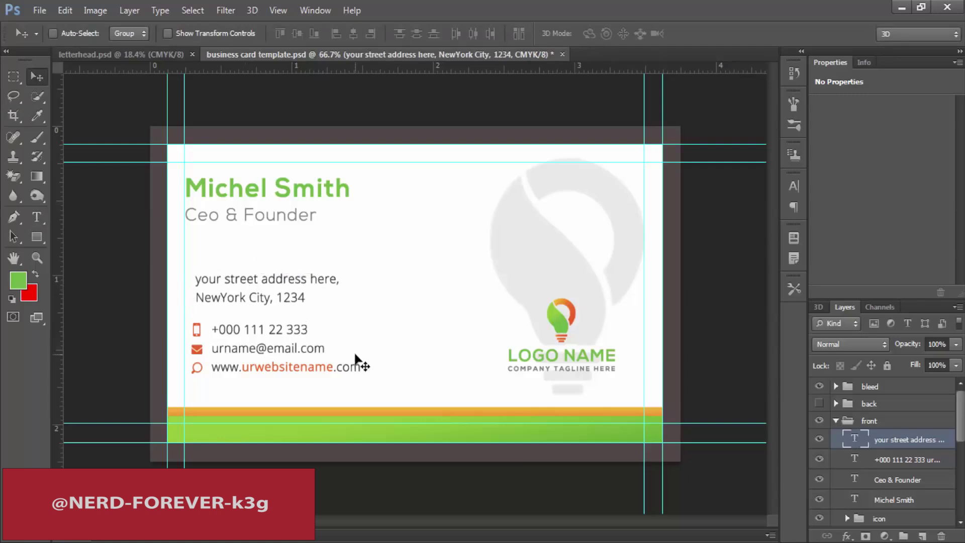
pyautogui.press('Down')
pyautogui.press('Down')
pyautogui.press('Down')
pyautogui.press('Down')
pyautogui.press('Down')
pyautogui.press('Down')
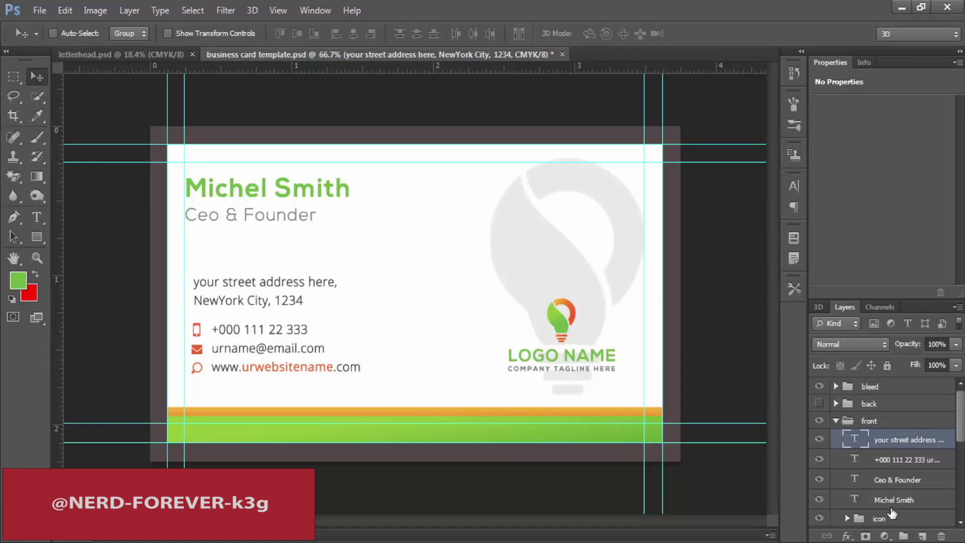
# Shift the address text, contact text and icon group down together toward the card's orange stripe.
pyautogui.keyDown('ctrl'); pyautogui.click(886, 522); pyautogui.keyUp('ctrl')
pyautogui.keyDown('ctrl'); pyautogui.click(894, 463); pyautogui.keyUp('ctrl')
pyautogui.hotkey('shift', 'Down')
pyautogui.hotkey('shift', 'Down')
pyautogui.hotkey('shift', 'Down')
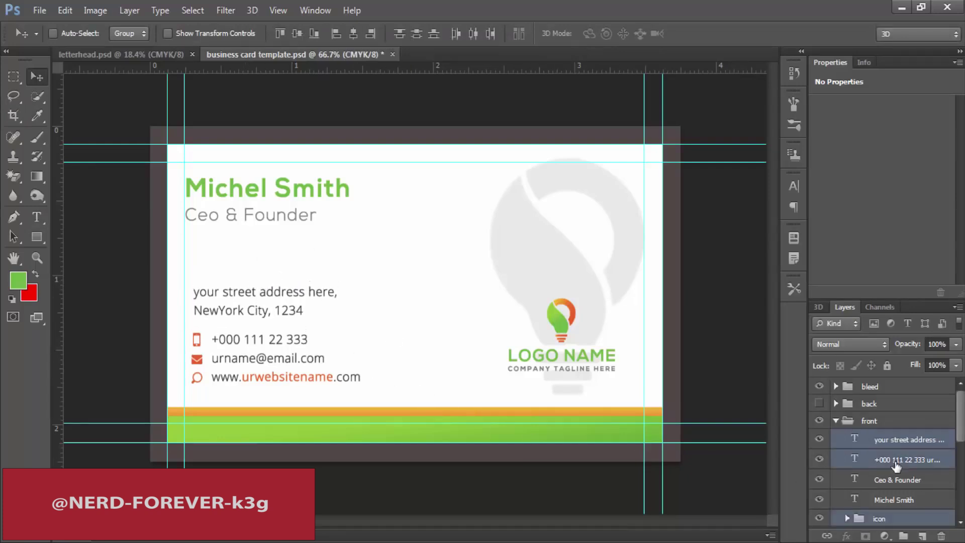
pyautogui.hotkey('shift', 'Down')
pyautogui.scroll(-2, 910, 453)
pyautogui.click(888, 503)
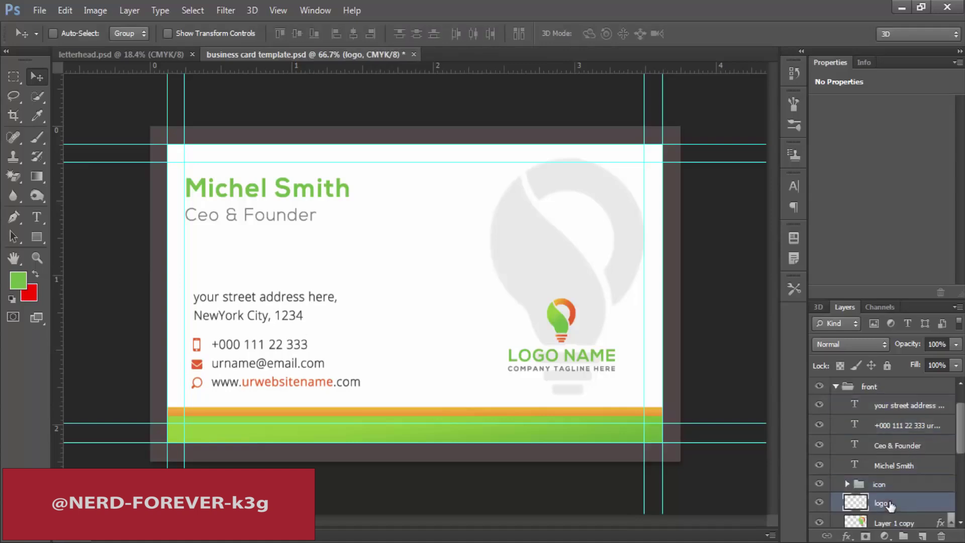
pyautogui.hotkey('shift', 'Down')
pyautogui.hotkey('shift', 'Down')
pyautogui.hotkey('shift', 'Down')
pyautogui.hotkey('shift', 'Down')
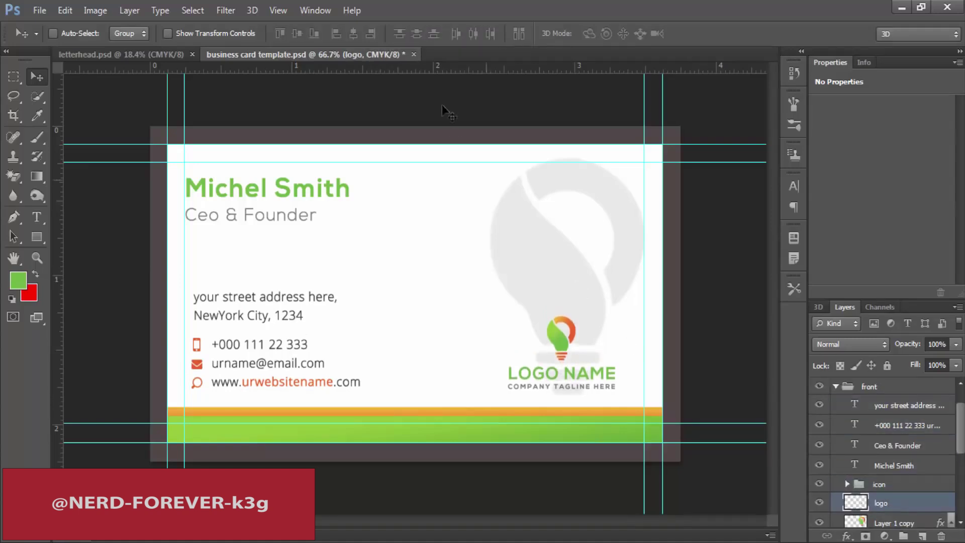
pyautogui.moveTo(418, 74); pyautogui.dragTo(407, 274)
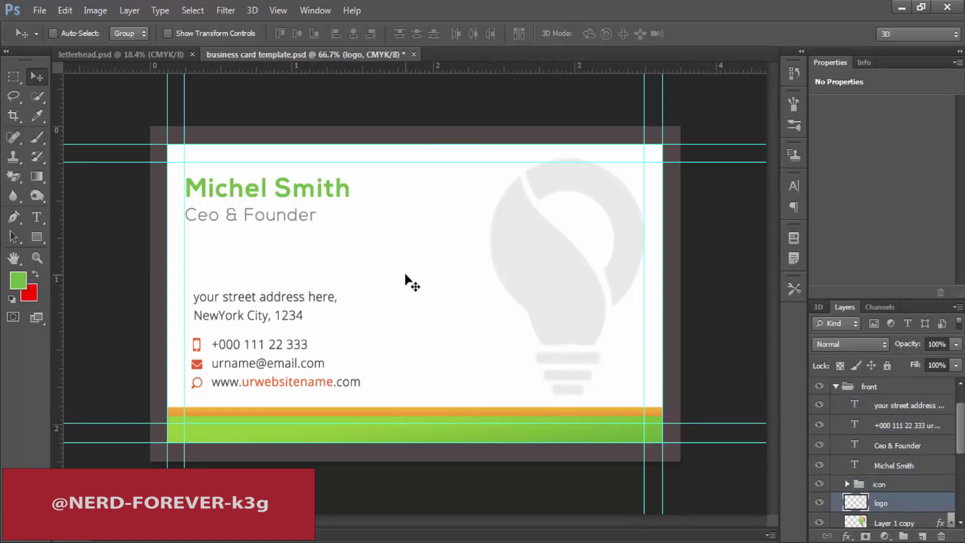
pyautogui.hotkey('ctrl', 'z')
# Lower the front logo until its tagline lines up with the website line, using a temporary horizontal guide, and remove the guide.
pyautogui.moveTo(441, 72); pyautogui.dragTo(472, 386)
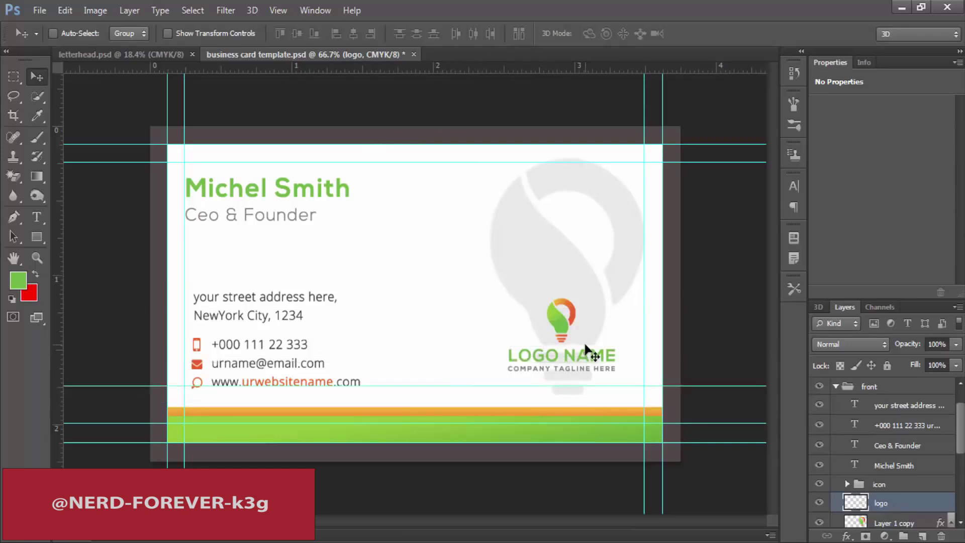
pyautogui.keyDown('ctrl'); pyautogui.click(561, 330); pyautogui.keyUp('ctrl')
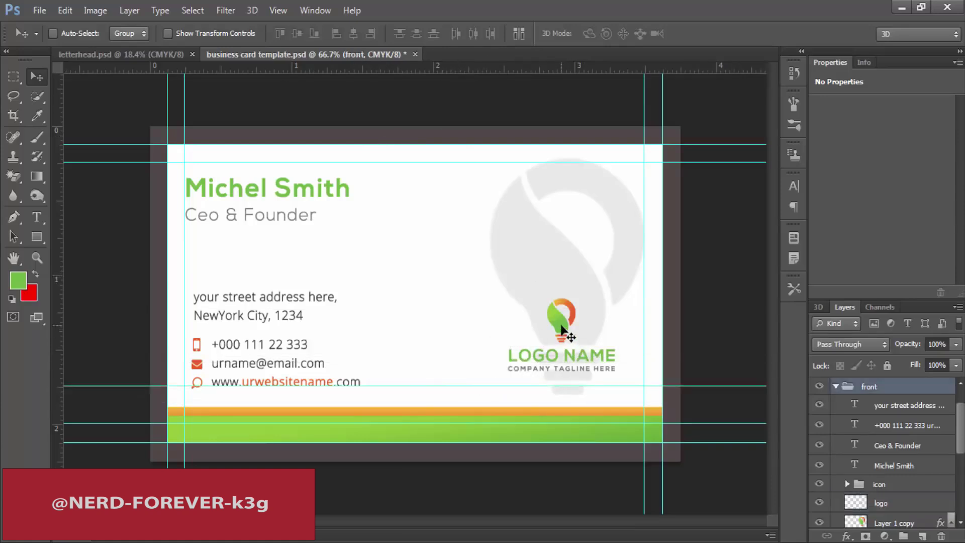
pyautogui.click(906, 508)
pyautogui.hotkey('shift', 'Down')
pyautogui.hotkey('shift', 'Down')
pyautogui.hotkey('shift', 'Down')
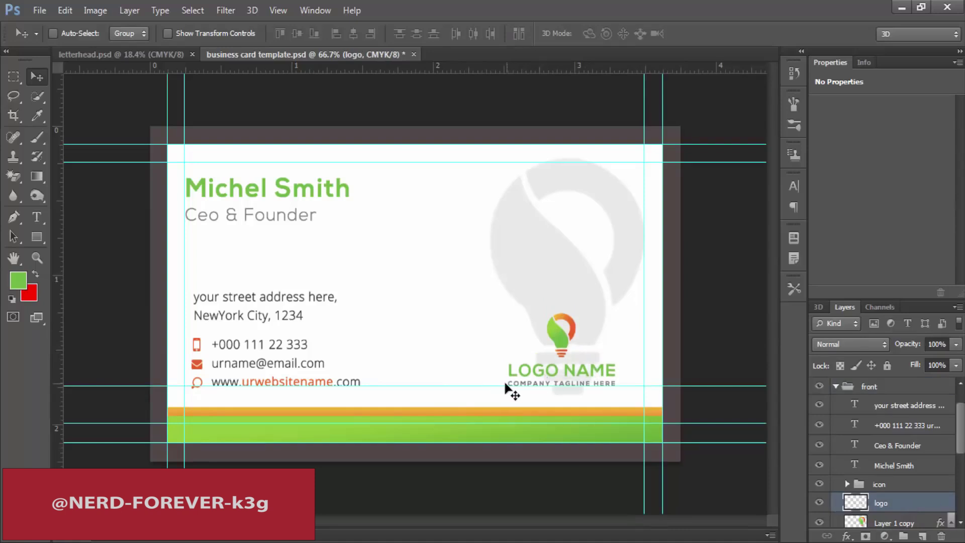
pyautogui.moveTo(487, 387); pyautogui.dragTo(507, 29)
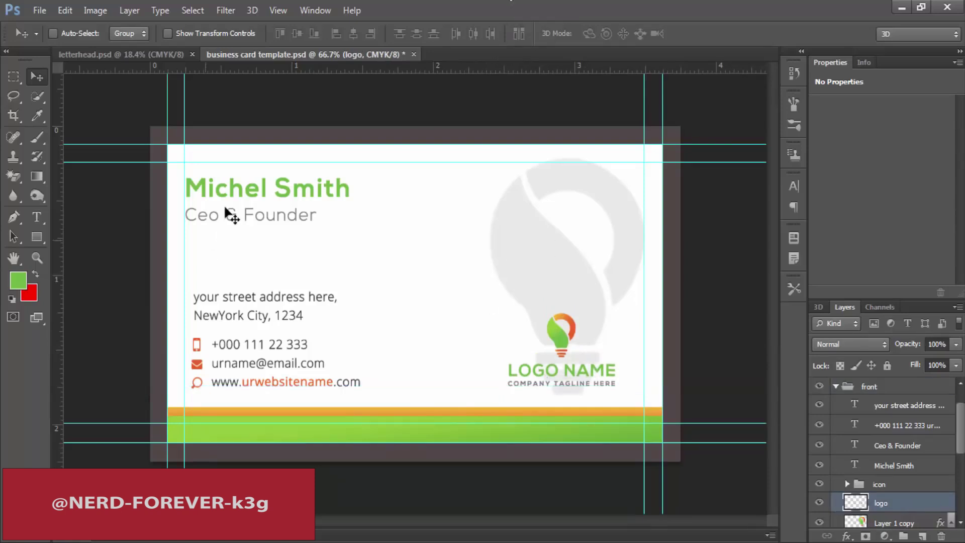
# Shift the name and job title text slightly right together to line up better with the address text.
pyautogui.doubleClick(228, 187)
pyautogui.keyDown('shift'); pyautogui.click(897, 445); pyautogui.keyUp('shift')
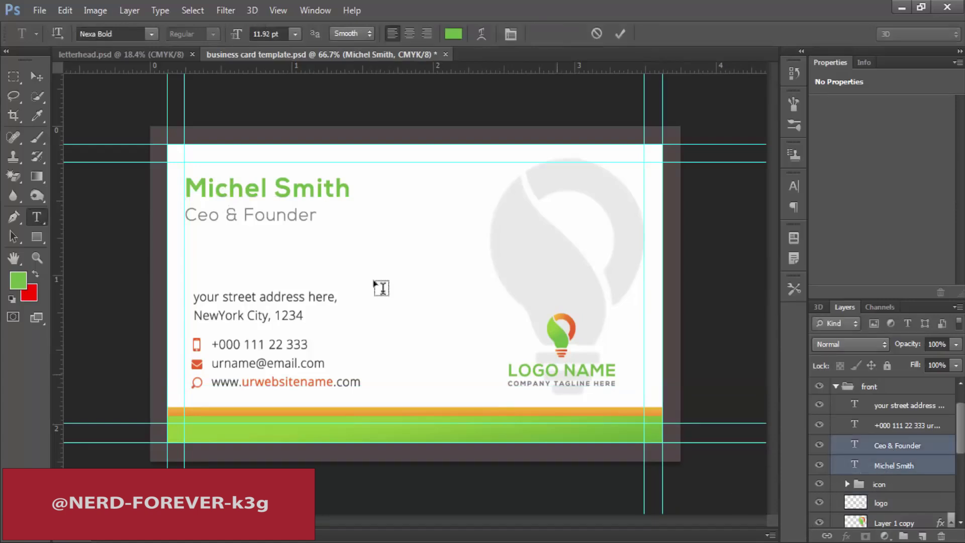
pyautogui.press('v')
pyautogui.moveTo(254, 204); pyautogui.dragTo(260, 205)
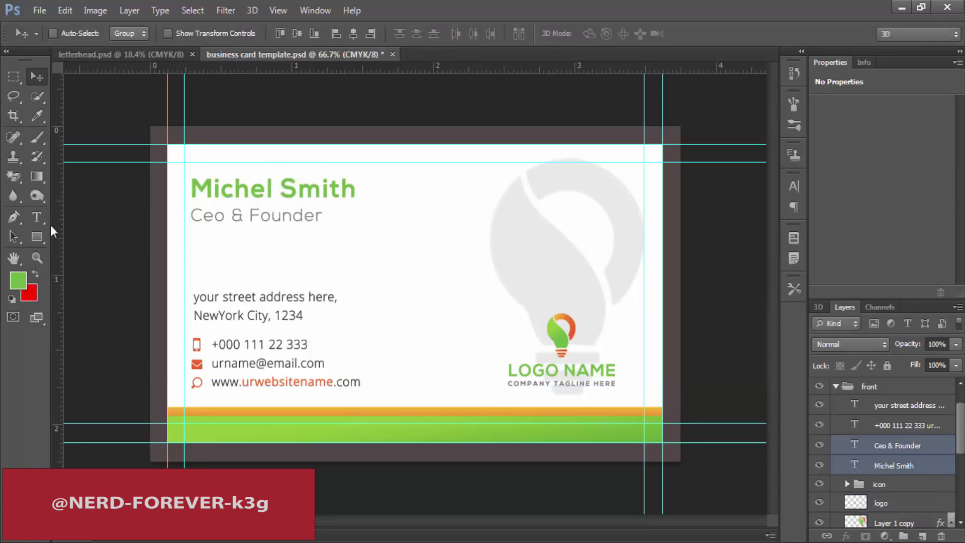
# Draw a short thin horizontal rectangle below the job title on the card front and adjust its position.
pyautogui.click(37, 236)
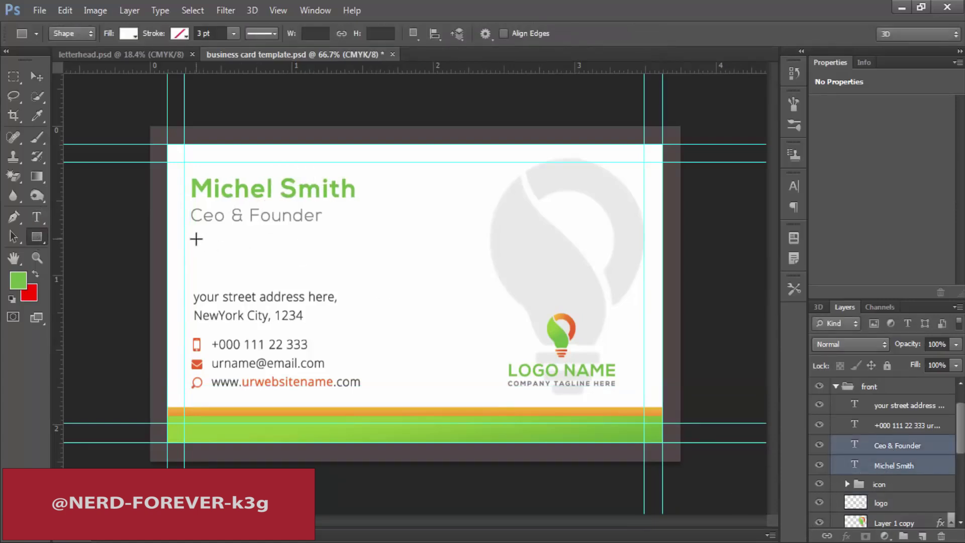
pyautogui.moveTo(196, 240); pyautogui.dragTo(239, 241)
pyautogui.press('v')
pyautogui.click(284, 256)
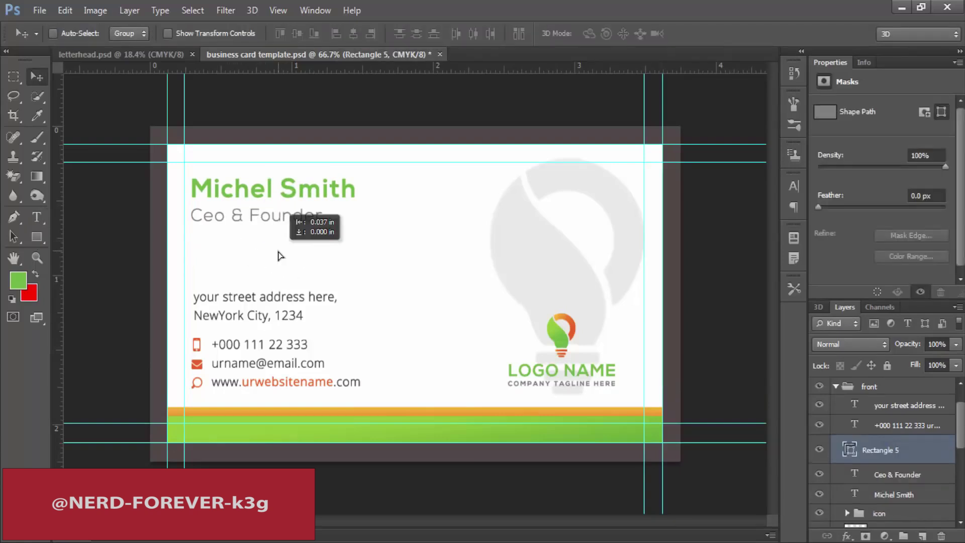
# Fill the short bar with the green sampled from the card's bottom stripe (#81bc3b) and save the business card.
pyautogui.doubleClick(849, 450)
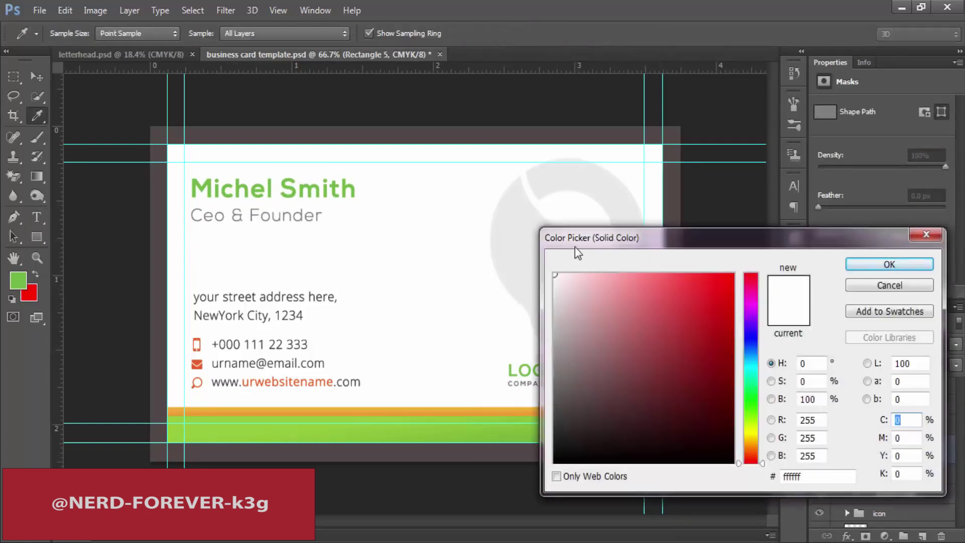
pyautogui.moveTo(577, 253); pyautogui.dragTo(620, 274)
pyautogui.click(548, 421)
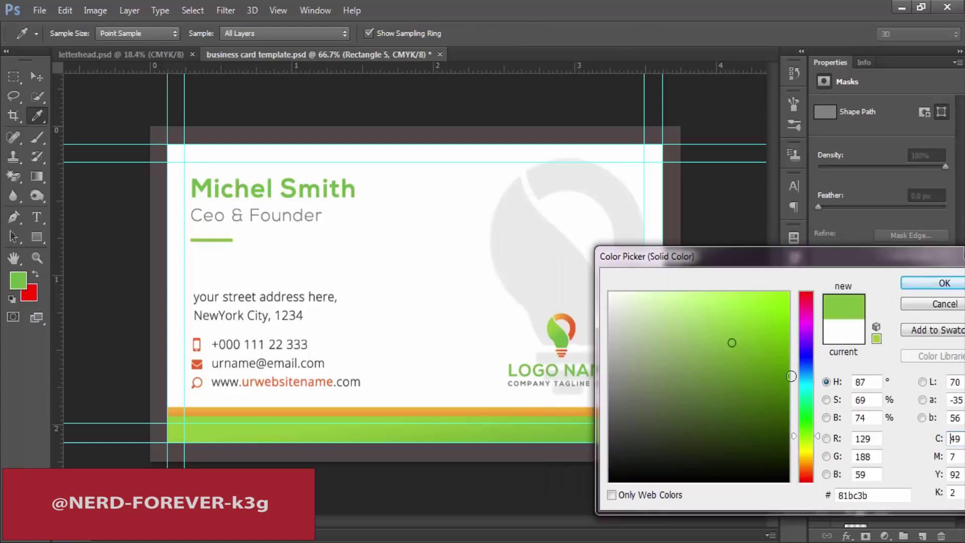
pyautogui.click(945, 283)
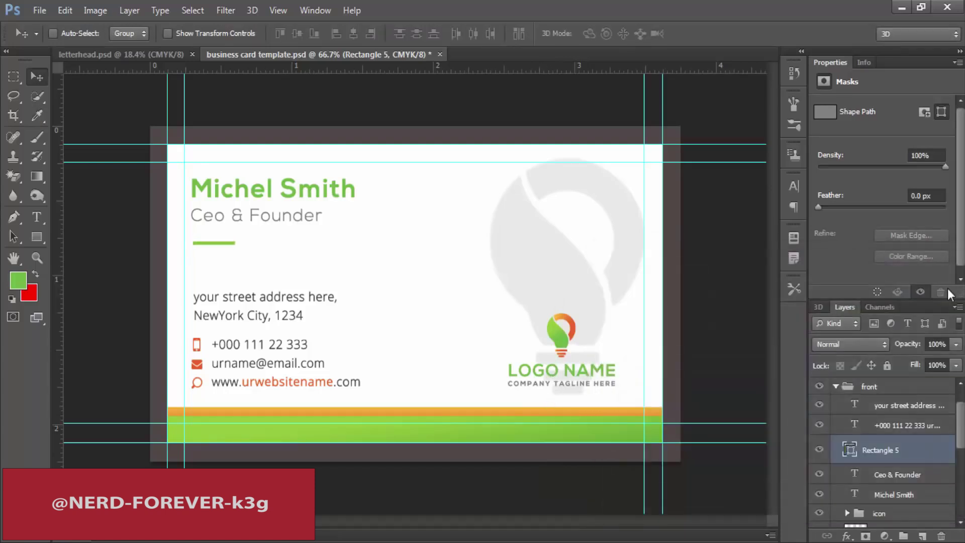
pyautogui.hotkey('ctrl', 's')
# Copy the logo layer from the business card's back group into letterhead.psd.
pyautogui.press('t')
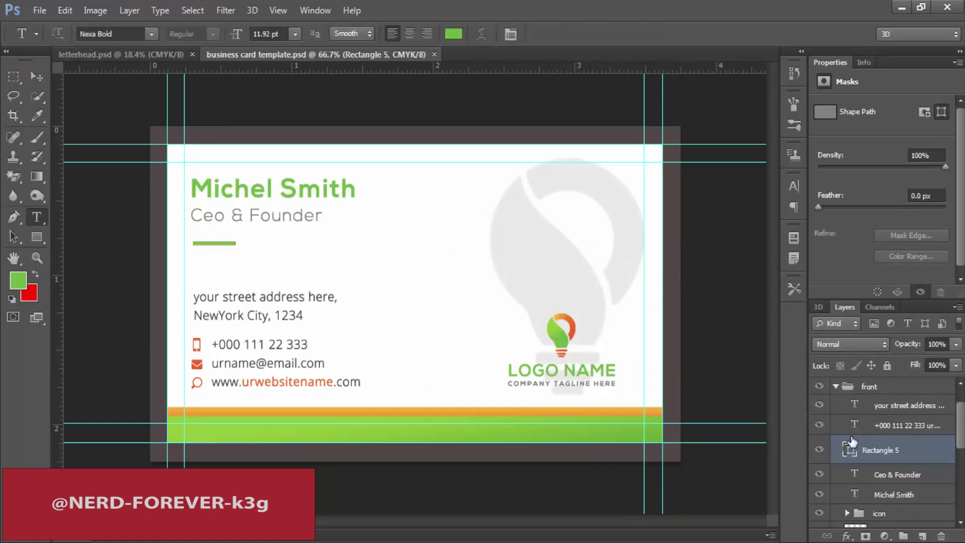
pyautogui.scroll(2, 853, 441)
pyautogui.click(835, 403)
pyautogui.click(885, 422)
pyautogui.press('v')
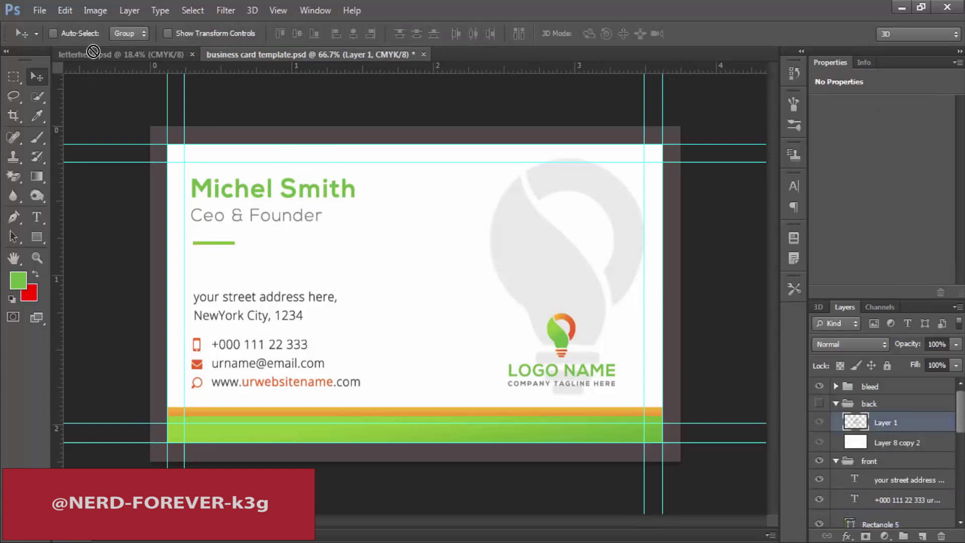
pyautogui.moveTo(89, 54); pyautogui.dragTo(327, 141)
# Enlarge the letterhead logo to about 127% in the page's upper-left corner.
pyautogui.hotkey('ctrl', 't')
pyautogui.moveTo(329, 102); pyautogui.dragTo(347, 108)
pyautogui.press('Return')
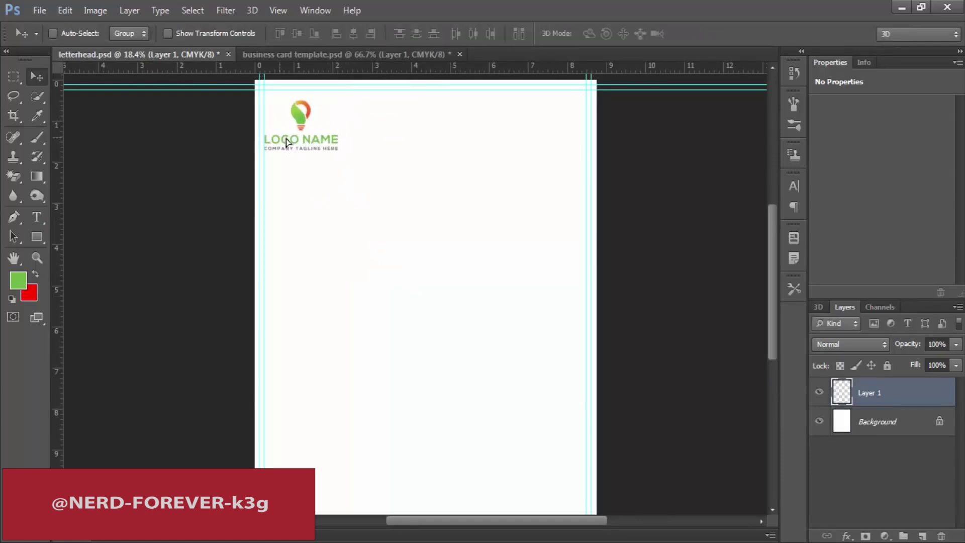
pyautogui.moveTo(286, 142); pyautogui.dragTo(347, 155)
pyautogui.hotkey('ctrl', 't')
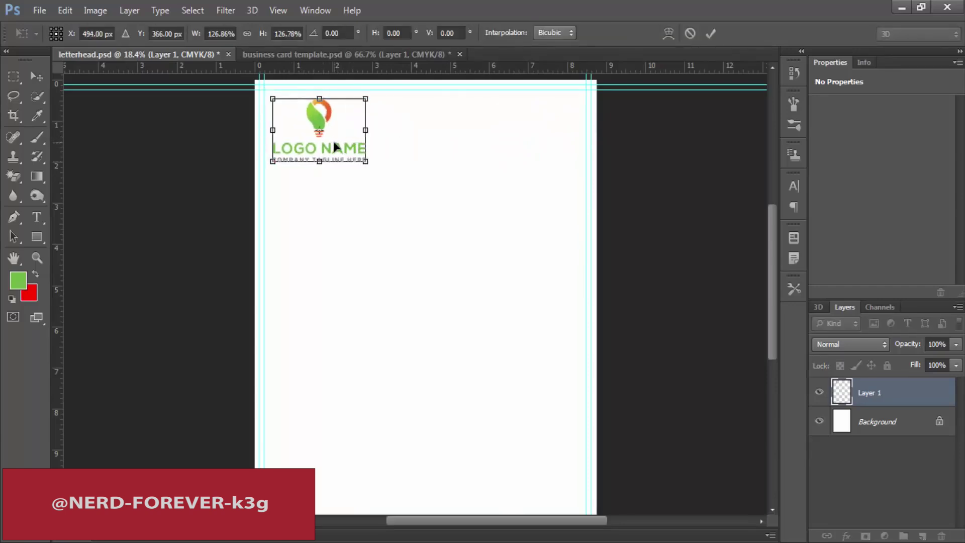
pyautogui.press('Return')
# Nudge the logo slightly right and down within the page margins.
pyautogui.hotkey('shift', 'Right')
pyautogui.hotkey('shift', 'Right')
pyautogui.hotkey('shift', 'Right')
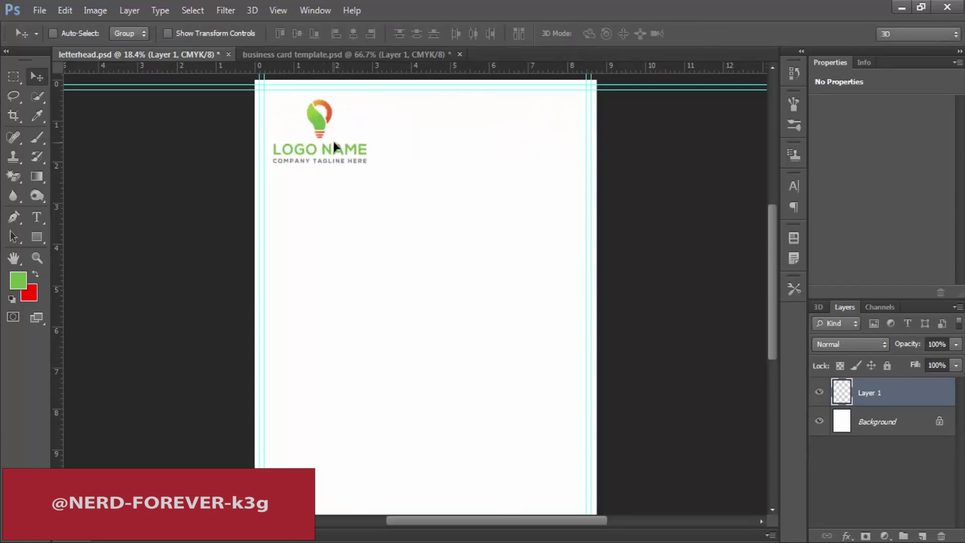
pyautogui.hotkey('shift', 'Down')
pyautogui.hotkey('shift', 'Left')
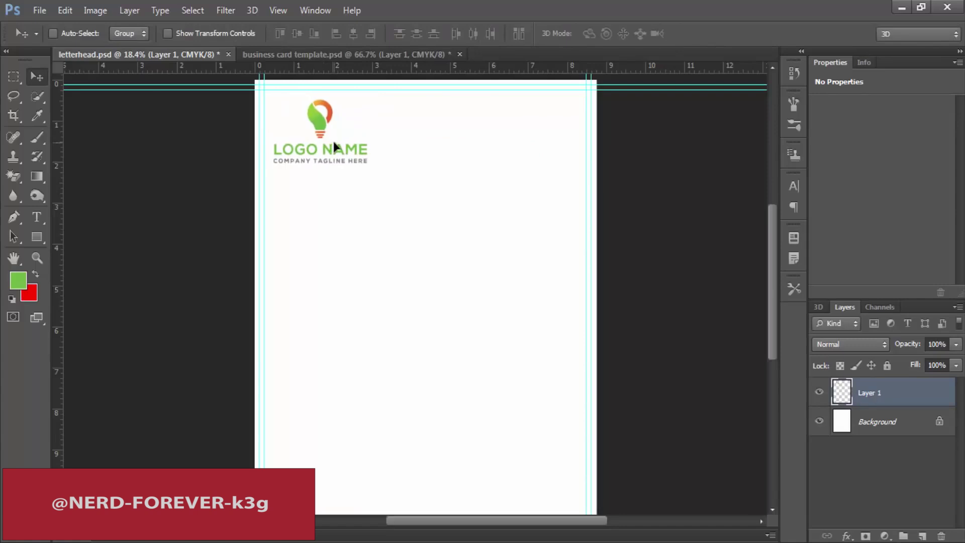
pyautogui.hotkey('shift', 'Down')
pyautogui.hotkey('shift', 'Down')
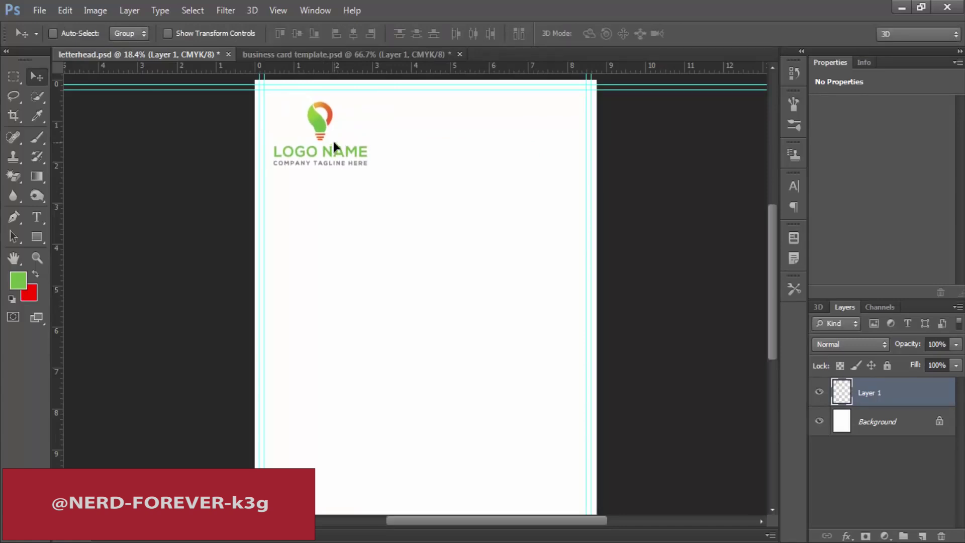
# Copy the contact text layer and the icon group from business card template.psd into the letterhead.
pyautogui.click(266, 54)
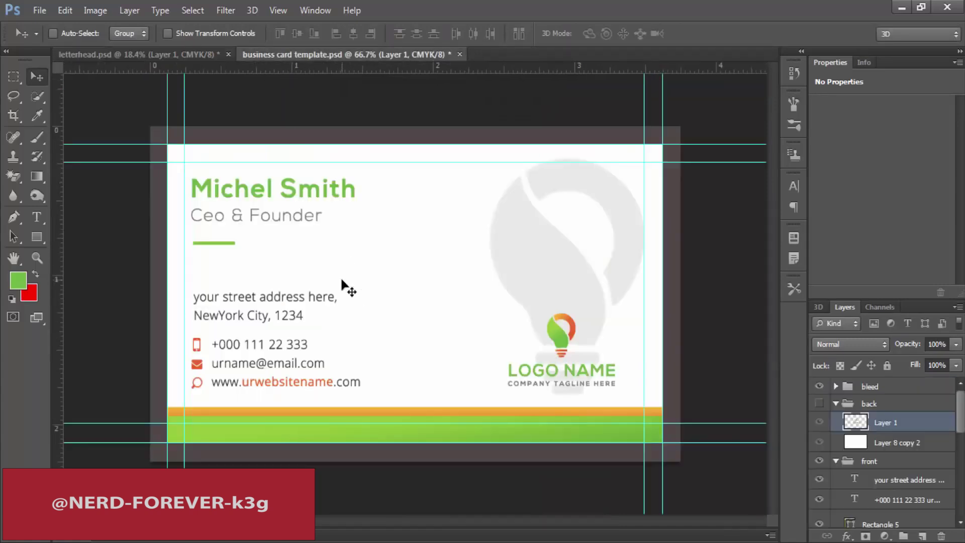
pyautogui.press('t')
pyautogui.click(352, 351)
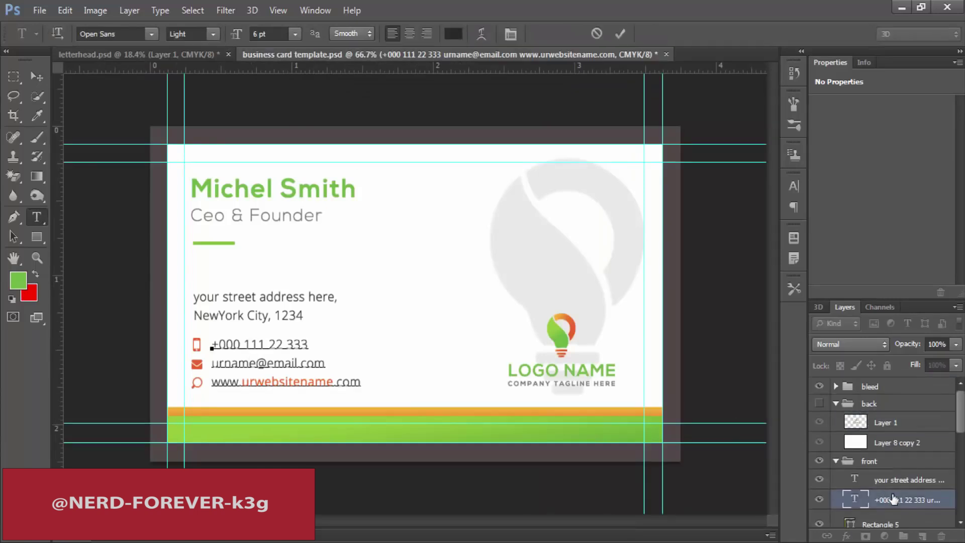
pyautogui.scroll(-3, 893, 499)
pyautogui.hotkey('ctrl', 'Return')
pyautogui.press('v')
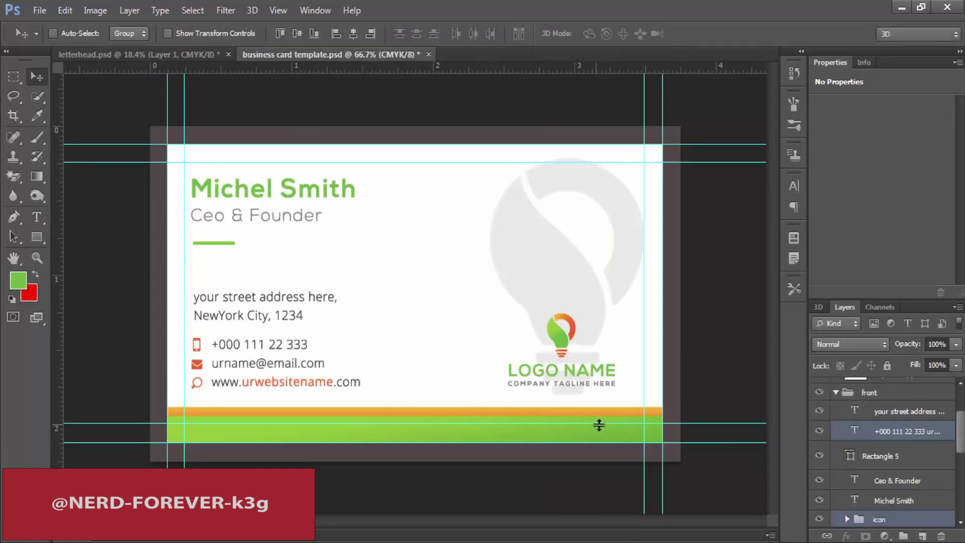
pyautogui.moveTo(599, 425); pyautogui.dragTo(492, 284)
# Scale the contact text and icons together to about 136% and move them up near the top margin.
pyautogui.keyDown('ctrl'); pyautogui.click(523, 157); pyautogui.keyUp('ctrl')
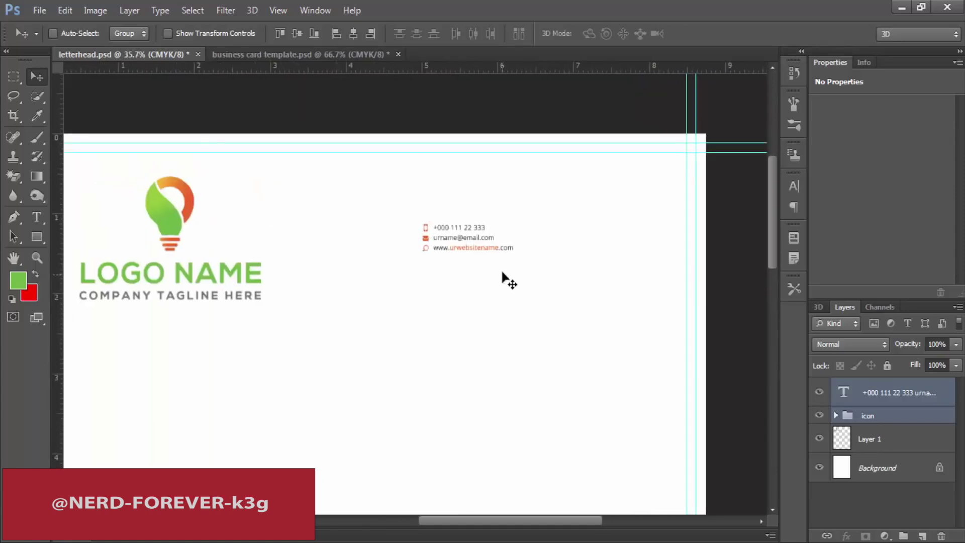
pyautogui.hotkey('ctrl', 't')
pyautogui.moveTo(521, 219); pyautogui.dragTo(536, 222)
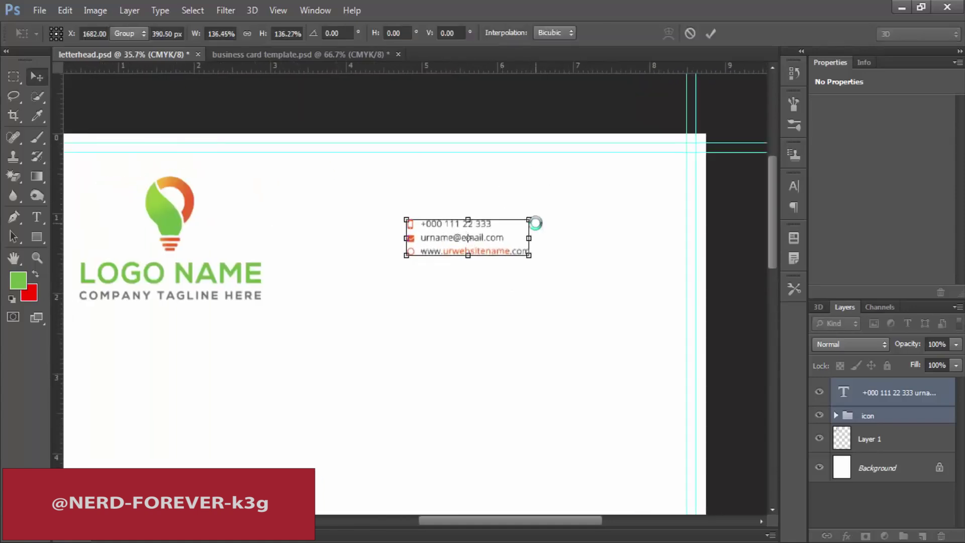
pyautogui.press('Return')
pyautogui.moveTo(482, 254); pyautogui.dragTo(442, 208)
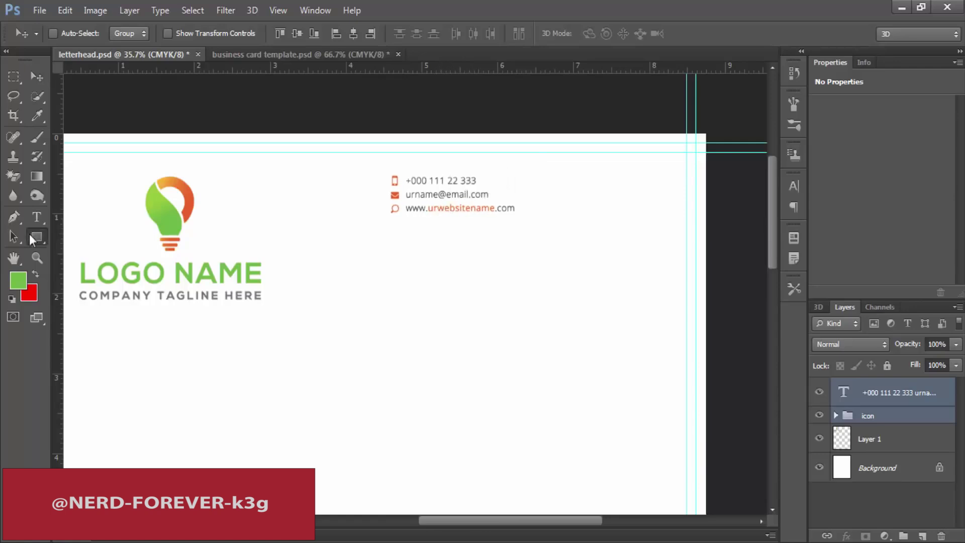
# Draw a narrow vertical rectangle 12 px by 144 px and place it just left of the contact icons.
pyautogui.click(32, 238)
pyautogui.moveTo(390, 176); pyautogui.dragTo(396, 214)
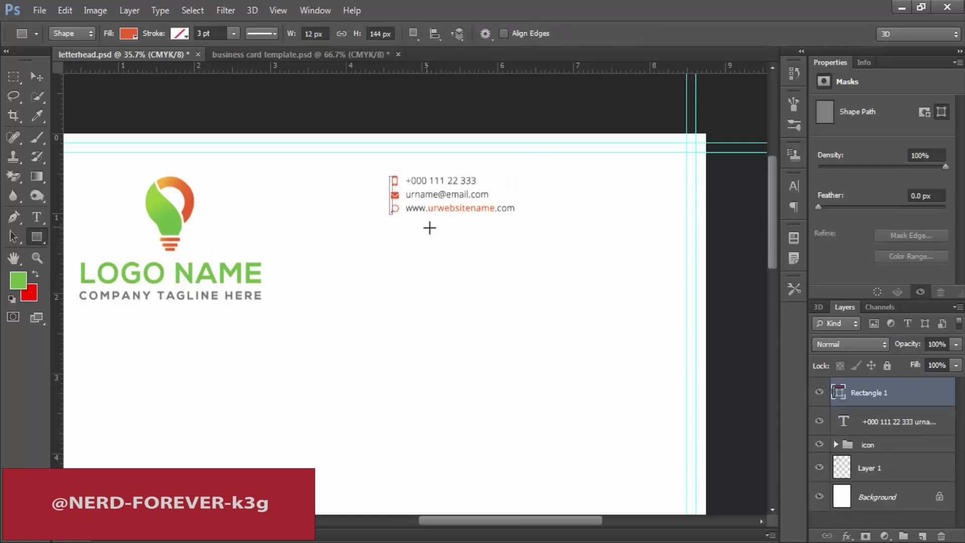
pyautogui.press('v')
pyautogui.moveTo(442, 190); pyautogui.dragTo(433, 189)
# Recolor the vertical bar with the logo's green and place a duplicate to the right of the contact text.
pyautogui.doubleClick(839, 392)
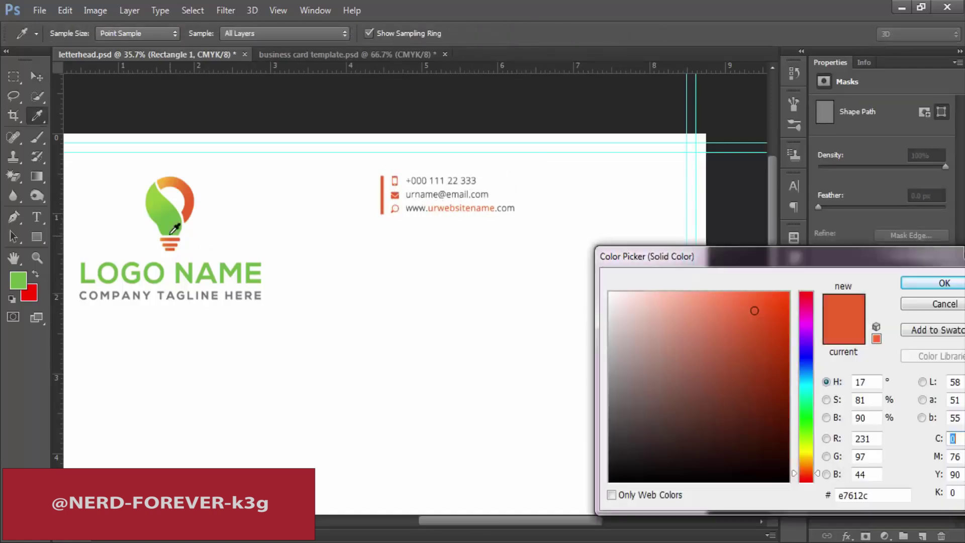
pyautogui.click(178, 233)
pyautogui.click(921, 286)
pyautogui.press('Left')
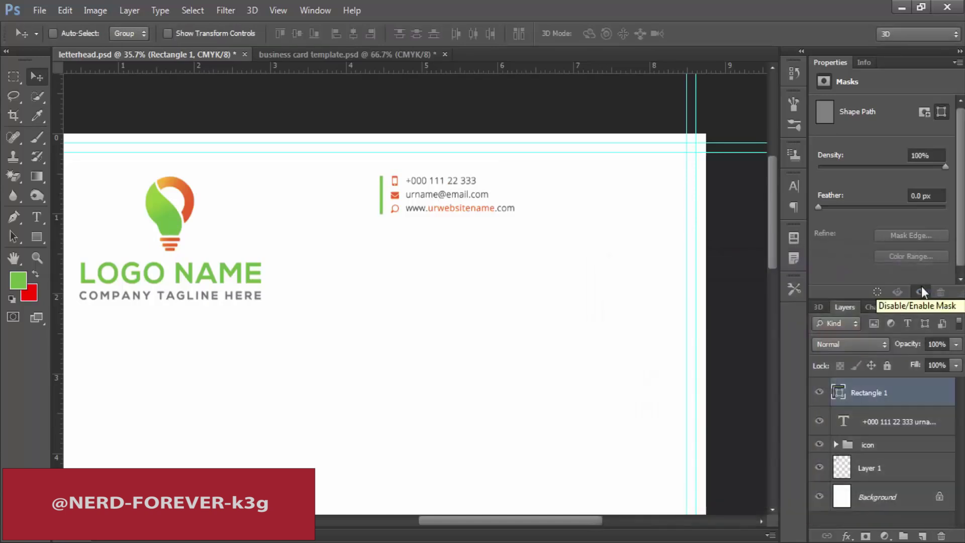
pyautogui.press('Left')
pyautogui.moveTo(376, 231); pyautogui.dragTo(543, 212)
# Copy the address text from the business card into the letterhead and place it beside the second green bar.
pyautogui.click(313, 54)
pyautogui.doubleClick(196, 297)
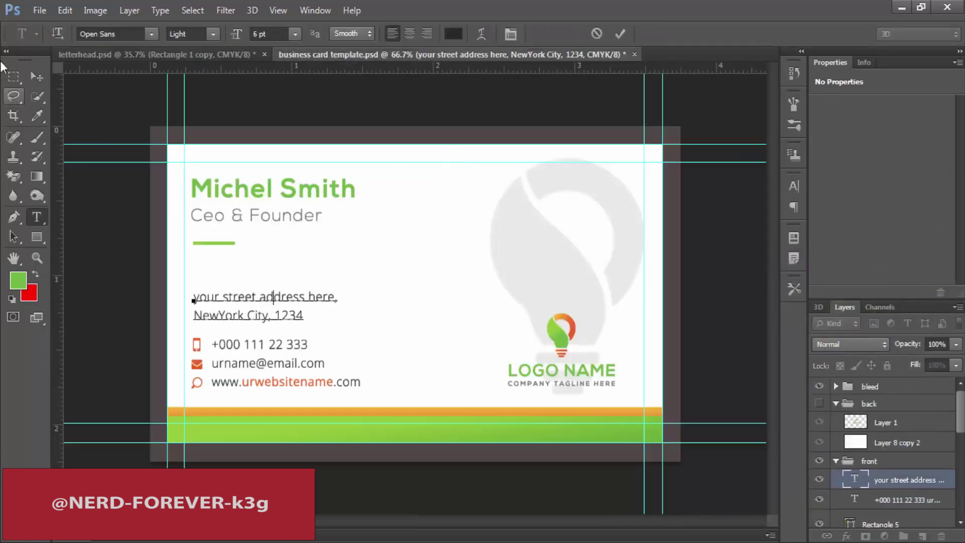
pyautogui.press('Escape')
pyautogui.moveTo(263, 297); pyautogui.dragTo(467, 174)
pyautogui.moveTo(467, 173); pyautogui.dragTo(566, 196)
# Add the line "Address :" above the street address in the letterhead's address text.
pyautogui.doubleClick(560, 194)
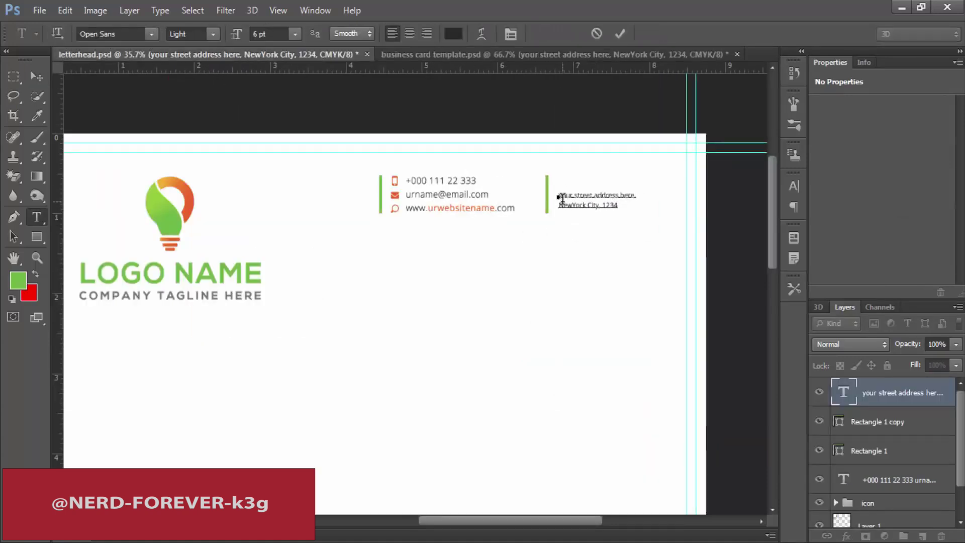
pyautogui.press('Return')
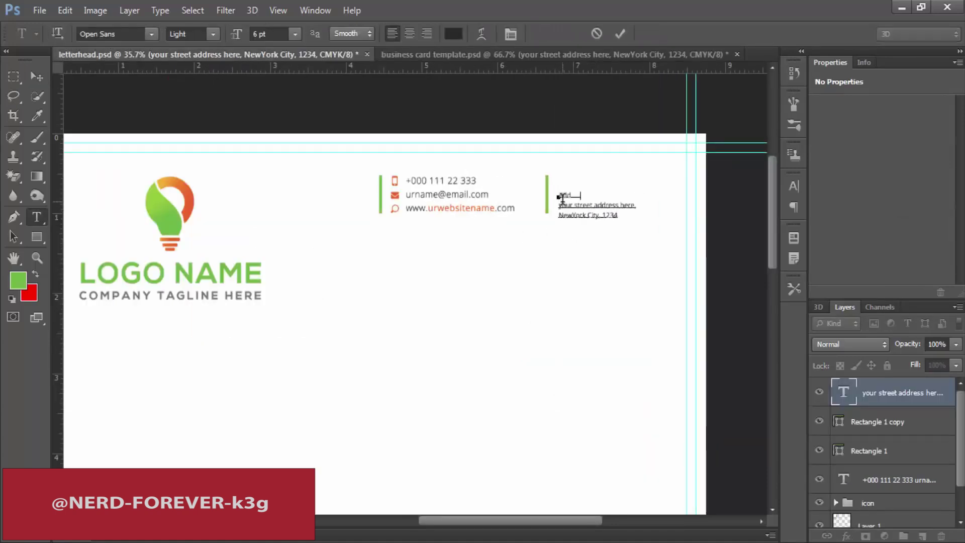
pyautogui.write('Address :')
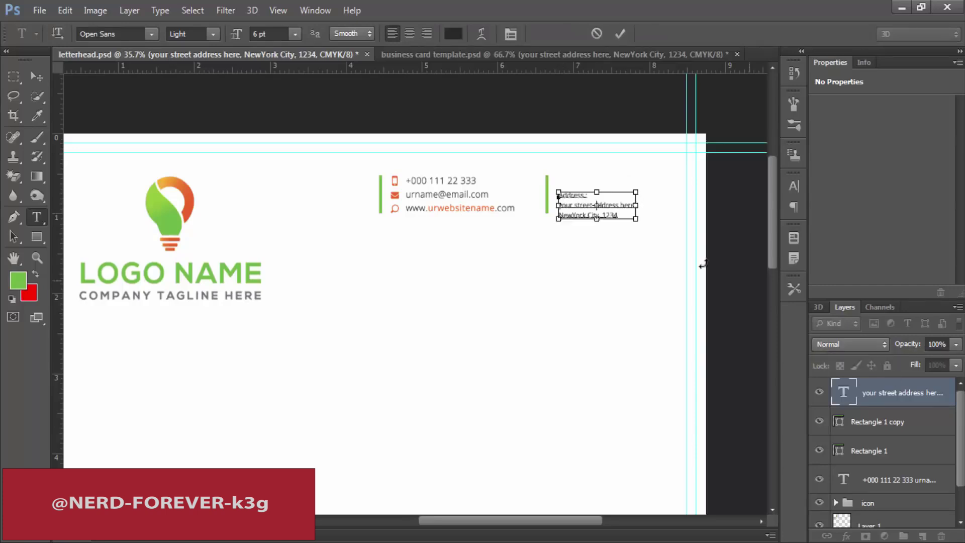
# Color the "Address :" line with the contact icons' orange and give it a heavier font style.
pyautogui.tripleClick(570, 195)
pyautogui.click(460, 33)
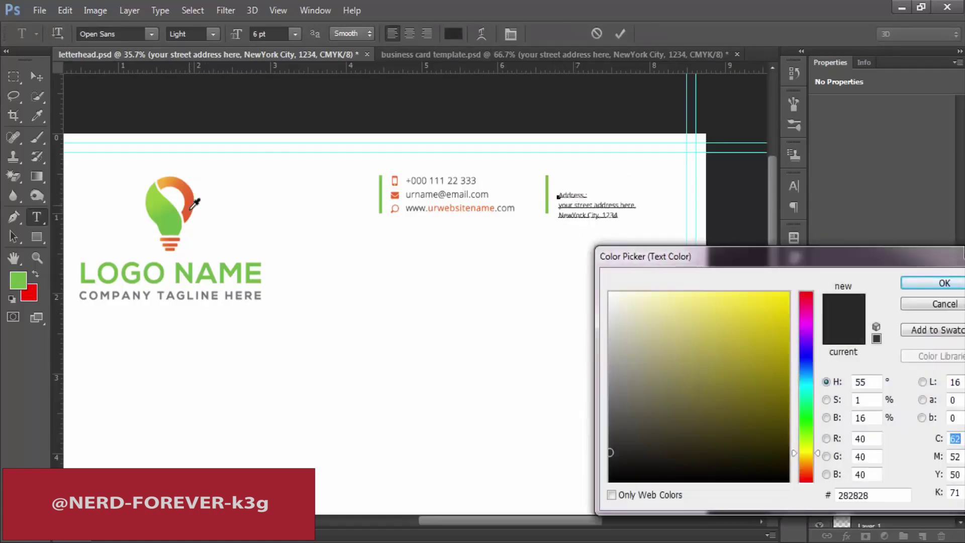
pyautogui.click(395, 182)
pyautogui.click(934, 283)
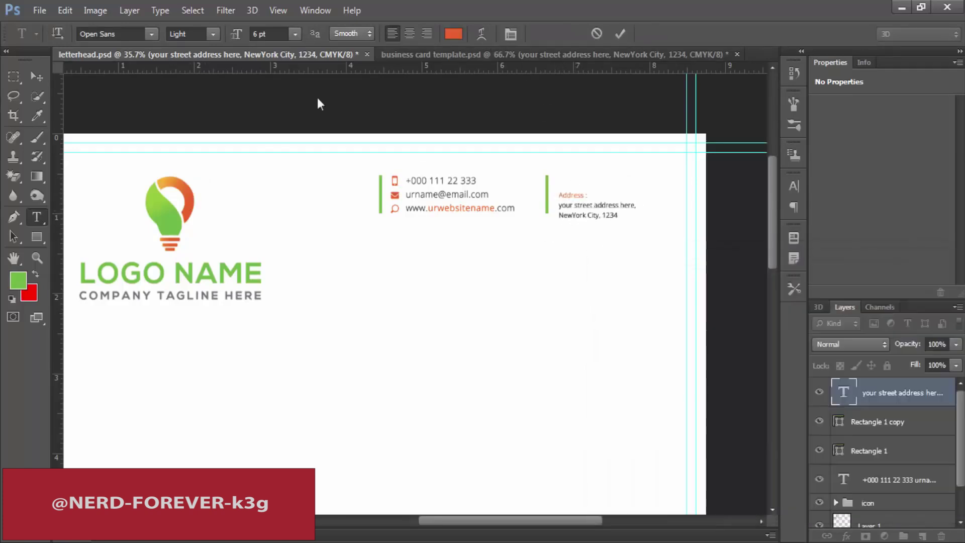
pyautogui.click(194, 34)
pyautogui.click(191, 96)
# Match the whole address block's leading to the contact text by setting it to 12.26 pt.
pyautogui.hotkey('ctrl', 'a')
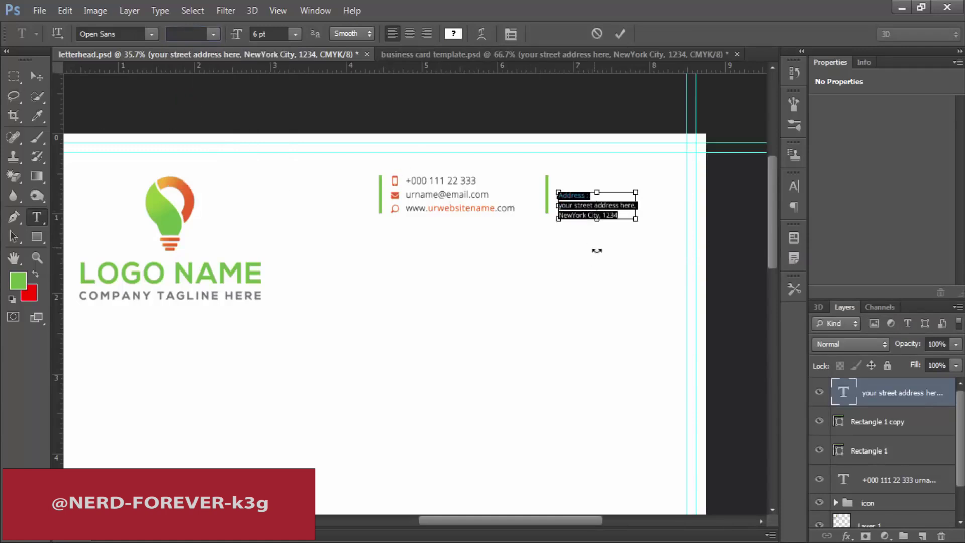
pyautogui.click(36, 76)
pyautogui.press('t')
pyautogui.click(436, 194)
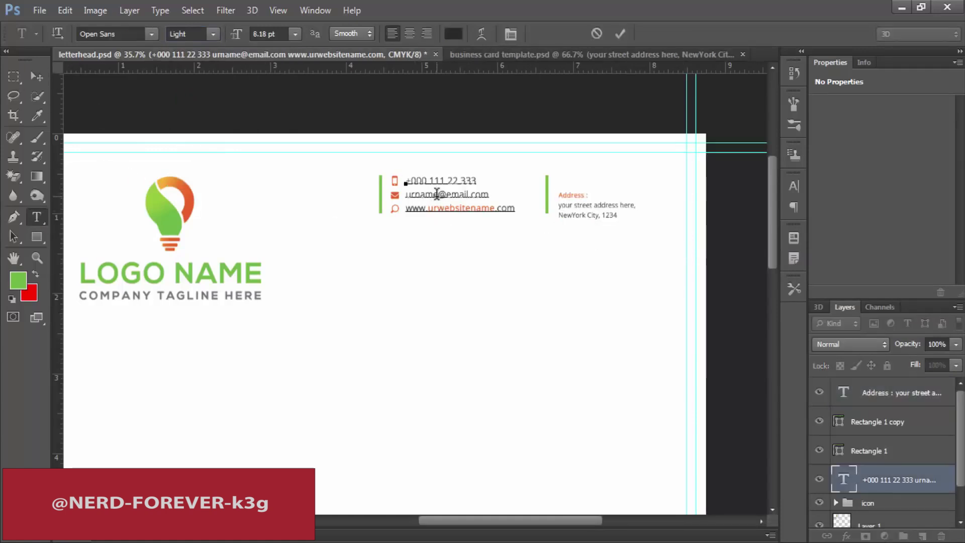
pyautogui.click(793, 186)
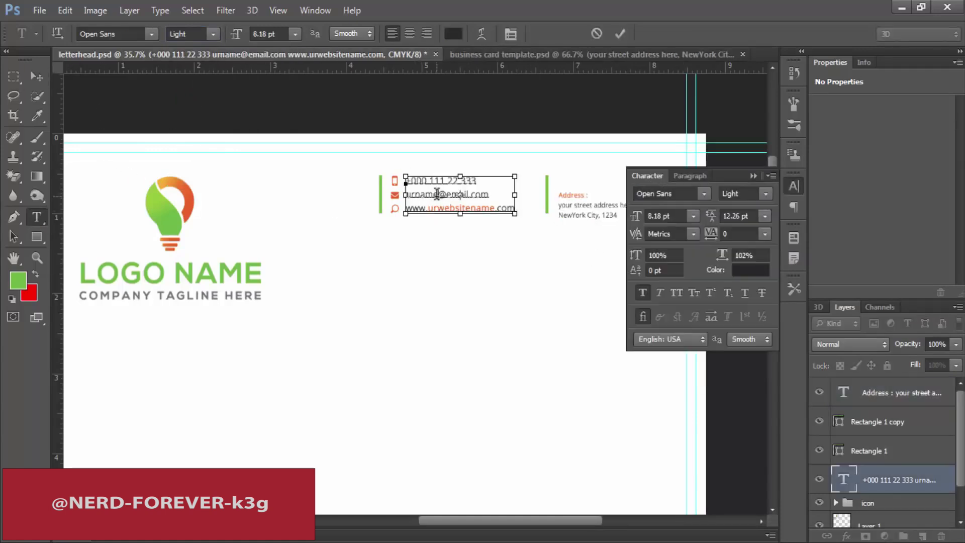
pyautogui.click(620, 34)
pyautogui.click(580, 211)
pyautogui.hotkey('ctrl', 'a')
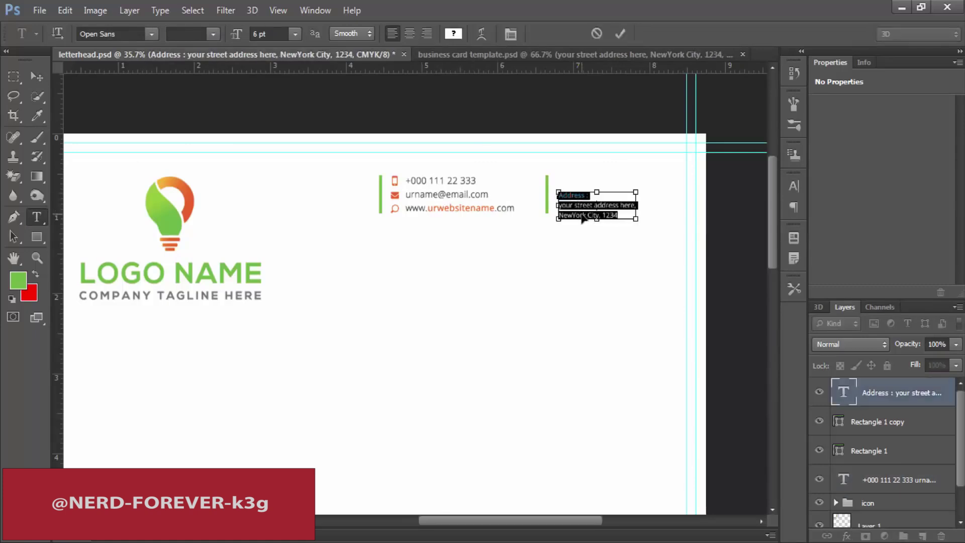
pyautogui.click(793, 186)
pyautogui.click(737, 215)
pyautogui.write('12.26')
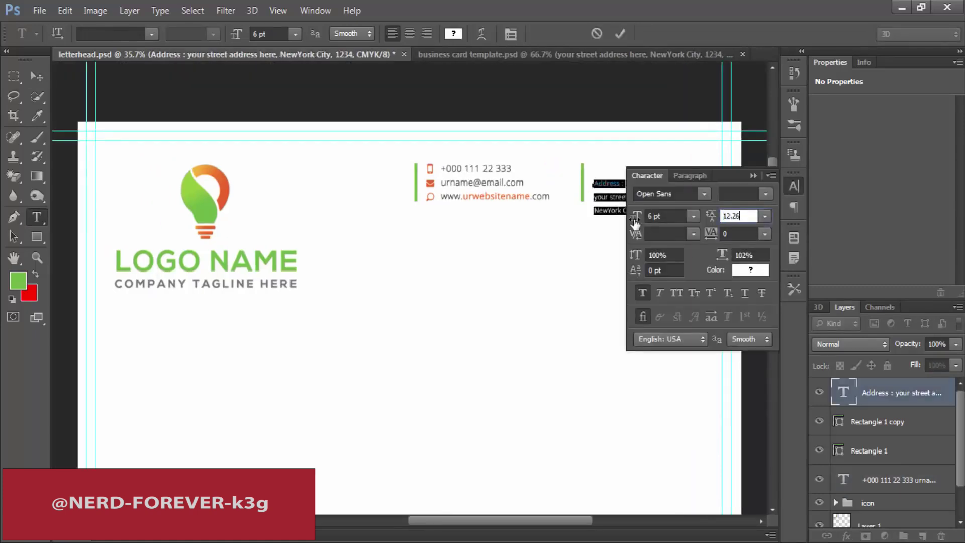
pyautogui.press('Return')
pyautogui.click(37, 76)
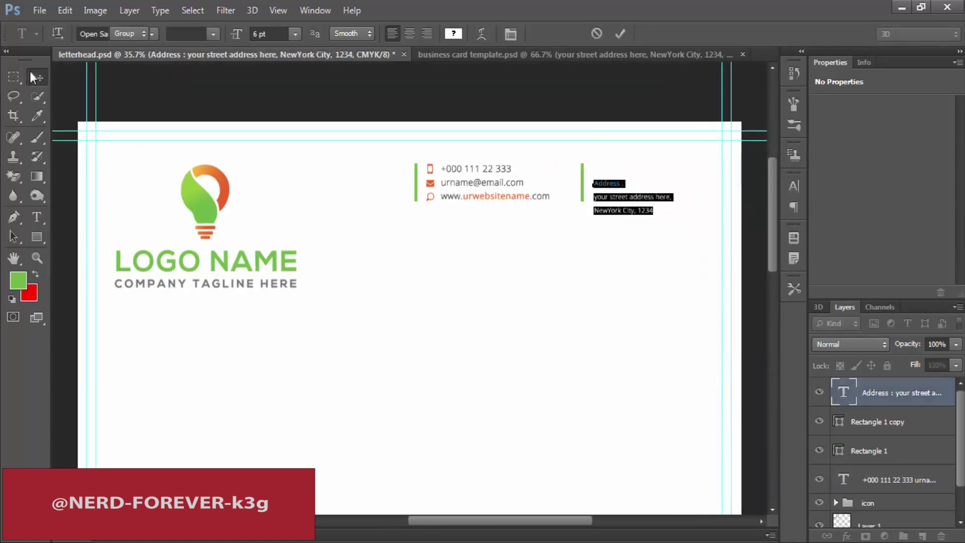
# Align the address block with the second green bar and match its font size to the contact text at 8.18 pt.
pyautogui.moveTo(611, 210); pyautogui.dragTo(608, 195)
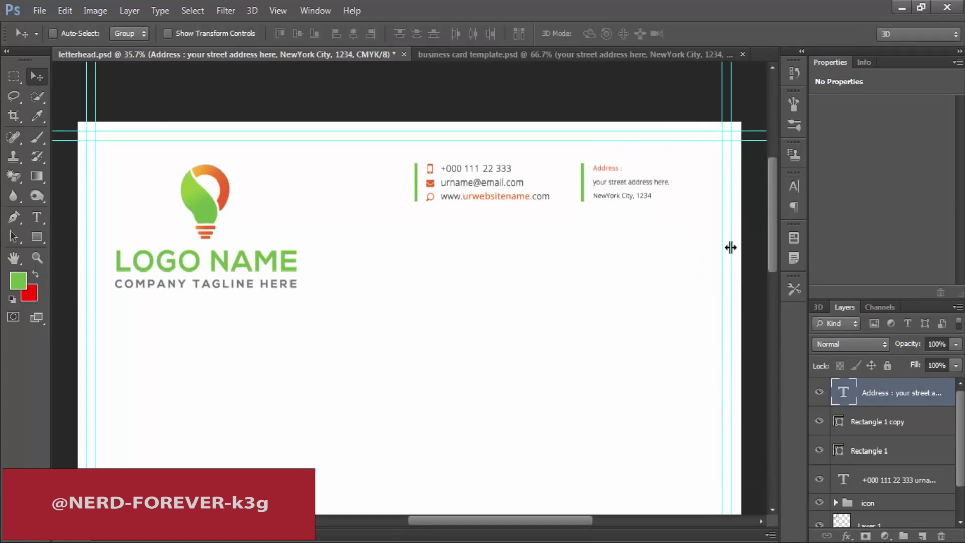
pyautogui.press('t')
pyautogui.click(533, 183)
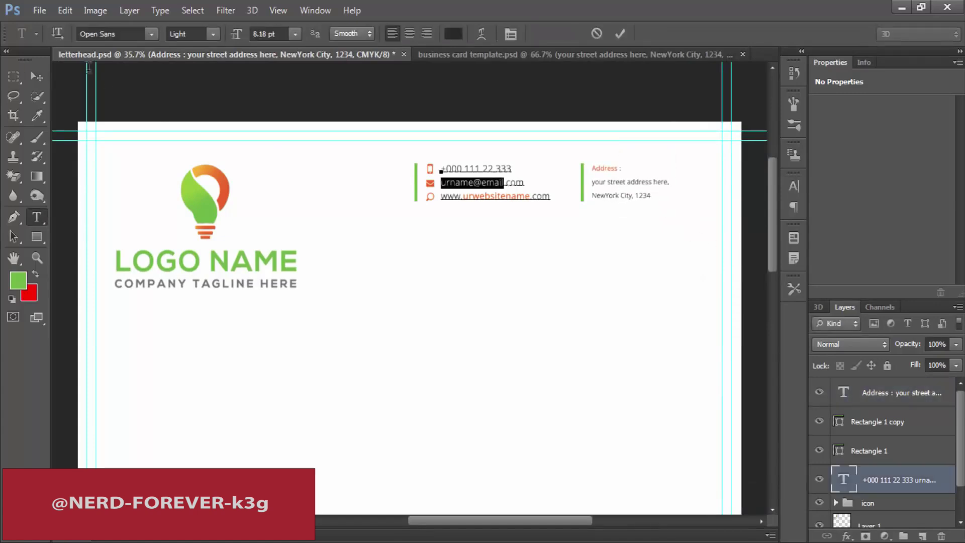
pyautogui.click(610, 186)
pyautogui.hotkey('ctrl', 'a')
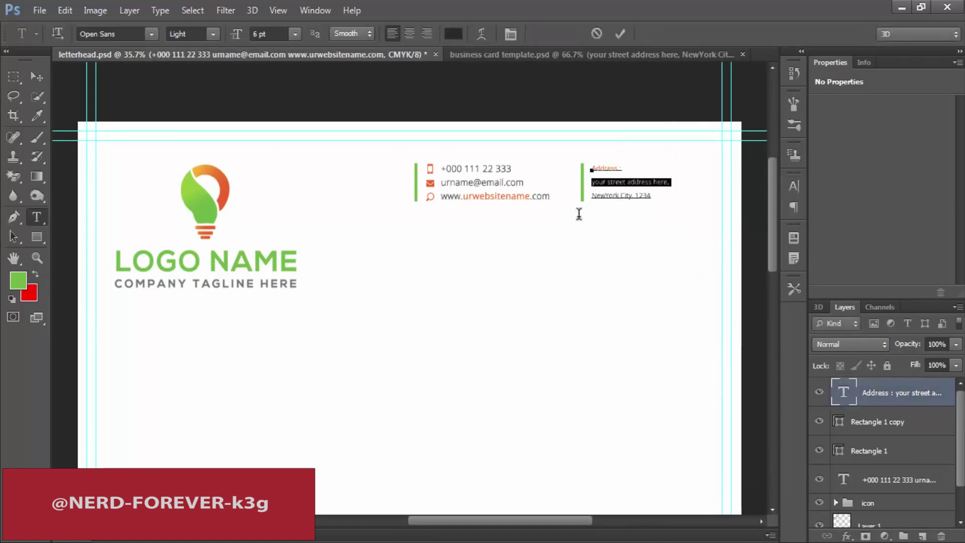
pyautogui.press('Up')
pyautogui.press('Up')
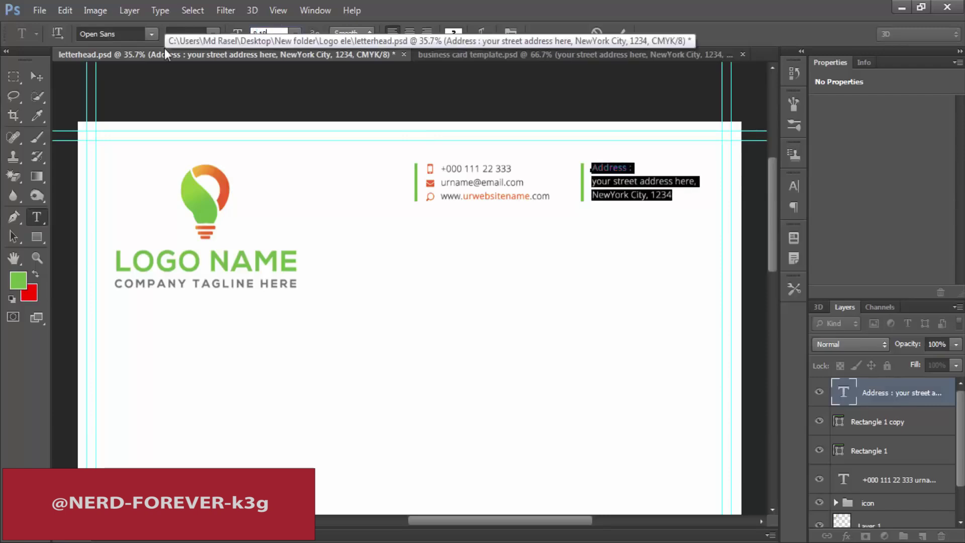
pyautogui.click(35, 74)
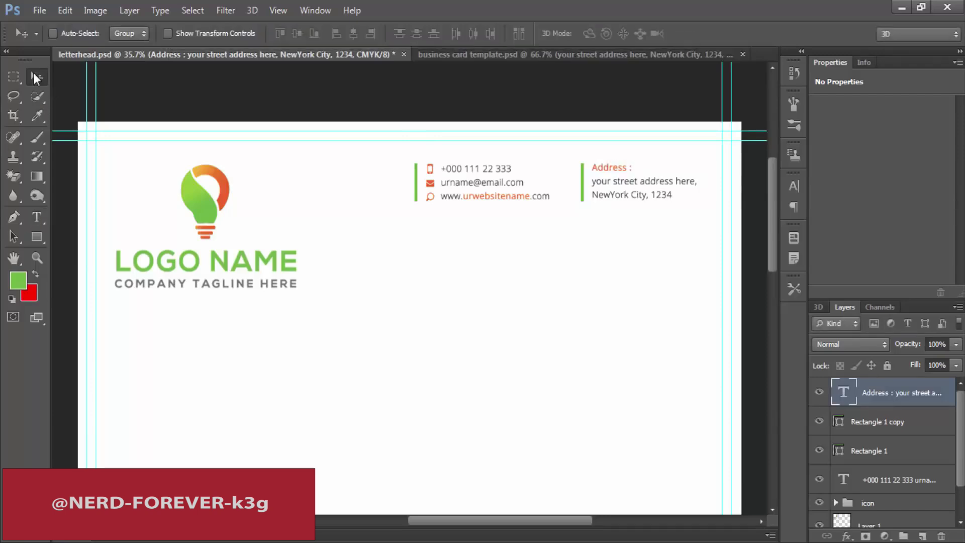
# Scale down the logo layer and move it closer to the letterhead's upper-left margin guides.
pyautogui.hotkey('ctrl', '-')
pyautogui.scroll(-2, 876, 470)
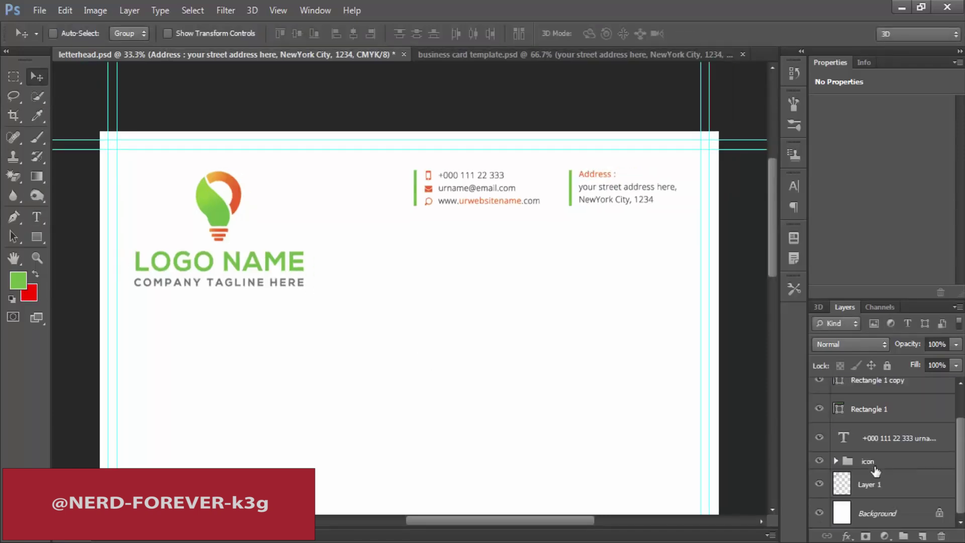
pyautogui.click(857, 491)
pyautogui.hotkey('ctrl', 't')
pyautogui.moveTo(305, 166); pyautogui.dragTo(289, 179)
pyautogui.press('Return')
pyautogui.moveTo(258, 255); pyautogui.dragTo(235, 236)
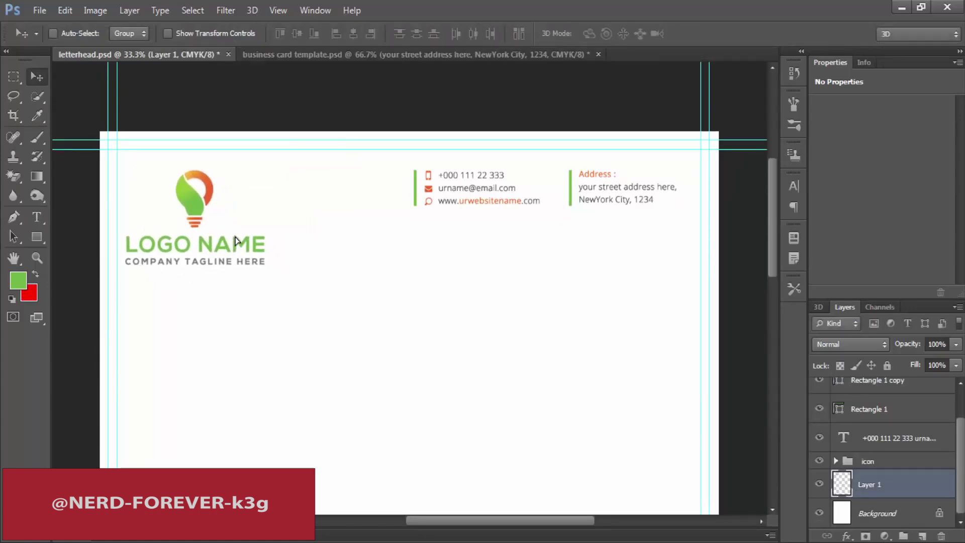
pyautogui.hotkey('shift', 'Up')
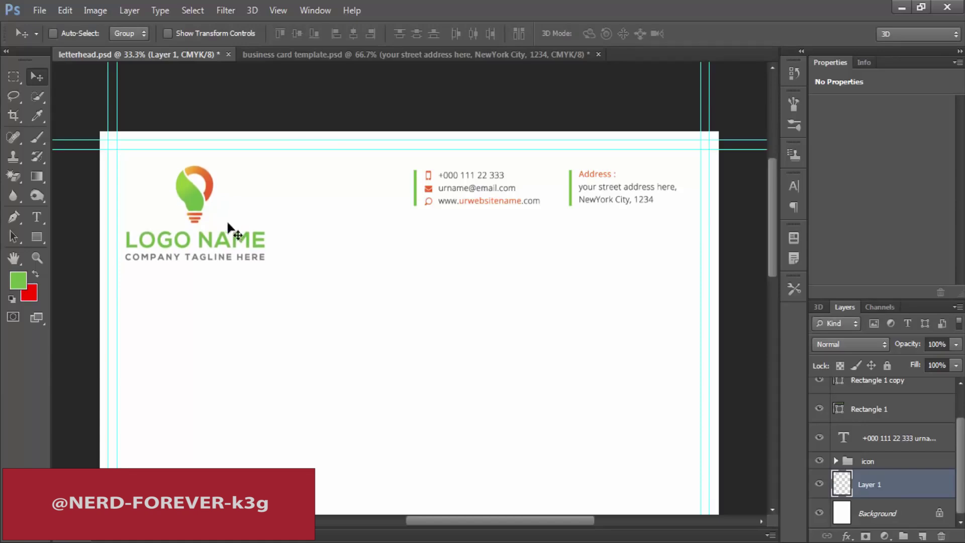
# Cut the logo name and tagline onto their own layer and place them beside the bulb symbol.
pyautogui.press('m')
pyautogui.moveTo(119, 222); pyautogui.dragTo(314, 279)
pyautogui.hotkey('ctrl', 'x')
pyautogui.hotkey('ctrl', 'v')
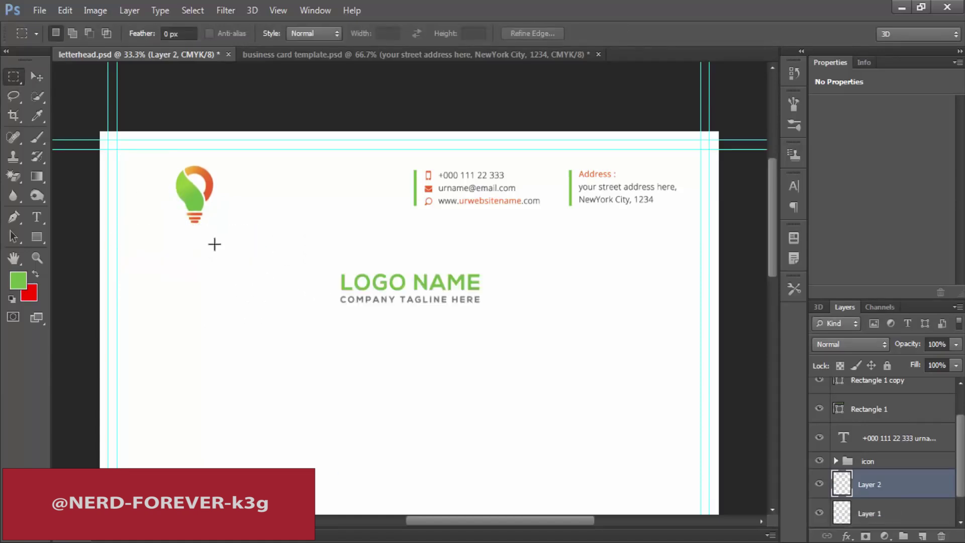
pyautogui.press('v')
pyautogui.moveTo(389, 314); pyautogui.dragTo(356, 203)
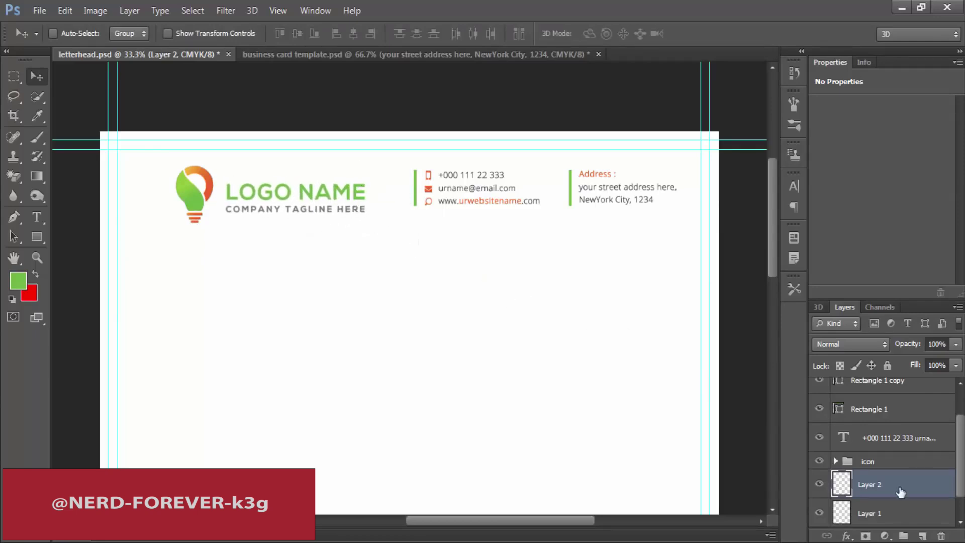
# Group the two logo layers, resize the group slightly and position it near the left margin level with the contact details.
pyautogui.keyDown('shift'); pyautogui.click(896, 508); pyautogui.keyUp('shift')
pyautogui.hotkey('ctrl', 'g')
pyautogui.hotkey('ctrl', 't')
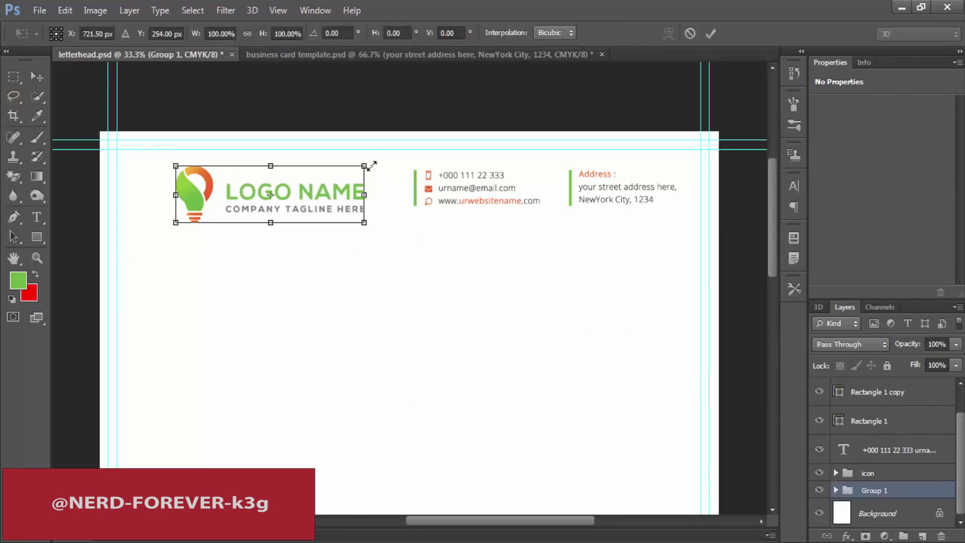
pyautogui.moveTo(373, 165); pyautogui.dragTo(364, 167)
pyautogui.press('Return')
pyautogui.moveTo(322, 224); pyautogui.dragTo(269, 217)
pyautogui.hotkey('ctrl', 't')
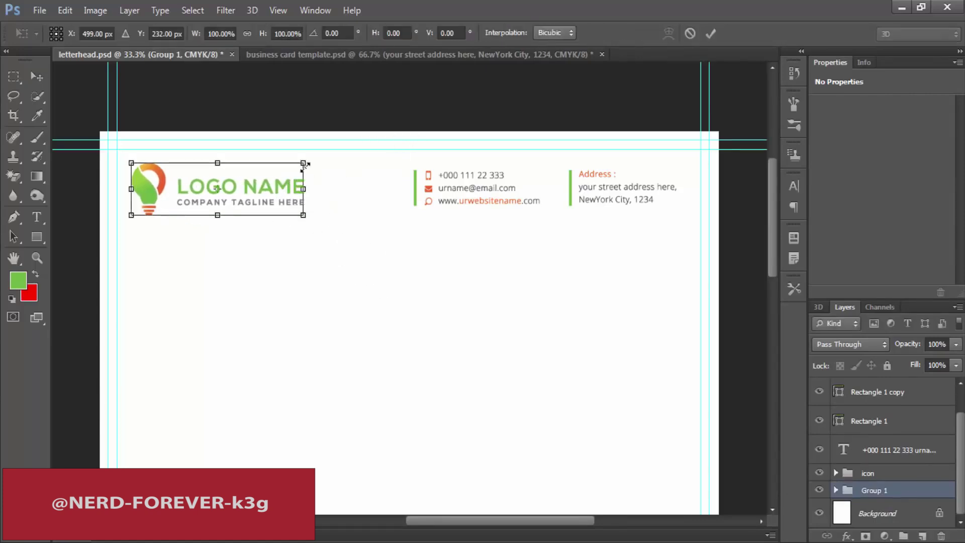
pyautogui.moveTo(308, 162); pyautogui.dragTo(309, 160)
pyautogui.press('Return')
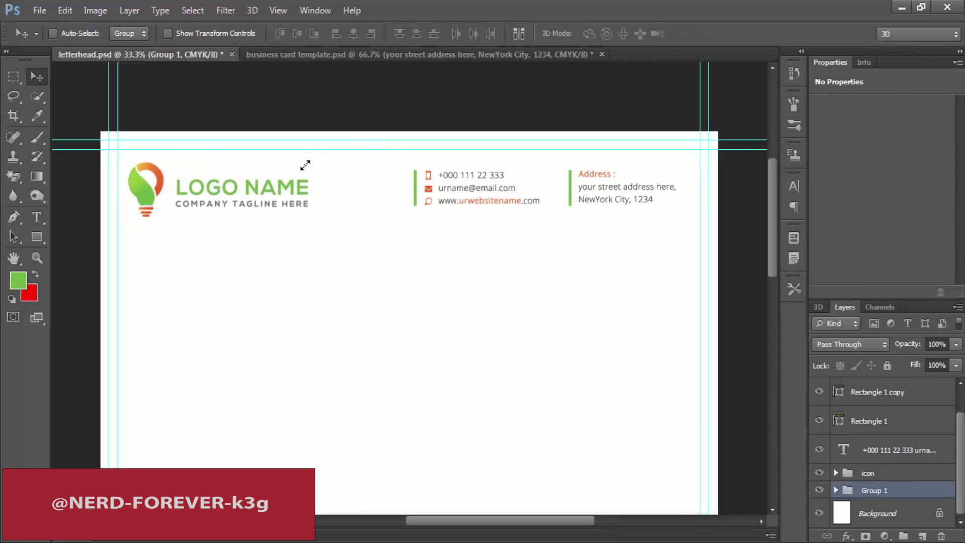
# Check the reference letterhead in Windows Photo Viewer, return to Photoshop, show the rulers and add a vertical guide at the logo's left edge.
pyautogui.hotkey('ctrl', '-')
pyautogui.moveTo(464, 345); pyautogui.dragTo(463, 288)
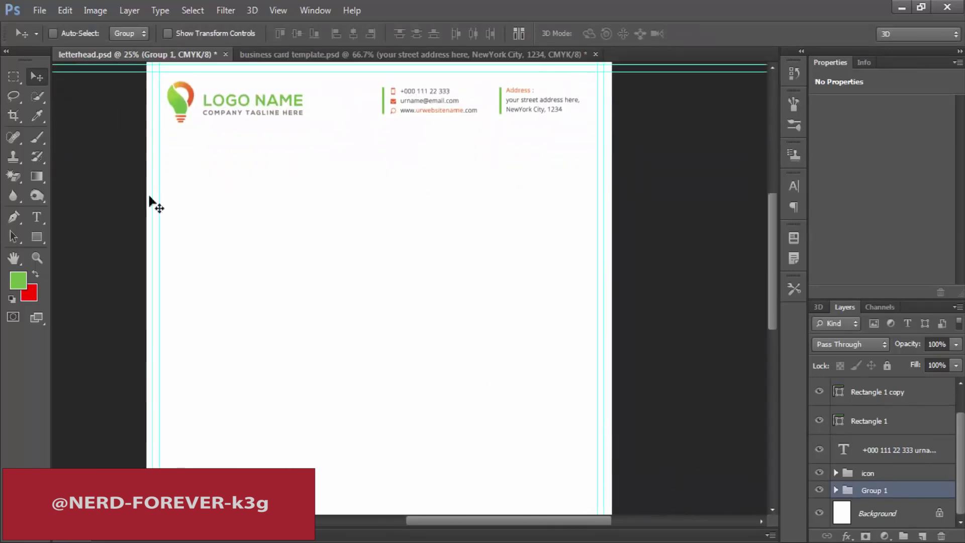
pyautogui.moveTo(365, 537)
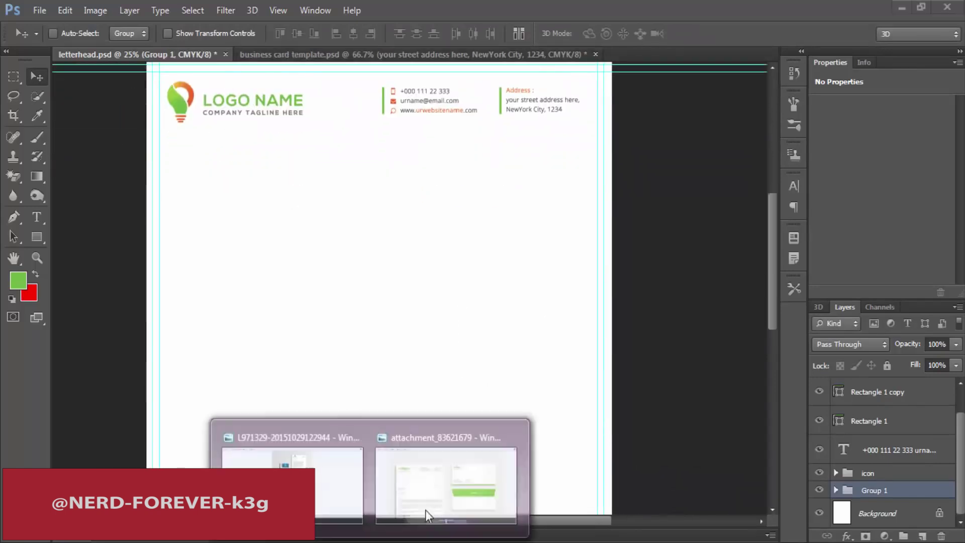
pyautogui.click(448, 483)
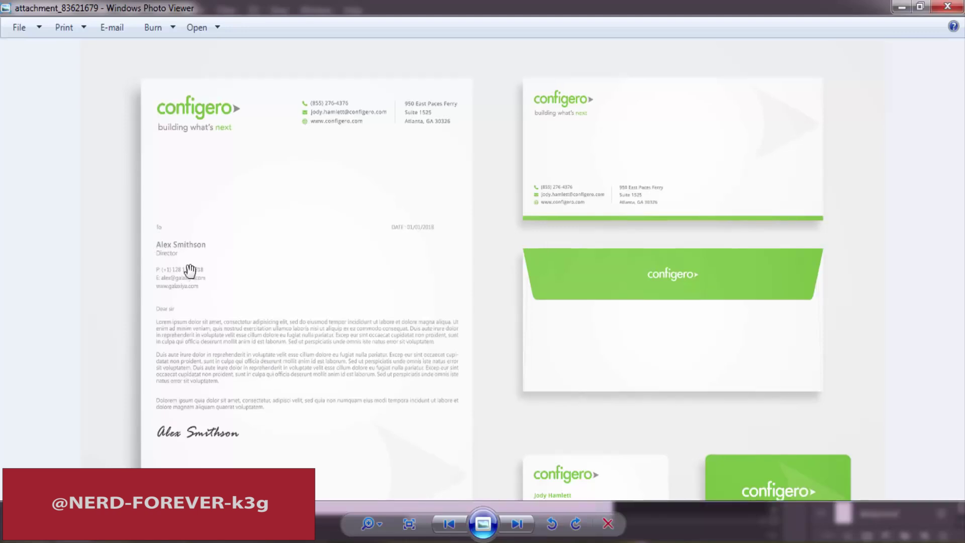
pyautogui.click(900, 8)
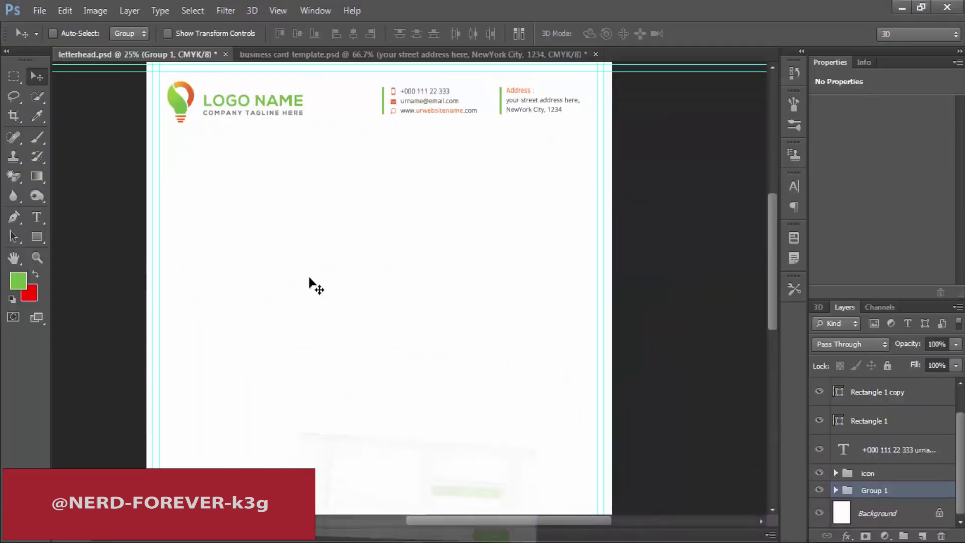
pyautogui.press('t')
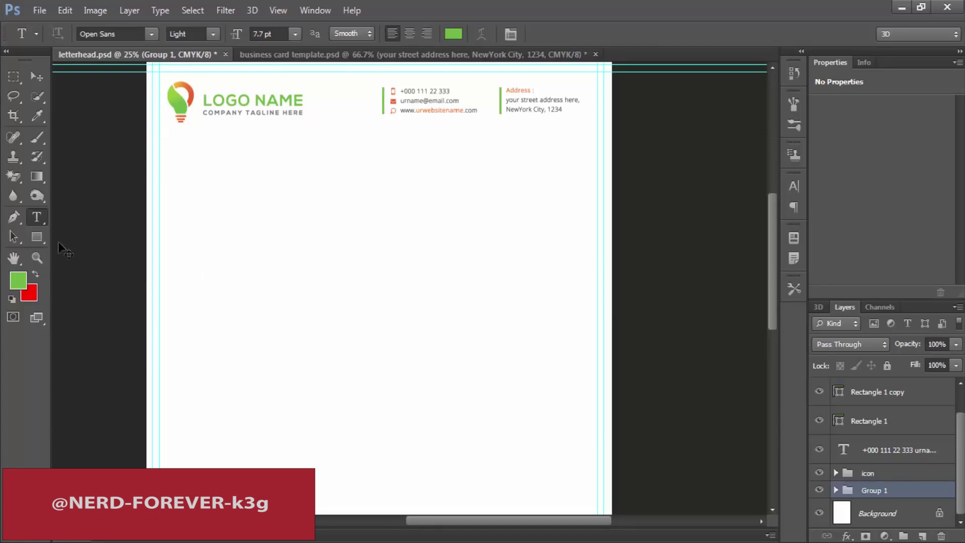
pyautogui.hotkey('ctrl', 'r')
pyautogui.press('v')
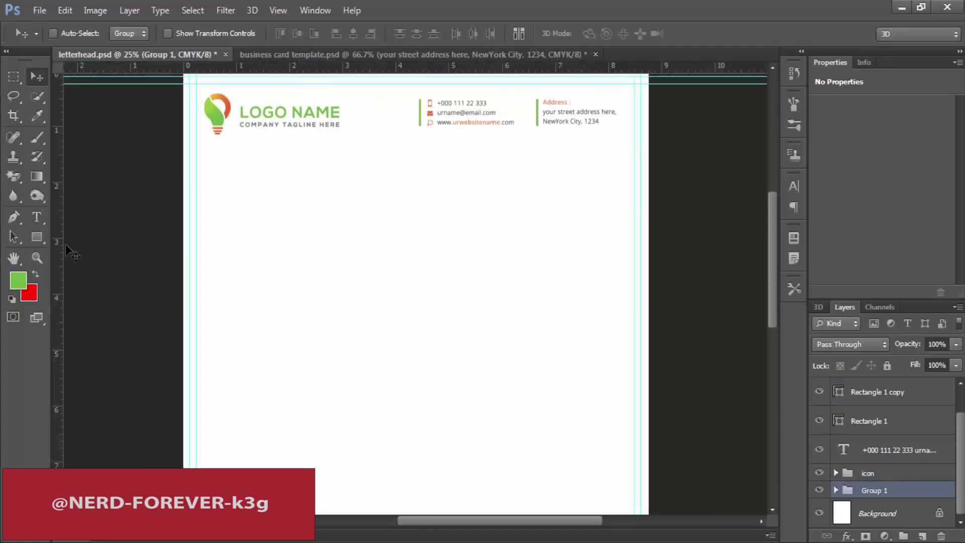
pyautogui.moveTo(58, 246); pyautogui.dragTo(203, 239)
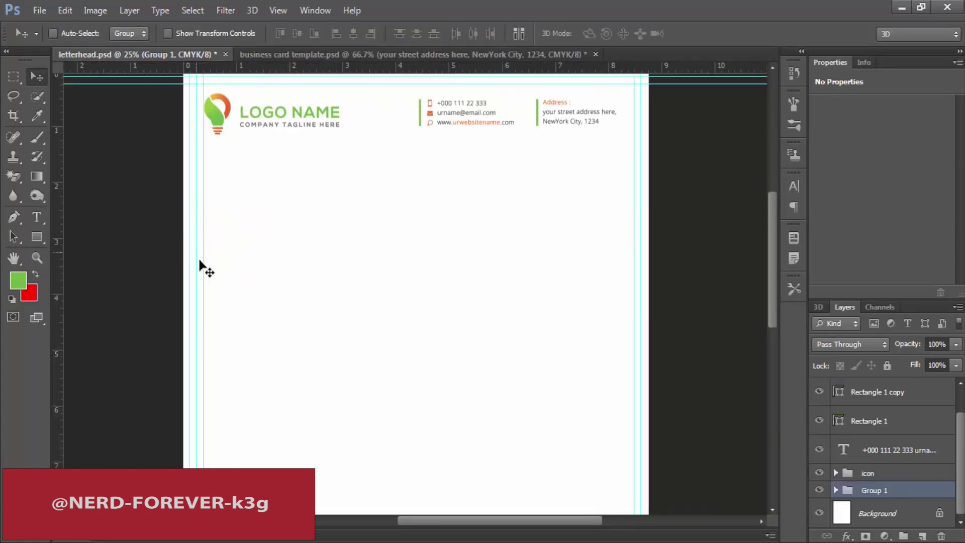
# Create a paragraph text box below the header, starting at the new guide, and fill it with Lorem Ipsum placeholder text.
pyautogui.click(36, 216)
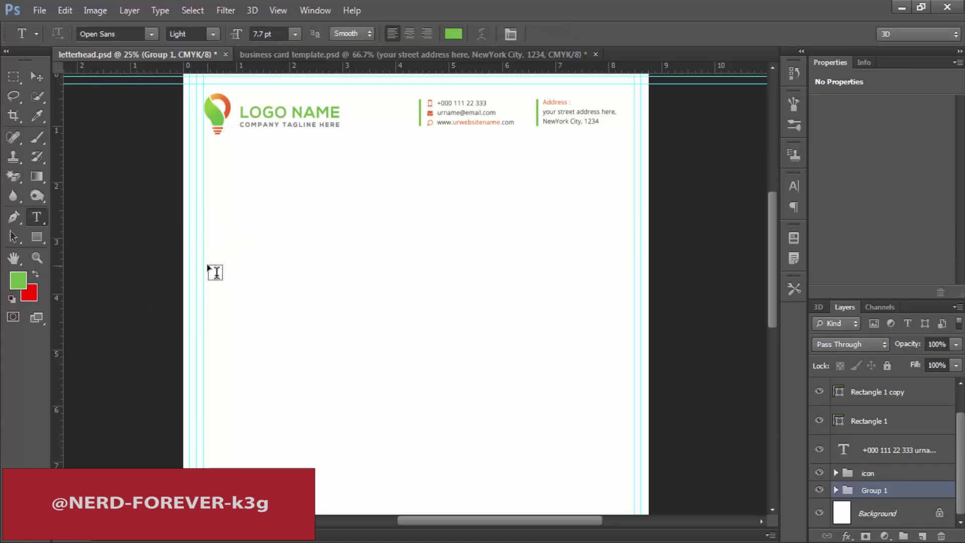
pyautogui.moveTo(203, 265); pyautogui.dragTo(617, 482)
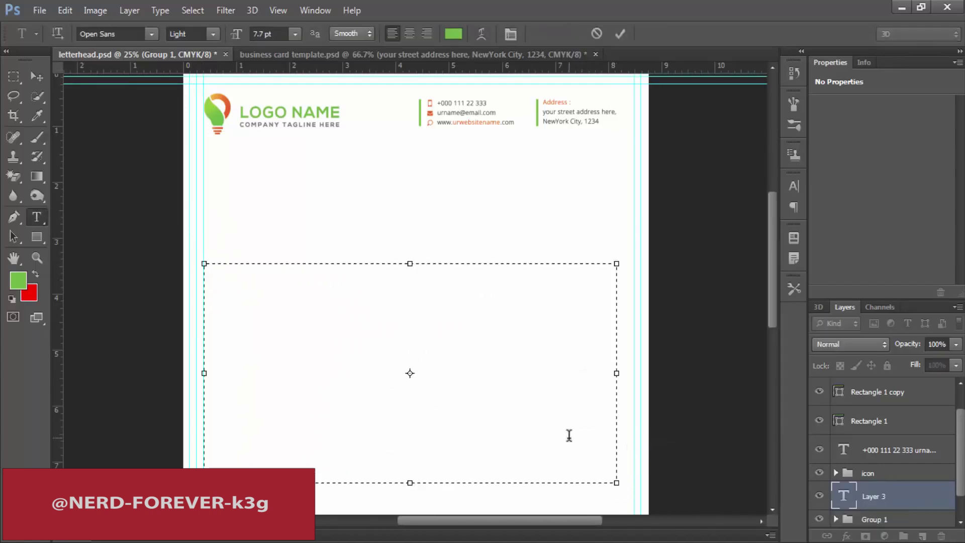
pyautogui.click(136, 11)
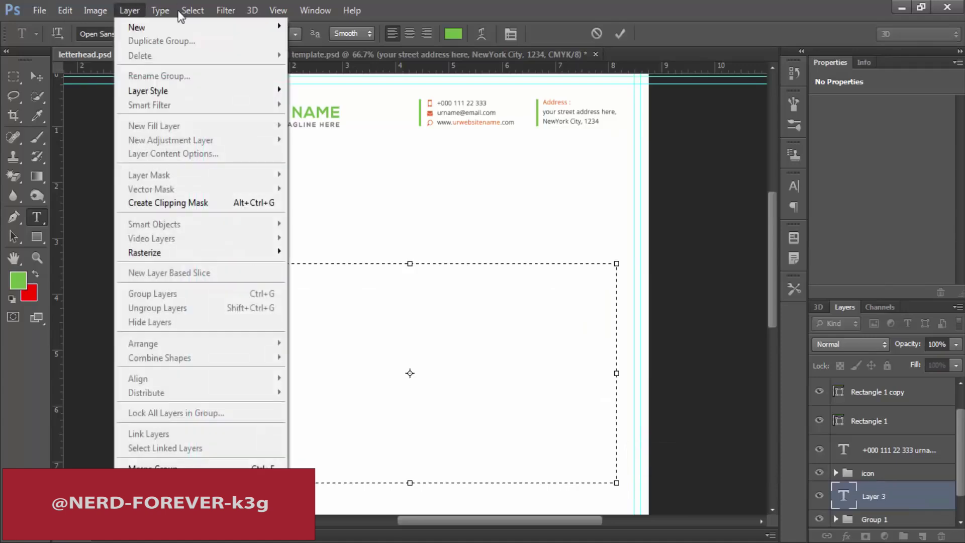
pyautogui.moveTo(164, 11)
pyautogui.click(211, 279)
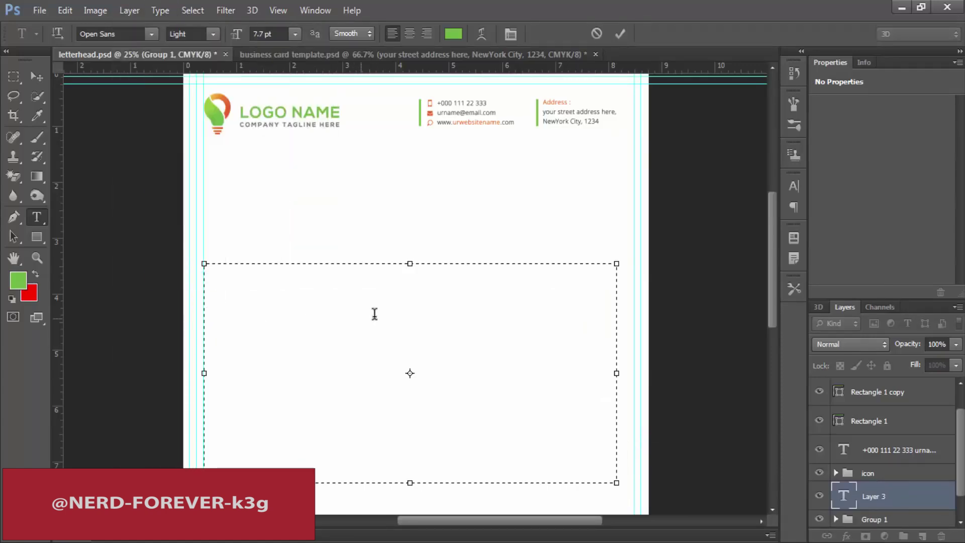
# Color the placeholder body text neutral grey 7f7f7f.
pyautogui.hotkey('ctrl', 'a')
pyautogui.click(454, 33)
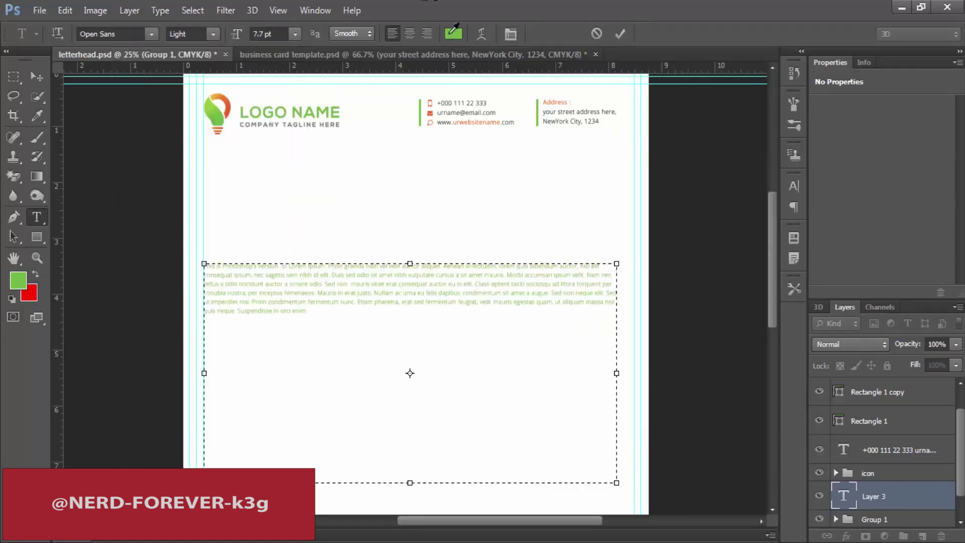
pyautogui.moveTo(639, 459)
pyautogui.mouseDown()
pyautogui.moveTo(599, 418)
pyautogui.moveTo(614, 405)
pyautogui.moveTo(610, 387)
pyautogui.mouseUp()
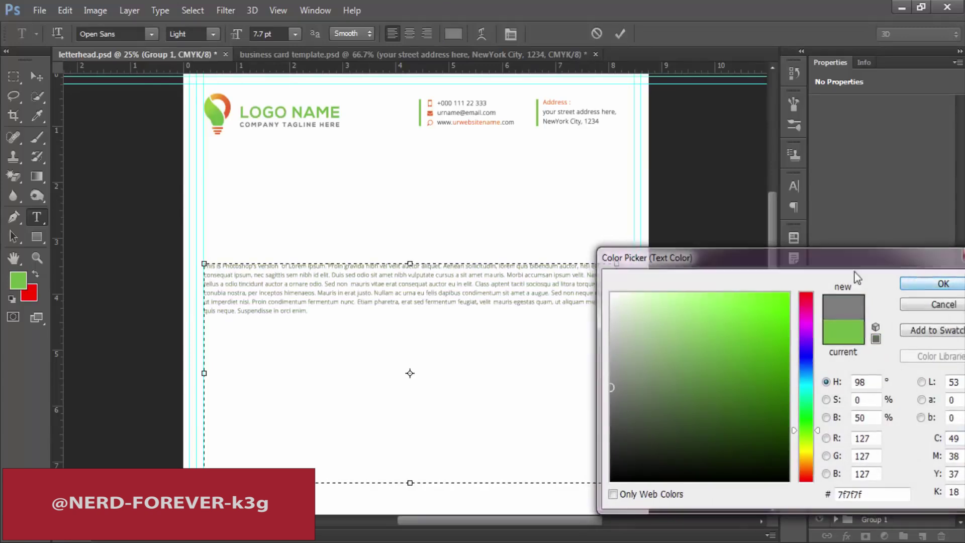
pyautogui.click(943, 284)
pyautogui.press('v')
# Repeat the placeholder paragraph to make three separated paragraphs and justify them with the last lines left-aligned.
pyautogui.press('t')
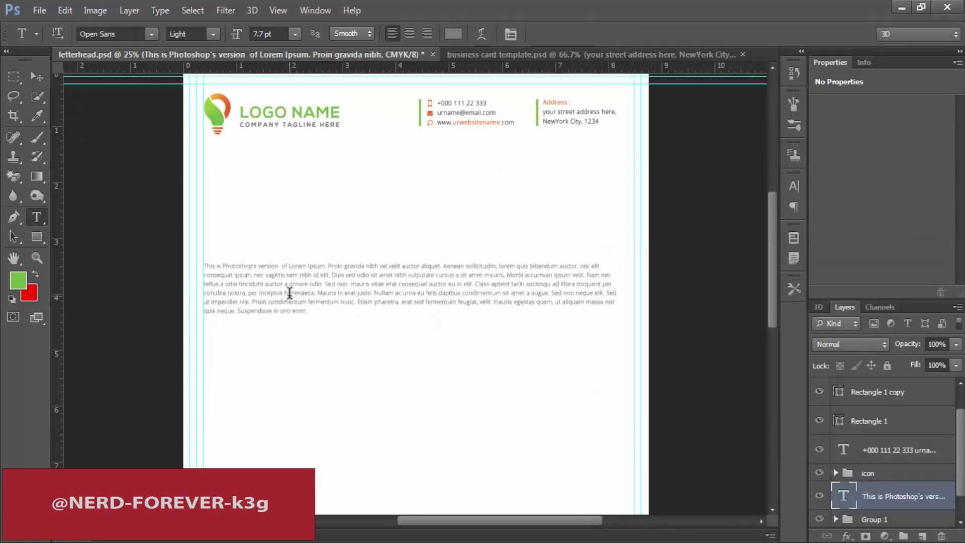
pyautogui.click(290, 293)
pyautogui.hotkey('ctrl', 'a')
pyautogui.click(339, 313)
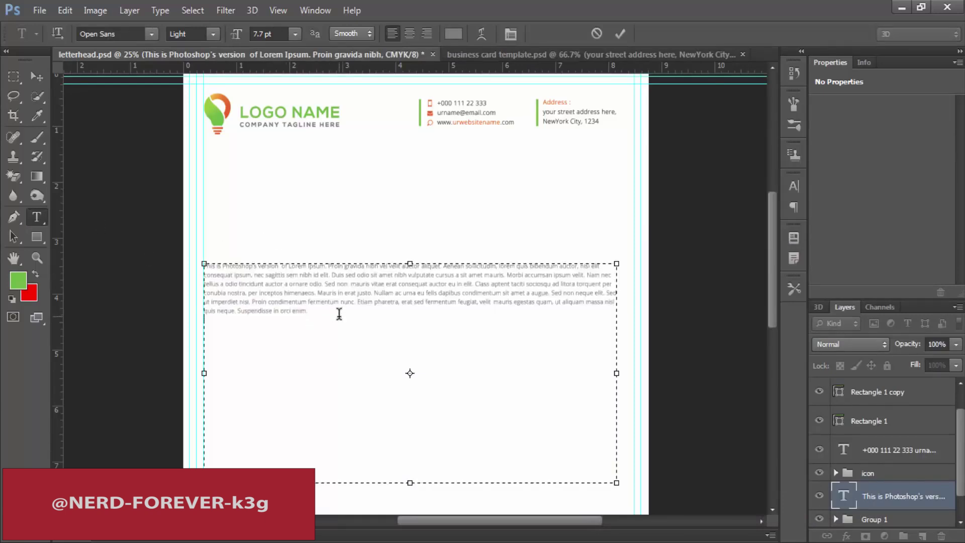
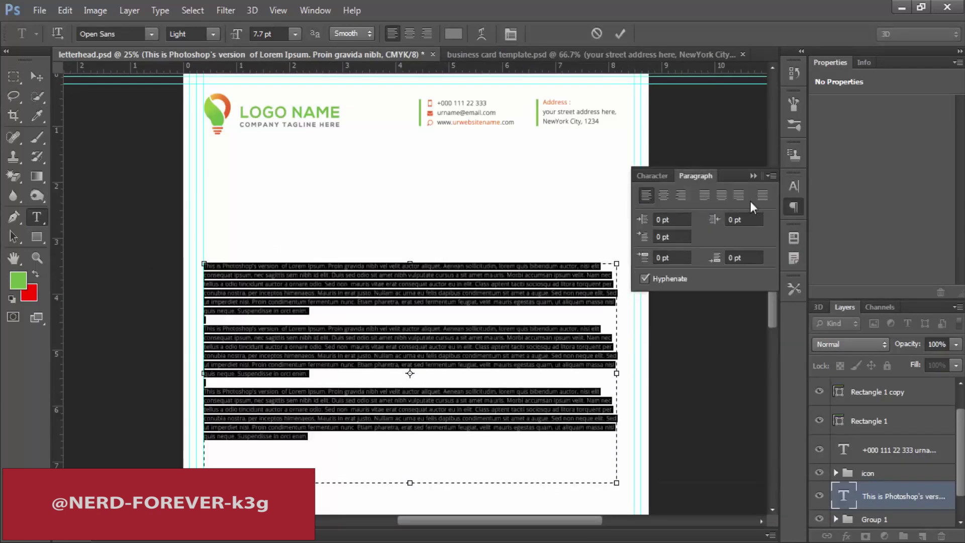
pyautogui.click(709, 195)
pyautogui.click(36, 76)
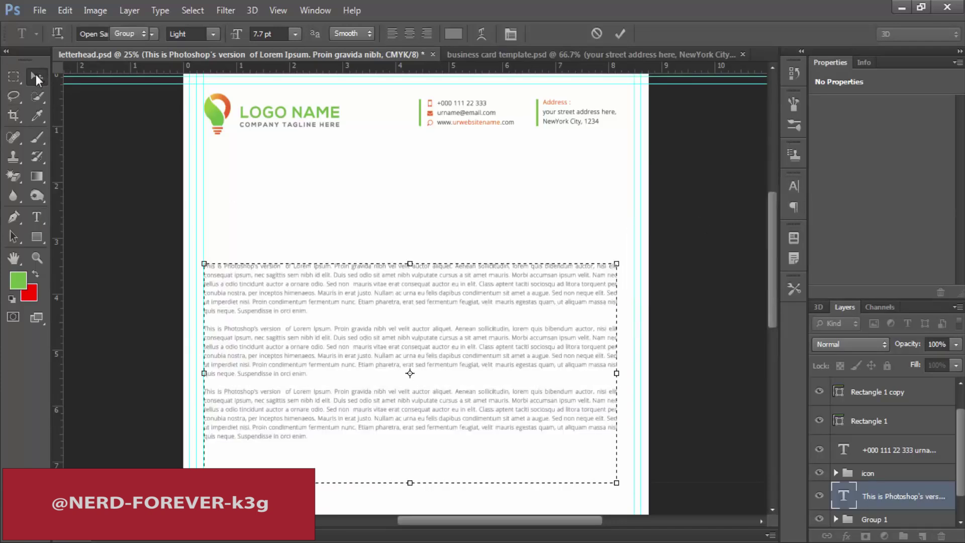
pyautogui.click(36, 73)
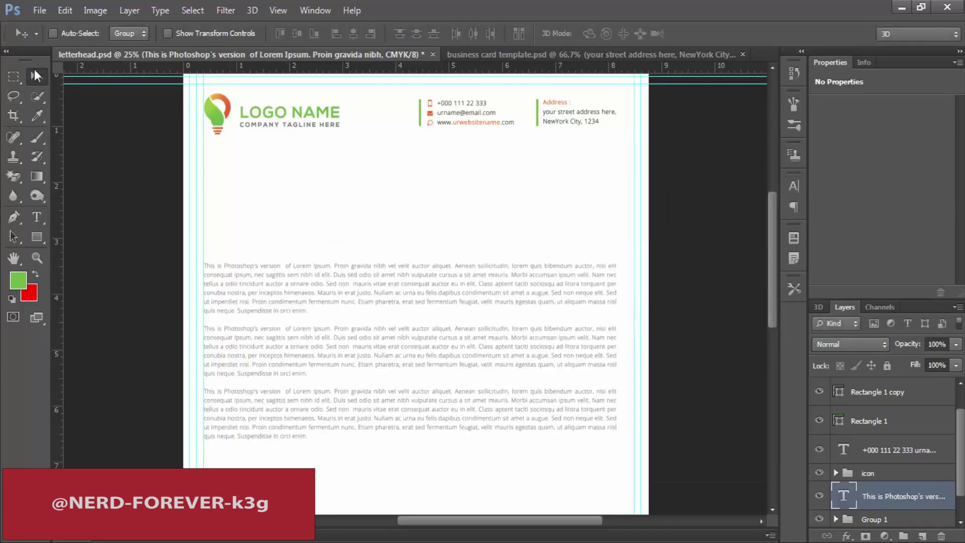
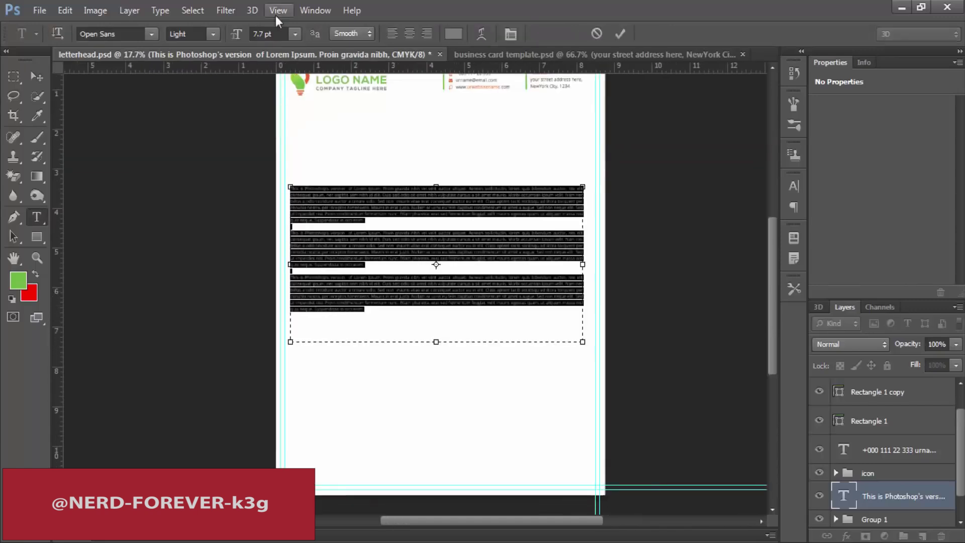
# Set the letterhead body text to a font size of 8 pt and a leading of 13 pt.
pyautogui.click(275, 37)
pyautogui.write('8')
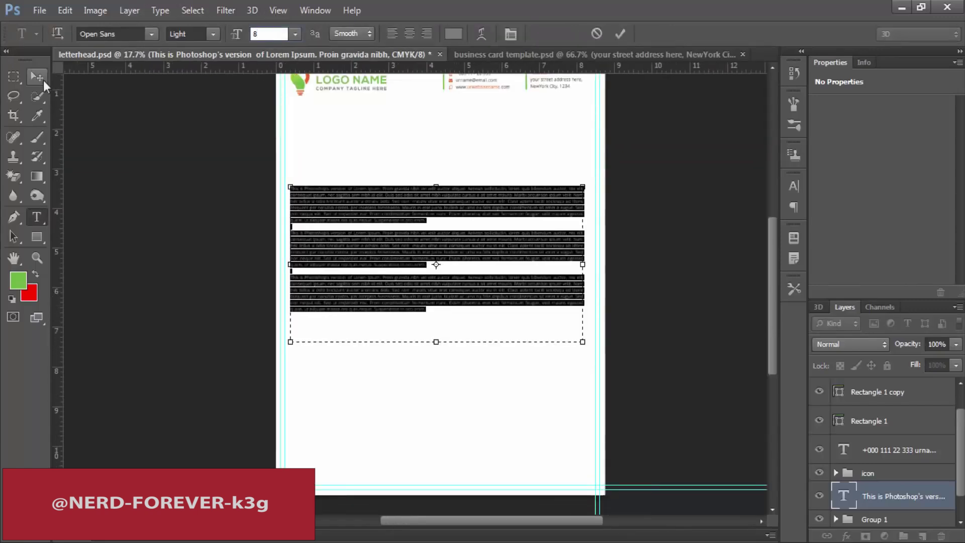
pyautogui.press('Return')
pyautogui.hotkey('ctrl', 't')
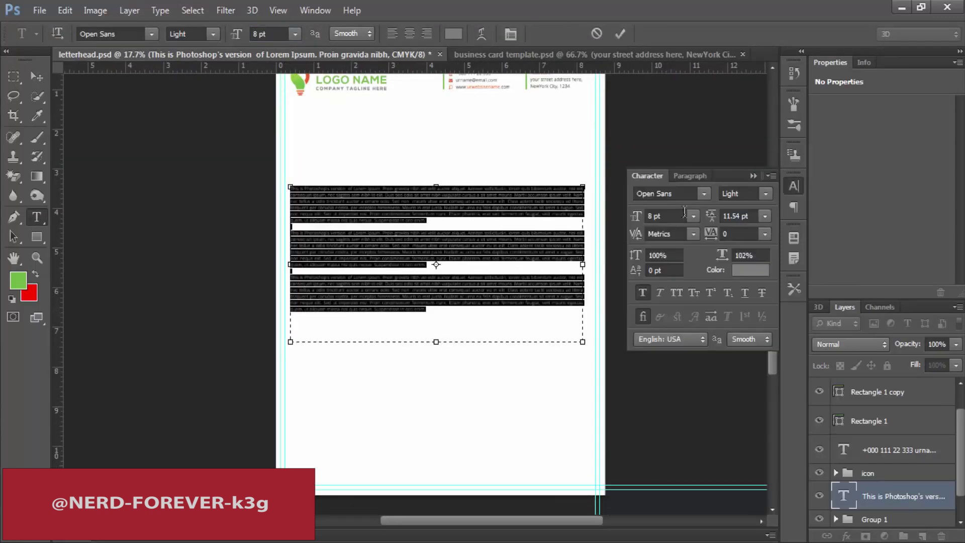
pyautogui.click(753, 216)
pyautogui.write('13')
pyautogui.press('Return')
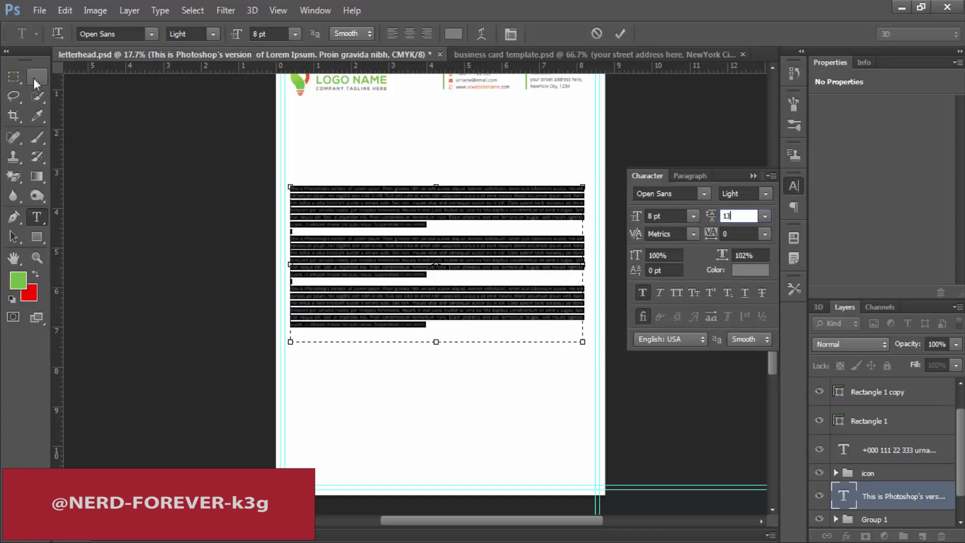
# Commit the letterhead body text and recolor it to the darker gray 6d6d6d.
pyautogui.hotkey('ctrl', 'Return')
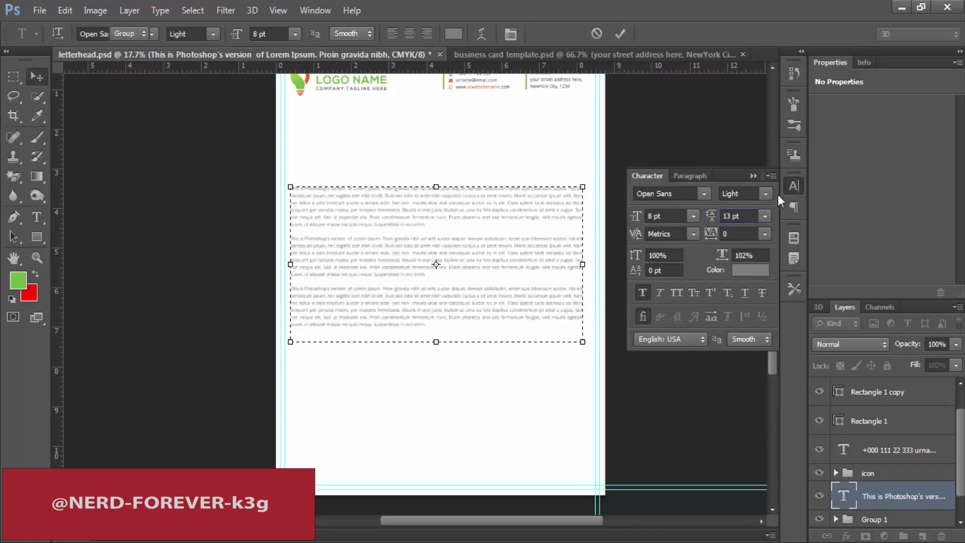
pyautogui.click(793, 186)
pyautogui.moveTo(502, 259); pyautogui.dragTo(445, 437)
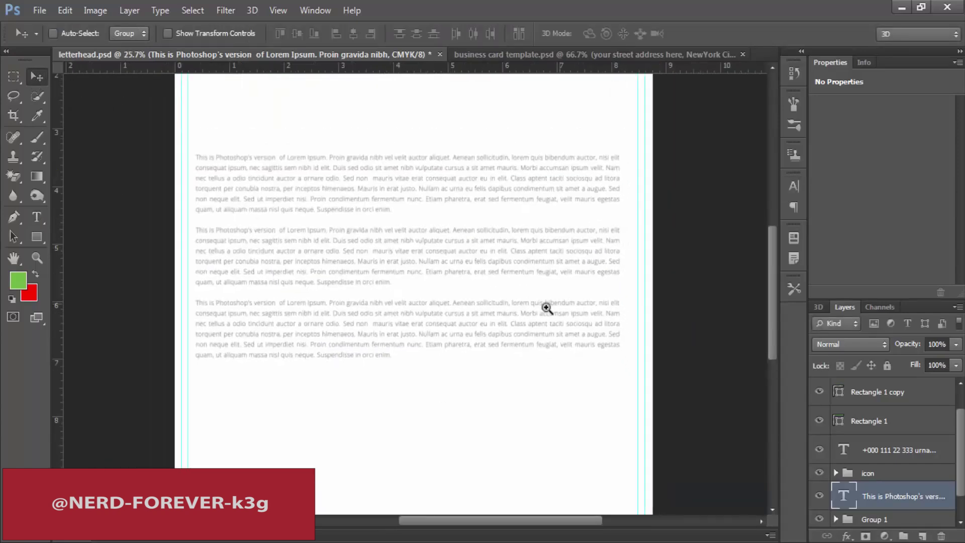
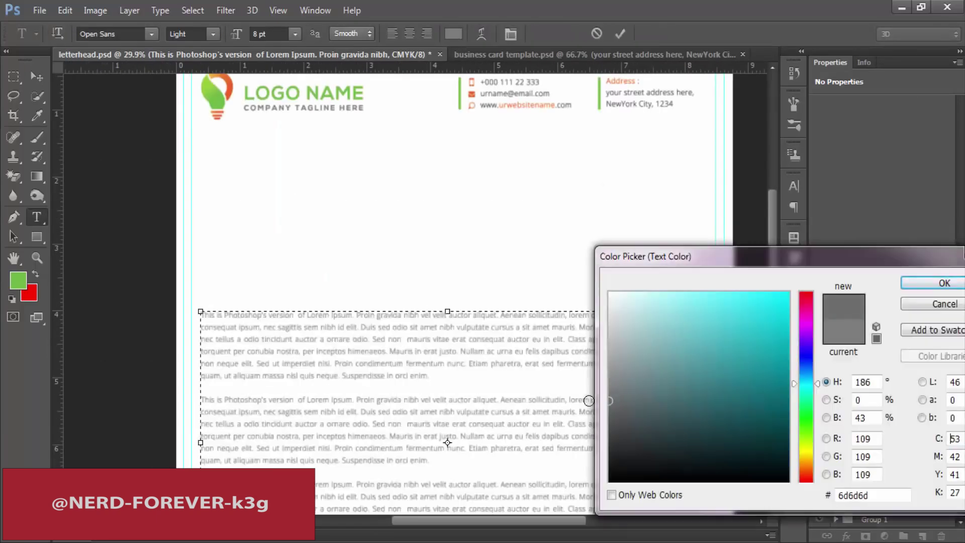
pyautogui.click(959, 283)
pyautogui.hotkey('ctrl', 'Return')
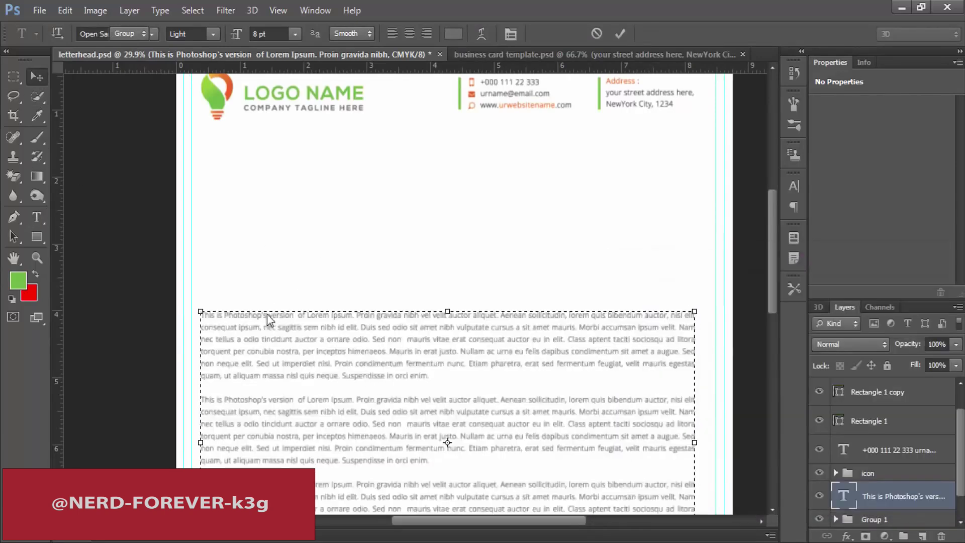
# Add a "Dear" greeting with the recipient's first name above the body text, in Open Sans ExtraBold at 36 pt.
pyautogui.press('t')
pyautogui.click(254, 273)
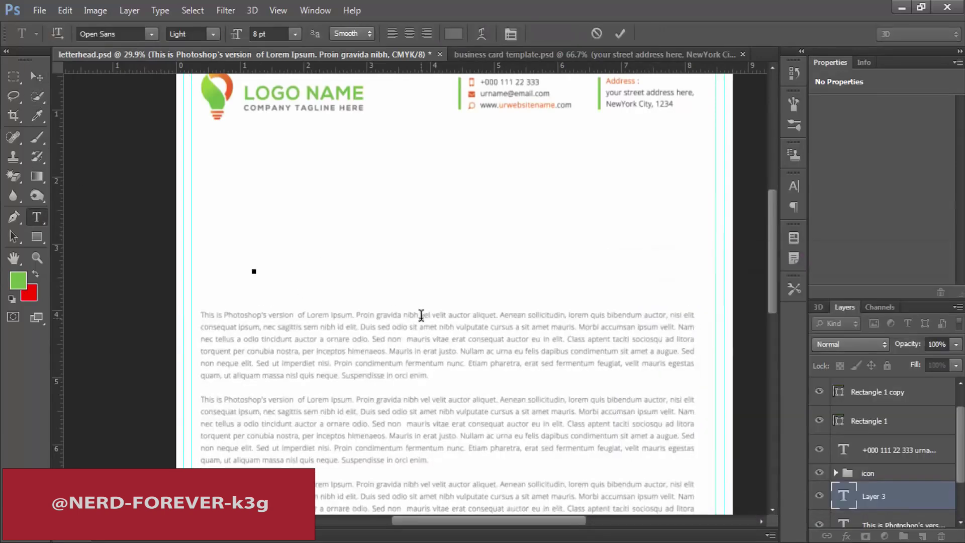
pyautogui.write('Dear Michel')
pyautogui.hotkey('ctrl', 'a')
pyautogui.click(295, 34)
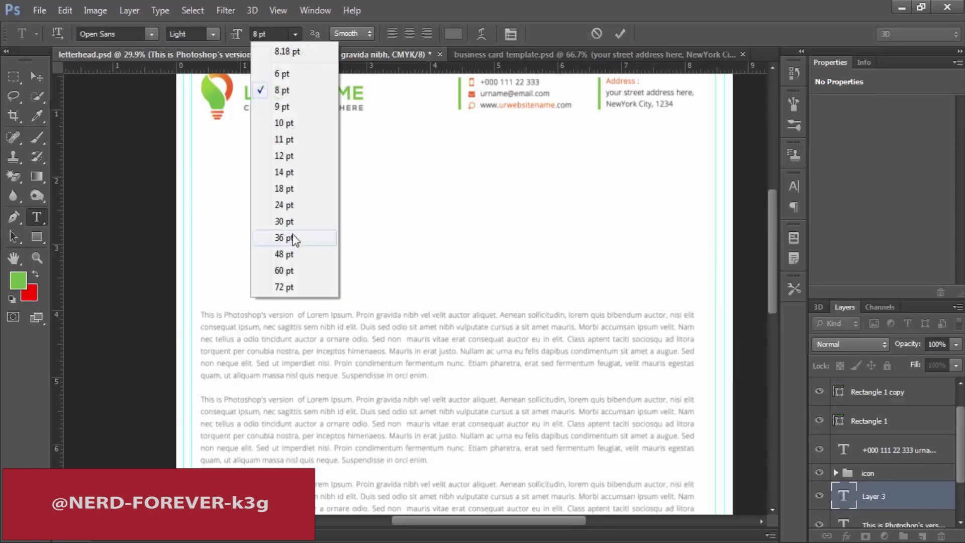
pyautogui.click(288, 239)
pyautogui.click(213, 34)
pyautogui.click(217, 144)
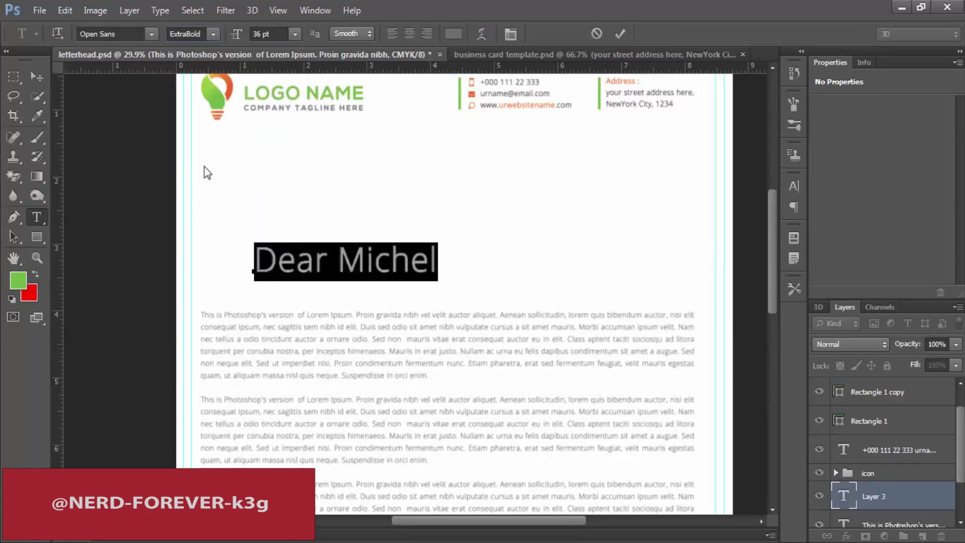
# Scale the greeting down slightly and place it above the first paragraph, flush with the body text's left edge.
pyautogui.click(37, 75)
pyautogui.hotkey('ctrl', 't')
pyautogui.moveTo(430, 249); pyautogui.dragTo(417, 254)
pyautogui.press('Return')
pyautogui.moveTo(402, 307); pyautogui.dragTo(342, 318)
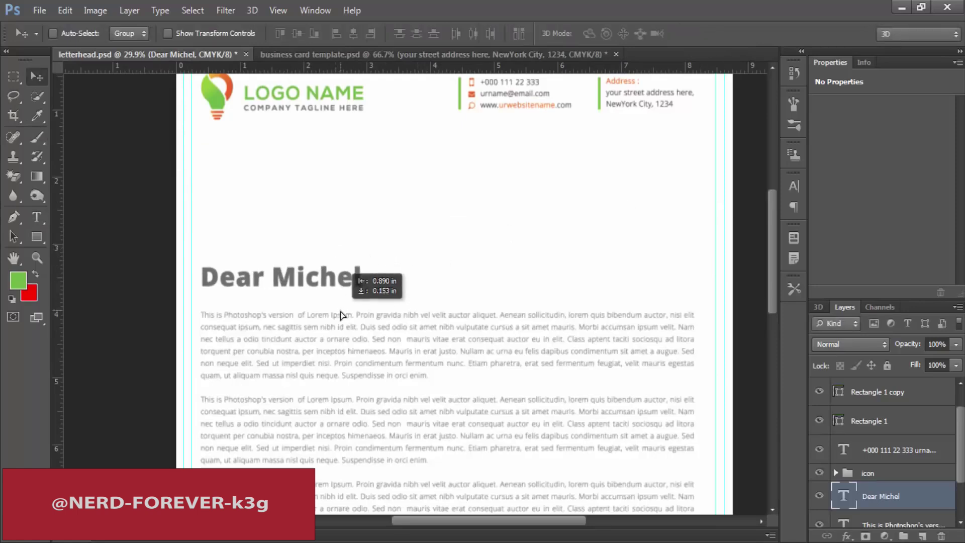
# Shrink the greeting to about 22 pt, realign it with the body text's left edge and nudge it up slightly.
pyautogui.press('t')
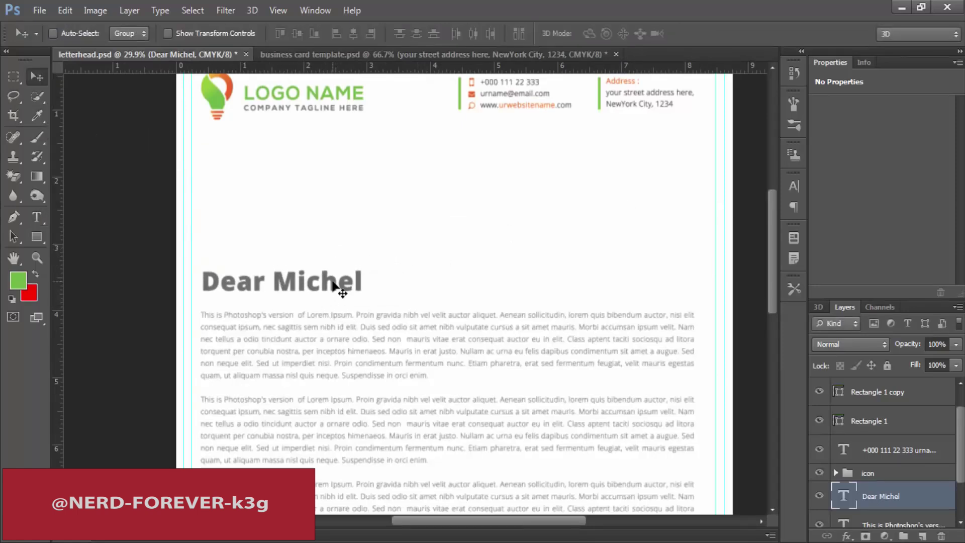
pyautogui.hotkey('ctrl', 't')
pyautogui.moveTo(357, 272); pyautogui.dragTo(297, 306)
pyautogui.press('Return')
pyautogui.hotkey('ctrl', 't')
pyautogui.press('Return')
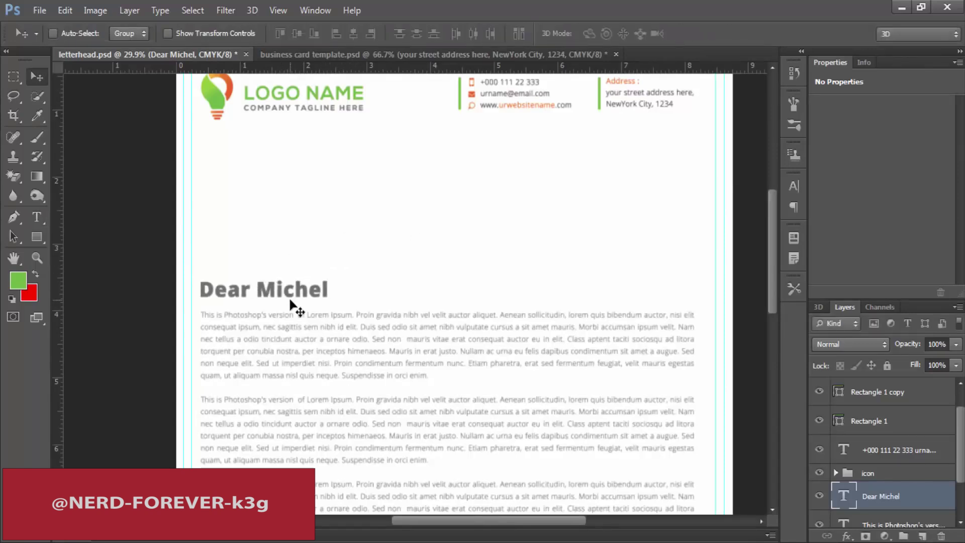
pyautogui.hotkey('shift', 'Up')
pyautogui.hotkey('shift', 'Up')
pyautogui.hotkey('shift', 'Up')
# Set the greeting in all caps and enlarge it slightly.
pyautogui.press('t')
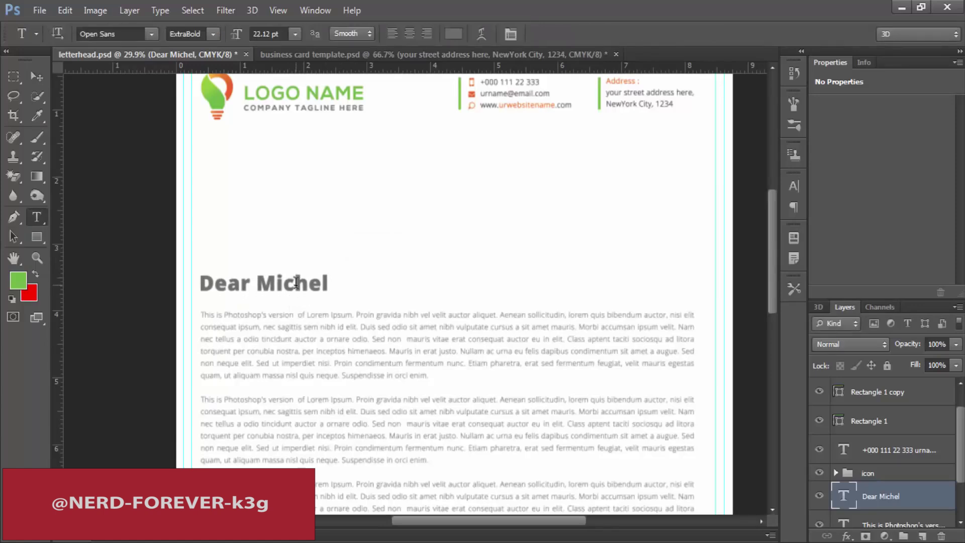
pyautogui.press('Return')
pyautogui.hotkey('ctrl', 't')
pyautogui.click(678, 292)
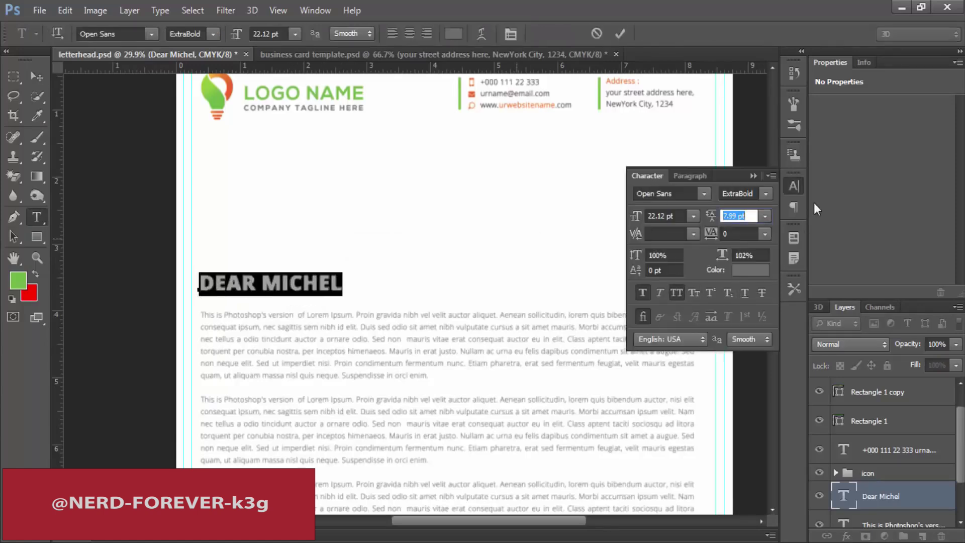
pyautogui.hotkey('ctrl', 't')
pyautogui.click(36, 77)
pyautogui.hotkey('ctrl', 't')
pyautogui.moveTo(341, 272); pyautogui.dragTo(351, 272)
pyautogui.press('Return')
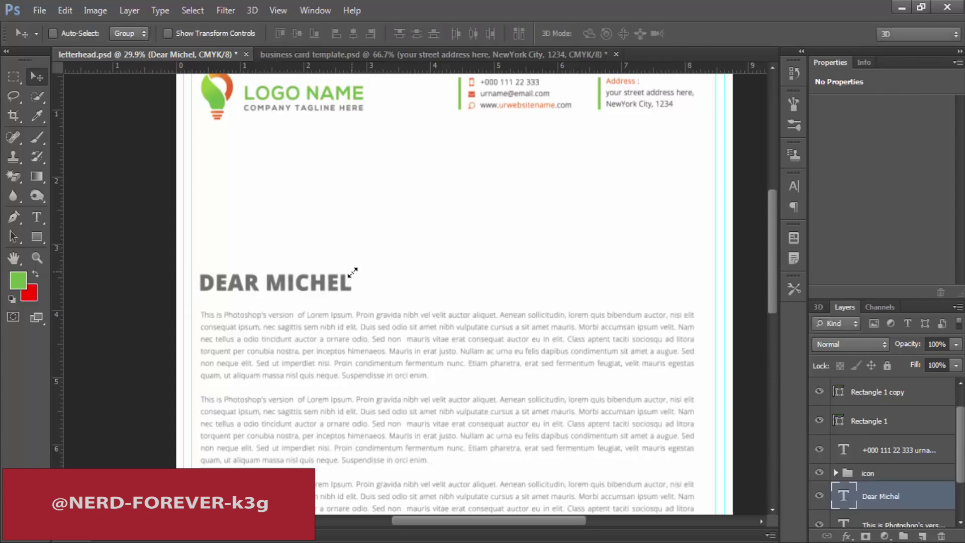
# Duplicate the header address text down to the greeting's level and replace its wording with "Date : 01 / 01 /2018".
pyautogui.press('t')
pyautogui.moveTo(628, 96); pyautogui.dragTo(631, 290)
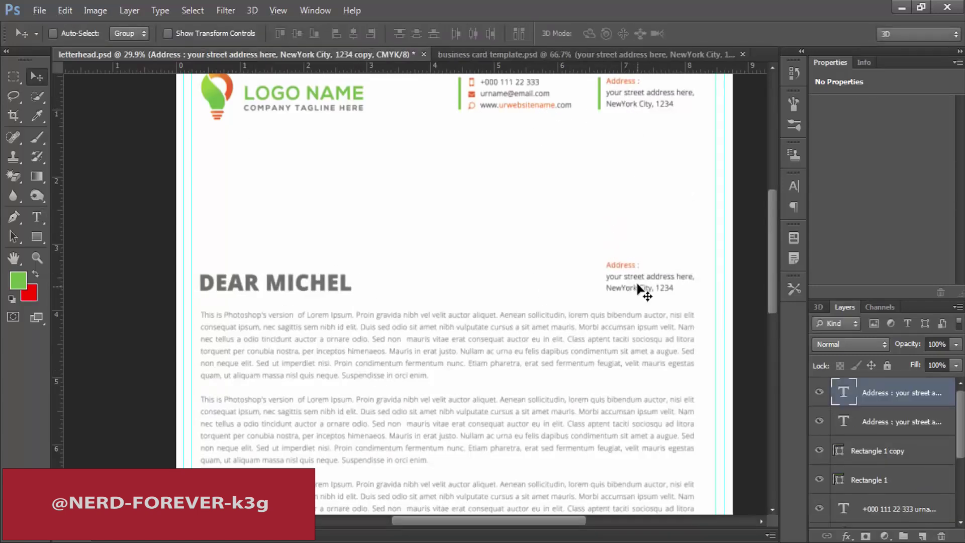
pyautogui.hotkey('ctrl', 'a')
pyautogui.write('Date')
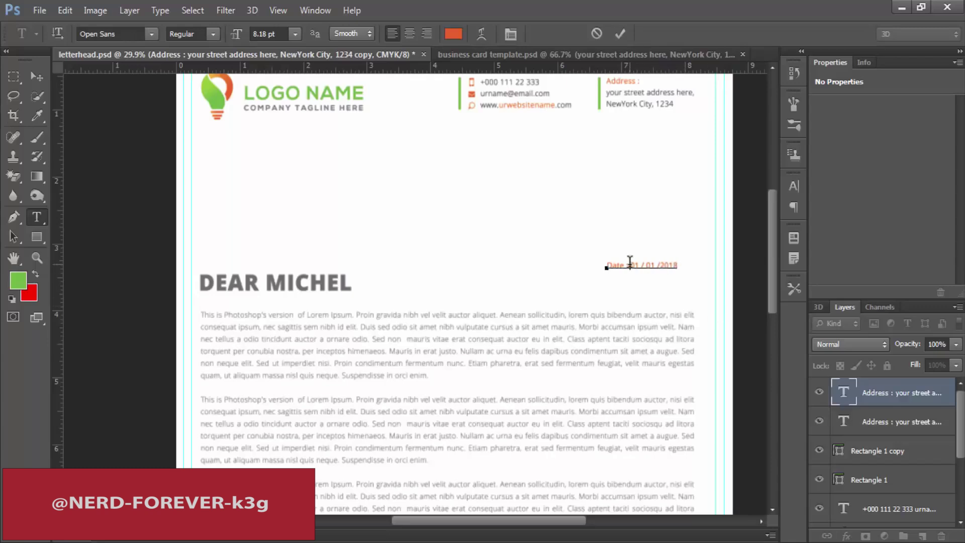
# Color the date text near-black 191919 and set its font style to Light.
pyautogui.tripleClick(630, 262)
pyautogui.click(454, 34)
pyautogui.click(318, 276)
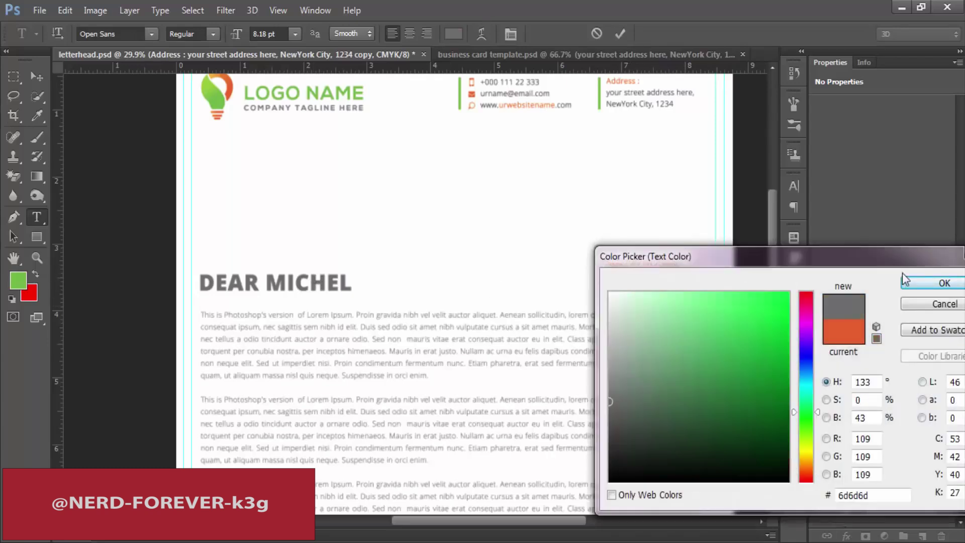
pyautogui.click(904, 278)
pyautogui.click(37, 76)
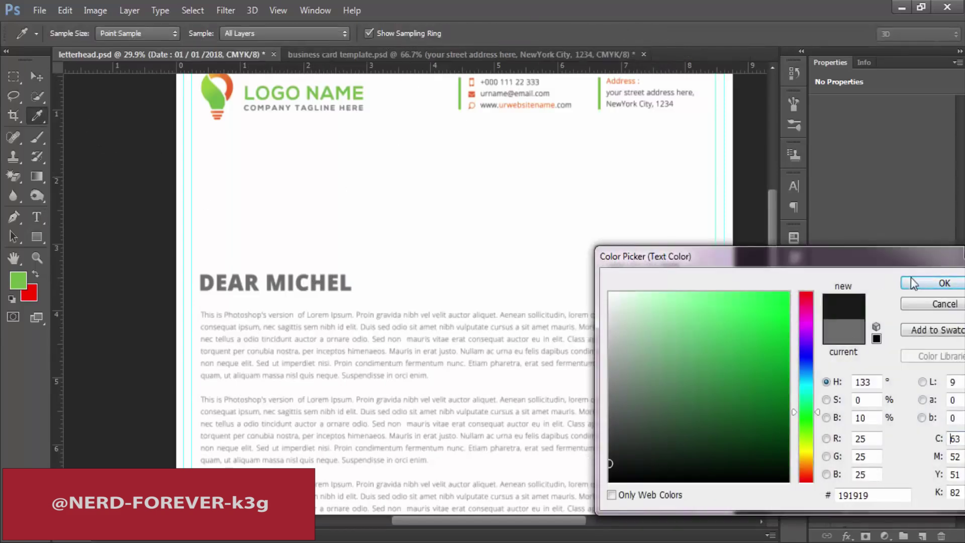
pyautogui.click(912, 282)
pyautogui.click(212, 34)
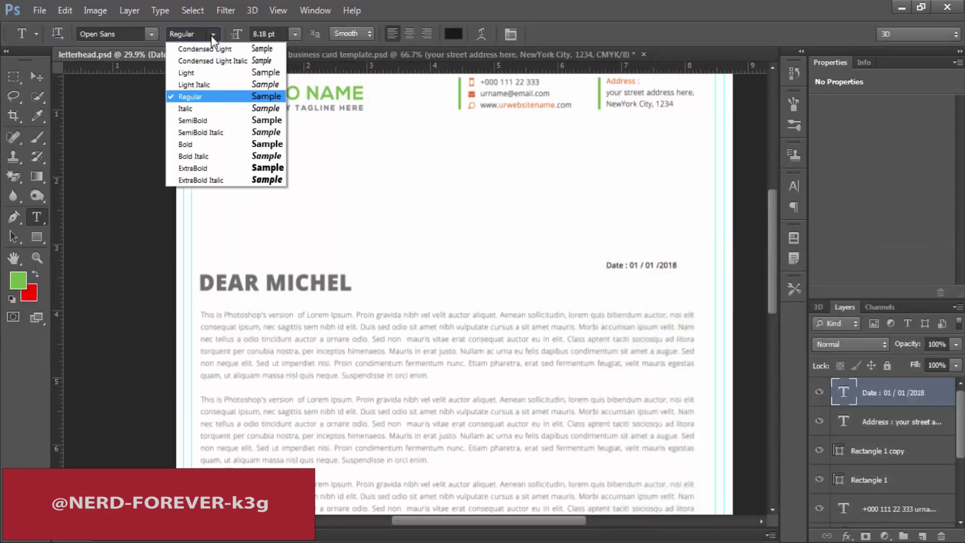
pyautogui.click(203, 71)
# Align the date with the body text's right edge, level with the greeting.
pyautogui.click(36, 75)
pyautogui.moveTo(657, 266); pyautogui.dragTo(674, 284)
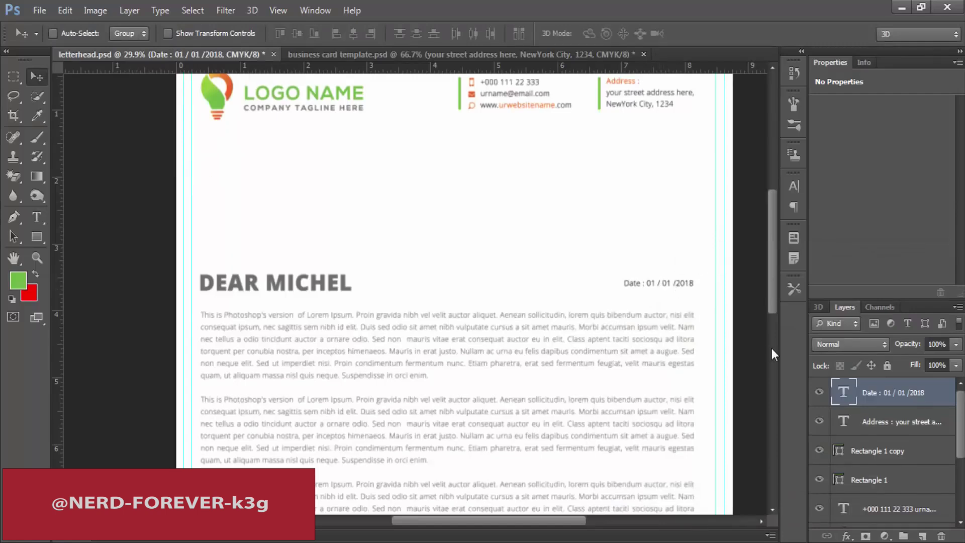
pyautogui.press('Down')
pyautogui.press('Left')
# Select all content layers above the background and shift them right to center the layout between the margin guides.
pyautogui.hotkey('ctrl', '-')
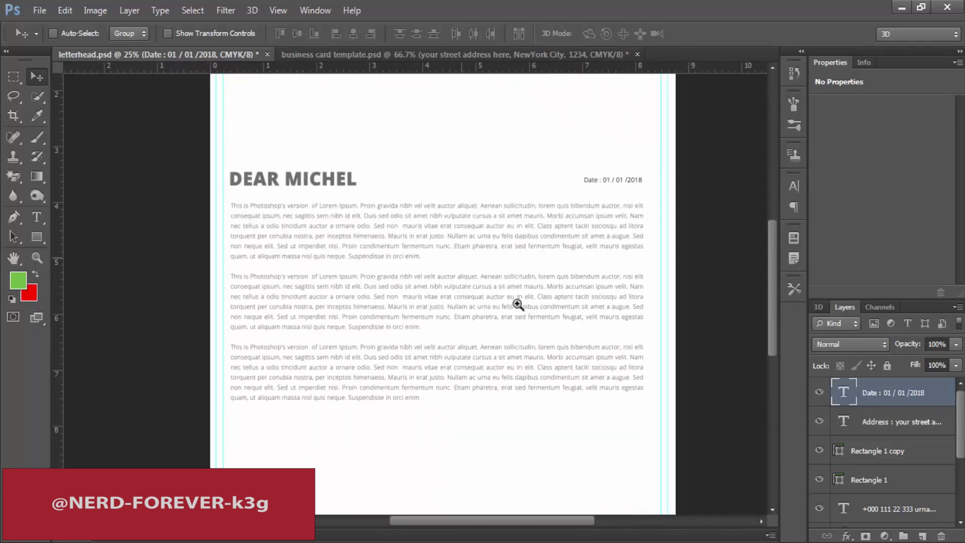
pyautogui.moveTo(517, 301); pyautogui.dragTo(467, 303)
pyautogui.scroll(-3, 899, 415)
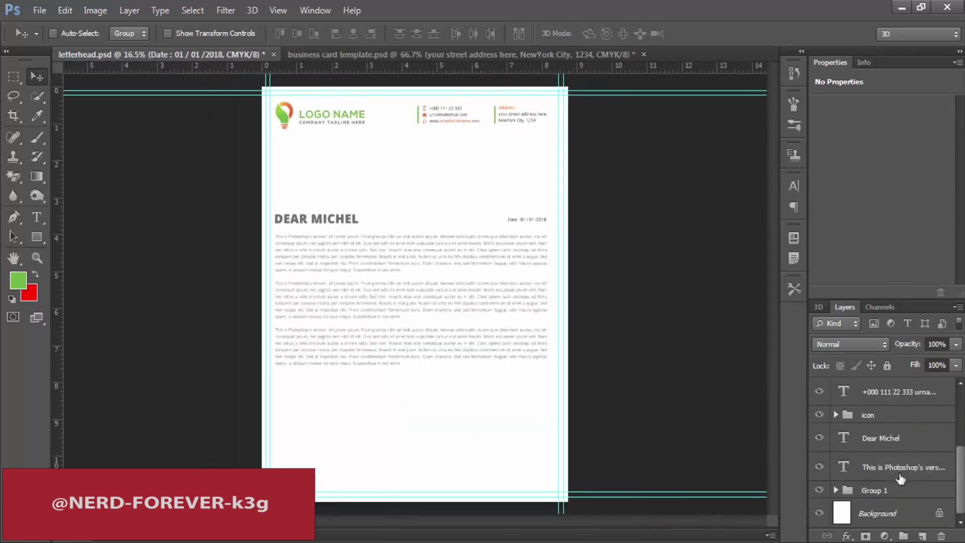
pyautogui.keyDown('shift'); pyautogui.click(899, 475); pyautogui.keyUp('shift')
pyautogui.keyDown('shift'); pyautogui.click(866, 493); pyautogui.keyUp('shift')
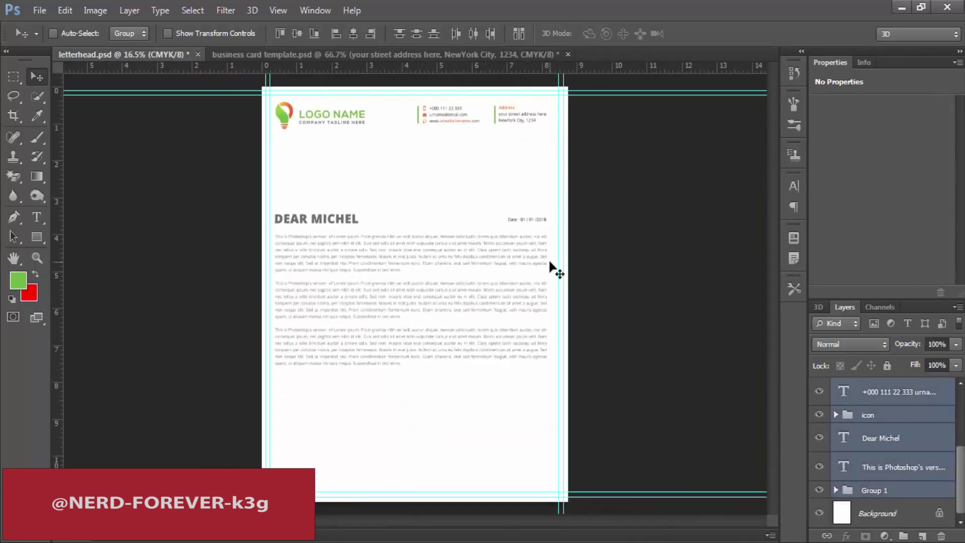
pyautogui.hotkey('shift', 'Right')
pyautogui.hotkey('shift', 'Right')
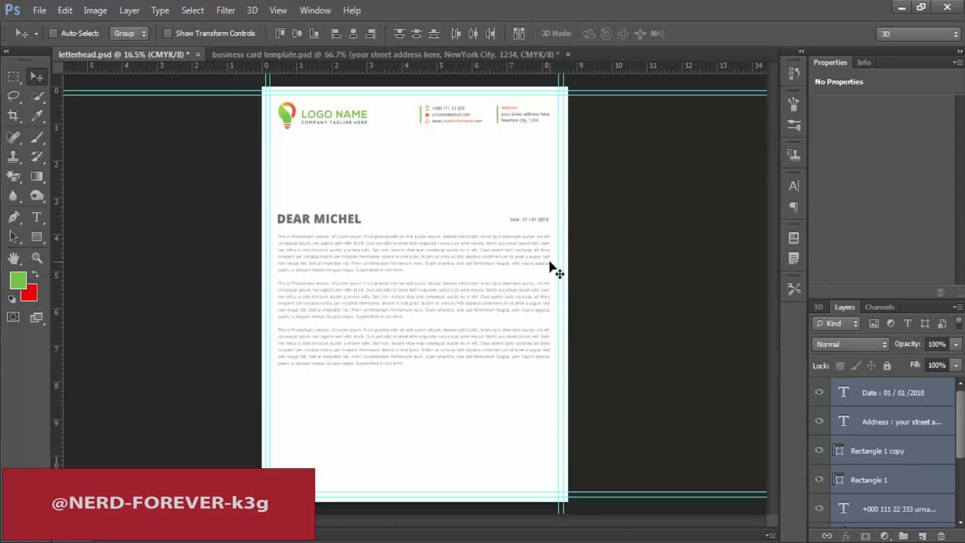
pyautogui.hotkey('shift', 'Right')
pyautogui.hotkey('shift', 'Right')
# Open the signature .jpg image and place the signature on the letterhead below the last paragraph, flush left with the text.
pyautogui.moveTo(485, 332); pyautogui.dragTo(502, 333)
pyautogui.scroll(-5, 411, 411)
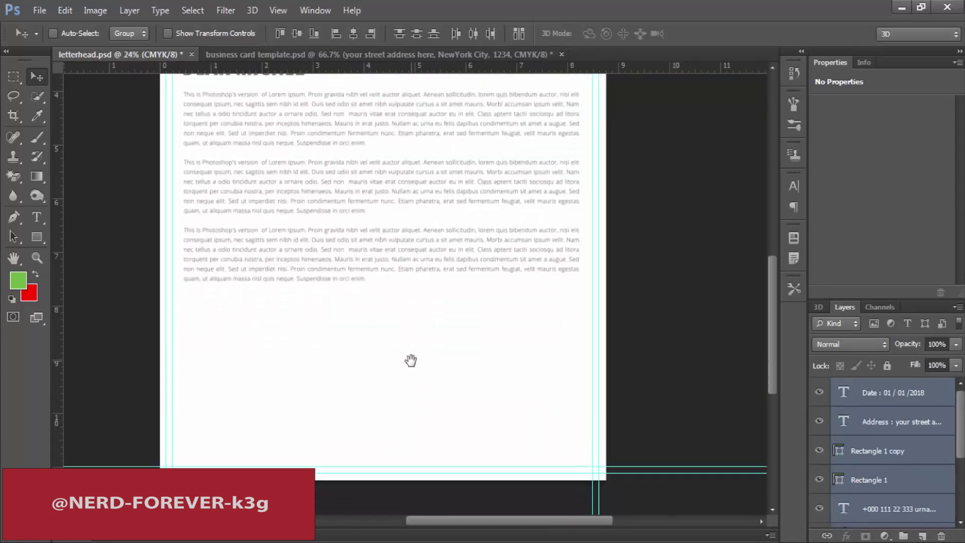
pyautogui.hotkey('ctrl', 'o')
pyautogui.doubleClick(522, 269)
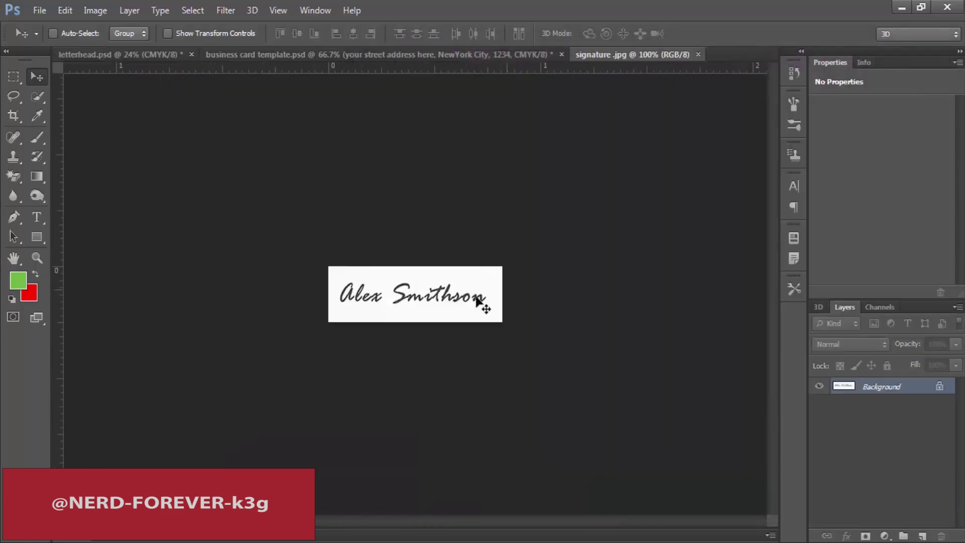
pyautogui.moveTo(476, 300)
pyautogui.mouseDown()
pyautogui.moveTo(267, 95)
pyautogui.moveTo(131, 60)
pyautogui.moveTo(326, 369)
pyautogui.moveTo(318, 323)
pyautogui.moveTo(323, 336)
pyautogui.moveTo(312, 330)
pyautogui.moveTo(328, 323)
pyautogui.mouseUp()
pyautogui.hotkey('ctrl', 't')
pyautogui.press('Return')
pyautogui.moveTo(301, 356); pyautogui.dragTo(285, 351)
pyautogui.moveTo(388, 400); pyautogui.dragTo(378, 360)
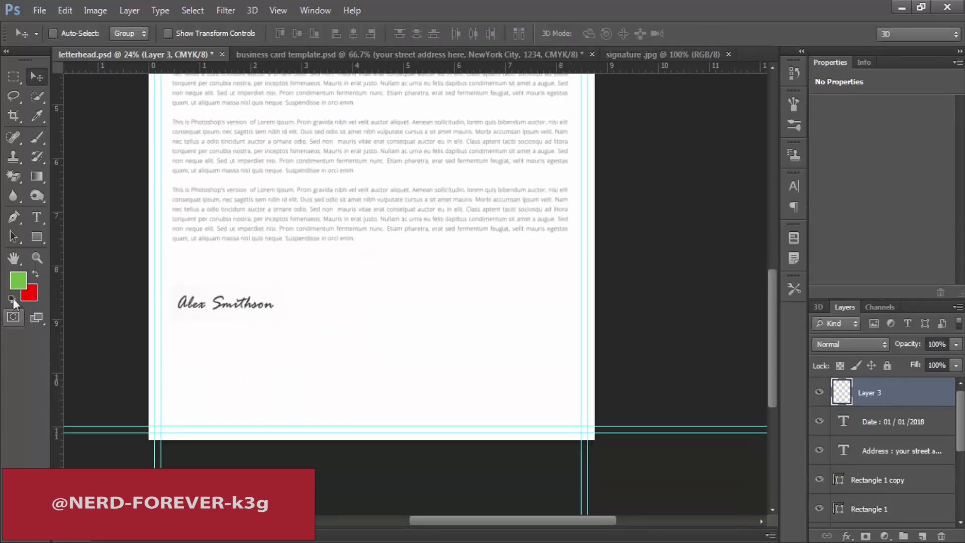
pyautogui.click(37, 237)
pyautogui.moveTo(146, 445); pyautogui.dragTo(602, 403)
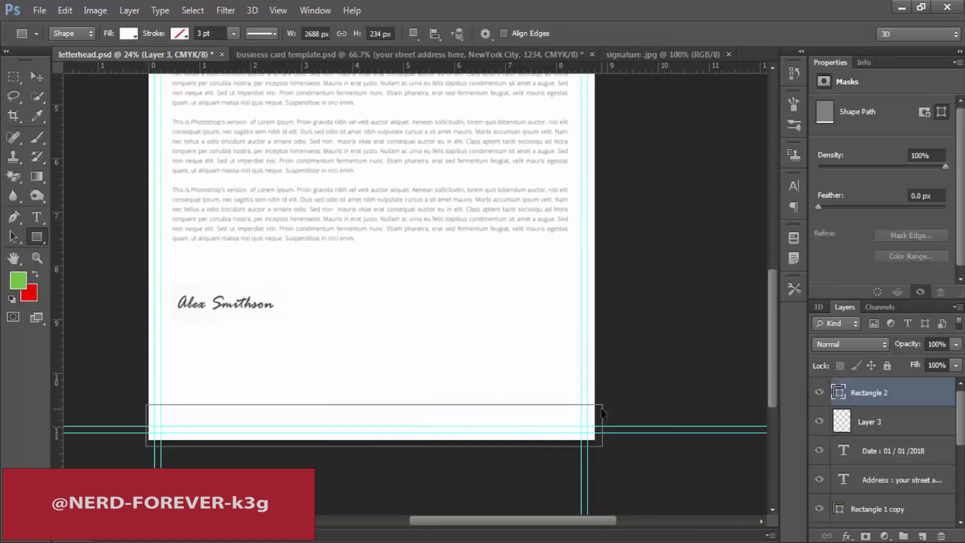
pyautogui.hotkey('ctrl', 'z')
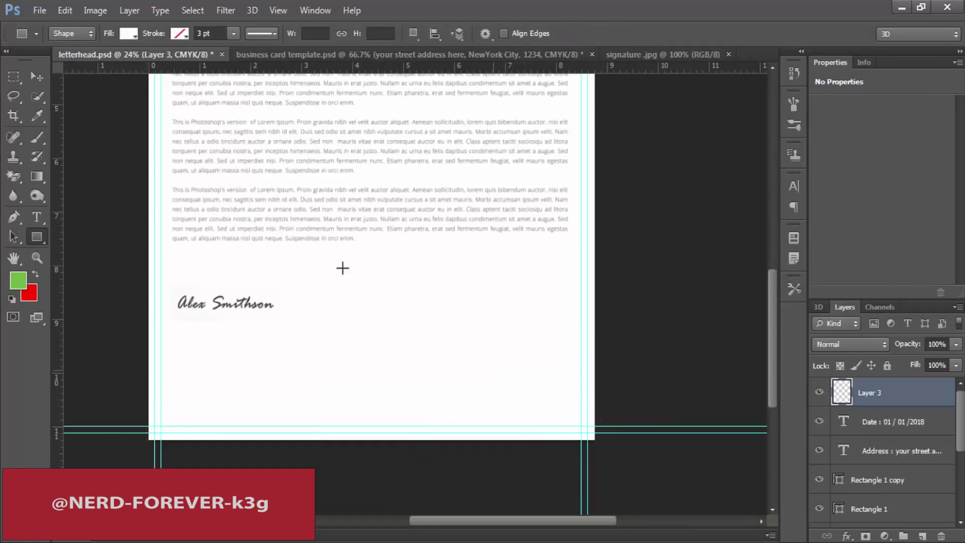
# Copy the Rectangle 3 and Rectangle 4 gradient bars from the business card template into the letterhead document.
pyautogui.click(314, 54)
pyautogui.press('v')
pyautogui.scroll(-5, 880, 484)
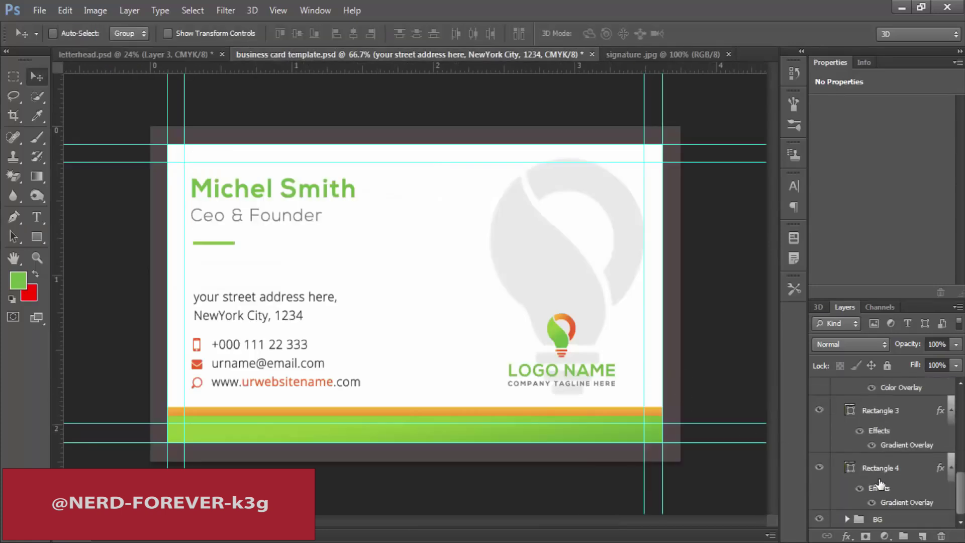
pyautogui.click(883, 467)
pyautogui.keyDown('shift'); pyautogui.click(880, 410); pyautogui.keyUp('shift')
pyautogui.moveTo(409, 424); pyautogui.dragTo(454, 444)
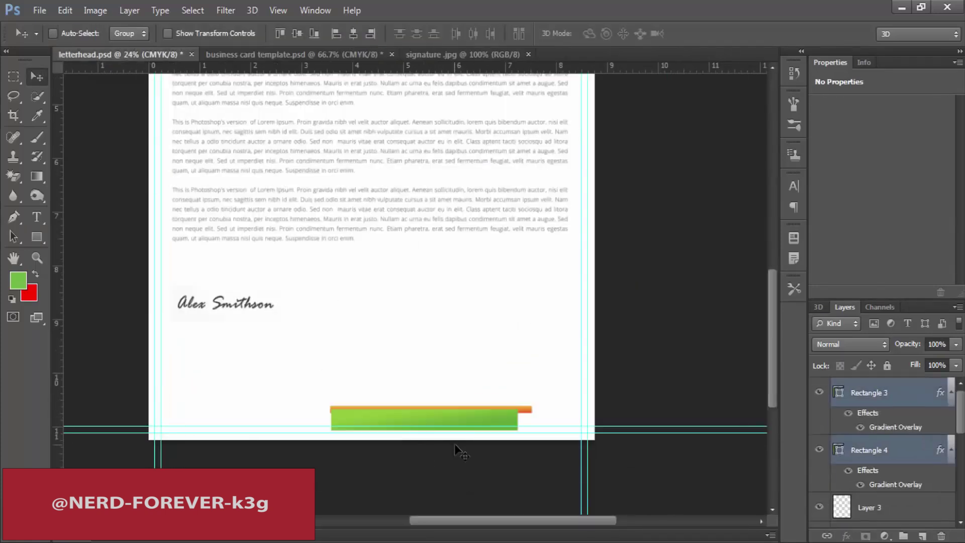
# Scale the two gradient bars to about 265% and position them as a full-width footer at the page bottom.
pyautogui.hotkey('ctrl', 't')
pyautogui.moveTo(533, 406); pyautogui.dragTo(714, 373)
pyautogui.moveTo(599, 394); pyautogui.dragTo(531, 421)
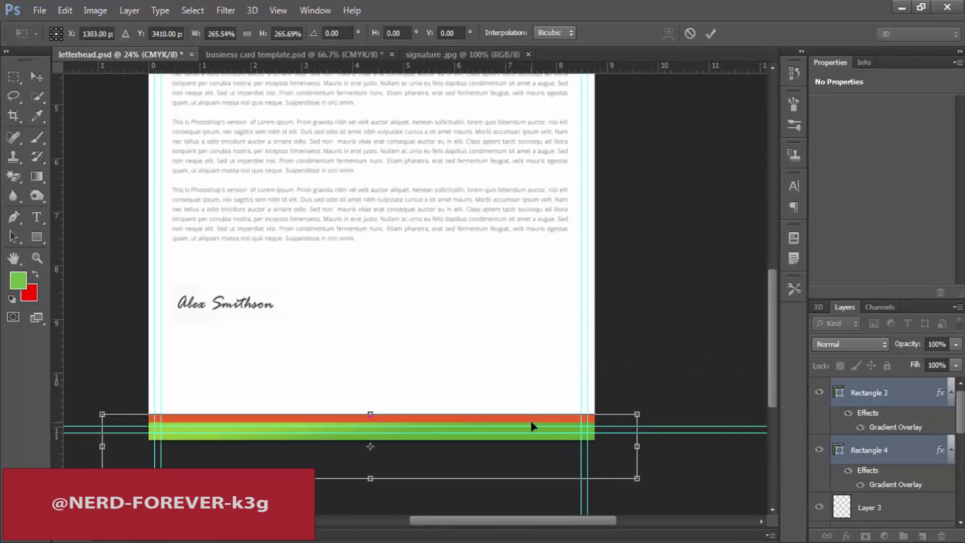
pyautogui.press('Return')
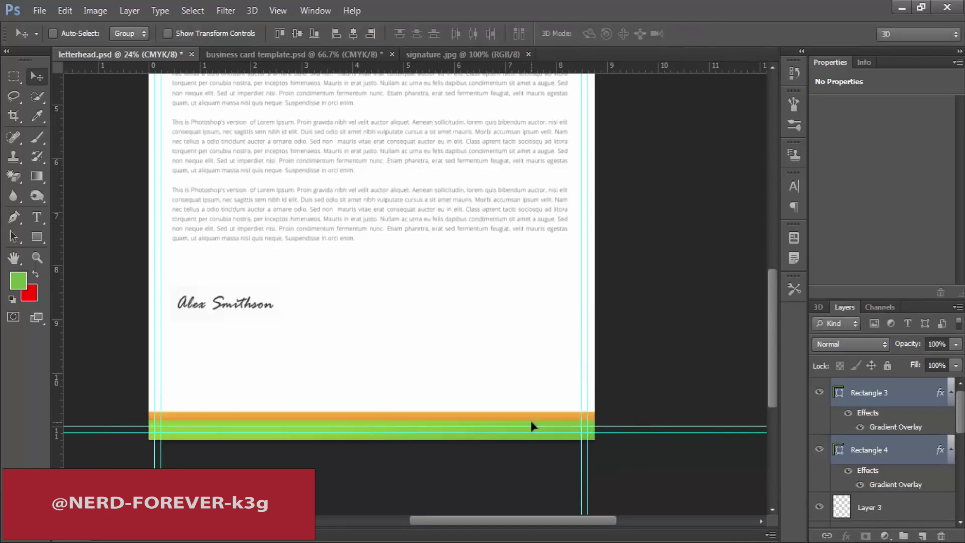
pyautogui.hotkey('ctrl', '+')
pyautogui.scroll(-3, 370, 405)
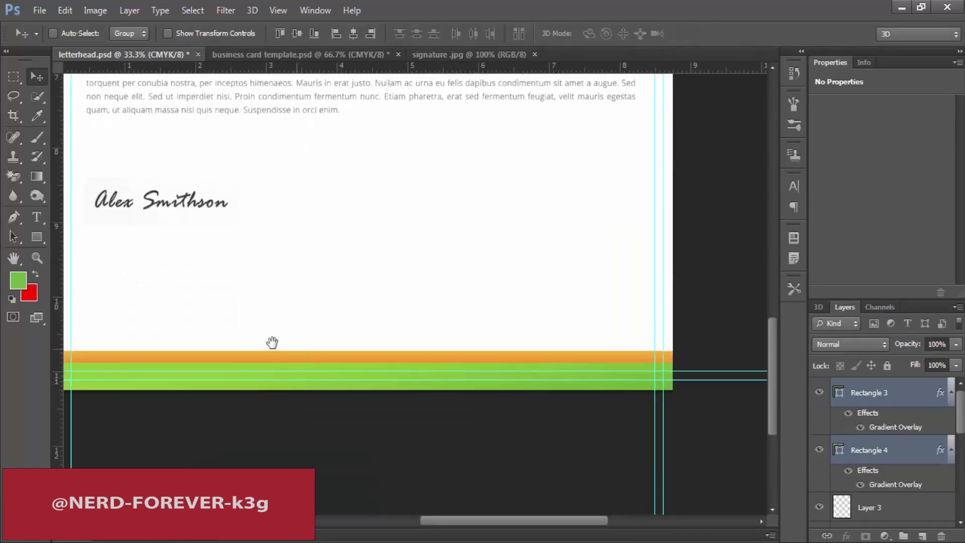
pyautogui.moveTo(272, 343); pyautogui.dragTo(336, 424)
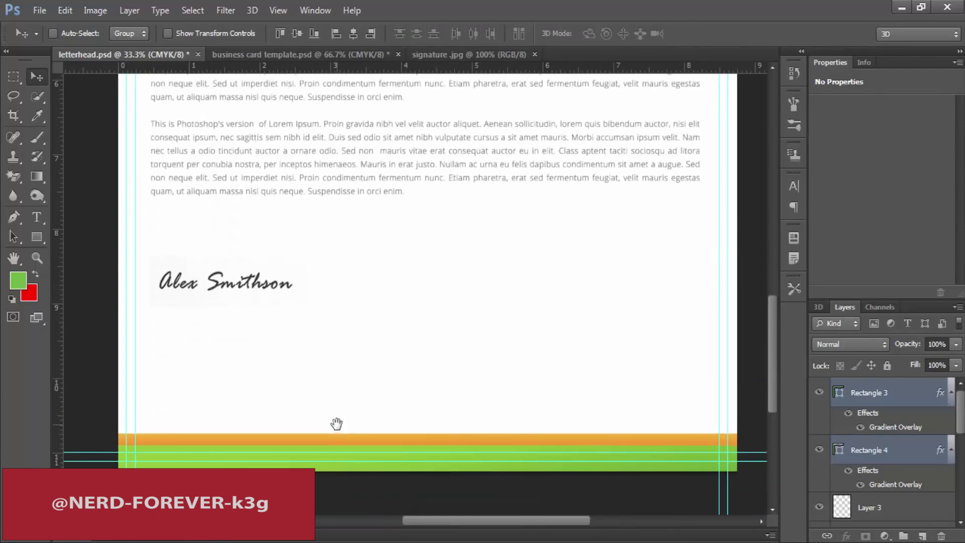
pyautogui.hotkey('ctrl', '-')
pyautogui.scroll(4, 432, 299)
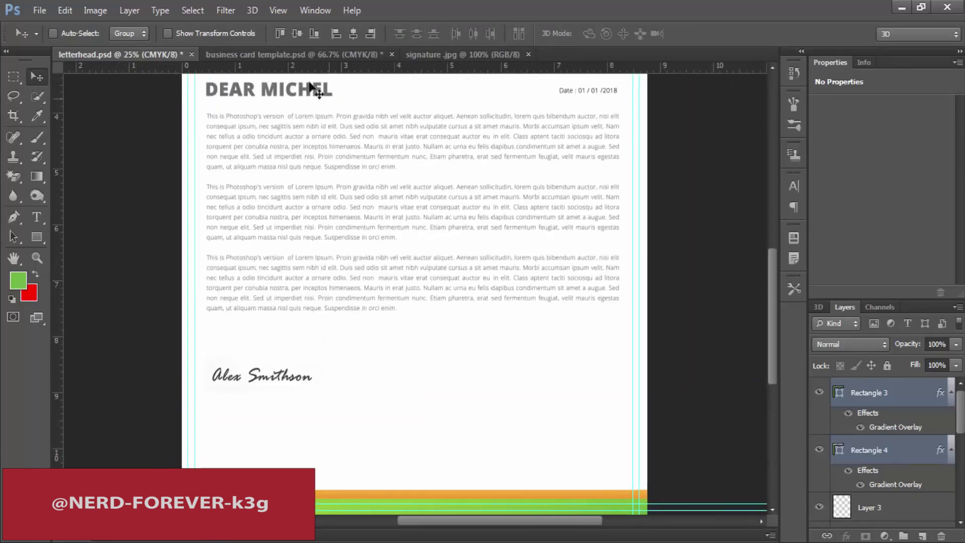
# Copy the grey bulb watermark, Layer 1 copy, from the business card template's front group into the letterhead document.
pyautogui.click(271, 56)
pyautogui.click(109, 53)
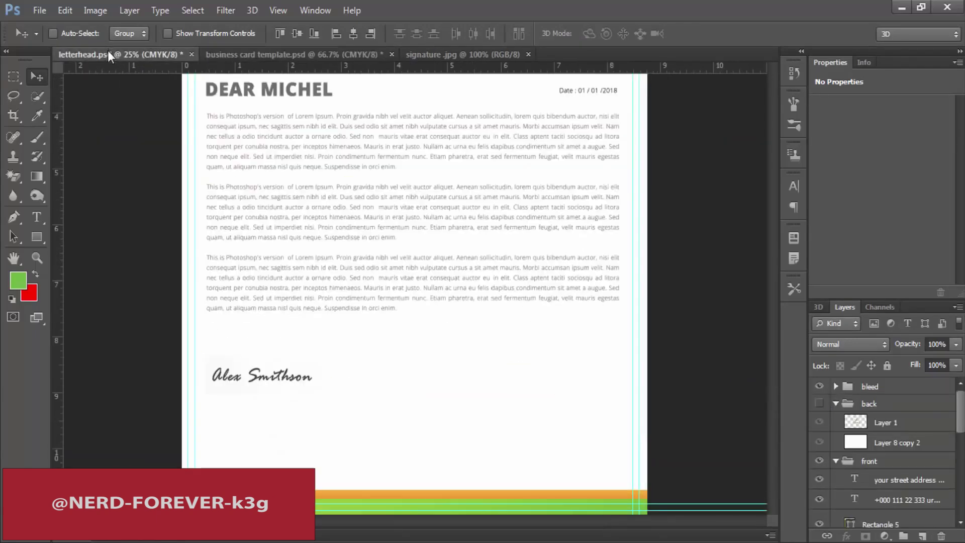
pyautogui.click(271, 54)
pyautogui.click(887, 422)
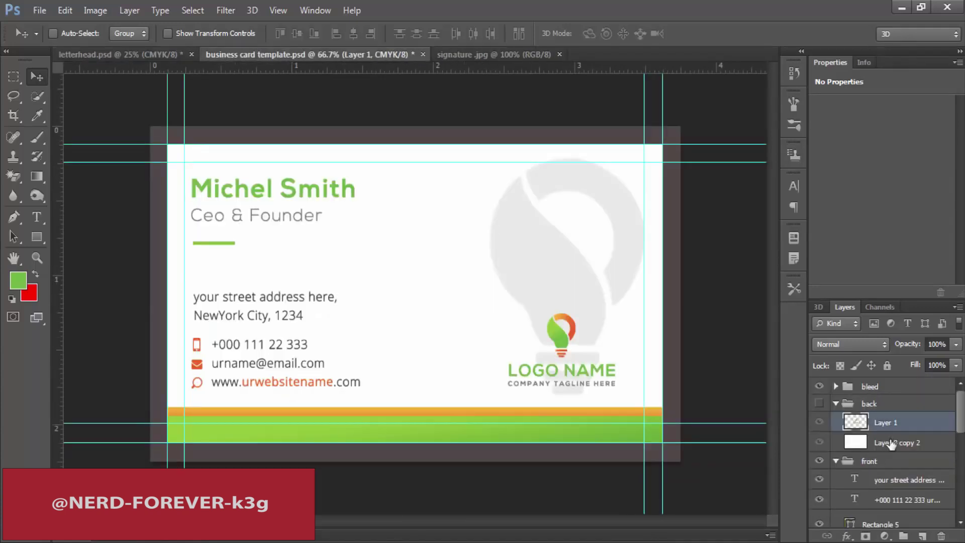
pyautogui.click(820, 426)
pyautogui.click(820, 425)
pyautogui.click(821, 405)
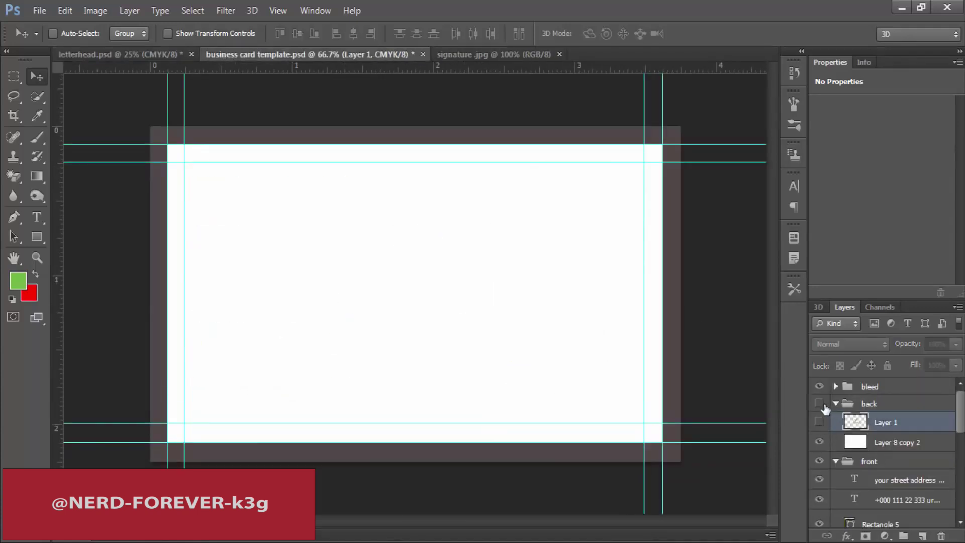
pyautogui.click(836, 403)
pyautogui.click(875, 484)
pyautogui.scroll(-3, 885, 452)
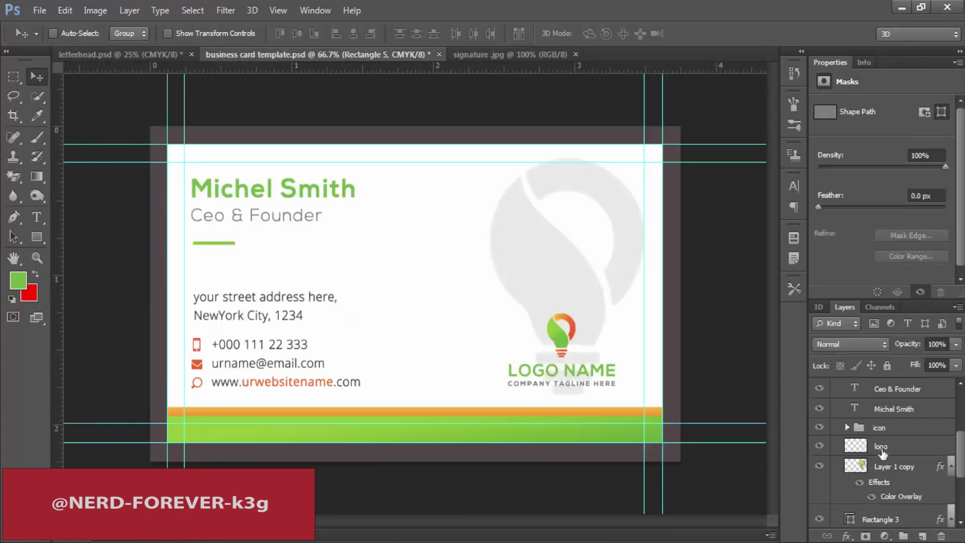
pyautogui.click(895, 467)
pyautogui.moveTo(583, 389); pyautogui.dragTo(469, 351)
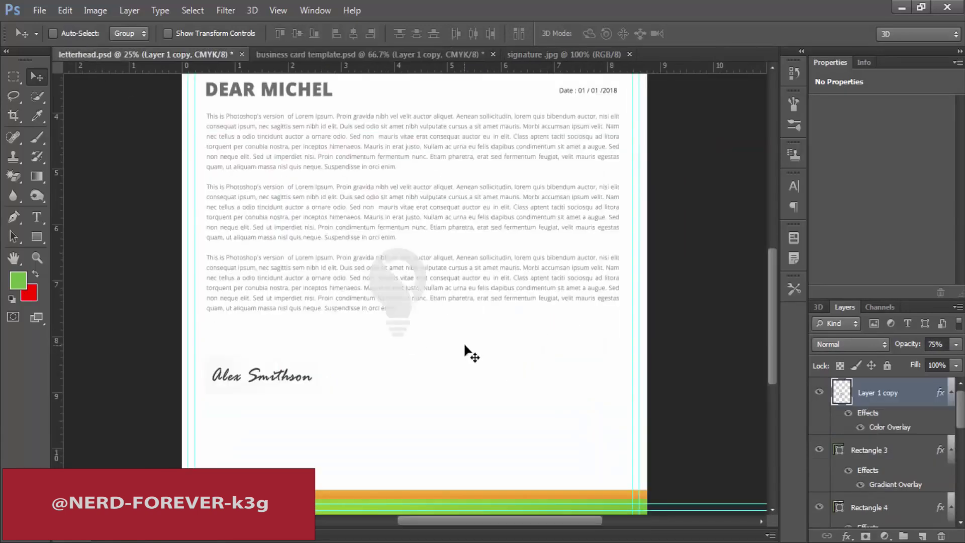
# Scale the bulb watermark to about 294% and place it over the middle of the letterhead's body text.
pyautogui.hotkey('ctrl', 't')
pyautogui.moveTo(417, 254); pyautogui.dragTo(430, 192)
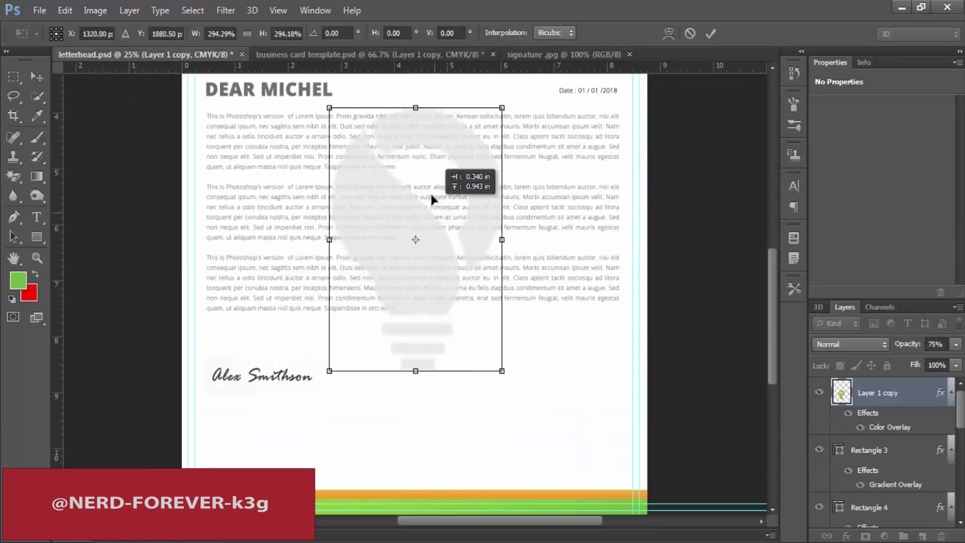
pyautogui.press('Return')
# Move the Layer 1 copy watermark beneath the body text layer, just above Group 1, and lower its opacity to about 19%.
pyautogui.scroll(-1, 886, 451)
pyautogui.scroll(-4, 891, 397)
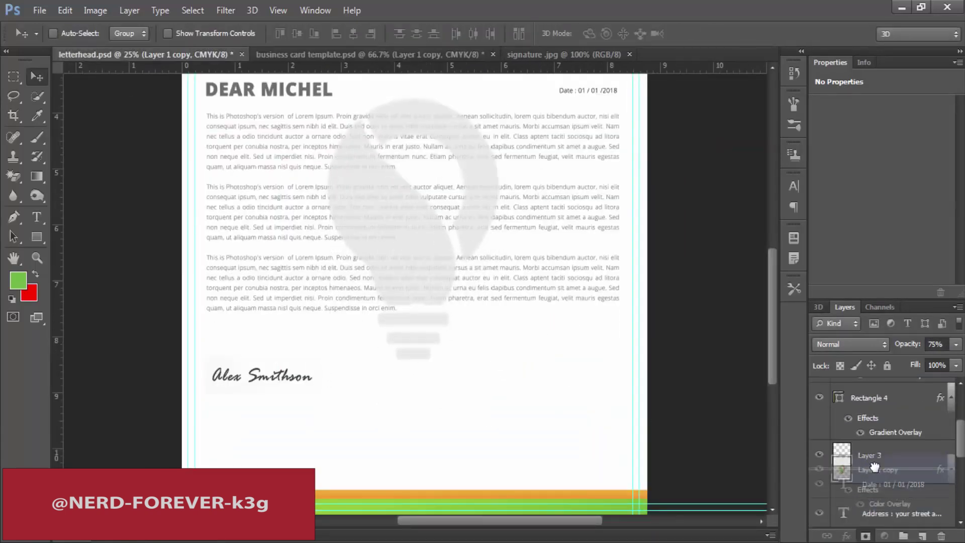
pyautogui.moveTo(890, 397); pyautogui.dragTo(889, 496)
pyautogui.scroll(-3, 897, 483)
pyautogui.scroll(2, 888, 445)
pyautogui.moveTo(888, 429); pyautogui.dragTo(887, 513)
pyautogui.scroll(-2, 882, 452)
pyautogui.scroll(1, 886, 444)
pyautogui.moveTo(887, 428); pyautogui.dragTo(896, 495)
pyautogui.moveTo(953, 344); pyautogui.dragTo(897, 362)
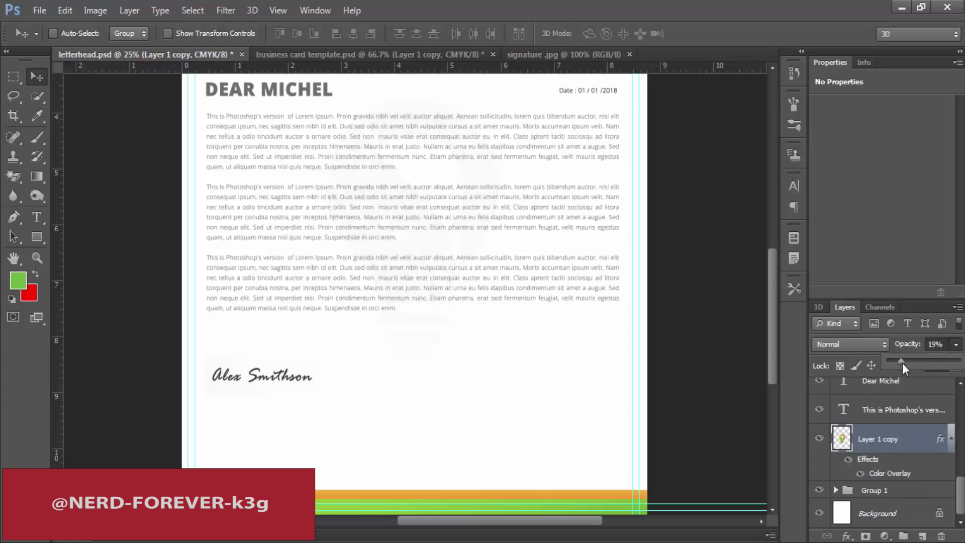
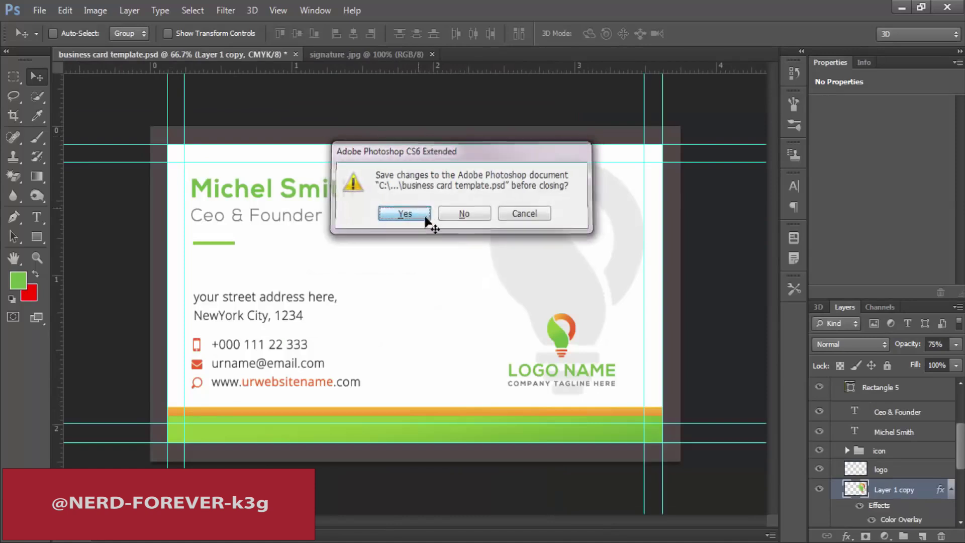
# Close the business card template and signature documents.
pyautogui.click(180, 54)
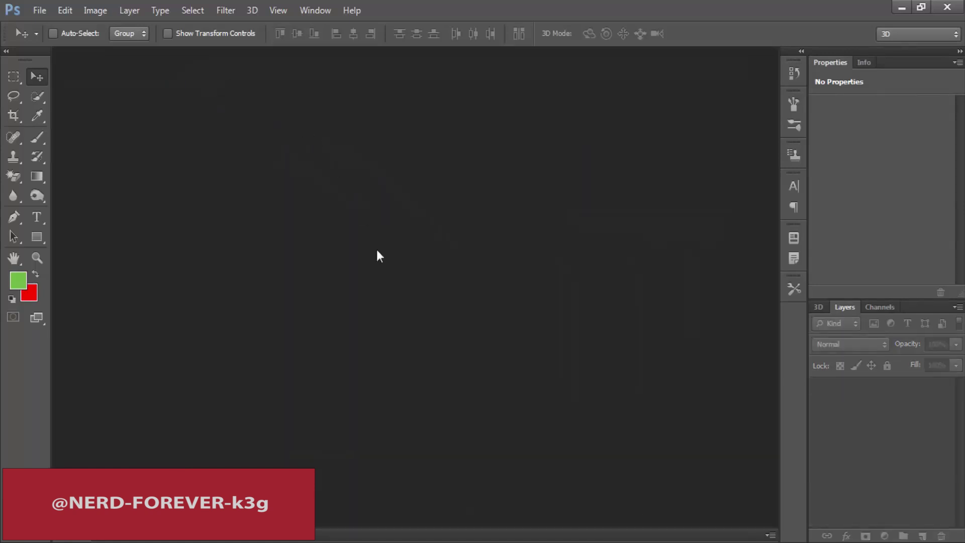
pyautogui.doubleClick(388, 270)
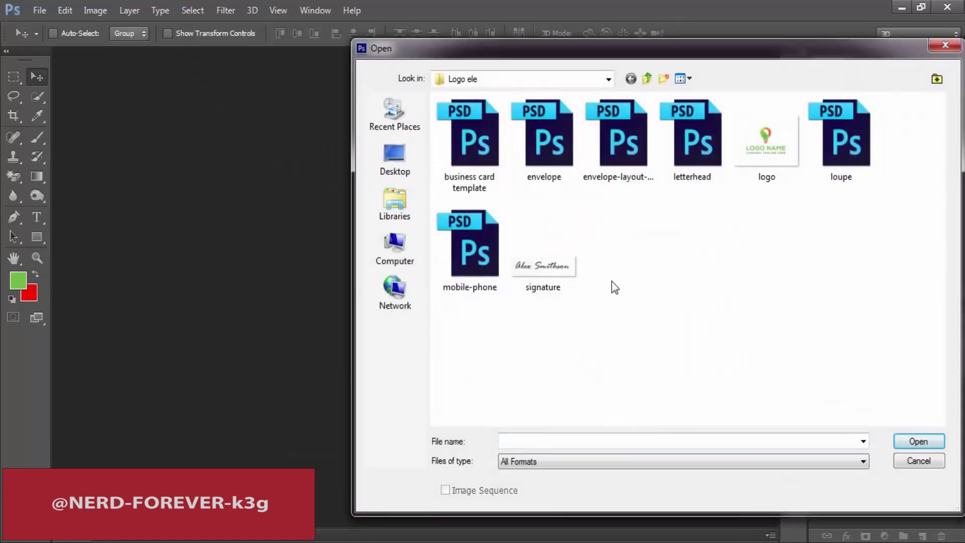
pyautogui.click(930, 46)
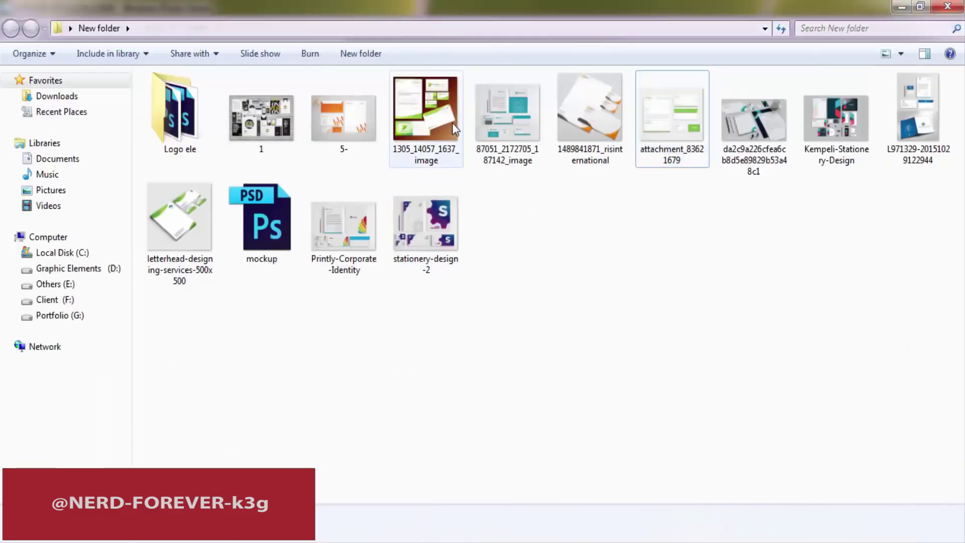
pyautogui.click(455, 128)
pyautogui.click(671, 119)
pyautogui.click(915, 128)
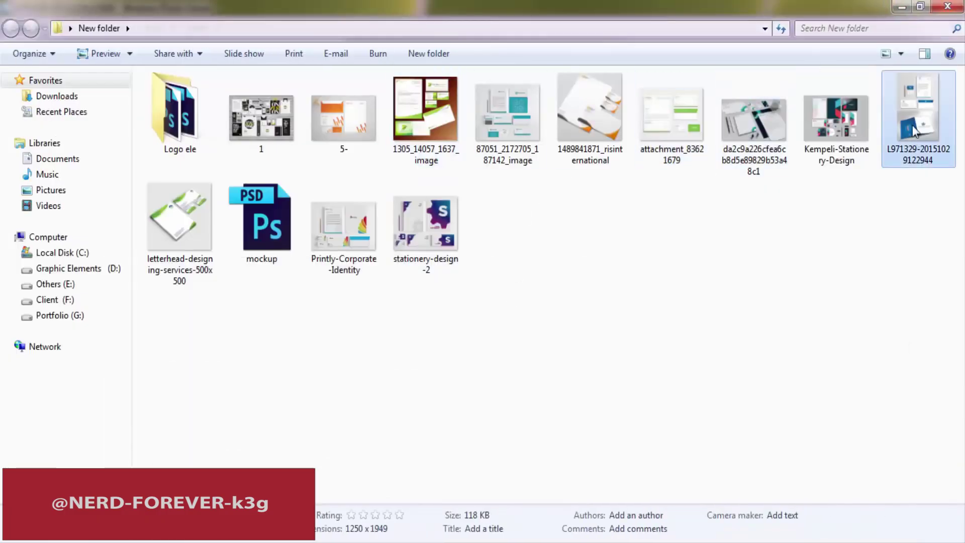
pyautogui.doubleClick(915, 129)
pyautogui.scroll(2, 529, 406)
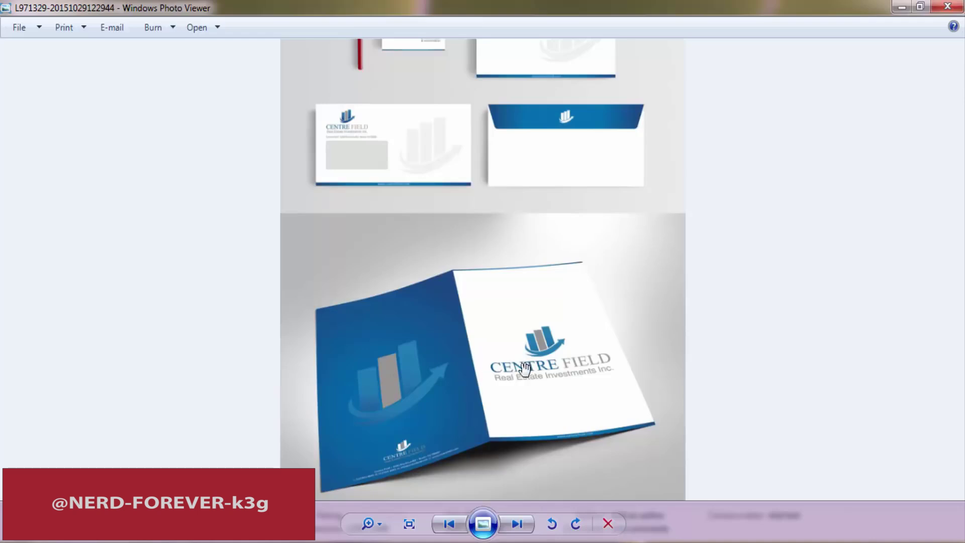
pyautogui.moveTo(454, 155); pyautogui.dragTo(335, 300)
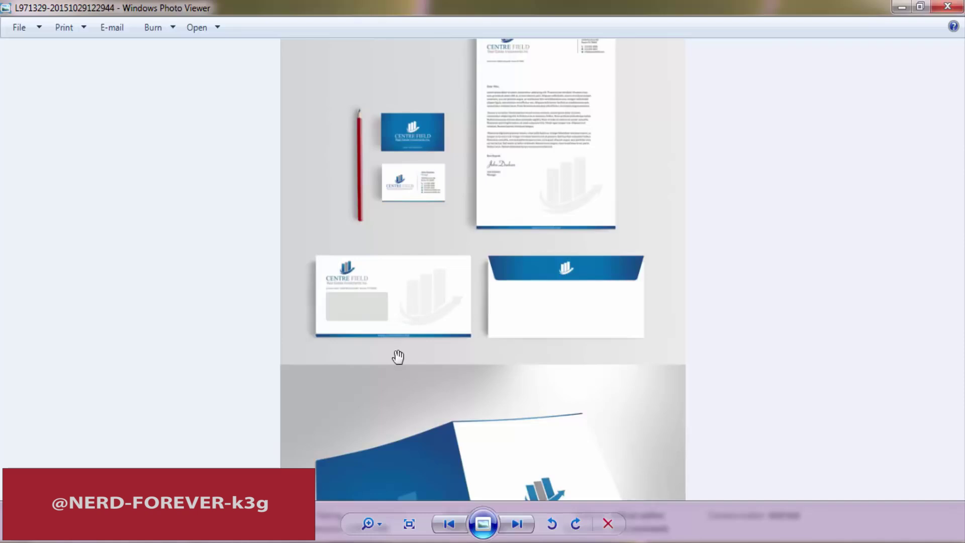
pyautogui.scroll(1, 398, 357)
pyautogui.moveTo(482, 422); pyautogui.dragTo(455, 216)
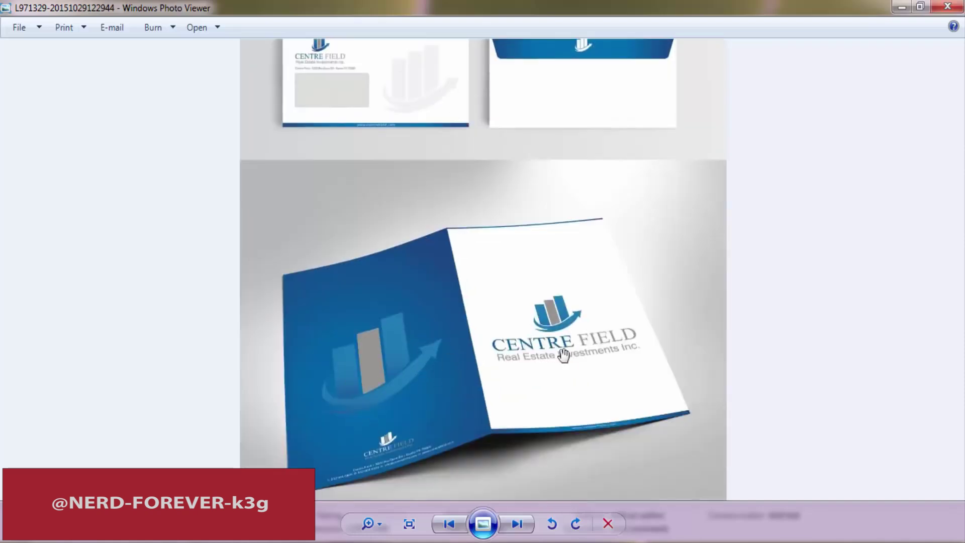
# Switch to Photoshop and create a U.S. Paper Letter document with the width changed to 17 inches, at 300 pixels/inch in CMYK.
pyautogui.hotkey('alt', 'Tab')
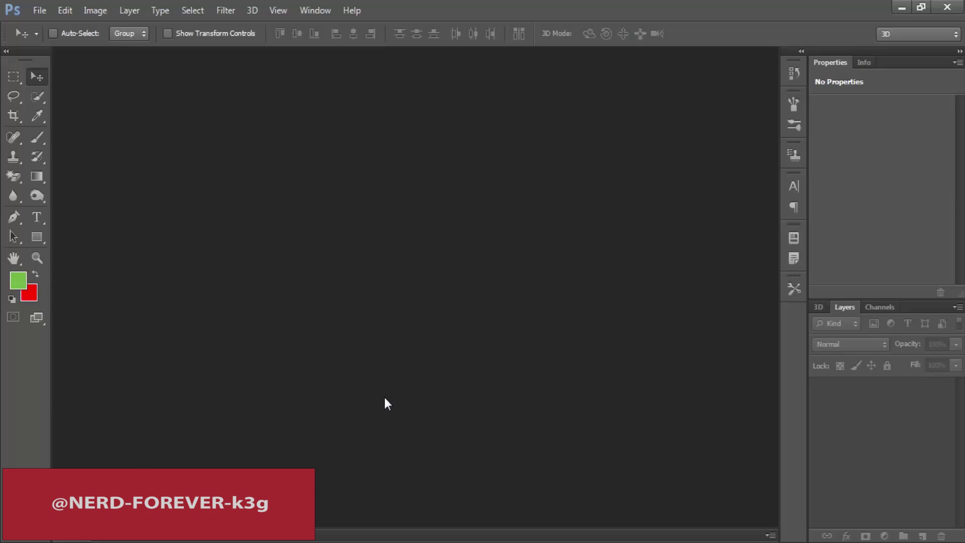
pyautogui.hotkey('ctrl', 'n')
pyautogui.click(467, 194)
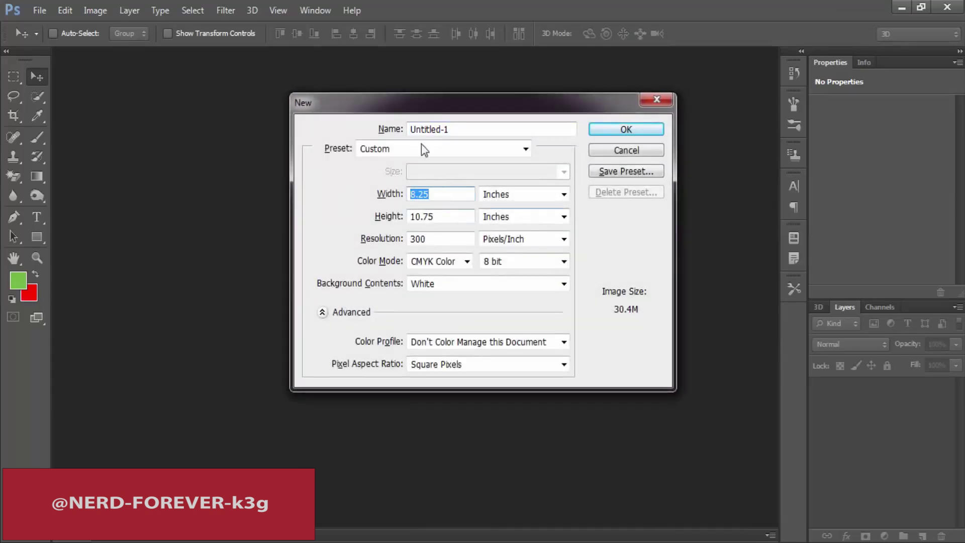
pyautogui.click(410, 153)
pyautogui.click(392, 198)
pyautogui.click(462, 197)
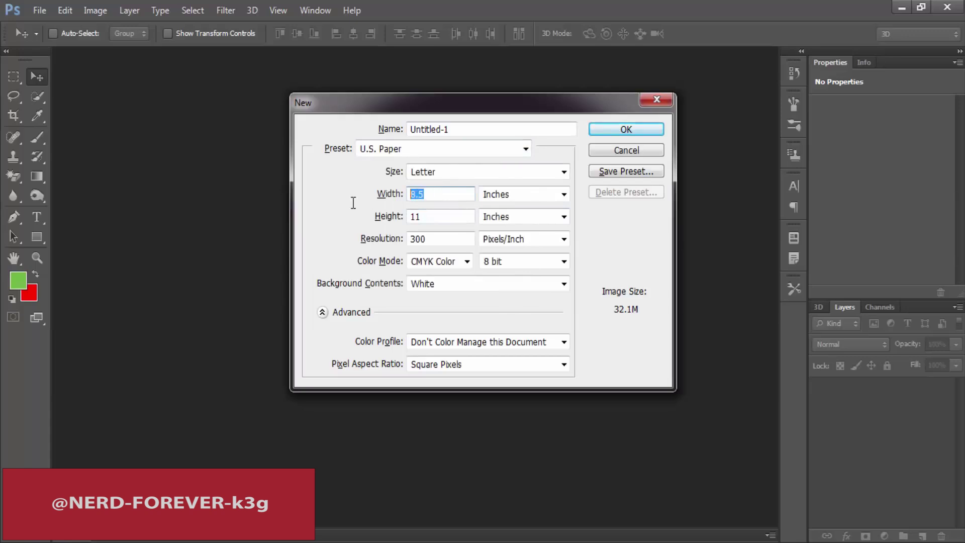
pyautogui.doubleClick(416, 199)
pyautogui.write('17')
pyautogui.press('Return')
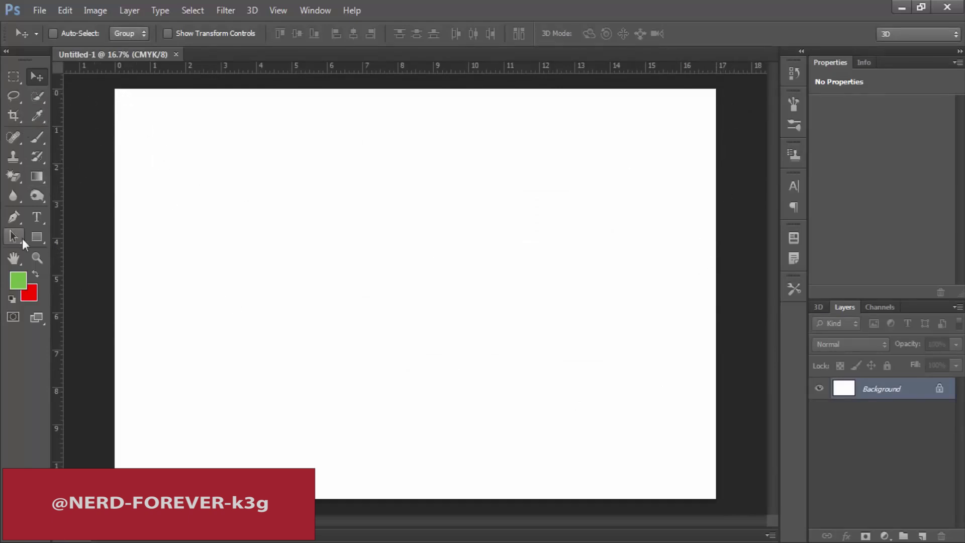
# Place a vertical guide at the page's middle, at 8.5 inches.
pyautogui.moveTo(55, 281); pyautogui.dragTo(120, 284)
pyautogui.hotkey('ctrl', 'z')
pyautogui.moveTo(58, 247); pyautogui.dragTo(415, 248)
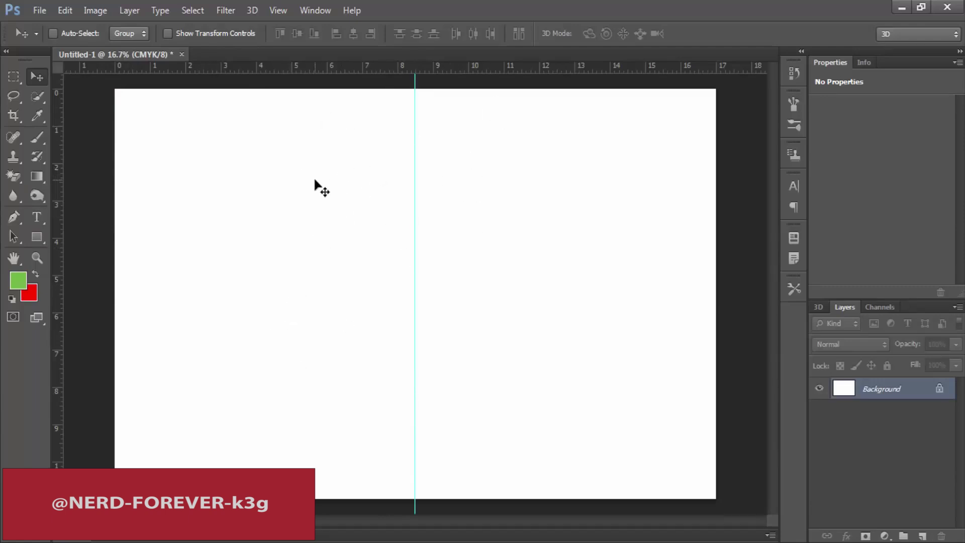
# Switch to Windows Photo Viewer and check the two halves of the open presentation folder in the reference image.
pyautogui.hotkey('ctrl', 'o')
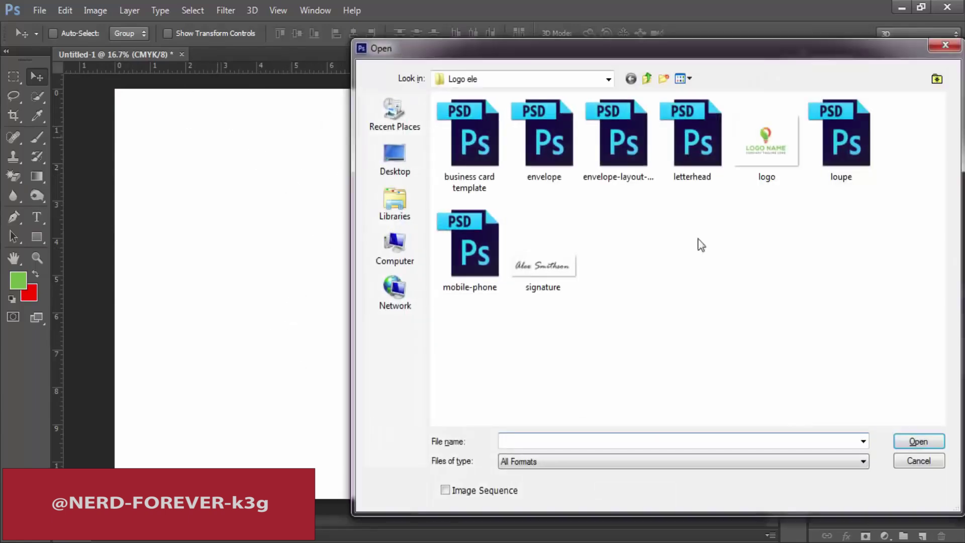
pyautogui.click(950, 48)
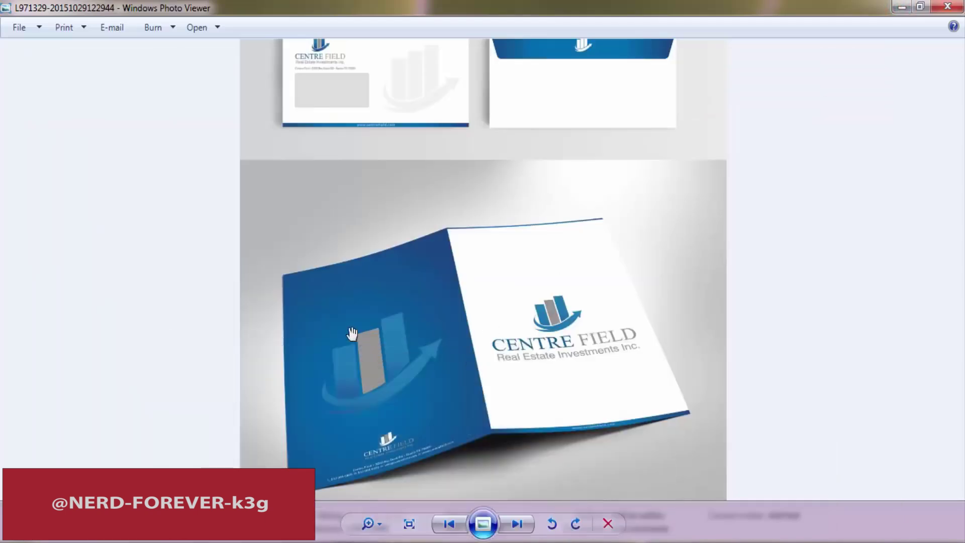
pyautogui.moveTo(377, 366); pyautogui.dragTo(375, 387)
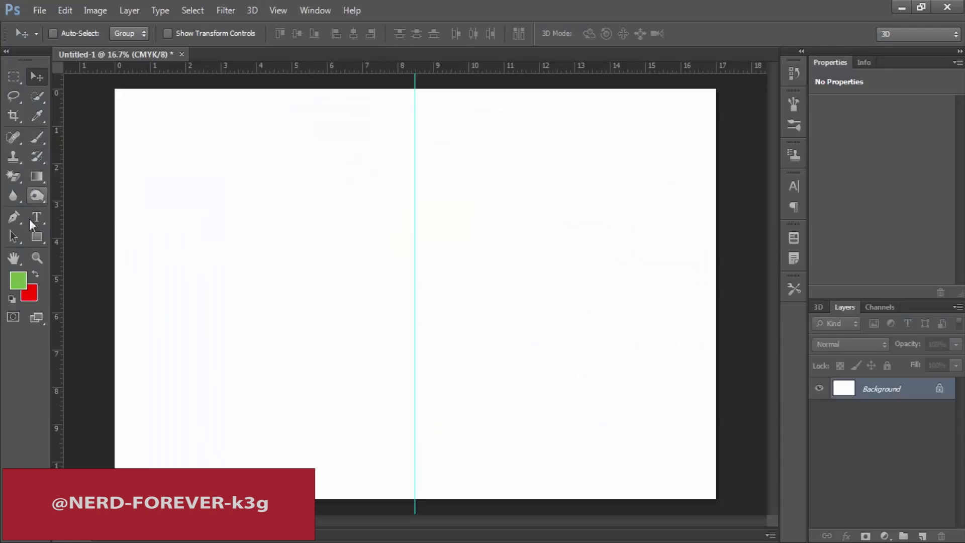
# Draw a rectangle about 2604 by 3504 px over the page's left half in Photoshop and fill it with dark grey.
pyautogui.click(36, 236)
pyautogui.moveTo(105, 75); pyautogui.dragTo(406, 510)
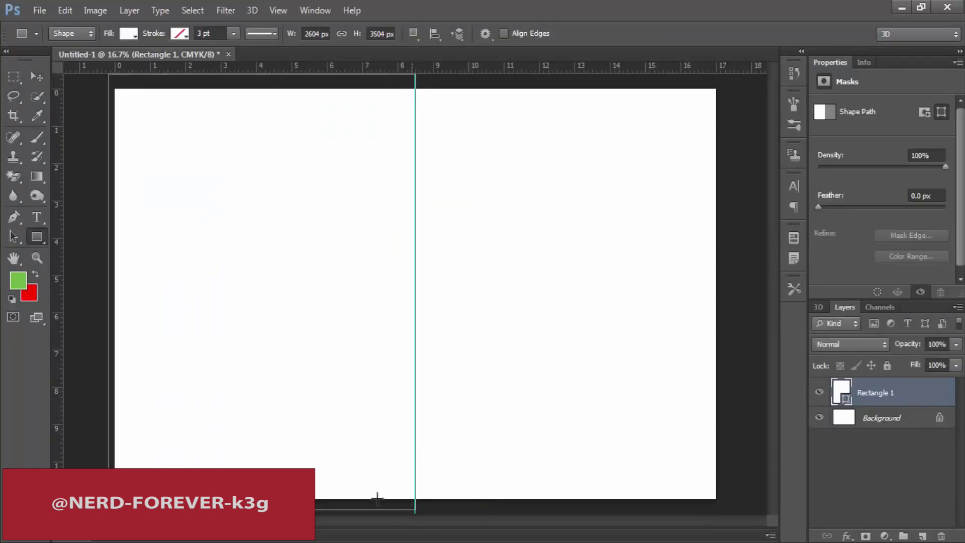
pyautogui.doubleClick(846, 400)
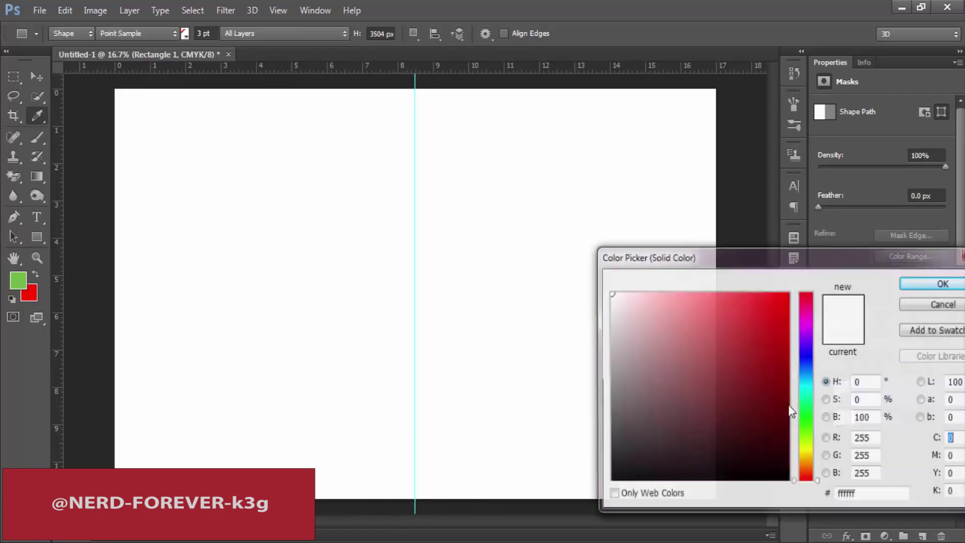
pyautogui.moveTo(786, 406); pyautogui.dragTo(551, 407)
pyautogui.press('Return')
# Duplicate the grey rectangle onto the page's right half and fill the copy with red c50010.
pyautogui.press('v')
pyautogui.moveTo(304, 308); pyautogui.dragTo(610, 307)
pyautogui.doubleClick(848, 396)
pyautogui.click(788, 335)
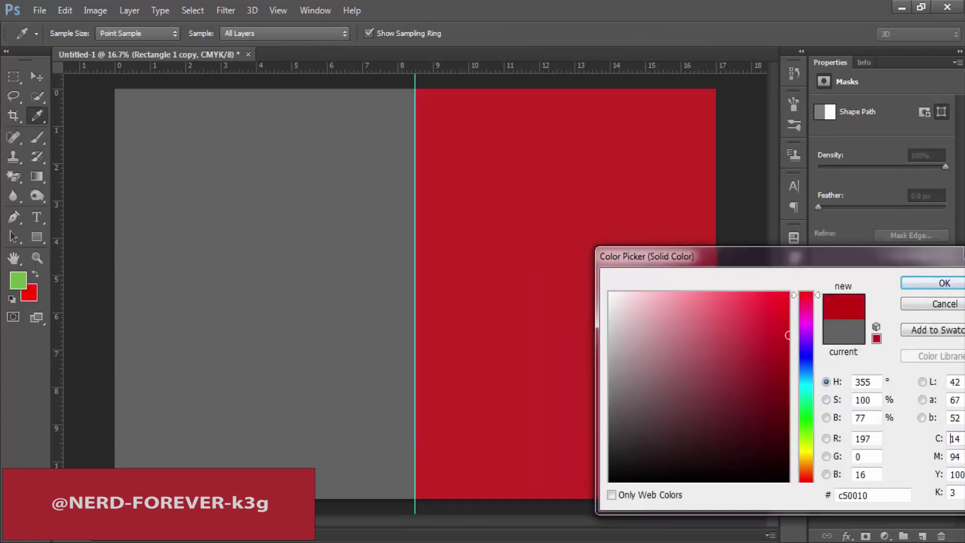
pyautogui.press('Return')
pyautogui.press('v')
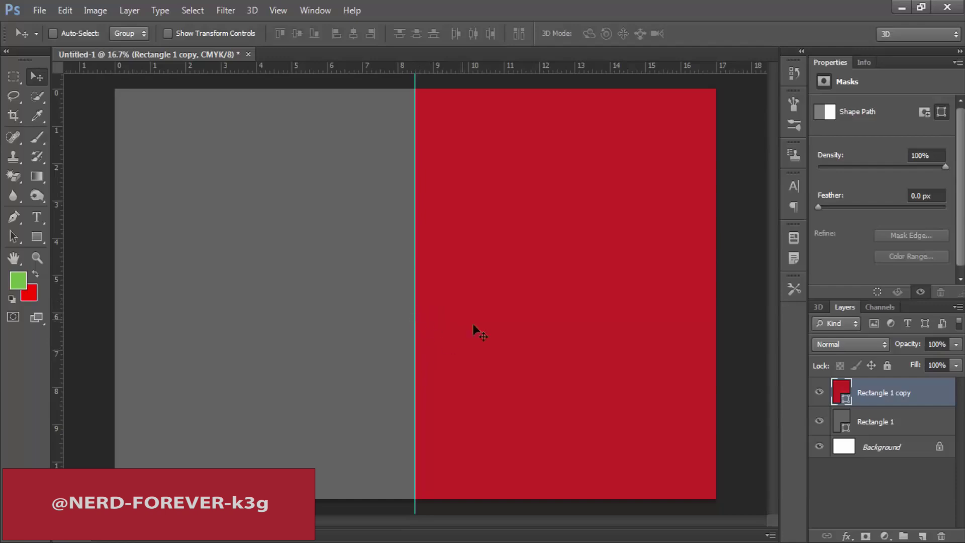
# Close the untitled folder document without saving and close the reference image.
pyautogui.click(247, 55)
pyautogui.click(470, 215)
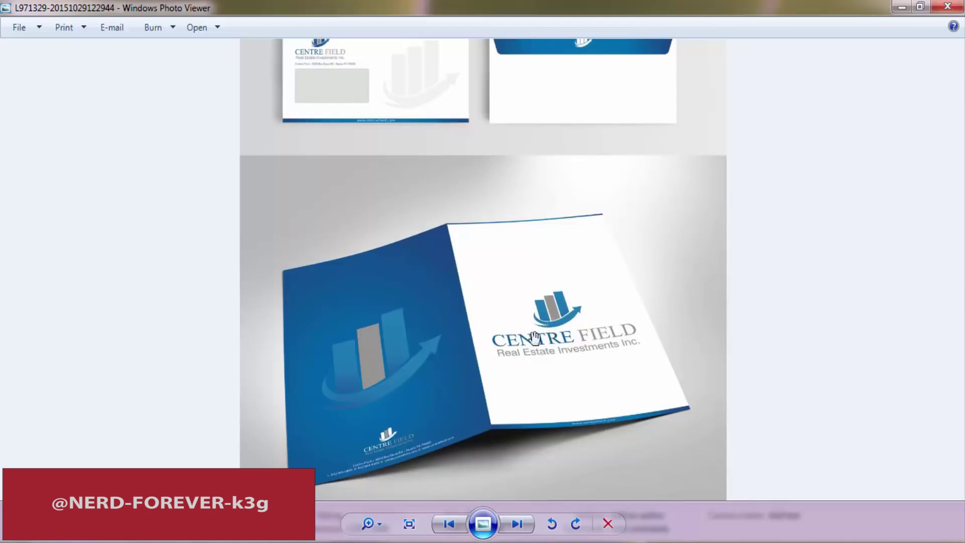
pyautogui.scroll(-1, 539, 362)
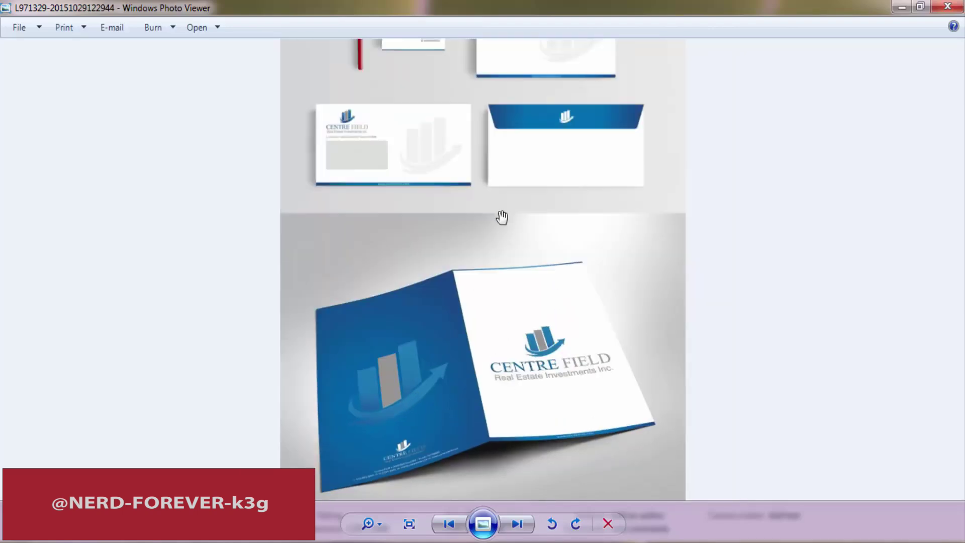
pyautogui.click(948, 6)
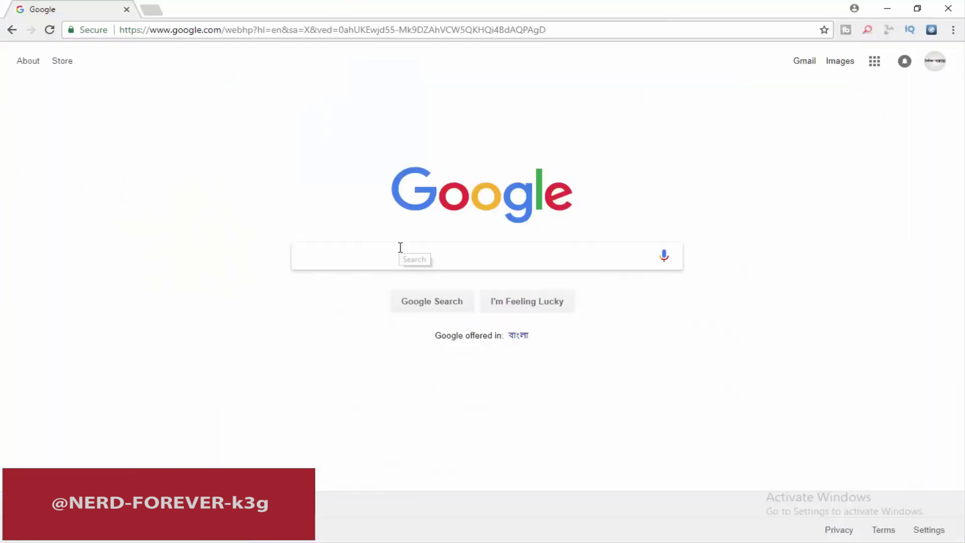
# Search Google in the browser for "envelop", and refine the search to "envelop size".
pyautogui.write('envelop')
pyautogui.press('Return')
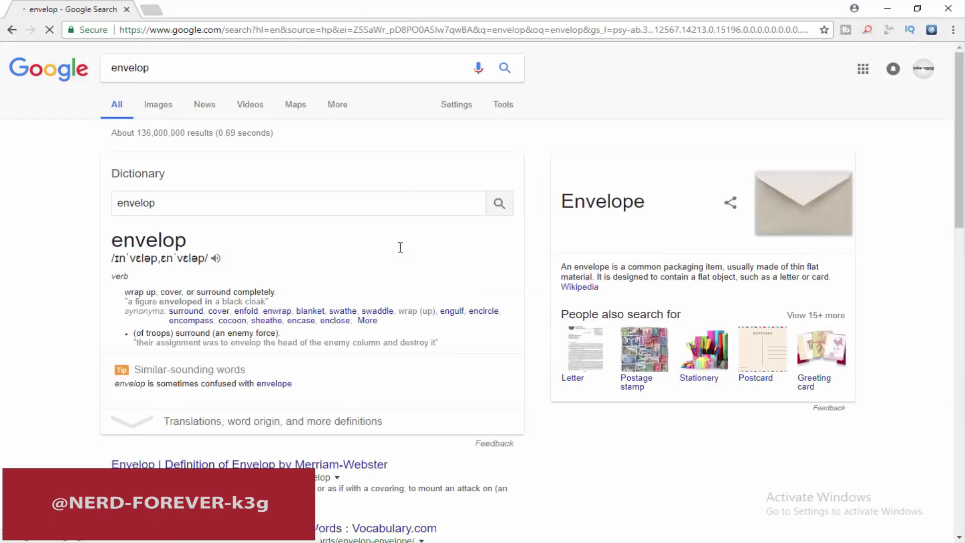
pyautogui.click(213, 72)
pyautogui.write('size')
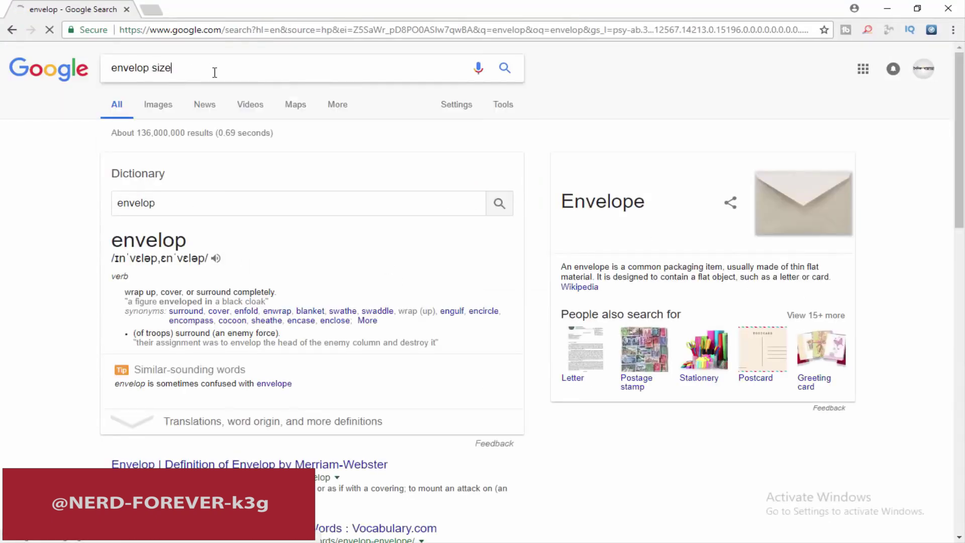
pyautogui.press('Return')
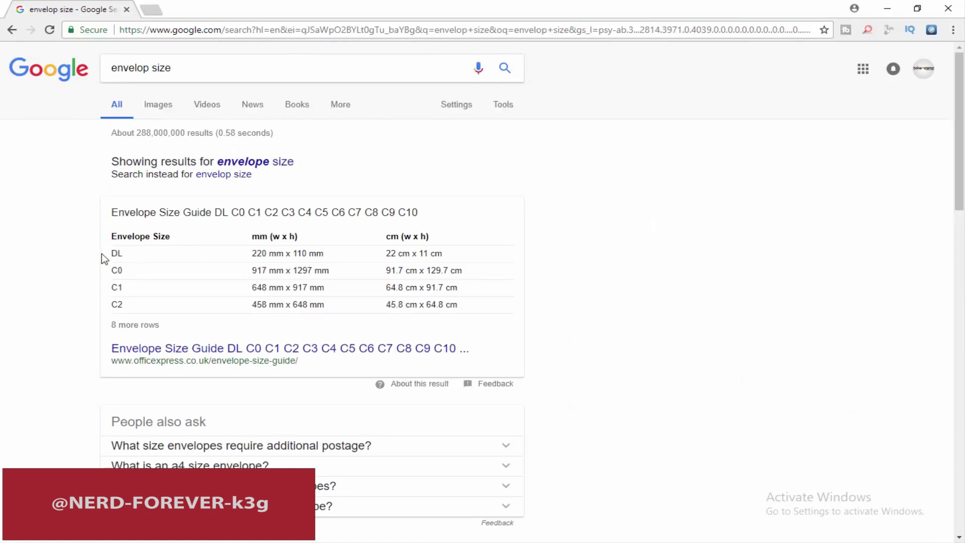
# Read the DL envelope's width and height in millimetres and centimetres in the envelope size guide.
pyautogui.moveTo(109, 258); pyautogui.dragTo(133, 256)
pyautogui.click(196, 261)
pyautogui.moveTo(252, 261); pyautogui.dragTo(327, 257)
pyautogui.moveTo(386, 253); pyautogui.dragTo(444, 255)
pyautogui.click(388, 254)
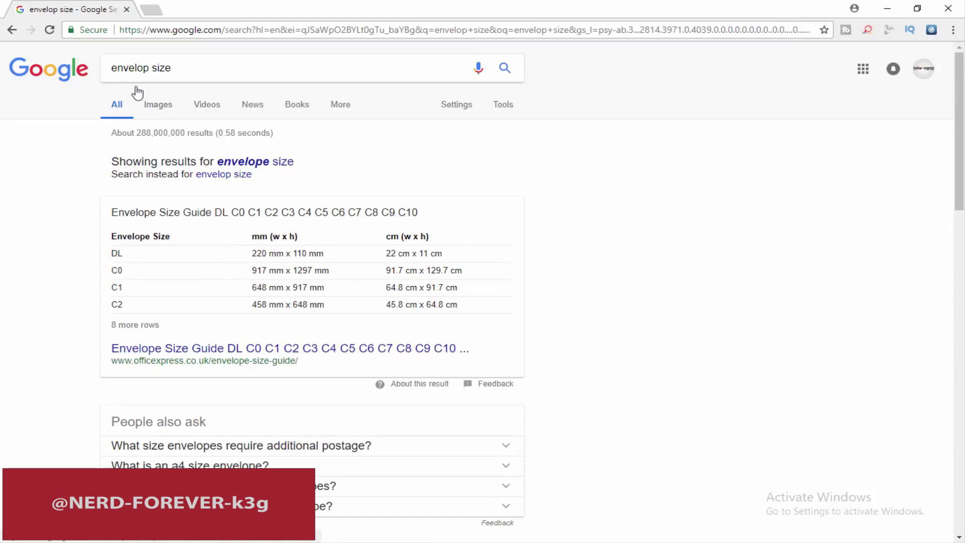
# Change the Google search to "envelop template".
pyautogui.click(205, 69)
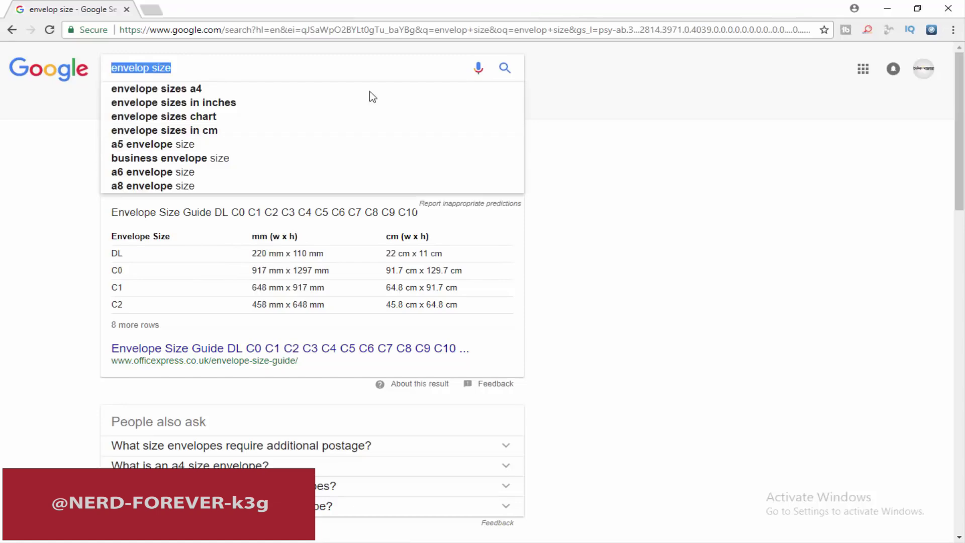
pyautogui.doubleClick(170, 68)
pyautogui.write('template')
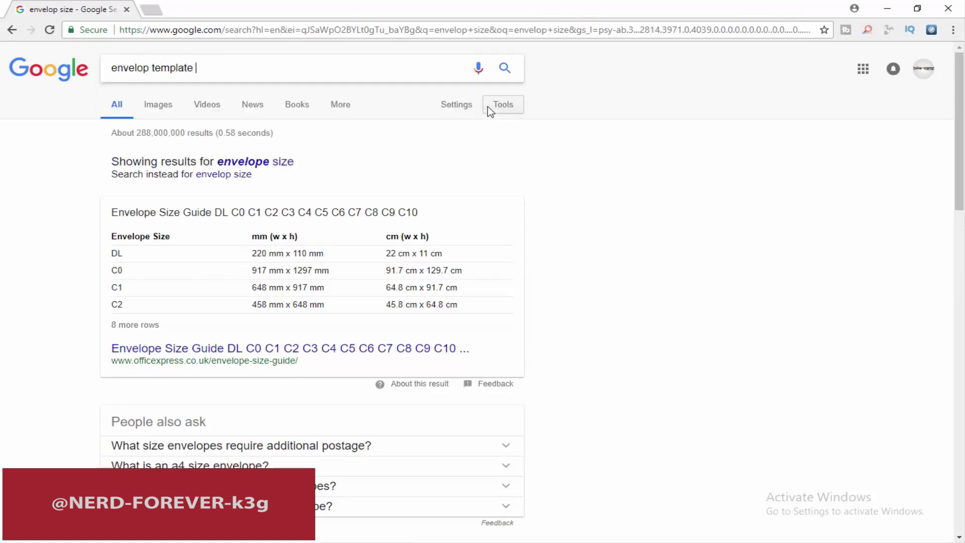
pyautogui.press('Return')
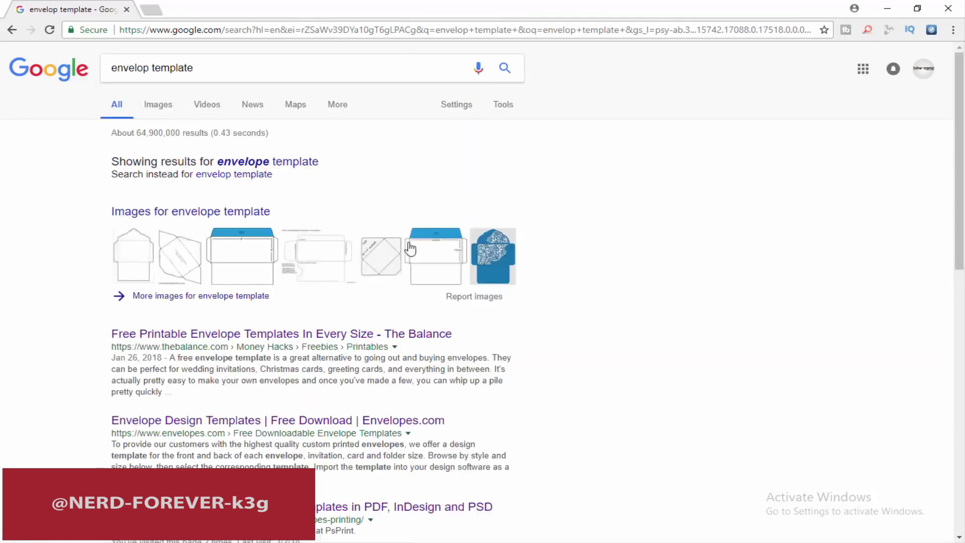
# Open the PsPrint result "Free Envelope Layout Guidelines Templates in PDF, InDesign and PSD".
pyautogui.scroll(-3, 432, 259)
pyautogui.scroll(-1, 432, 258)
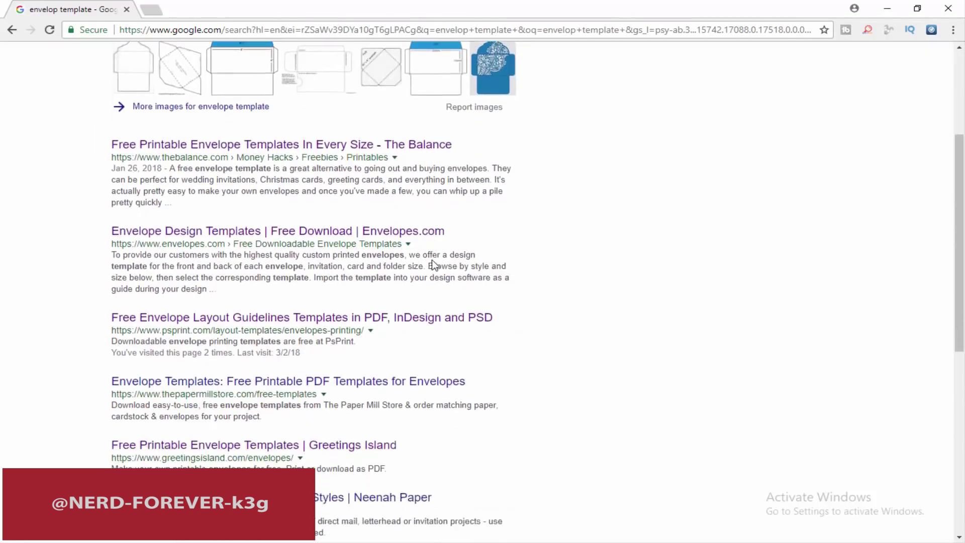
pyautogui.click(167, 320)
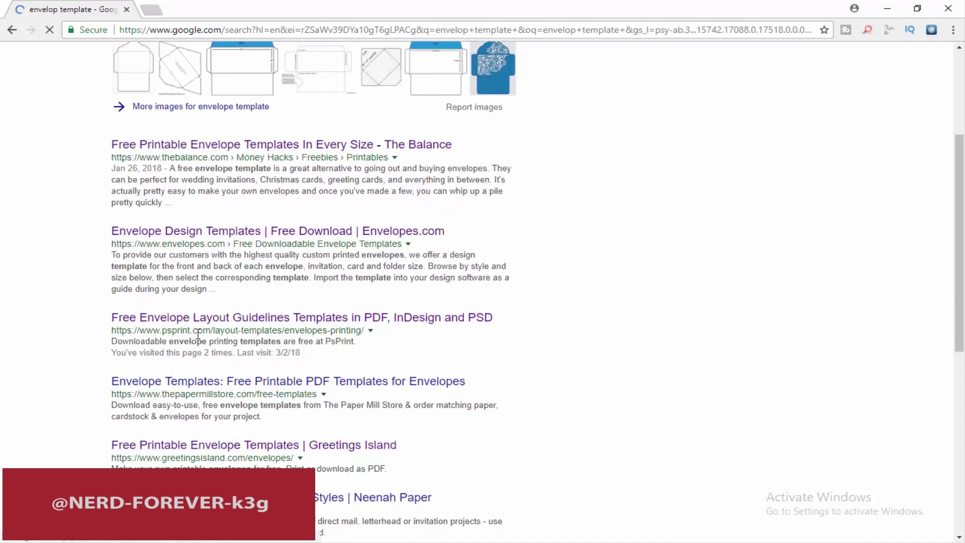
# Filter the envelope templates to PSD and get the 3.875" x 8.875" (No. 9) Standard Mailing template.
pyautogui.scroll(-3, 197, 335)
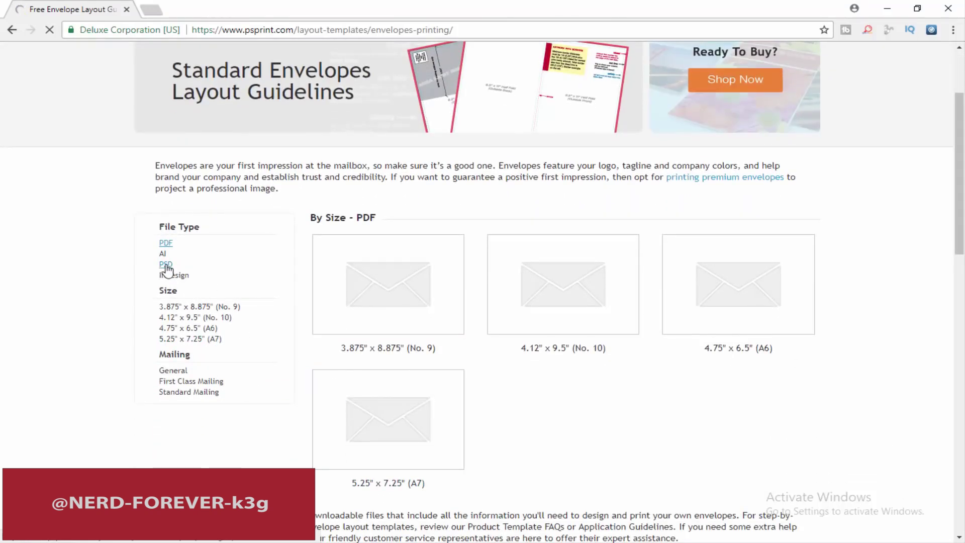
pyautogui.scroll(-2, 424, 384)
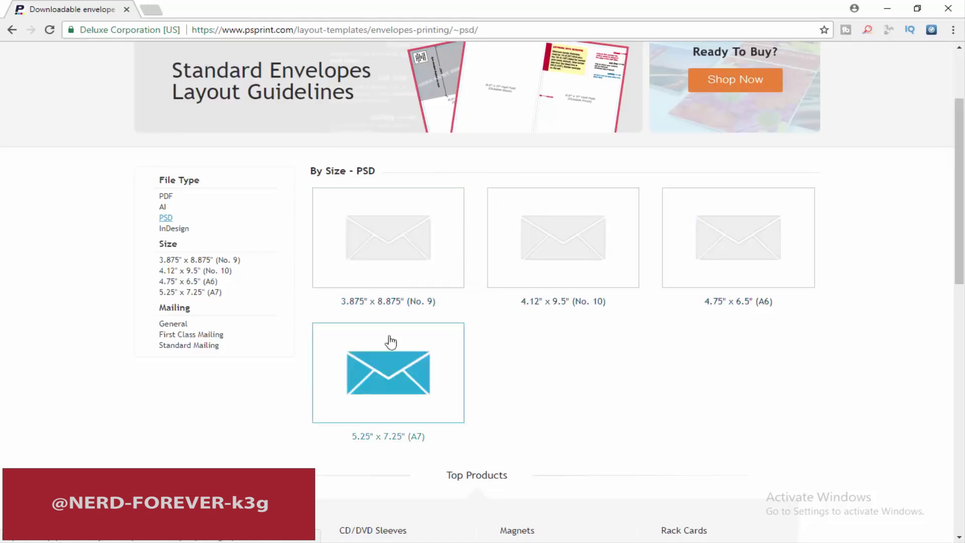
pyautogui.click(371, 377)
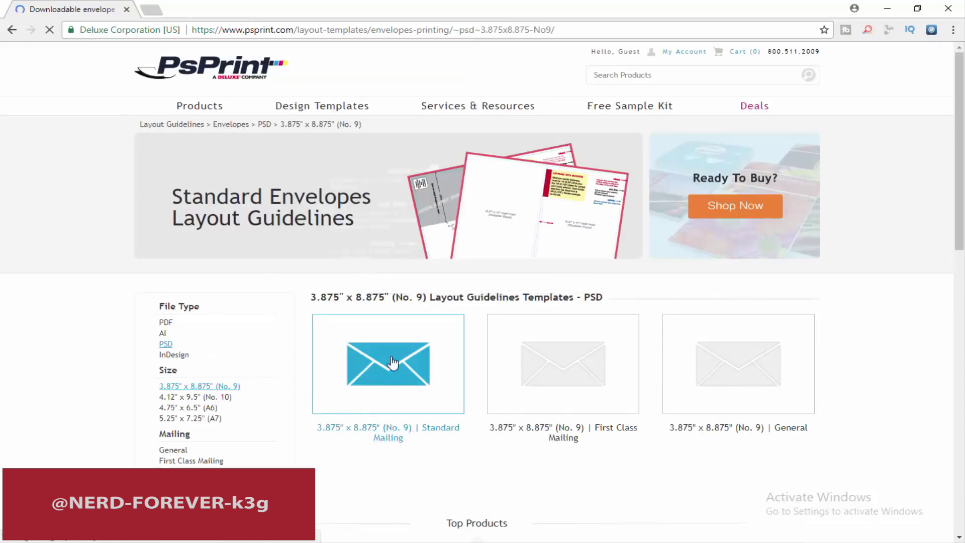
pyautogui.click(388, 433)
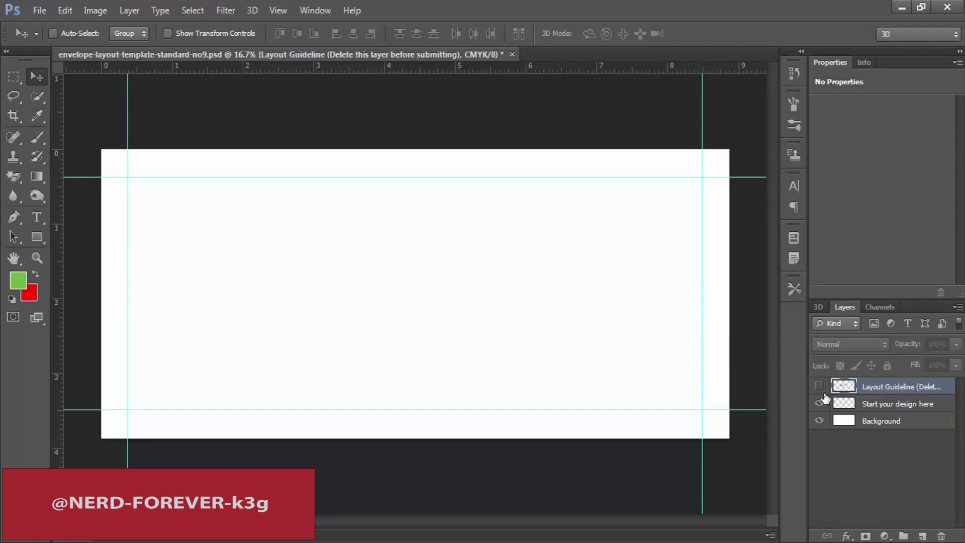
# Switch to Photoshop and toggle the Layout Guideline layer's visibility in the No. 9 envelope template to check its guidelines.
pyautogui.click(819, 387)
pyautogui.click(819, 387)
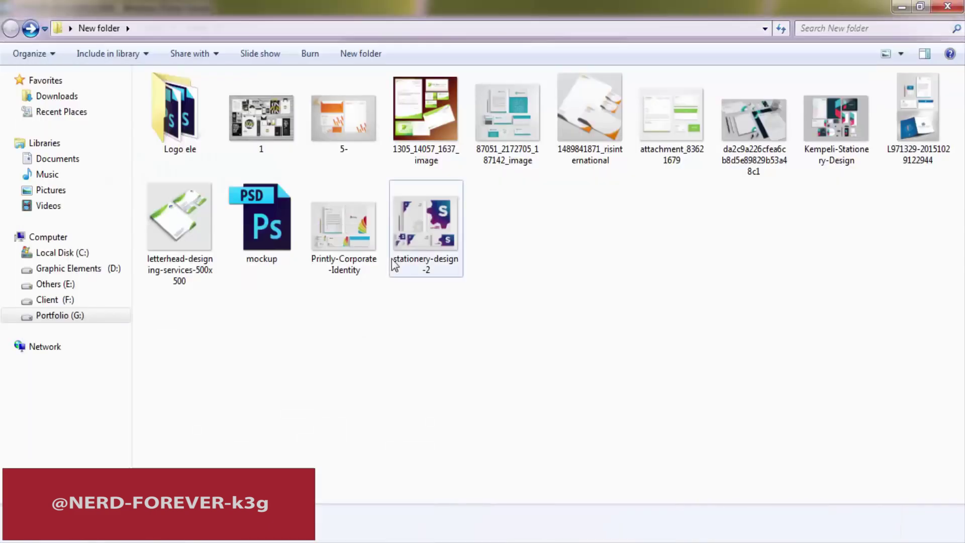
# Open the reference image attachment_83621679 from New folder and examine the envelope's front and flap design up close.
pyautogui.click(655, 110)
pyautogui.doubleClick(655, 110)
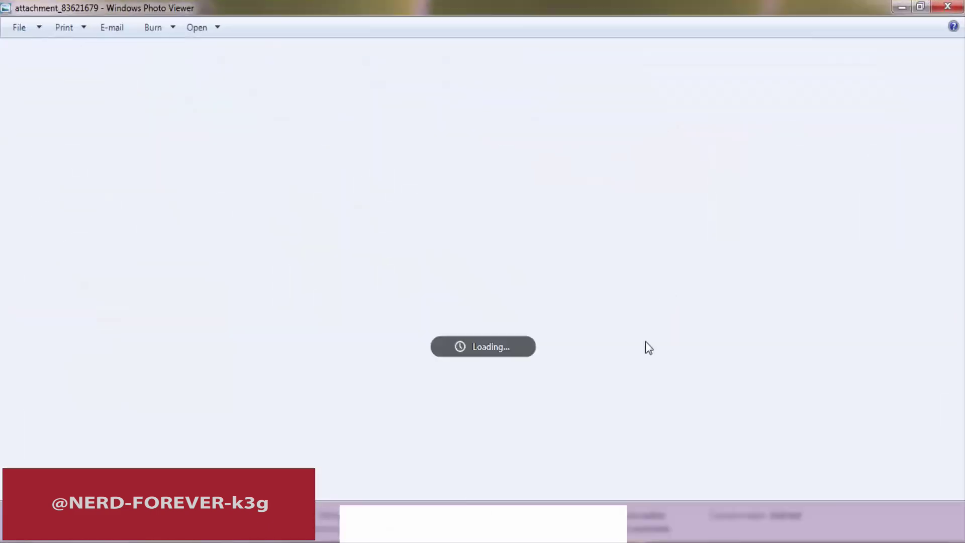
pyautogui.scroll(5, 642, 345)
pyautogui.scroll(-2, 586, 381)
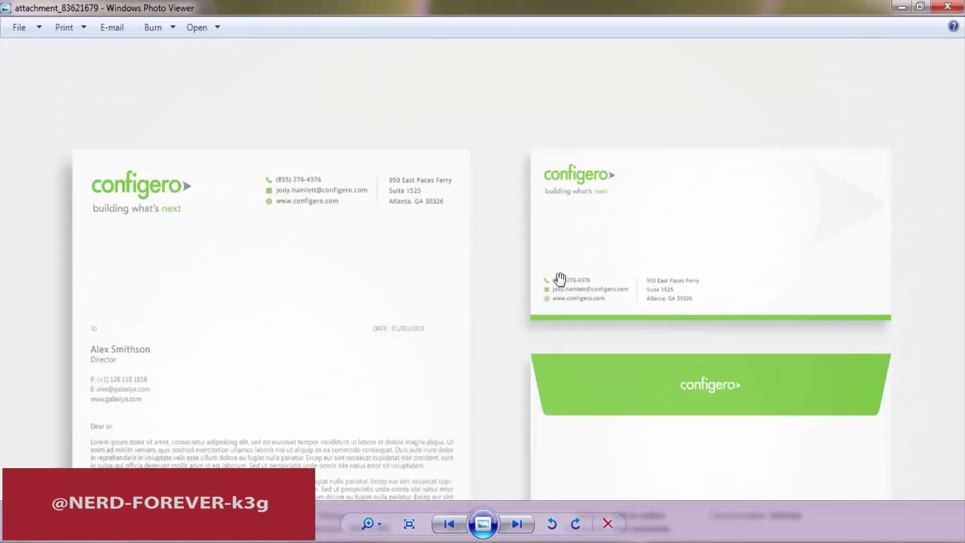
pyautogui.scroll(1, 599, 291)
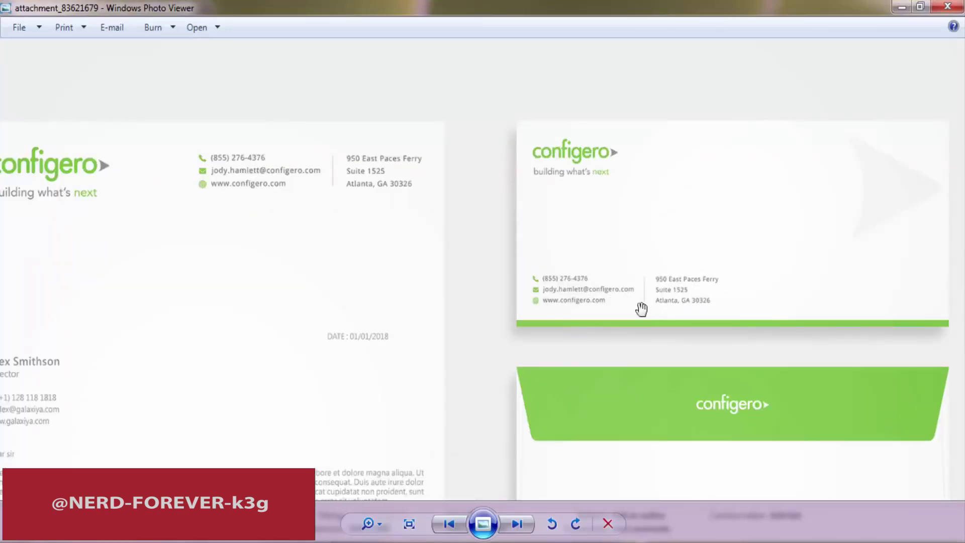
# Examine the reference image's letterhead and envelope layouts at a smaller zoom, and switch back to Photoshop.
pyautogui.scroll(-1, 804, 253)
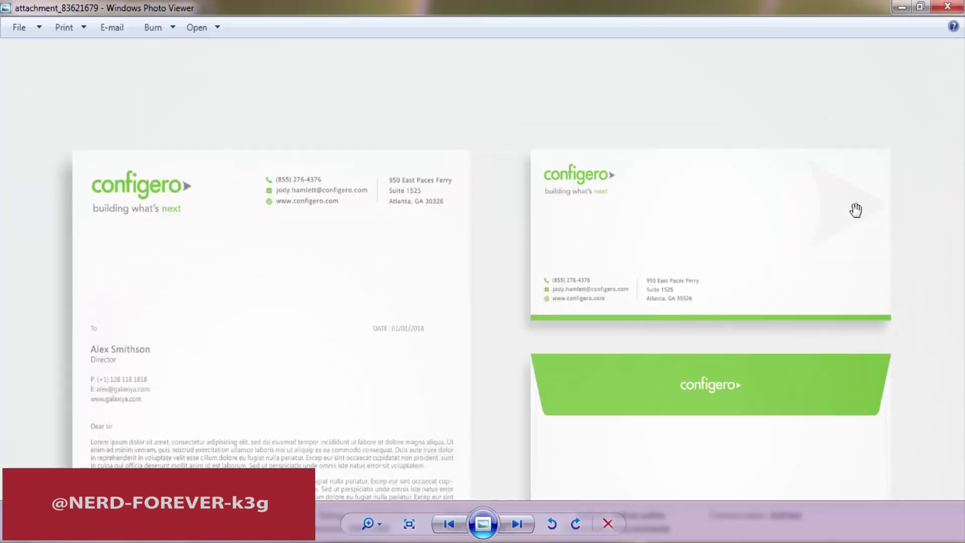
pyautogui.scroll(-1, 525, 244)
pyautogui.scroll(1, 932, 150)
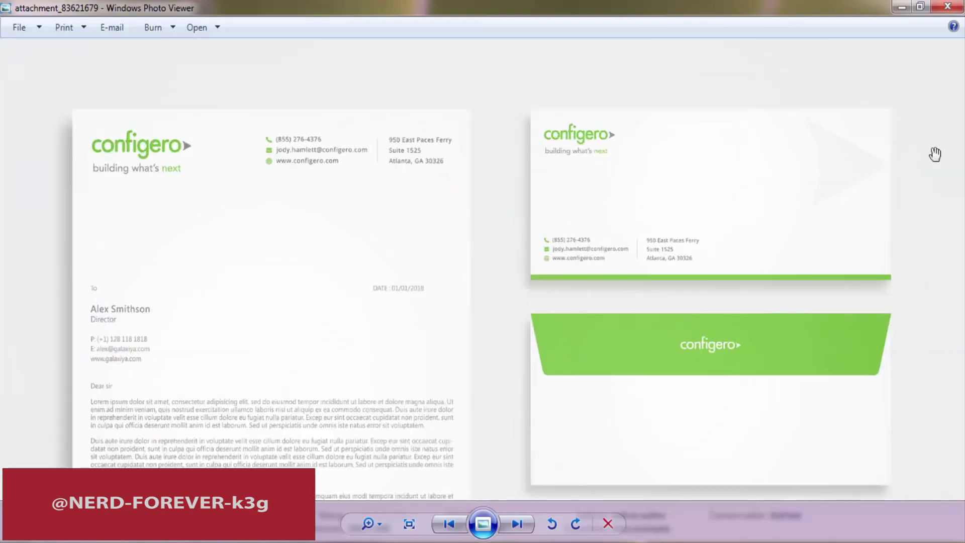
pyautogui.click(902, 7)
pyautogui.hotkey('alt', 'Tab')
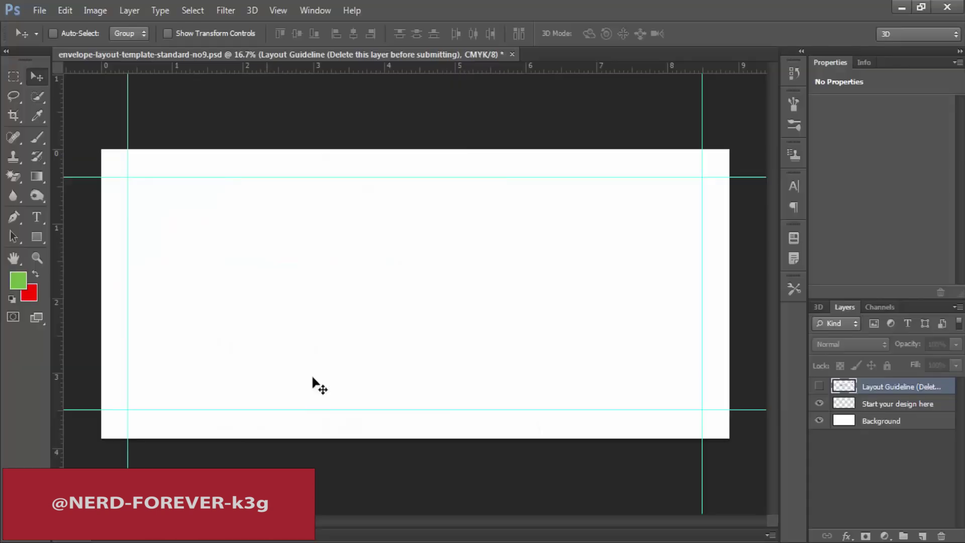
# Open business card template.psd and copy its orange and green footer stripes, Rectangle 3 and Rectangle 4, into the envelope document.
pyautogui.hotkey('ctrl', 'o')
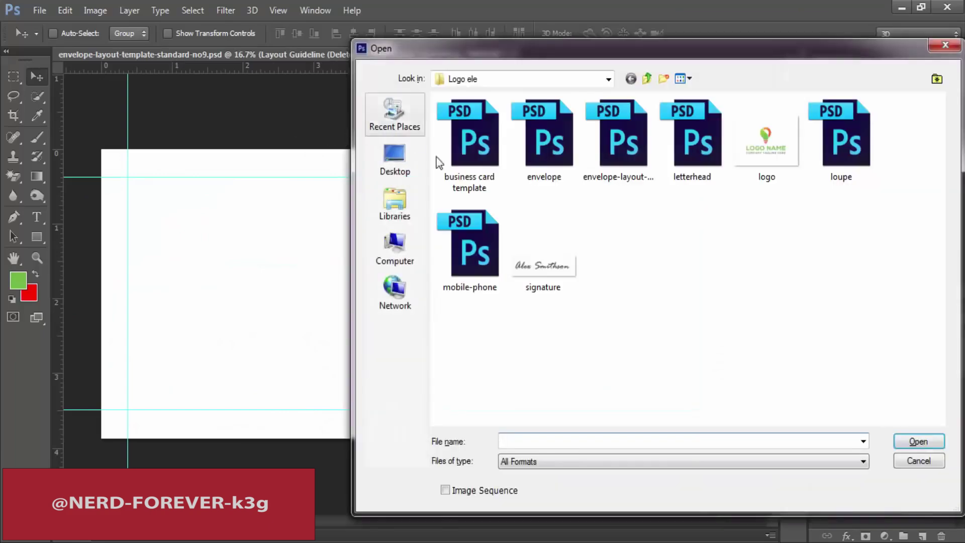
pyautogui.doubleClick(484, 153)
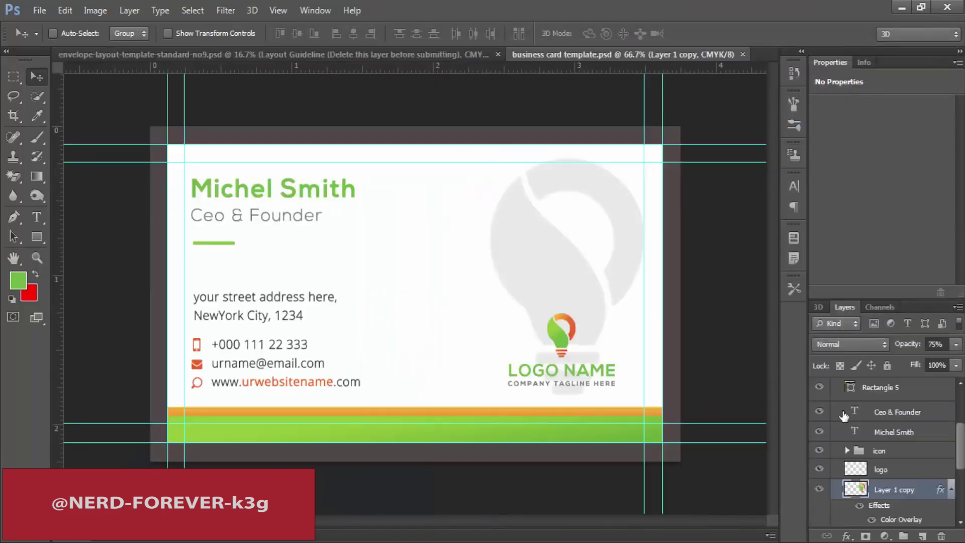
pyautogui.scroll(-5, 890, 480)
pyautogui.click(887, 467)
pyautogui.keyDown('shift'); pyautogui.click(879, 410); pyautogui.keyUp('shift')
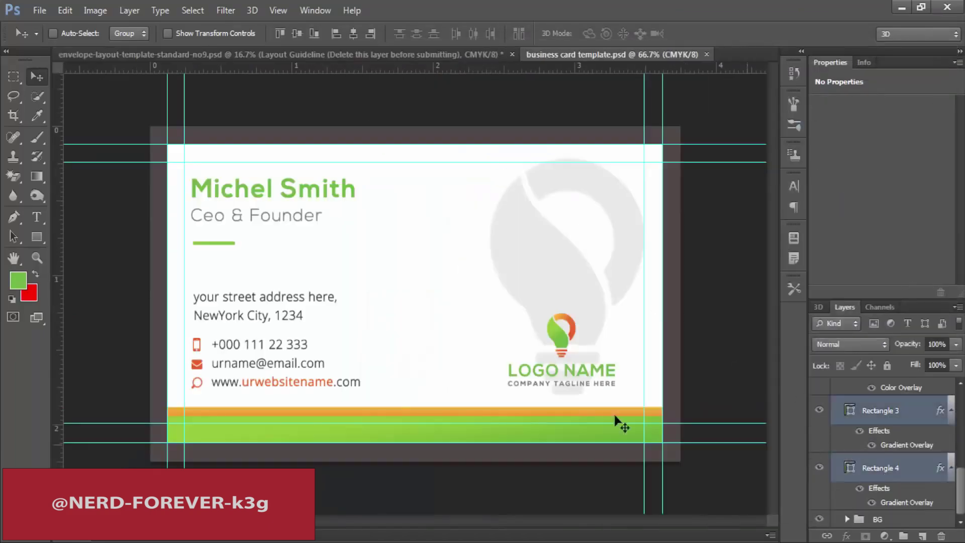
pyautogui.moveTo(337, 422); pyautogui.dragTo(456, 431)
# Scale and position the two footer stripes so they span the envelope's full width along its lower edge.
pyautogui.hotkey('ctrl', 't')
pyautogui.moveTo(507, 401); pyautogui.dragTo(761, 362)
pyautogui.moveTo(599, 407); pyautogui.dragTo(603, 446)
pyautogui.moveTo(96, 396); pyautogui.dragTo(72, 391)
pyautogui.moveTo(466, 432)
pyautogui.mouseDown()
pyautogui.moveTo(470, 406)
pyautogui.moveTo(464, 442)
pyautogui.mouseUp()
# Reduce the green stripe's height to 42.28% so it ends at the envelope's lower edge below the orange stripe.
pyautogui.click(874, 450)
pyautogui.hotkey('ctrl', 't')
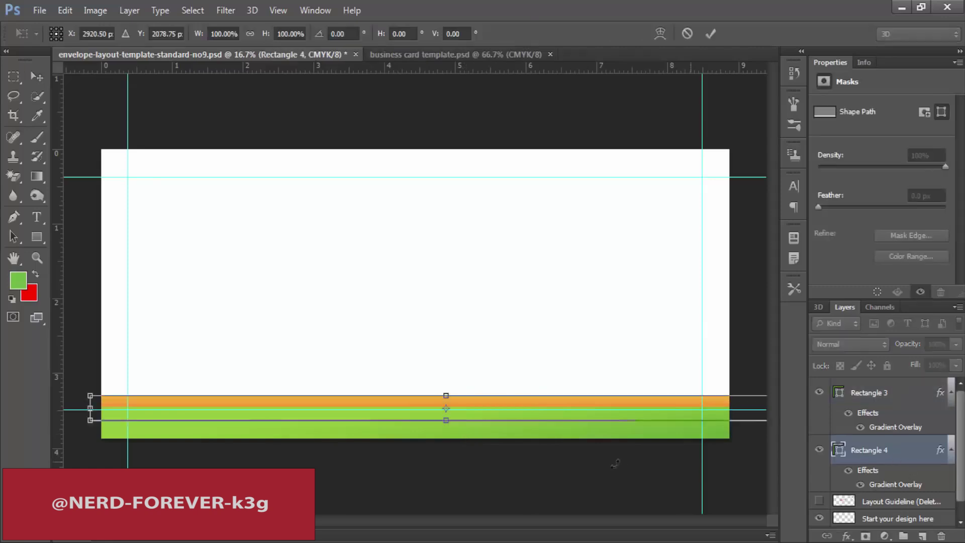
pyautogui.click(875, 413)
pyautogui.hotkey('ctrl', 't')
pyautogui.moveTo(423, 478); pyautogui.dragTo(423, 438)
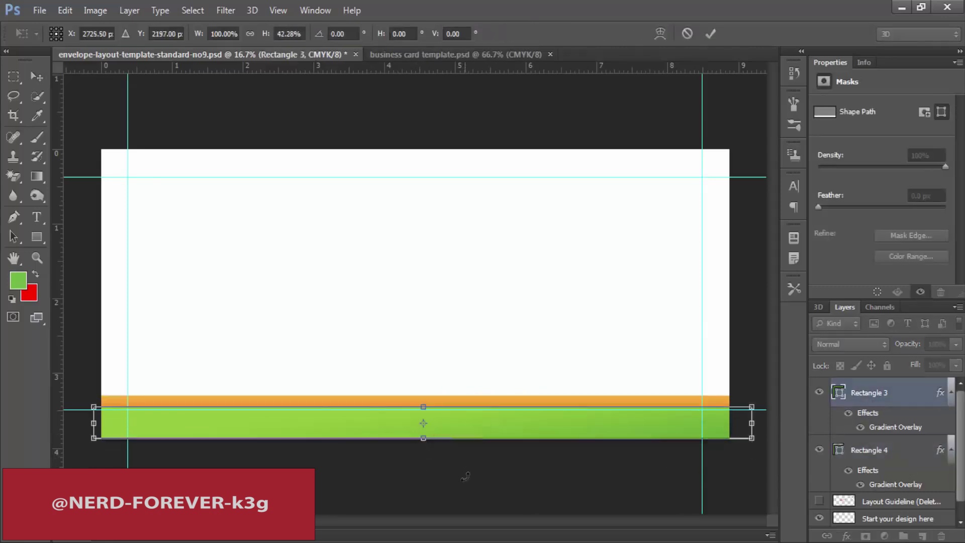
pyautogui.press('Return')
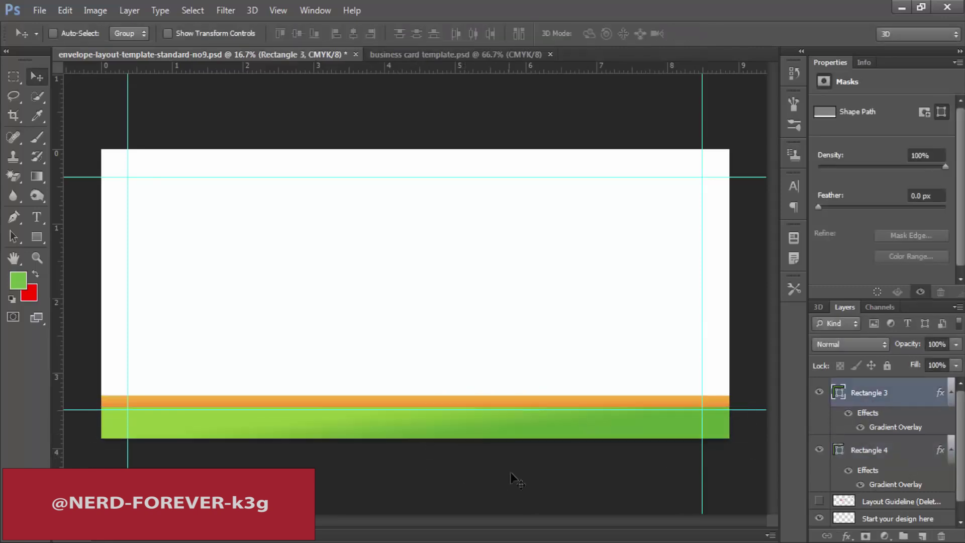
# Copy the logo from the business card's back side into the envelope, enlarge it and place it in the upper-left area.
pyautogui.click(471, 55)
pyautogui.hotkey('ctrl', 'shift', 'alt', 'n')
pyautogui.moveTo(460, 347); pyautogui.dragTo(350, 253)
pyautogui.hotkey('ctrl', 't')
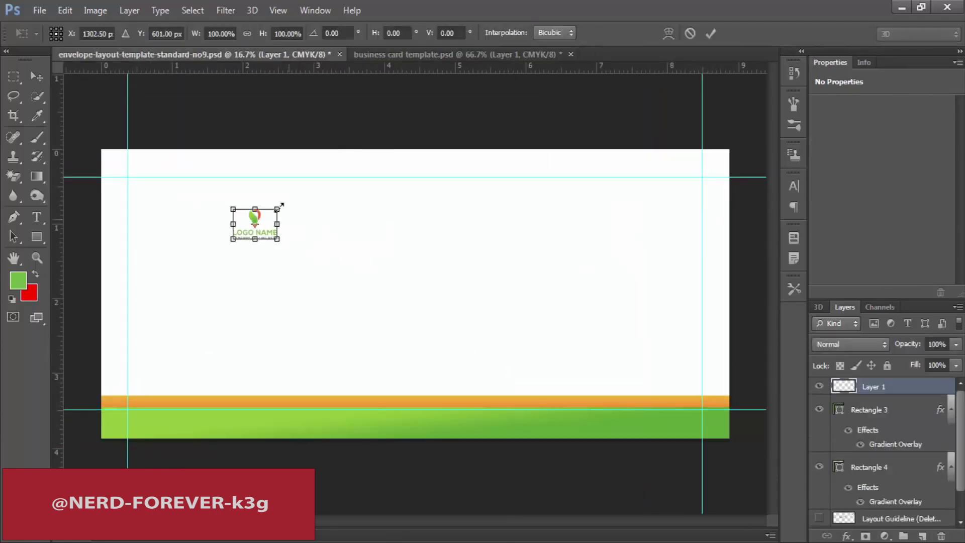
pyautogui.moveTo(296, 214); pyautogui.dragTo(212, 225)
pyautogui.press('Return')
# Open letterhead.psd from the Logo ele folder and find its contact detail layers.
pyautogui.click(408, 55)
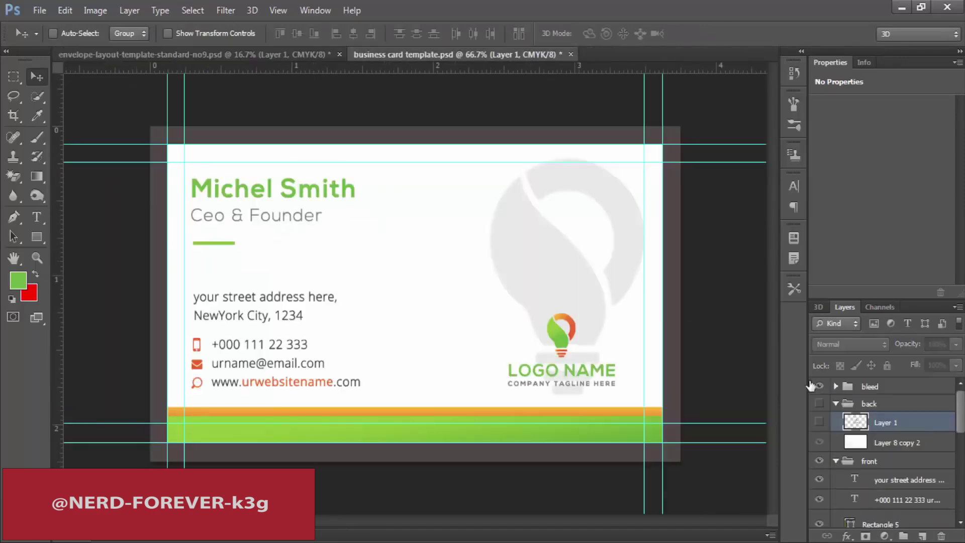
pyautogui.hotkey('ctrl', 'o')
pyautogui.click(695, 146)
pyautogui.doubleClick(695, 143)
pyautogui.scroll(1, 885, 452)
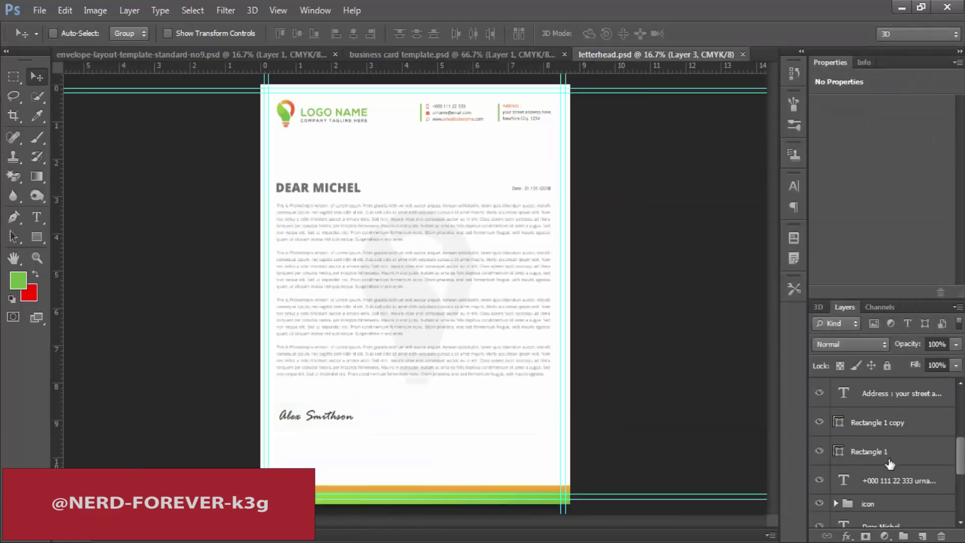
# Copy the letterhead's address text, both vertical bars, contact text and icon group into the envelope document.
pyautogui.click(880, 425)
pyautogui.keyDown('ctrl'); pyautogui.click(871, 451); pyautogui.keyUp('ctrl')
pyautogui.keyDown('ctrl'); pyautogui.click(902, 480); pyautogui.keyUp('ctrl')
pyautogui.keyDown('ctrl'); pyautogui.click(876, 502); pyautogui.keyUp('ctrl')
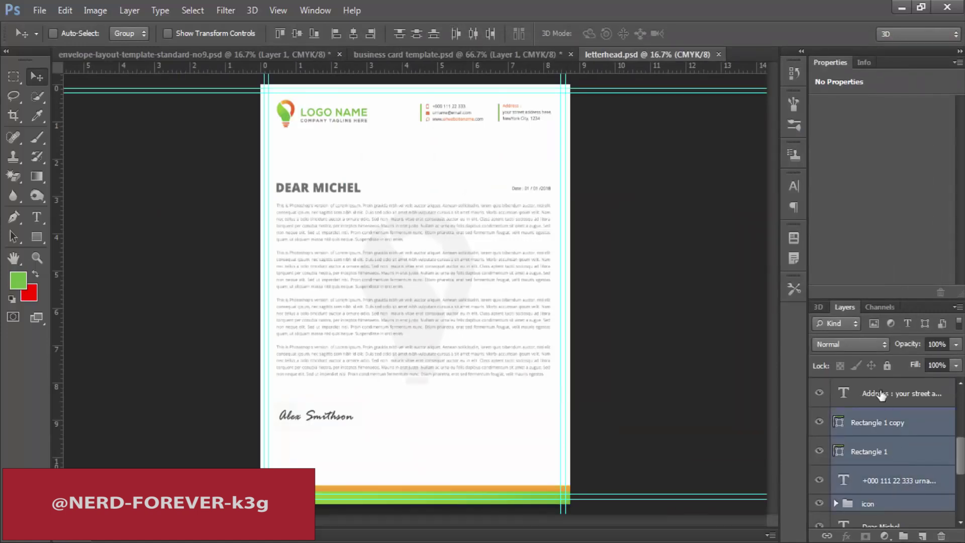
pyautogui.keyDown('ctrl'); pyautogui.click(888, 395); pyautogui.keyUp('ctrl')
pyautogui.moveTo(400, 184); pyautogui.dragTo(359, 330)
# Enlarge the contact details to about 187% and place them below the logo, aligned with its left edge.
pyautogui.hotkey('ctrl', 't')
pyautogui.press('Return')
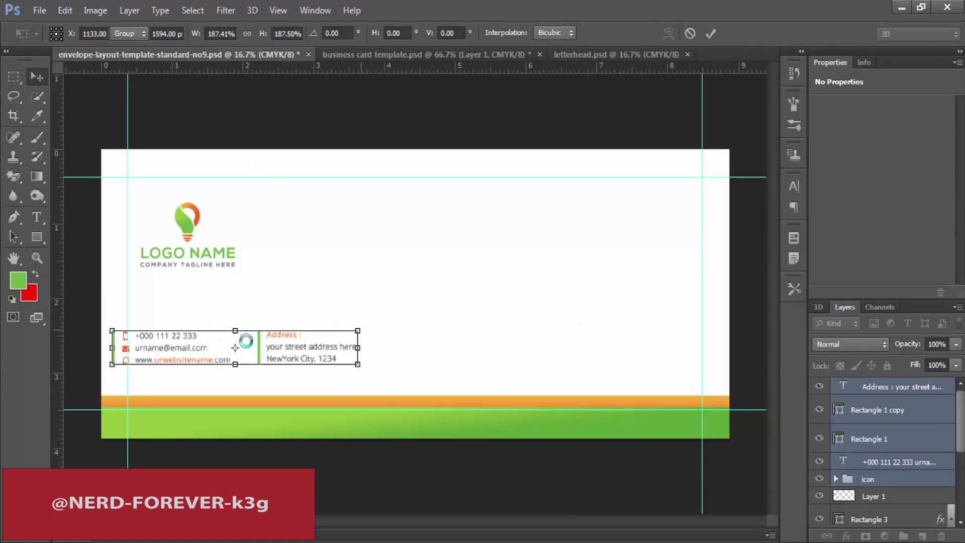
pyautogui.moveTo(147, 349); pyautogui.dragTo(176, 356)
# Move the address text and its green bar horizontally to the envelope's lower-right area, and fit the envelope in view.
pyautogui.click(857, 413)
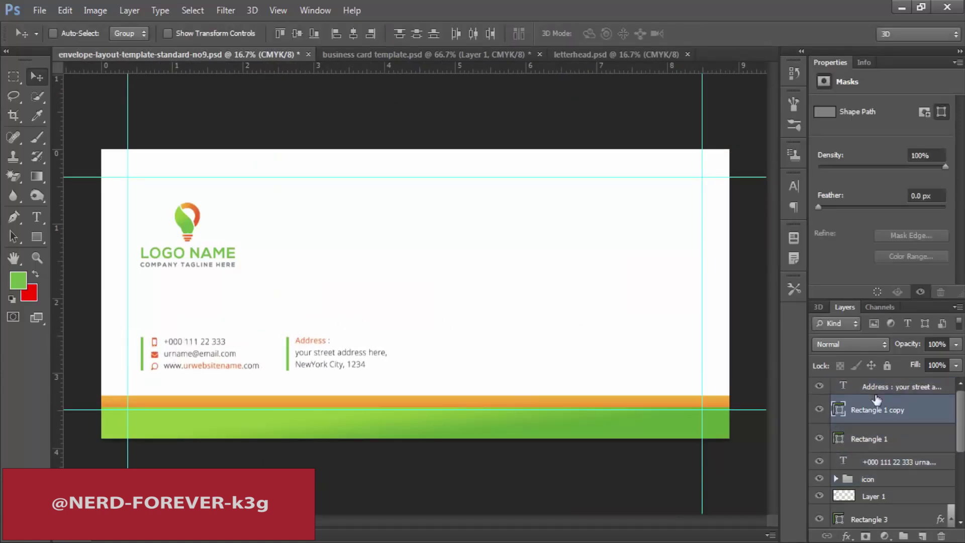
pyautogui.moveTo(341, 360); pyautogui.dragTo(648, 360)
pyautogui.hotkey('ctrl', '0')
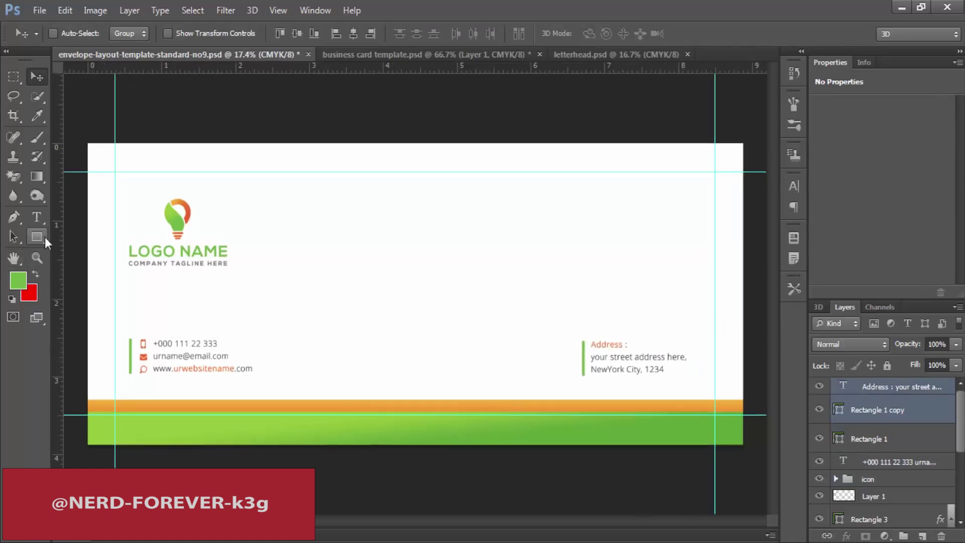
# Draw a green rounded rectangle of 1312 × 346 px with 10 px radius over the contact details and move it beneath them.
pyautogui.click(38, 237)
pyautogui.click(83, 249)
pyautogui.moveTo(558, 336); pyautogui.dragTo(286, 377)
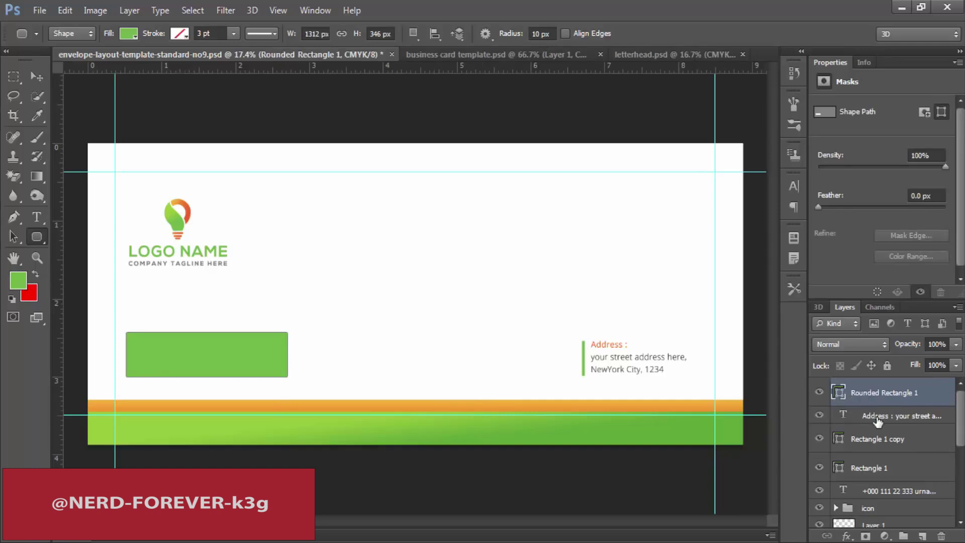
pyautogui.moveTo(886, 393); pyautogui.dragTo(880, 494)
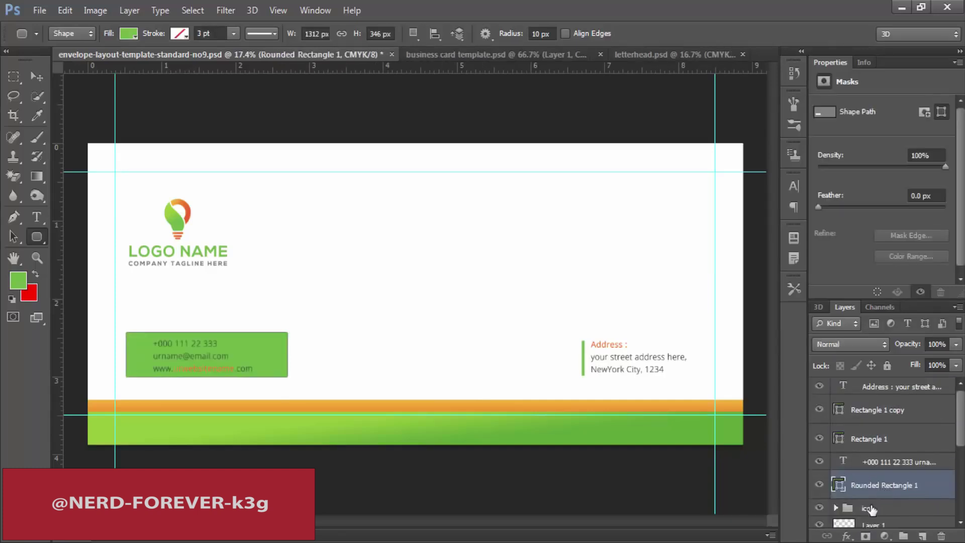
# Apply a white (ffffff) Color Overlay to the contact icon group.
pyautogui.rightClick(874, 479)
pyautogui.click(872, 99)
pyautogui.click(578, 348)
pyautogui.click(824, 224)
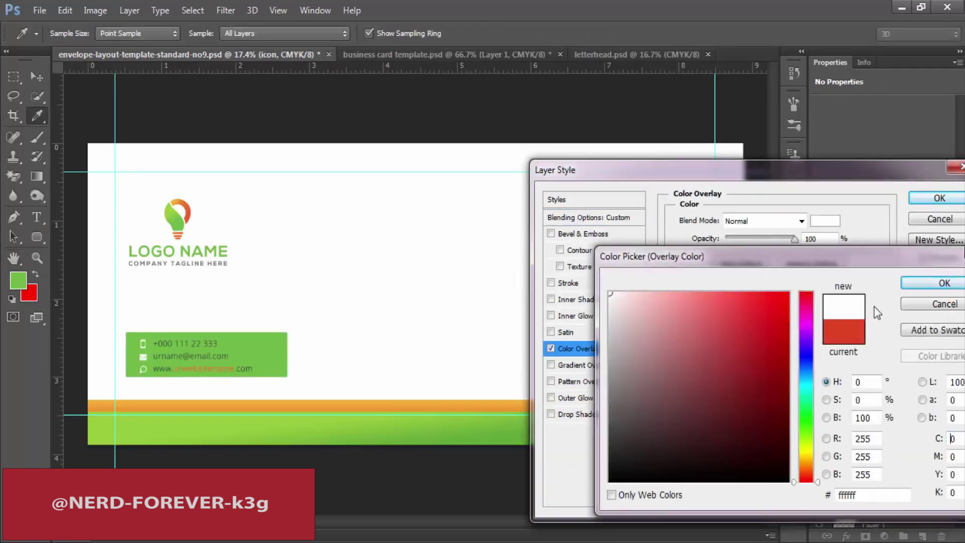
pyautogui.click(943, 284)
pyautogui.press('Return')
# Change the phone, e-mail and website text on the green box to white.
pyautogui.click(894, 461)
pyautogui.press('t')
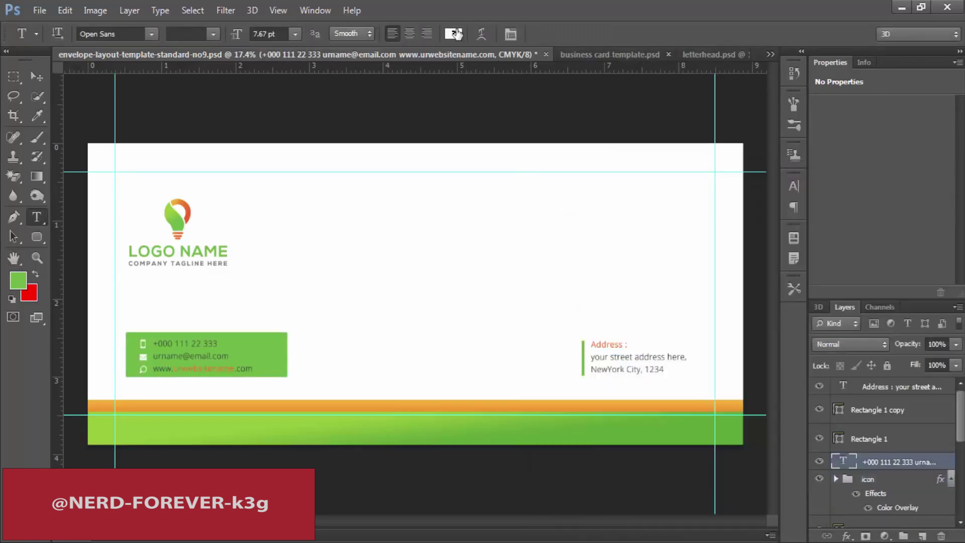
pyautogui.click(453, 34)
pyautogui.click(940, 282)
pyautogui.click(36, 76)
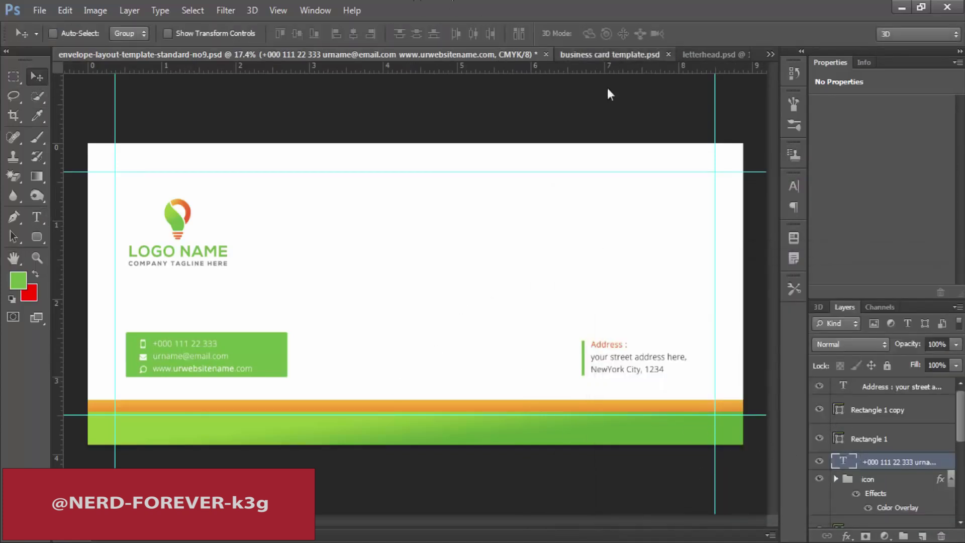
# Copy the grey light bulb watermark from the business card template into the envelope document.
pyautogui.click(610, 54)
pyautogui.scroll(3, 886, 470)
pyautogui.click(889, 473)
pyautogui.click(890, 489)
pyautogui.moveTo(372, 189); pyautogui.dragTo(605, 318)
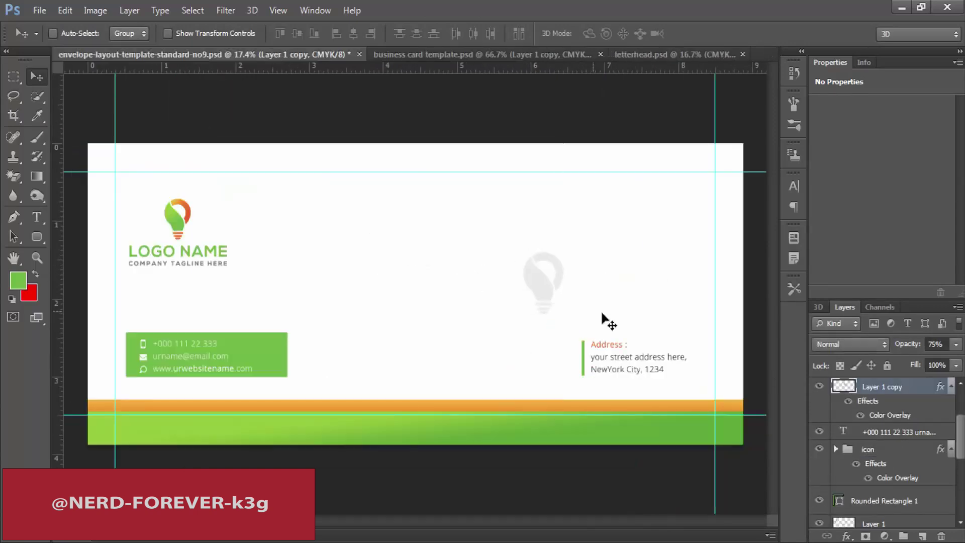
# Enlarge the bulb watermark, place it above the address at the envelope's upper right and lower its opacity.
pyautogui.hotkey('ctrl', 't')
pyautogui.moveTo(564, 247); pyautogui.dragTo(643, 236)
pyautogui.press('Return')
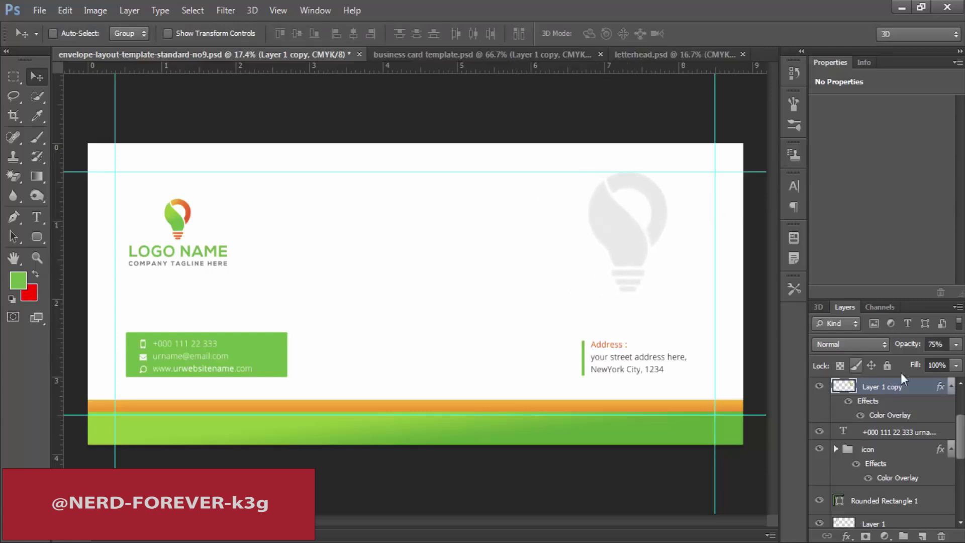
pyautogui.moveTo(899, 351); pyautogui.dragTo(880, 349)
pyautogui.moveTo(663, 246)
pyautogui.mouseDown()
pyautogui.moveTo(690, 247)
pyautogui.moveTo(674, 246)
pyautogui.mouseUp()
# Hide the bulb watermark layer and save the envelope document.
pyautogui.click(819, 387)
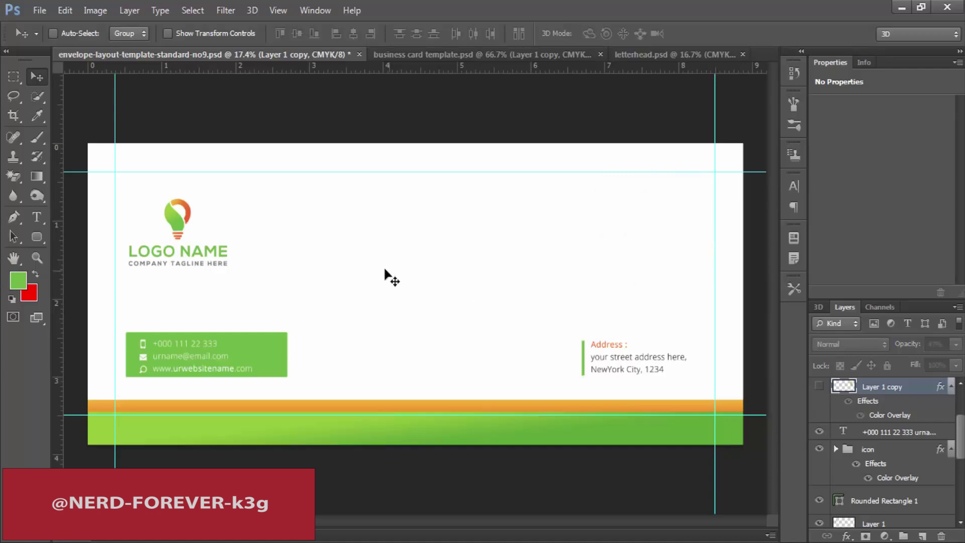
pyautogui.hotkey('ctrl', 's')
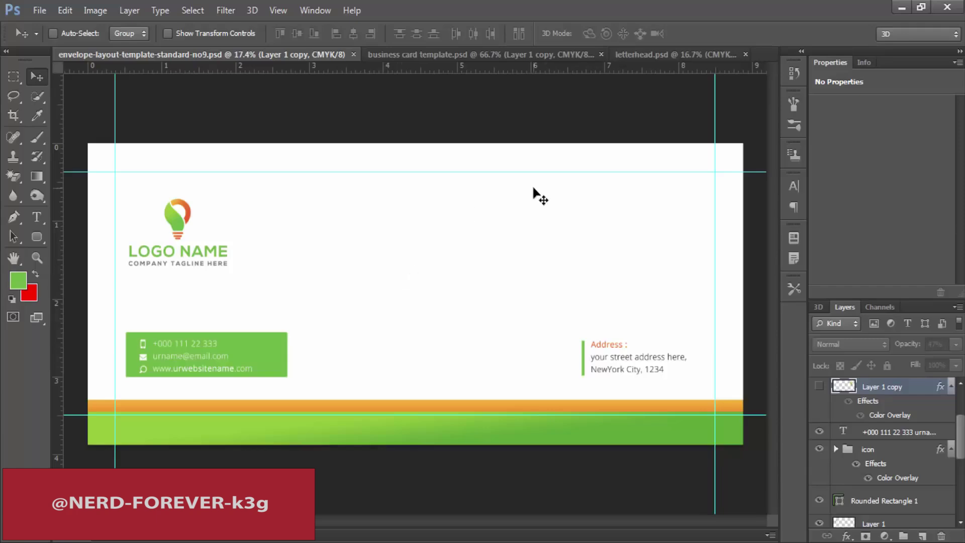
# Browse to New folder and open mockup.psd.
pyautogui.hotkey('ctrl', 'o')
pyautogui.press('BackSpace')
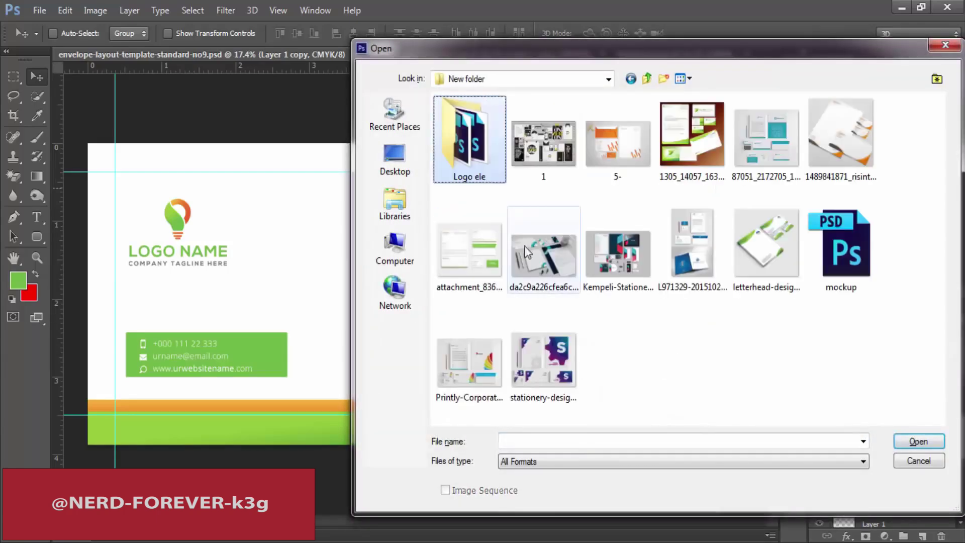
pyautogui.click(488, 269)
pyautogui.press('BackSpace')
pyautogui.doubleClick(495, 228)
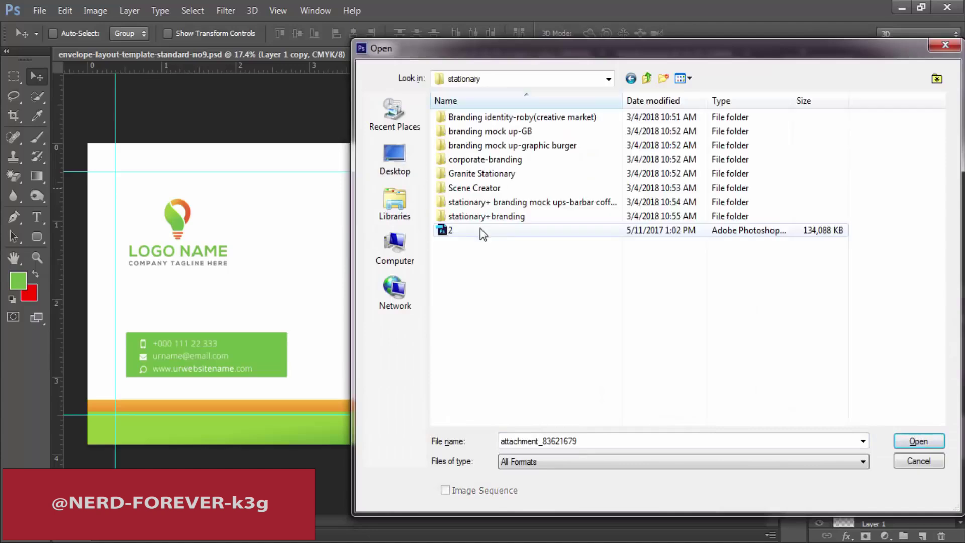
pyautogui.press('BackSpace')
pyautogui.doubleClick(788, 187)
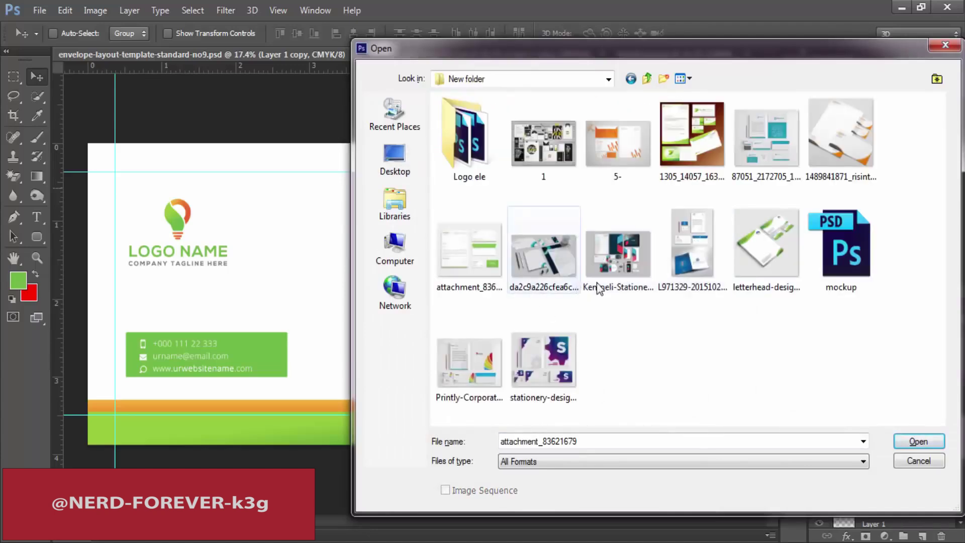
pyautogui.click(822, 273)
pyautogui.doubleClick(861, 247)
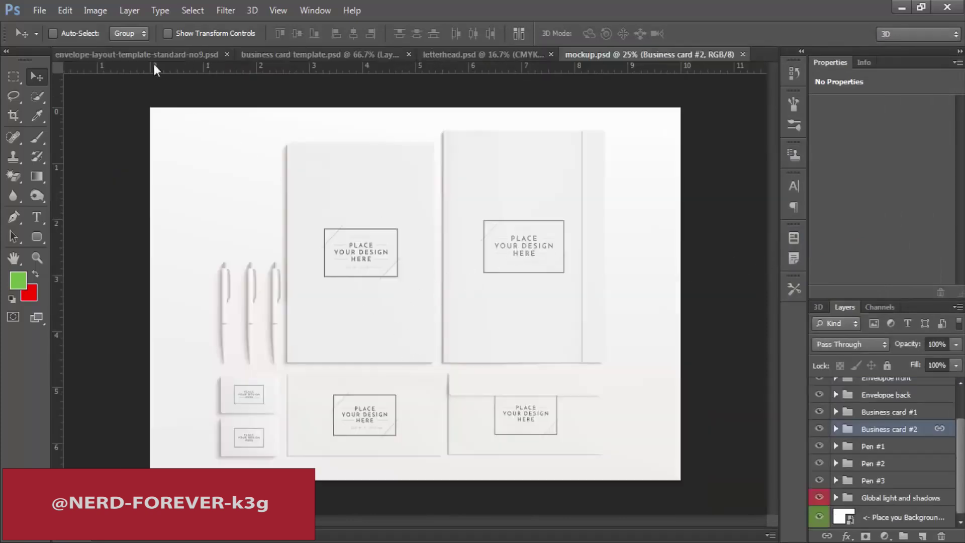
# Show the back side of the business card template with its logo and marquee-select the card area inside the bleed.
pyautogui.click(135, 55)
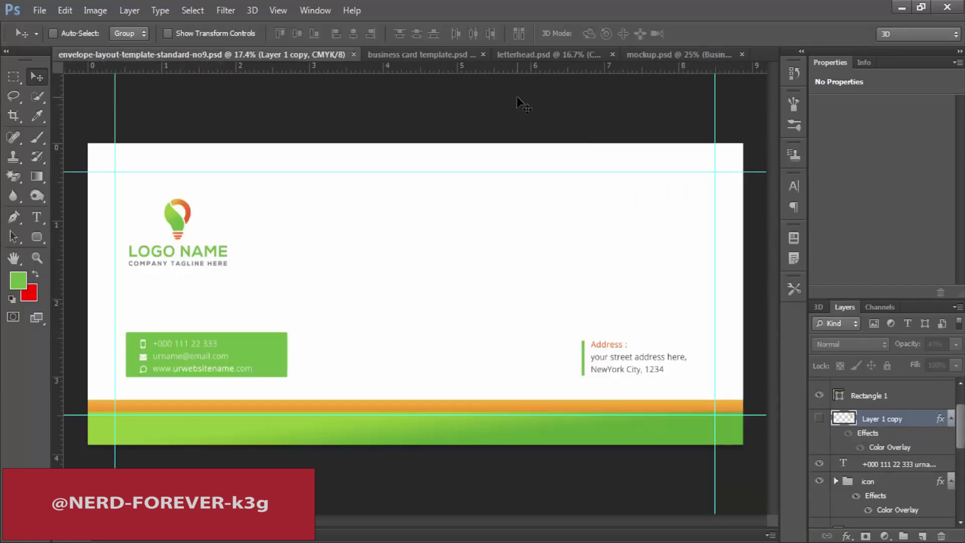
pyautogui.click(417, 52)
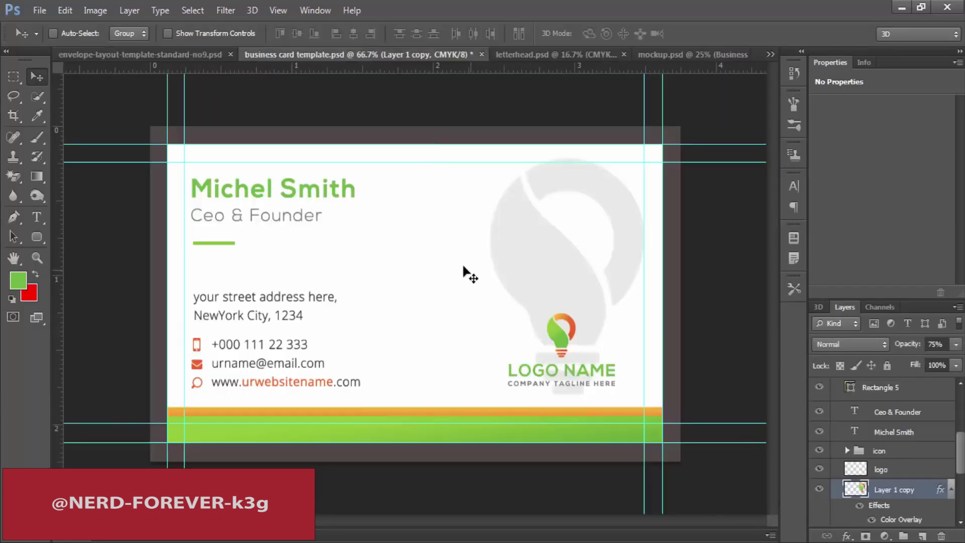
pyautogui.press('m')
pyautogui.scroll(5, 869, 412)
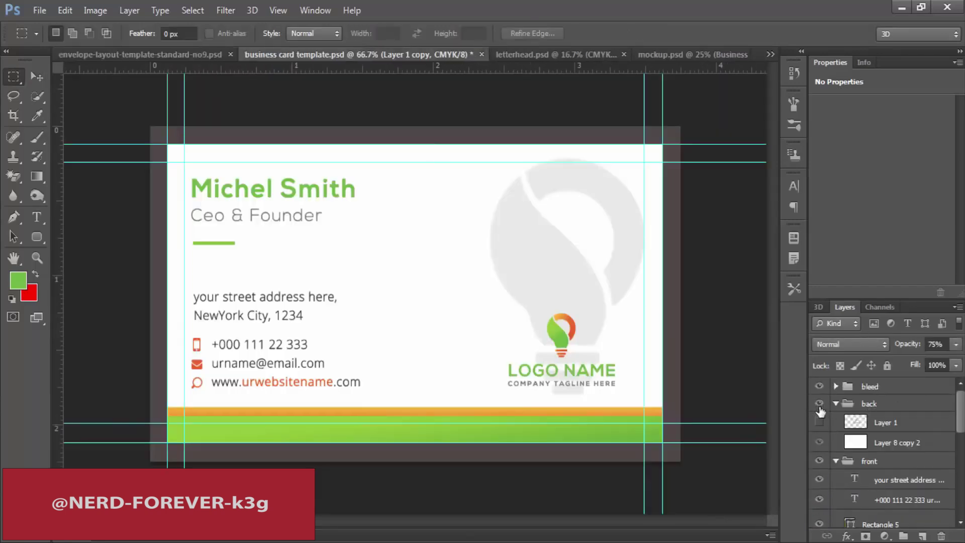
pyautogui.click(819, 403)
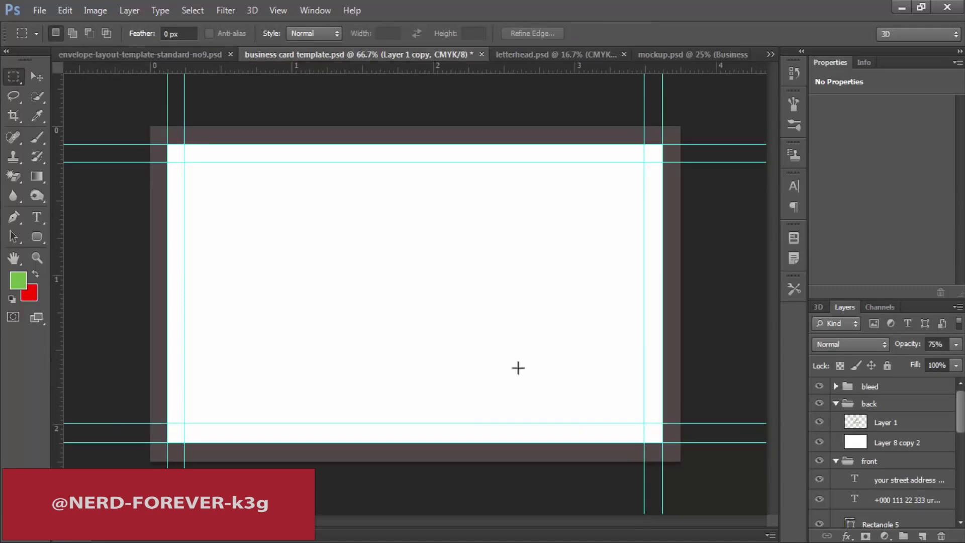
pyautogui.hotkey('ctrl', 'v')
pyautogui.moveTo(169, 143); pyautogui.dragTo(686, 449)
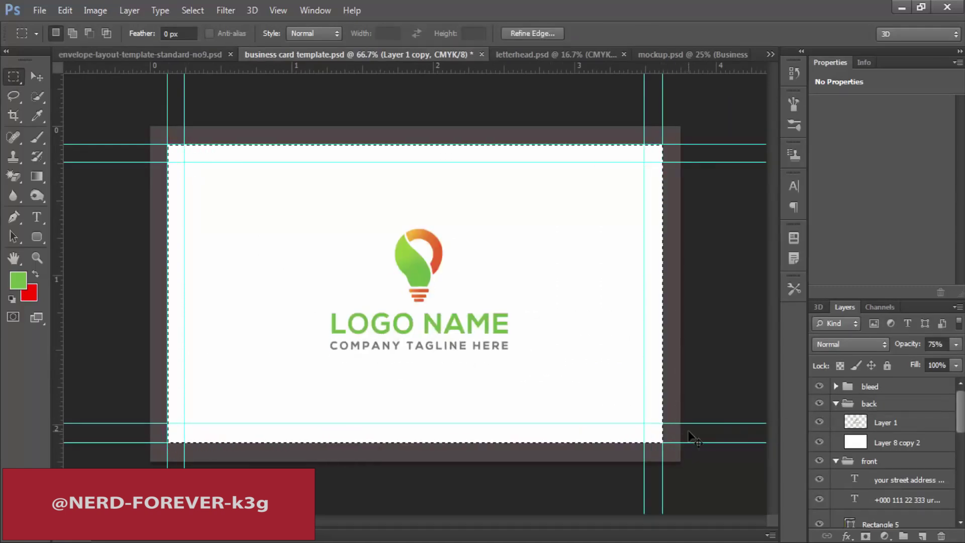
# Review the open letterhead and envelope documents and the layer groups of mockup.psd, from Folder down to the pens.
pyautogui.click(544, 53)
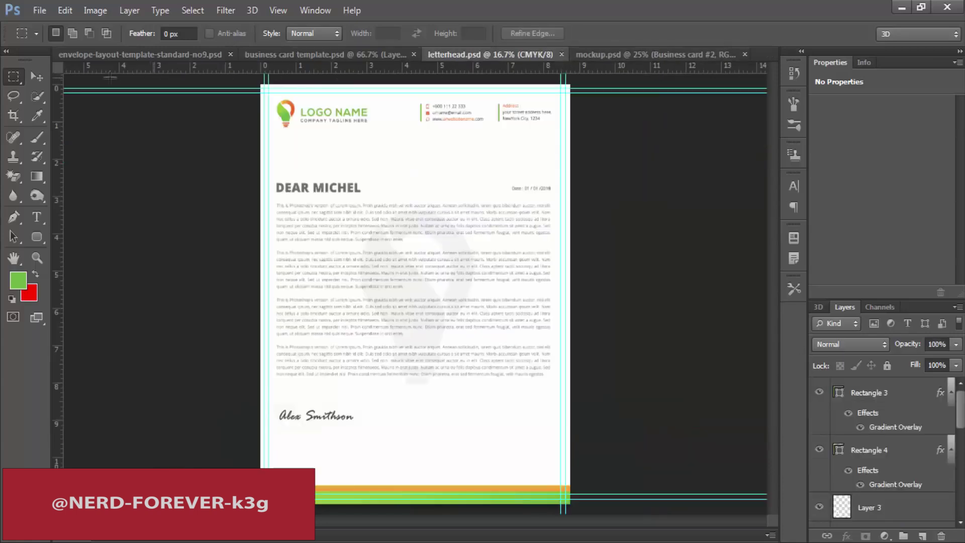
pyautogui.click(93, 54)
pyautogui.click(679, 54)
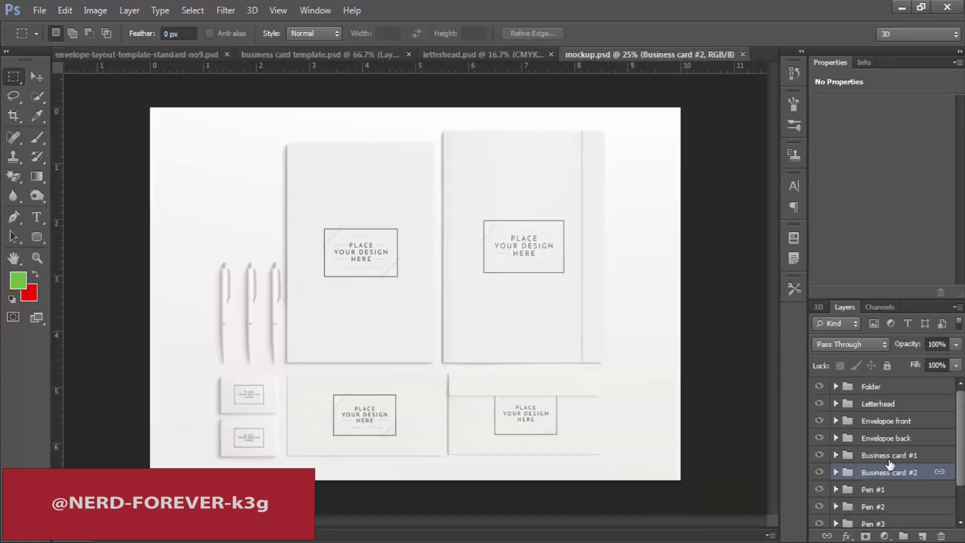
pyautogui.click(877, 404)
pyautogui.click(876, 420)
pyautogui.click(879, 438)
pyautogui.click(882, 420)
pyautogui.hotkey('alt', ']')
pyautogui.hotkey('alt', ']')
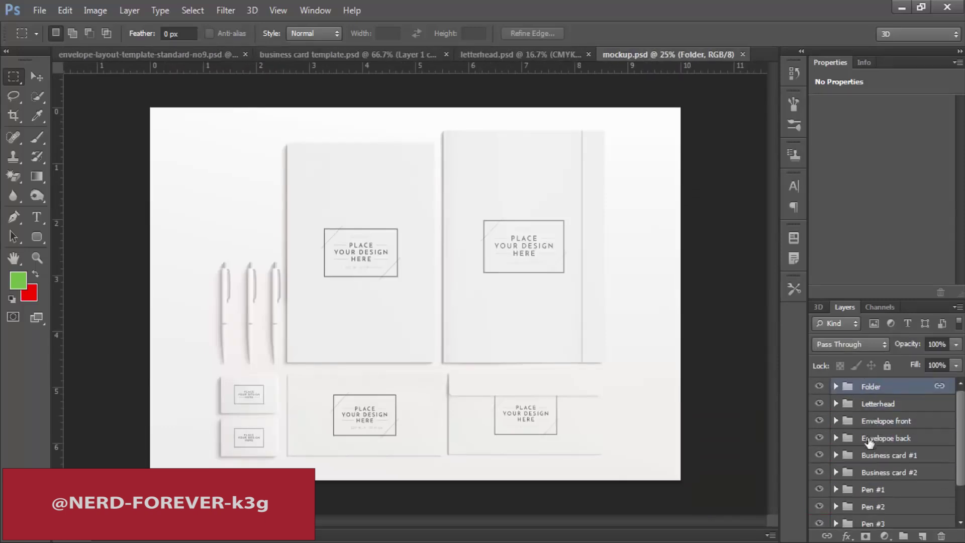
pyautogui.scroll(-2, 877, 457)
pyautogui.click(875, 474)
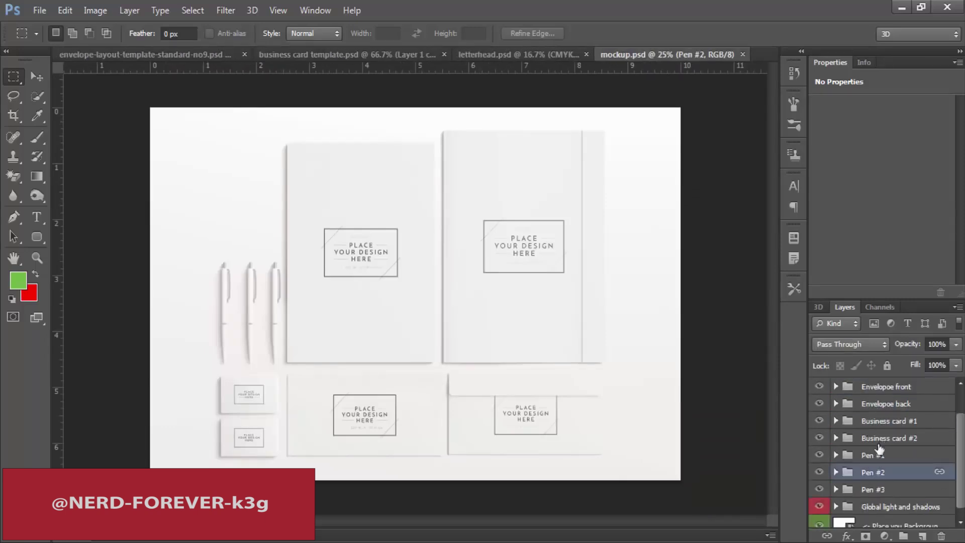
# Open the smart object of the mockup's Business card #1 group and paste the card's back design into it.
pyautogui.click(869, 438)
pyautogui.click(819, 421)
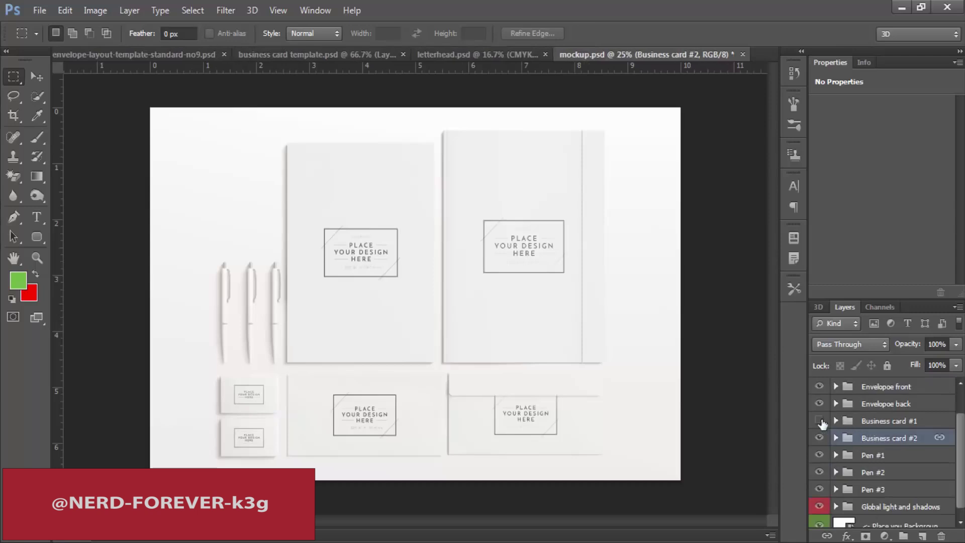
pyautogui.click(819, 421)
pyautogui.click(837, 421)
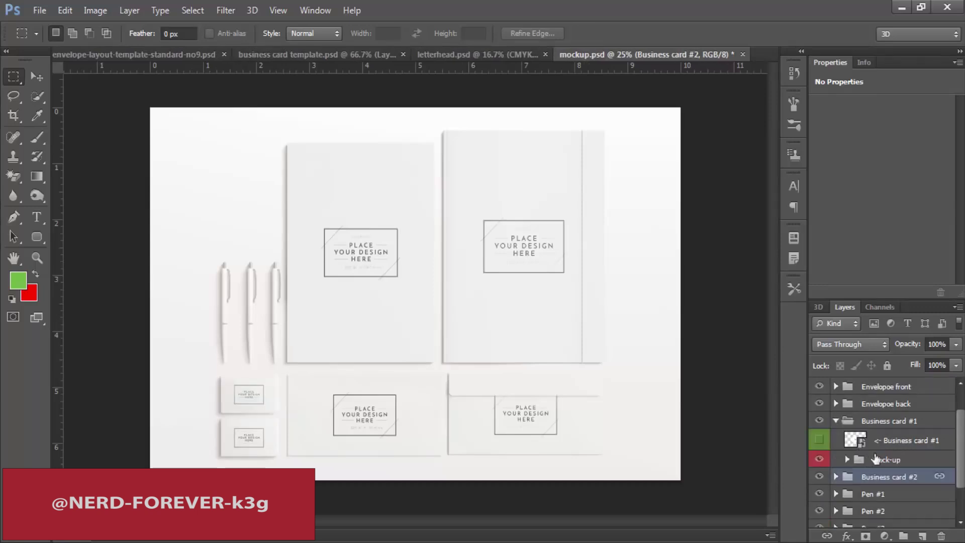
pyautogui.click(840, 443)
pyautogui.click(847, 460)
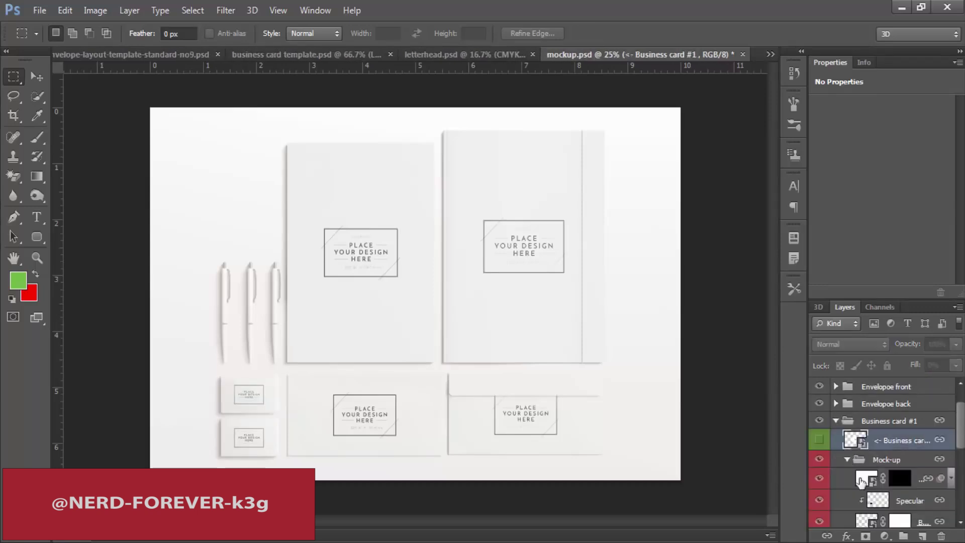
pyautogui.doubleClick(860, 436)
pyautogui.hotkey('ctrl', 'v')
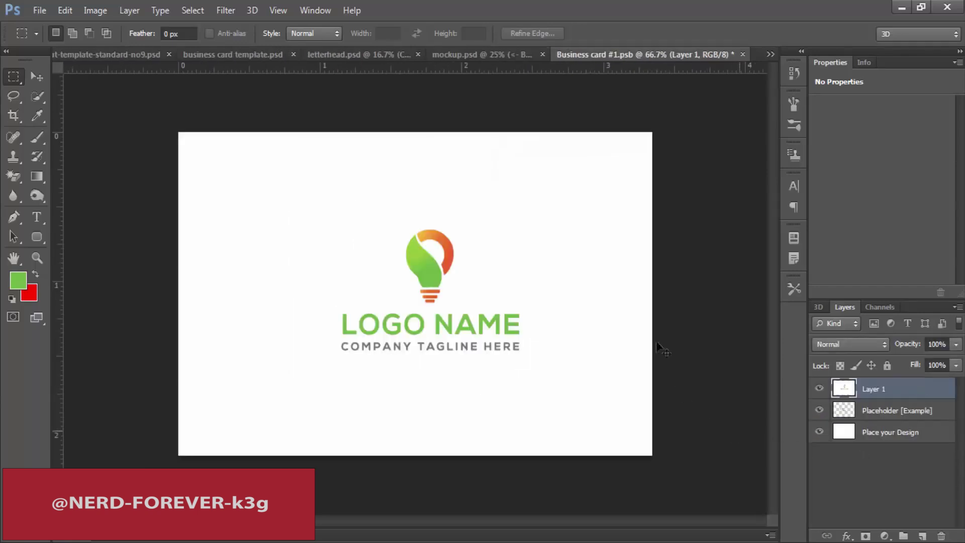
# Scale the pasted card back design to 106% proportionally about its centre.
pyautogui.hotkey('ctrl', 't')
pyautogui.press('Return')
pyautogui.hotkey('ctrl', 's')
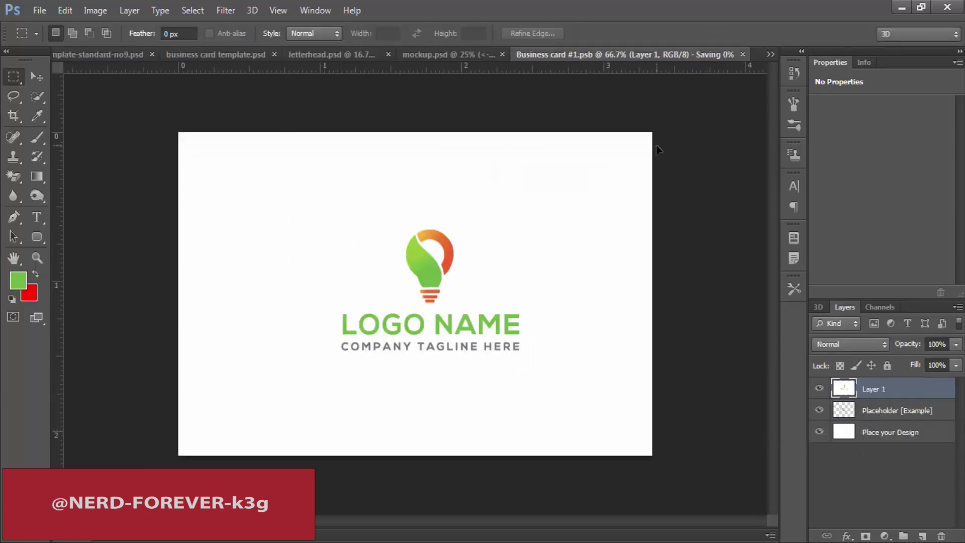
pyautogui.press('v')
pyautogui.hotkey('ctrl', 't')
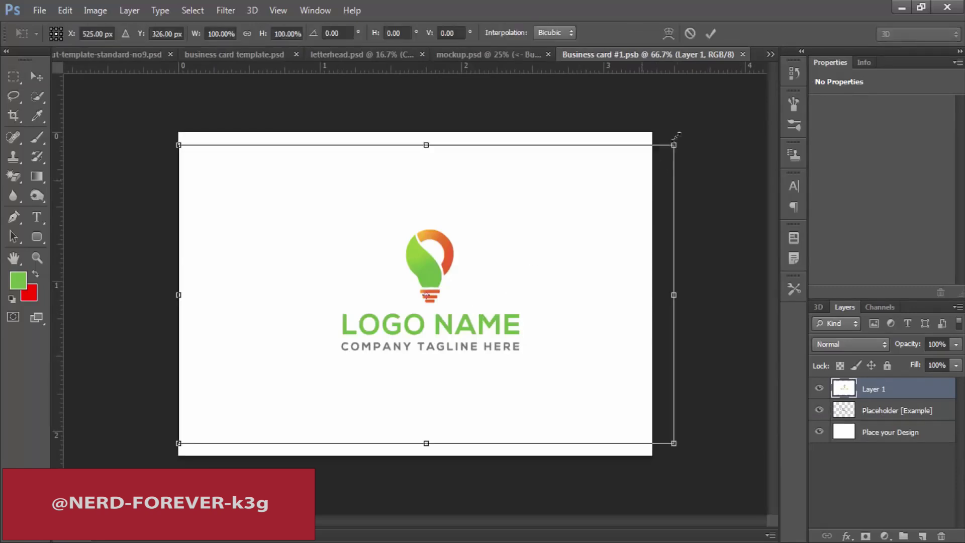
pyautogui.moveTo(674, 144); pyautogui.dragTo(688, 136)
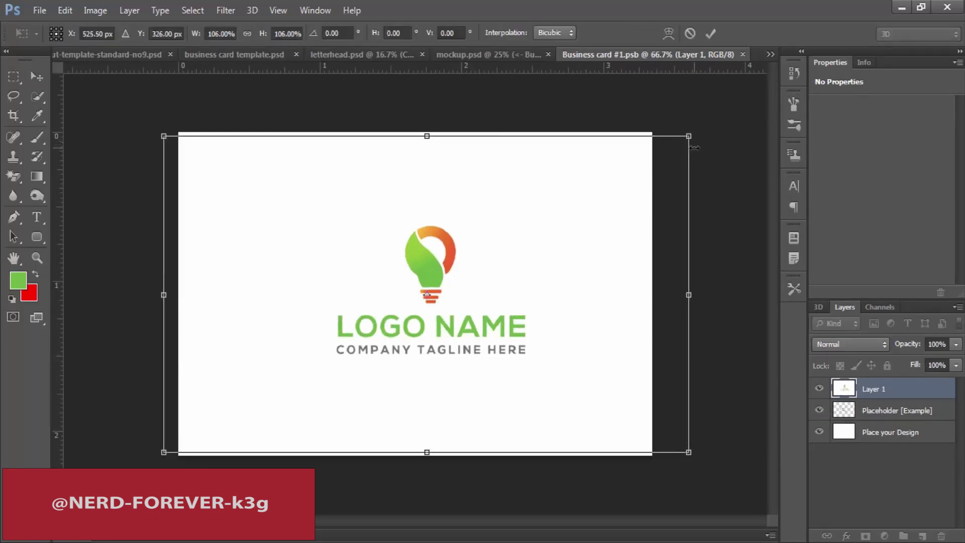
pyautogui.press('Return')
# Nudge the enlarged back design left and slightly up to centre the logo on the card.
pyautogui.press('Left')
pyautogui.press('Left')
pyautogui.press('Left')
pyautogui.press('Left')
pyautogui.press('Left')
pyautogui.press('Left')
pyautogui.press('Left')
pyautogui.press('Left')
pyautogui.press('Left')
pyautogui.press('Left')
pyautogui.press('Left')
pyautogui.press('Left')
pyautogui.press('Left')
pyautogui.press('Left')
pyautogui.press('Left')
pyautogui.press('Left')
pyautogui.press('Left')
pyautogui.press('Left')
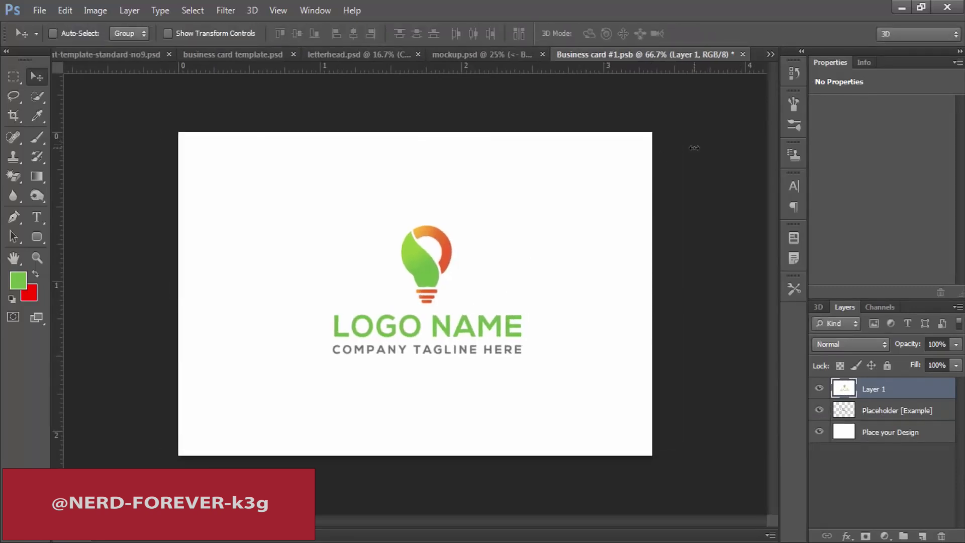
pyautogui.press('Up')
pyautogui.press('Up')
pyautogui.press('Up')
pyautogui.press('Up')
pyautogui.press('Left')
pyautogui.press('Left')
pyautogui.press('Left')
pyautogui.press('Left')
pyautogui.press('Left')
pyautogui.press('Left')
pyautogui.press('Left')
pyautogui.press('Left')
pyautogui.press('Left')
pyautogui.press('Left')
pyautogui.press('Up')
pyautogui.press('Up')
pyautogui.press('Up')
# Save and close the Business card #1 smart object and inspect the updated card in the mockup.
pyautogui.hotkey('ctrl', 's')
pyautogui.hotkey('ctrl', 'w')
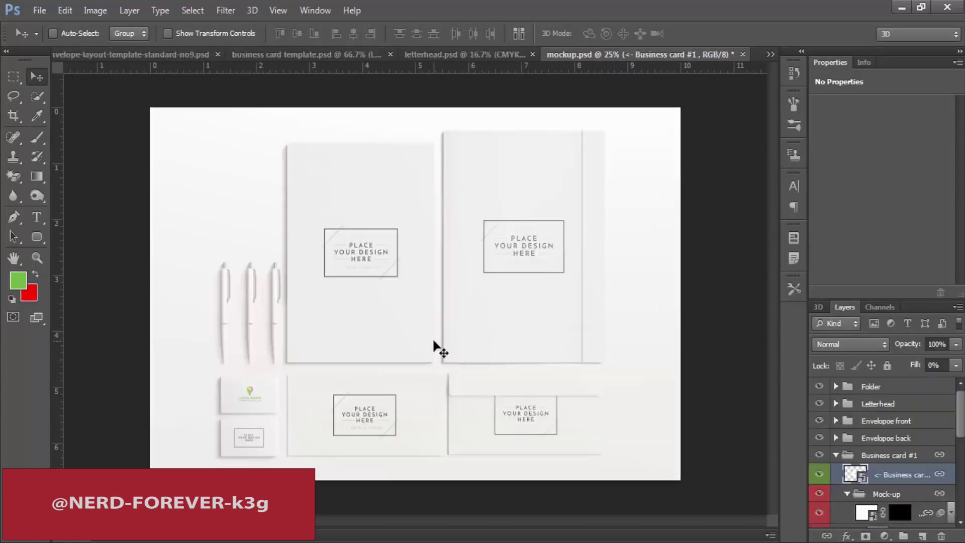
pyautogui.moveTo(241, 402); pyautogui.dragTo(303, 430)
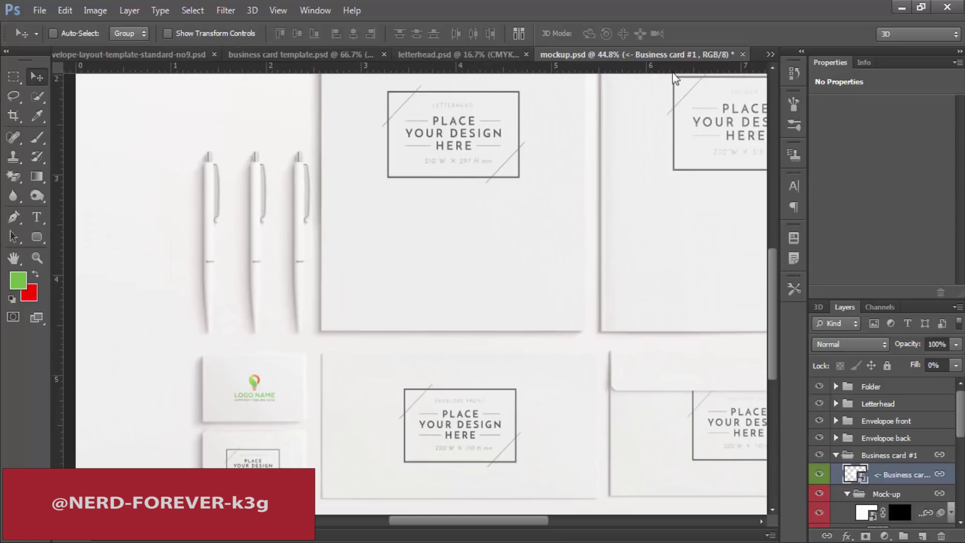
# Switch to business card template.psd and hide the back group to show the front design.
pyautogui.click(459, 54)
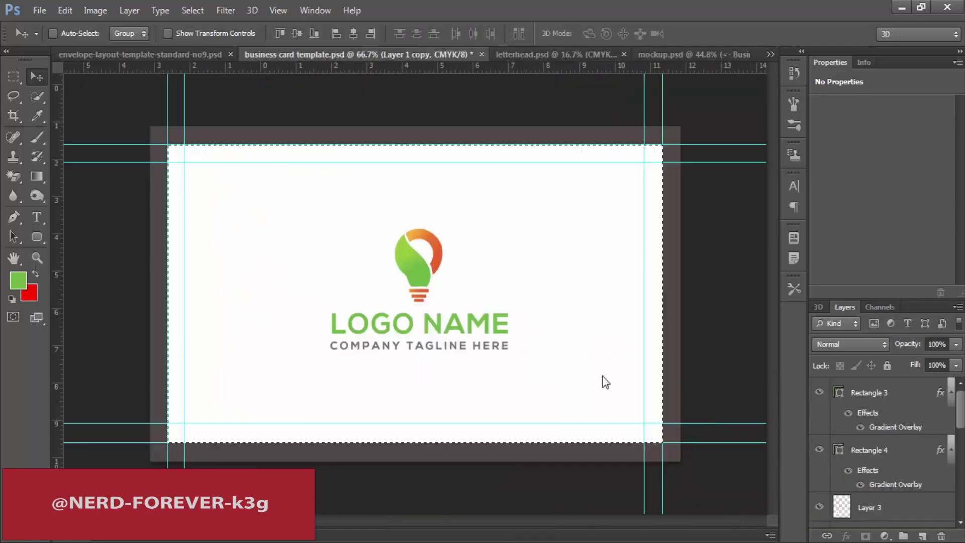
pyautogui.click(279, 55)
pyautogui.scroll(5, 854, 453)
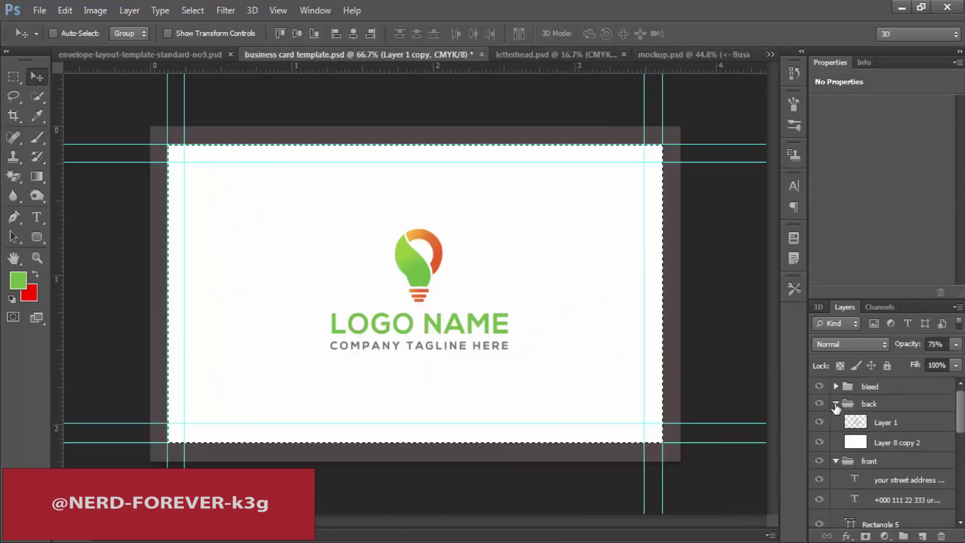
pyautogui.click(836, 404)
pyautogui.click(819, 403)
pyautogui.click(819, 420)
pyautogui.click(819, 420)
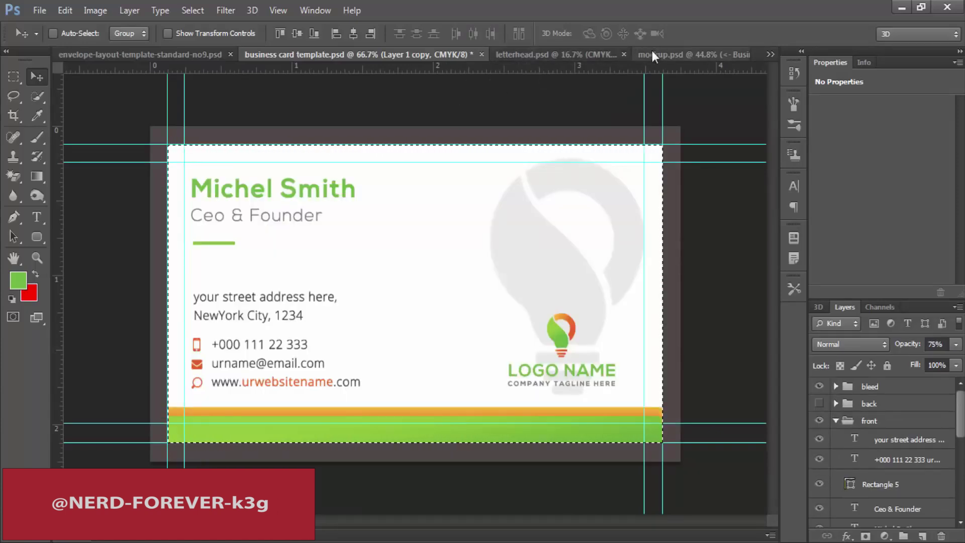
# Return to mockup.psd, check the smart object inside the Business card #2 group and hide its "<- Business card #2" layer.
pyautogui.click(539, 55)
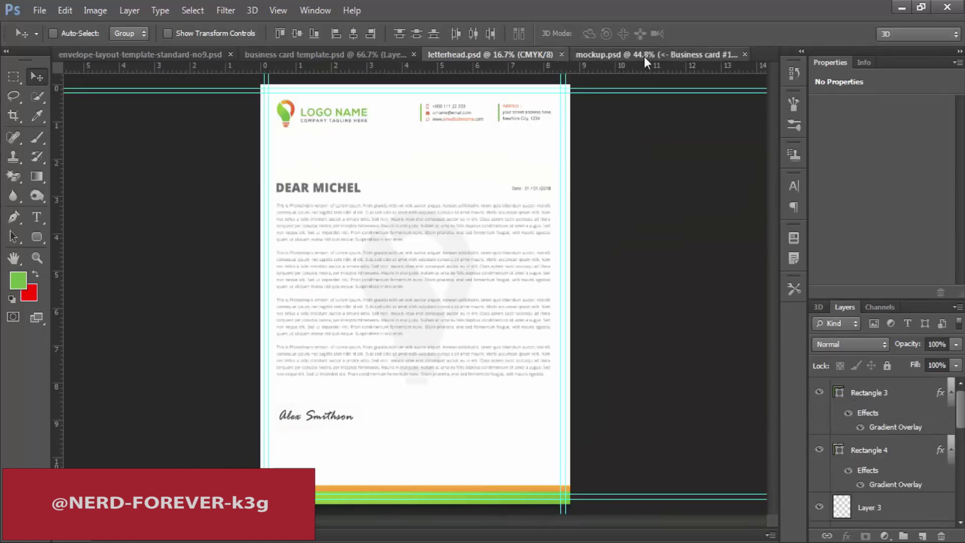
pyautogui.click(643, 56)
pyautogui.click(837, 420)
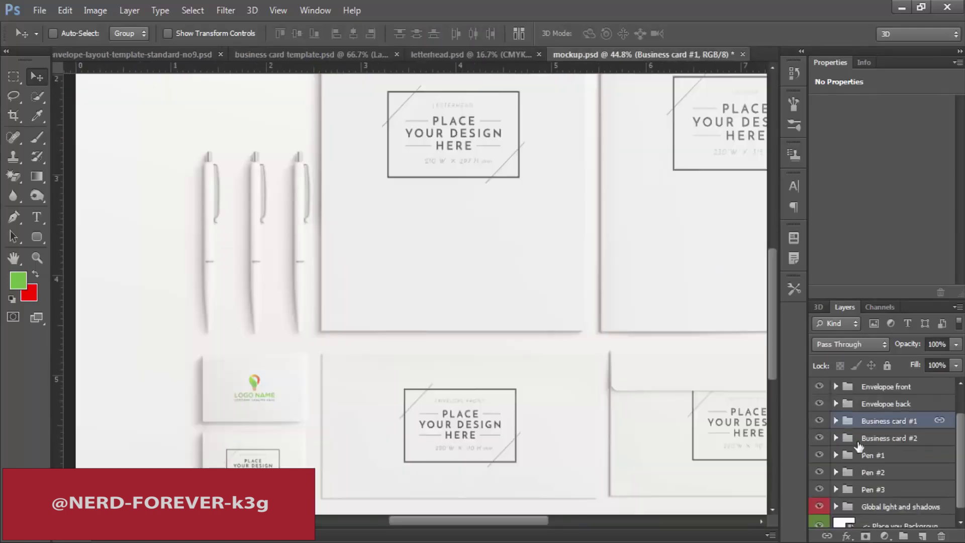
pyautogui.click(837, 438)
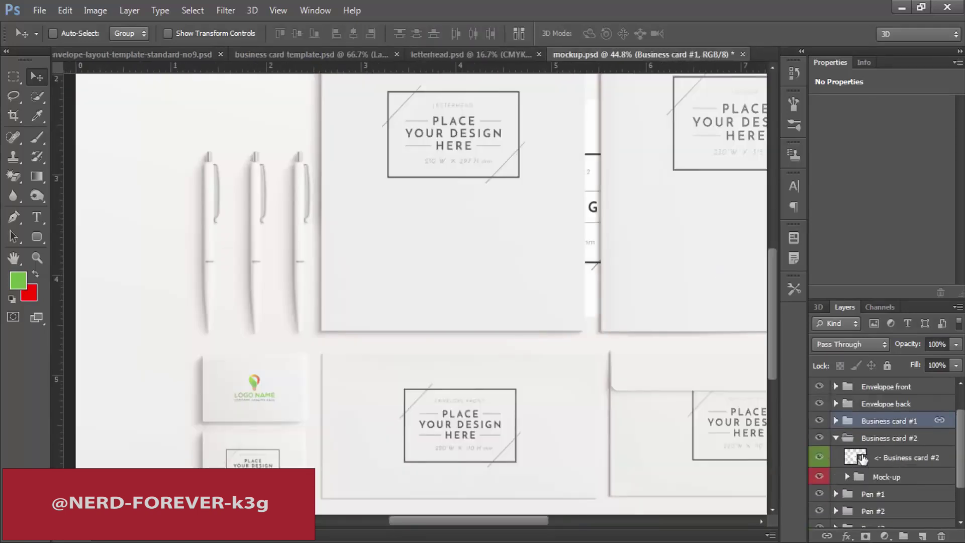
pyautogui.doubleClick(856, 457)
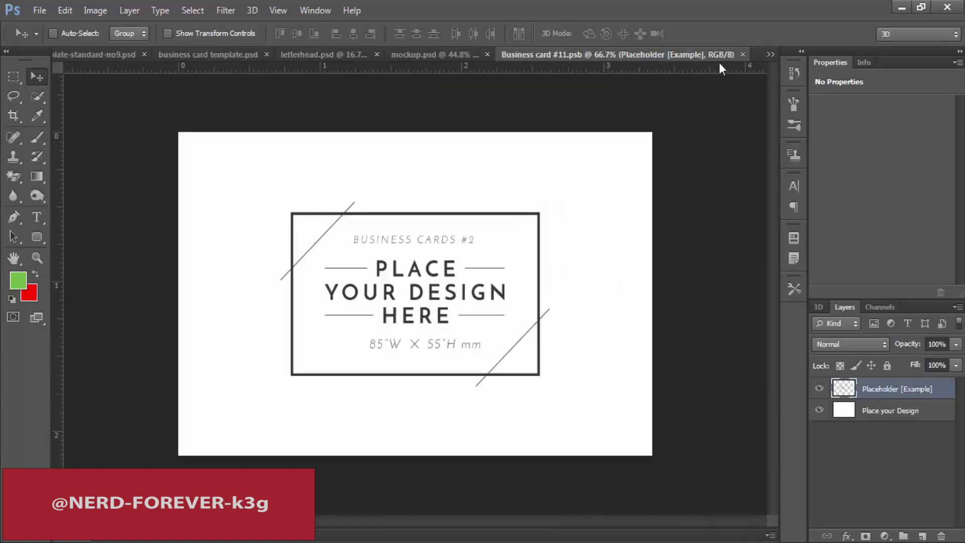
pyautogui.click(742, 54)
pyautogui.click(819, 491)
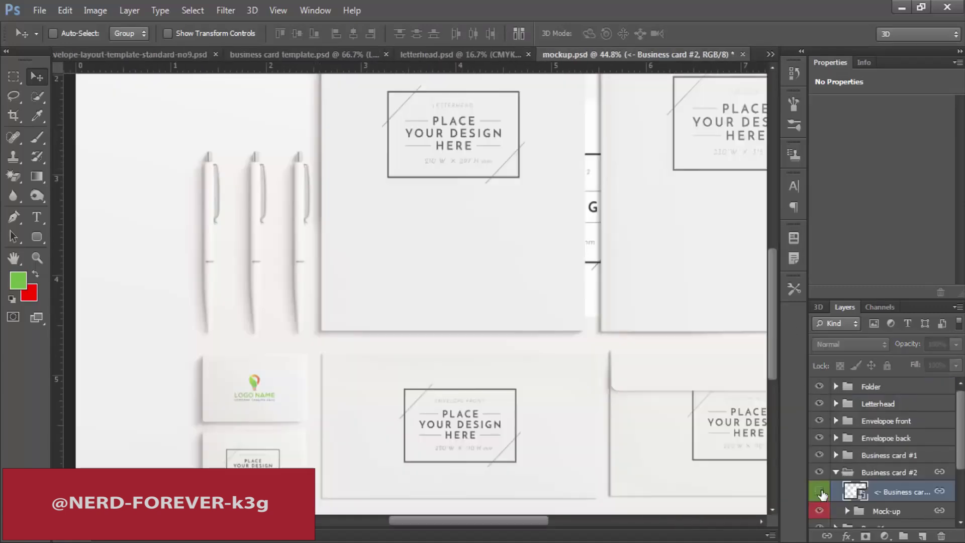
# Open the card smart object in Business card #2's Mock-up group and paste the card's front design into it.
pyautogui.scroll(-2, 830, 498)
pyautogui.click(847, 477)
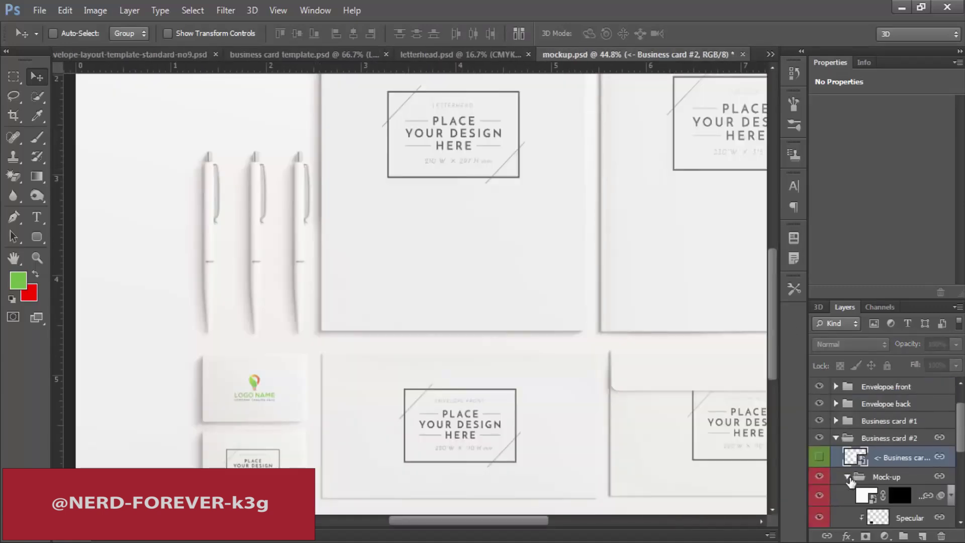
pyautogui.scroll(-2, 865, 482)
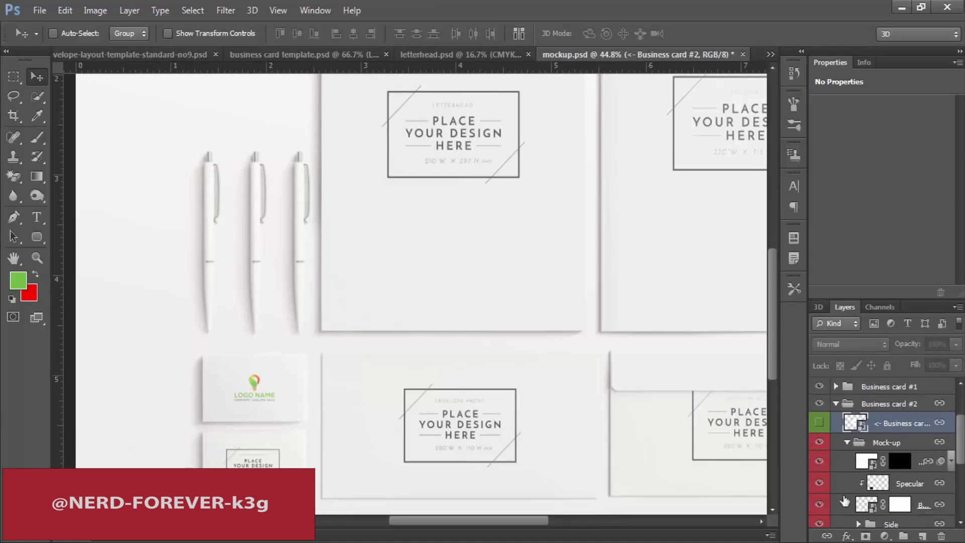
pyautogui.scroll(-1, 871, 509)
pyautogui.click(818, 487)
pyautogui.click(818, 487)
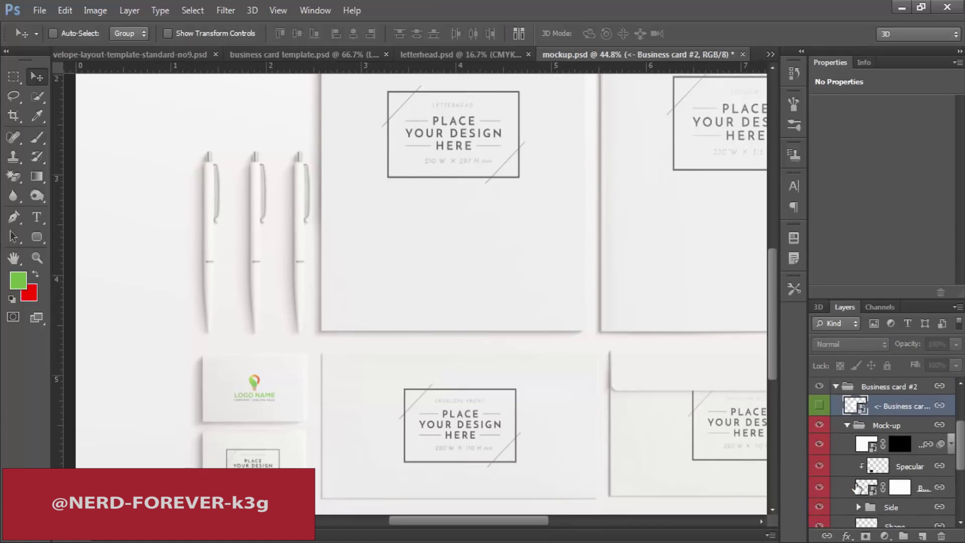
pyautogui.doubleClick(872, 490)
pyautogui.hotkey('ctrl', 'v')
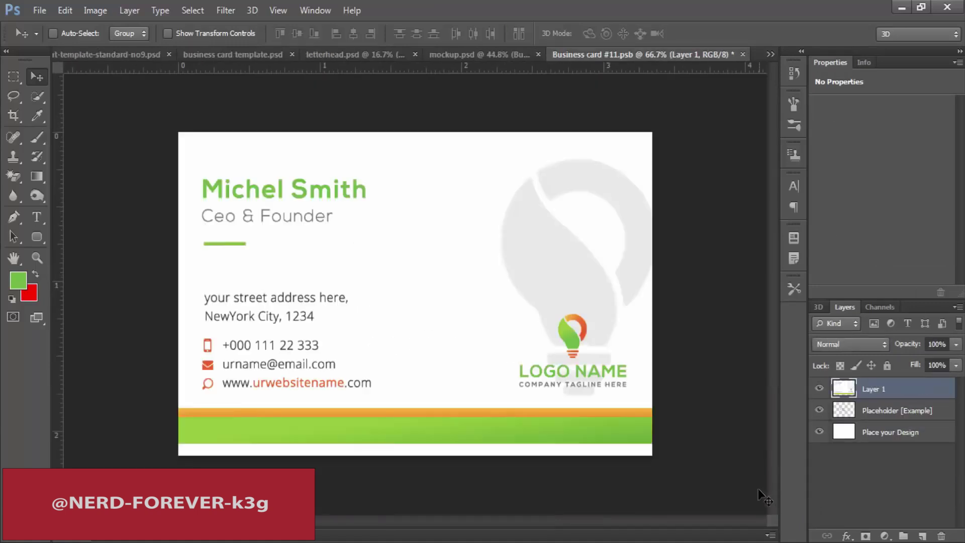
# Scale down the pasted front design and move it so the green strip meets the card's lower edge.
pyautogui.hotkey('ctrl', 't')
pyautogui.moveTo(677, 139); pyautogui.dragTo(637, 164)
pyautogui.moveTo(523, 263); pyautogui.dragTo(519, 287)
pyautogui.moveTo(633, 182); pyautogui.dragTo(649, 155)
pyautogui.press('Return')
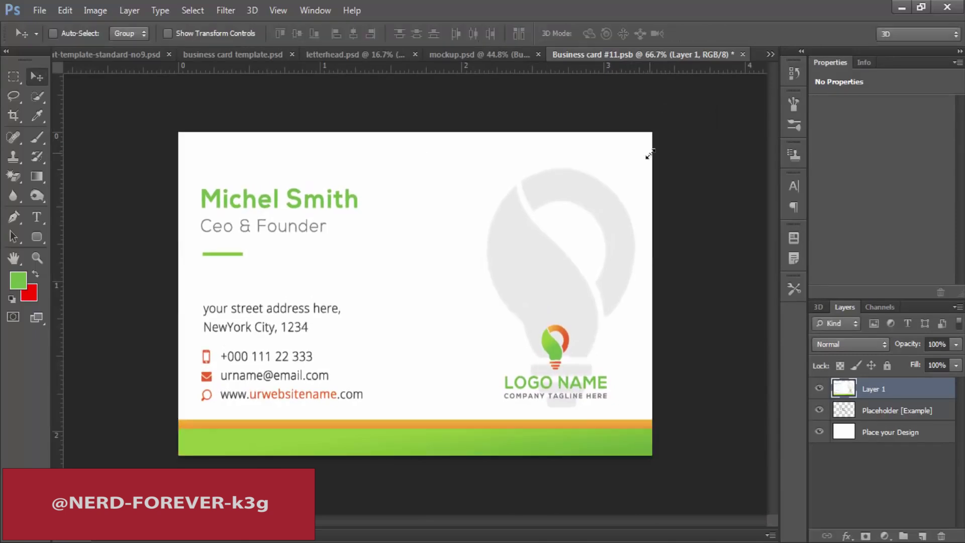
# Save and close the Business card #2 smart object and inspect both business cards in the mockup.
pyautogui.hotkey('ctrl', 's')
pyautogui.hotkey('ctrl', 'w')
pyautogui.moveTo(245, 459); pyautogui.dragTo(473, 429)
pyautogui.scroll(-6, 428, 382)
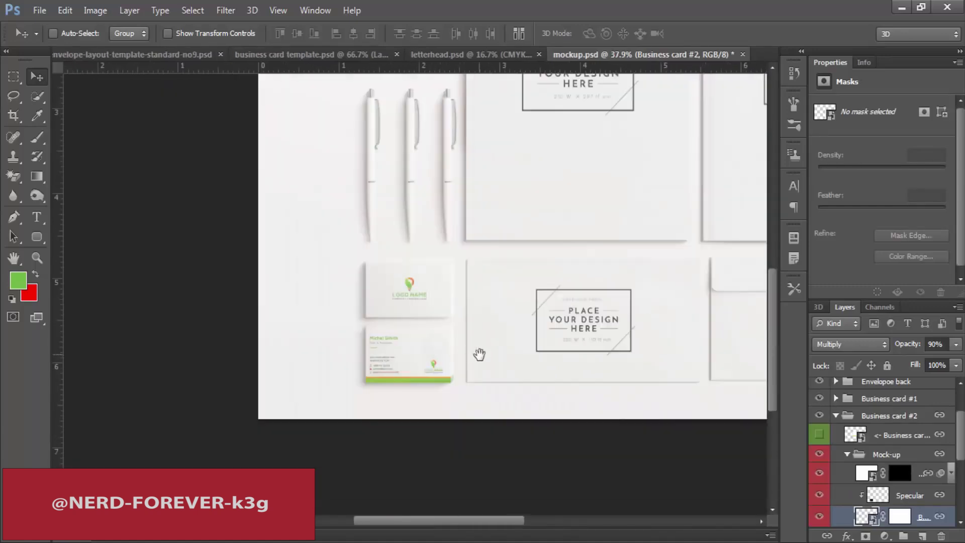
pyautogui.moveTo(499, 316); pyautogui.dragTo(458, 383)
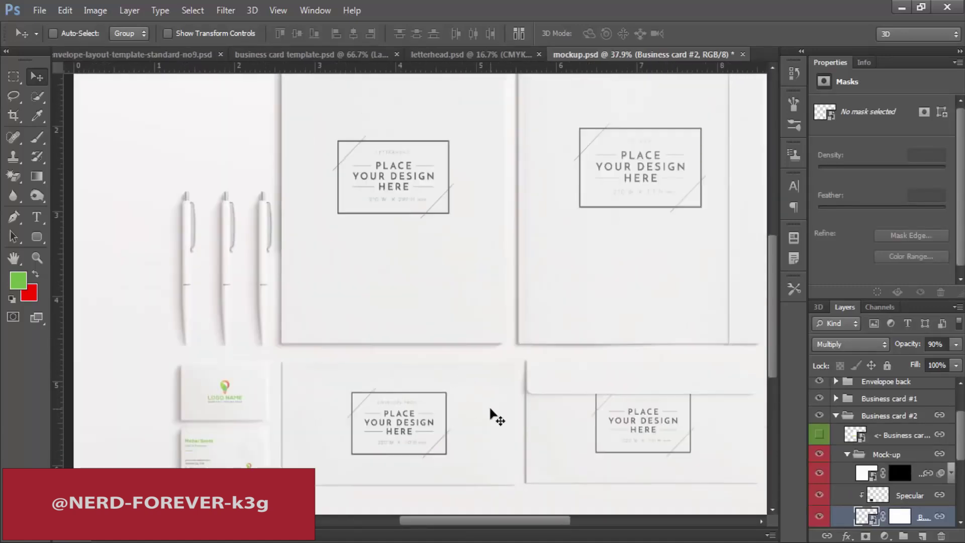
pyautogui.scroll(-2, 484, 369)
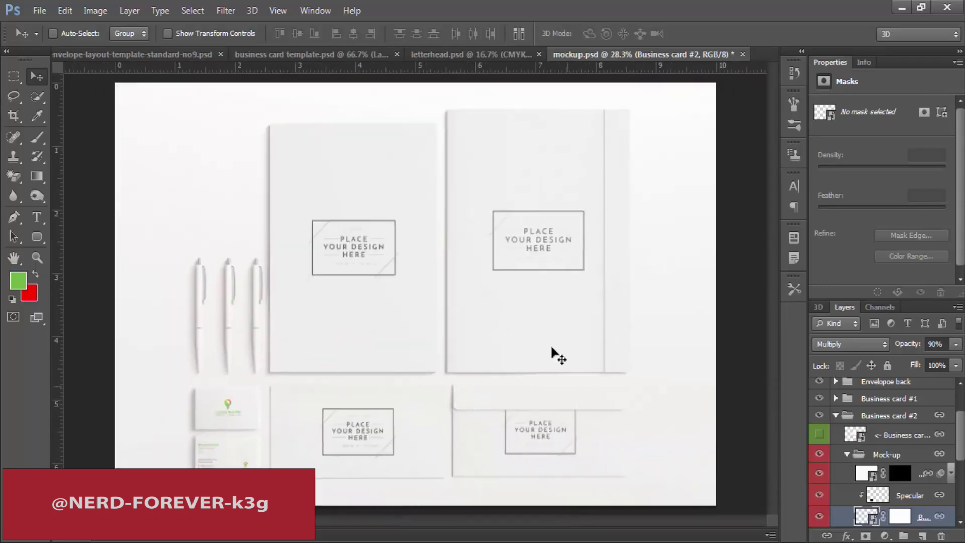
# Switch to letterhead.psd and try to marquee-select the whole letterhead page.
pyautogui.click(304, 54)
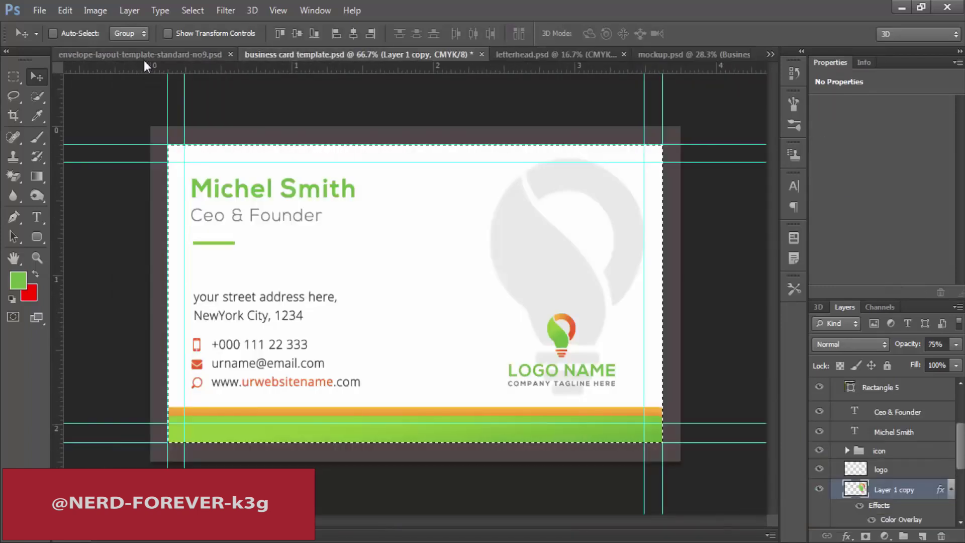
pyautogui.click(140, 58)
pyautogui.click(423, 53)
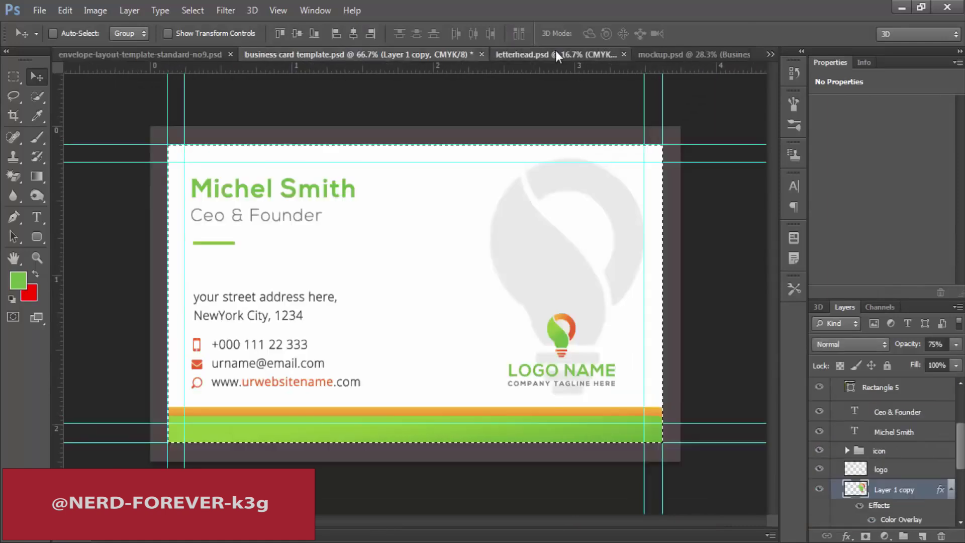
pyautogui.click(556, 55)
pyautogui.press('m')
pyautogui.moveTo(264, 88); pyautogui.dragTo(607, 501)
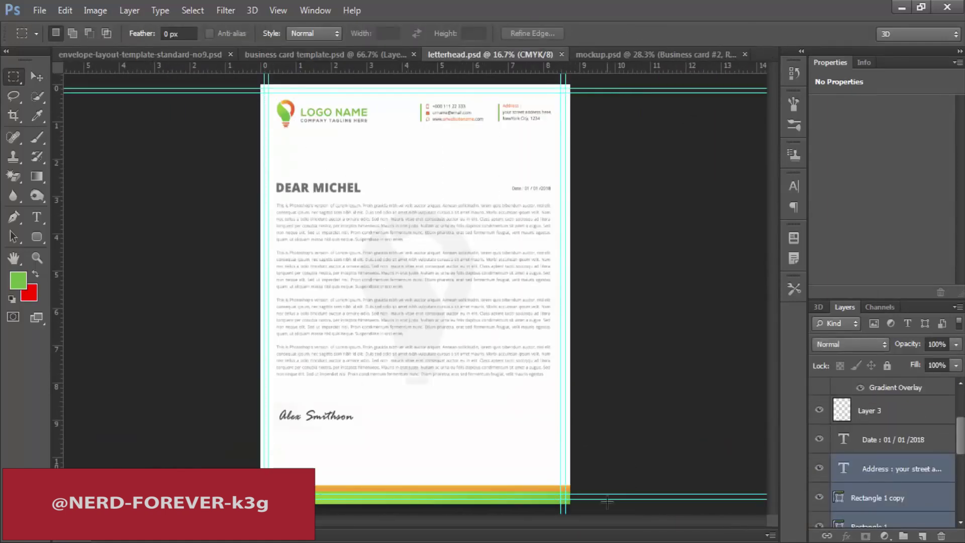
# Switch to mockup.psd, open the letterhead smart object in the Letterhead group's Mock-up group and paste the letterhead design into it.
pyautogui.click(321, 54)
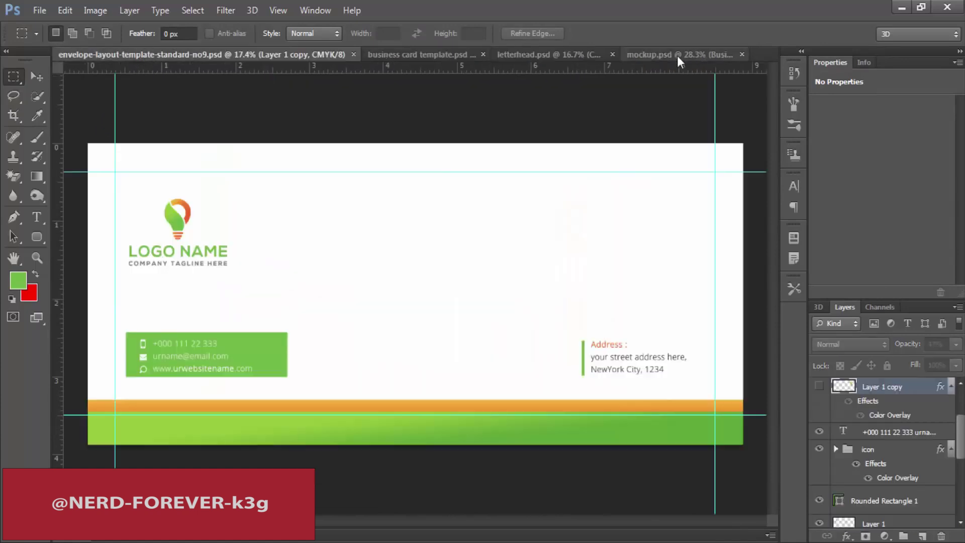
pyautogui.click(653, 54)
pyautogui.scroll(3, 865, 432)
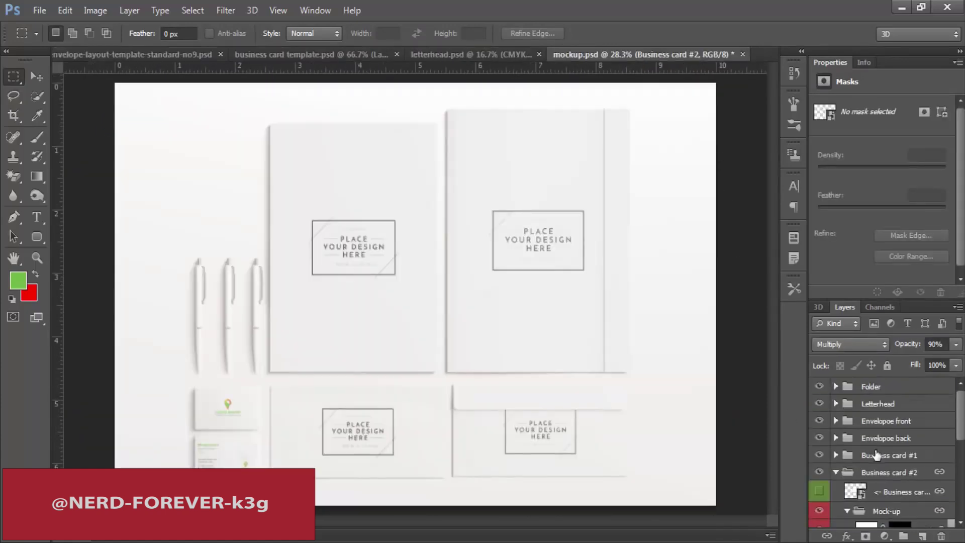
pyautogui.click(836, 403)
pyautogui.click(862, 423)
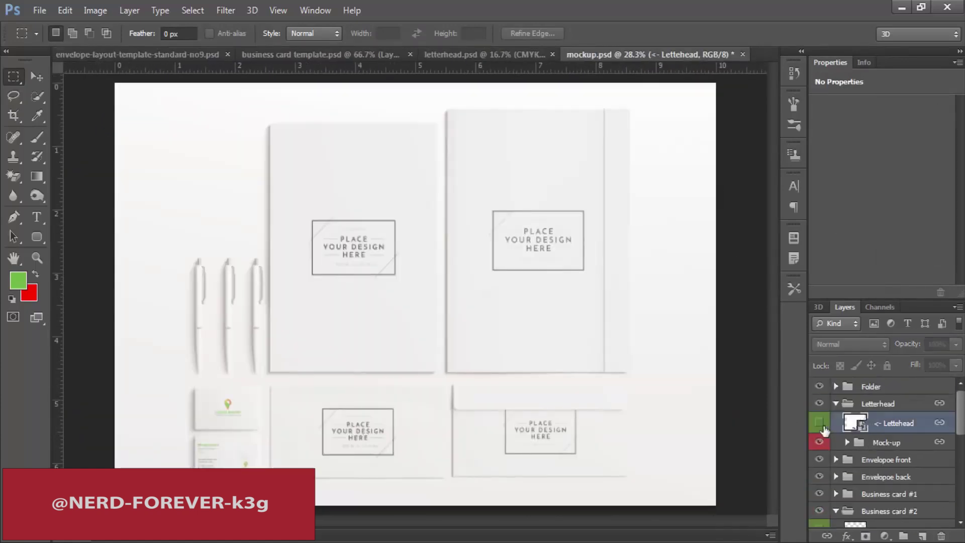
pyautogui.click(849, 442)
pyautogui.scroll(-2, 875, 472)
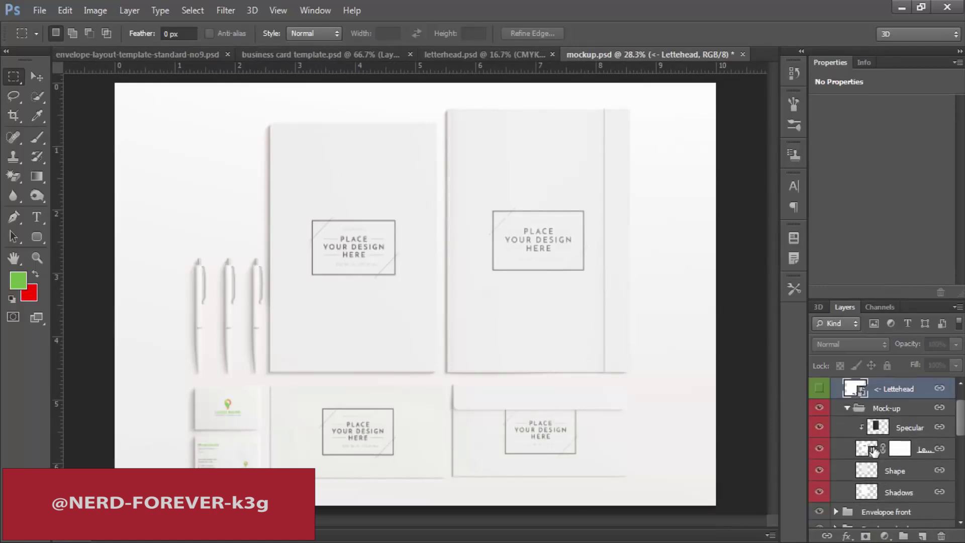
pyautogui.doubleClick(873, 449)
pyautogui.hotkey('ctrl', 'v')
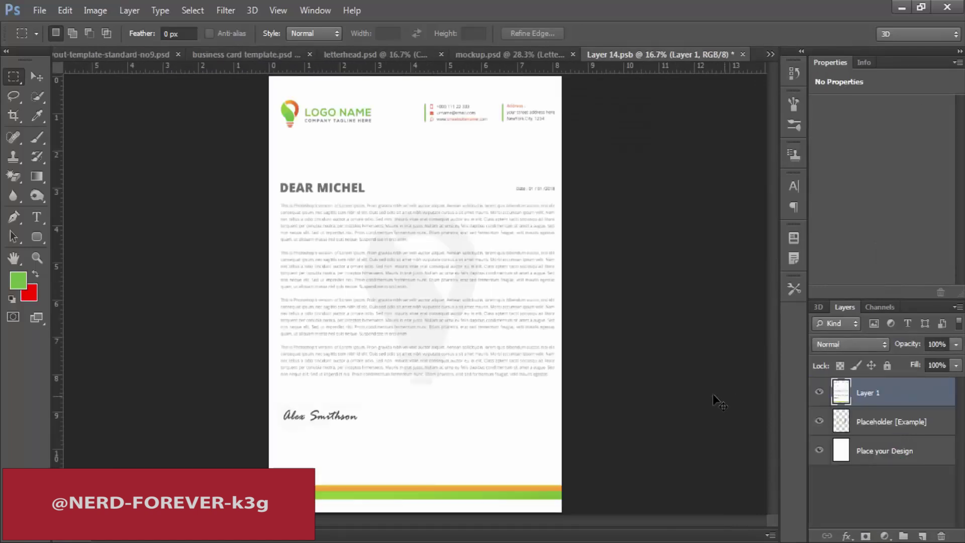
# Transform the pasted letterhead to 100.71% width, shift it left to X 1236 px and stretch its lower edge to the page's bottom.
pyautogui.hotkey('ctrl', 't')
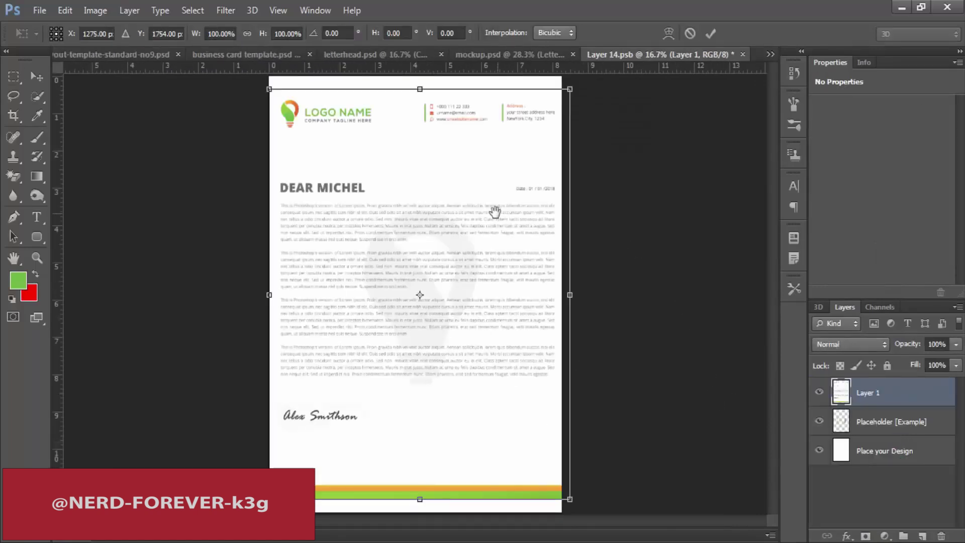
pyautogui.hotkey('ctrl', '-')
pyautogui.moveTo(537, 133)
pyautogui.mouseDown()
pyautogui.moveTo(551, 126)
pyautogui.moveTo(525, 134)
pyautogui.moveTo(535, 133)
pyautogui.mouseUp()
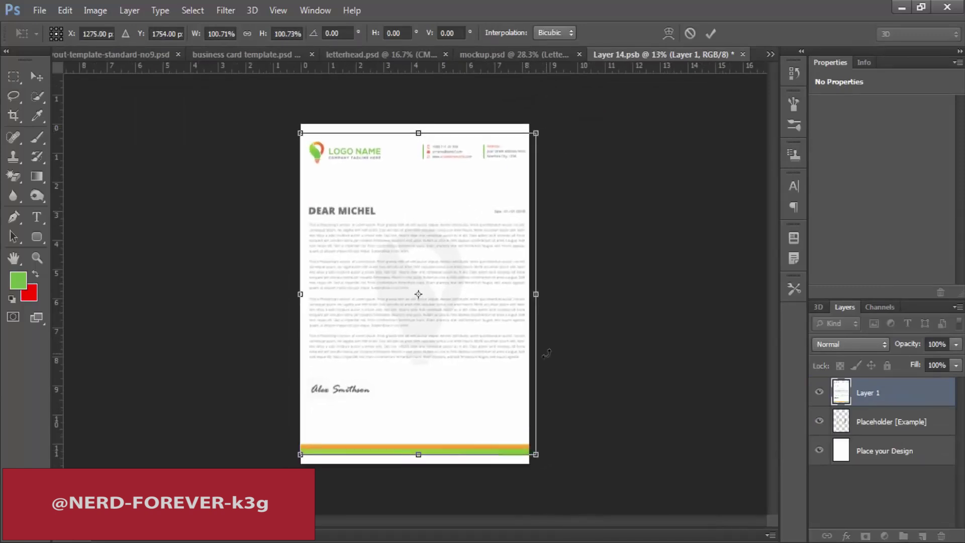
pyautogui.press('Left')
pyautogui.press('Left')
pyautogui.press('Left')
pyautogui.press('Left')
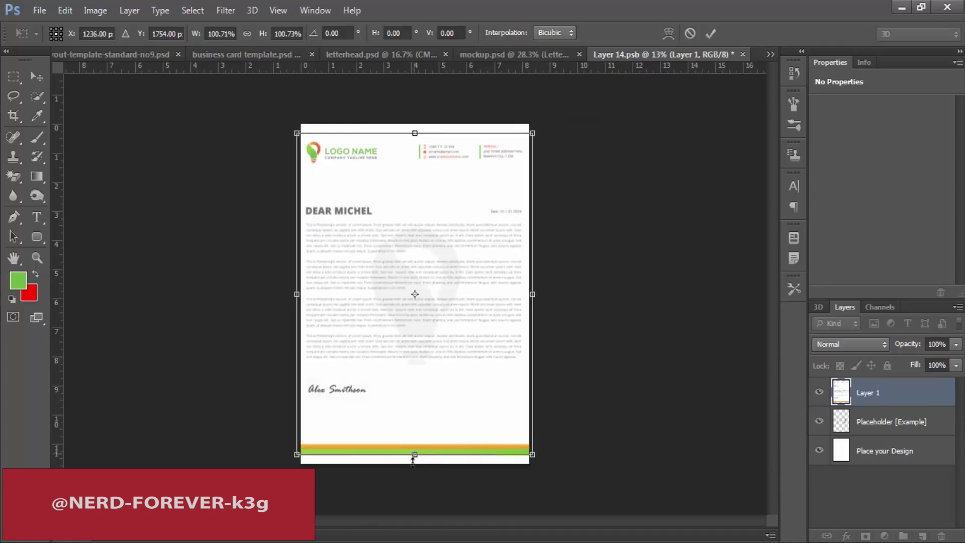
pyautogui.moveTo(413, 455); pyautogui.dragTo(413, 465)
pyautogui.press('Return')
# Save and close the letterhead smart object and inspect the letterhead in the mockup.
pyautogui.hotkey('ctrl', 's')
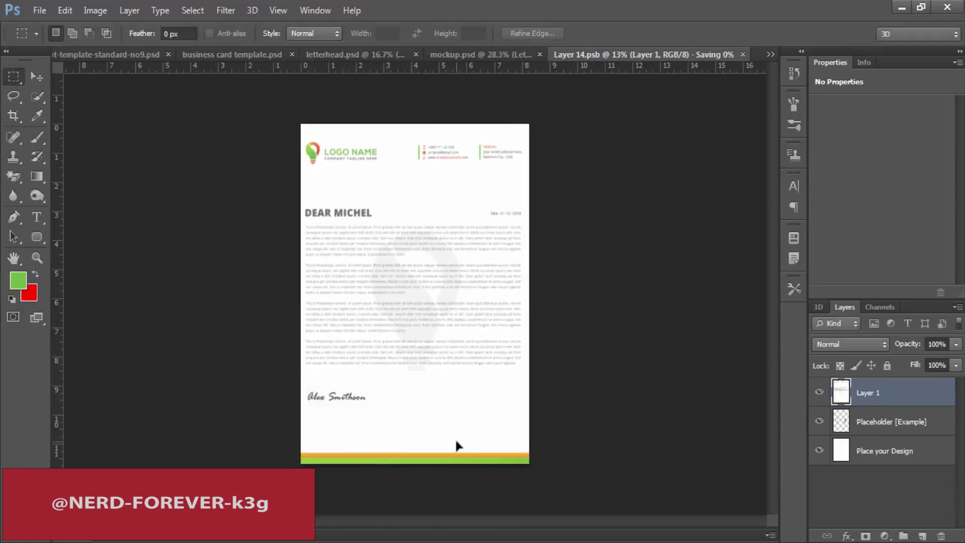
pyautogui.hotkey('ctrl', 'w')
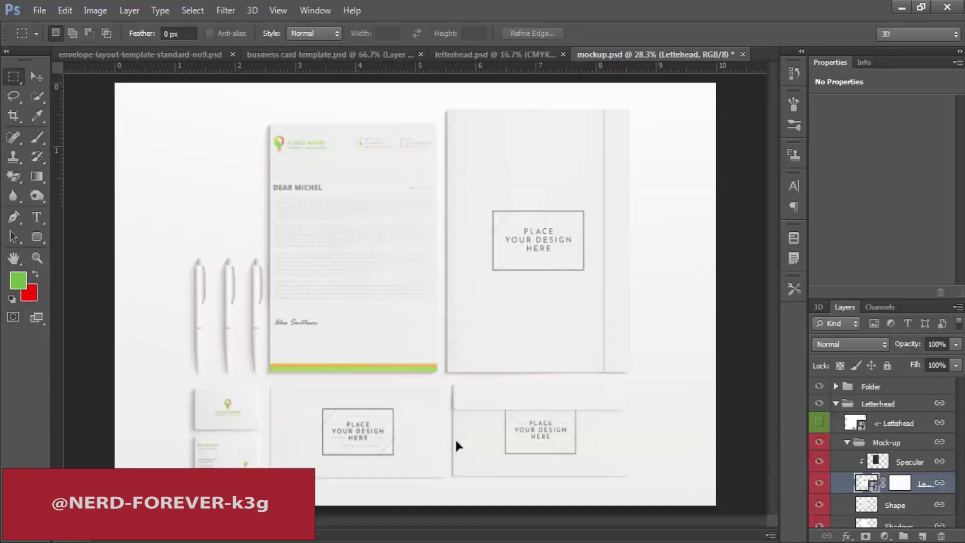
pyautogui.moveTo(388, 183); pyautogui.dragTo(410, 185)
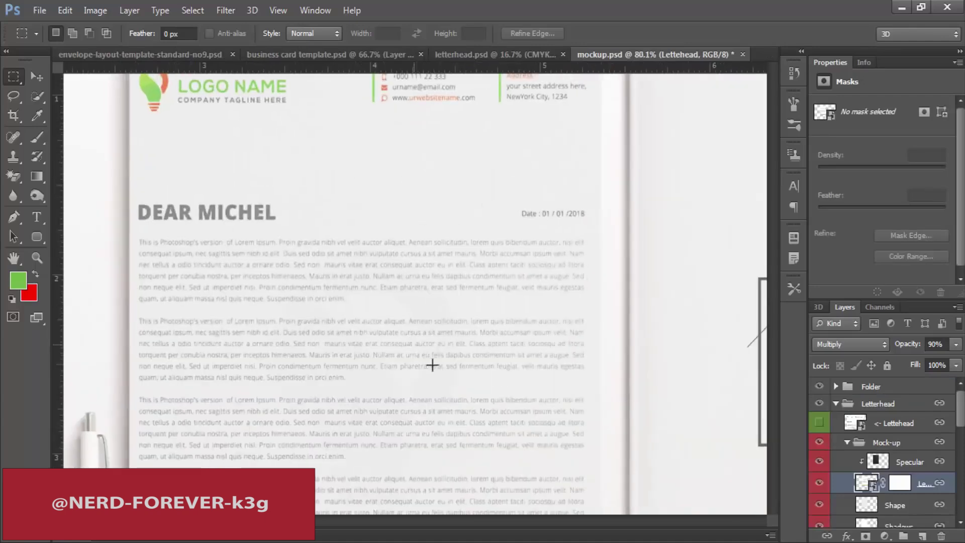
pyautogui.moveTo(510, 323); pyautogui.dragTo(502, 355)
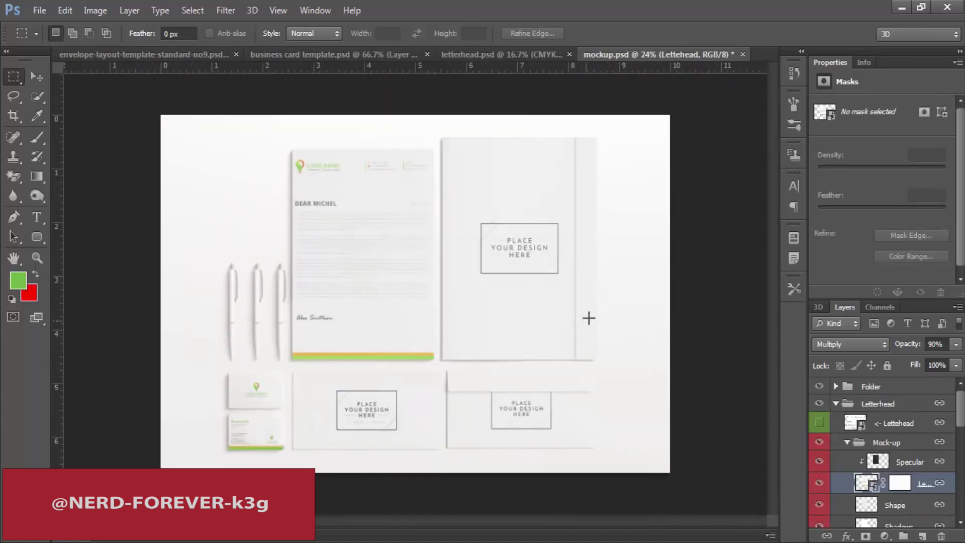
pyautogui.moveTo(534, 254); pyautogui.dragTo(776, 405)
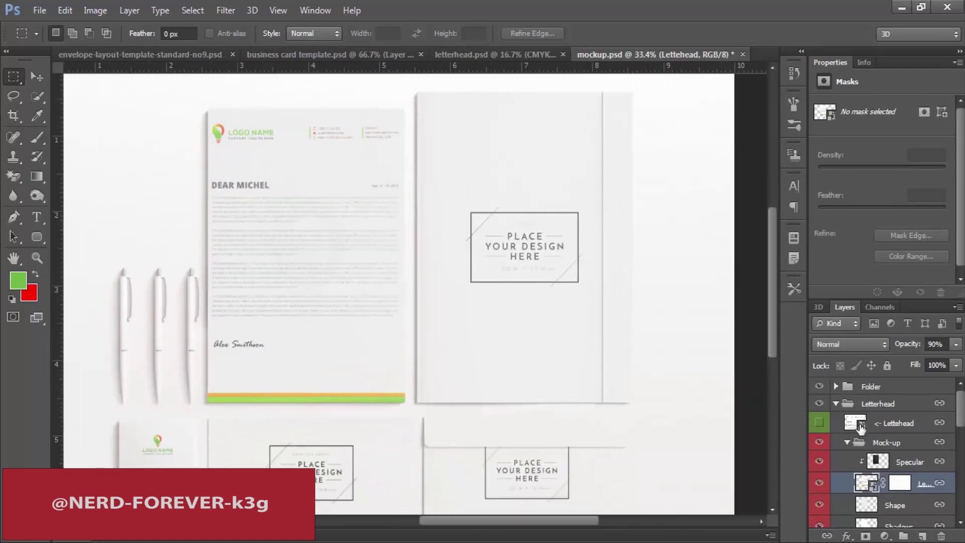
# Open the folder smart object in the Folder group's Mock-up group and hide its Placeholder [Example] layer.
pyautogui.click(877, 403)
pyautogui.click(836, 403)
pyautogui.click(836, 386)
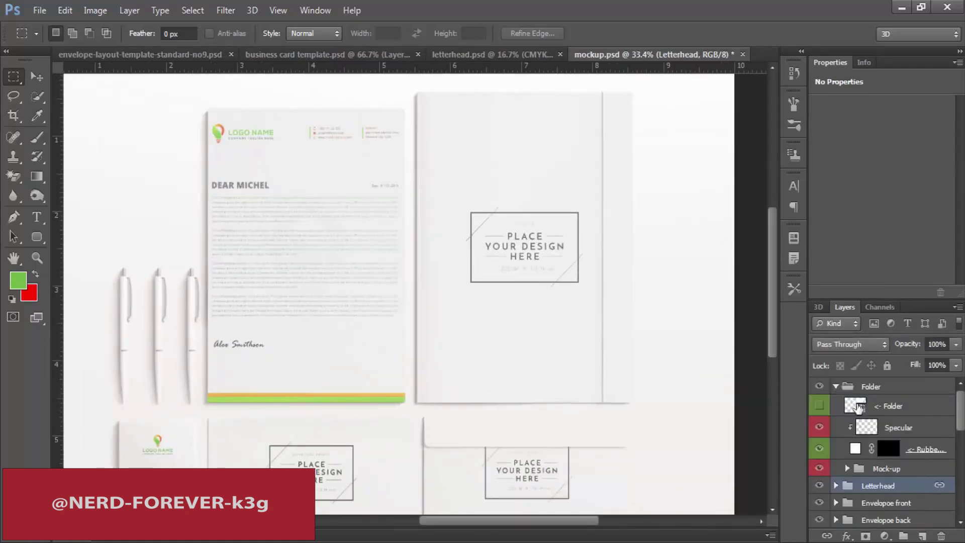
pyautogui.click(860, 406)
pyautogui.click(915, 448)
pyautogui.click(847, 468)
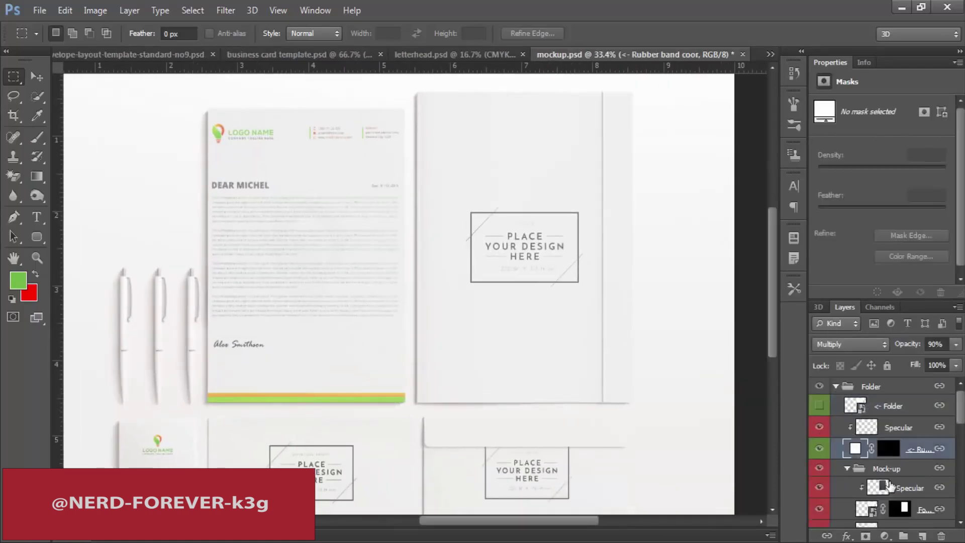
pyautogui.scroll(-2, 888, 486)
pyautogui.doubleClick(872, 475)
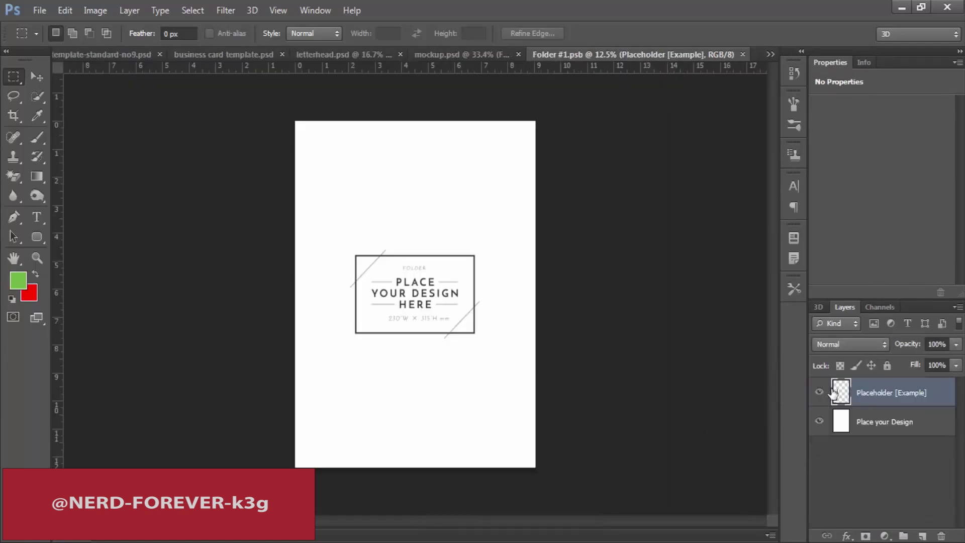
pyautogui.click(819, 392)
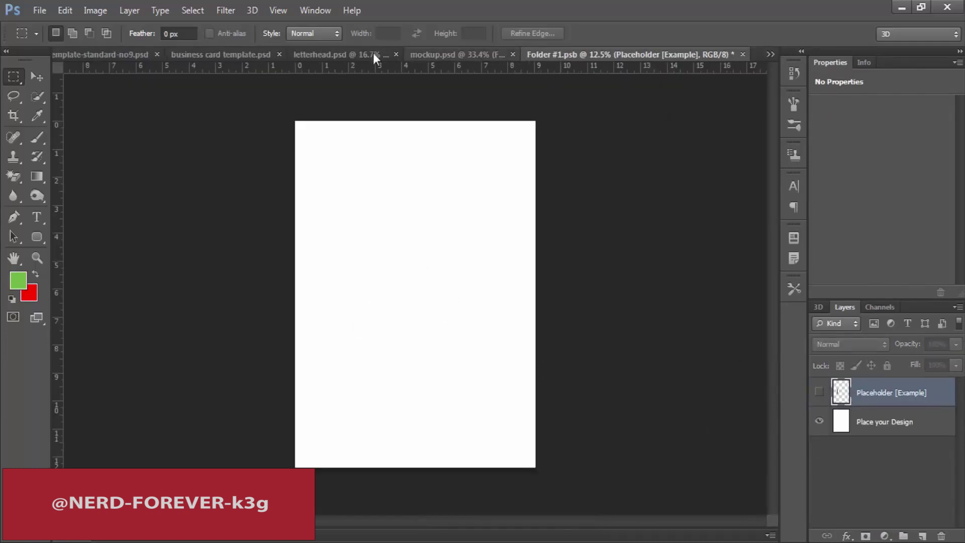
# Copy the logo layer from the business card template into Folder #1.psb.
pyautogui.press('v')
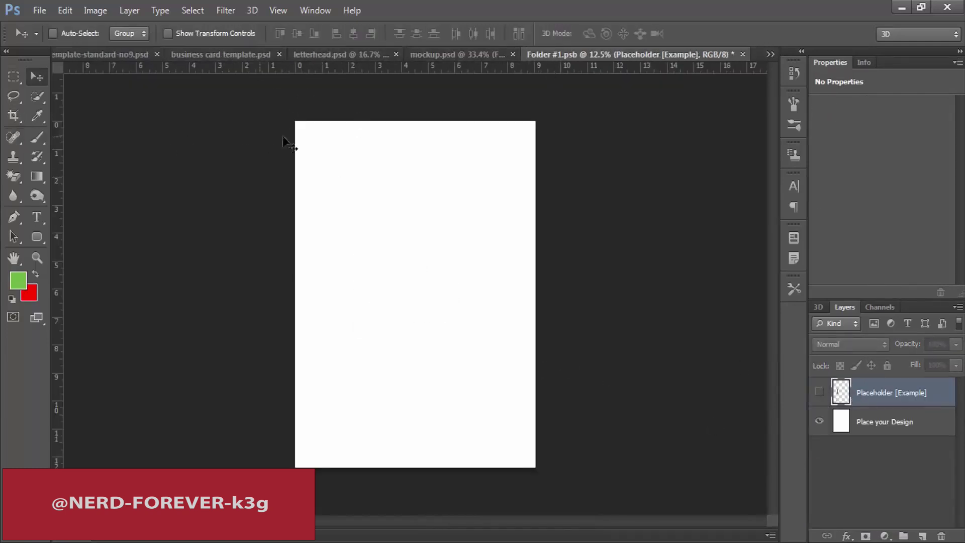
pyautogui.click(87, 53)
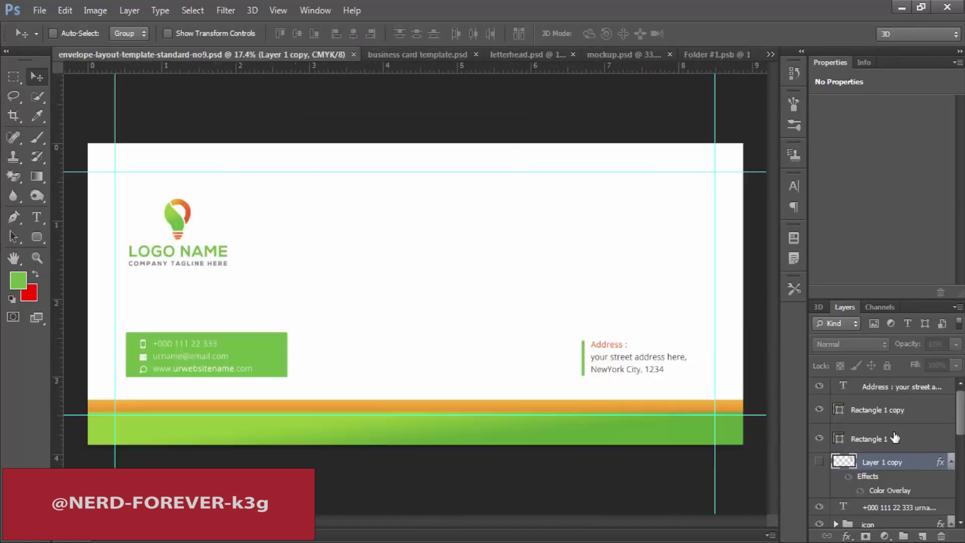
pyautogui.click(444, 55)
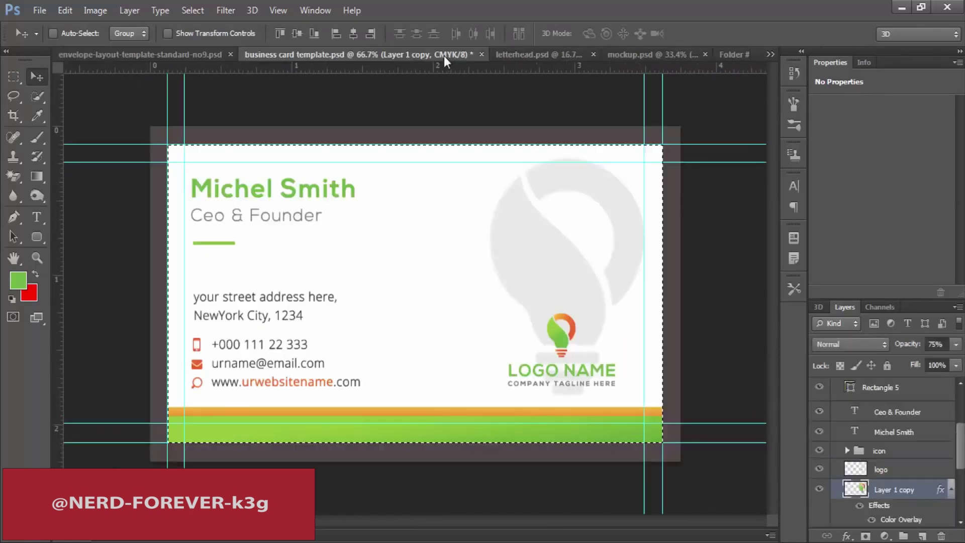
pyautogui.click(886, 477)
pyautogui.moveTo(587, 385); pyautogui.dragTo(641, 53)
pyautogui.moveTo(720, 53); pyautogui.dragTo(491, 323)
# Enlarge the logo to over half the folder page's width and move it to the page's middle.
pyautogui.hotkey('ctrl', 't')
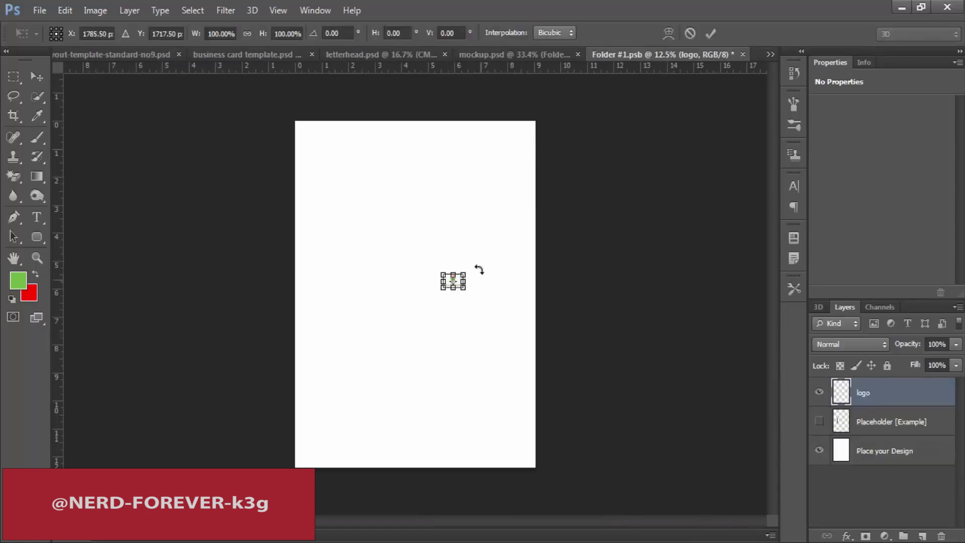
pyautogui.moveTo(487, 262); pyautogui.dragTo(521, 237)
pyautogui.moveTo(472, 283); pyautogui.dragTo(443, 304)
pyautogui.press('Return')
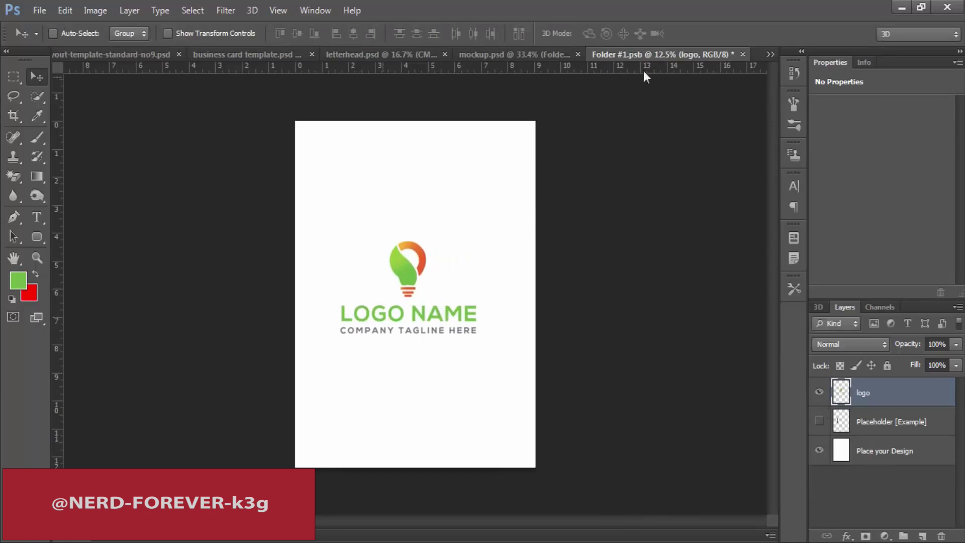
# Copy the gray bulb watermark, Layer 1 copy, from the business card template into Folder #1.psb.
pyautogui.click(107, 50)
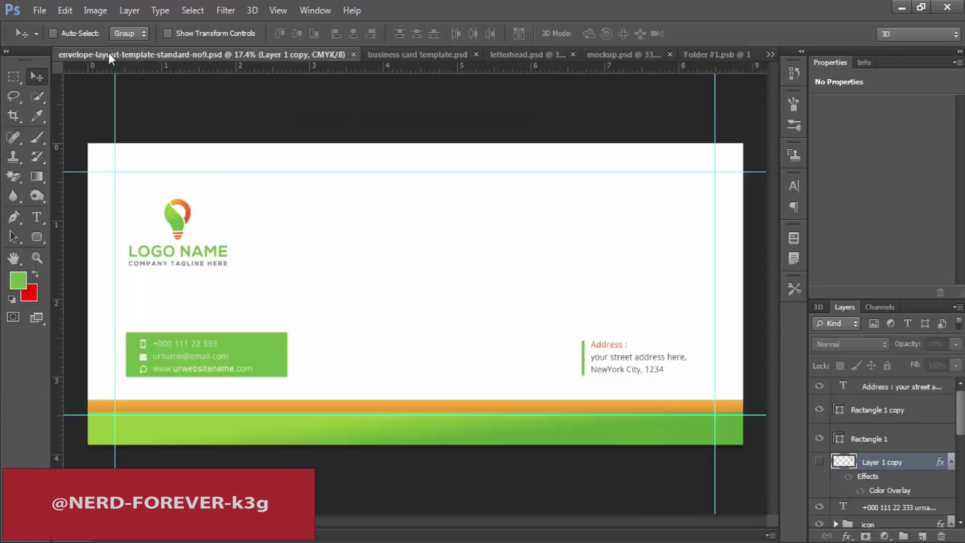
pyautogui.click(419, 55)
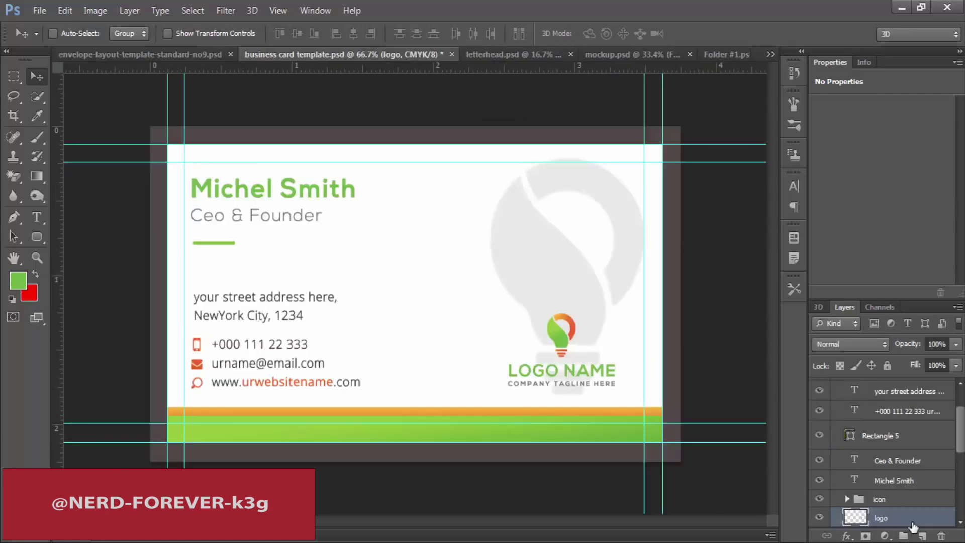
pyautogui.scroll(-2, 884, 512)
pyautogui.click(884, 500)
pyautogui.moveTo(570, 308); pyautogui.dragTo(437, 314)
# Enlarge the bulb watermark to about half the page's width, position it around the logo and place its layer beneath the logo layer.
pyautogui.hotkey('ctrl', 't')
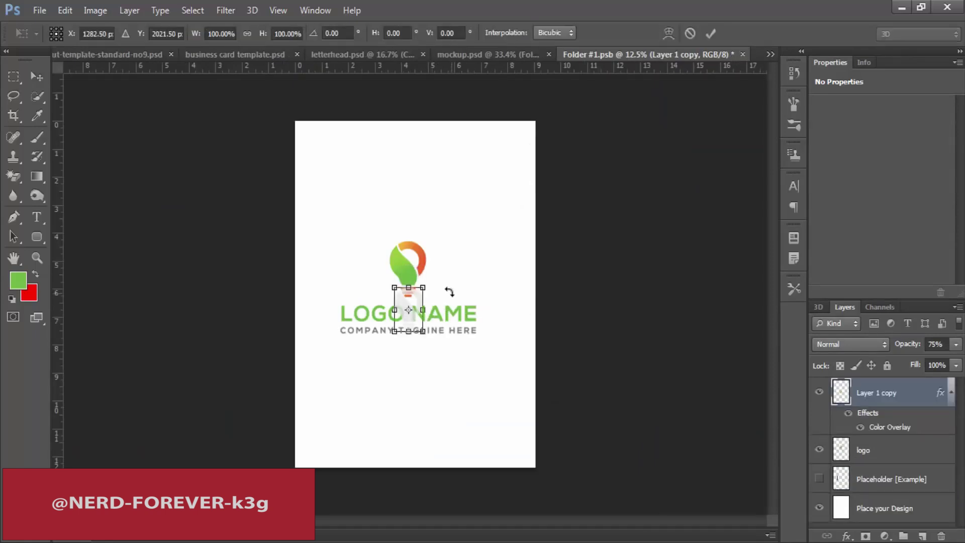
pyautogui.moveTo(426, 280); pyautogui.dragTo(474, 210)
pyautogui.press('Return')
pyautogui.moveTo(478, 351); pyautogui.dragTo(474, 331)
pyautogui.moveTo(880, 405); pyautogui.dragTo(881, 468)
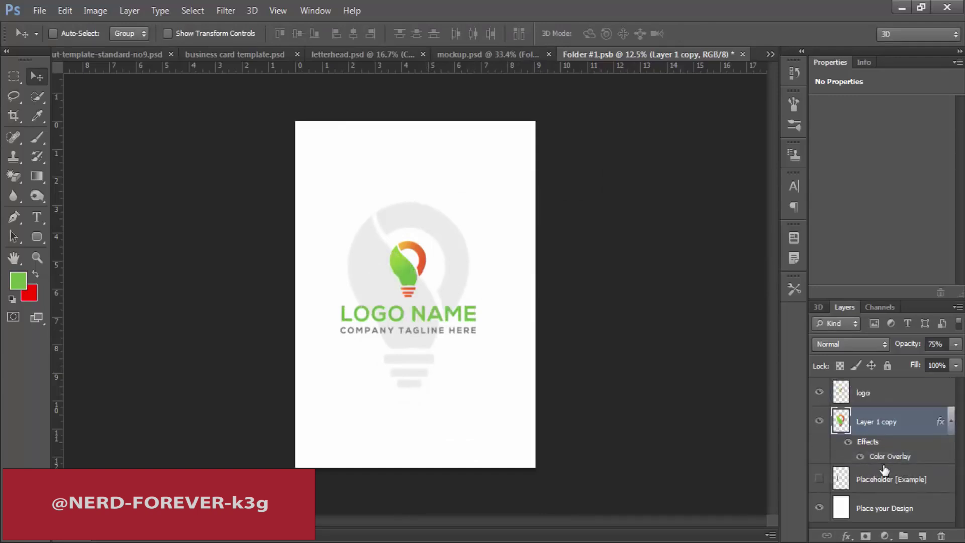
# Draw a rectangle covering the whole folder page just above the placeholder layer and fill it with green 70b844 sampled from the logo.
pyautogui.click(874, 488)
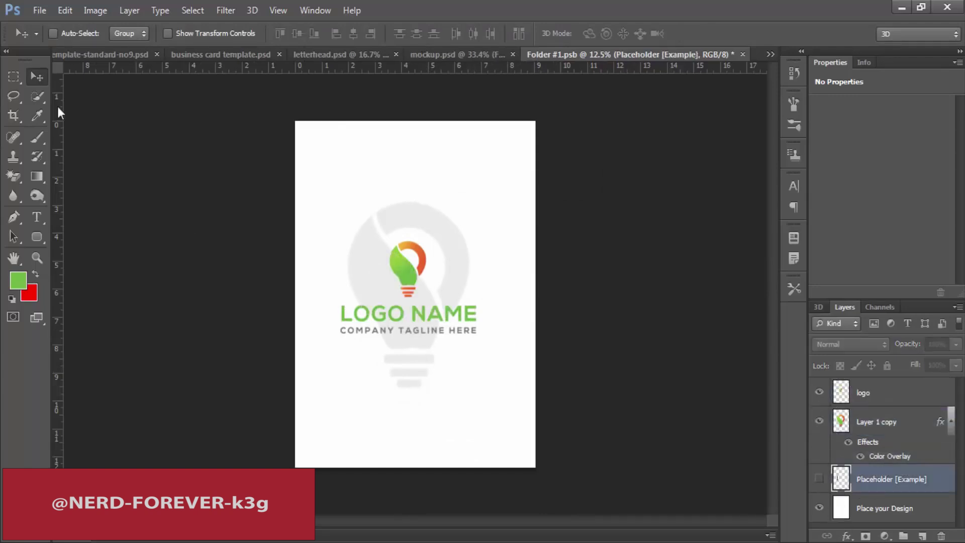
pyautogui.moveTo(35, 236); pyautogui.dragTo(69, 239)
pyautogui.moveTo(274, 94); pyautogui.dragTo(548, 491)
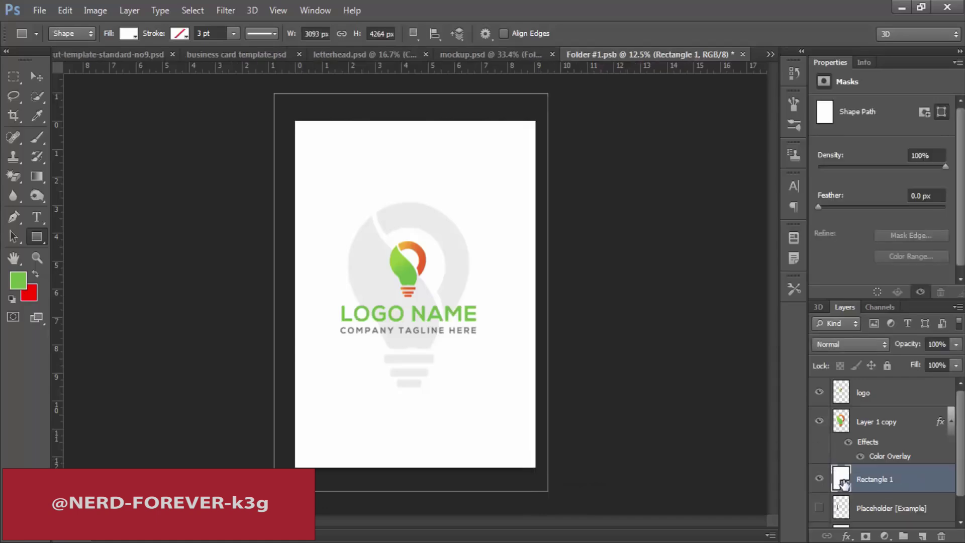
pyautogui.doubleClick(841, 482)
pyautogui.click(412, 273)
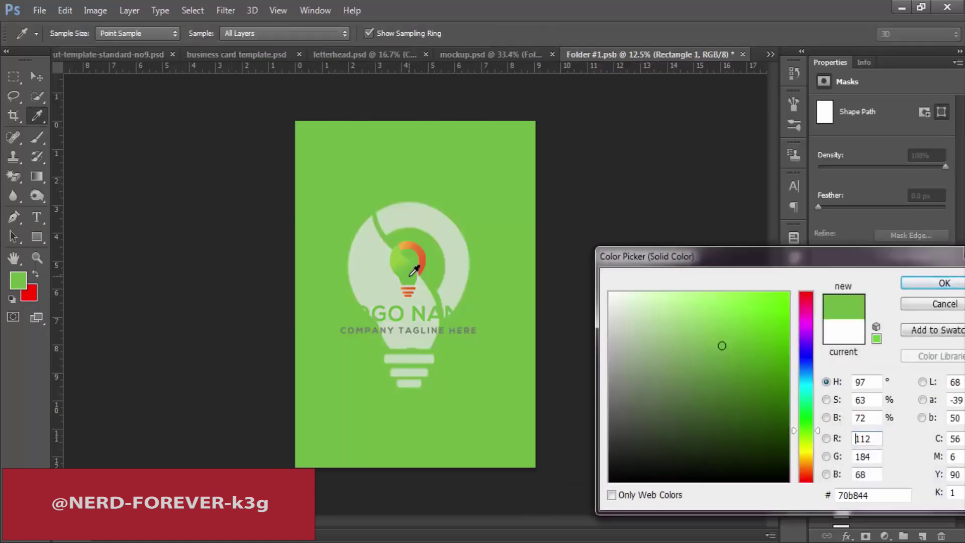
pyautogui.click(921, 284)
# Add a linear gradient overlay to the rectangle and set the gradient's black stop to the darker green sampled from the logo bulb.
pyautogui.rightClick(885, 479)
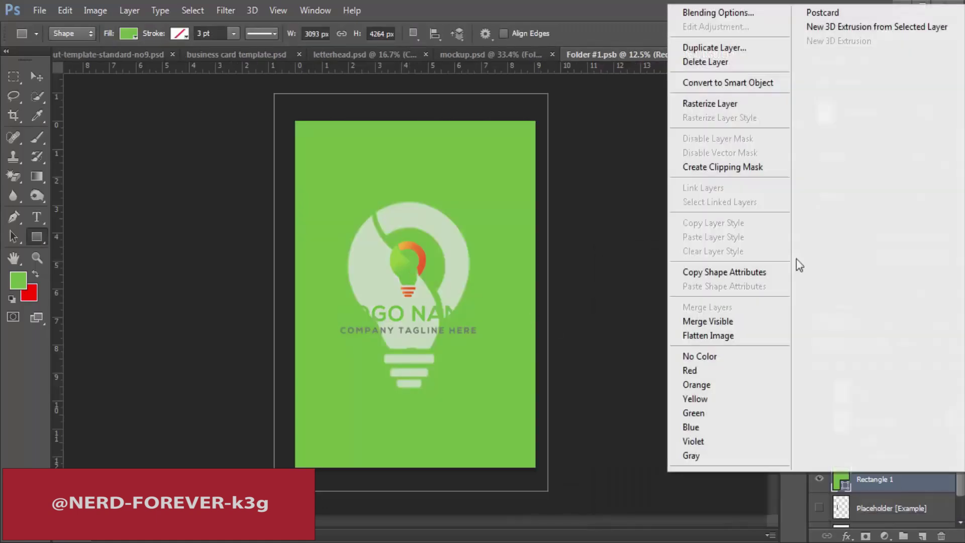
pyautogui.click(723, 13)
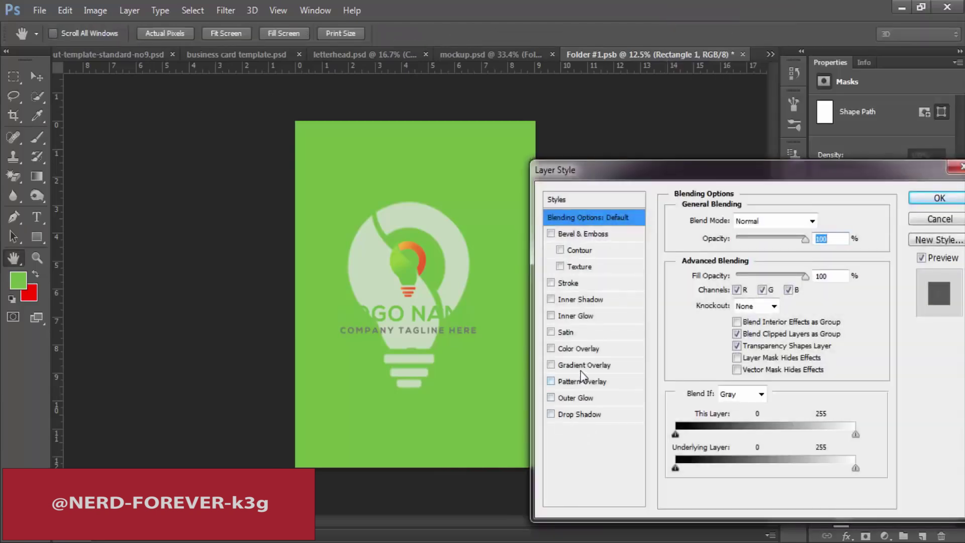
pyautogui.click(588, 365)
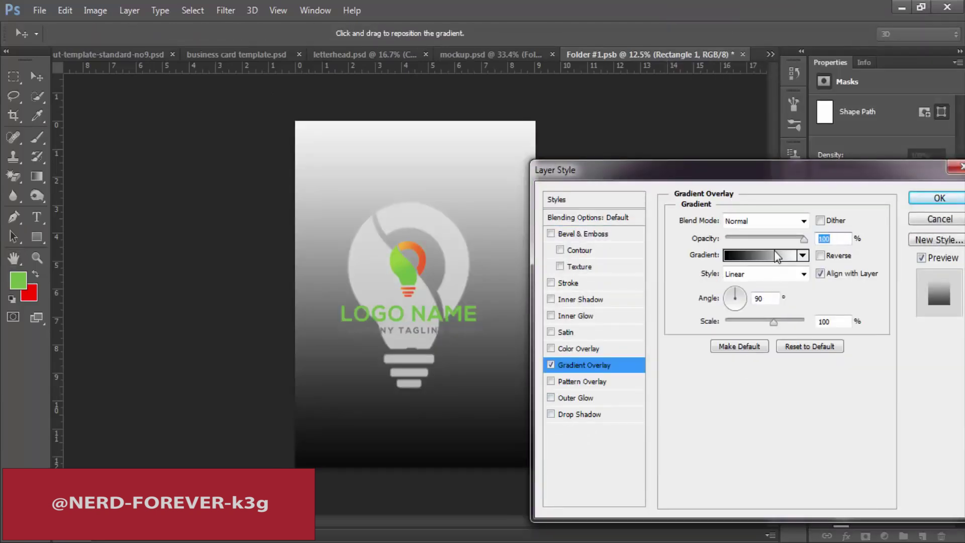
pyautogui.click(760, 255)
pyautogui.click(584, 402)
pyautogui.doubleClick(584, 402)
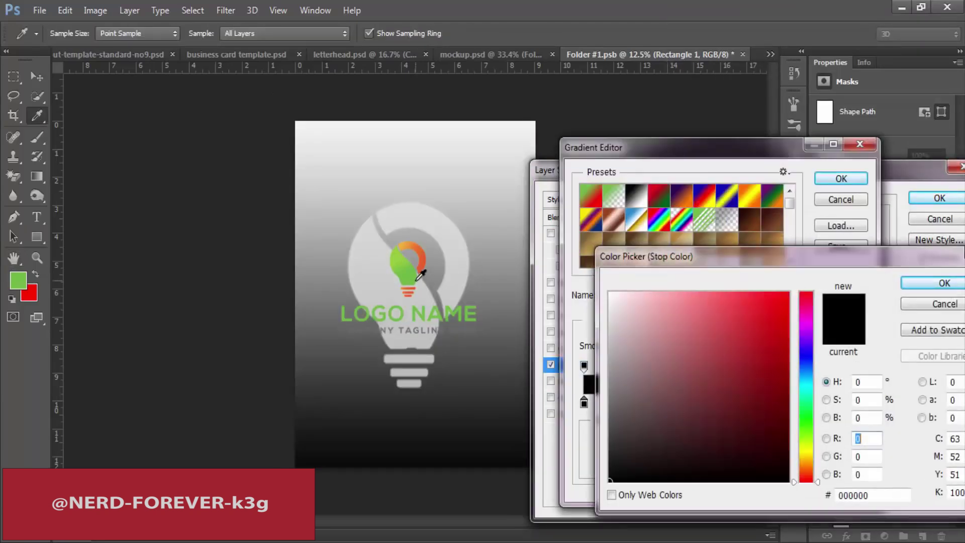
pyautogui.click(411, 279)
pyautogui.click(912, 209)
# Set the gradient's white stop to light green 95c93b sampled from the logo bulb and accept the gradient.
pyautogui.click(854, 406)
pyautogui.doubleClick(854, 406)
pyautogui.click(409, 267)
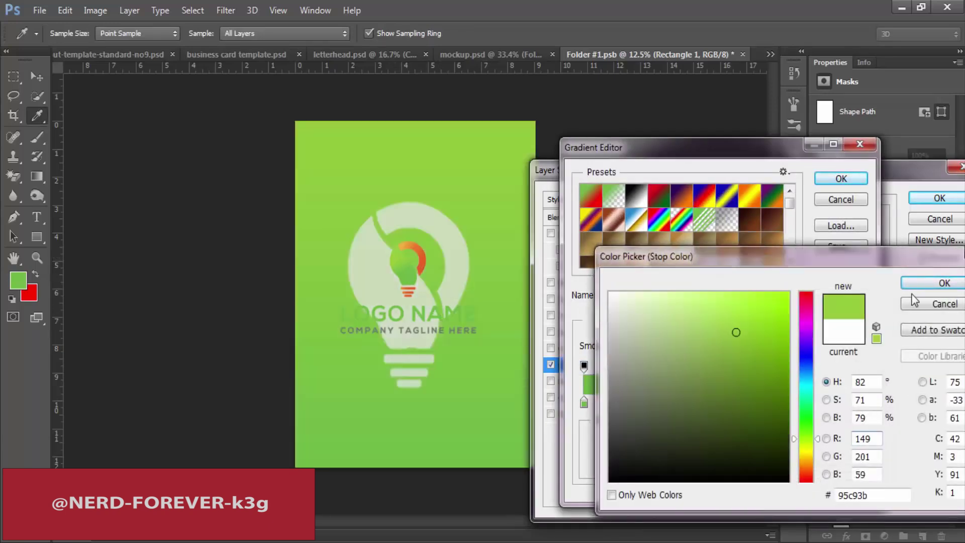
pyautogui.click(927, 289)
pyautogui.click(842, 180)
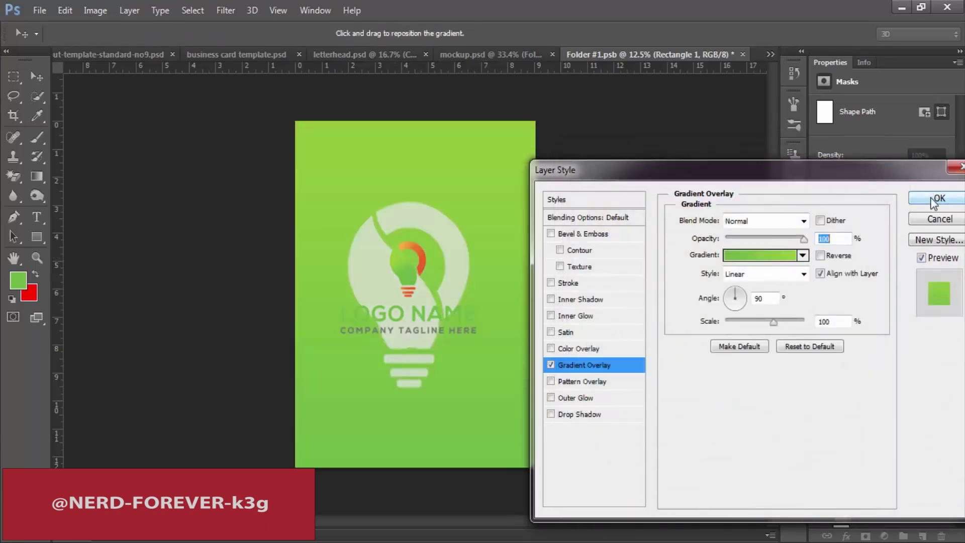
# Apply the gradient overlay to the rectangle.
pyautogui.click(934, 200)
# Change the bulb watermark's color overlay to a green sampled from the folder design.
pyautogui.click(875, 424)
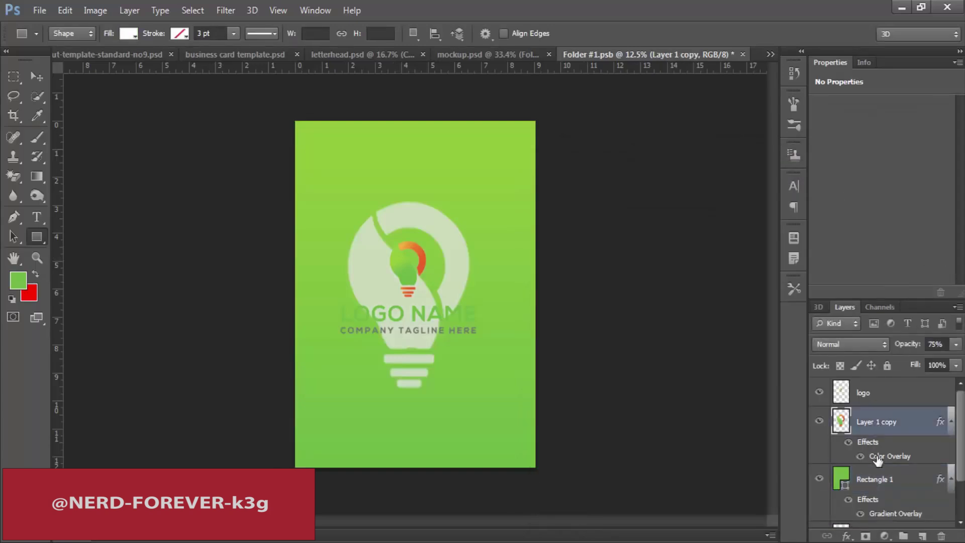
pyautogui.doubleClick(889, 456)
pyautogui.click(824, 220)
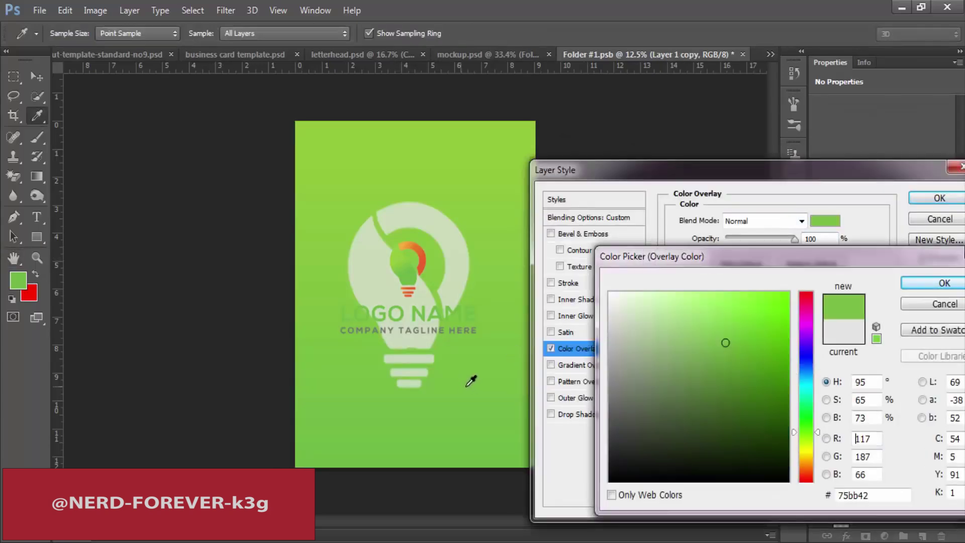
pyautogui.click(465, 317)
pyautogui.click(930, 284)
pyautogui.click(937, 198)
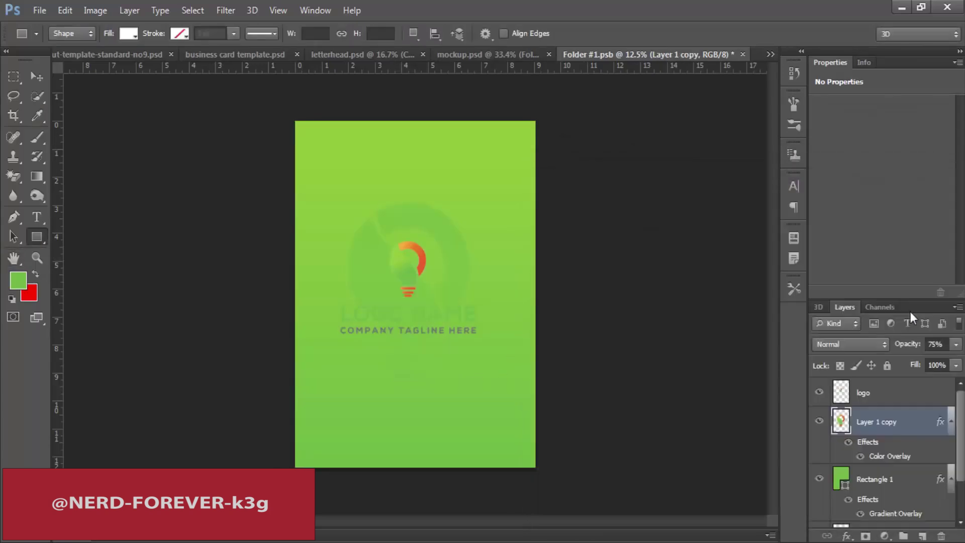
# Raise the bulb watermark's opacity to 88% and centre it horizontally on the folder page.
pyautogui.moveTo(906, 343); pyautogui.dragTo(904, 347)
pyautogui.press('v')
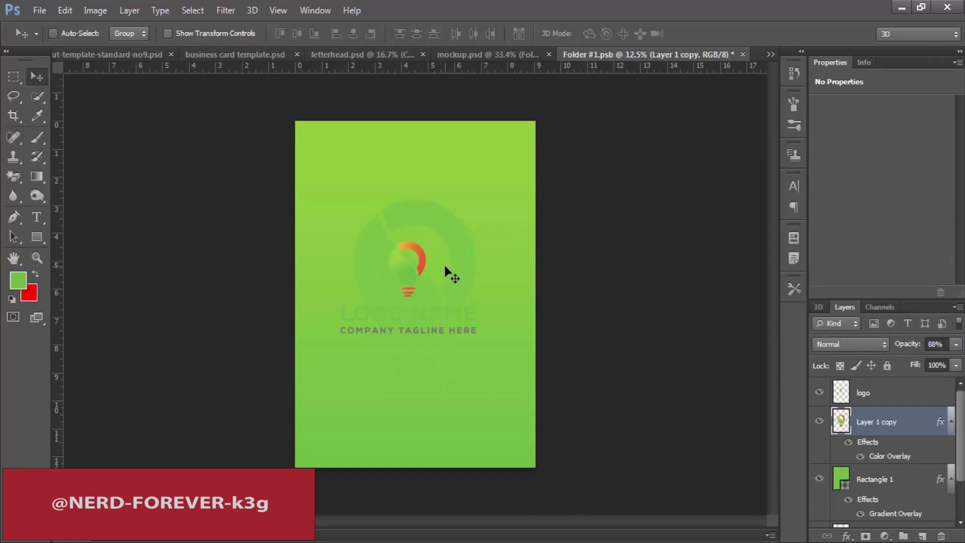
# Copy the rectangle's layer style onto the bulb watermark layer and reverse the watermark's gradient.
pyautogui.rightClick(904, 473)
pyautogui.click(668, 268)
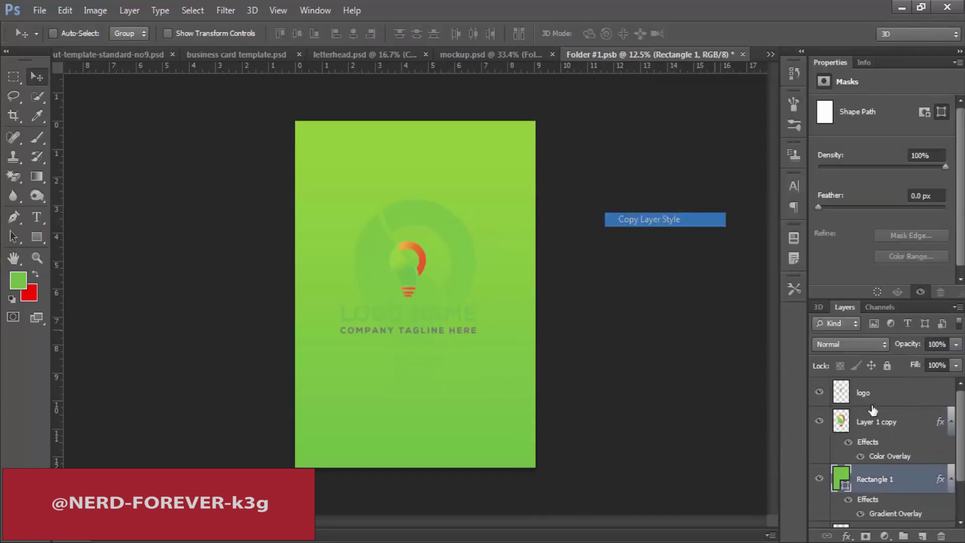
pyautogui.rightClick(873, 421)
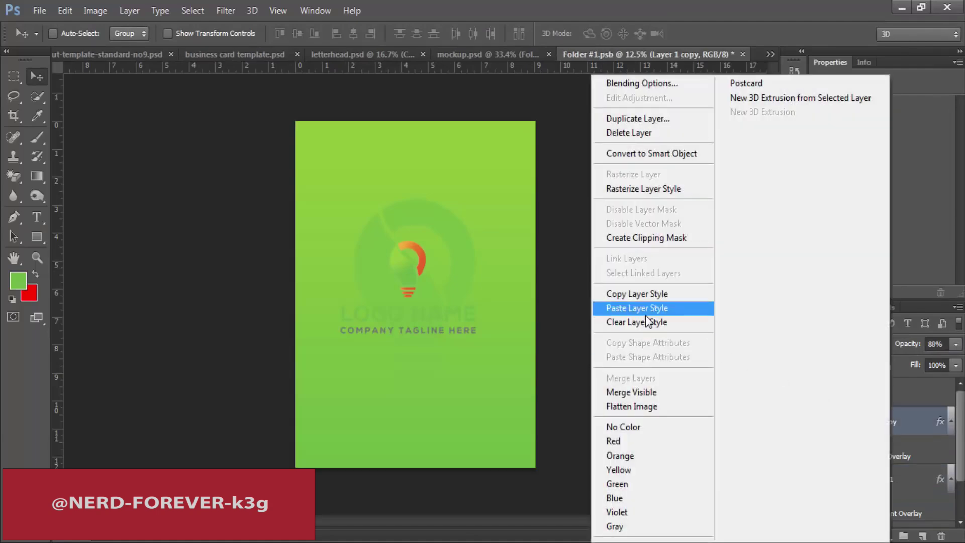
pyautogui.click(645, 312)
pyautogui.doubleClick(892, 456)
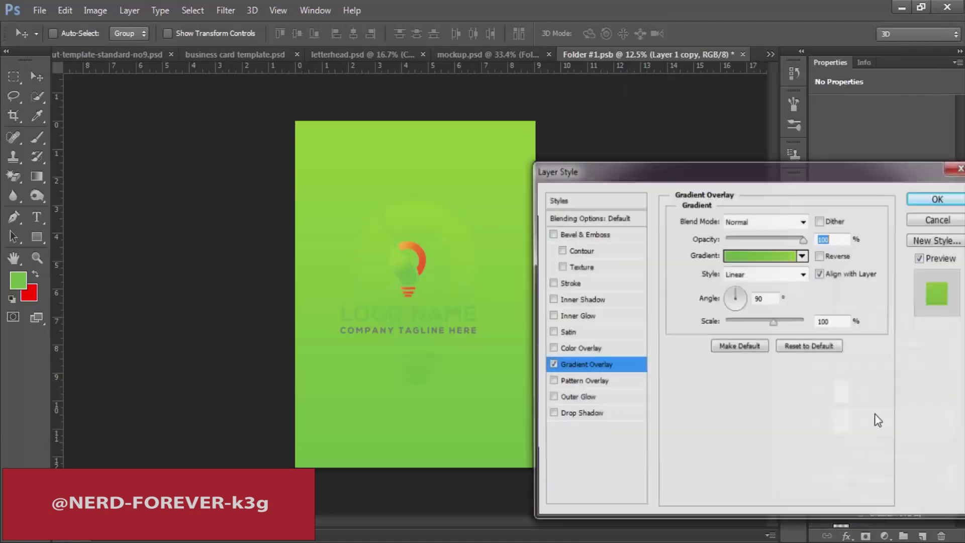
pyautogui.click(835, 255)
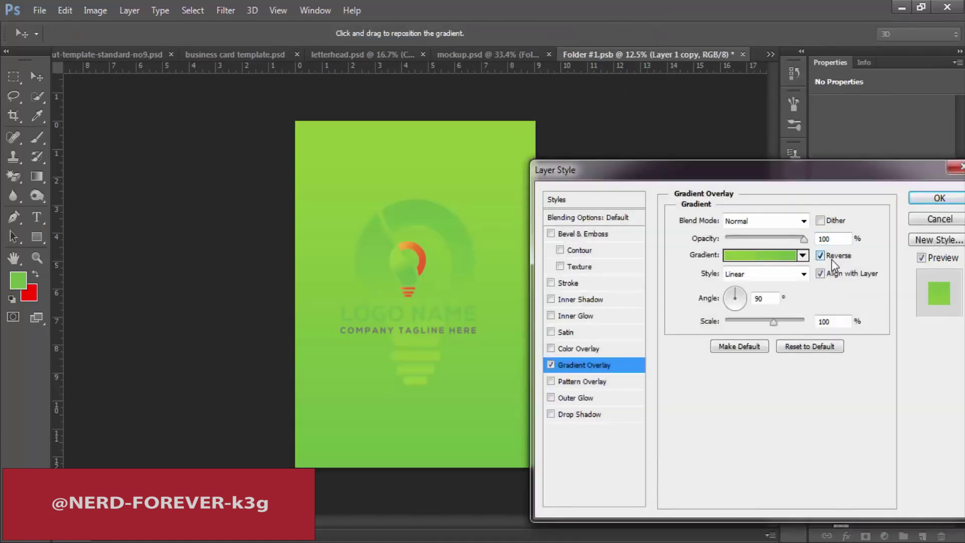
pyautogui.click(939, 201)
# Add a white color overlay to the logo layer.
pyautogui.click(874, 395)
pyautogui.rightClick(899, 377)
pyautogui.click(613, 86)
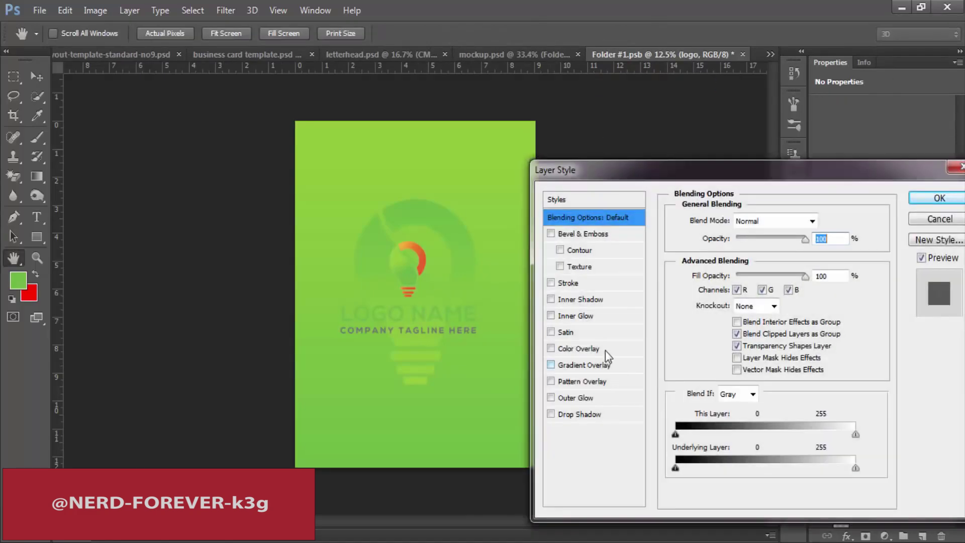
pyautogui.click(577, 348)
pyautogui.click(824, 221)
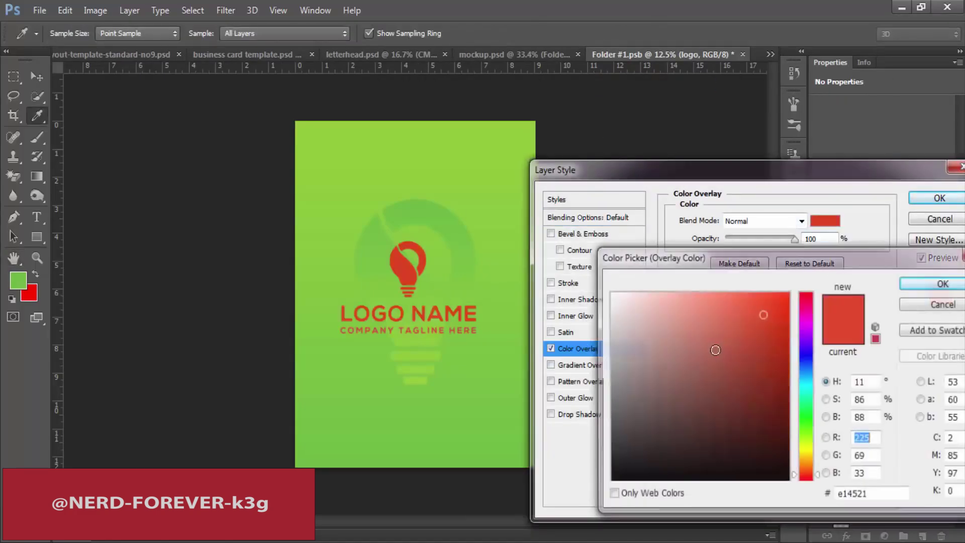
pyautogui.moveTo(716, 350); pyautogui.dragTo(610, 293)
pyautogui.click(932, 283)
pyautogui.click(939, 198)
# Centre the white logo on the folder page and scale it down to about 85%.
pyautogui.press('v')
pyautogui.moveTo(435, 311); pyautogui.dragTo(443, 310)
pyautogui.hotkey('ctrl', 't')
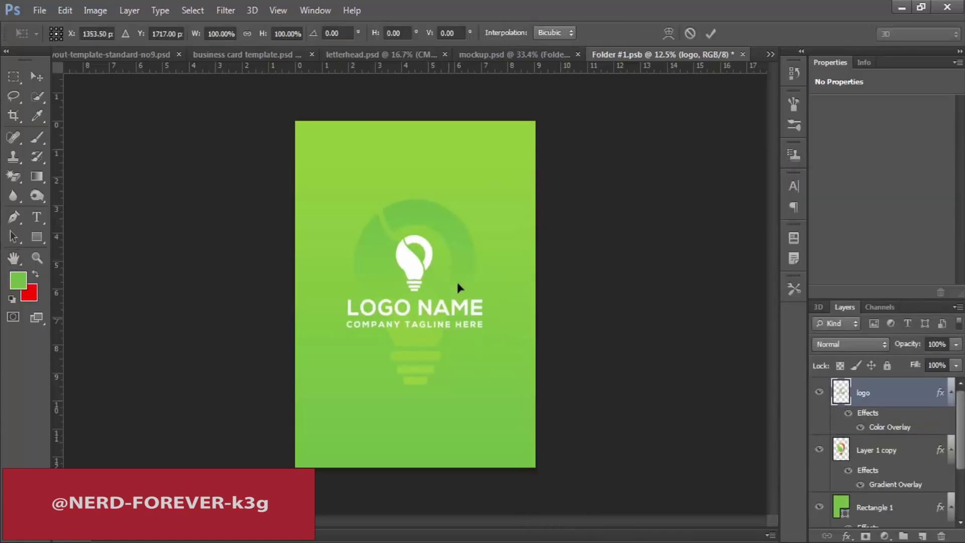
pyautogui.moveTo(491, 230); pyautogui.dragTo(475, 239)
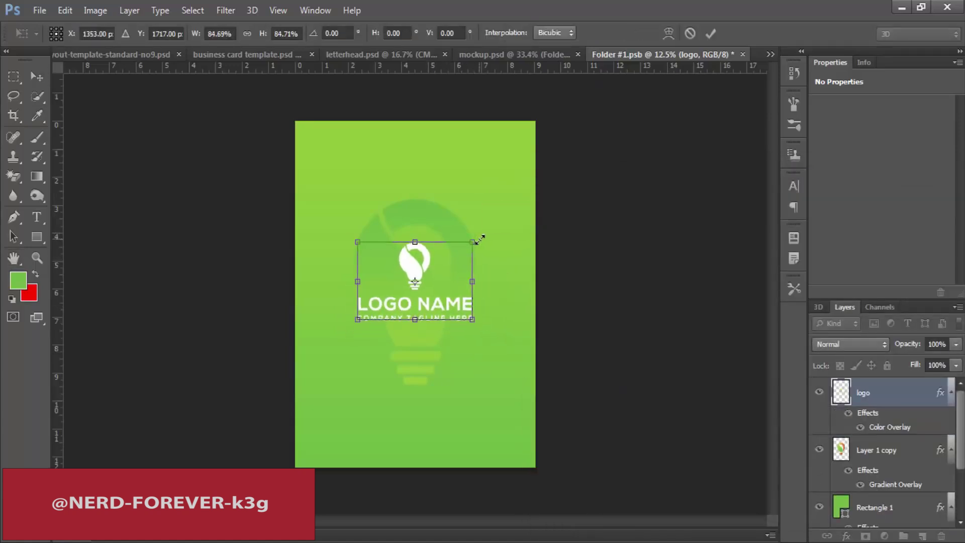
pyautogui.press('Return')
# Save and close the folder smart object and return to mockup.psd to check the folder.
pyautogui.hotkey('ctrl', 's')
pyautogui.hotkey('ctrl', 'w')
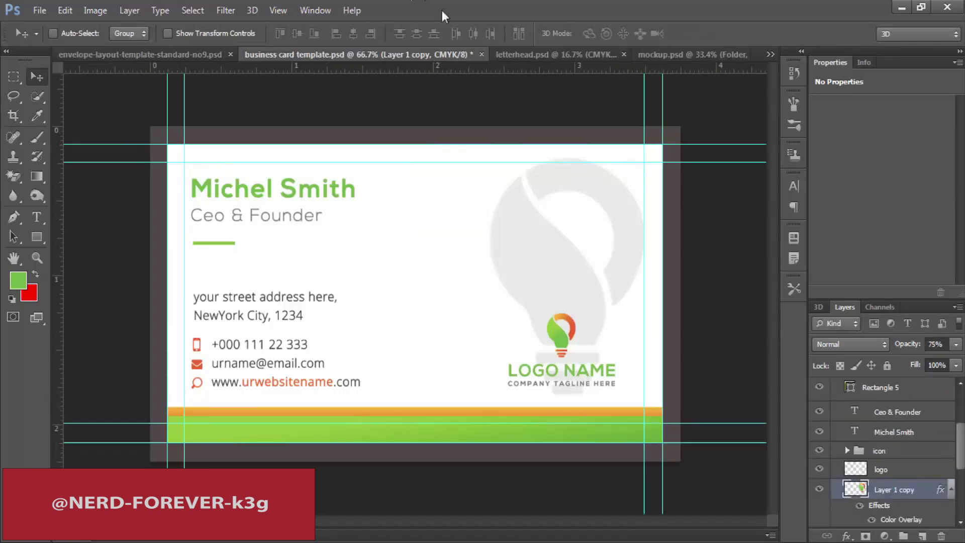
pyautogui.click(662, 50)
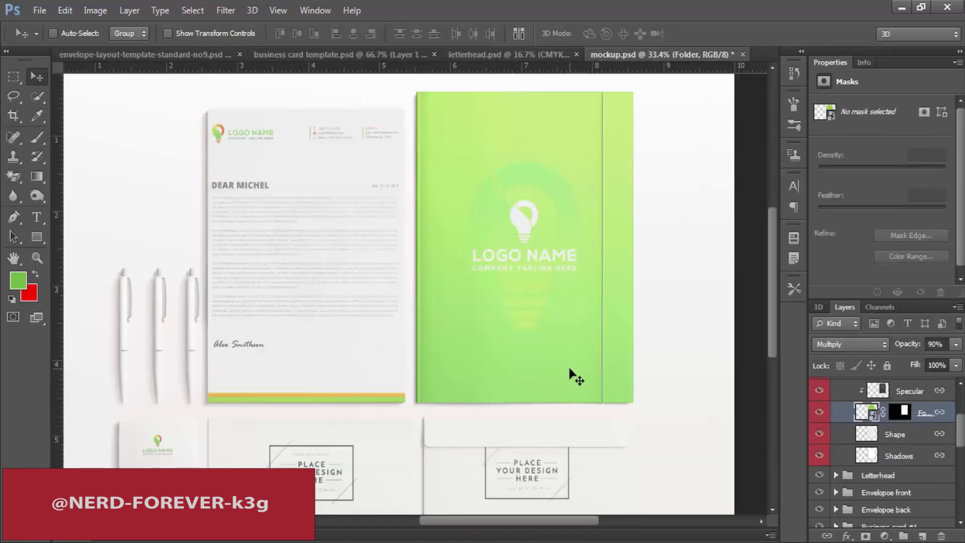
pyautogui.scroll(-2, 570, 372)
pyautogui.scroll(1, 570, 371)
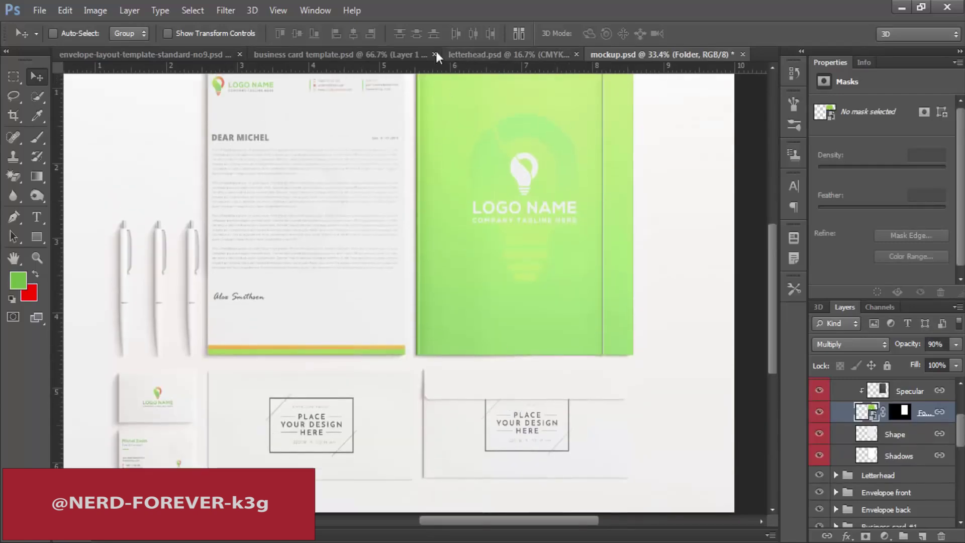
# Select the entire artwork in envelope-layout-template-standard-no9.psd, copy it merged and return to mockup.psd.
pyautogui.click(342, 54)
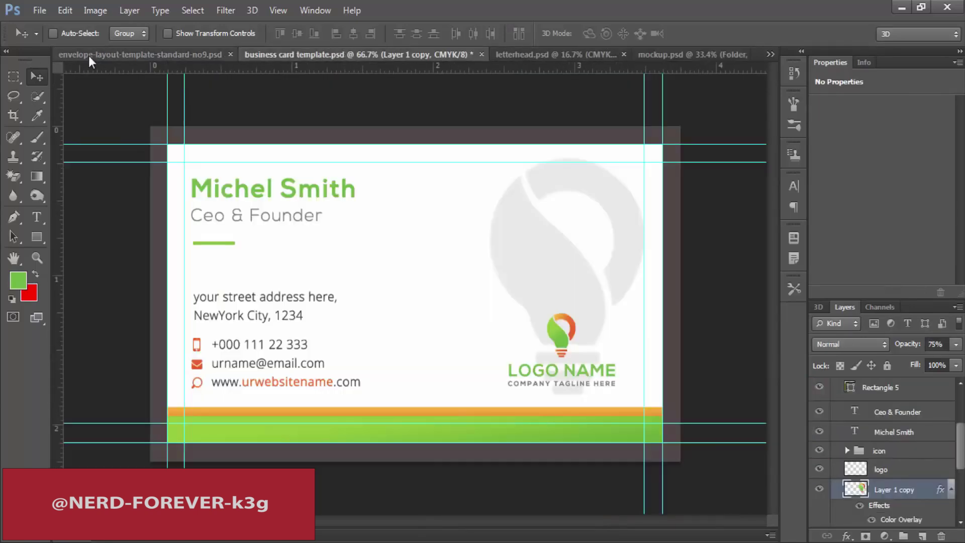
pyautogui.click(89, 56)
pyautogui.press('m')
pyautogui.moveTo(89, 145); pyautogui.dragTo(876, 451)
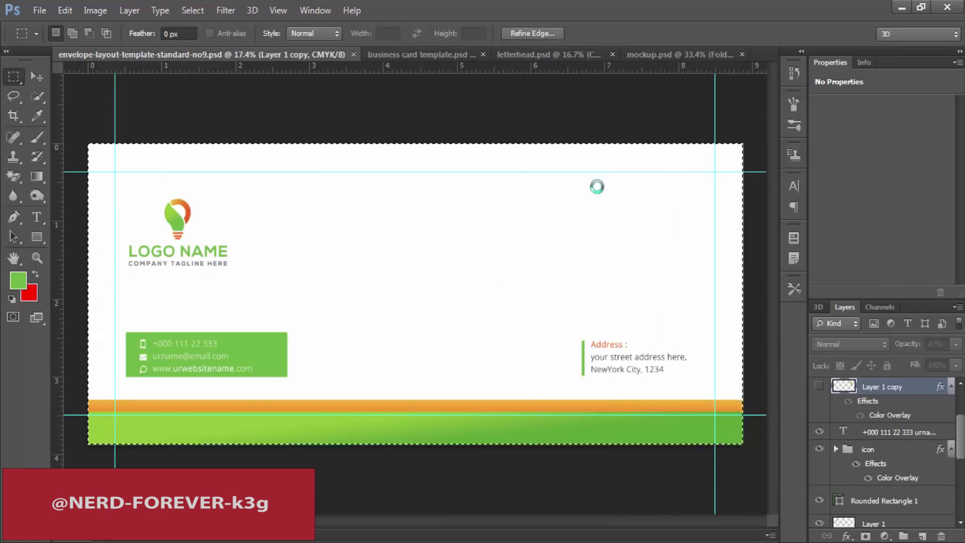
pyautogui.click(653, 55)
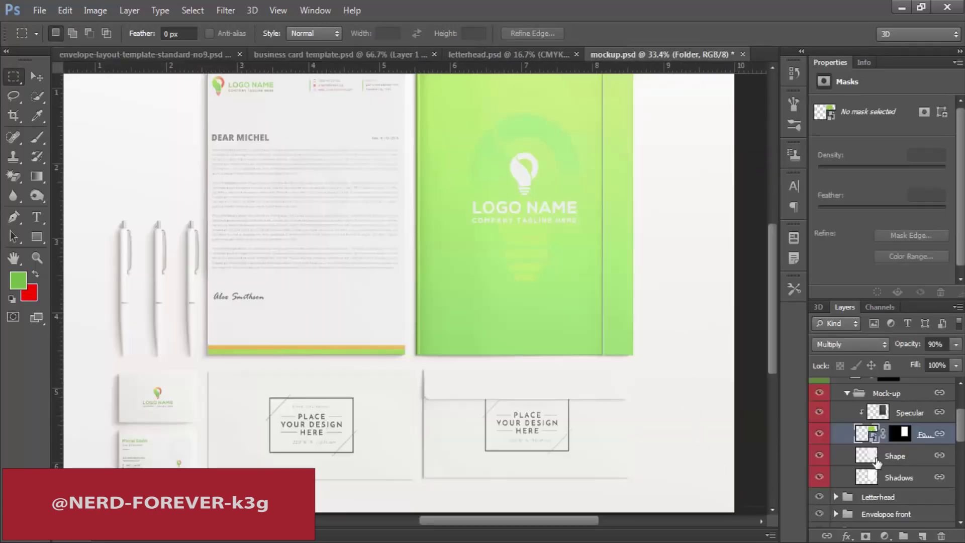
# Expand the Envelopoe front layer group and open its envelope front smart object for editing.
pyautogui.scroll(-2, 868, 469)
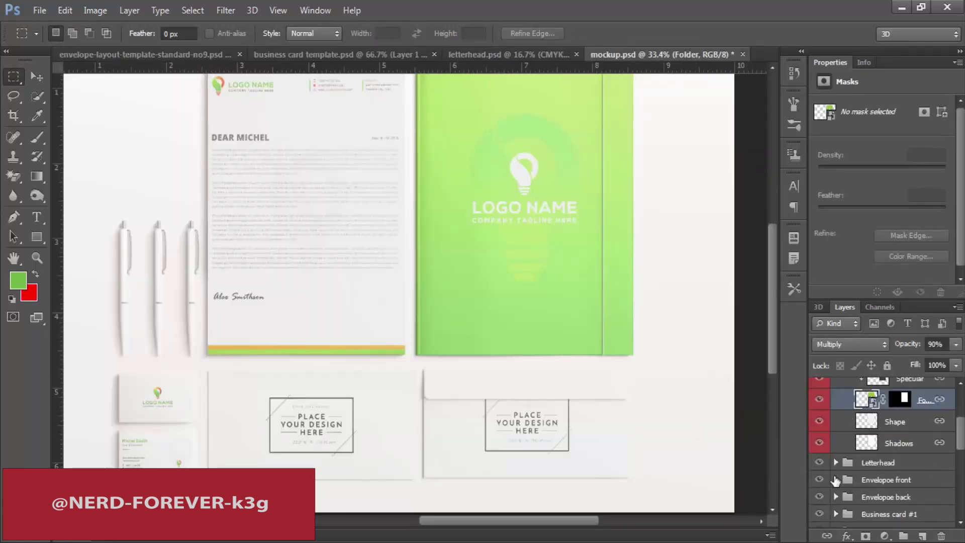
pyautogui.click(819, 480)
pyautogui.click(819, 480)
pyautogui.click(836, 480)
pyautogui.click(846, 484)
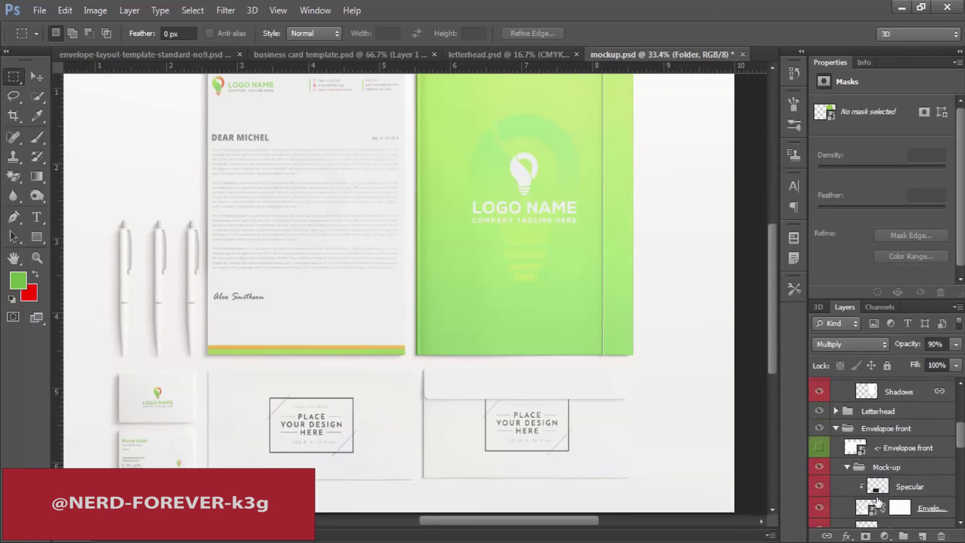
pyautogui.doubleClick(854, 491)
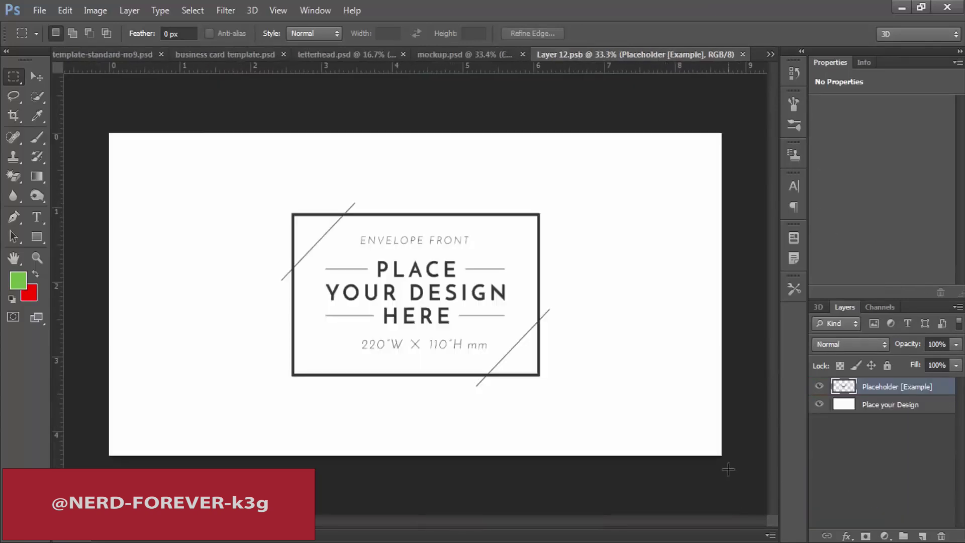
# Paste the envelope design into the envelope front document and scale it down to about 55%, aligned to the canvas's upper-left corner.
pyautogui.moveTo(728, 469); pyautogui.dragTo(724, 463)
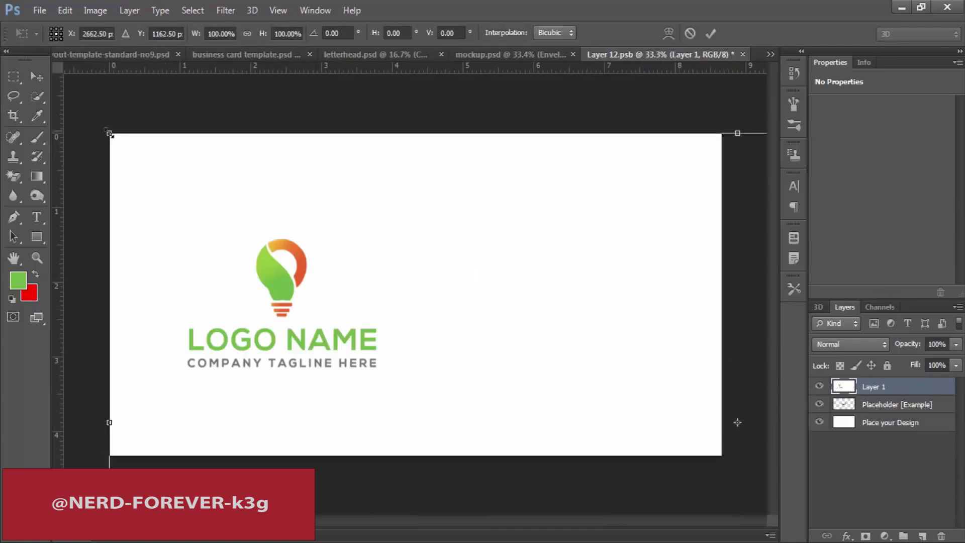
pyautogui.moveTo(104, 130); pyautogui.dragTo(382, 259)
pyautogui.moveTo(559, 361); pyautogui.dragTo(355, 280)
pyautogui.scroll(-3, 511, 336)
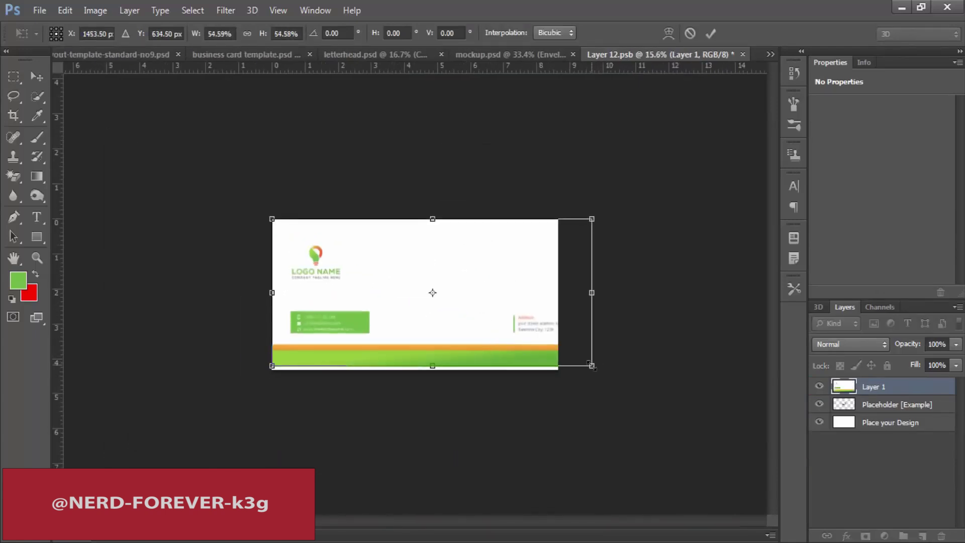
# Stretch the envelope design to about 54% width and 56% height so it fills the canvas, and save and close the smart object.
pyautogui.moveTo(591, 367); pyautogui.dragTo(555, 368)
pyautogui.scroll(3, 338, 286)
pyautogui.moveTo(103, 292); pyautogui.dragTo(74, 292)
pyautogui.moveTo(725, 296); pyautogui.dragTo(766, 298)
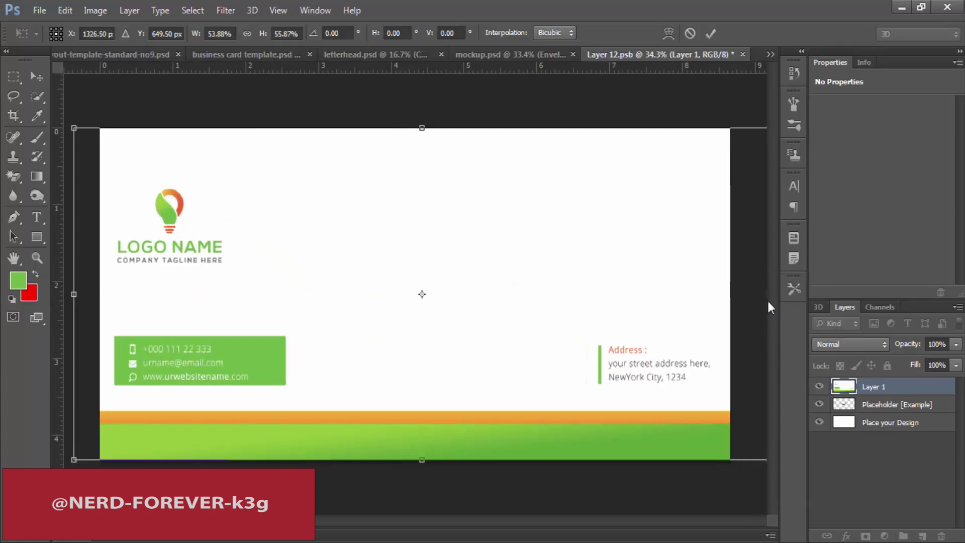
pyautogui.press('Return')
pyautogui.hotkey('ctrl', 's')
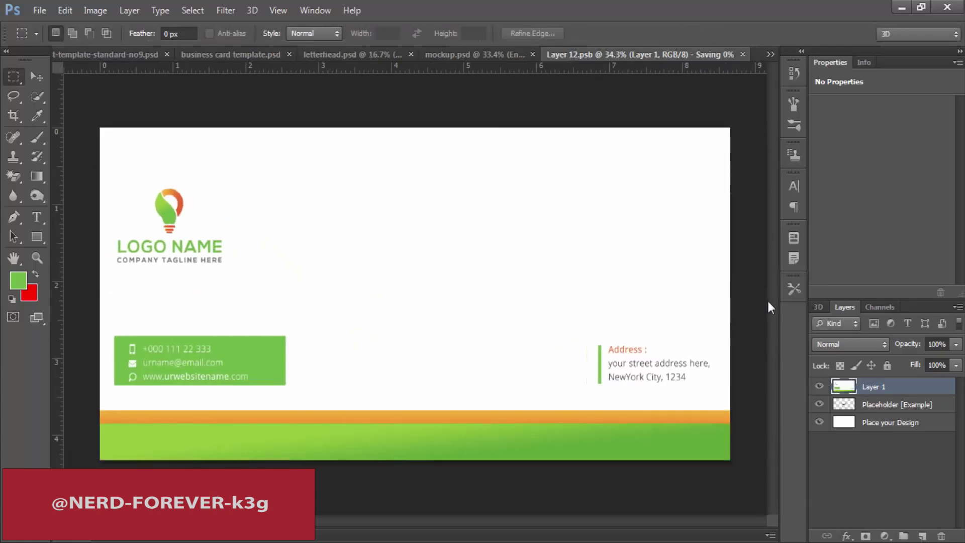
pyautogui.hotkey('ctrl', 'w')
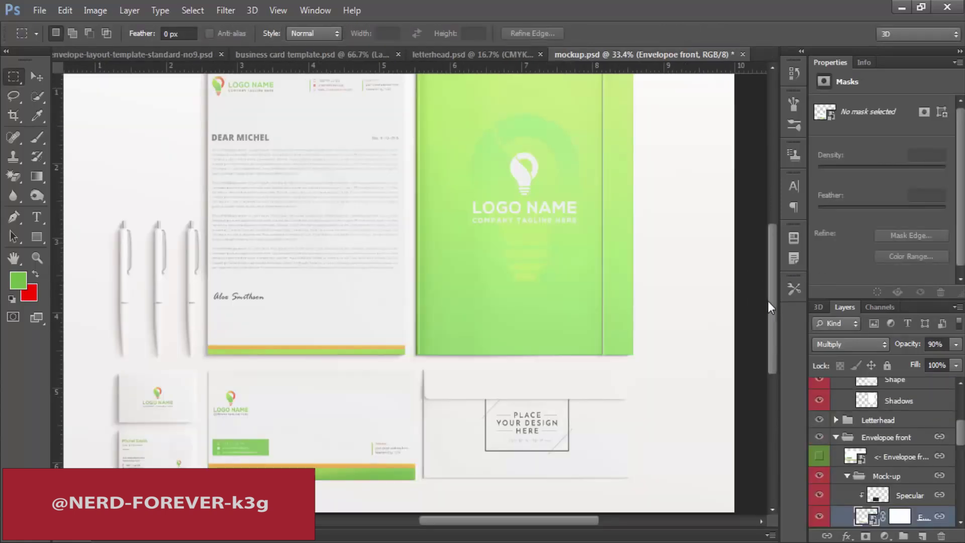
# Fill the Envelope flap smart object in the Envelopoe back group with the green foreground color, and save and close it.
pyautogui.hotkey('ctrl', '+')
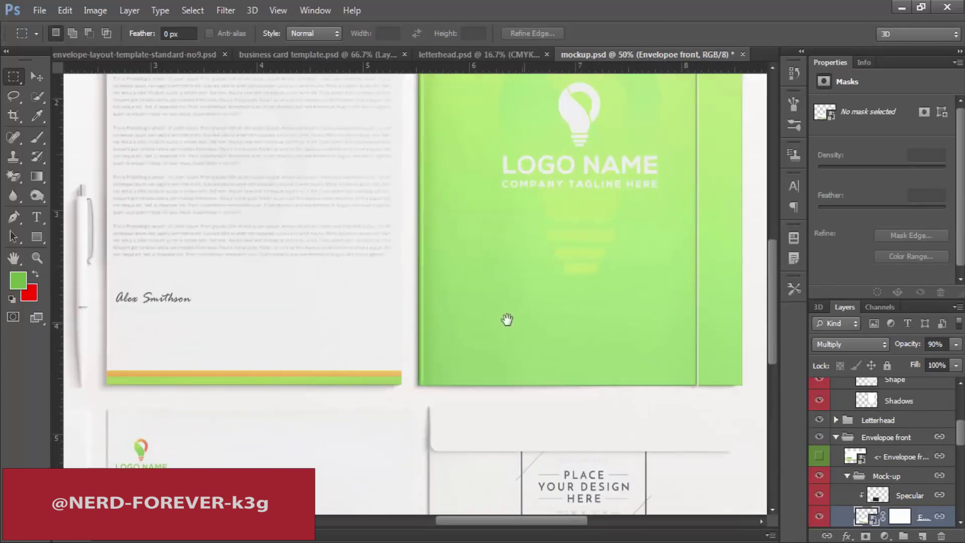
pyautogui.moveTo(504, 319); pyautogui.dragTo(487, 184)
pyautogui.scroll(-5, 897, 496)
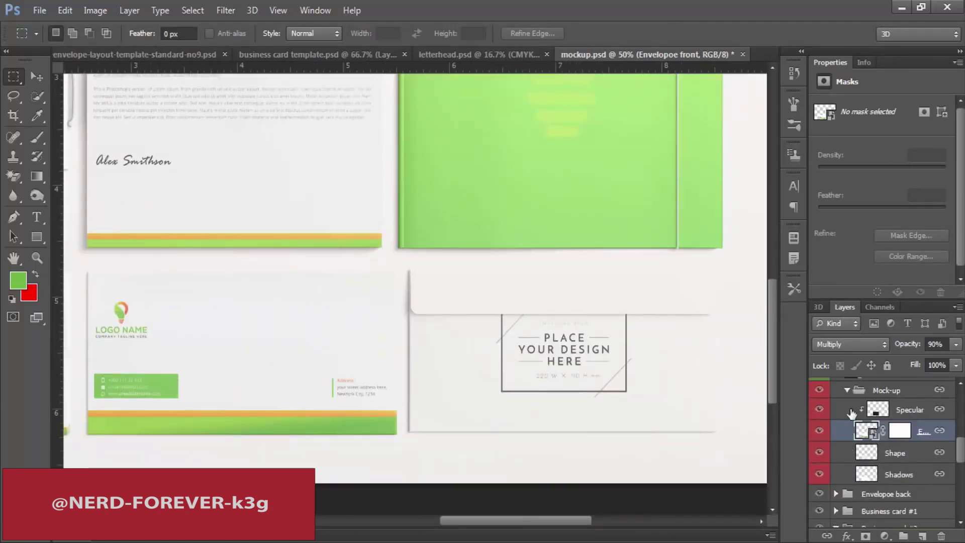
pyautogui.click(836, 494)
pyautogui.scroll(-2, 849, 498)
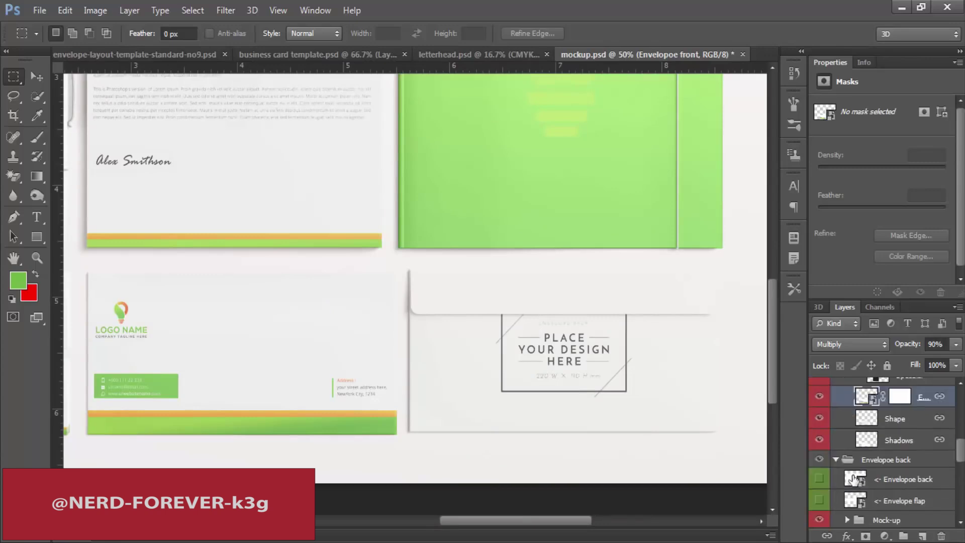
pyautogui.click(857, 482)
pyautogui.doubleClick(860, 503)
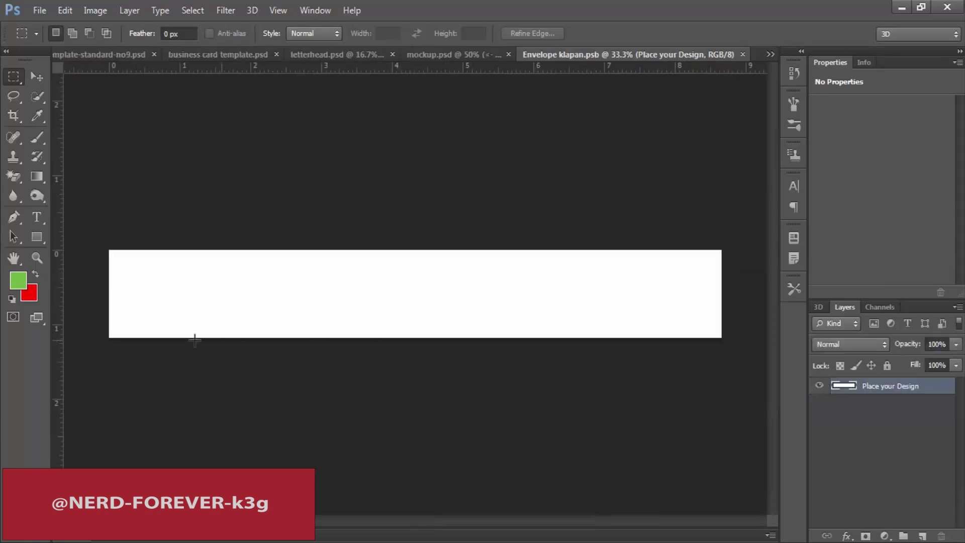
pyautogui.hotkey('alt', 'BackSpace')
pyautogui.hotkey('ctrl', 's')
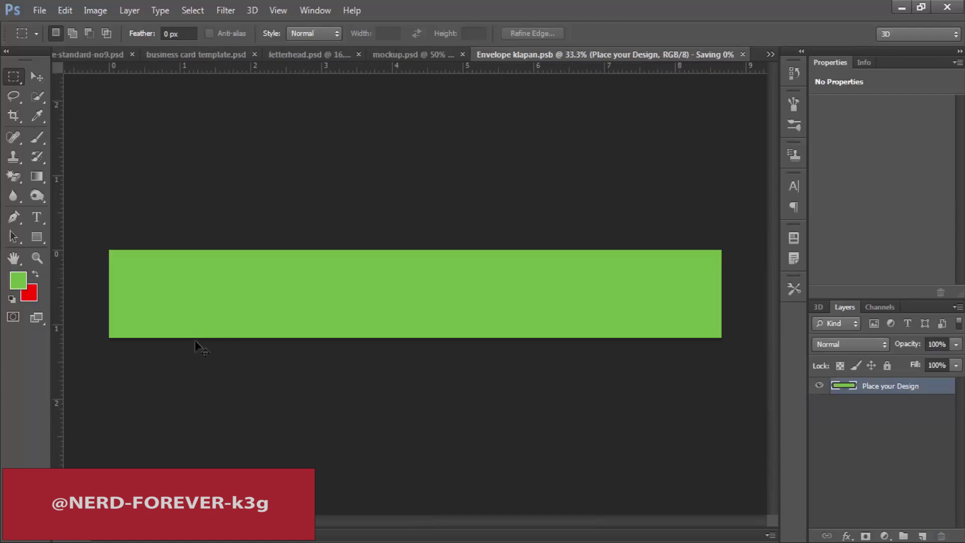
pyautogui.hotkey('ctrl', 'w')
pyautogui.scroll(-2, 902, 488)
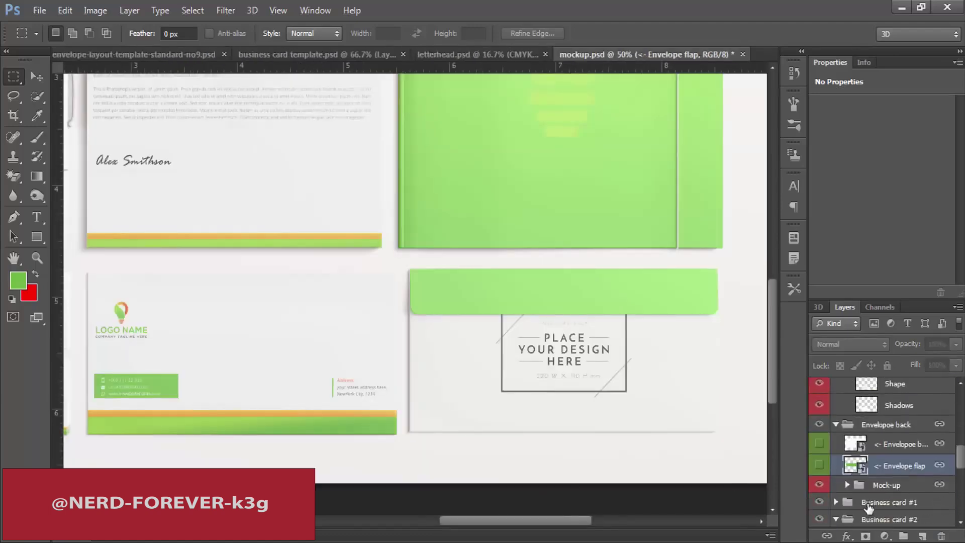
pyautogui.click(847, 485)
pyautogui.scroll(-3, 854, 490)
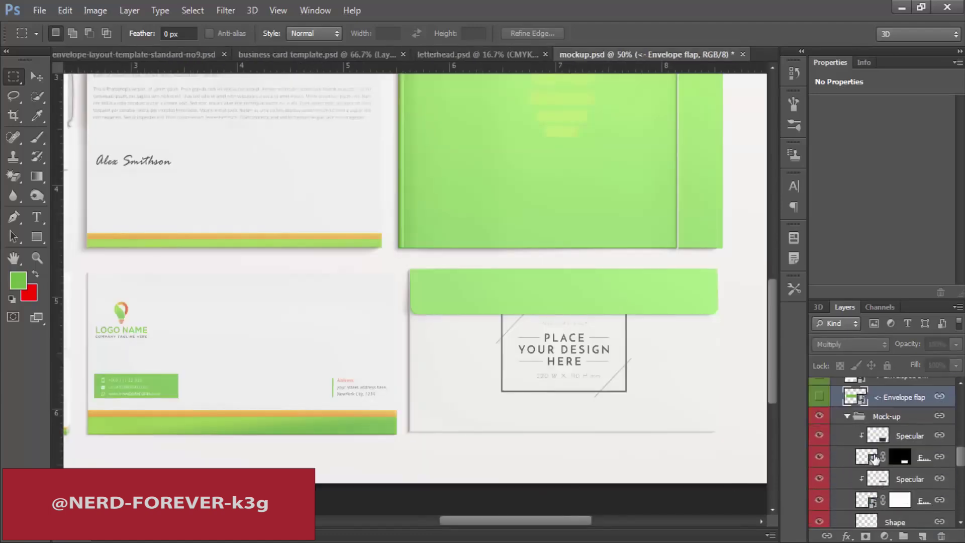
pyautogui.click(874, 459)
pyautogui.doubleClick(867, 499)
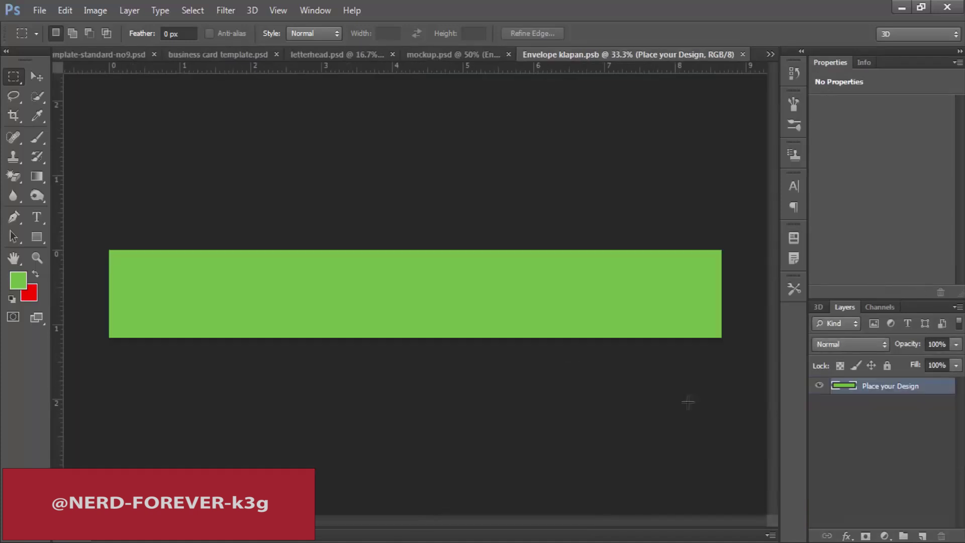
pyautogui.click(742, 54)
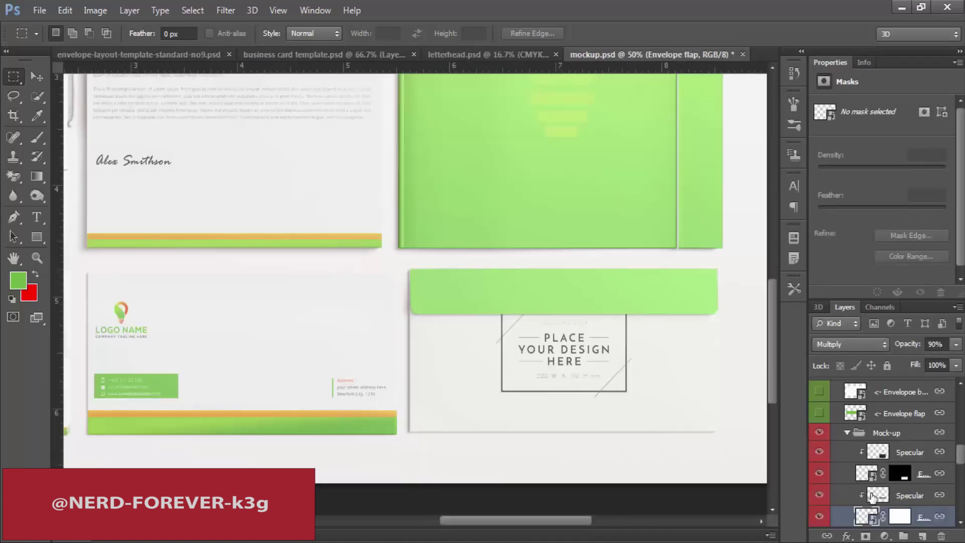
# Open the Envelopoe back smart object for editing and hide its Placeholder [Example] layer.
pyautogui.doubleClick(871, 474)
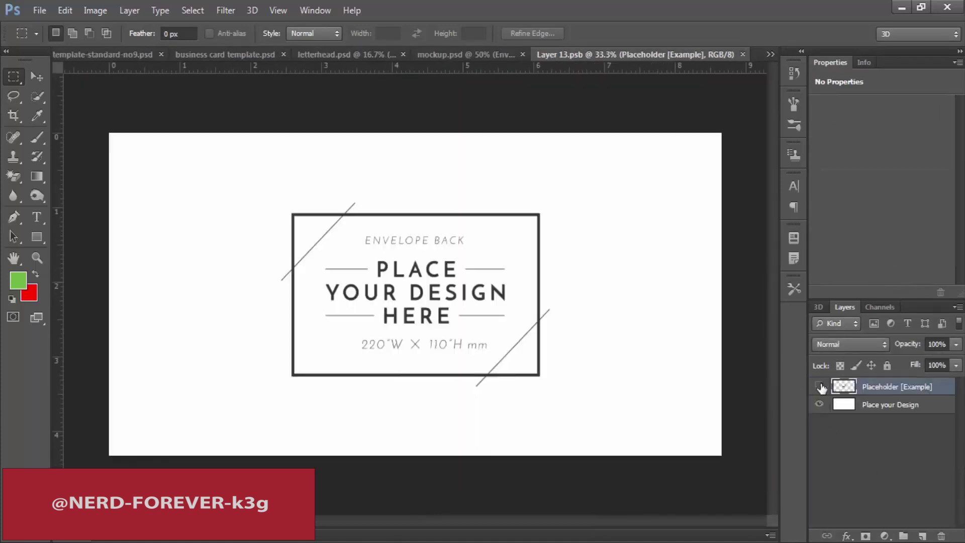
pyautogui.click(819, 386)
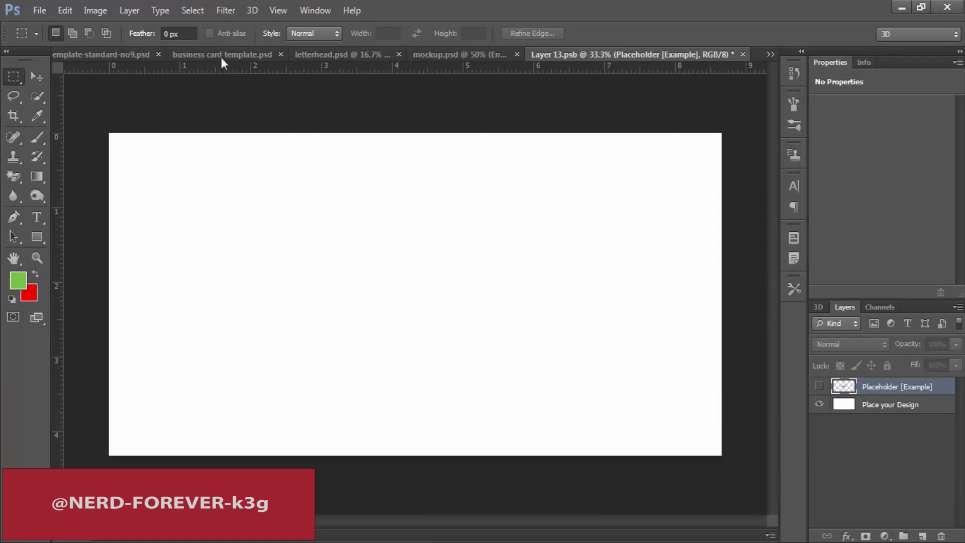
# Copy the logo layer from business card template.psd into the envelope back document.
pyautogui.click(197, 54)
pyautogui.press('v')
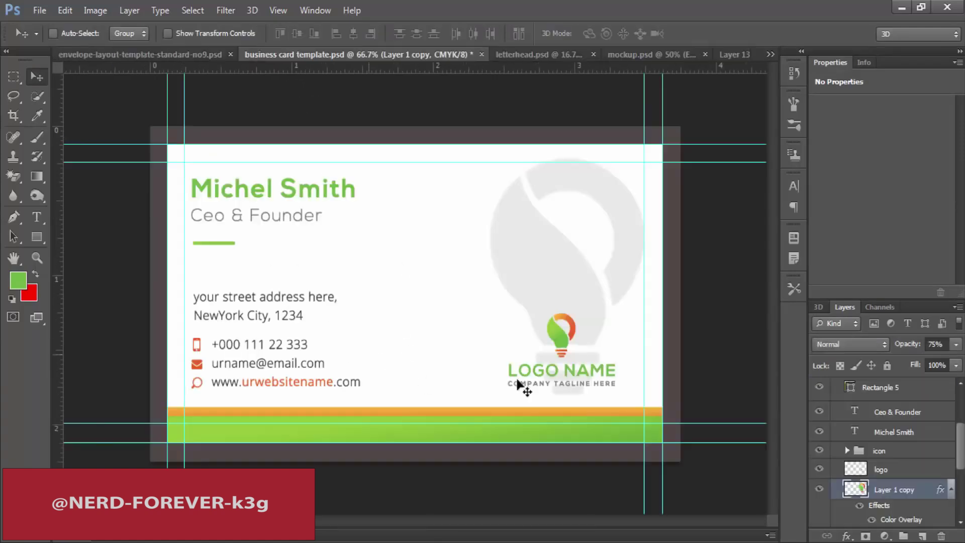
pyautogui.click(900, 473)
pyautogui.click(819, 469)
pyautogui.click(819, 468)
pyautogui.moveTo(591, 110); pyautogui.dragTo(436, 318)
# Enlarge the logo to about 2.2 inches wide just below the canvas centre, and save and close the smart object.
pyautogui.hotkey('ctrl', 't')
pyautogui.press('Return')
pyautogui.hotkey('ctrl', 't')
pyautogui.press('Return')
pyautogui.hotkey('ctrl', 's')
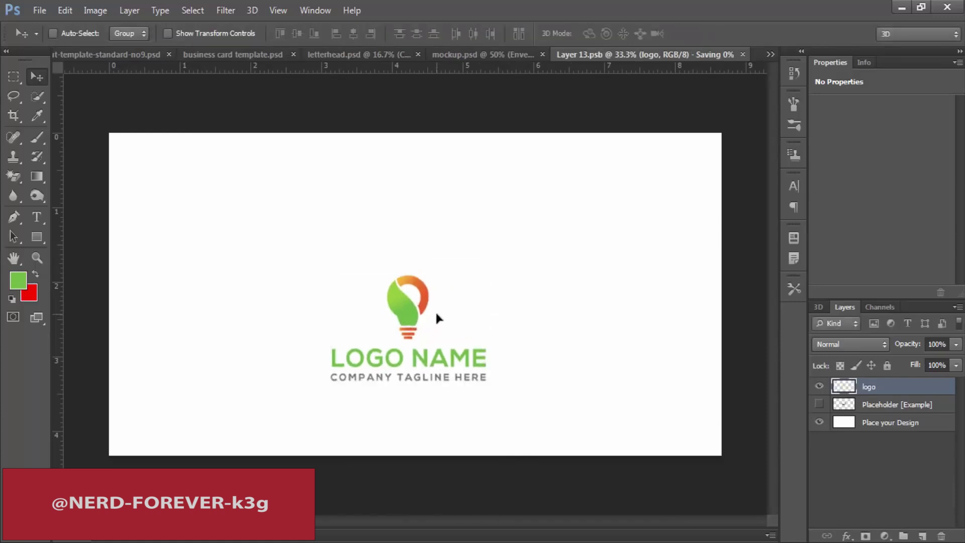
pyautogui.hotkey('ctrl', 'w')
# Review the whole stationery mockup with the logo on the envelope back.
pyautogui.click(650, 55)
pyautogui.moveTo(661, 312); pyautogui.dragTo(623, 317)
pyautogui.moveTo(539, 272); pyautogui.dragTo(529, 325)
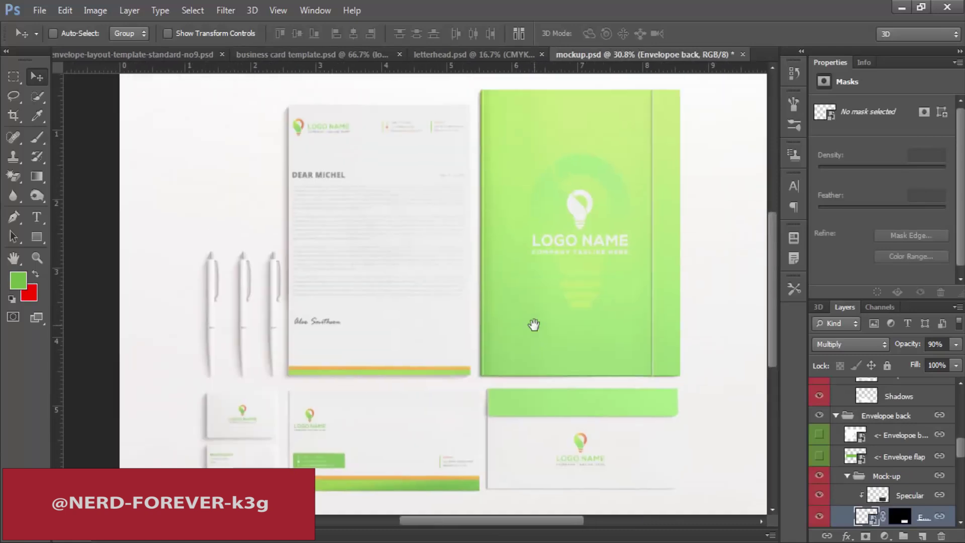
pyautogui.hotkey('ctrl', '-')
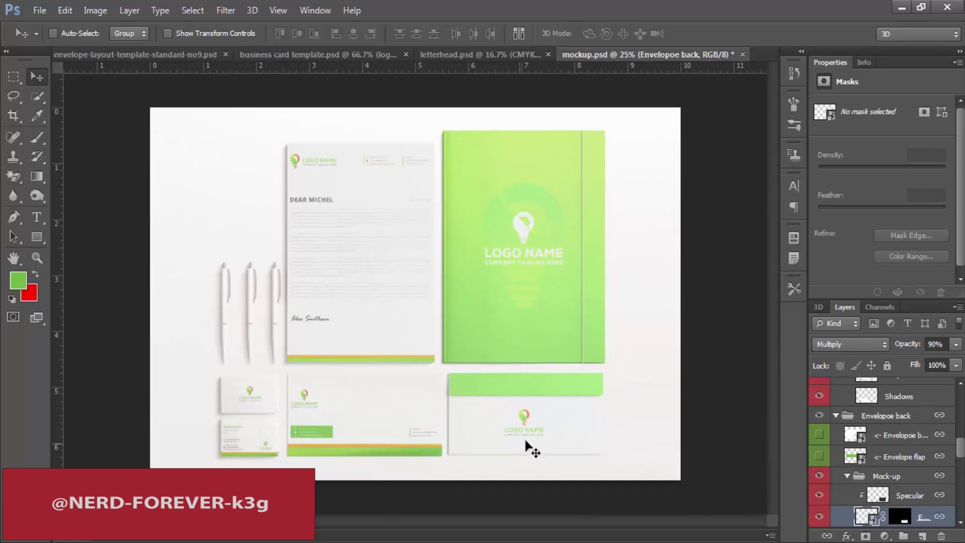
pyautogui.moveTo(454, 405); pyautogui.dragTo(474, 395)
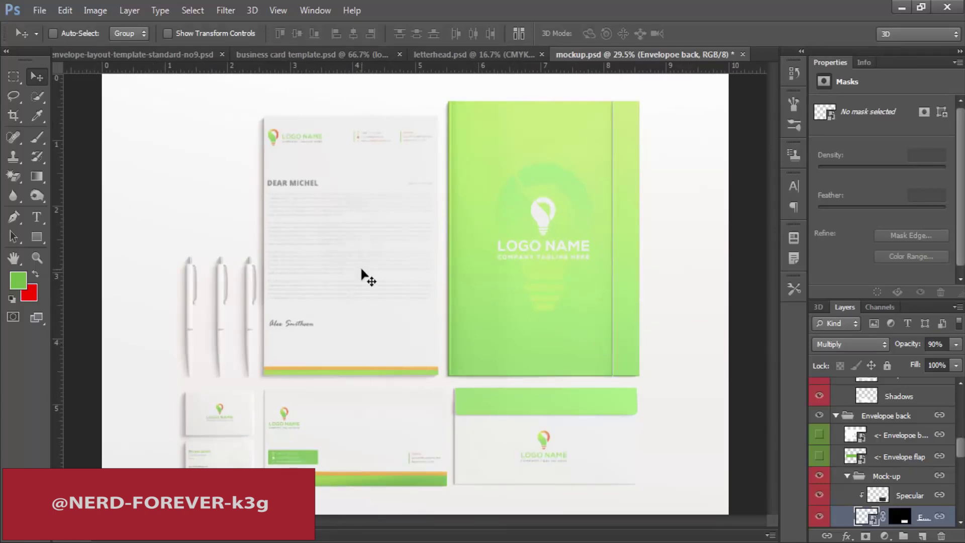
# Close the envelope-layout-template-standard-no9.psd document and return to the mockup document.
pyautogui.click(90, 55)
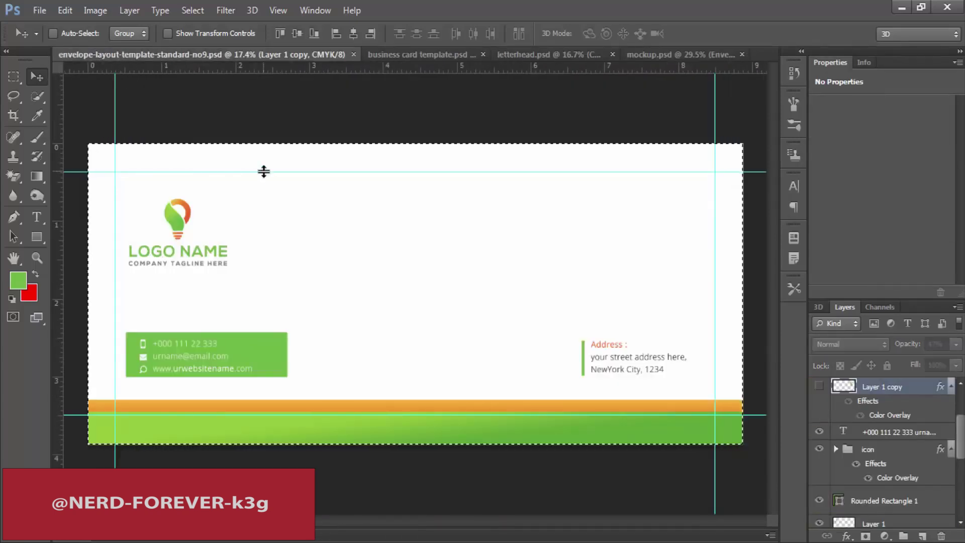
pyautogui.hotkey('ctrl', 'w')
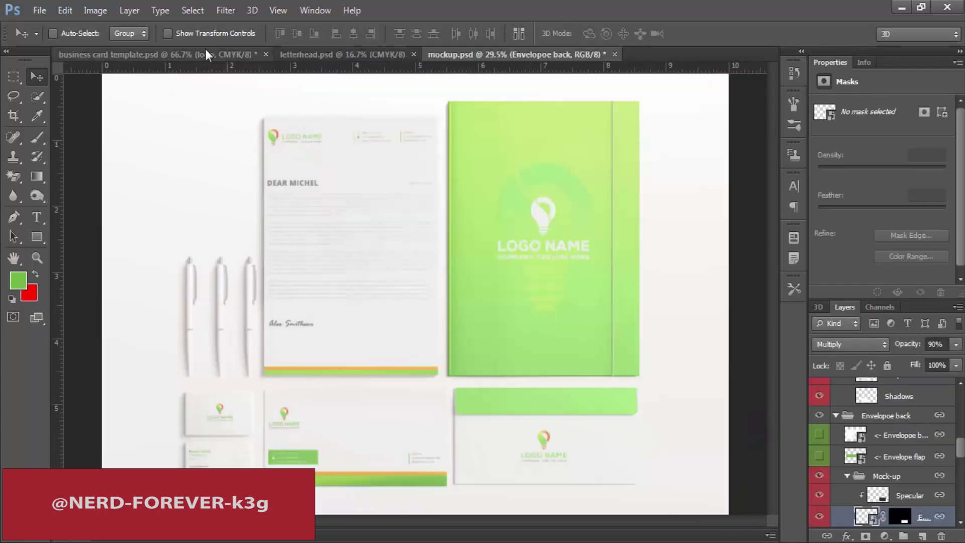
pyautogui.click(205, 53)
pyautogui.click(367, 55)
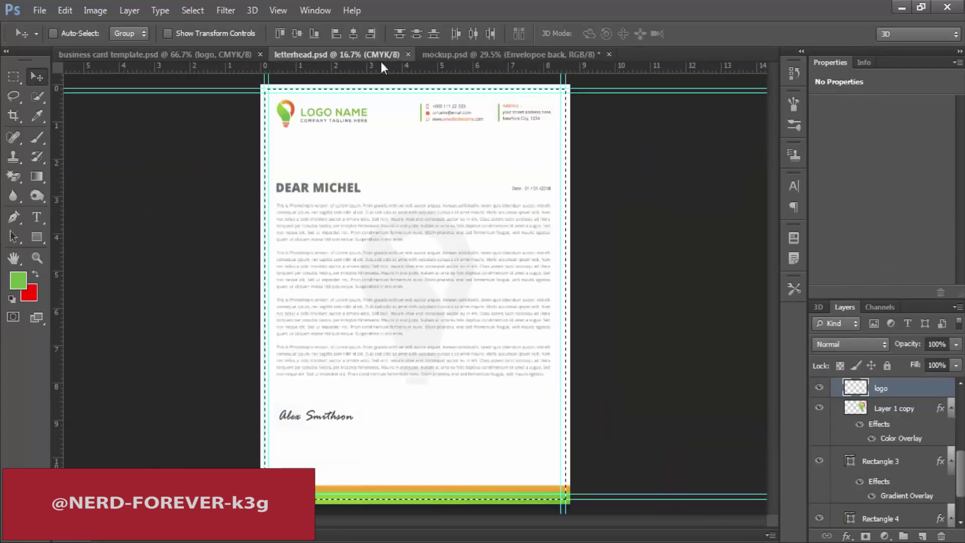
pyautogui.click(459, 55)
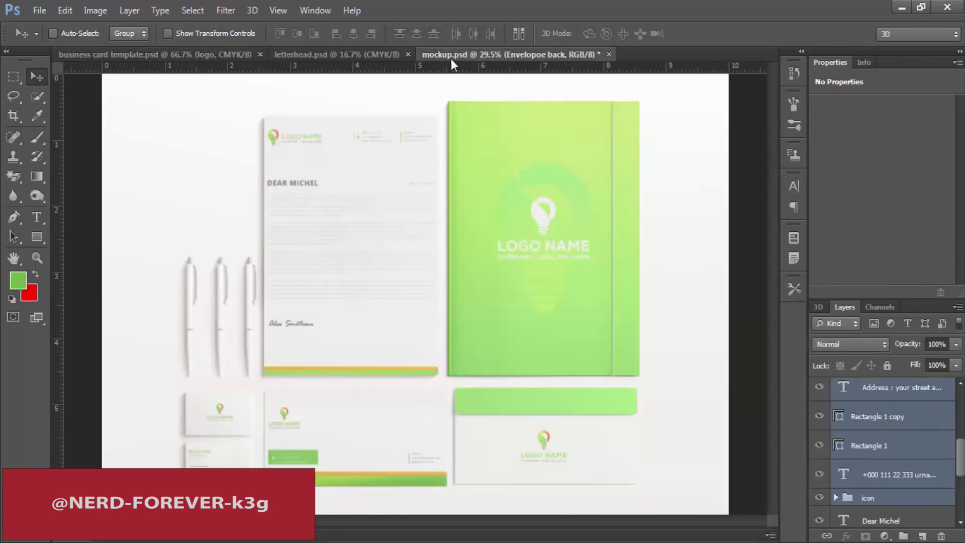
pyautogui.click(316, 57)
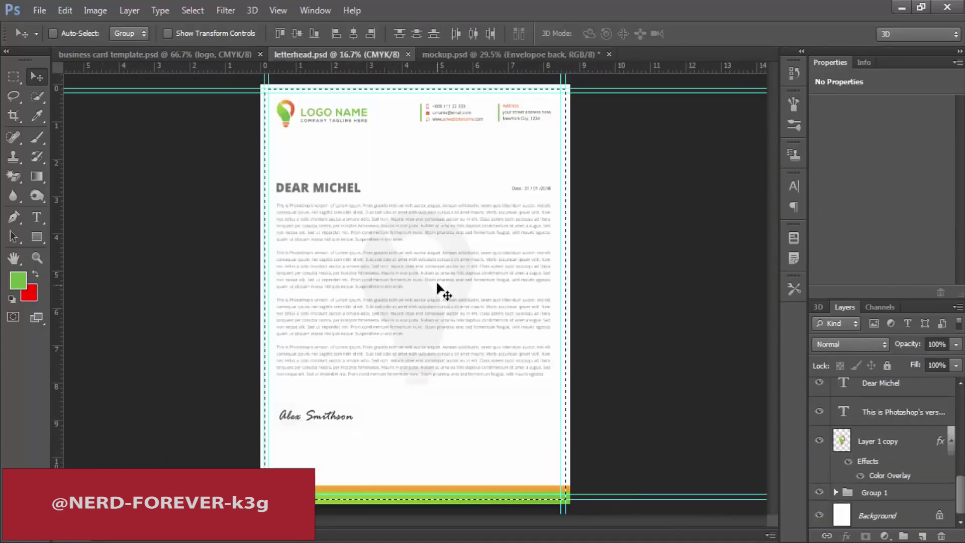
pyautogui.click(477, 55)
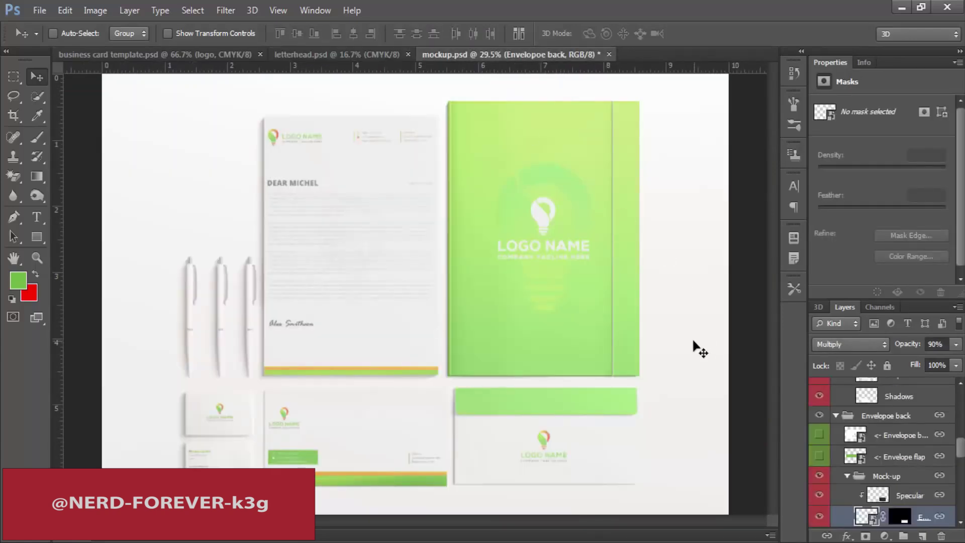
# Save a JPEG copy of the mockup as mockup.jpg on the Desktop with the offered JPEG options.
pyautogui.hotkey('ctrl', 'shift', 's')
pyautogui.click(391, 154)
pyautogui.click(517, 332)
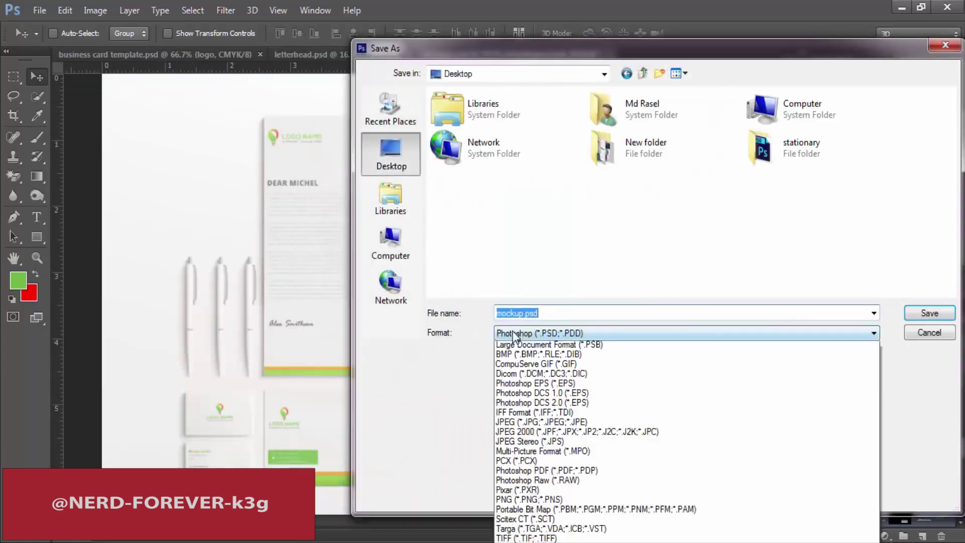
pyautogui.click(553, 433)
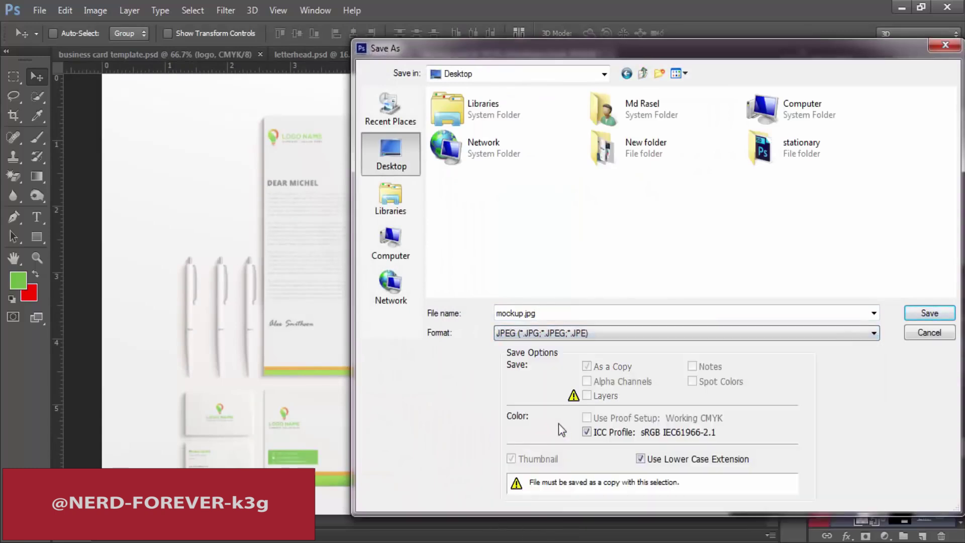
pyautogui.press('Return')
pyautogui.press('Return')
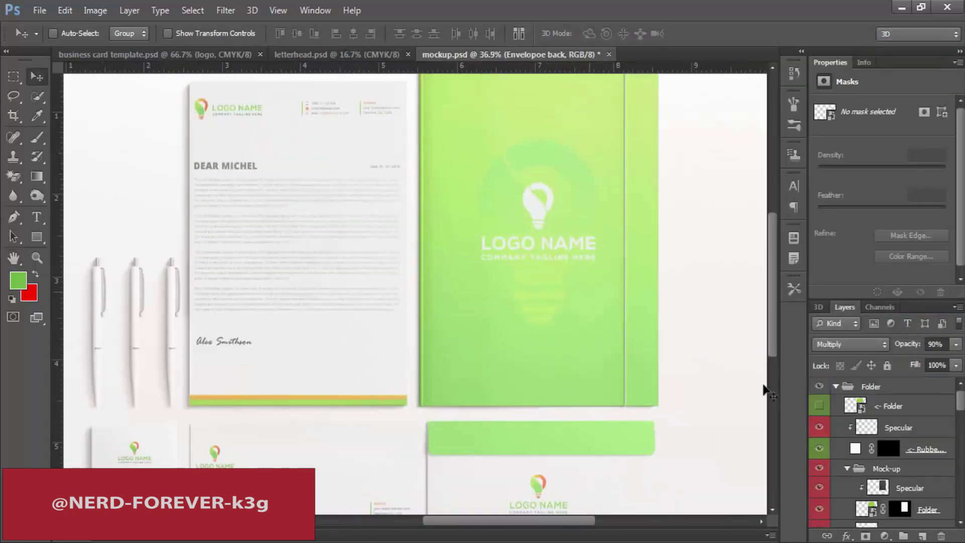
# Compare the business card and letterhead designs with the mockup, and examine its envelopes up close.
pyautogui.click(311, 55)
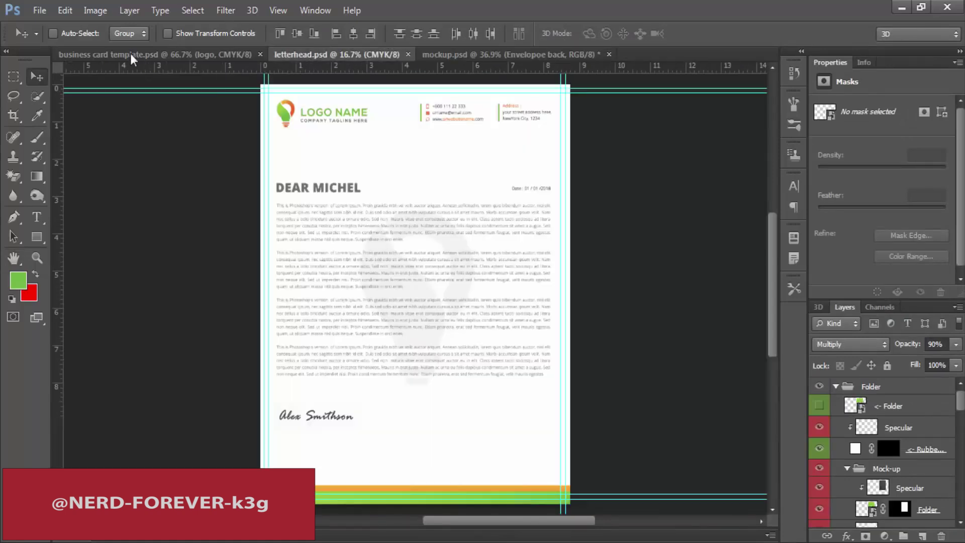
pyautogui.click(465, 52)
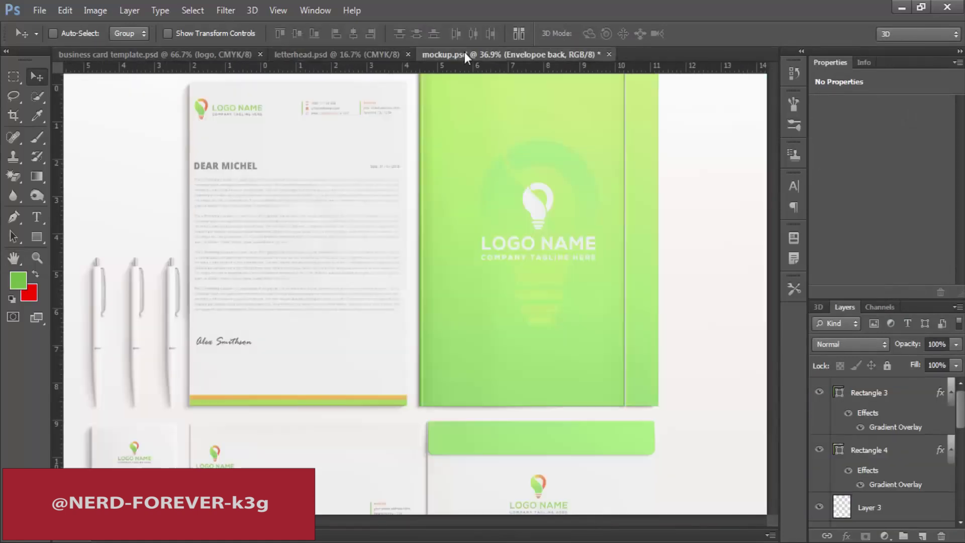
pyautogui.scroll(2, 243, 382)
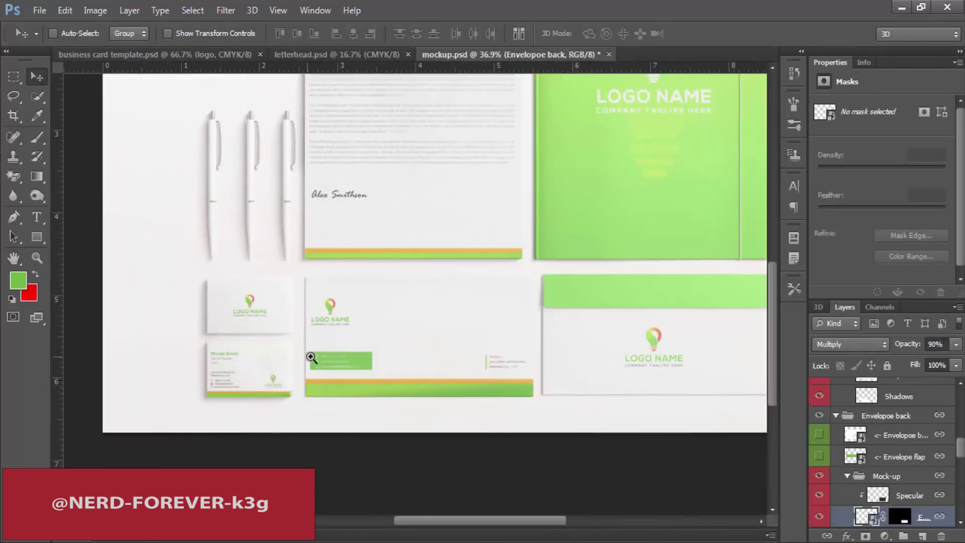
pyautogui.scroll(1, 309, 356)
pyautogui.click(155, 56)
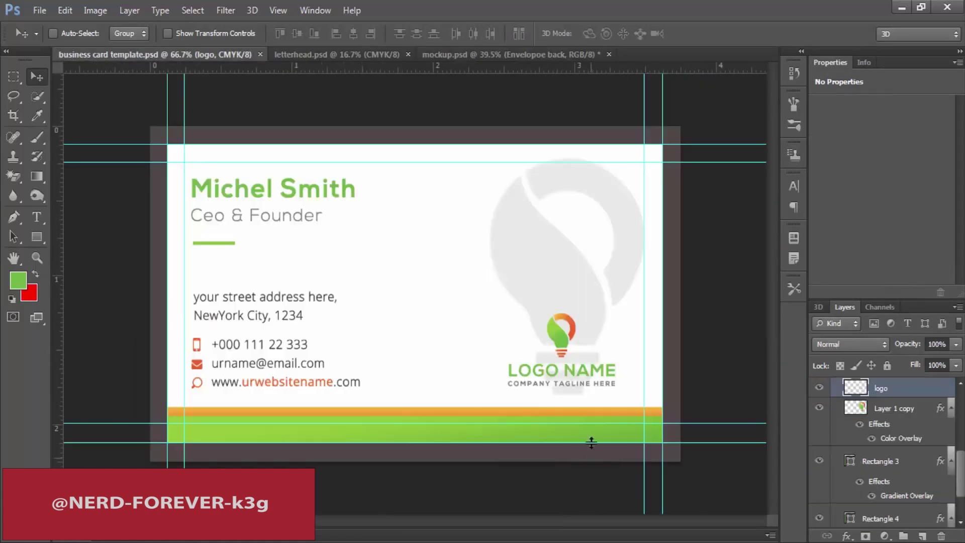
pyautogui.click(337, 53)
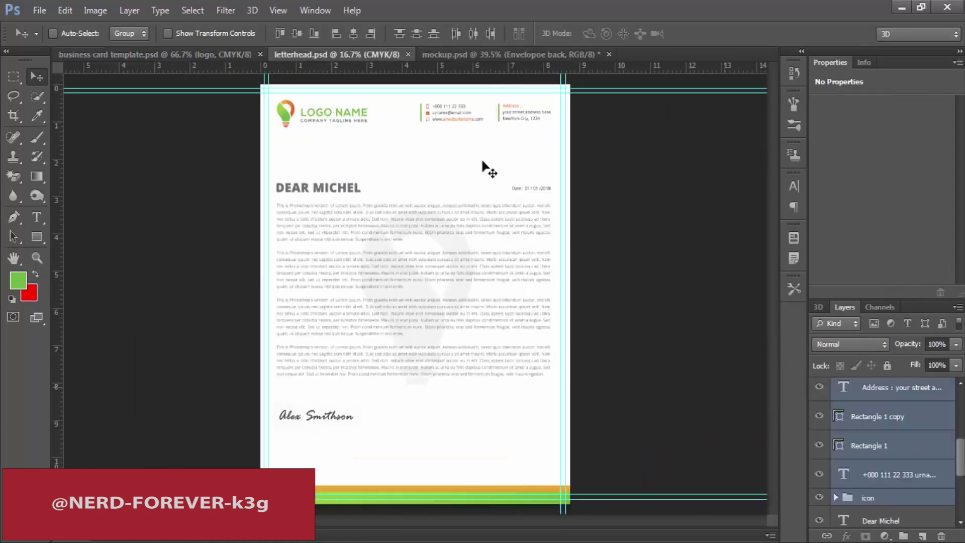
pyautogui.click(493, 54)
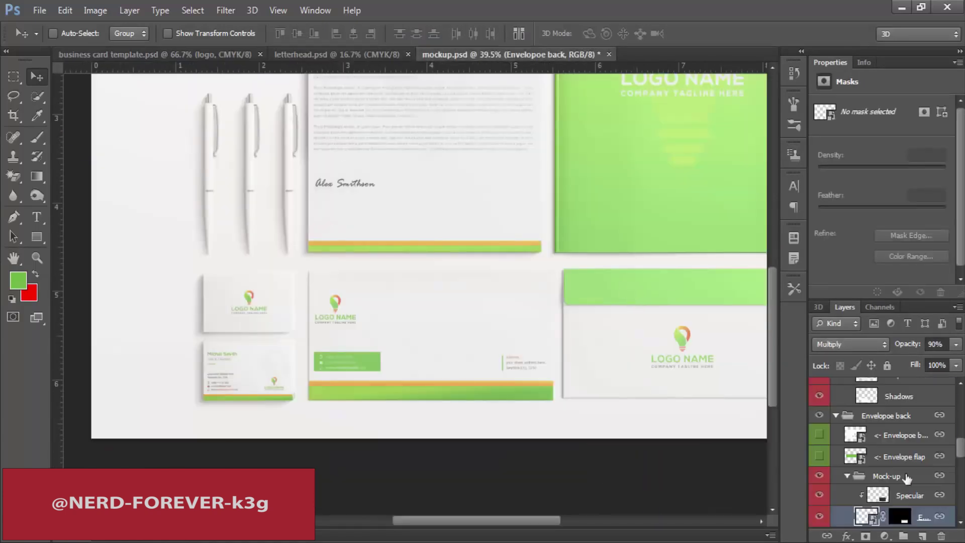
pyautogui.scroll(4, 334, 328)
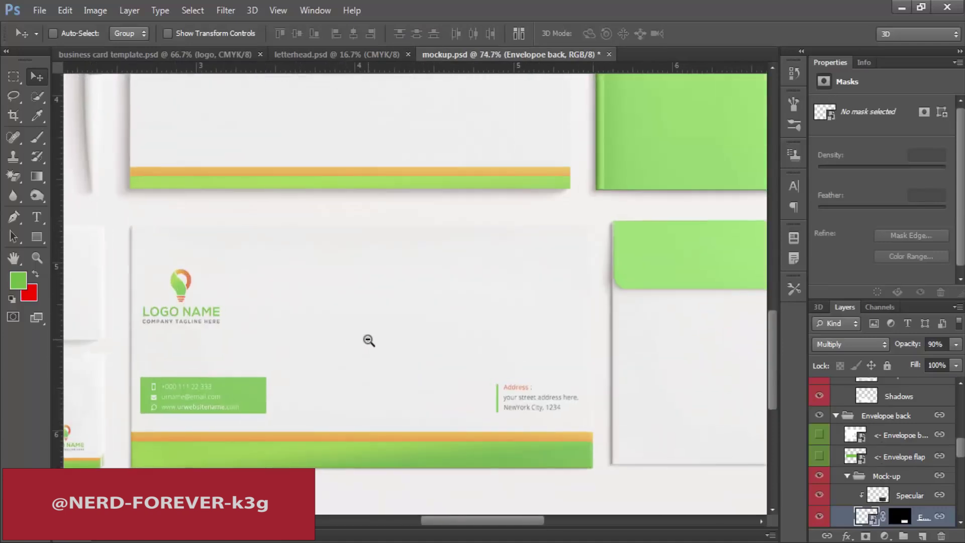
pyautogui.scroll(-5, 368, 340)
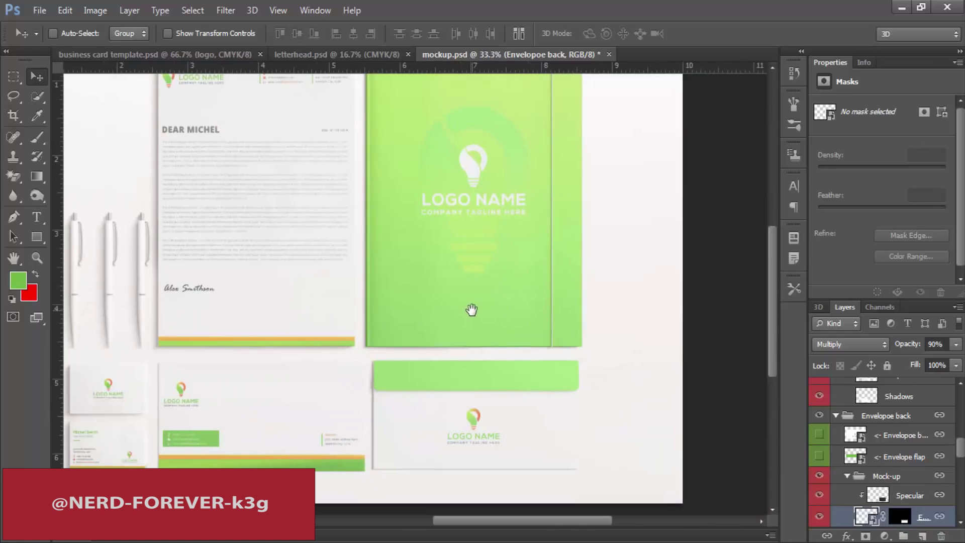
# Expand the Letterhead group, find the Folder layer in the mockup and open its smart object for editing.
pyautogui.scroll(-3, 815, 451)
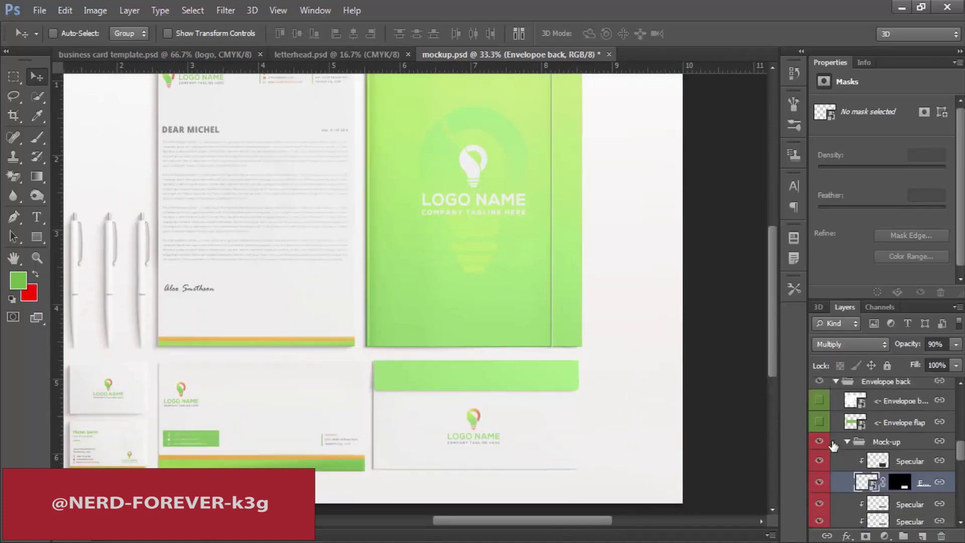
pyautogui.scroll(-4, 815, 450)
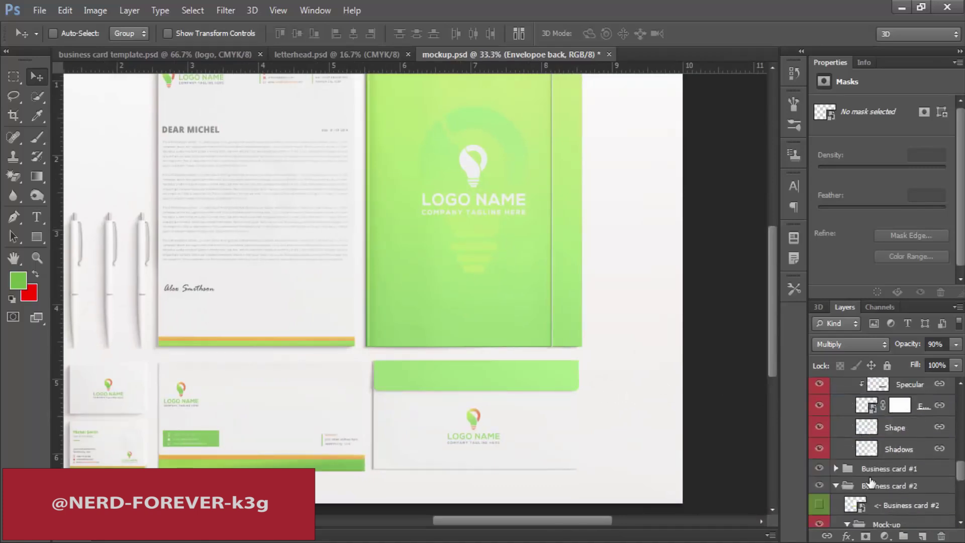
pyautogui.scroll(-3, 866, 471)
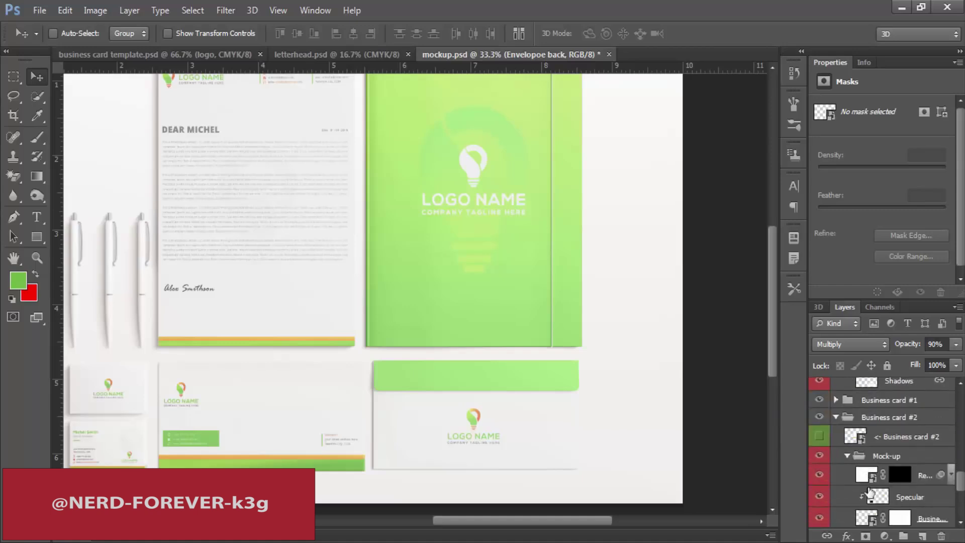
pyautogui.click(872, 477)
pyautogui.scroll(-12, 866, 438)
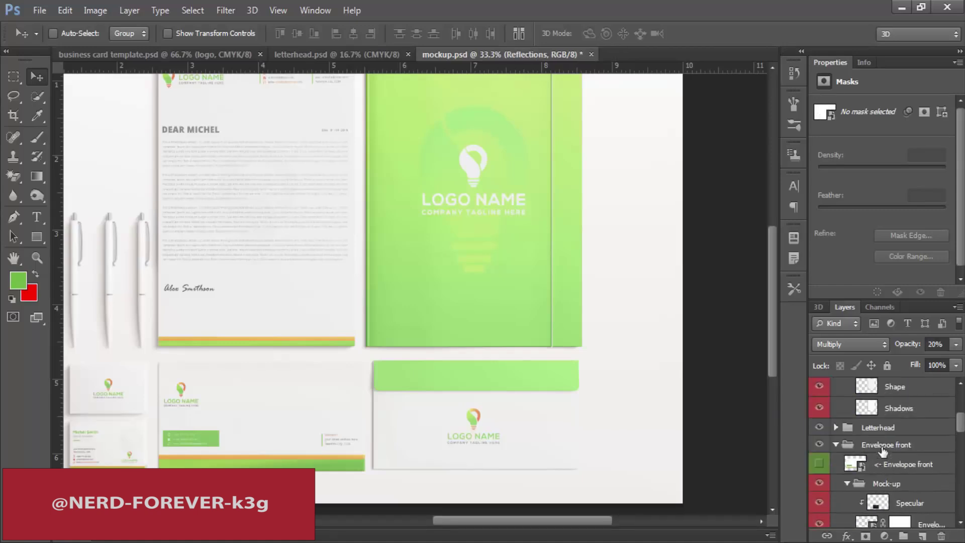
pyautogui.click(847, 431)
pyautogui.click(836, 427)
pyautogui.click(859, 447)
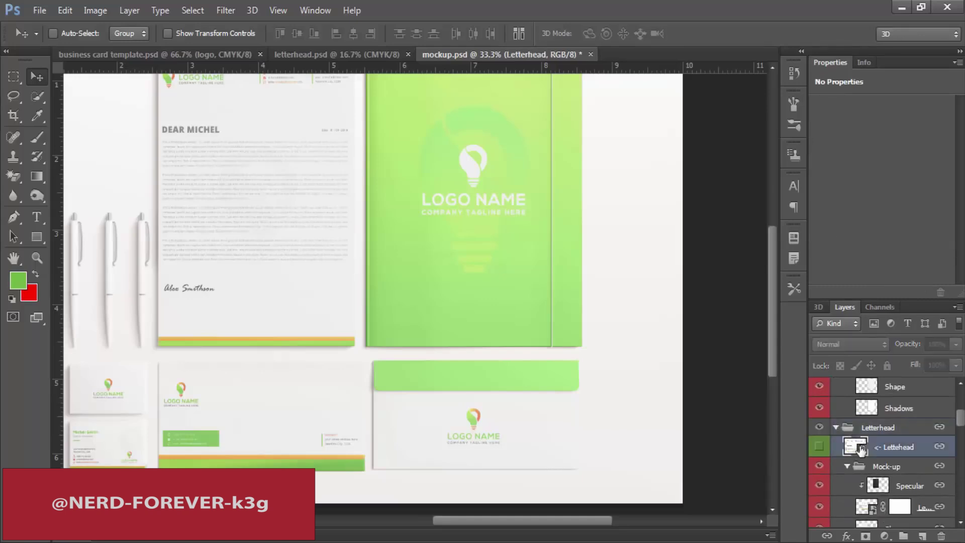
pyautogui.scroll(3, 862, 428)
pyautogui.click(874, 468)
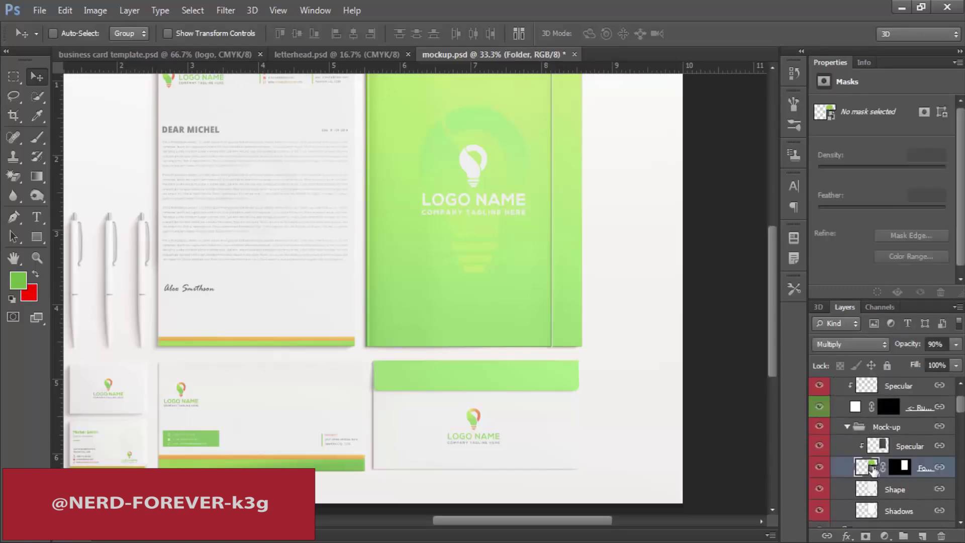
pyautogui.doubleClick(873, 469)
# Hide the large bulb watermark layer, Layer 1 copy, and the green Rectangle 1 background in the folder document.
pyautogui.scroll(3, 534, 330)
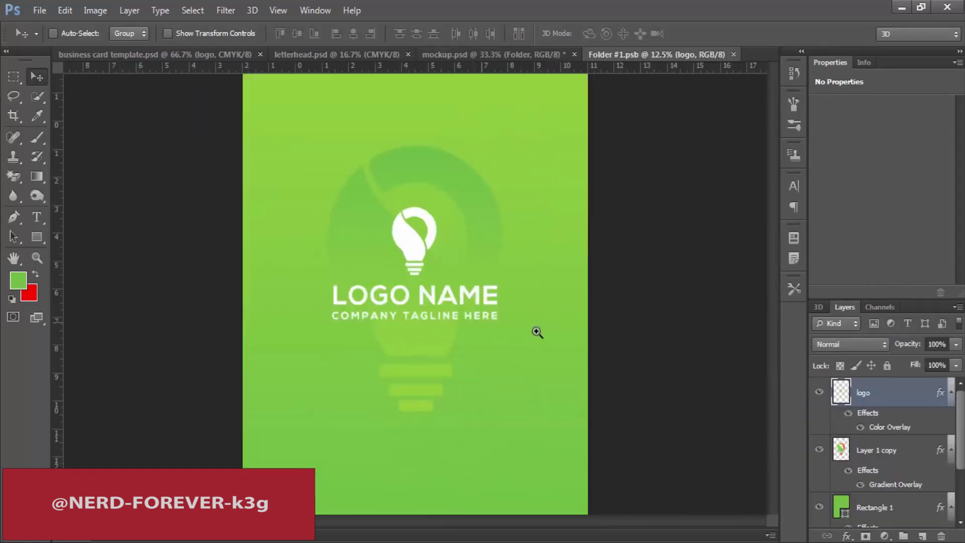
pyautogui.scroll(-1, 499, 338)
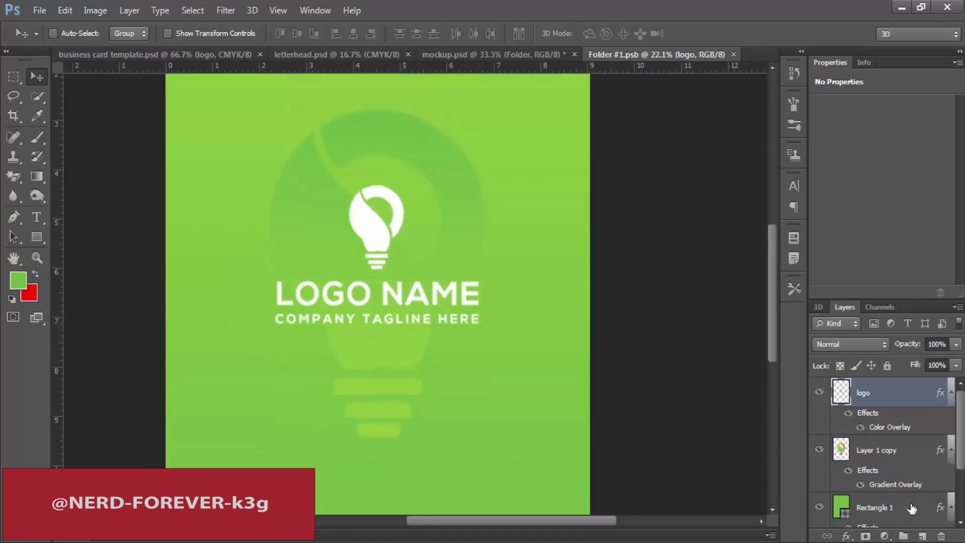
pyautogui.click(857, 449)
pyautogui.rightClick(882, 453)
pyautogui.click(875, 482)
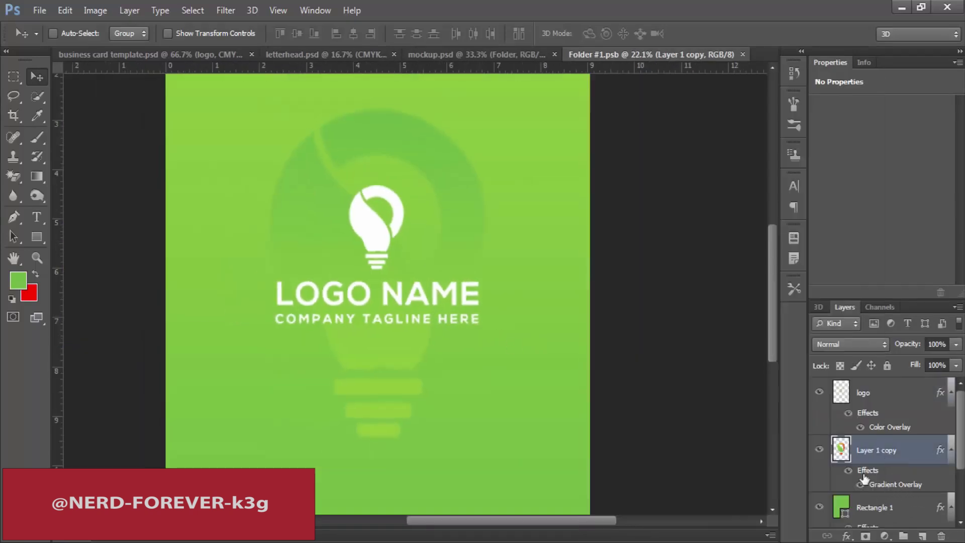
pyautogui.click(820, 449)
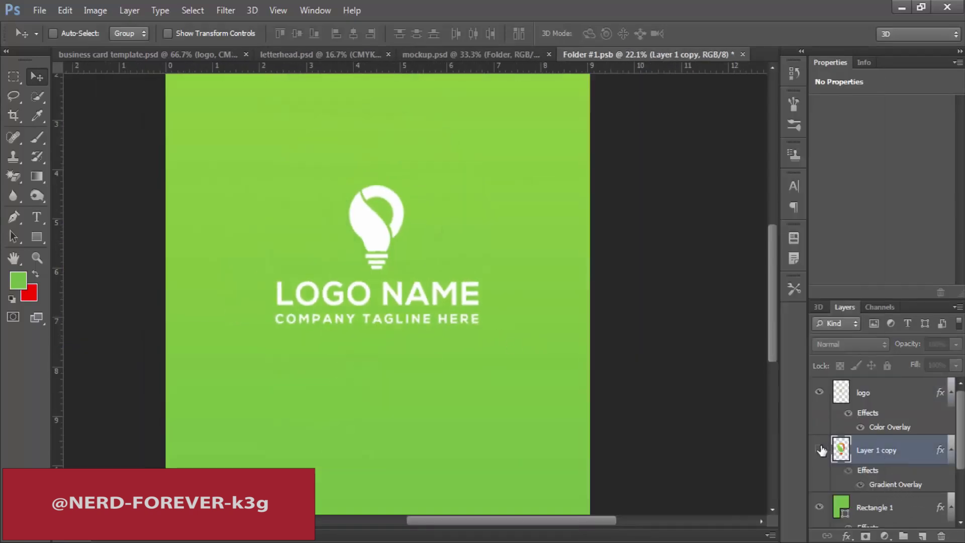
pyautogui.click(875, 399)
pyautogui.scroll(-3, 864, 439)
pyautogui.click(819, 426)
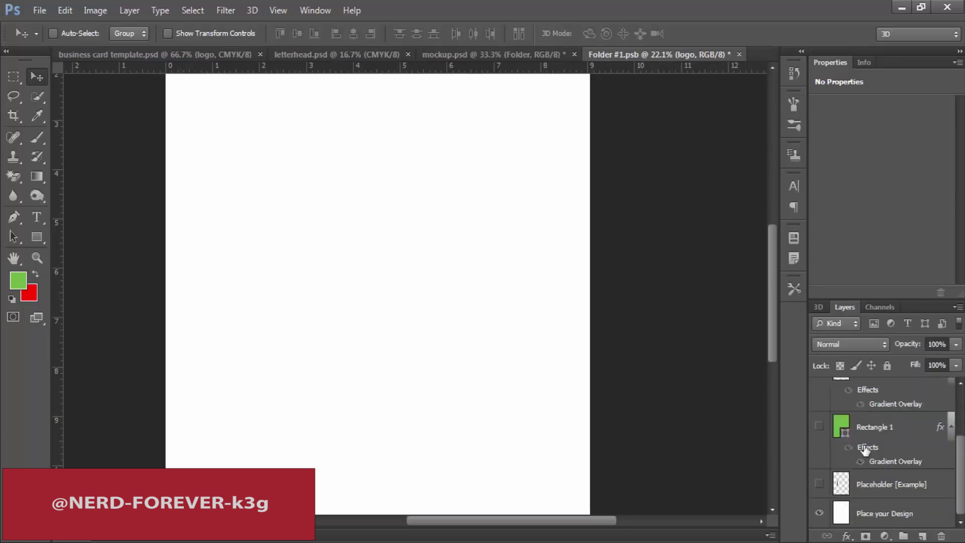
# Turn off the logo layer's effects in the folder document so it shows its original colours, and save and close the document.
pyautogui.scroll(3, 864, 437)
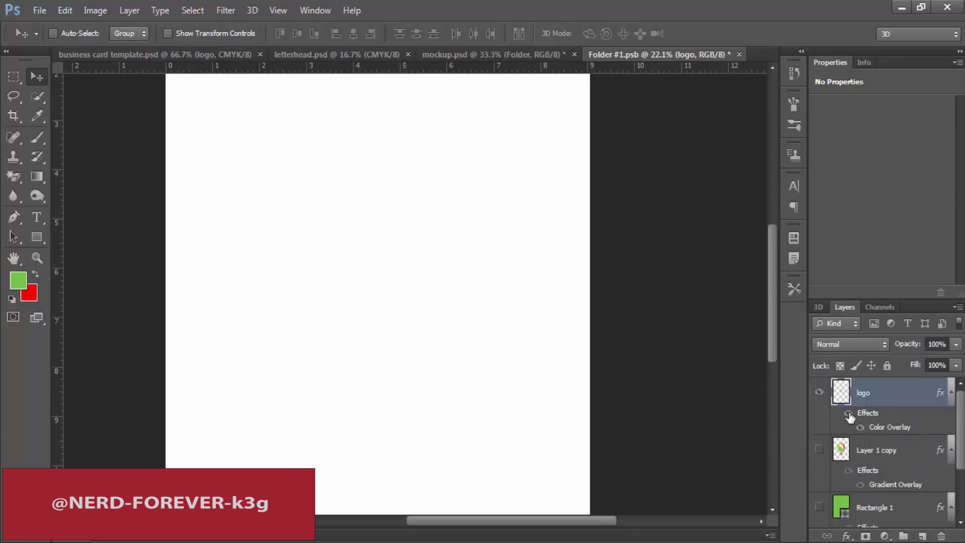
pyautogui.click(849, 414)
pyautogui.hotkey('ctrl', 's')
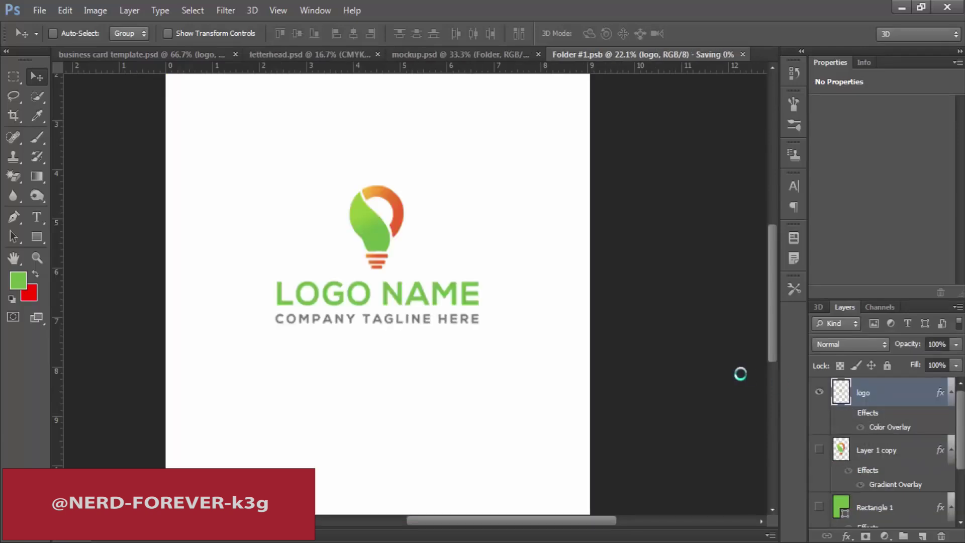
pyautogui.hotkey('ctrl', 'w')
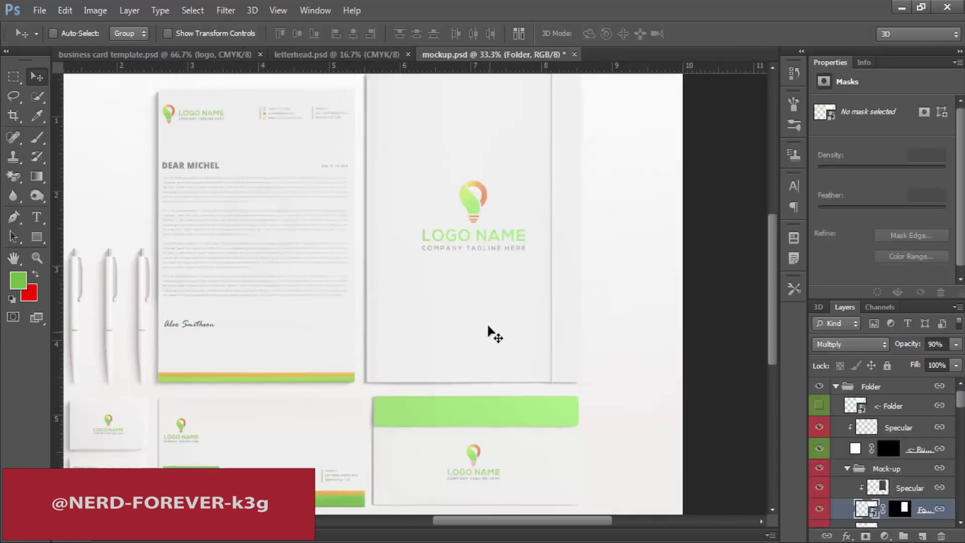
# Examine the mockup up close: the letterhead header, both envelopes, the plain folder cover and the two business cards.
pyautogui.scroll(2, 495, 333)
pyautogui.moveTo(275, 181); pyautogui.dragTo(333, 152)
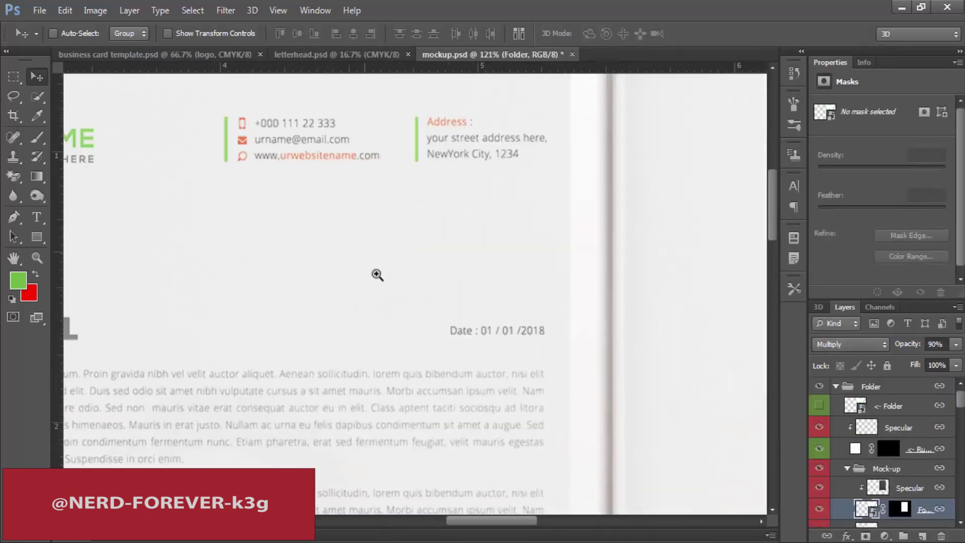
pyautogui.moveTo(375, 263); pyautogui.dragTo(348, 282)
pyautogui.scroll(-5, 397, 276)
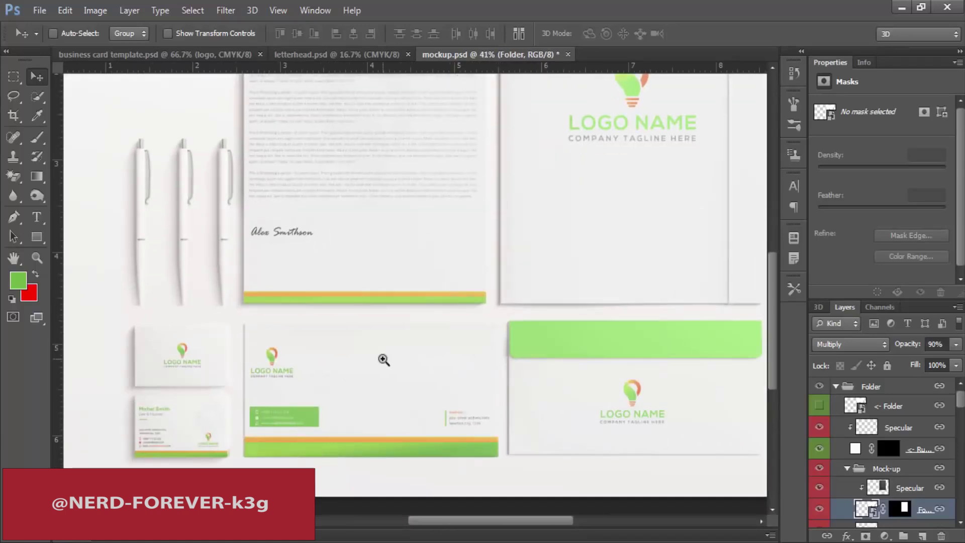
pyautogui.moveTo(511, 383); pyautogui.dragTo(435, 313)
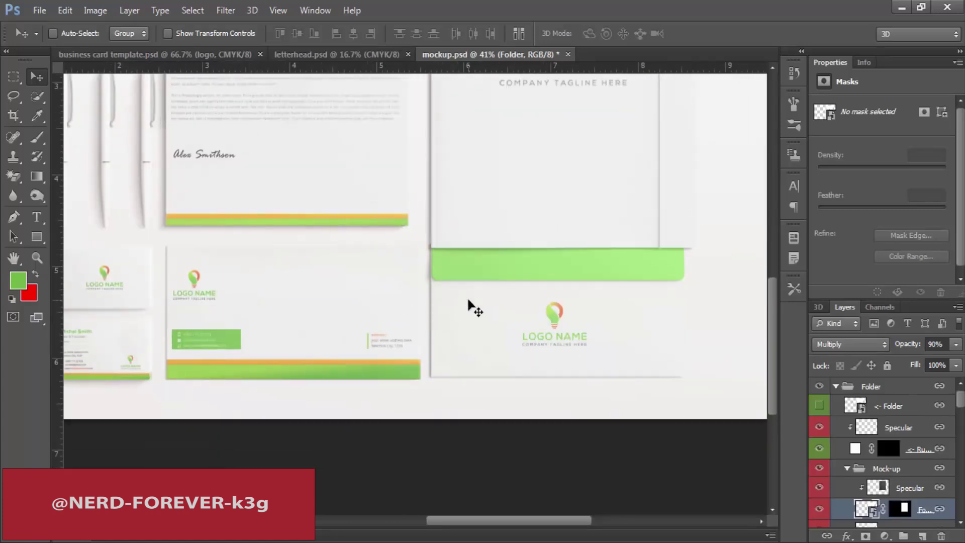
pyautogui.moveTo(385, 200); pyautogui.dragTo(416, 338)
pyautogui.scroll(-1, 478, 338)
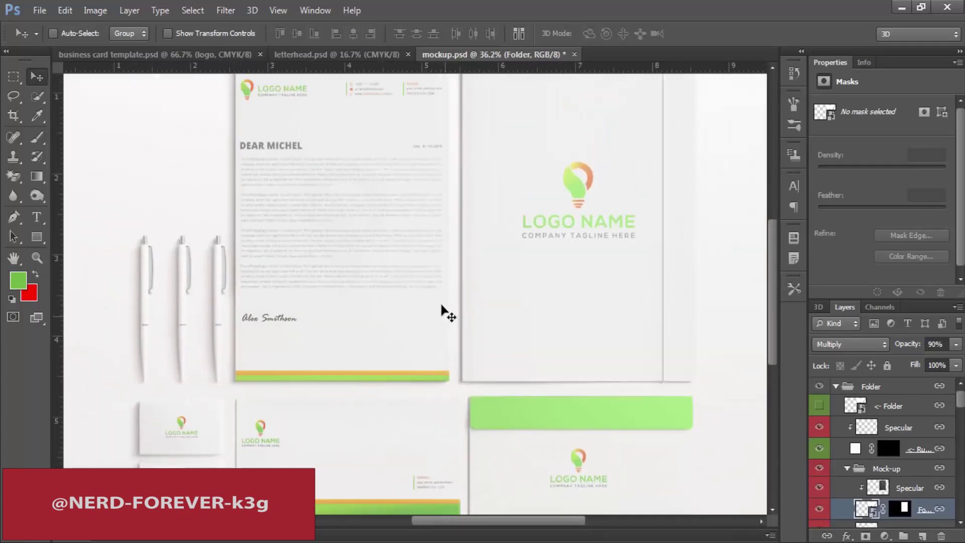
pyautogui.scroll(-1, 347, 442)
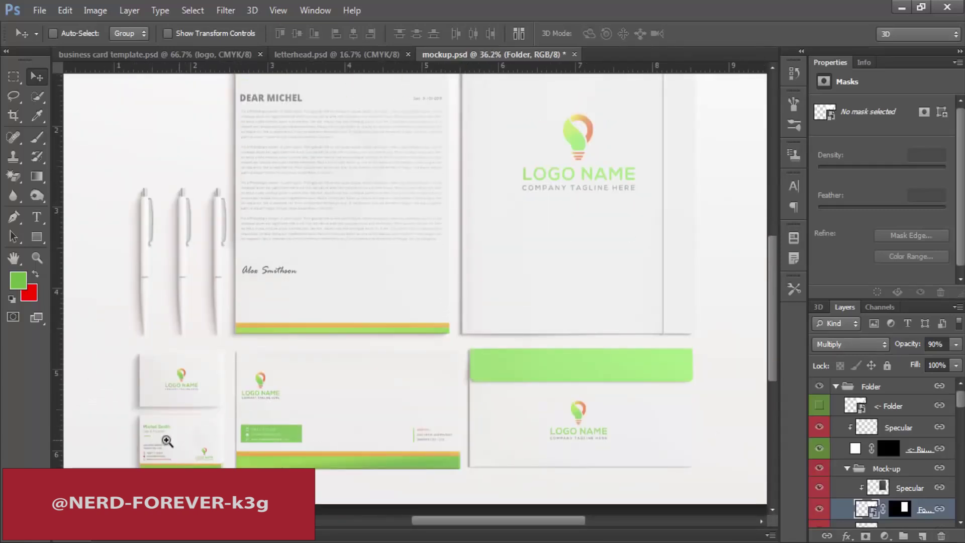
pyautogui.scroll(6, 193, 439)
pyautogui.scroll(-4, 202, 390)
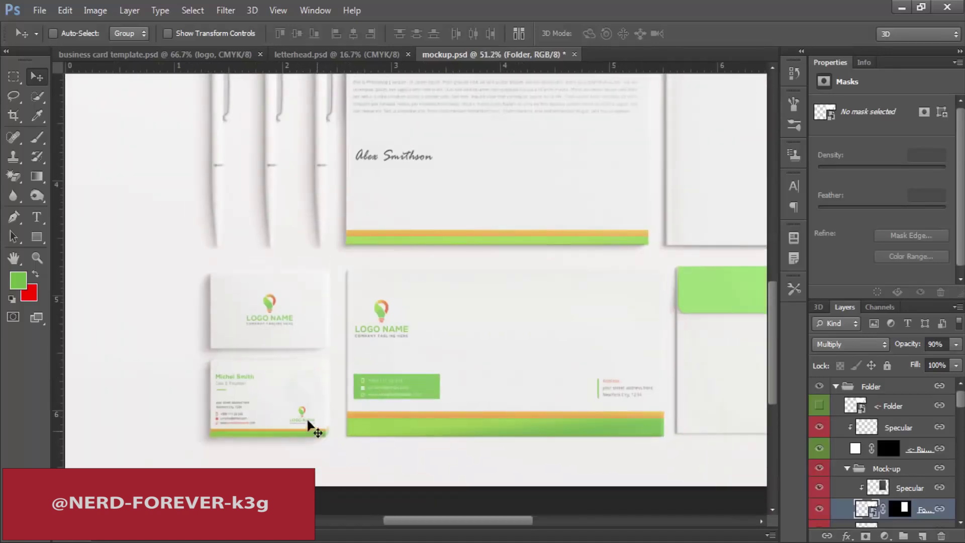
pyautogui.scroll(1, 312, 414)
pyautogui.scroll(-1, 312, 408)
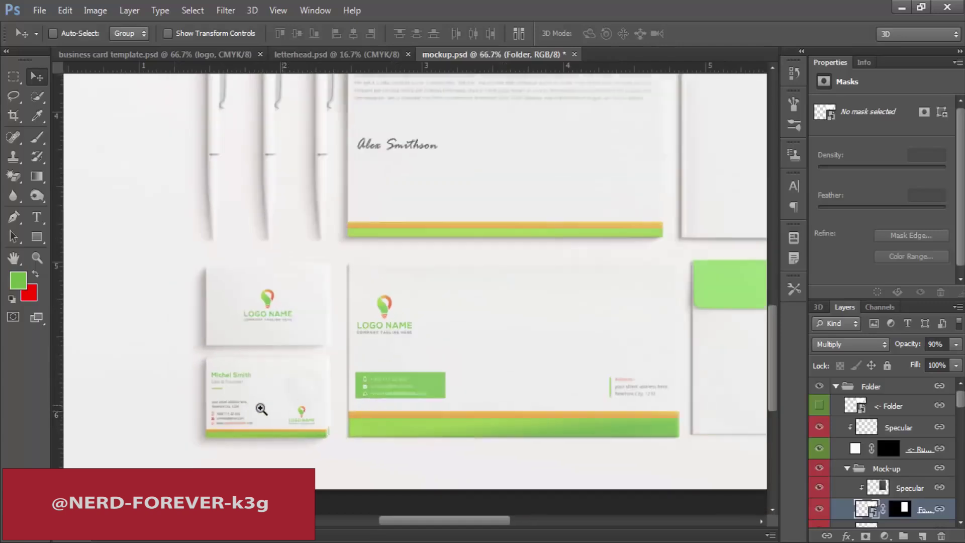
pyautogui.moveTo(327, 359); pyautogui.dragTo(541, 355)
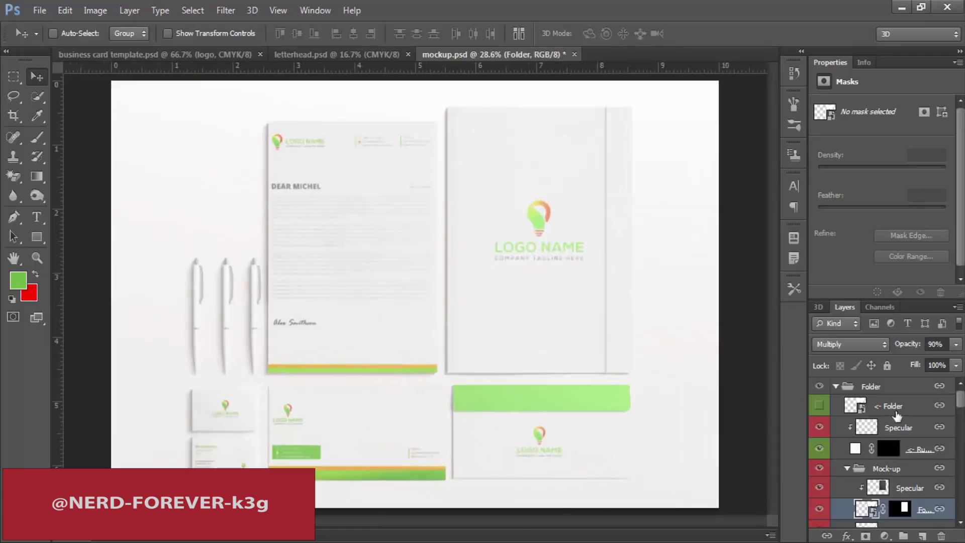
# Collapse the Folder, Letterhead and Envelopoe front groups, and select the smart object layer of the Business card #2 group.
pyautogui.click(835, 386)
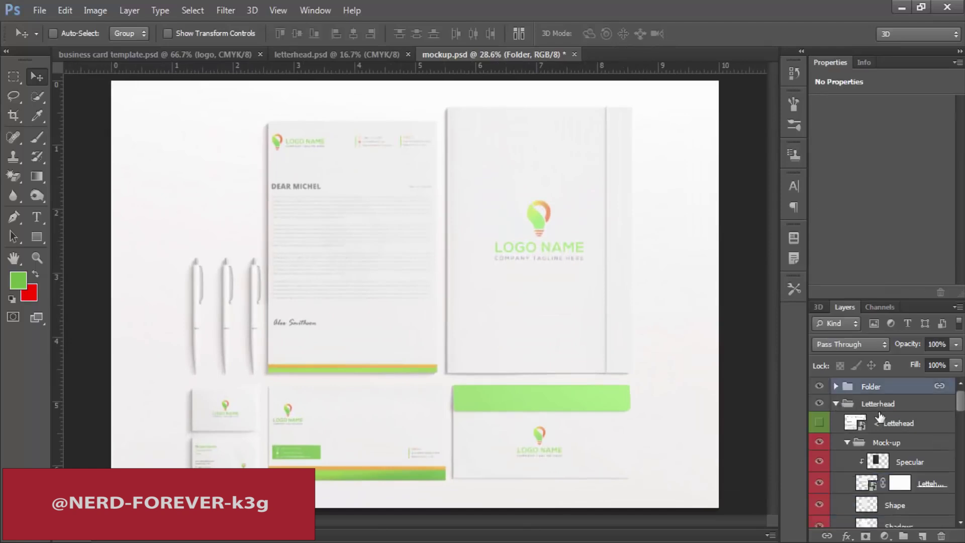
pyautogui.scroll(-4, 854, 395)
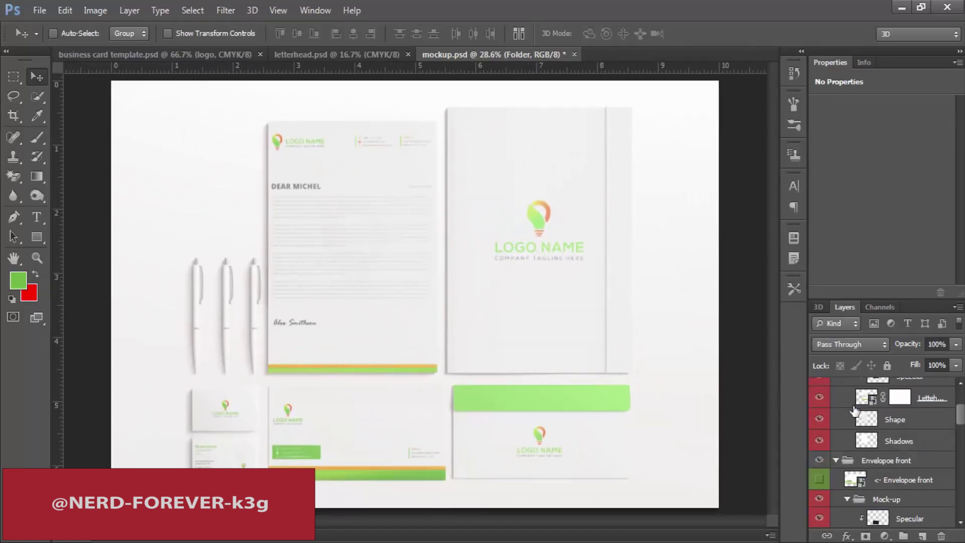
pyautogui.scroll(4, 835, 408)
pyautogui.click(836, 404)
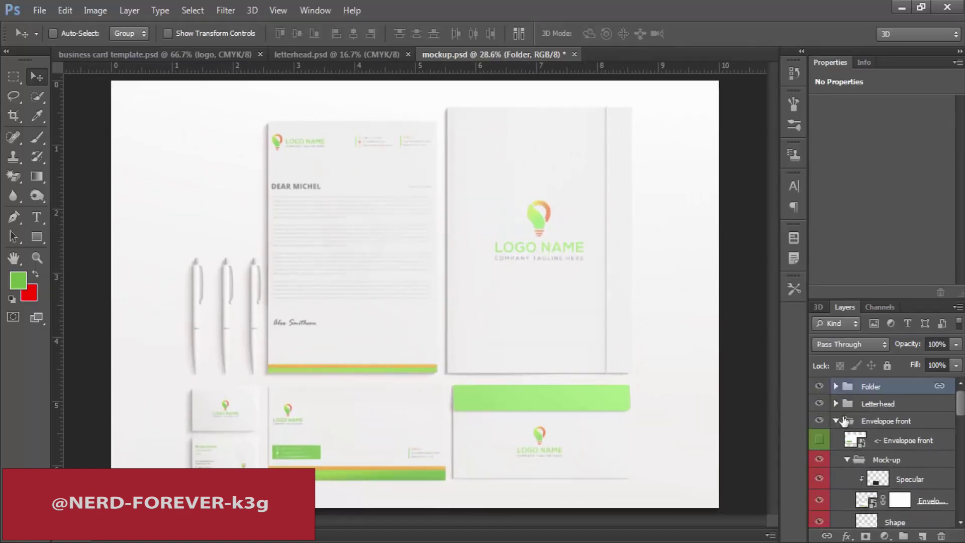
pyautogui.click(837, 421)
pyautogui.scroll(-3, 869, 467)
pyautogui.scroll(3, 869, 472)
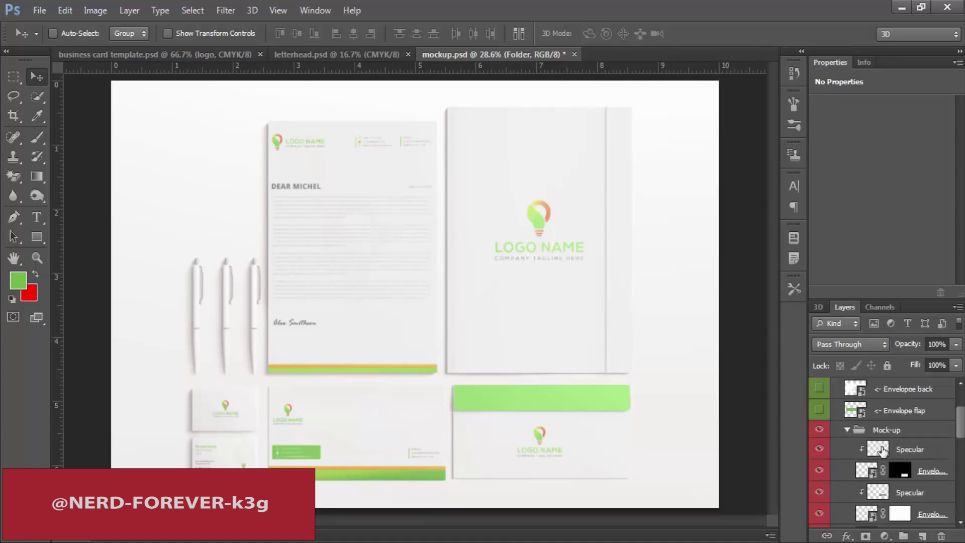
pyautogui.click(870, 478)
pyautogui.click(869, 458)
pyautogui.scroll(-3, 892, 488)
pyautogui.click(865, 478)
pyautogui.scroll(-3, 879, 503)
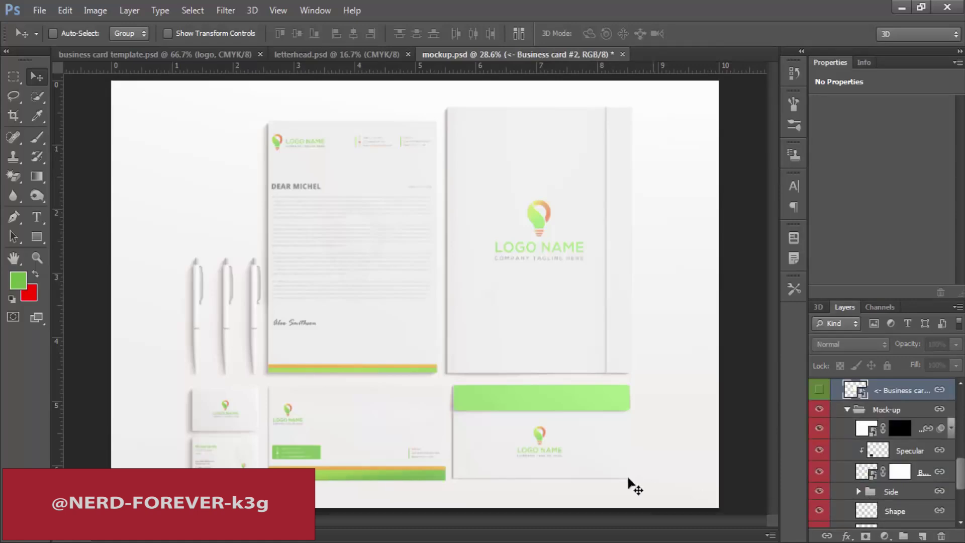
# Review the whole mockup composition, compare it with the business card and letterhead documents, and return to the mockup.
pyautogui.click(564, 418)
pyautogui.keyDown('alt'); pyautogui.click(572, 419); pyautogui.keyUp('alt')
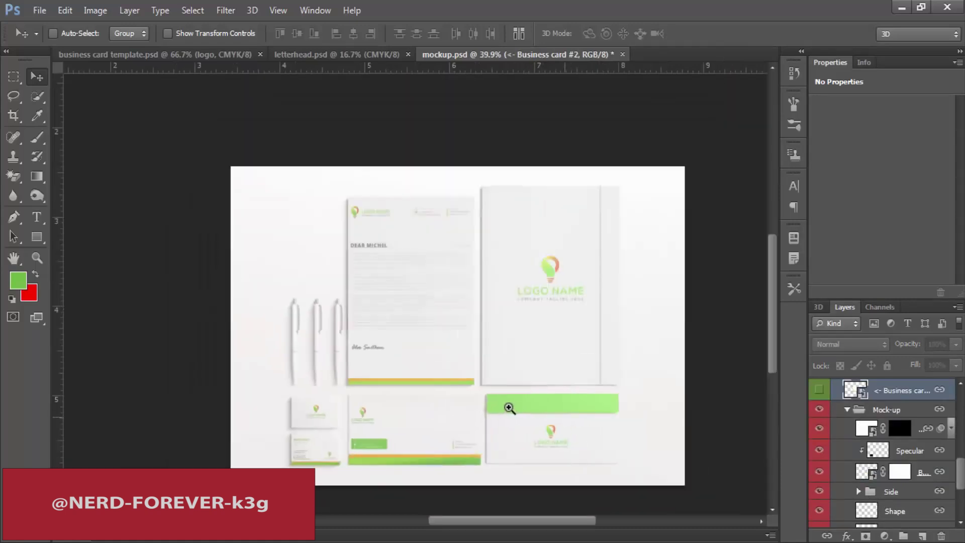
pyautogui.click(477, 361)
pyautogui.click(476, 362)
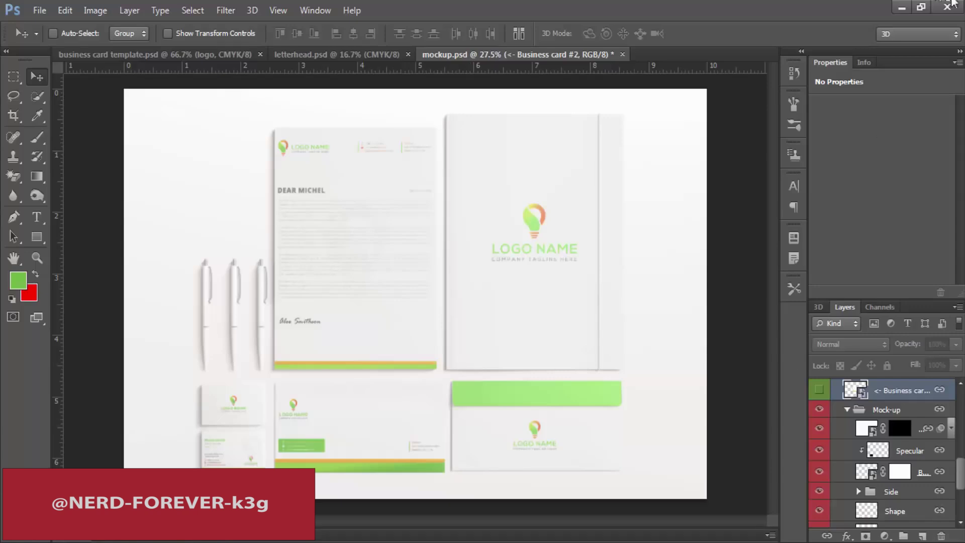
pyautogui.click(233, 56)
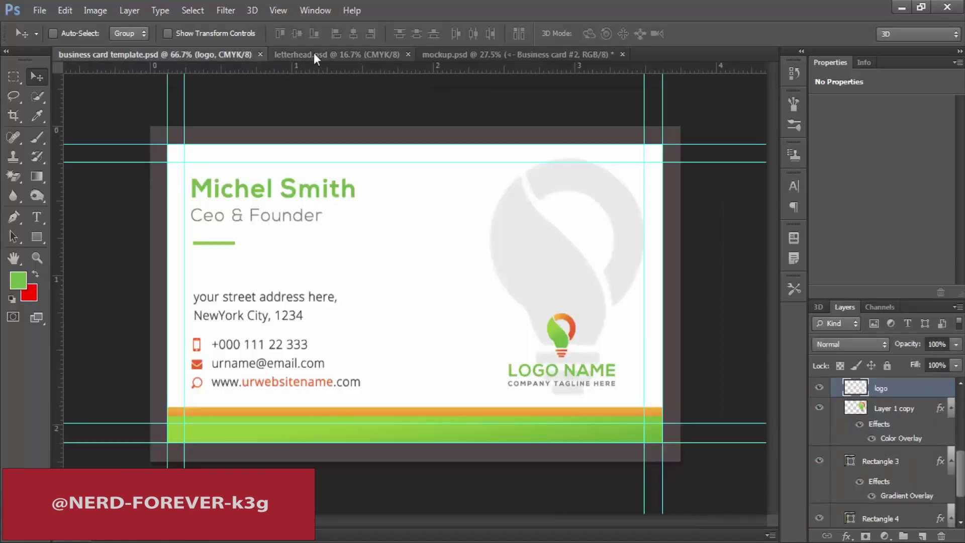
pyautogui.click(314, 54)
pyautogui.click(545, 53)
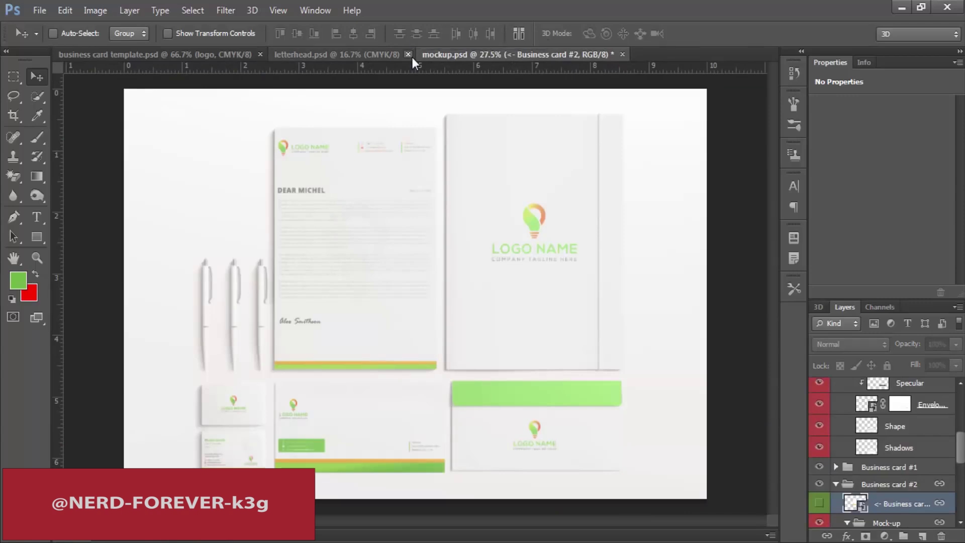
# Collapse the Envelopoe back group, expand Envelopoe front and open its smart object for editing.
pyautogui.scroll(3, 877, 464)
pyautogui.scroll(3, 878, 465)
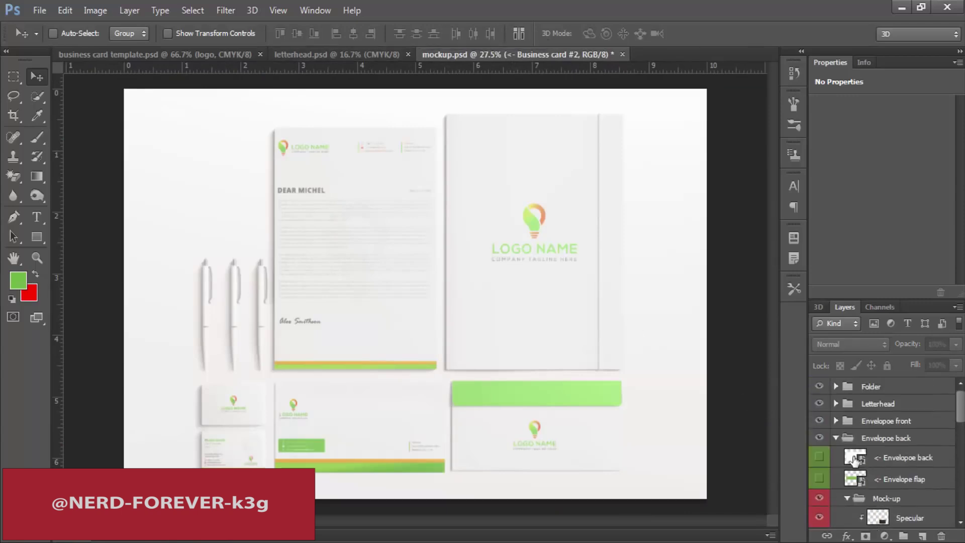
pyautogui.click(836, 438)
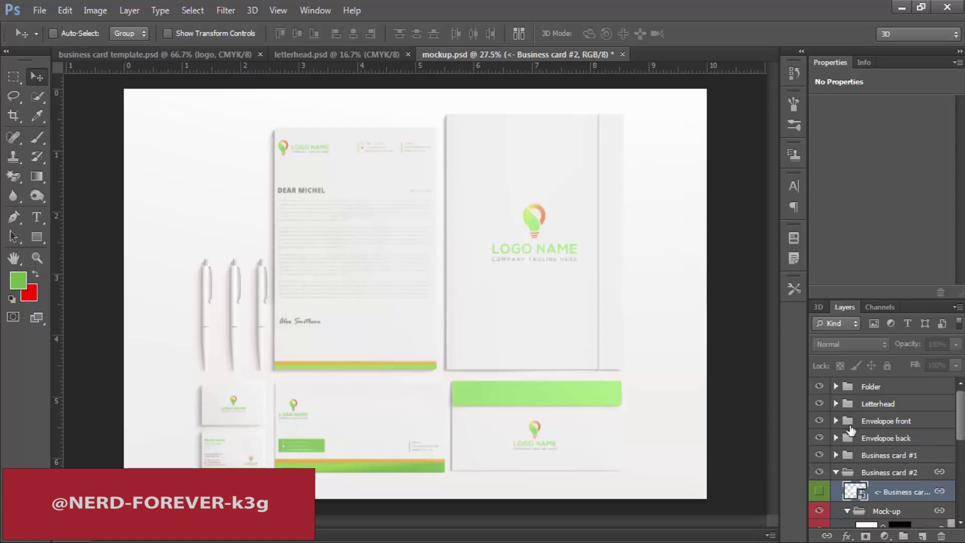
pyautogui.click(835, 420)
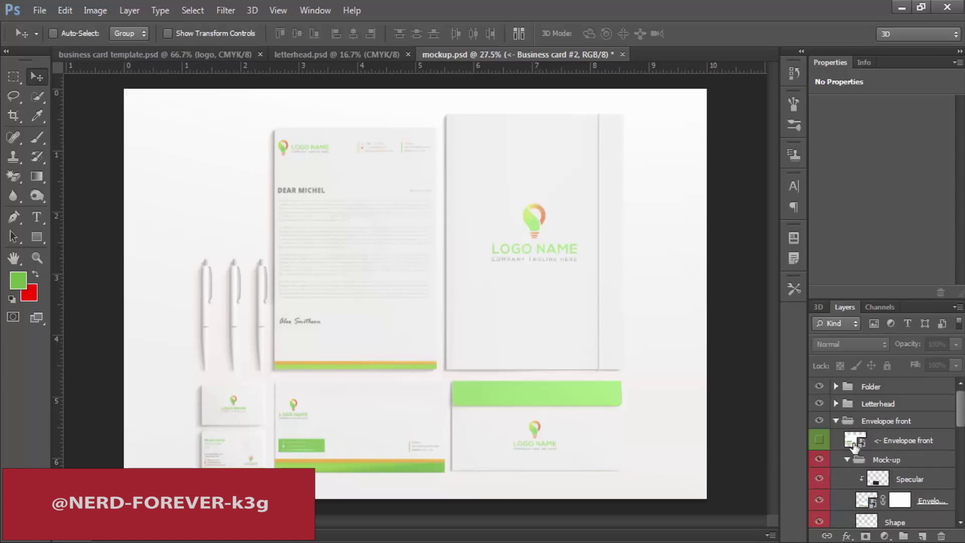
pyautogui.click(857, 442)
pyautogui.doubleClick(857, 443)
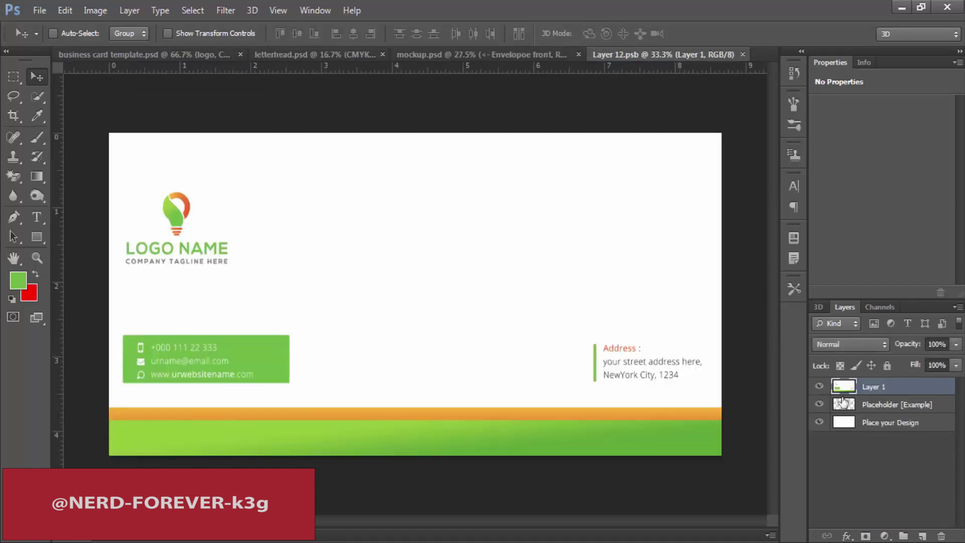
# Put Layer 1 of the envelope front design into a group, duplicate that group and hide the original group.
pyautogui.click(819, 386)
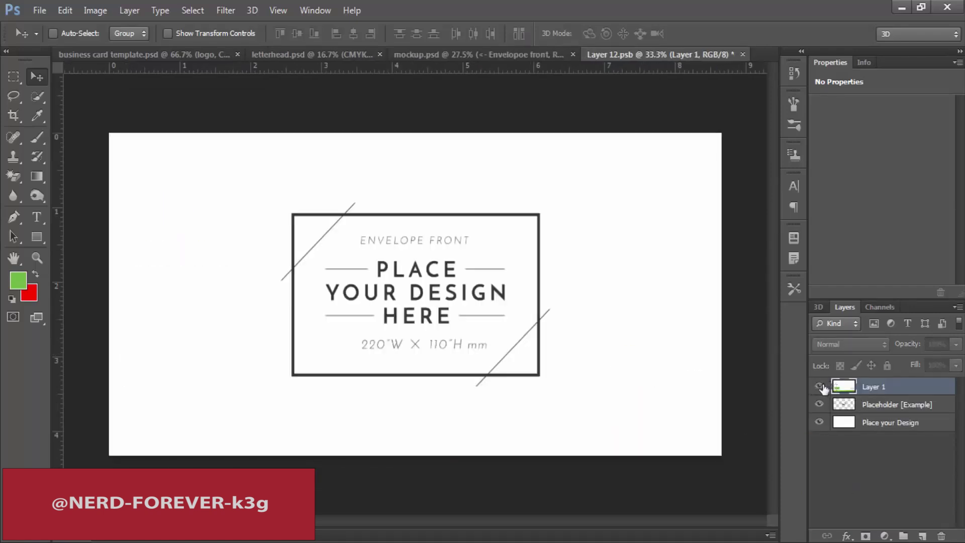
pyautogui.hotkey('ctrl', 'g')
pyautogui.click(818, 386)
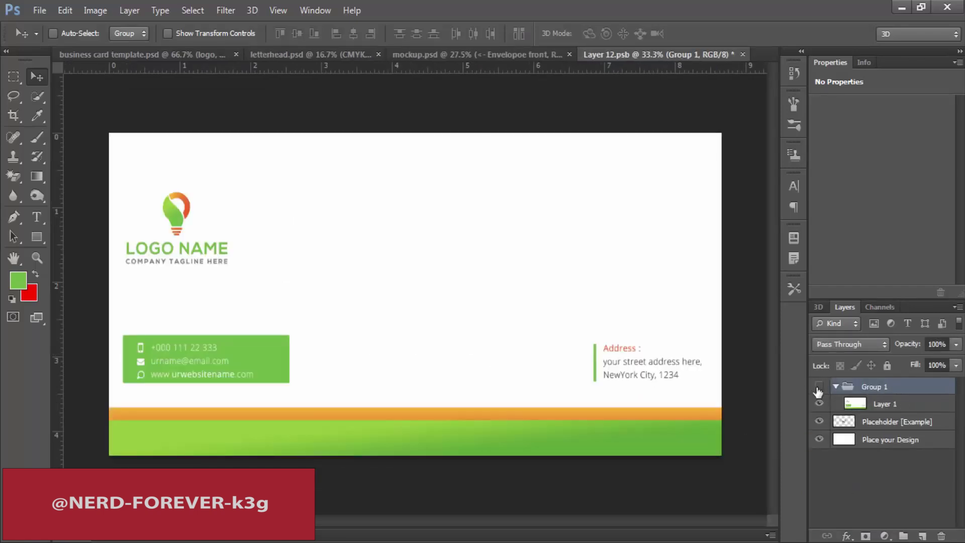
pyautogui.click(818, 386)
pyautogui.hotkey('ctrl', 'j')
pyautogui.click(818, 421)
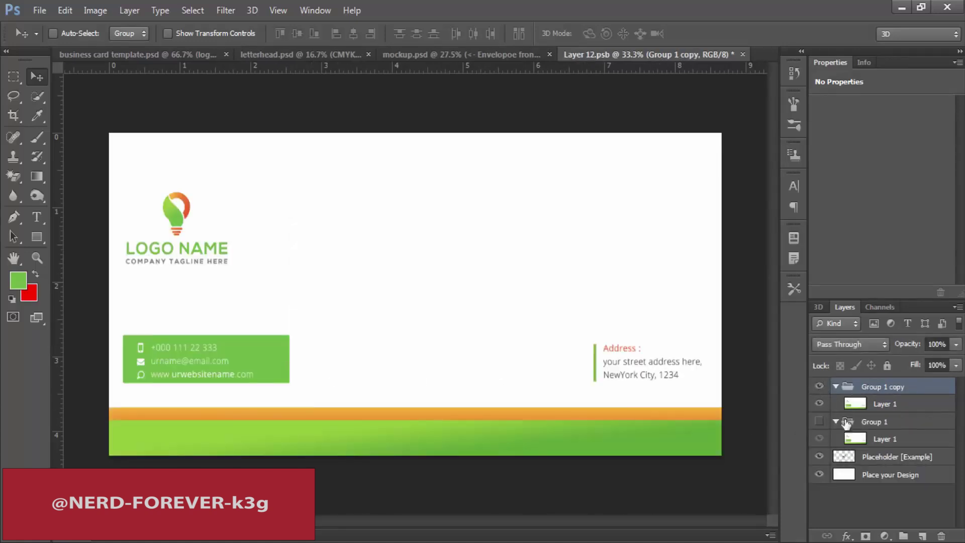
# Cut a long thin rectangle out of the orange and green footer bands on the duplicated Layer 1, and save and close the envelope document.
pyautogui.click(869, 405)
pyautogui.press('m')
pyautogui.moveTo(238, 412); pyautogui.dragTo(661, 424)
pyautogui.press('Delete')
pyautogui.hotkey('ctrl', 'd')
pyautogui.hotkey('ctrl', 's')
pyautogui.hotkey('ctrl', 'w')
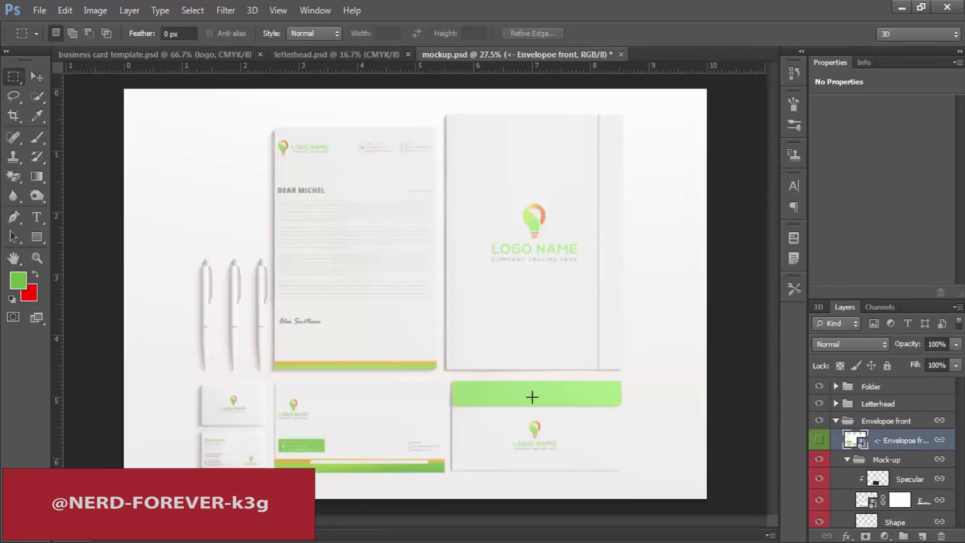
# Inspect the envelope front's footer bands and the letterhead's bottom stripes up close in the mockup.
pyautogui.keyDown('ctrl'); pyautogui.click(439, 455); pyautogui.keyUp('ctrl')
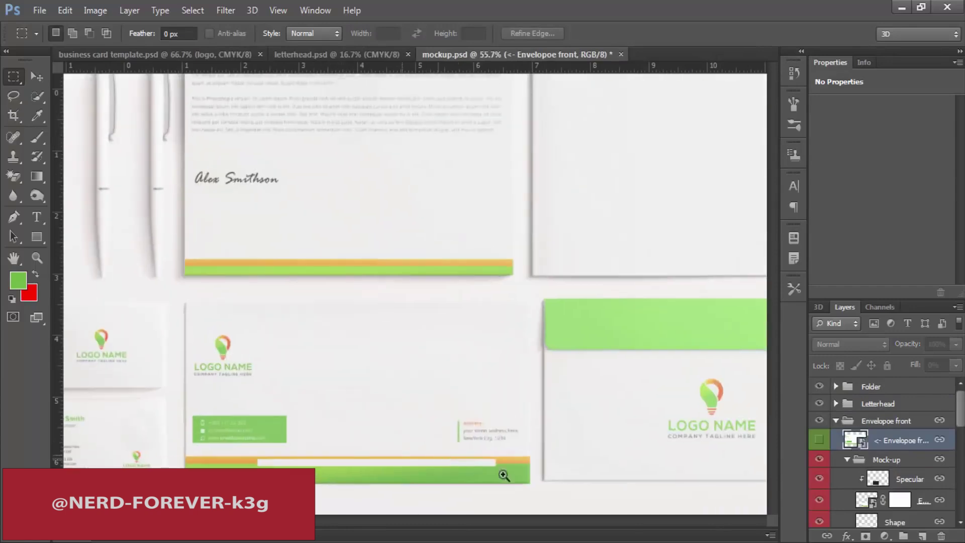
pyautogui.hotkey('ctrl', '-')
pyautogui.hotkey('ctrl', '-')
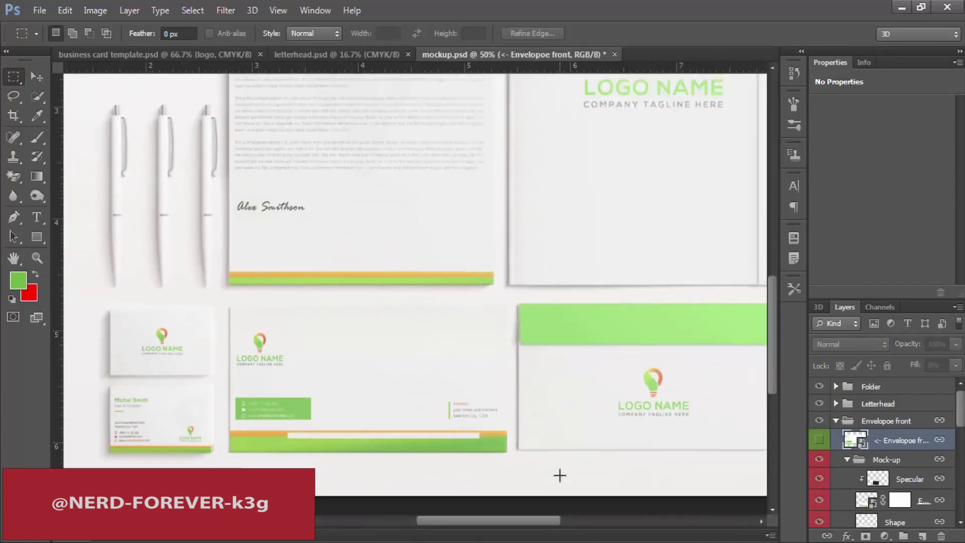
pyautogui.moveTo(325, 287); pyautogui.dragTo(309, 380)
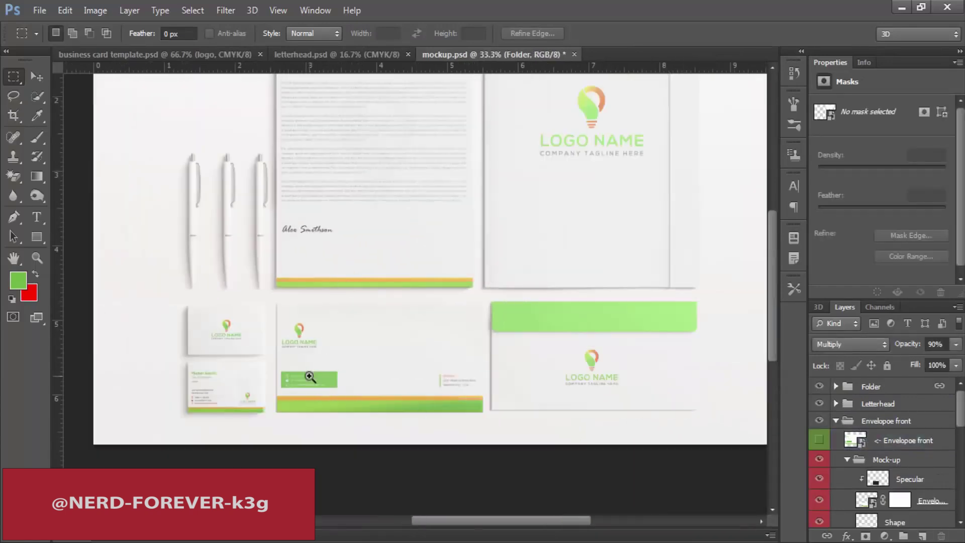
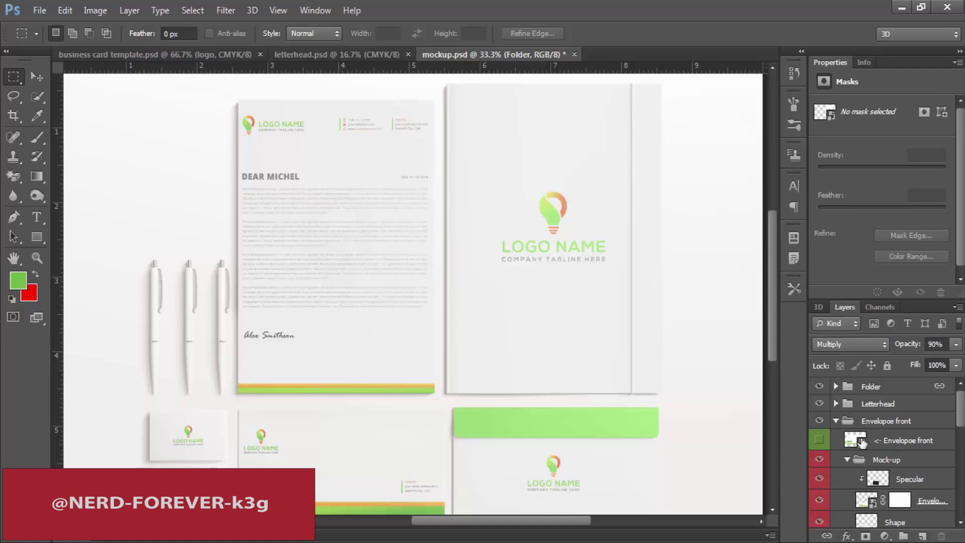
pyautogui.hotkey('ctrl', 'space')
pyautogui.moveTo(253, 384); pyautogui.dragTo(282, 388)
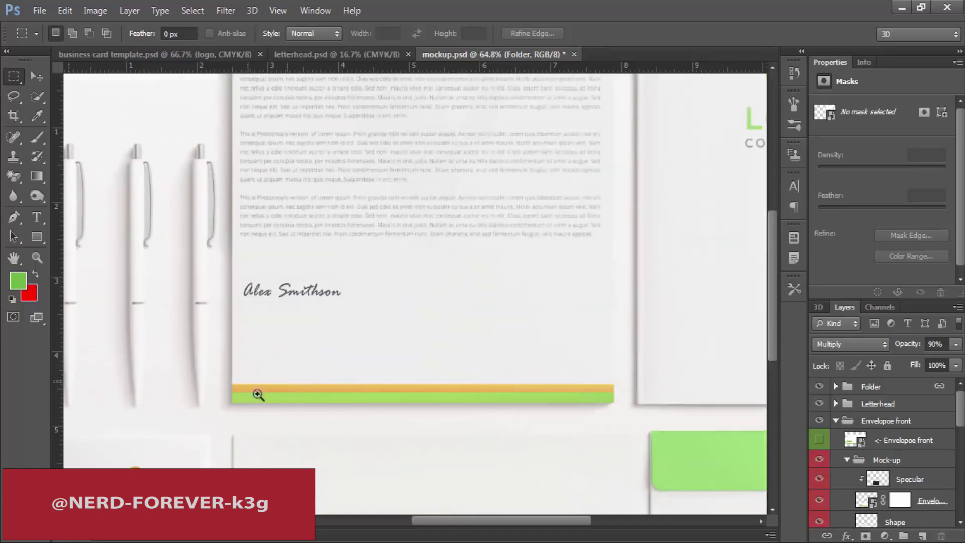
pyautogui.hotkey('ctrl', 'space')
pyautogui.moveTo(517, 258); pyautogui.dragTo(442, 263)
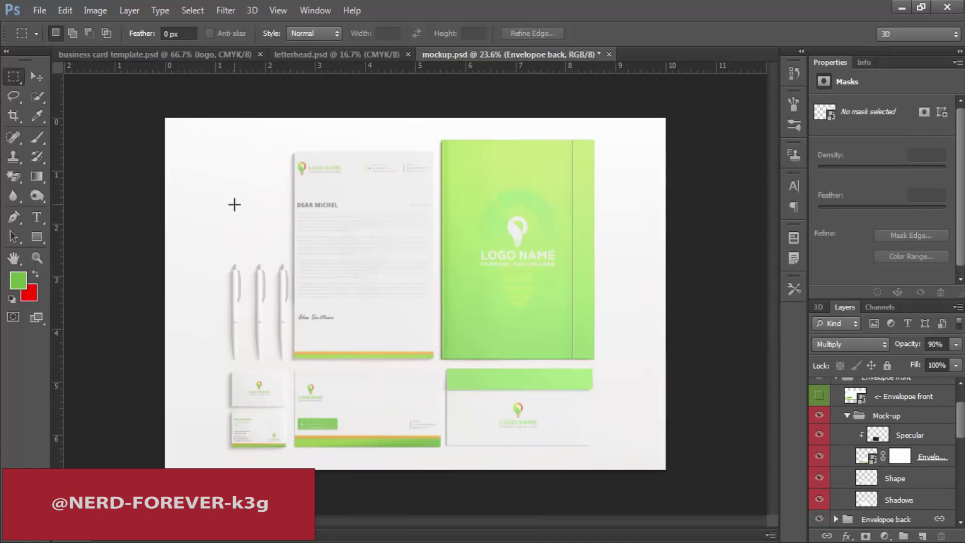
pyautogui.moveTo(222, 206); pyautogui.dragTo(272, 231)
pyautogui.click(279, 224)
pyautogui.moveTo(222, 200); pyautogui.dragTo(291, 239)
pyautogui.click(289, 254)
pyautogui.moveTo(231, 192); pyautogui.dragTo(285, 221)
pyautogui.click(244, 206)
pyautogui.moveTo(229, 193); pyautogui.dragTo(290, 229)
pyautogui.click(251, 250)
# Change the Pen #1 color fill to light green #aae37d, sampled from the folder in the mockup.
pyautogui.scroll(-10, 912, 477)
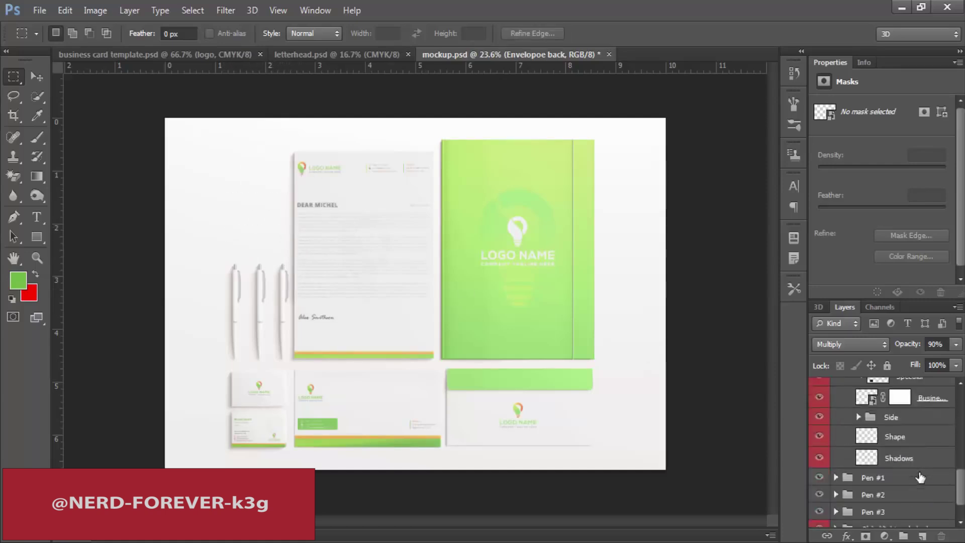
pyautogui.scroll(10, 837, 452)
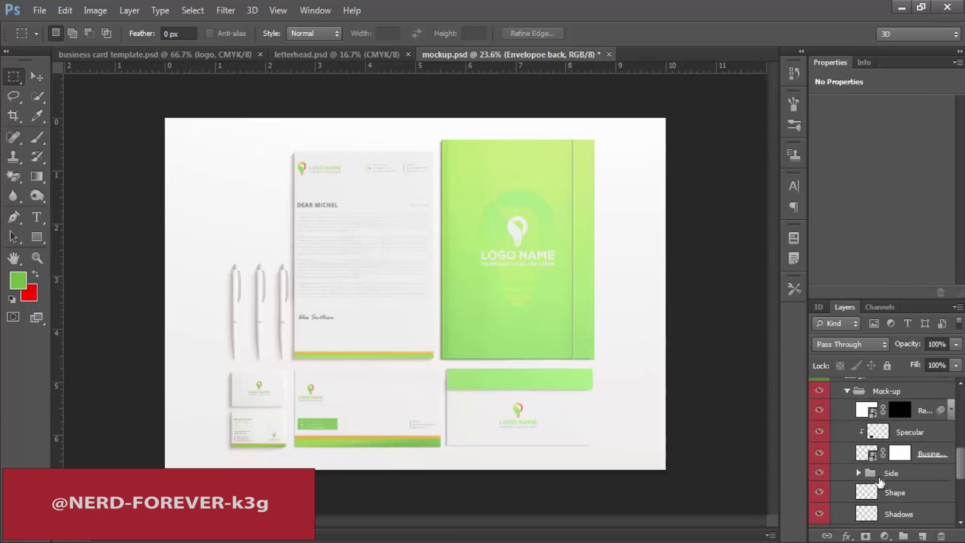
pyautogui.scroll(-5, 881, 485)
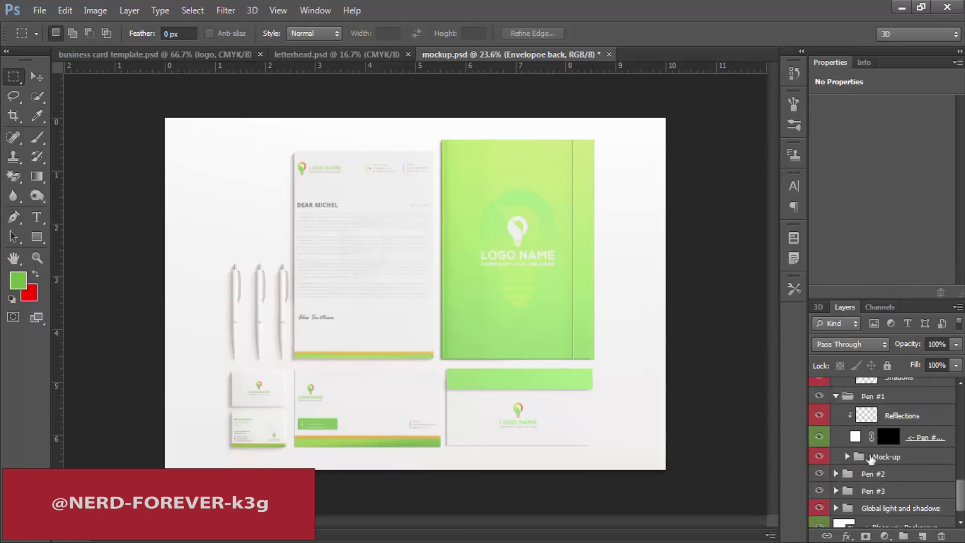
pyautogui.click(891, 441)
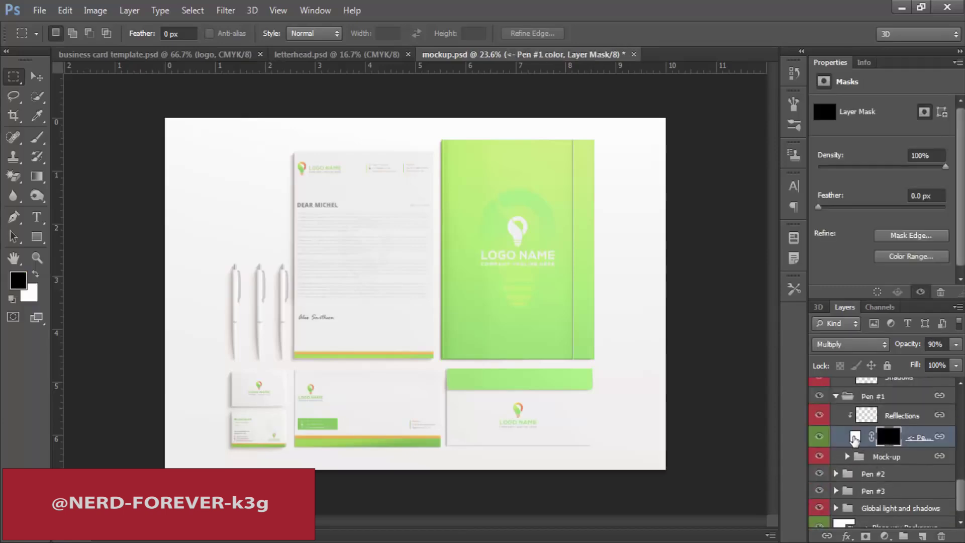
pyautogui.doubleClick(854, 436)
pyautogui.click(533, 302)
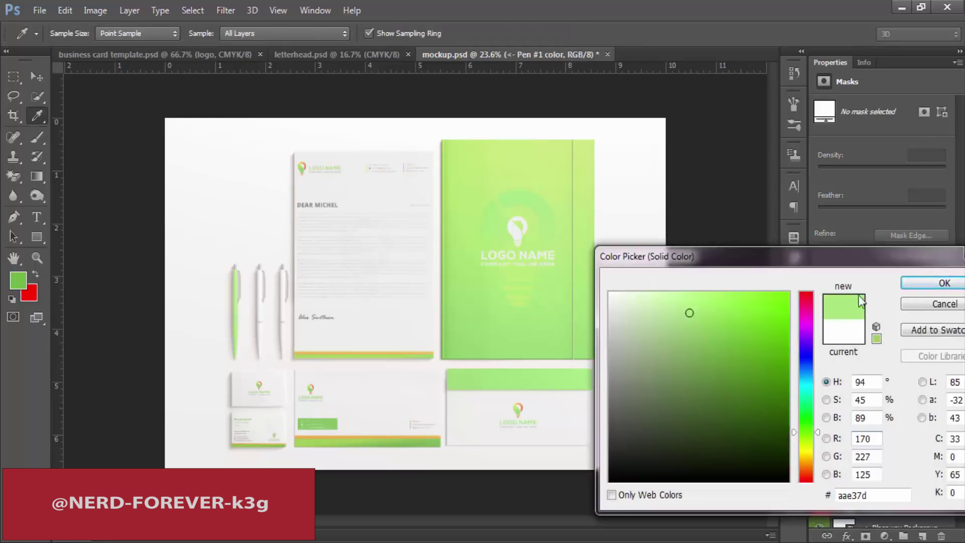
pyautogui.click(944, 283)
# Expand the Pen #2 group and recolor its fill with a light green sampled from the folder.
pyautogui.scroll(-1, 839, 433)
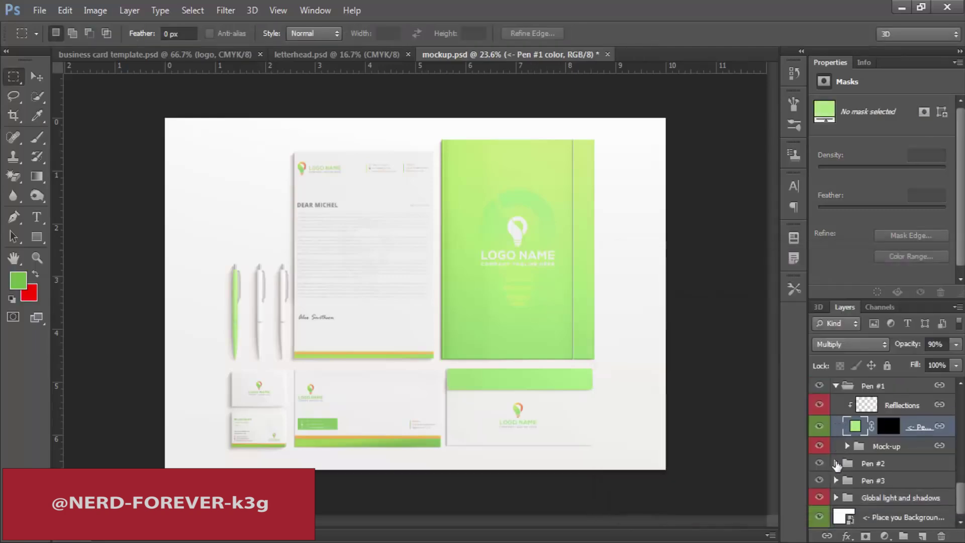
pyautogui.click(836, 463)
pyautogui.doubleClick(856, 504)
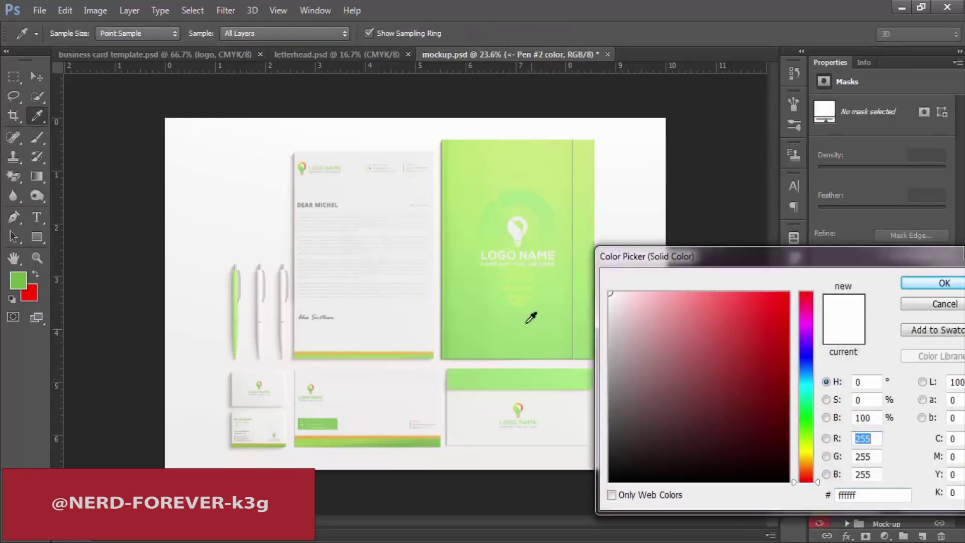
pyautogui.click(544, 332)
pyautogui.click(909, 291)
# Expand the Pen #3 group and change its color fill to light green #a3df79, sampled from the folder.
pyautogui.scroll(-2, 854, 478)
pyautogui.click(836, 489)
pyautogui.click(836, 490)
pyautogui.scroll(-3, 855, 477)
pyautogui.doubleClick(855, 495)
pyautogui.click(508, 325)
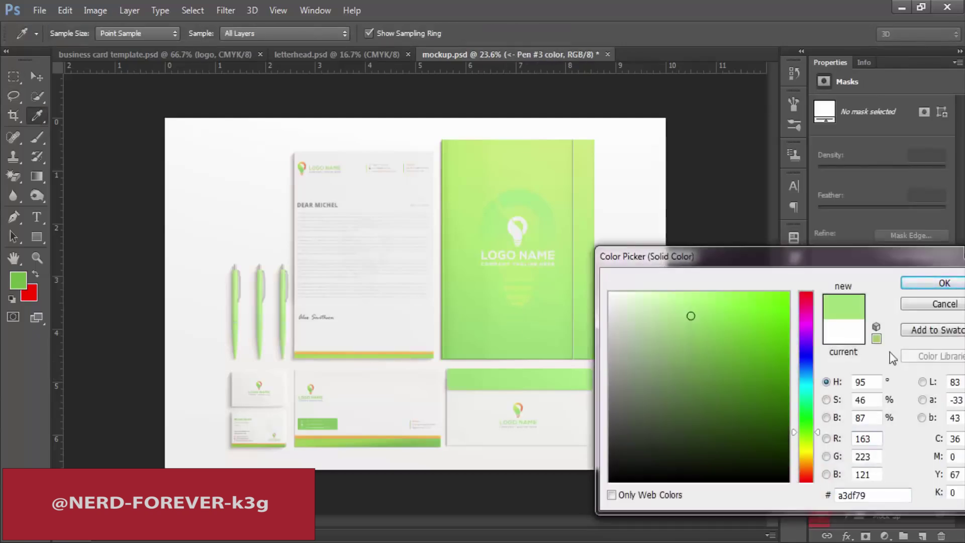
pyautogui.click(932, 283)
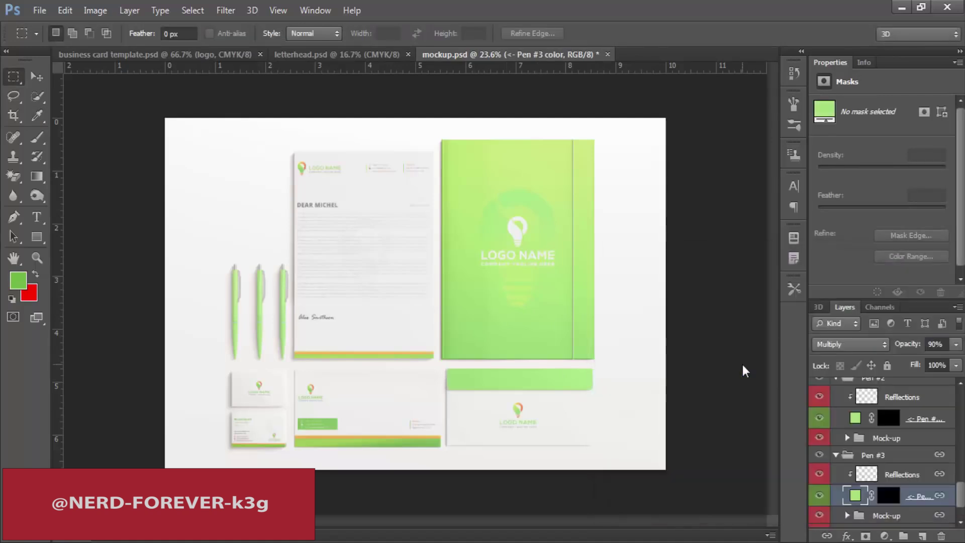
# Create a new white RGB document of 2000 × 1400 pixels at 300 pixels/inch.
pyautogui.hotkey('ctrl', 'n')
pyautogui.doubleClick(435, 194)
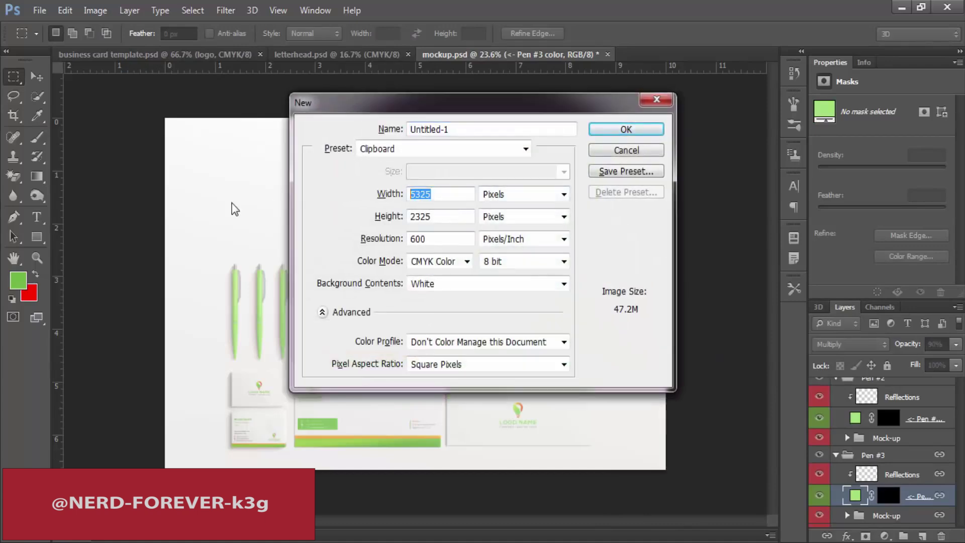
pyautogui.write('2000')
pyautogui.doubleClick(432, 216)
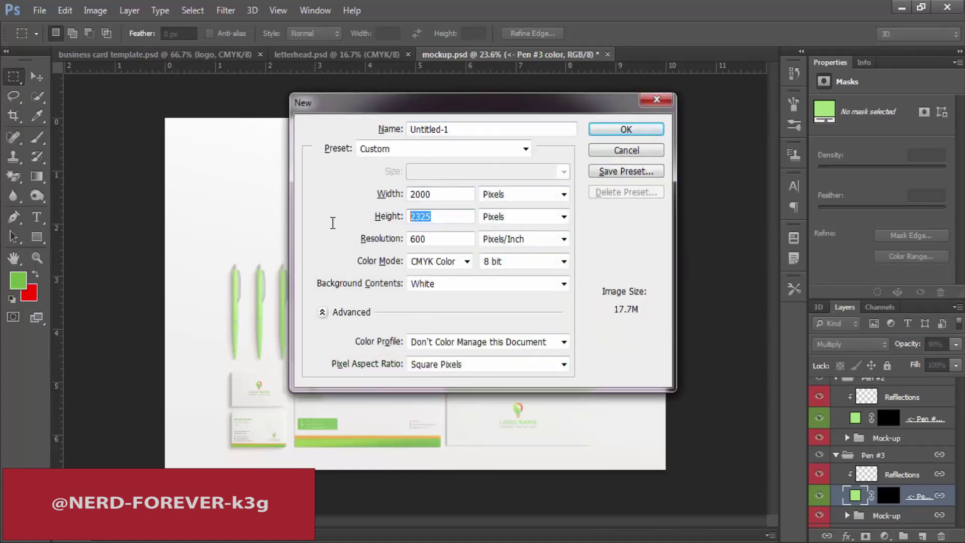
pyautogui.write('1400')
pyautogui.click(424, 267)
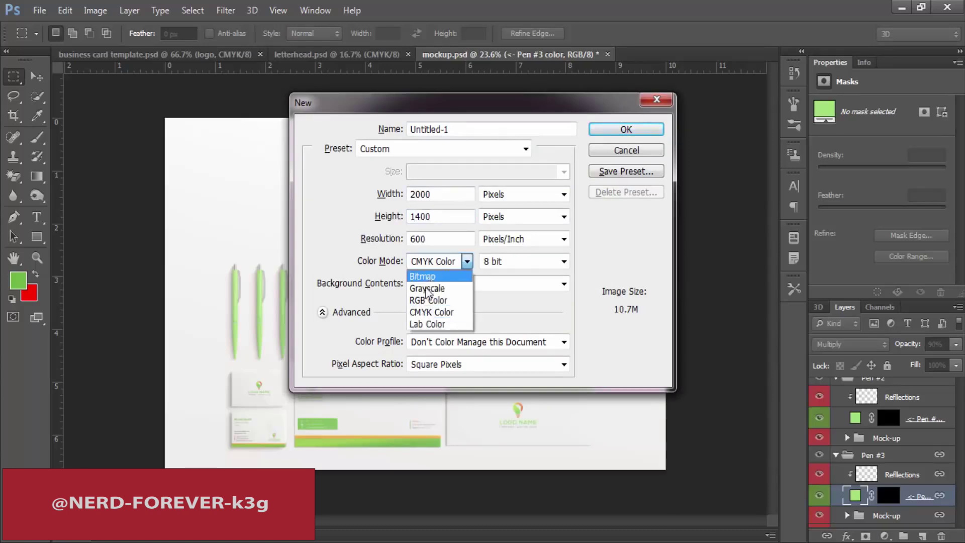
pyautogui.click(424, 296)
pyautogui.doubleClick(418, 239)
pyautogui.write('30')
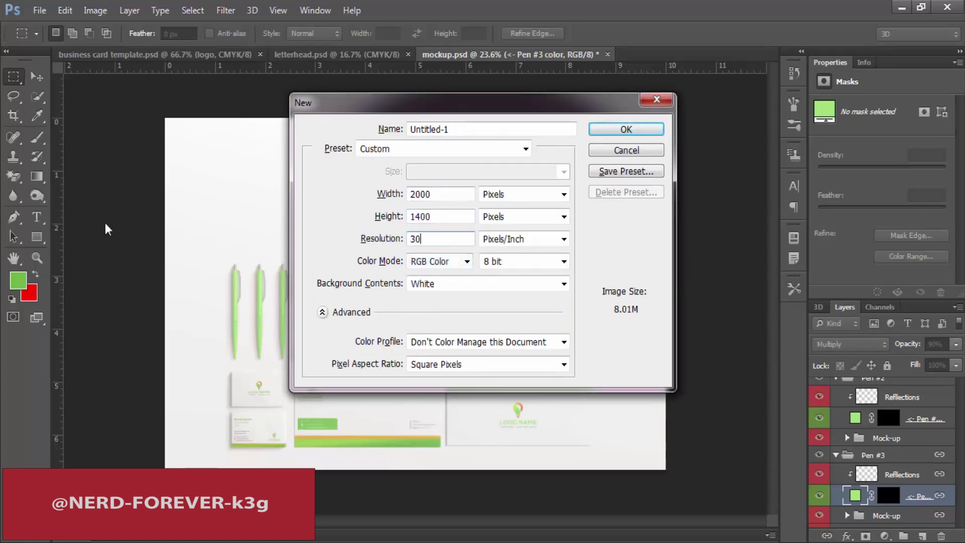
pyautogui.press('Return')
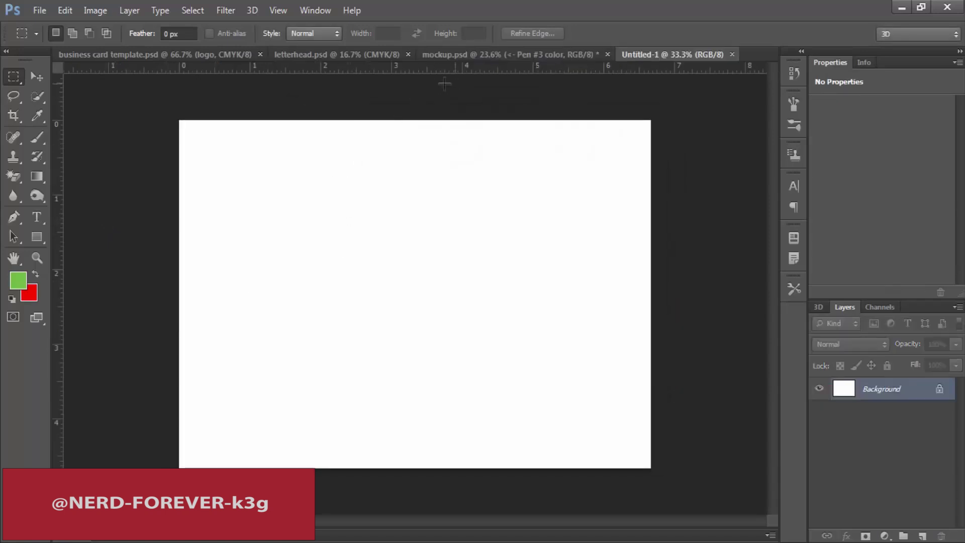
# Copy the business card front from its template into the new document, scale it down and place it in the canvas's upper-right area.
pyautogui.click(134, 55)
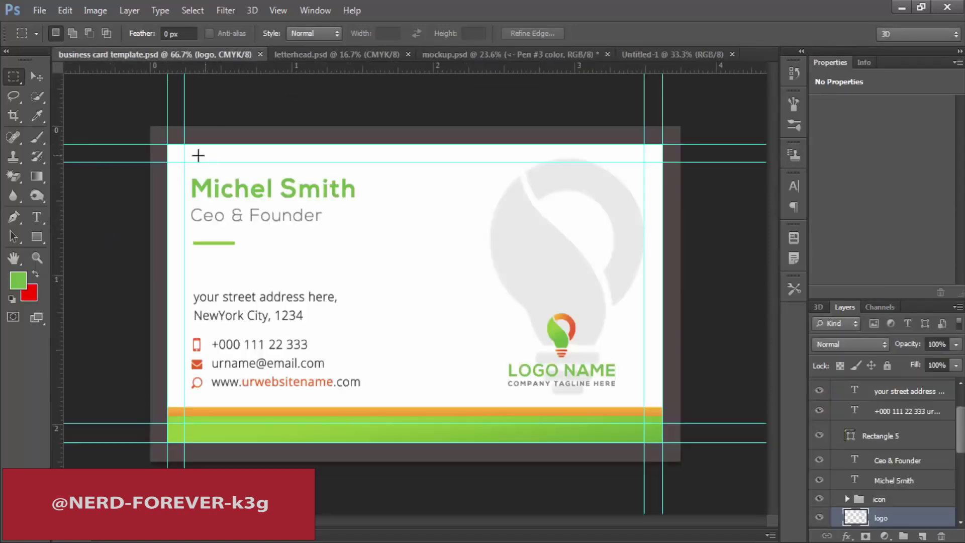
pyautogui.moveTo(170, 147); pyautogui.dragTo(661, 443)
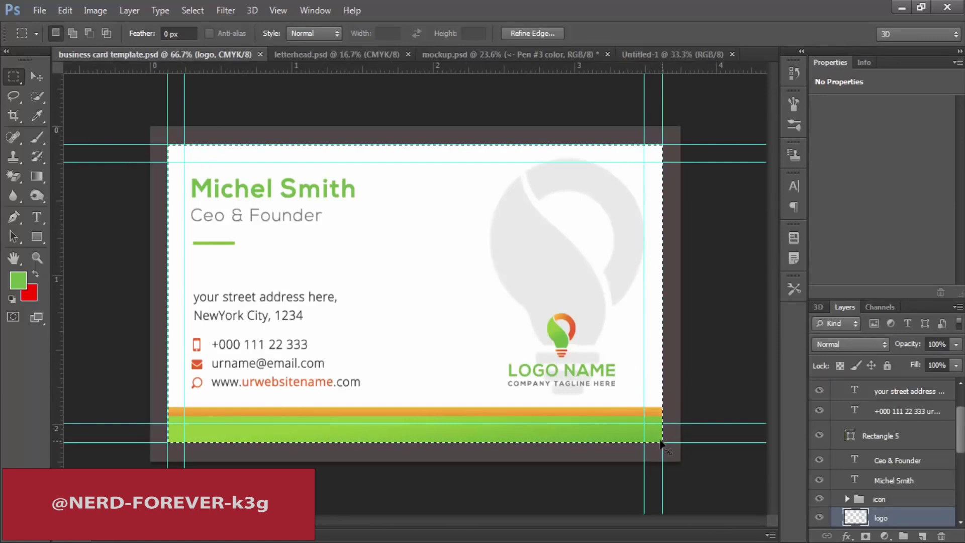
pyautogui.click(648, 53)
pyautogui.hotkey('ctrl', 'v')
pyautogui.hotkey('ctrl', 't')
pyautogui.moveTo(545, 216); pyautogui.dragTo(502, 236)
pyautogui.press('Return')
pyautogui.press('v')
pyautogui.moveTo(446, 265); pyautogui.dragTo(535, 191)
# Give the pasted card a mid-grey drop shadow with 5 px distance, 13 px size and reduced opacity.
pyautogui.rightClick(897, 387)
pyautogui.click(667, 83)
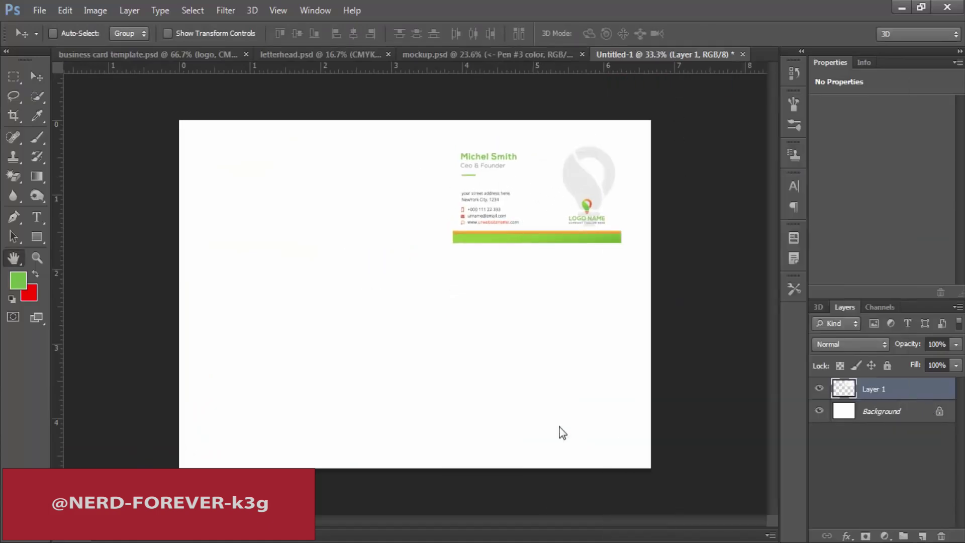
pyautogui.click(567, 414)
pyautogui.moveTo(659, 180); pyautogui.dragTo(685, 317)
pyautogui.moveTo(732, 452); pyautogui.dragTo(736, 458)
pyautogui.click(770, 374)
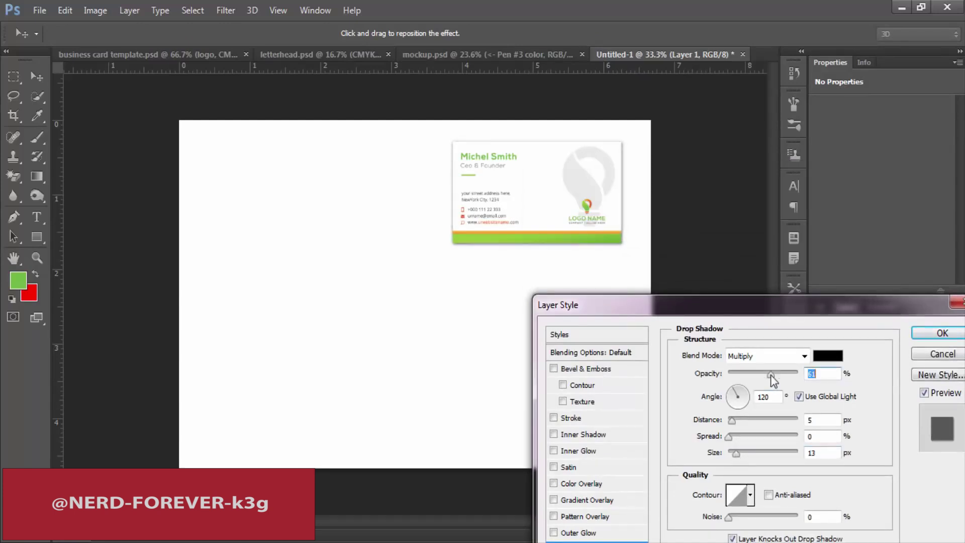
pyautogui.moveTo(770, 375); pyautogui.dragTo(767, 375)
pyautogui.click(829, 356)
pyautogui.moveTo(614, 446); pyautogui.dragTo(589, 392)
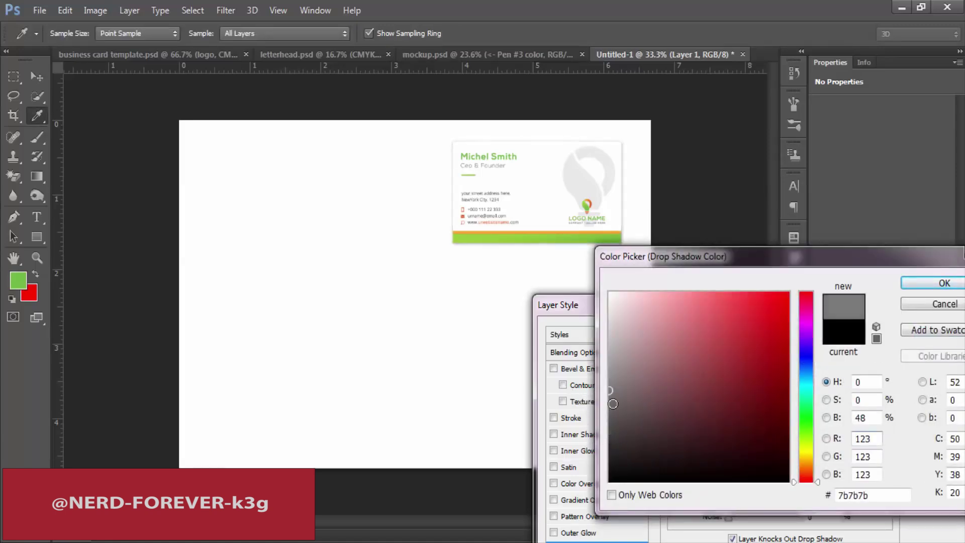
pyautogui.click(945, 281)
pyautogui.click(929, 274)
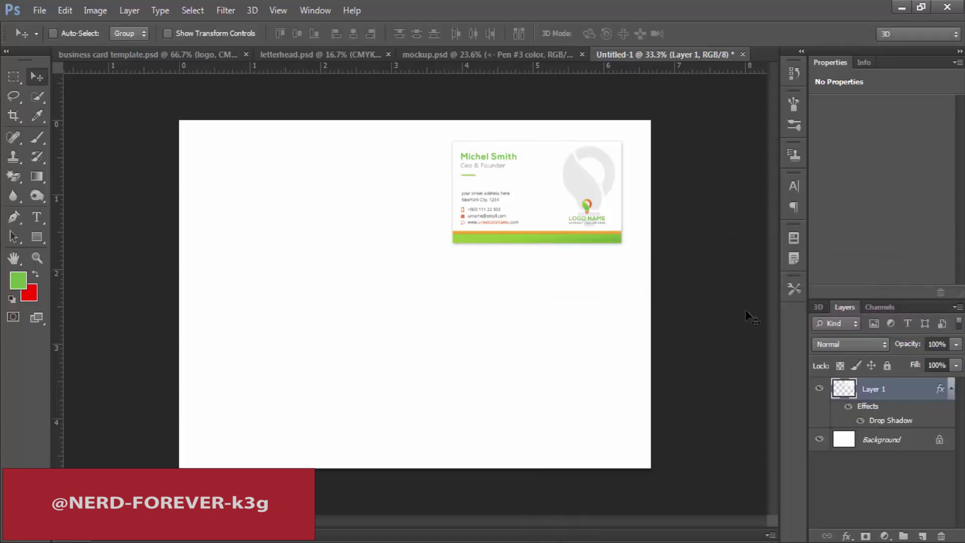
# In business card template.psd, show and expand the back group and select its Layer 8 copy 2 background.
pyautogui.click(166, 55)
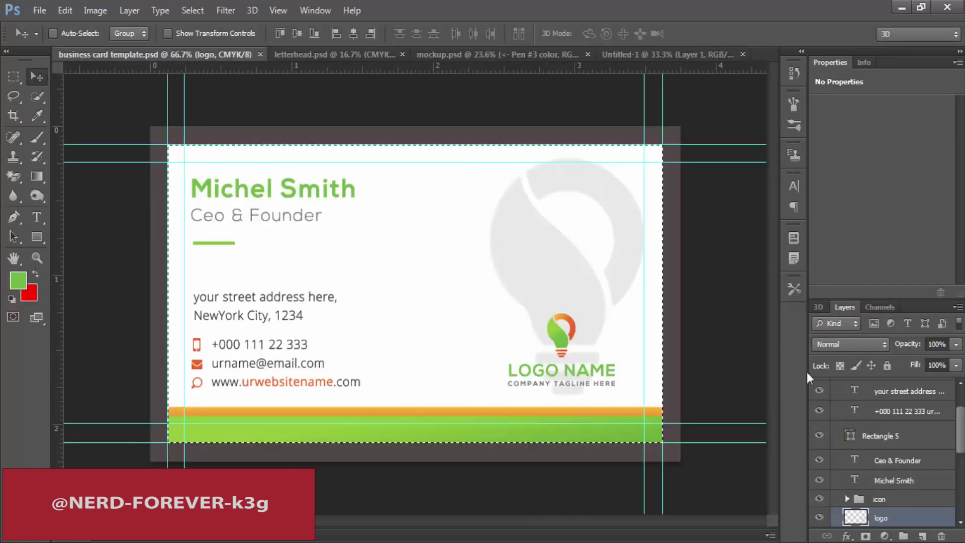
pyautogui.click(808, 405)
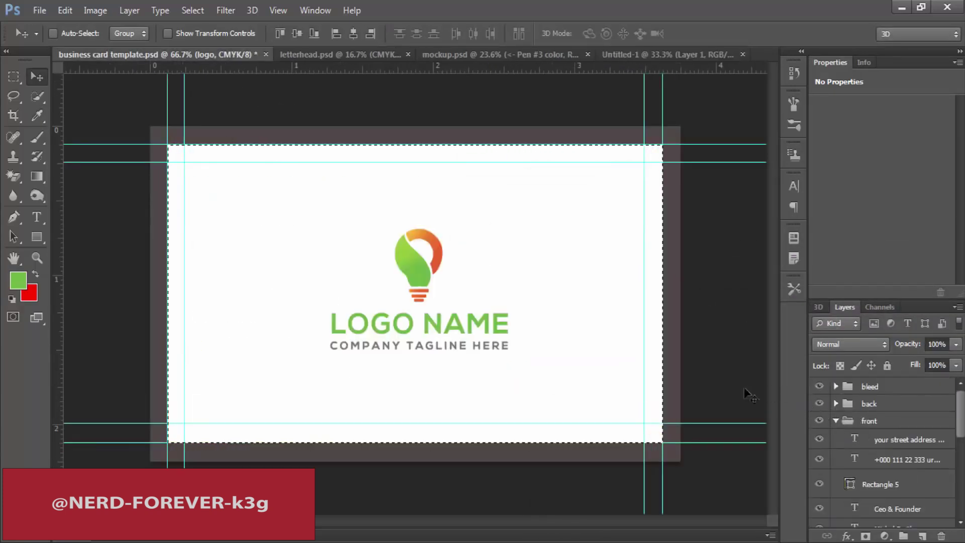
pyautogui.click(836, 403)
pyautogui.click(883, 423)
pyautogui.click(897, 443)
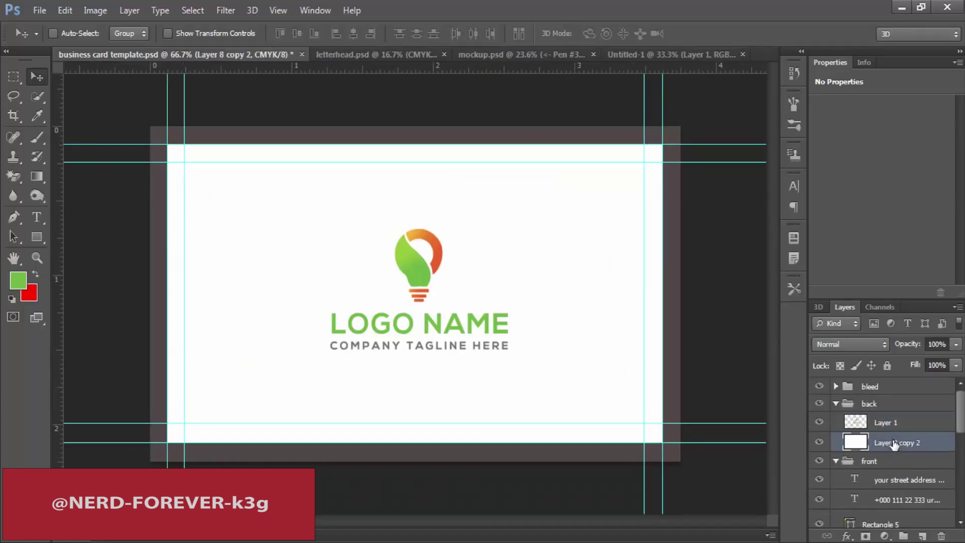
# Add a gradient overlay to Layer 8 copy 2 and set its start stop to the green sampled from the logo's leaf.
pyautogui.rightClick(889, 445)
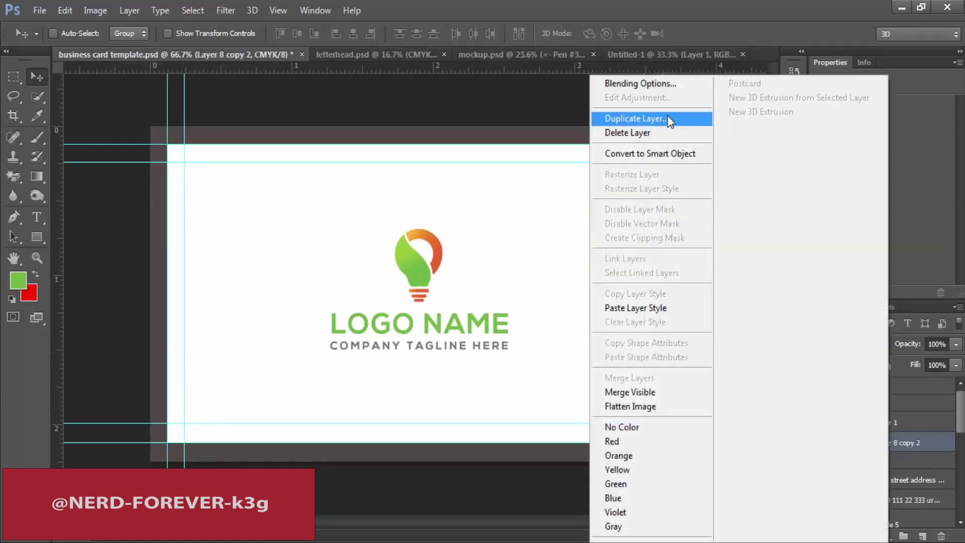
pyautogui.click(621, 85)
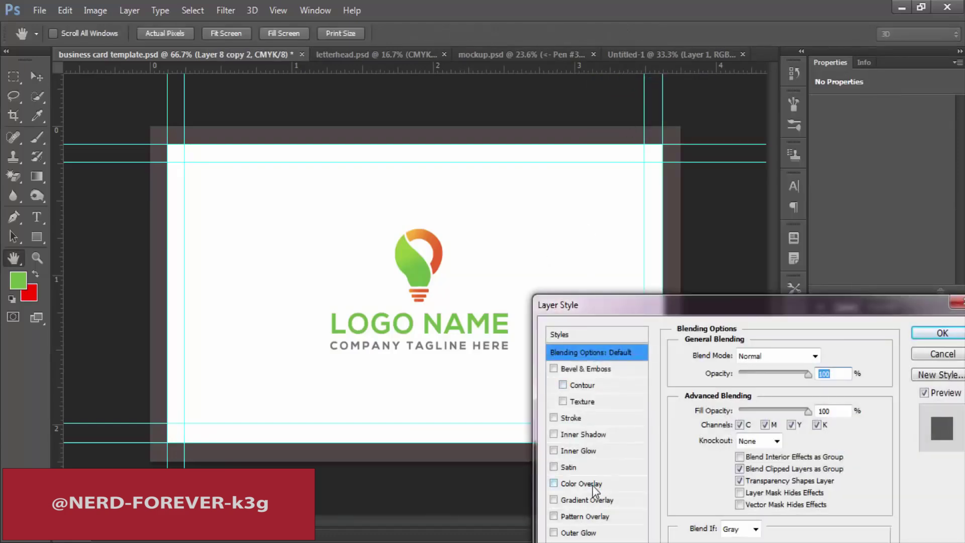
pyautogui.click(588, 500)
pyautogui.click(724, 392)
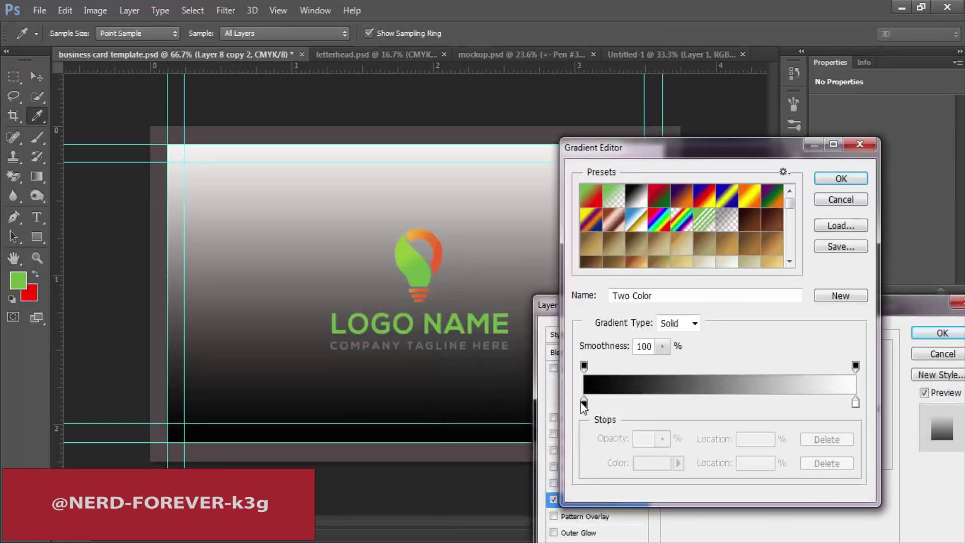
pyautogui.click(652, 462)
pyautogui.click(425, 274)
pyautogui.click(935, 281)
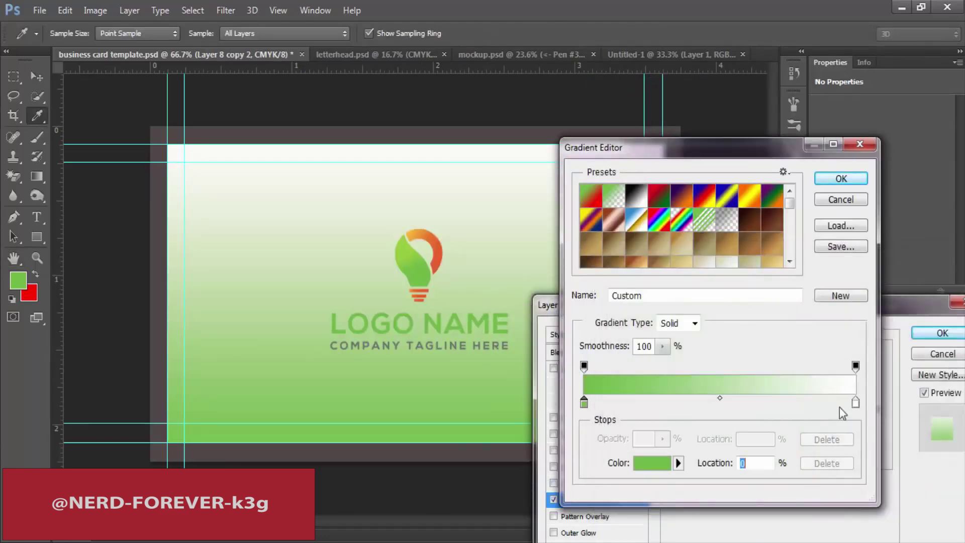
pyautogui.doubleClick(855, 402)
pyautogui.click(438, 251)
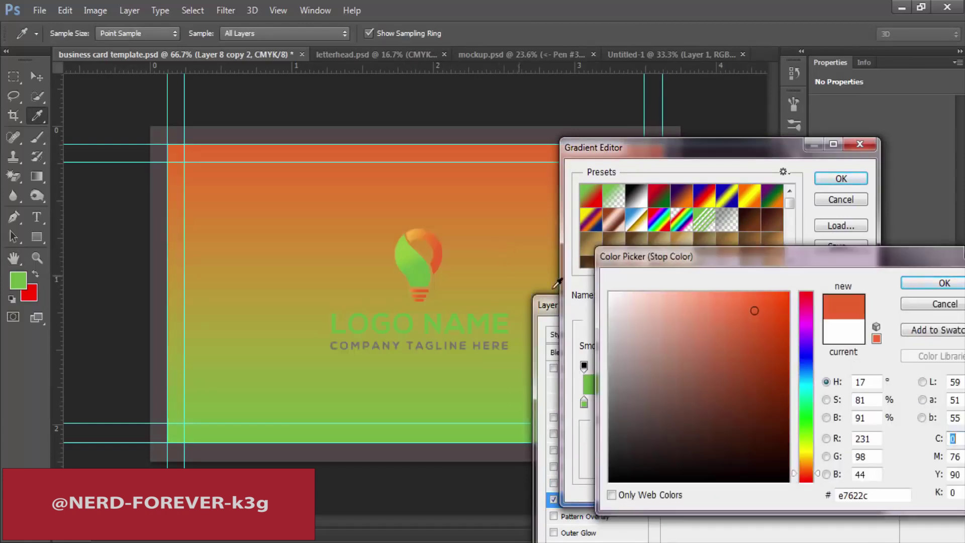
pyautogui.click(929, 301)
# Set the gradient's end stop to light green #95ca3c from the logo's leaf and apply the overlay at a diagonal angle.
pyautogui.doubleClick(854, 402)
pyautogui.click(400, 241)
pyautogui.click(402, 243)
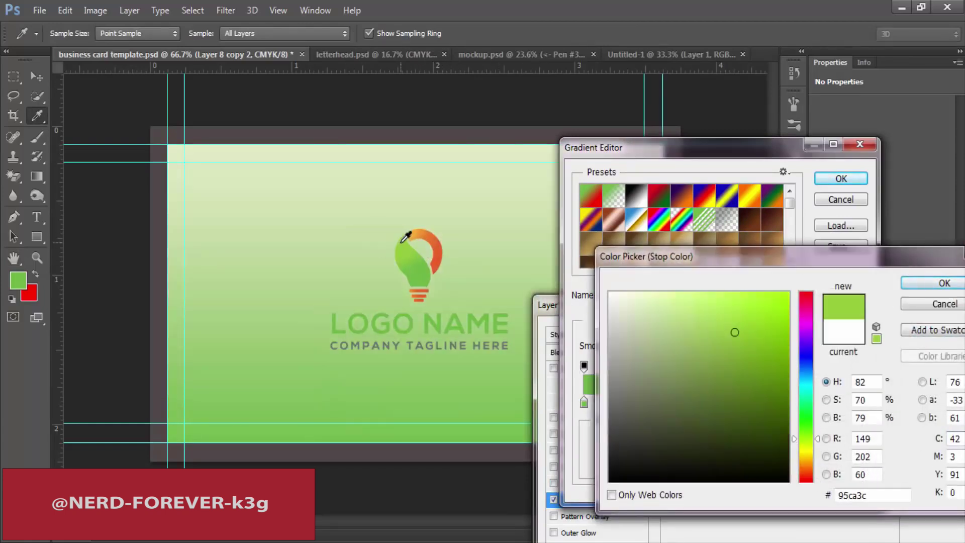
pyautogui.click(944, 283)
pyautogui.click(841, 179)
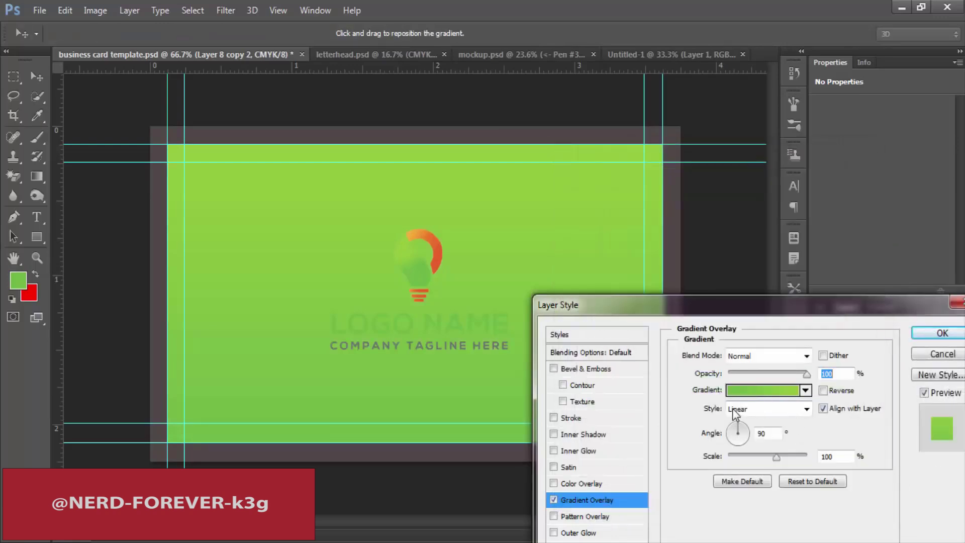
pyautogui.click(930, 333)
# Apply a white color overlay to the logo on Layer 1 of the back group.
pyautogui.rightClick(885, 423)
pyautogui.click(654, 84)
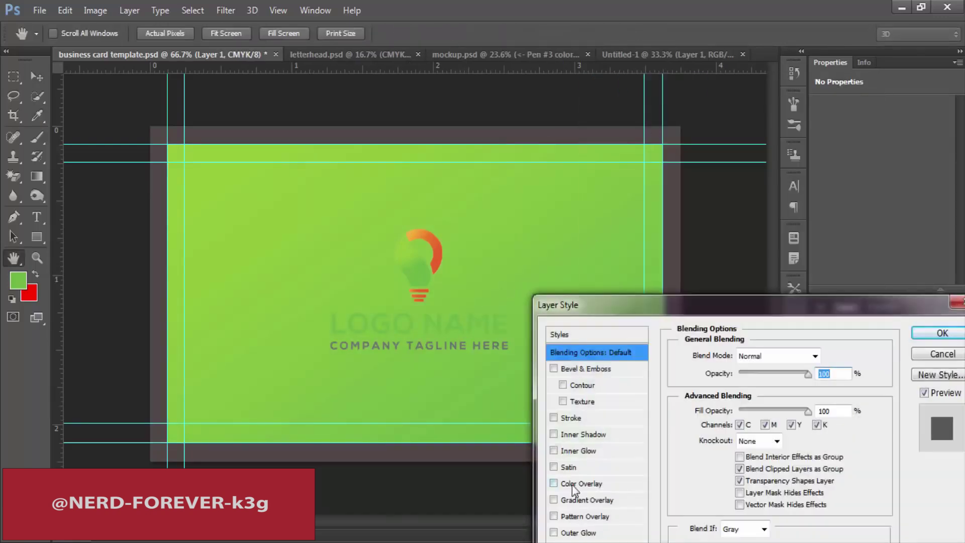
pyautogui.click(573, 483)
pyautogui.click(827, 352)
pyautogui.click(610, 292)
pyautogui.click(921, 284)
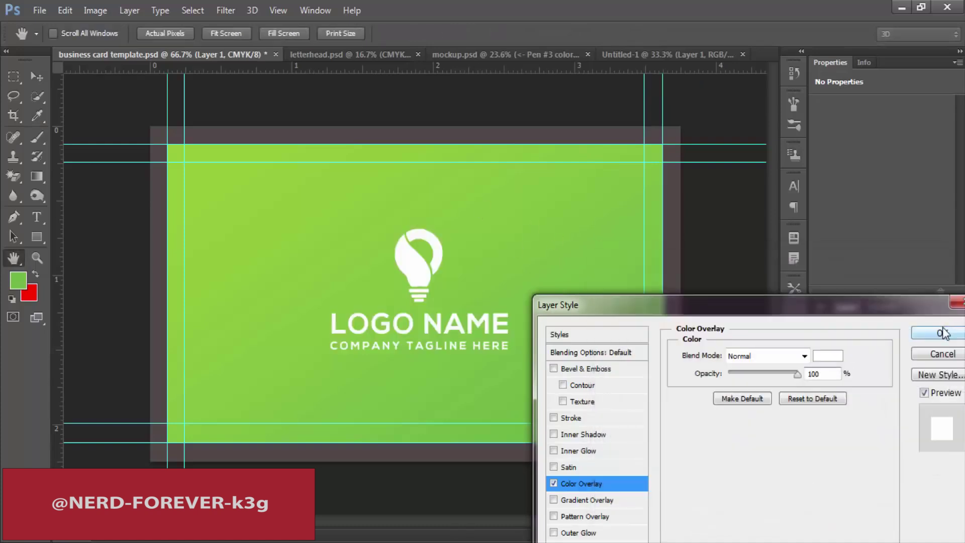
pyautogui.click(934, 329)
# Copy the green card back into Untitled-1 and scale it to match and cover the front card.
pyautogui.press('m')
pyautogui.moveTo(168, 144); pyautogui.dragTo(663, 443)
pyautogui.click(703, 54)
pyautogui.hotkey('ctrl', 'v')
pyautogui.hotkey('ctrl', 't')
pyautogui.moveTo(528, 237); pyautogui.dragTo(598, 163)
pyautogui.moveTo(374, 302); pyautogui.dragTo(452, 243)
pyautogui.press('Return')
# Move the card front on Layer 1 straight down so it sits below the green card back with a small gap.
pyautogui.press('m')
pyautogui.press('c')
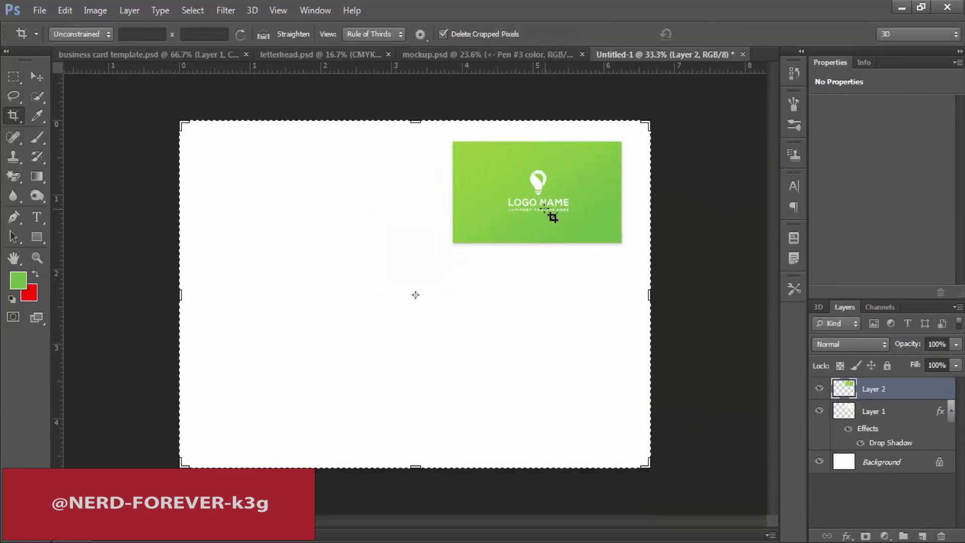
pyautogui.press('v')
pyautogui.click(893, 426)
pyautogui.moveTo(646, 264); pyautogui.dragTo(643, 375)
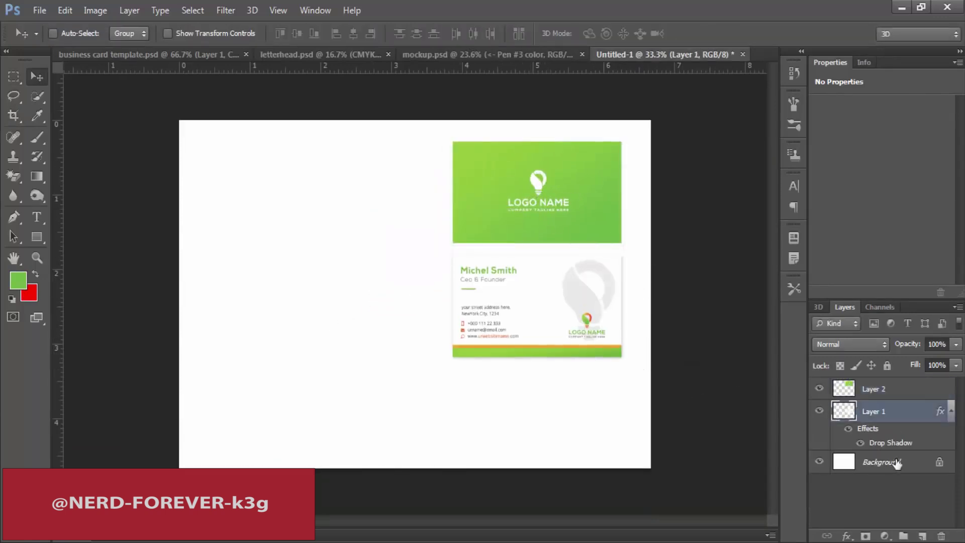
# Copy the drop shadow style from Layer 1 onto Layer 2.
pyautogui.rightClick(886, 409)
pyautogui.click(632, 291)
pyautogui.rightClick(888, 388)
pyautogui.click(632, 312)
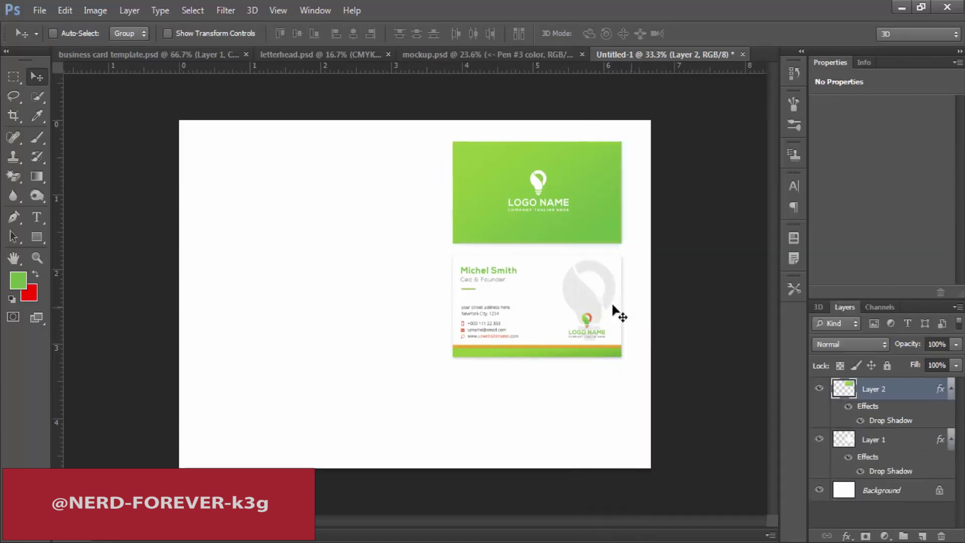
# Copy the full letterhead artwork within its bleed guides and paste it into Untitled-1.
pyautogui.click(134, 54)
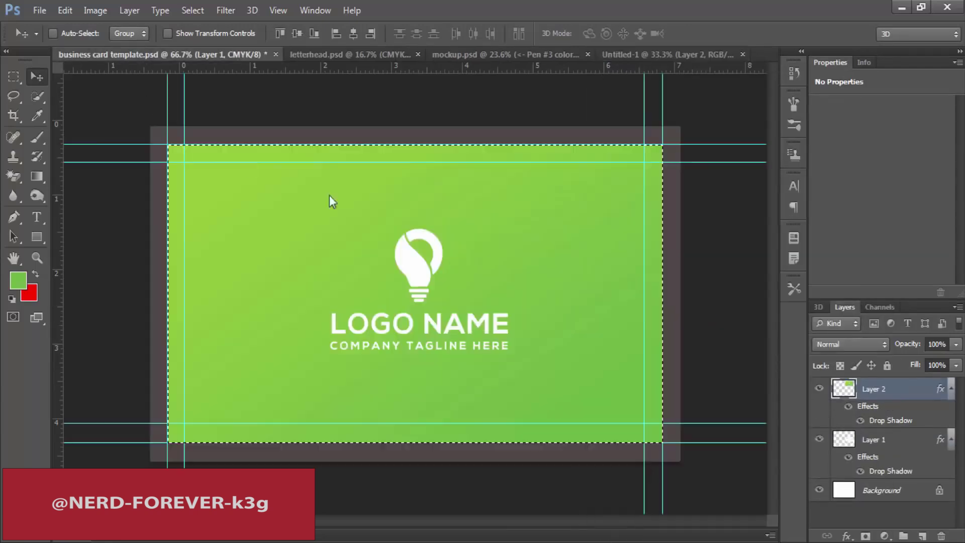
pyautogui.click(317, 54)
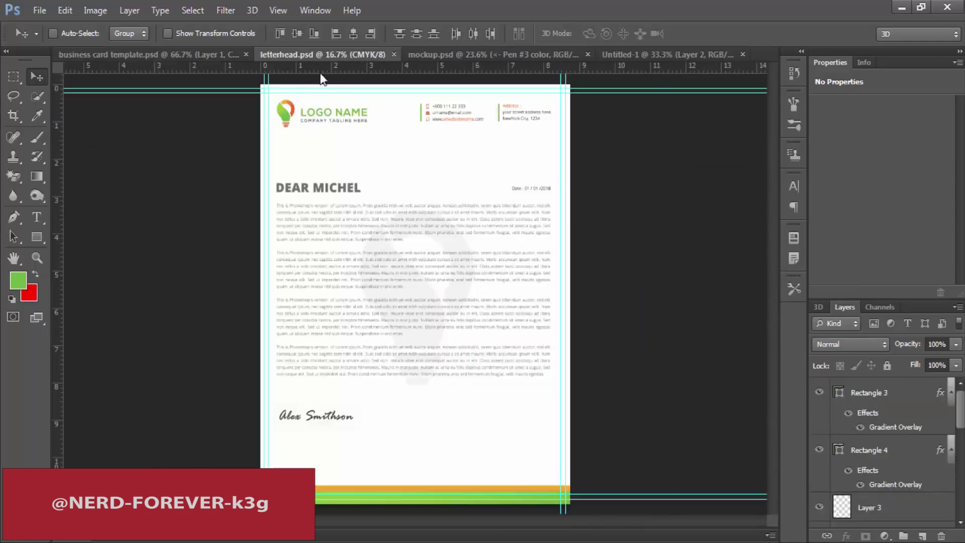
pyautogui.press('m')
pyautogui.moveTo(265, 89); pyautogui.dragTo(567, 500)
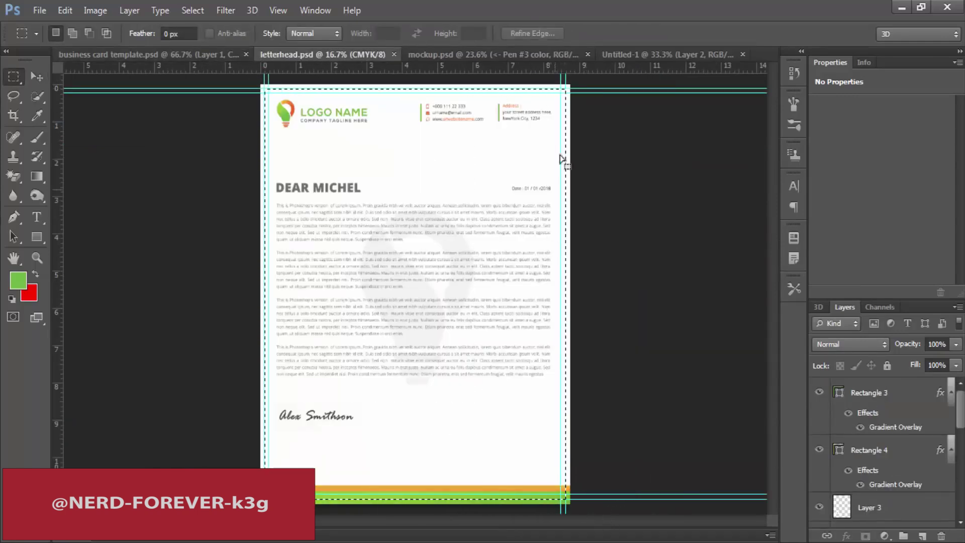
pyautogui.click(623, 55)
pyautogui.hotkey('ctrl', 'v')
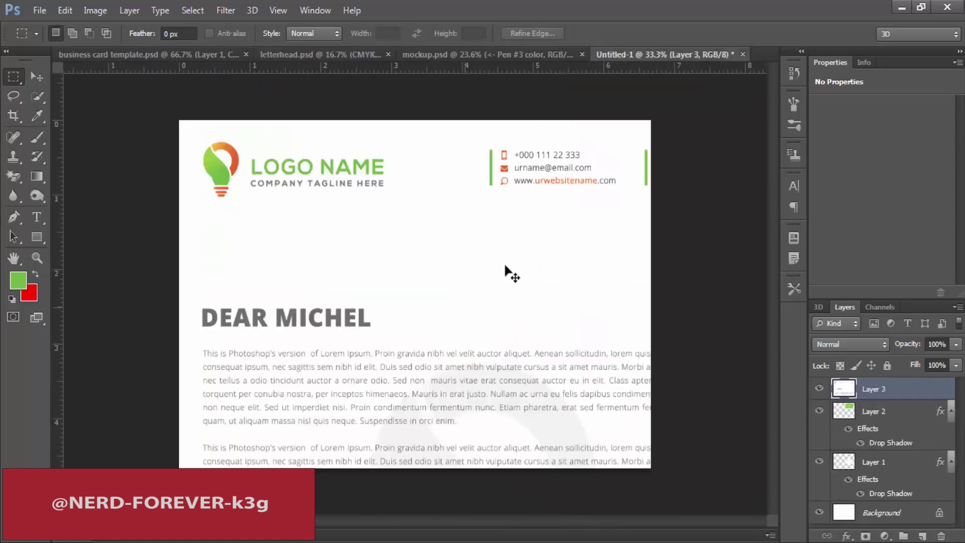
# Scale the pasted letterhead down and place it on the left half of the canvas, its upper edge level with the green card.
pyautogui.hotkey('ctrl', 't')
pyautogui.moveTo(179, 121); pyautogui.dragTo(260, 191)
pyautogui.moveTo(390, 411); pyautogui.dragTo(416, 445)
pyautogui.moveTo(329, 340); pyautogui.dragTo(329, 333)
pyautogui.press('Return')
pyautogui.press('m')
# Paste the copied drop shadow style onto the letterhead on Layer 3 and adjust the shadow's opacity.
pyautogui.rightClick(900, 390)
pyautogui.click(673, 307)
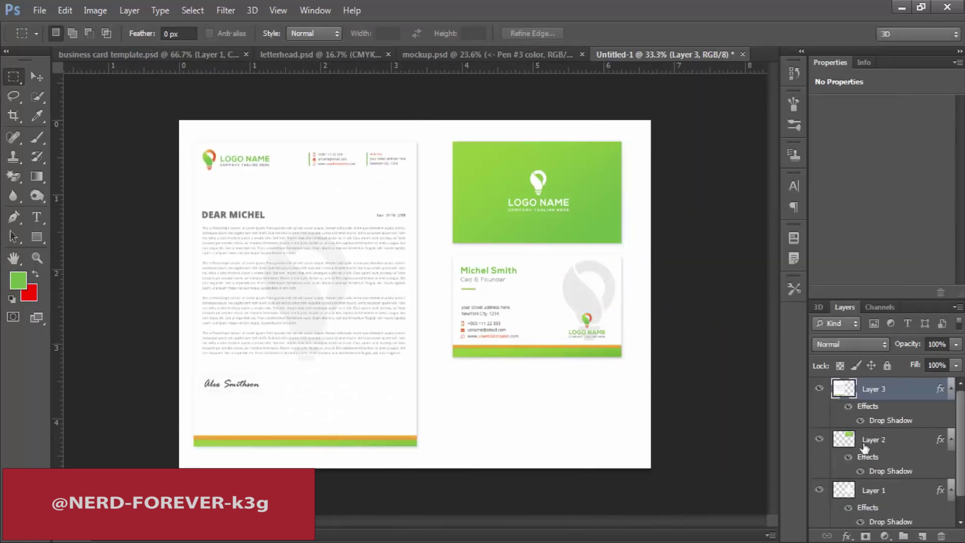
pyautogui.doubleClick(877, 421)
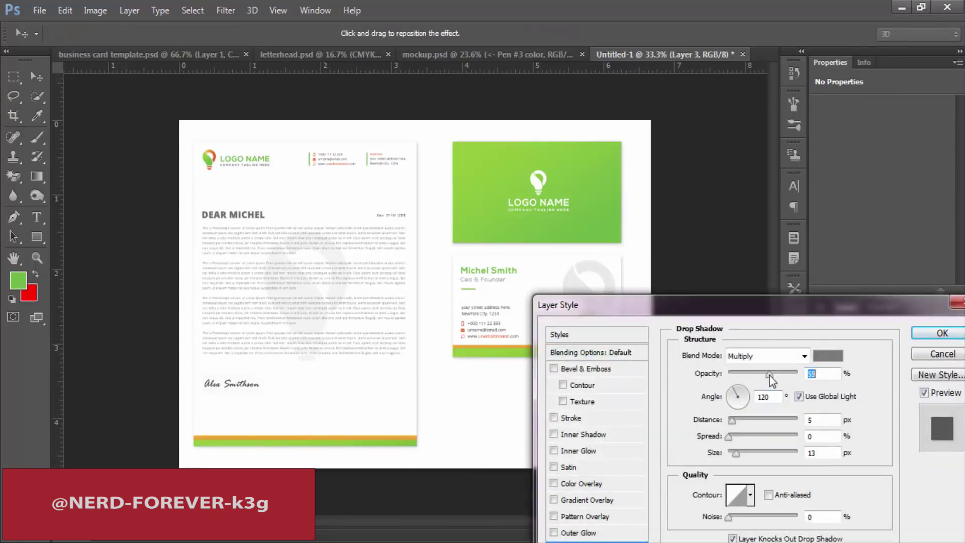
pyautogui.click(926, 336)
# Scale both business card layers to about 86% and move them up level with the letterhead's upper edge.
pyautogui.click(884, 440)
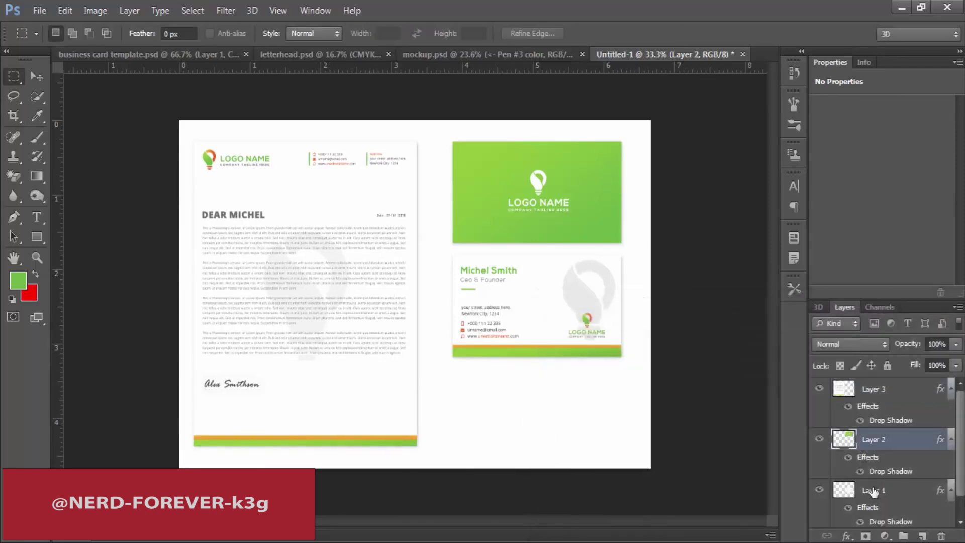
pyautogui.keyDown('shift'); pyautogui.click(873, 490); pyautogui.keyUp('shift')
pyautogui.hotkey('ctrl', 't')
pyautogui.moveTo(621, 142); pyautogui.dragTo(609, 157)
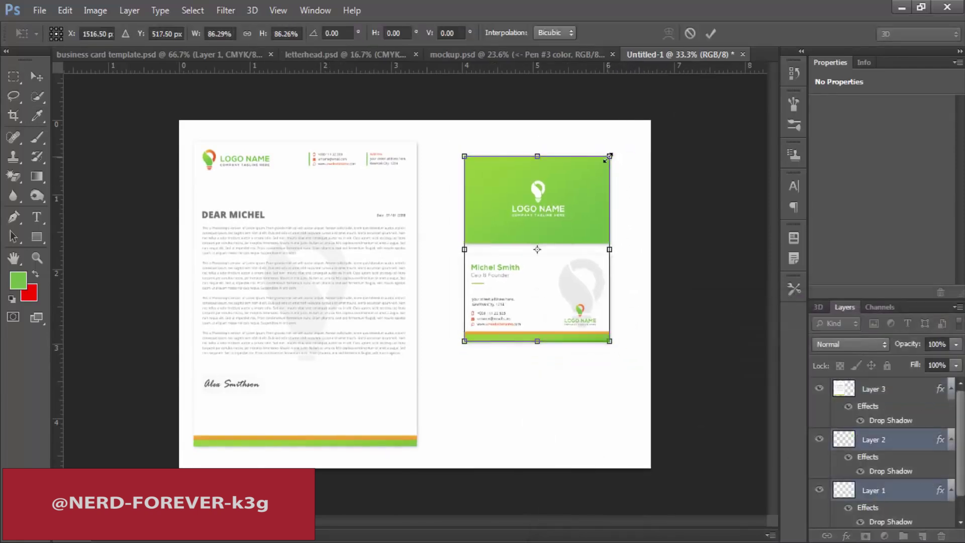
pyautogui.press('Return')
pyautogui.moveTo(567, 200); pyautogui.dragTo(566, 185)
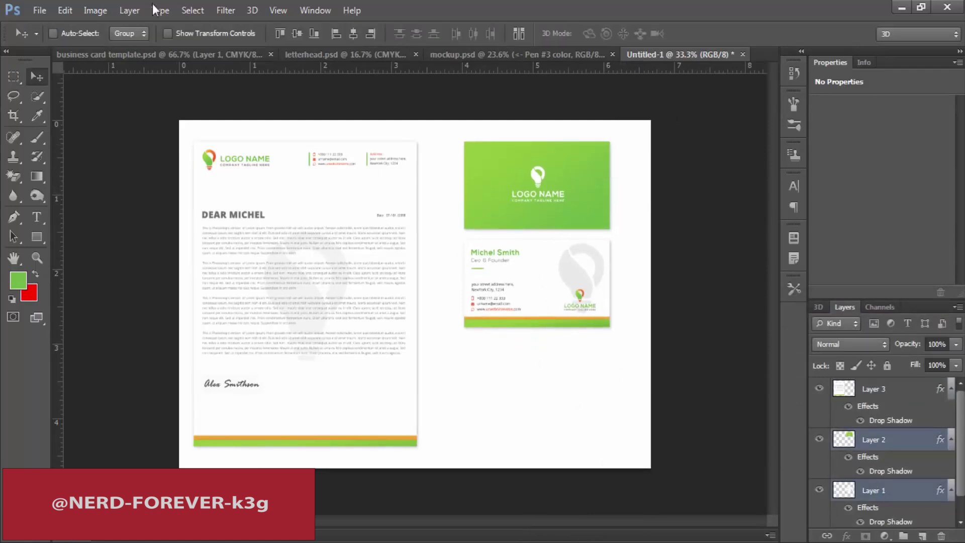
# Shrink both cards to about 71% close beside the letterhead, and place the card front to the right of the green back.
pyautogui.moveTo(579, 283); pyautogui.dragTo(538, 285)
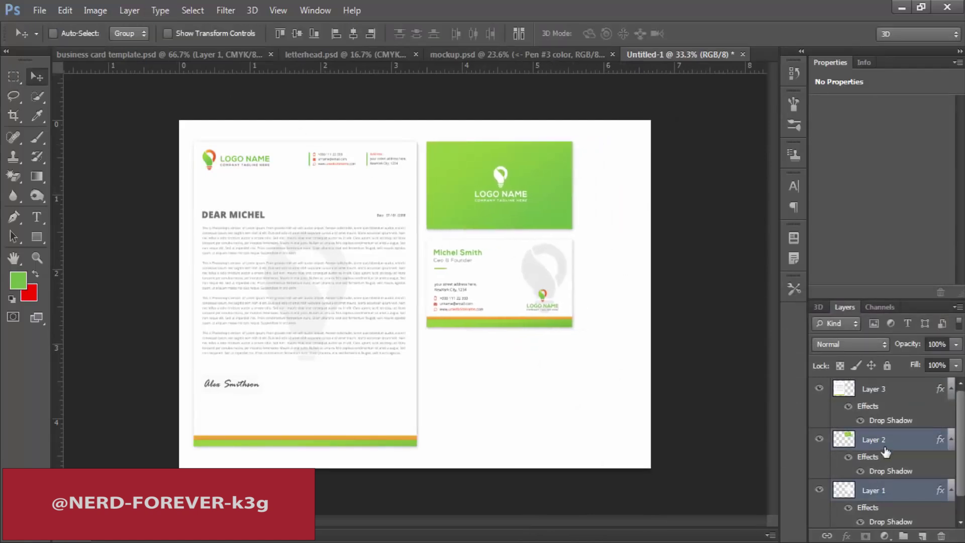
pyautogui.hotkey('ctrl', 't')
pyautogui.moveTo(576, 137); pyautogui.dragTo(553, 157)
pyautogui.moveTo(506, 194); pyautogui.dragTo(490, 172)
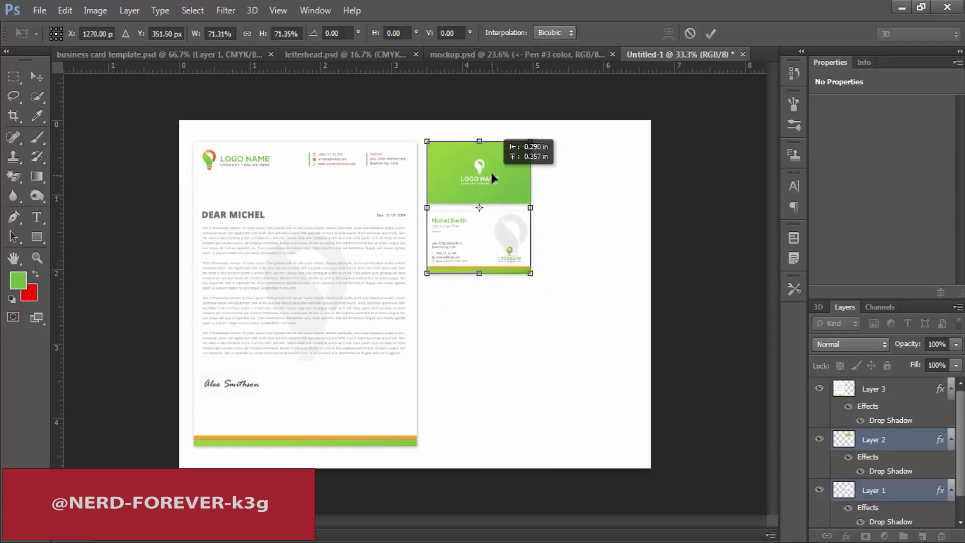
pyautogui.press('Return')
pyautogui.click(874, 490)
pyautogui.moveTo(521, 312); pyautogui.dragTo(632, 242)
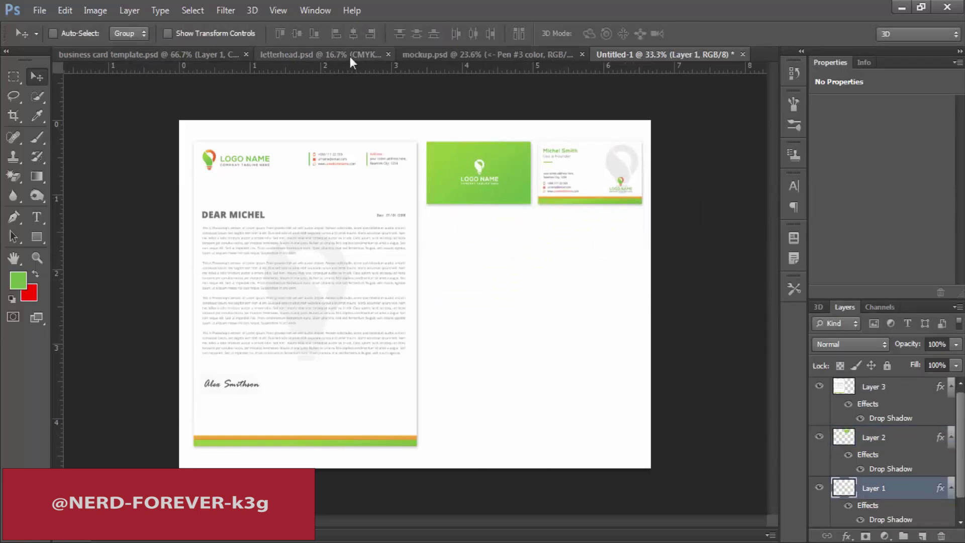
# Open the envelope-layout template PSD from the Logo ele folder.
pyautogui.click(203, 55)
pyautogui.click(441, 55)
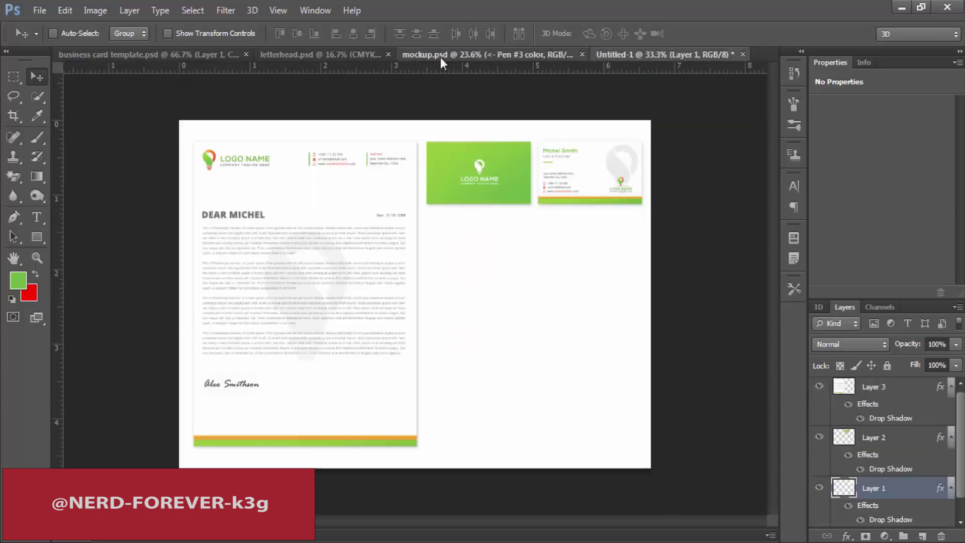
pyautogui.moveTo(422, 400); pyautogui.dragTo(529, 403)
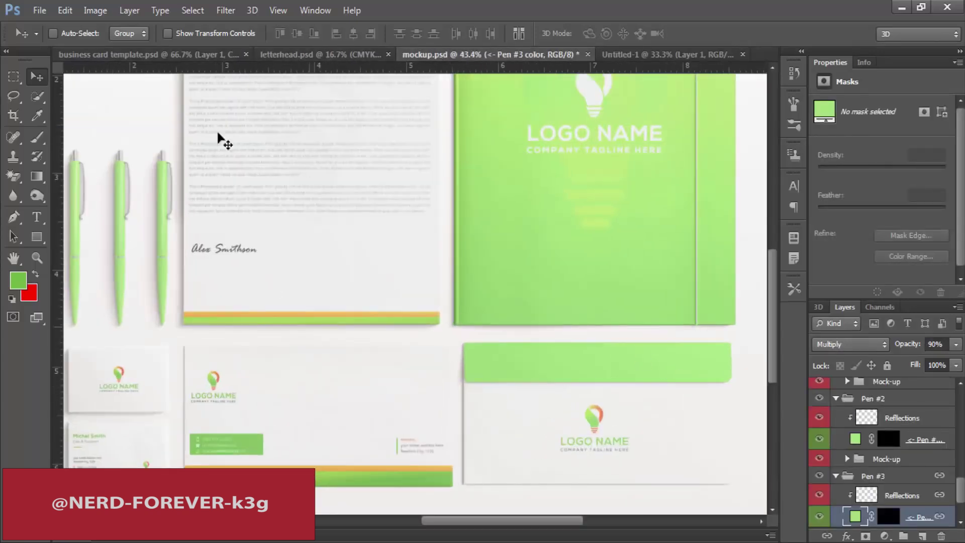
pyautogui.click(151, 55)
pyautogui.click(323, 53)
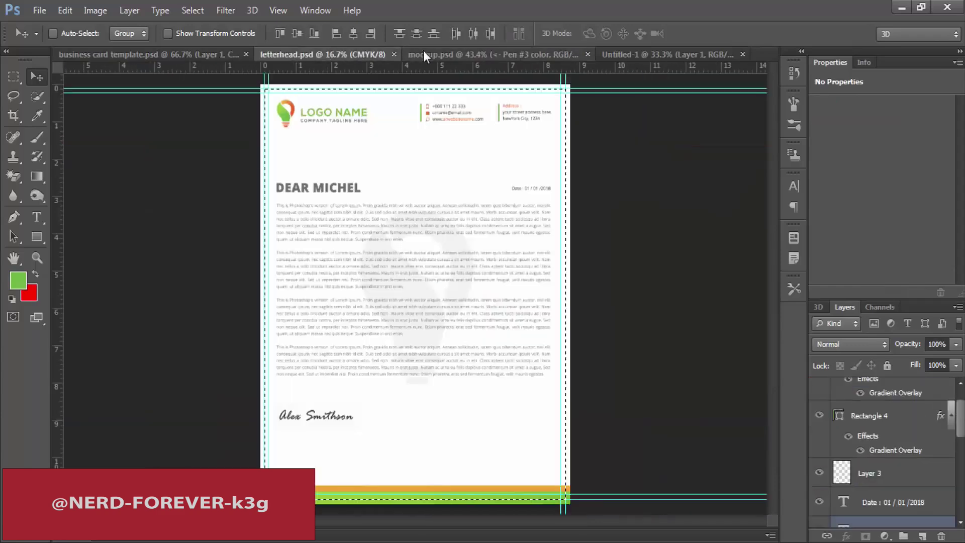
pyautogui.hotkey('ctrl', 'o')
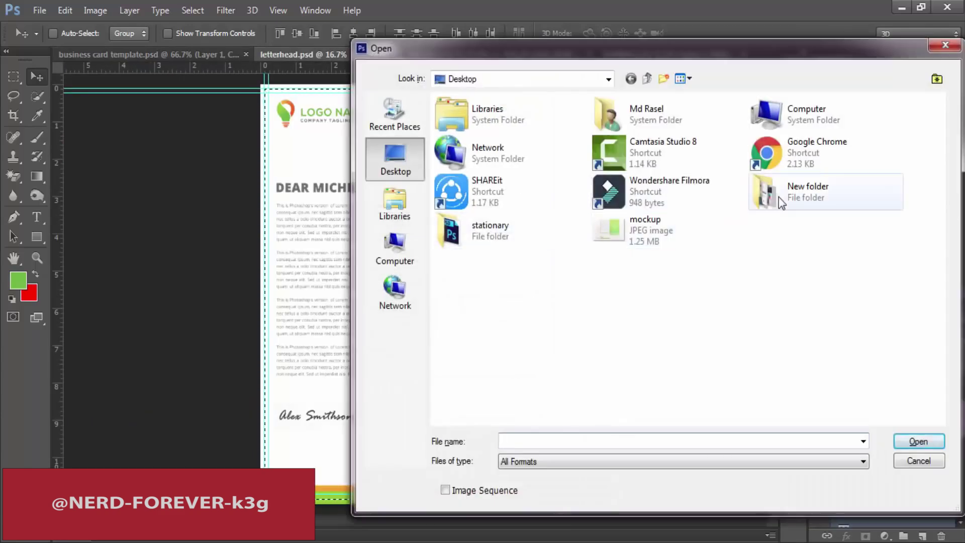
pyautogui.doubleClick(781, 202)
pyautogui.doubleClick(444, 138)
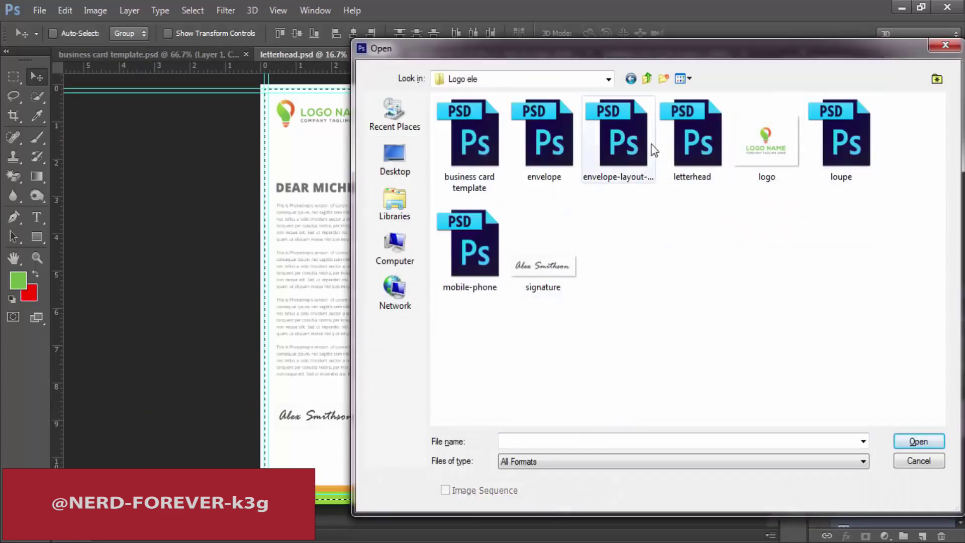
pyautogui.doubleClick(651, 146)
# Copy the whole envelope design and paste it into Untitled-1.
pyautogui.press('m')
pyautogui.hotkey('ctrl', 'a')
pyautogui.hotkey('ctrl', 'c')
pyautogui.click(373, 53)
pyautogui.hotkey('ctrl', 'v')
# Scale the pasted envelope down to fit the space right of the letterhead and center it below the two business cards.
pyautogui.hotkey('ctrl', 't')
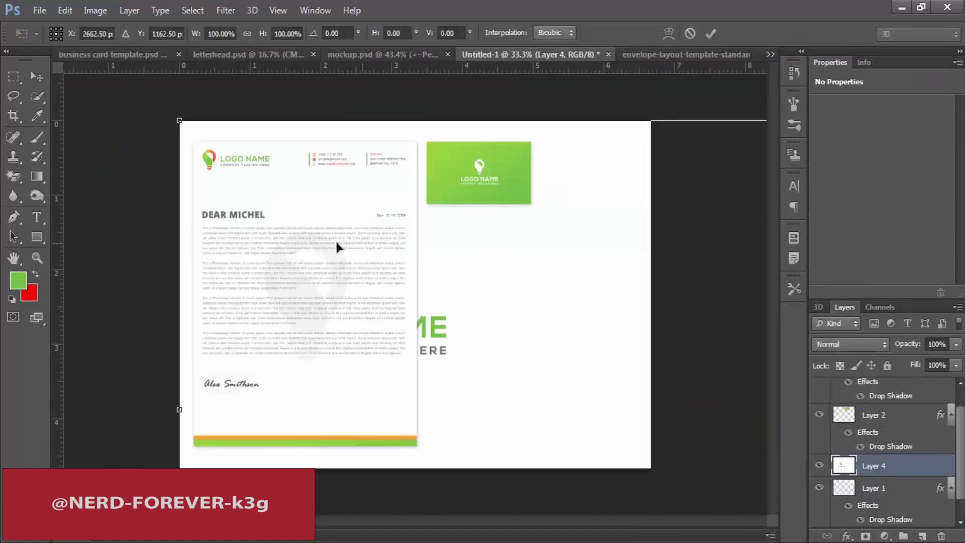
pyautogui.moveTo(179, 121); pyautogui.dragTo(732, 373)
pyautogui.moveTo(748, 406); pyautogui.dragTo(463, 255)
pyautogui.moveTo(596, 222); pyautogui.dragTo(619, 211)
pyautogui.moveTo(577, 249); pyautogui.dragTo(579, 264)
pyautogui.press('Return')
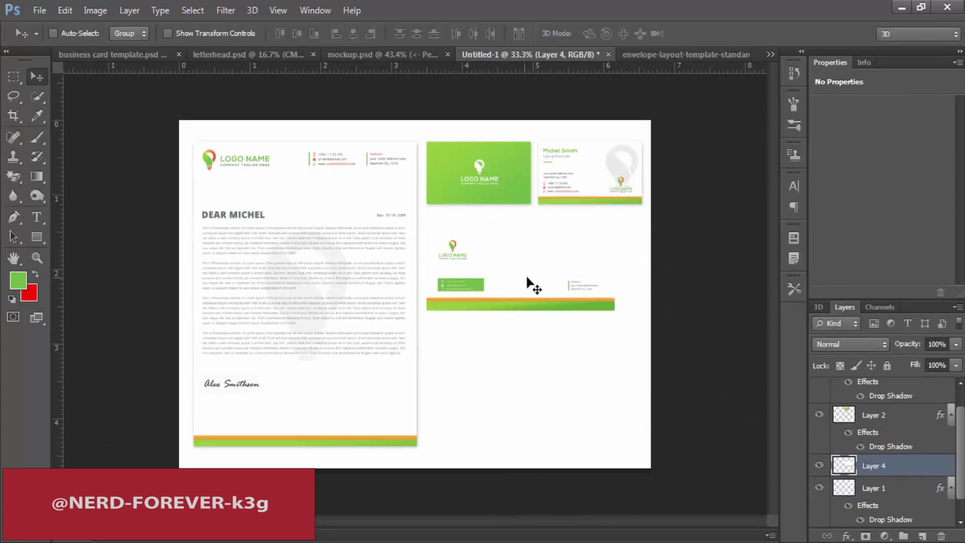
pyautogui.moveTo(526, 278); pyautogui.dragTo(531, 280)
# Paste the drop shadow style onto the envelope layer, setting its opacity to 71% and its color to a darker gray.
pyautogui.rightClick(917, 468)
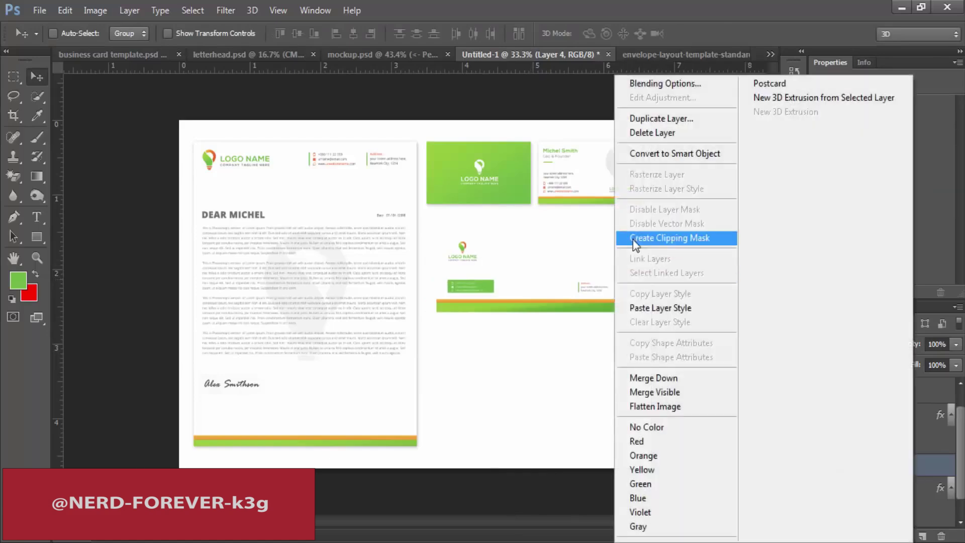
pyautogui.click(638, 320)
pyautogui.moveTo(643, 270); pyautogui.dragTo(906, 507)
pyautogui.doubleClick(890, 498)
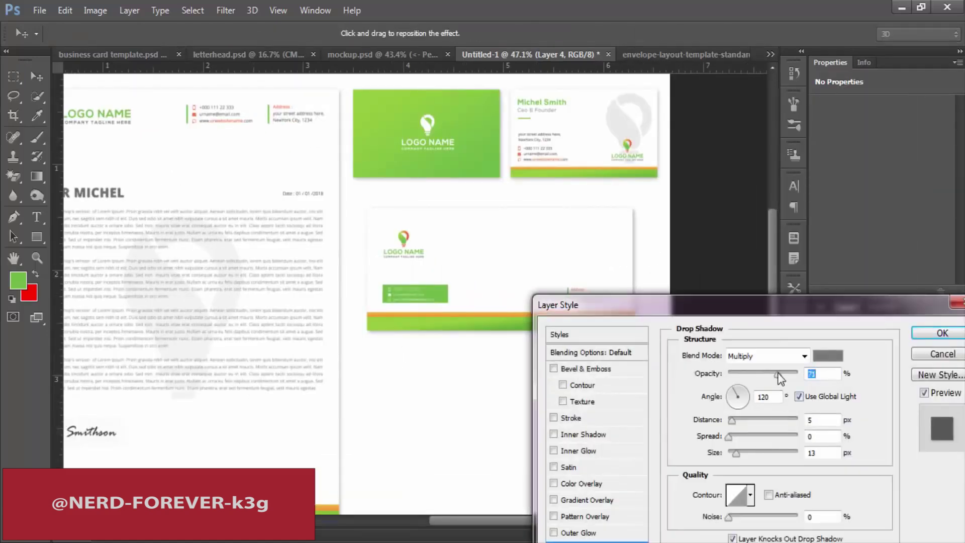
pyautogui.click(827, 355)
pyautogui.click(648, 432)
pyautogui.click(941, 282)
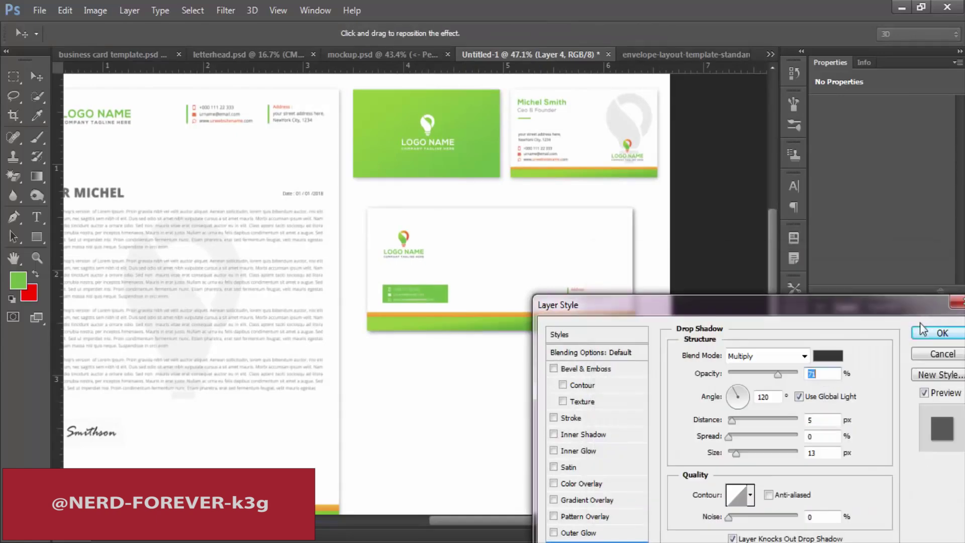
pyautogui.click(935, 332)
pyautogui.moveTo(527, 290); pyautogui.dragTo(563, 314)
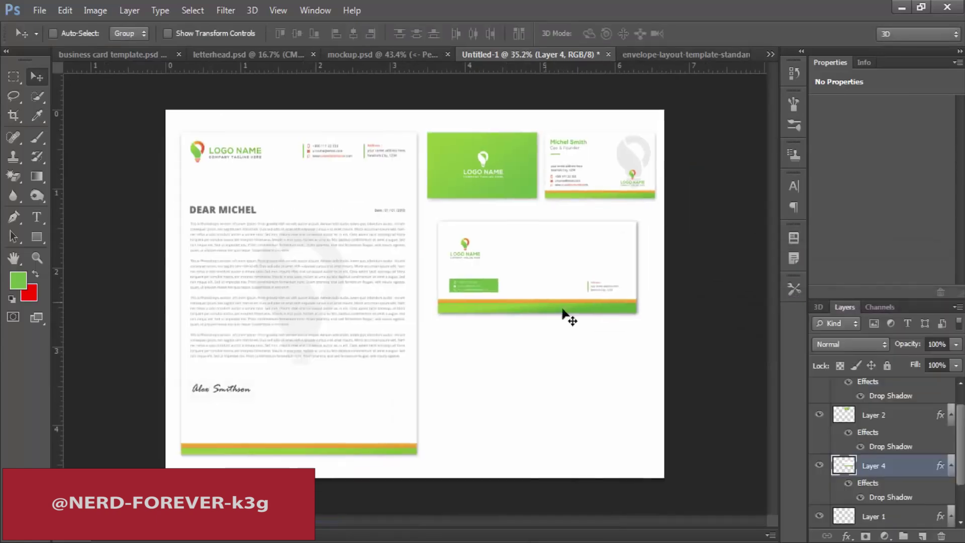
# Check the envelope back in mockup.psd, and duplicate the envelope in Untitled-1 directly below the original.
pyautogui.click(104, 54)
pyautogui.click(674, 54)
pyautogui.click(399, 55)
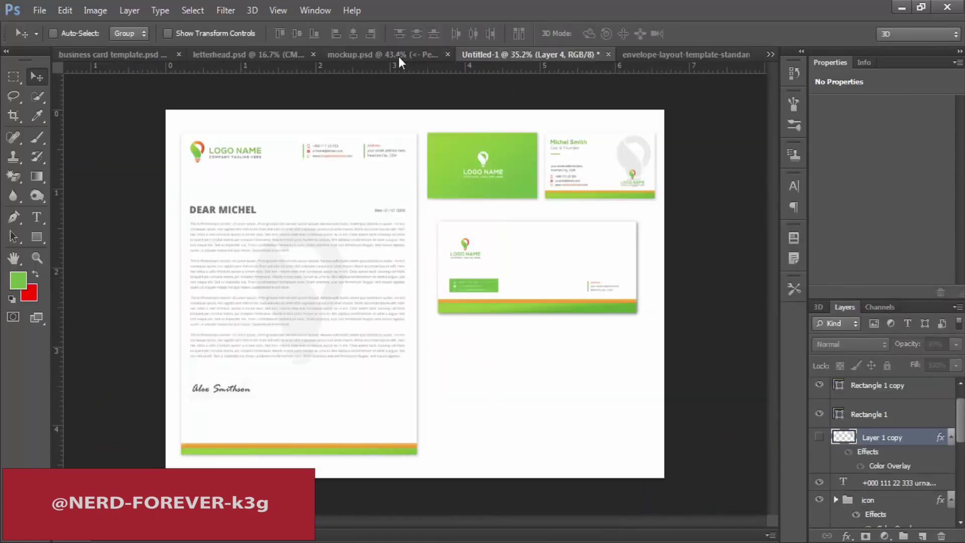
pyautogui.click(352, 56)
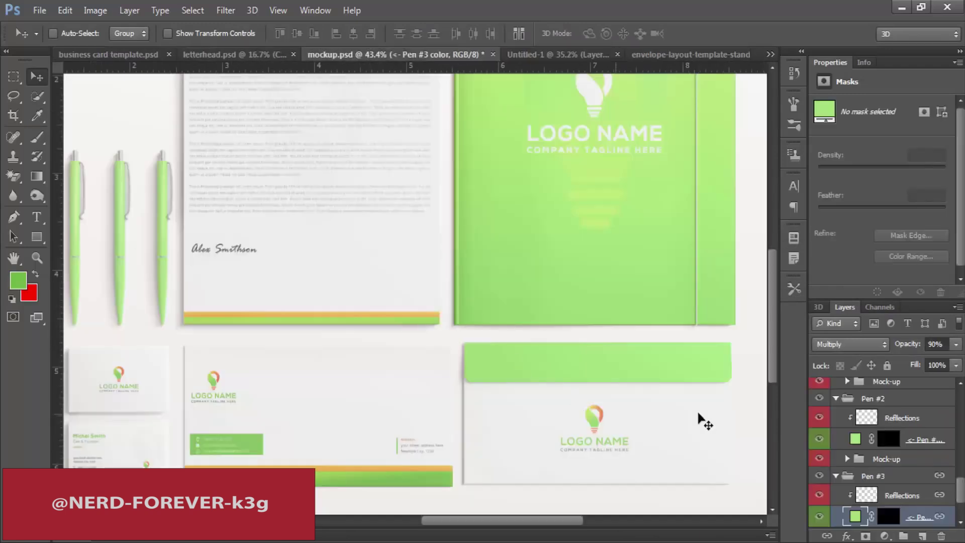
pyautogui.scroll(3, 714, 366)
pyautogui.scroll(-4, 553, 392)
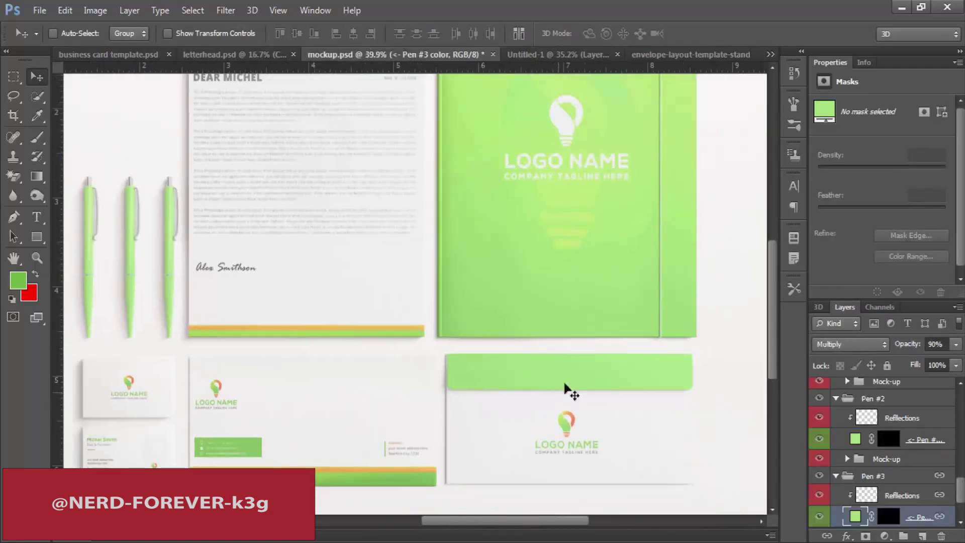
pyautogui.click(537, 54)
pyautogui.moveTo(556, 267); pyautogui.dragTo(553, 368)
pyautogui.scroll(3, 613, 369)
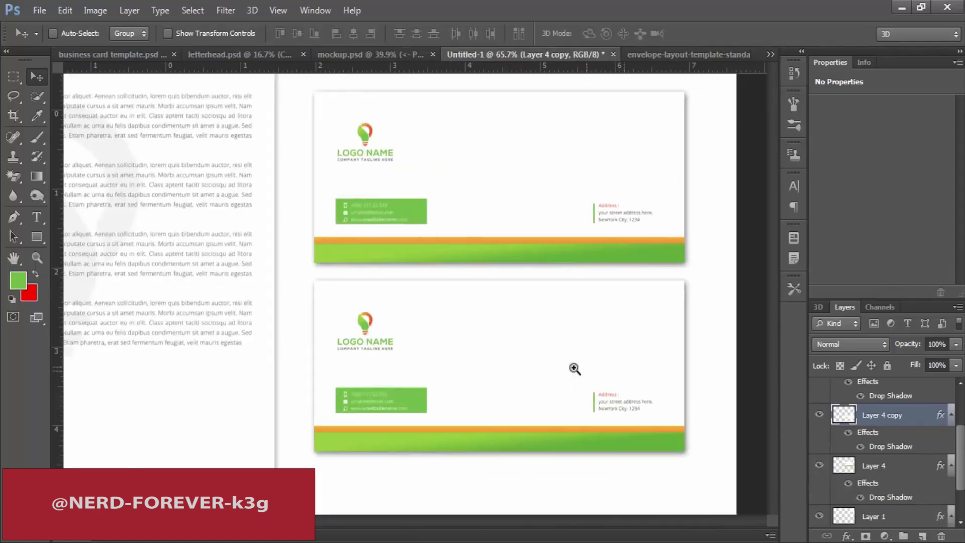
# Draw a flap shape about 795 by 78 px with curved lower corners along the lower envelope's upper edge using the Pen tool.
pyautogui.click(14, 218)
pyautogui.scroll(2, 341, 307)
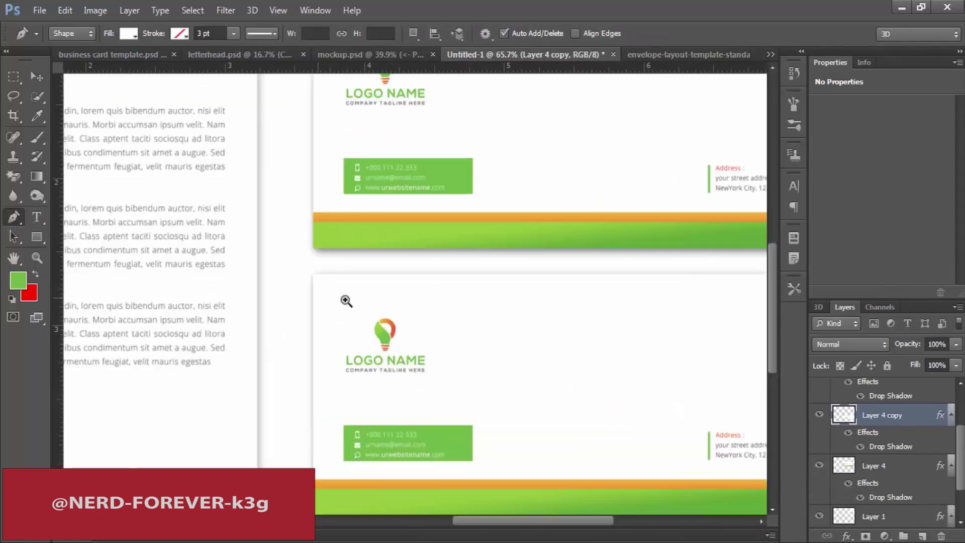
pyautogui.click(313, 276)
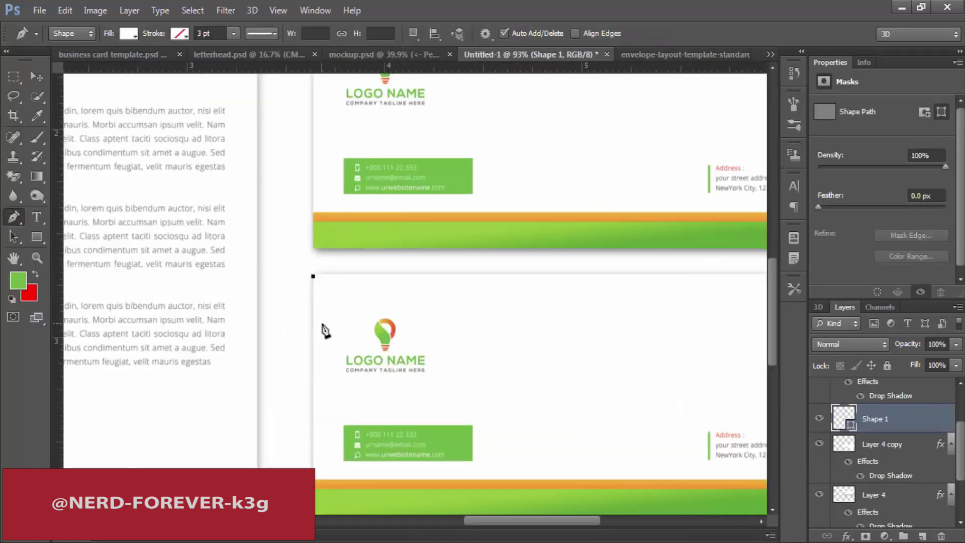
pyautogui.moveTo(322, 329); pyautogui.dragTo(334, 332)
pyautogui.keyDown('alt'); pyautogui.click(322, 329); pyautogui.keyUp('alt')
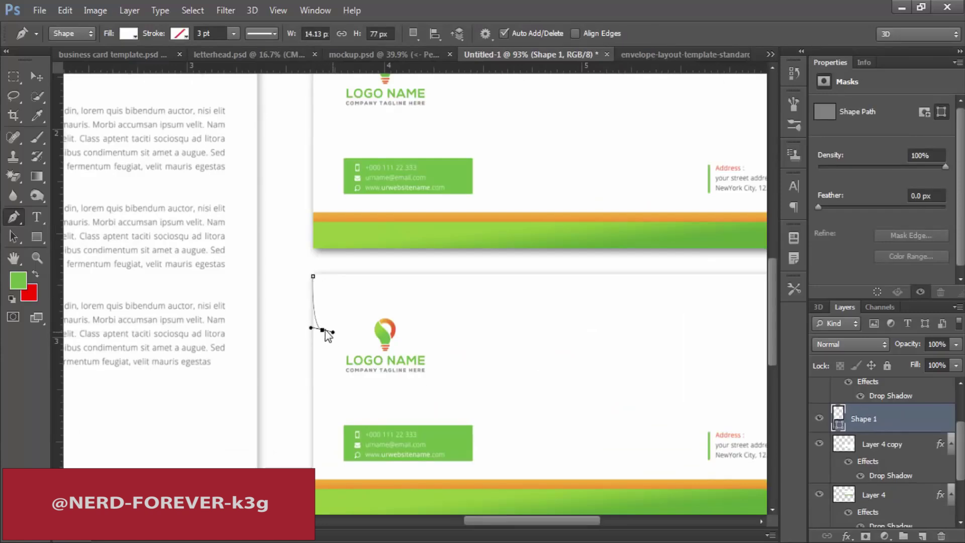
pyautogui.click(347, 330)
pyautogui.scroll(-2, 568, 344)
pyautogui.moveTo(599, 348); pyautogui.dragTo(549, 355)
pyautogui.keyDown('shift'); pyautogui.click(558, 343); pyautogui.keyUp('shift')
pyautogui.moveTo(576, 309); pyautogui.dragTo(578, 267)
pyautogui.keyDown('alt'); pyautogui.click(576, 309); pyautogui.keyUp('alt')
pyautogui.click(240, 309)
# Fill the flap shape with green 7abd44 sampled from the business card back.
pyautogui.doubleClick(838, 419)
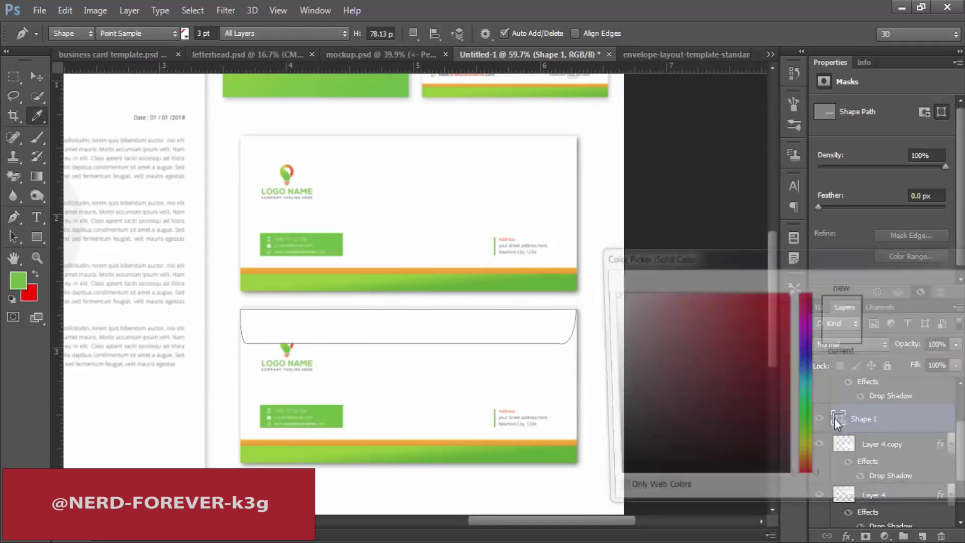
pyautogui.click(610, 413)
pyautogui.click(291, 83)
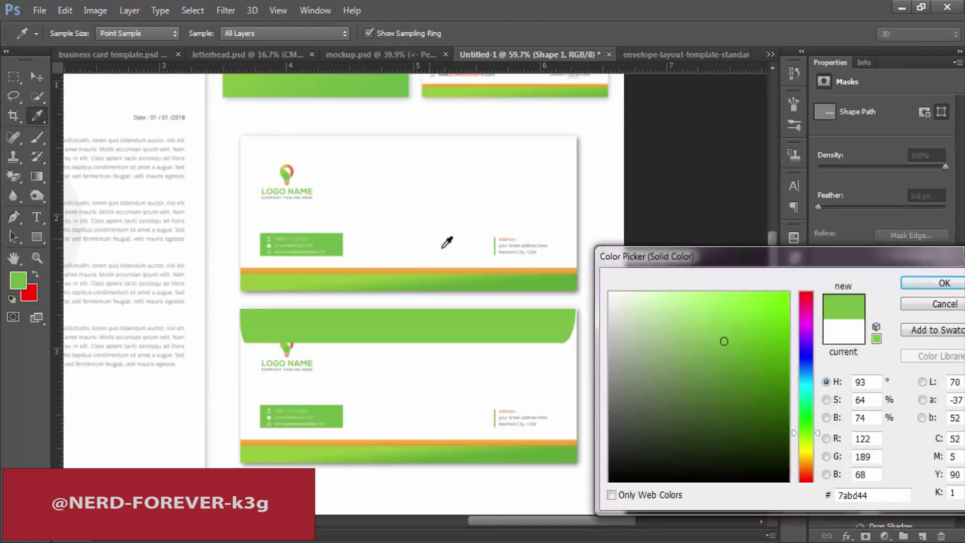
pyautogui.click(937, 283)
# Reshape the curve of the flap's lower-right corner into a fuller rounding that meets the envelope's edge.
pyautogui.scroll(5, 558, 389)
pyautogui.press('a')
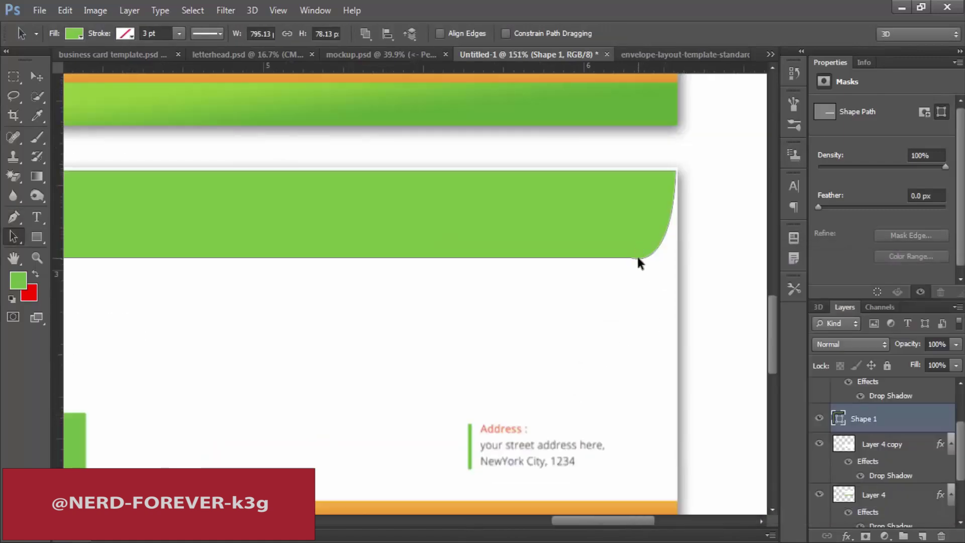
pyautogui.click(23, 245)
pyautogui.click(75, 258)
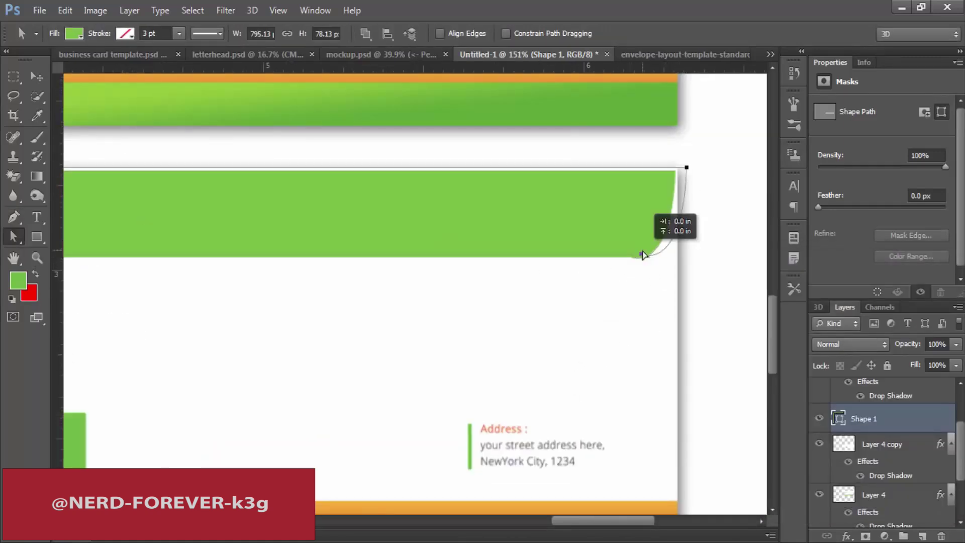
pyautogui.click(15, 237)
pyautogui.click(50, 248)
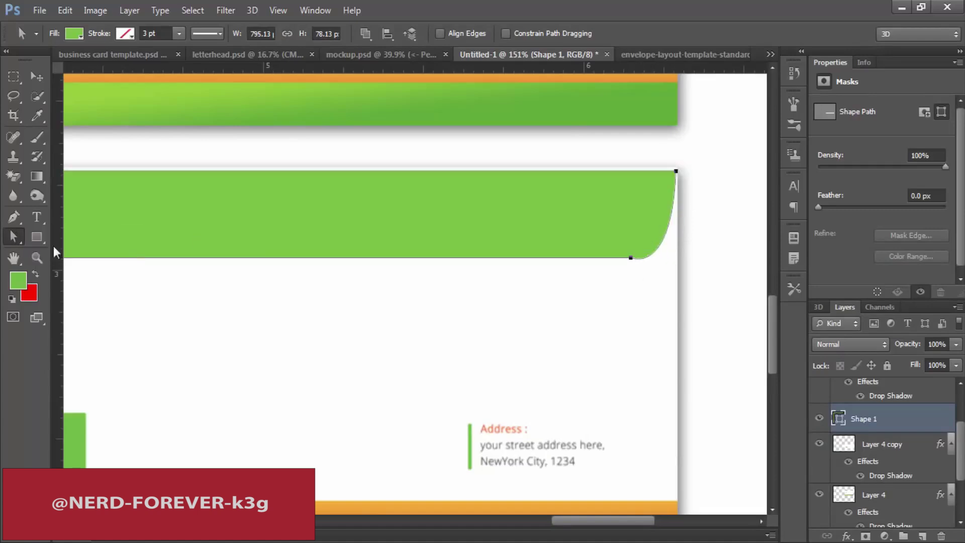
pyautogui.moveTo(619, 257); pyautogui.dragTo(619, 257)
pyautogui.moveTo(675, 275); pyautogui.dragTo(683, 256)
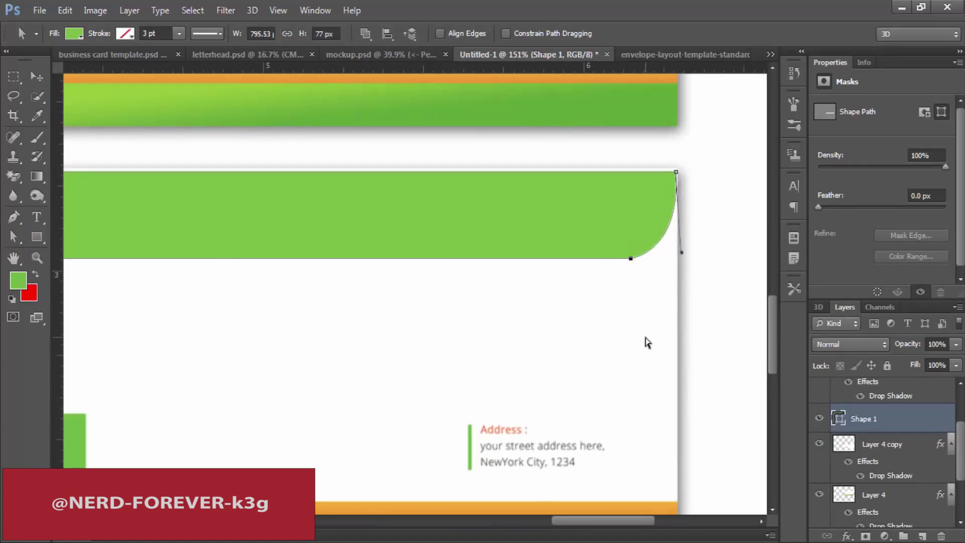
# Nudge the flap shape up slightly to align it with the lower envelope's upper edge.
pyautogui.press('v')
pyautogui.hotkey('ctrl', '-')
pyautogui.hotkey('ctrl', '-')
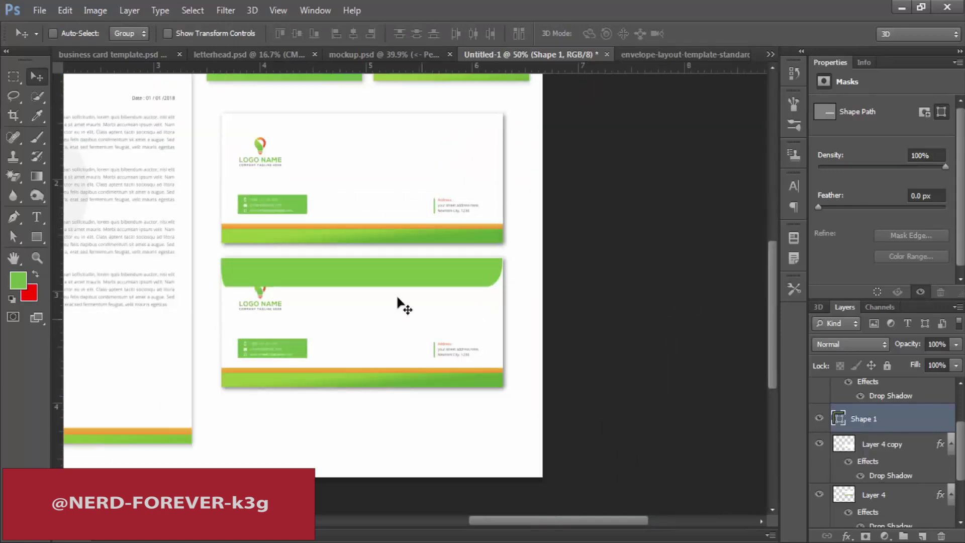
pyautogui.press('Up')
pyautogui.press('Up')
pyautogui.press('Up')
pyautogui.press('Up')
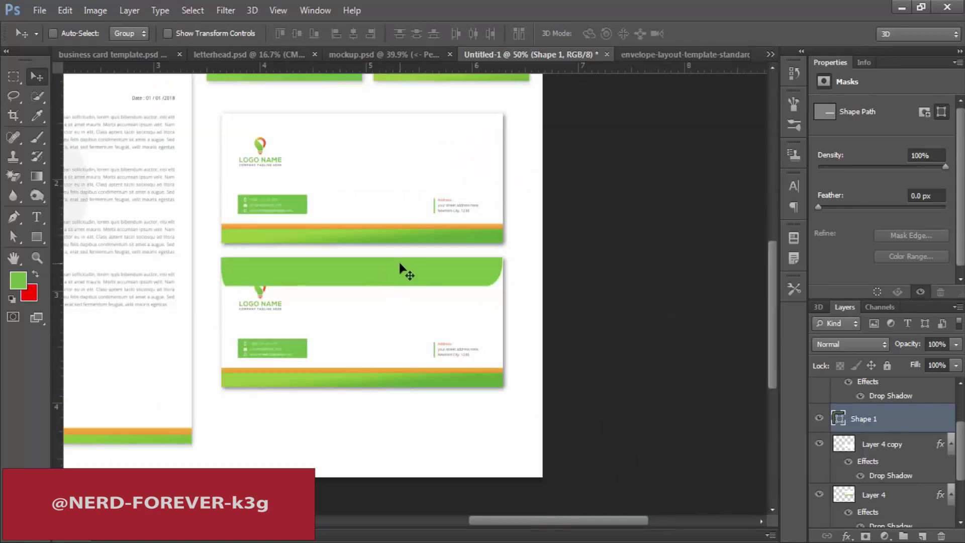
pyautogui.hotkey('ctrl', '-')
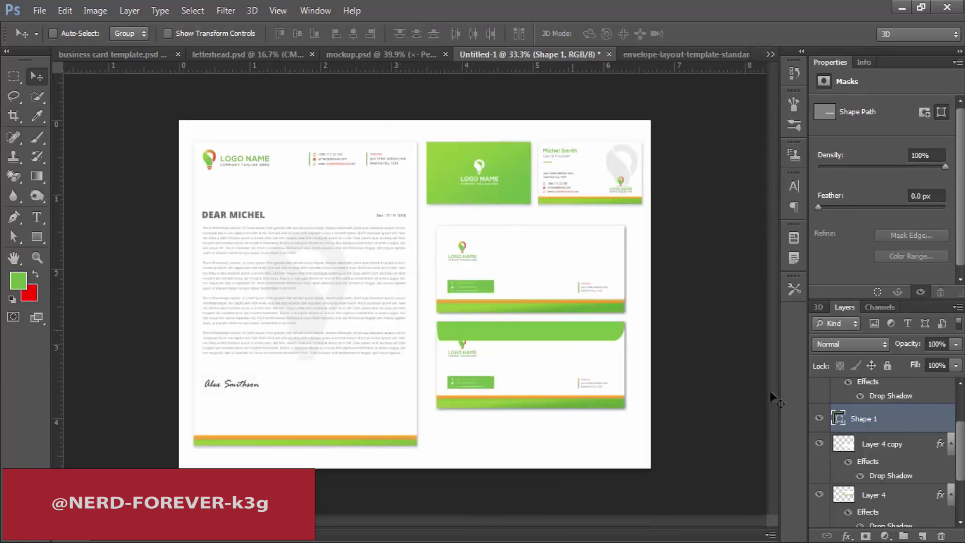
pyautogui.click(894, 451)
pyautogui.rightClick(894, 451)
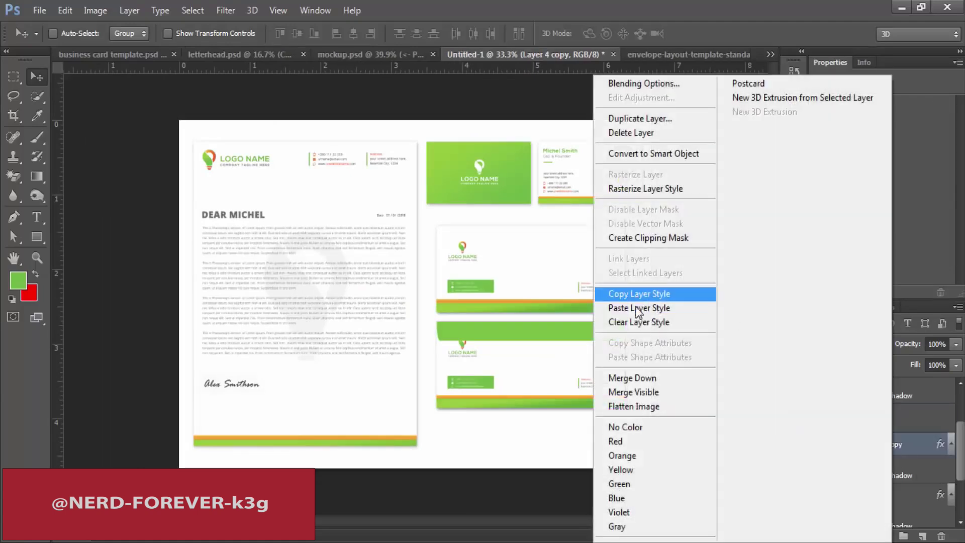
pyautogui.click(931, 449)
pyautogui.scroll(3, 905, 439)
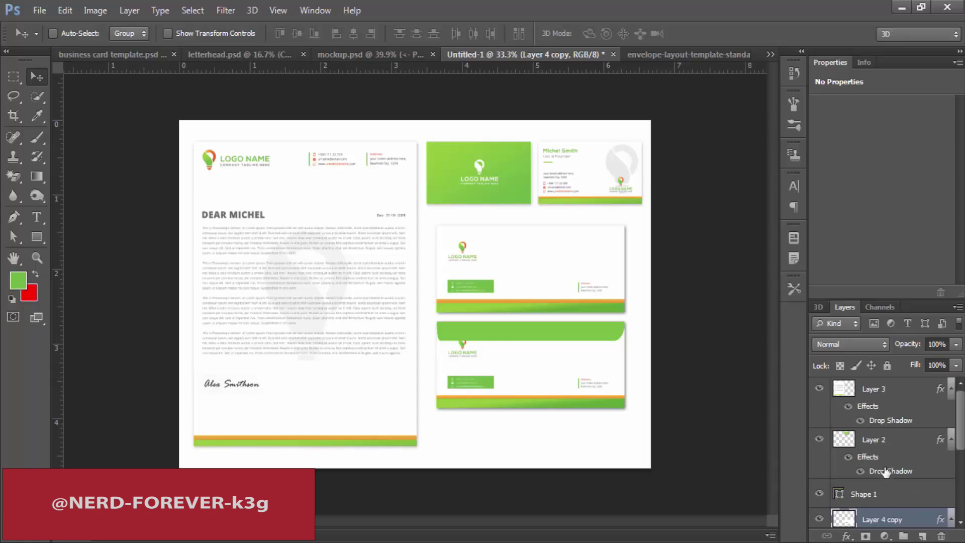
pyautogui.click(869, 390)
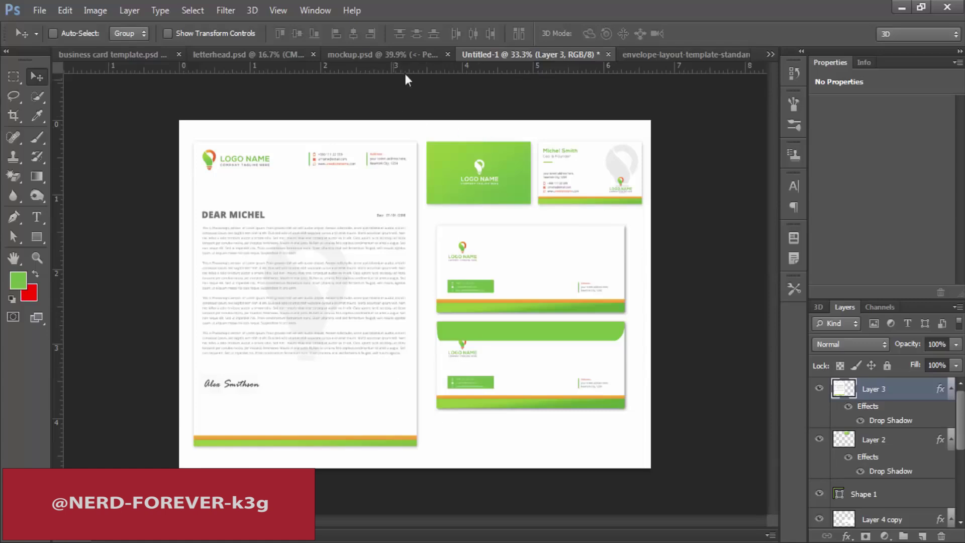
# View the whole stationery mockup in mockup.psd and switch to business card template.psd.
pyautogui.click(381, 53)
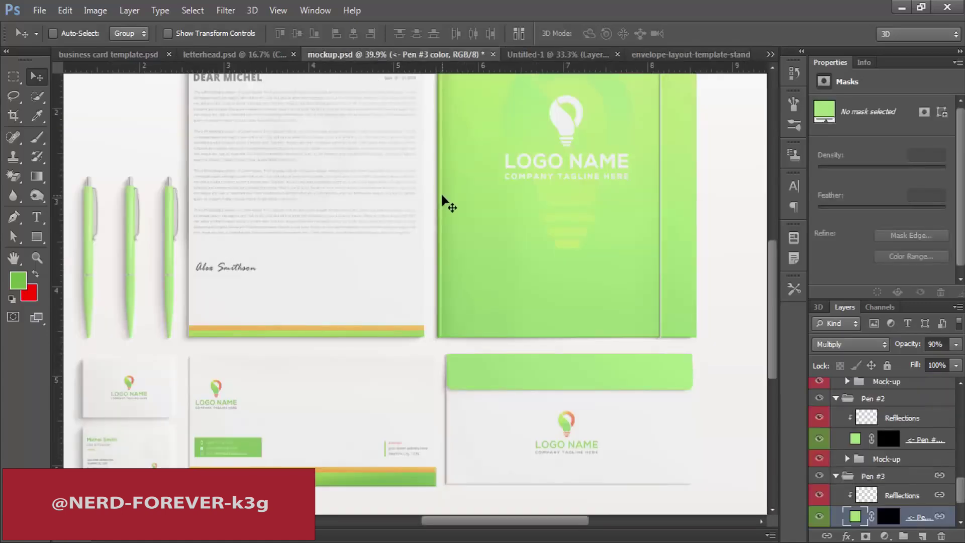
pyautogui.scroll(-2, 449, 204)
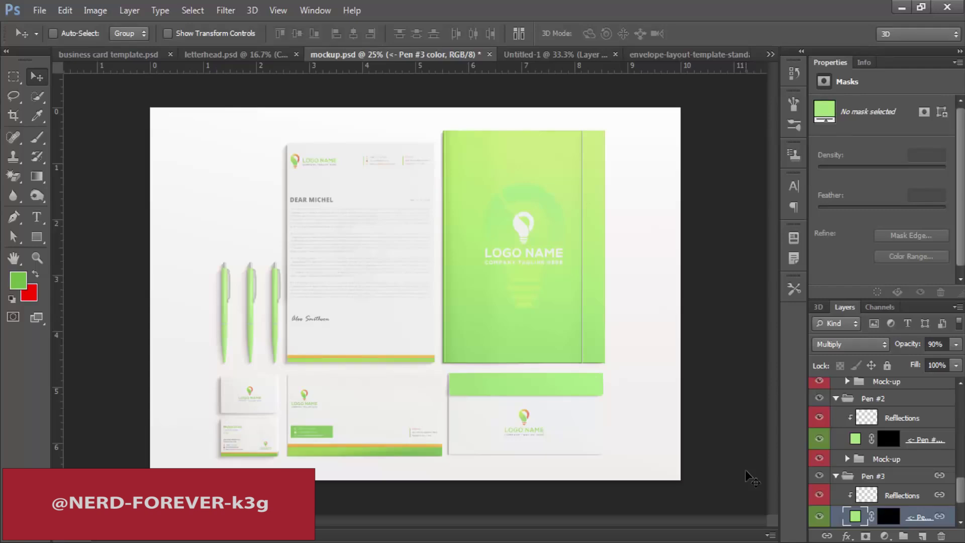
pyautogui.click(133, 55)
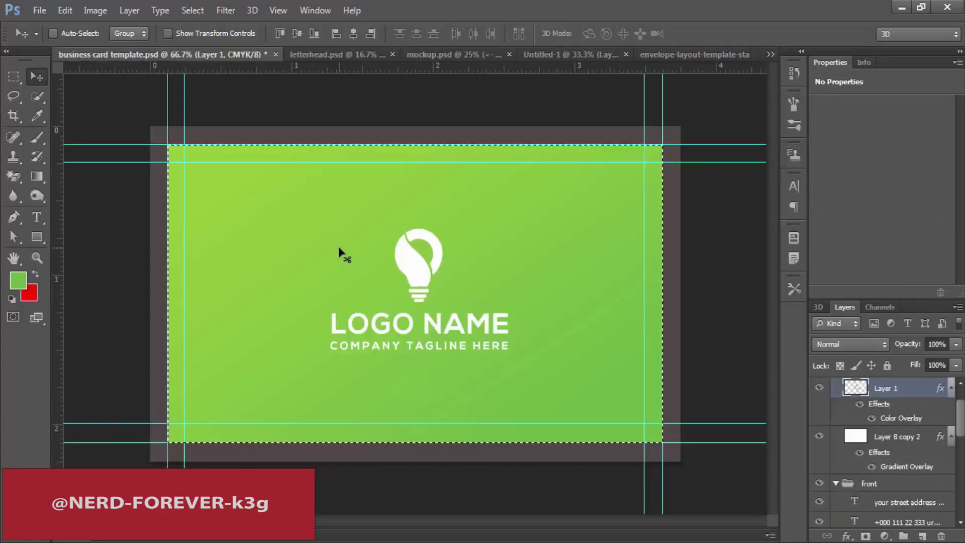
pyautogui.hotkey('ctrl', 'shift', 's')
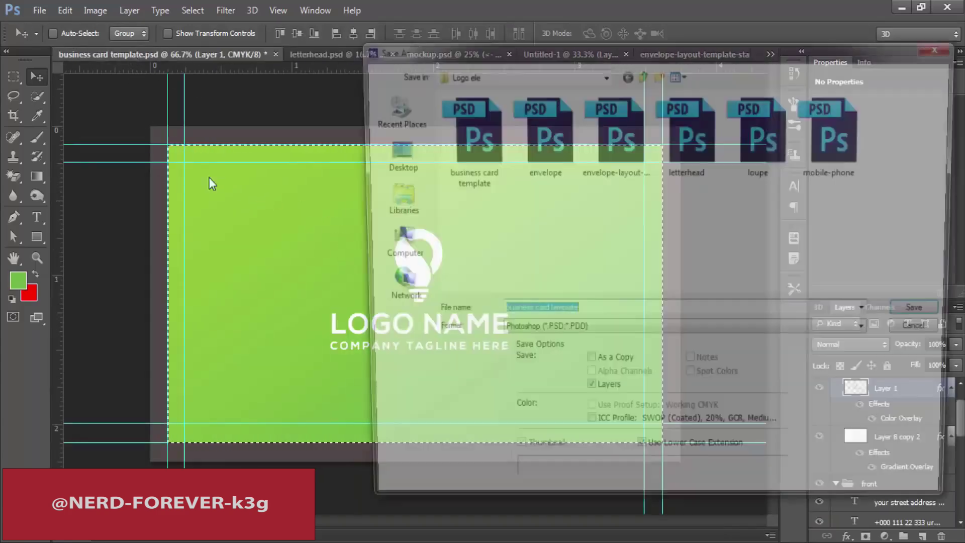
pyautogui.click(535, 333)
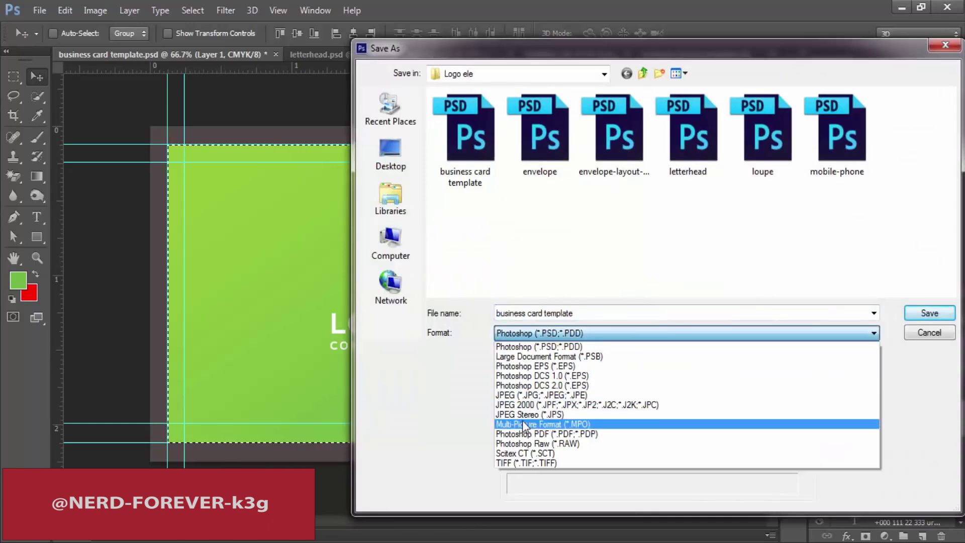
pyautogui.click(528, 437)
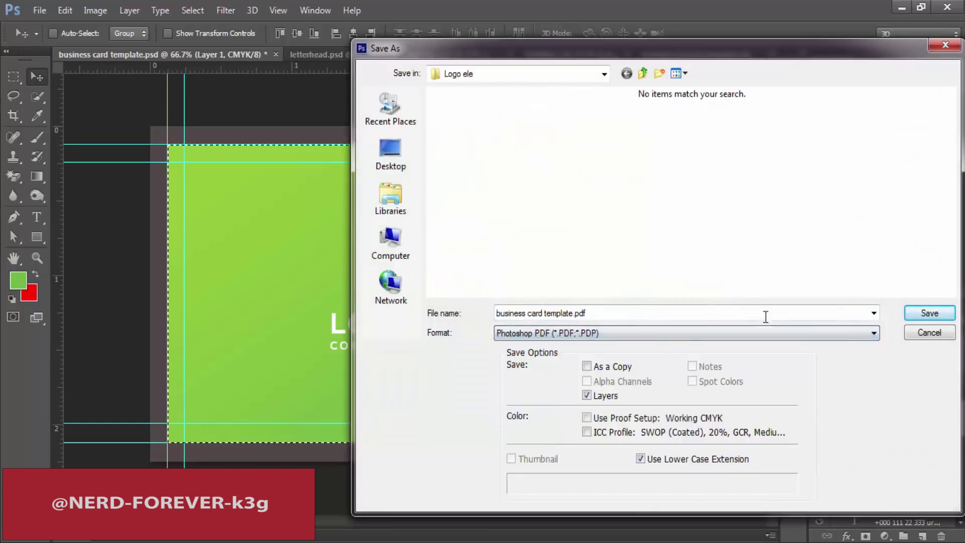
pyautogui.click(912, 333)
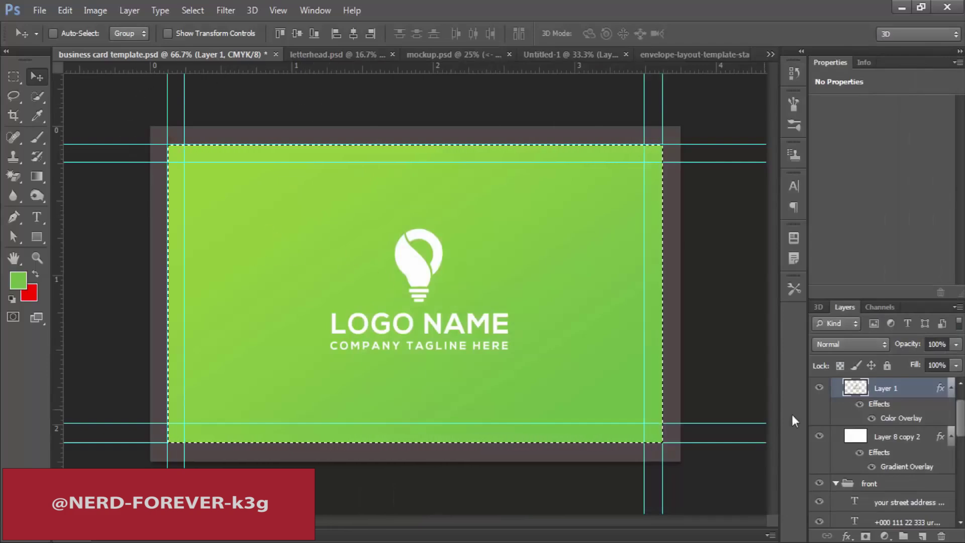
# Collapse the back group and briefly hide it to check the business card front beneath.
pyautogui.scroll(1, 854, 402)
pyautogui.click(835, 387)
pyautogui.click(819, 404)
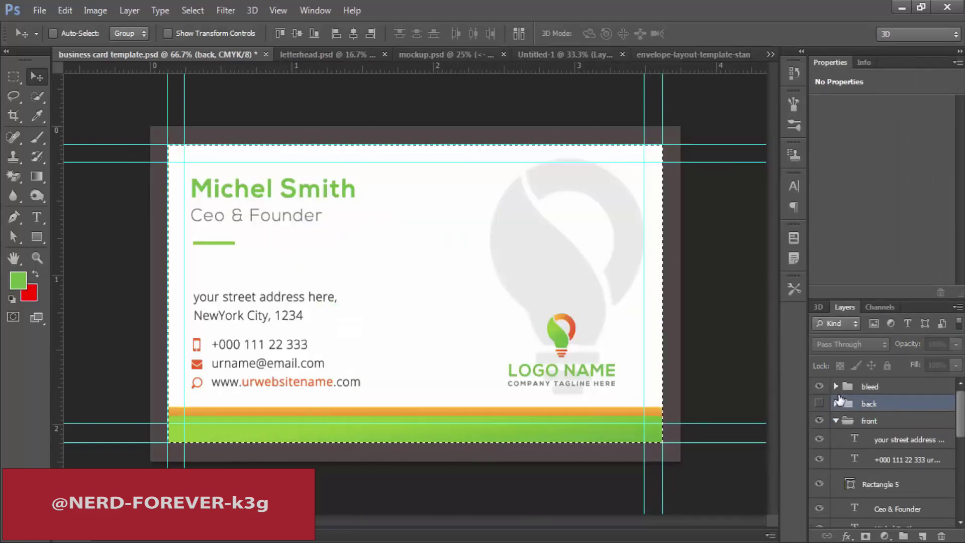
pyautogui.click(820, 405)
# Start saving the business card under a new location, creating and opening a folder named "Print Ready file" inside Logo ele.
pyautogui.hotkey('ctrl', 'shift', 's')
pyautogui.rightClick(544, 207)
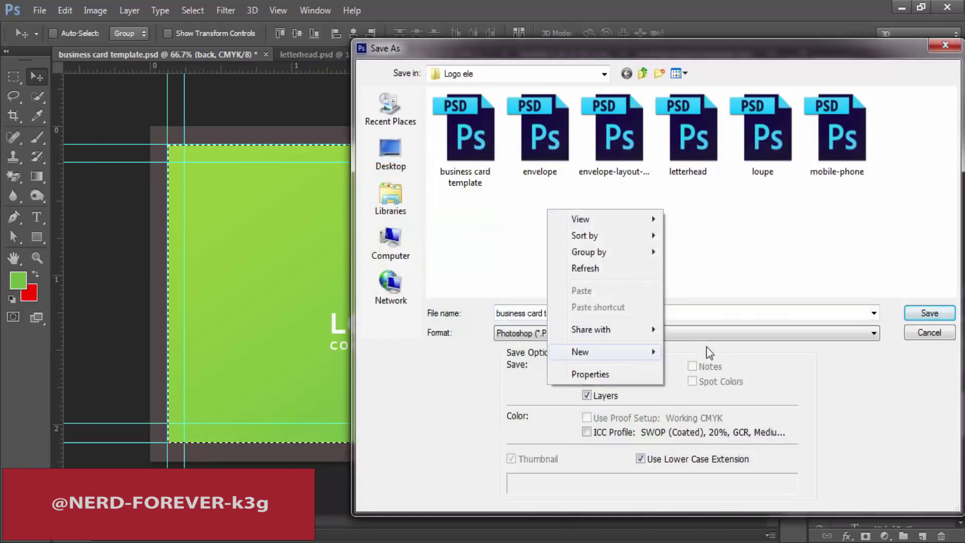
pyautogui.moveTo(583, 350)
pyautogui.click(698, 117)
pyautogui.write('P')
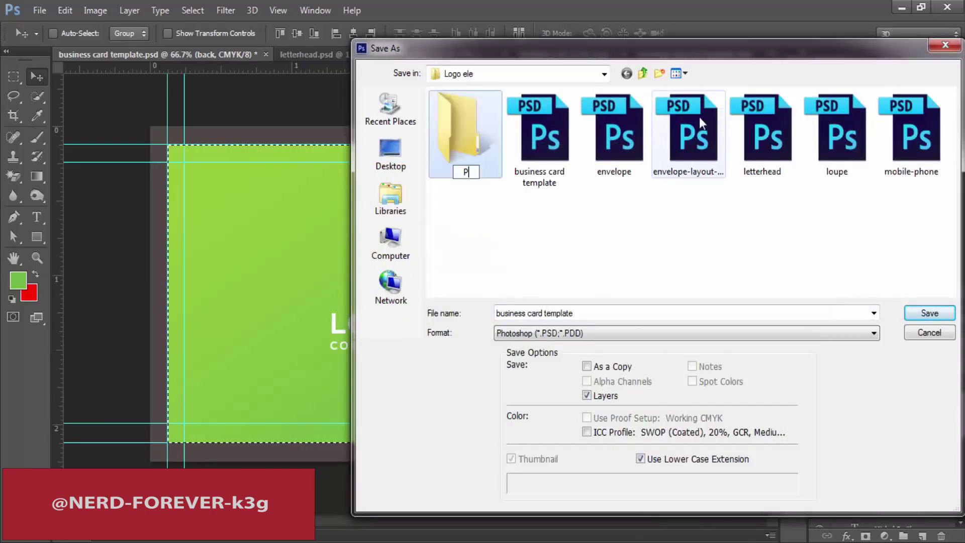
pyautogui.write('rint Ready file')
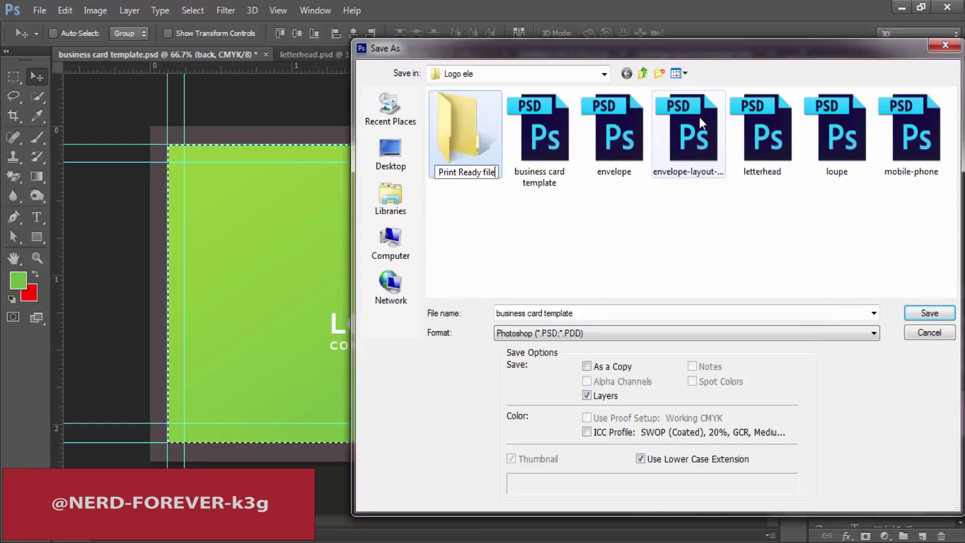
pyautogui.press('Return')
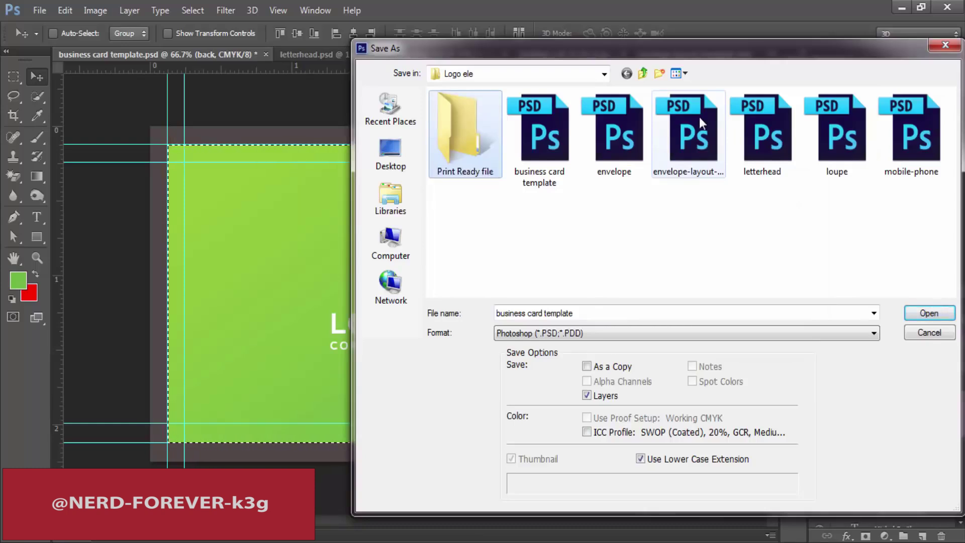
pyautogui.press('Return')
# Save the card back as a Photoshop PDF named "business card back" in the Print Ready file folder, preserving Photoshop editing capabilities.
pyautogui.click(578, 313)
pyautogui.click(588, 313)
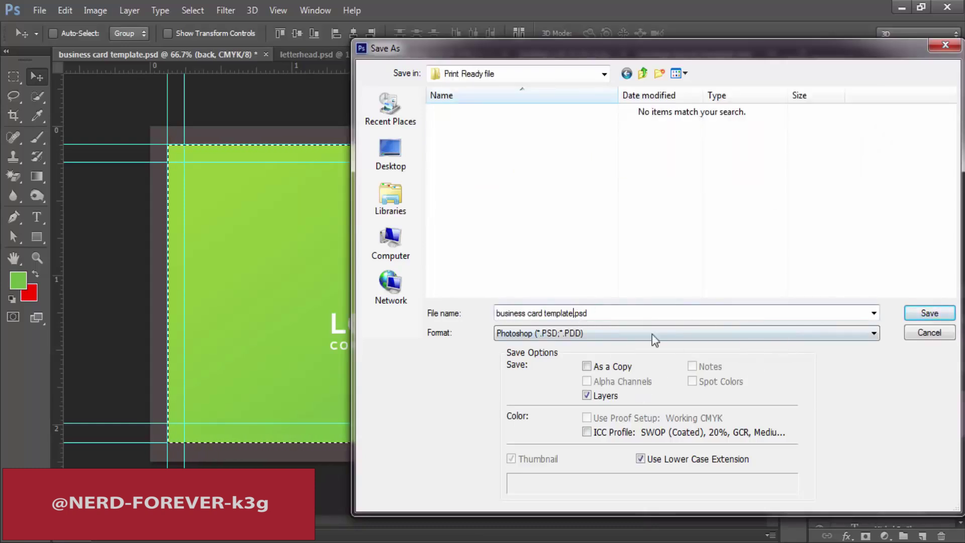
pyautogui.click(593, 332)
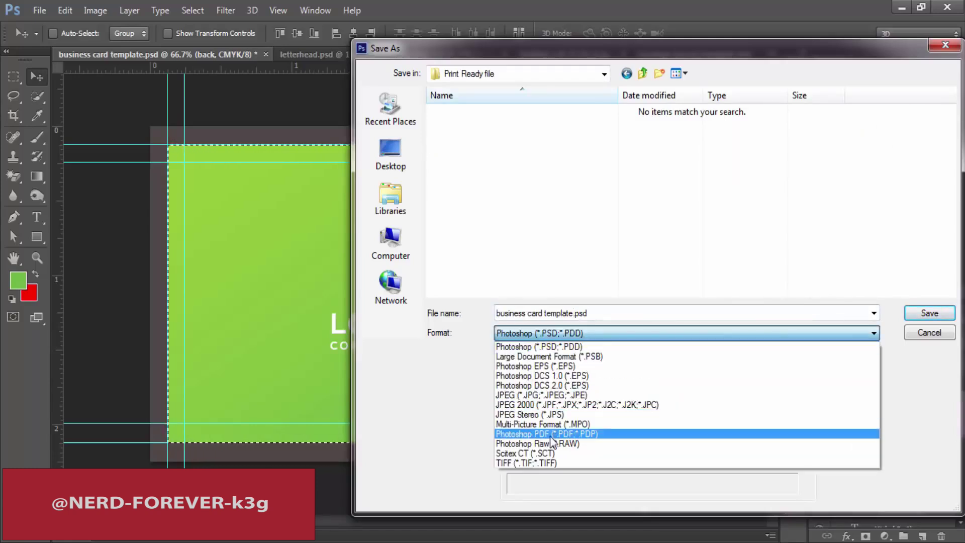
pyautogui.click(554, 435)
pyautogui.click(575, 313)
pyautogui.click(575, 313)
pyautogui.hotkey('shift', 'Home')
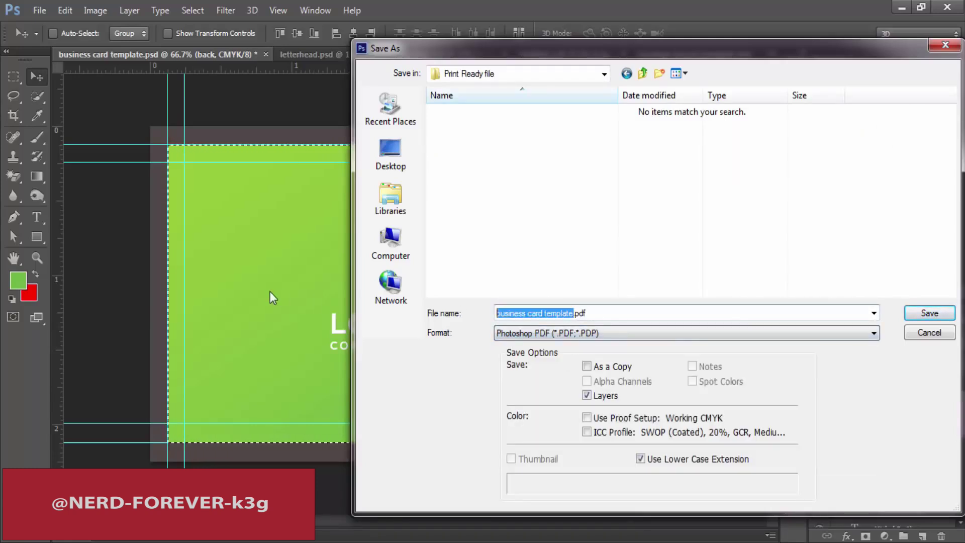
pyautogui.write('business card')
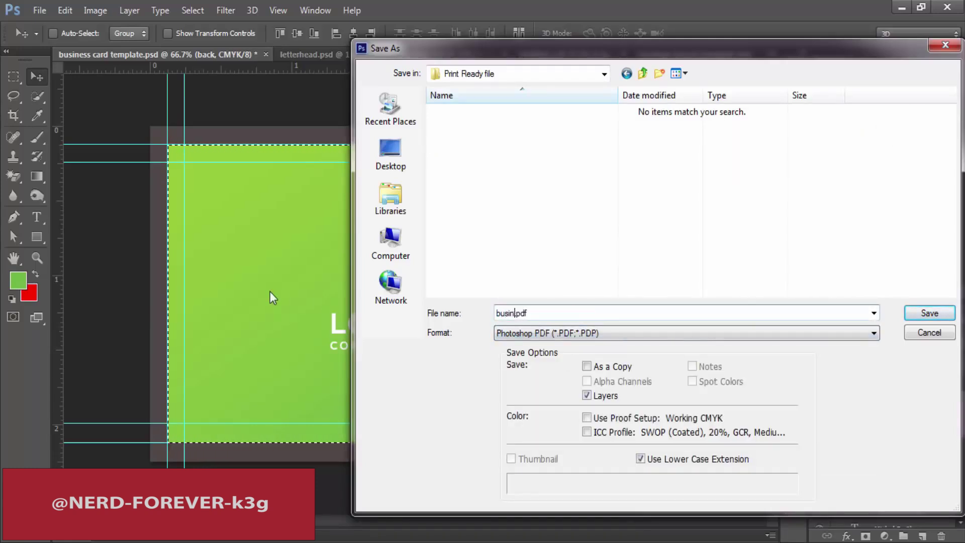
pyautogui.write(' back')
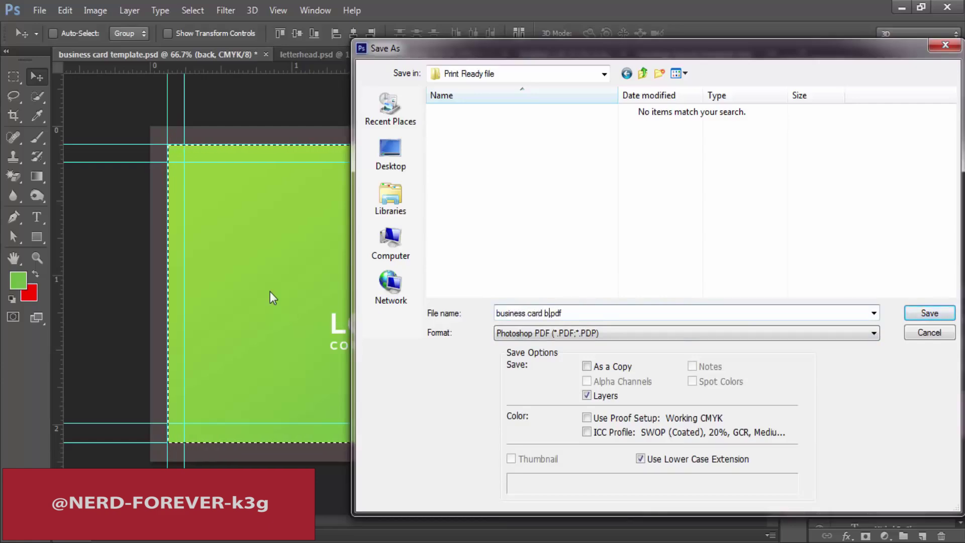
pyautogui.press('Return')
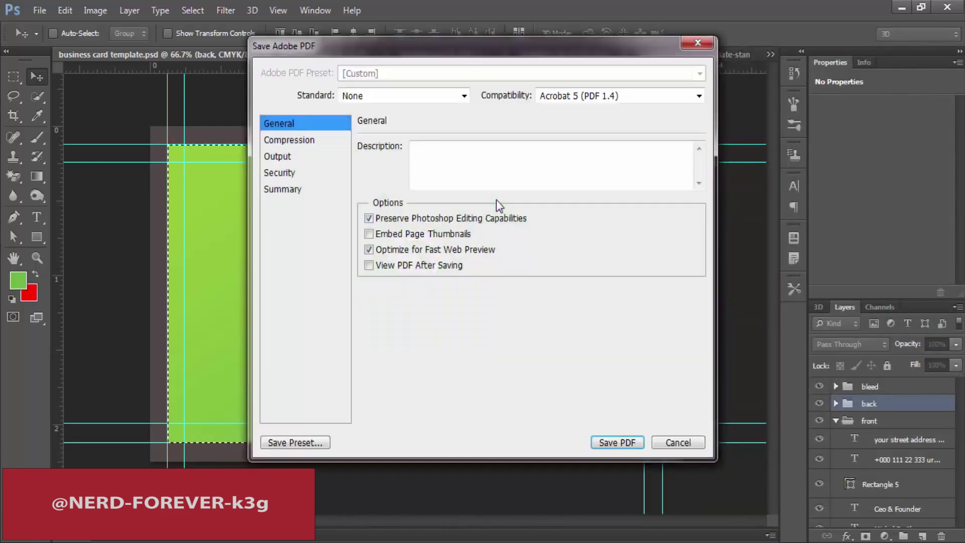
pyautogui.click(618, 447)
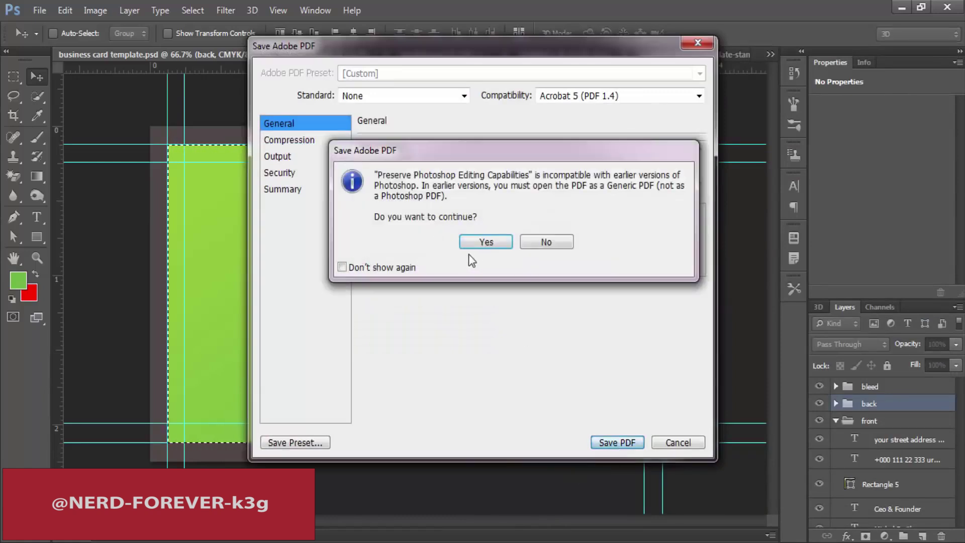
pyautogui.click(460, 243)
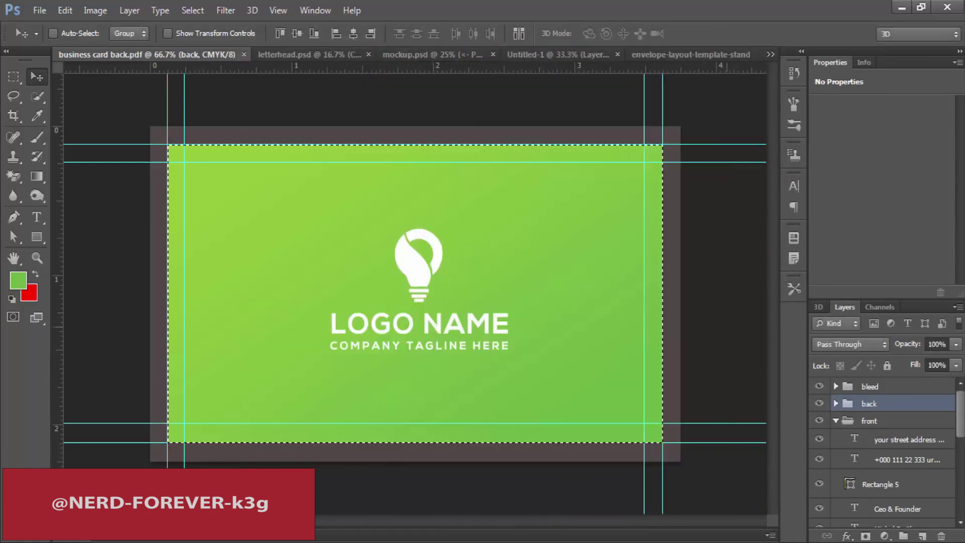
pyautogui.click(819, 403)
pyautogui.click(818, 421)
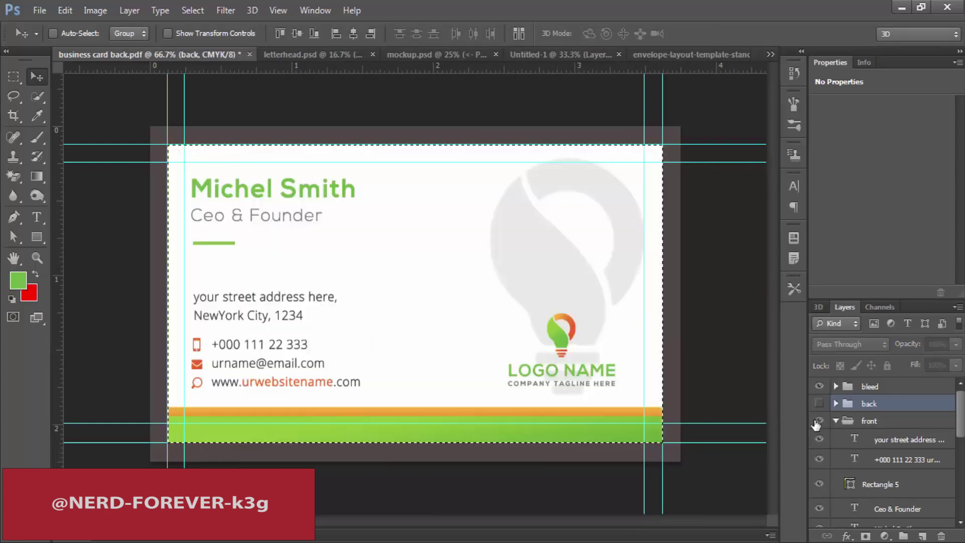
pyautogui.hotkey('ctrl', 'shift', 's')
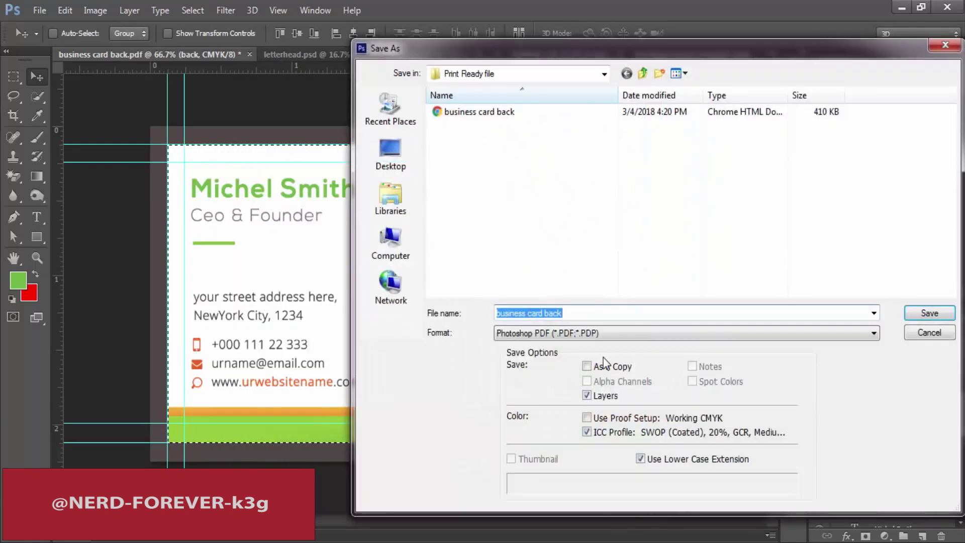
pyautogui.click(920, 330)
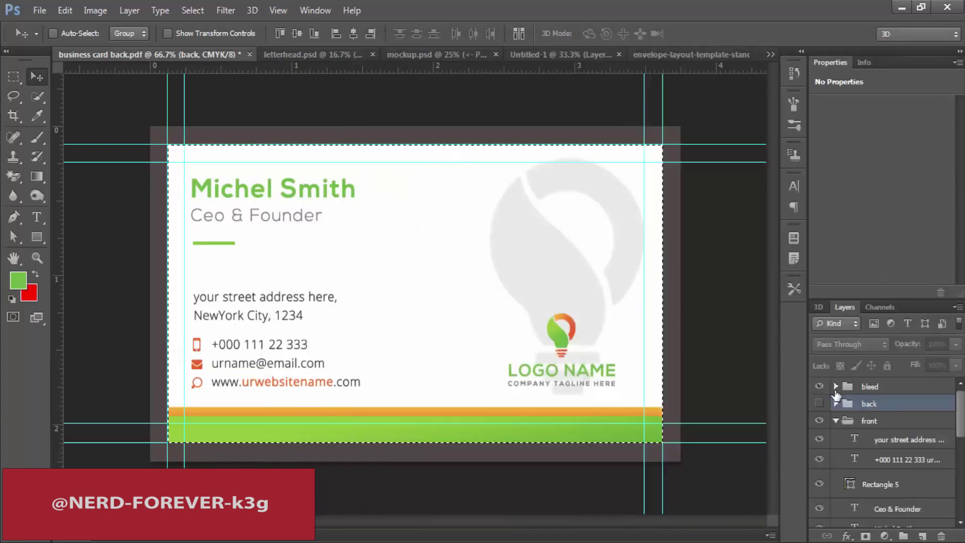
# Hide the bleed group and leave the front and back groups visible.
pyautogui.click(818, 420)
pyautogui.click(818, 386)
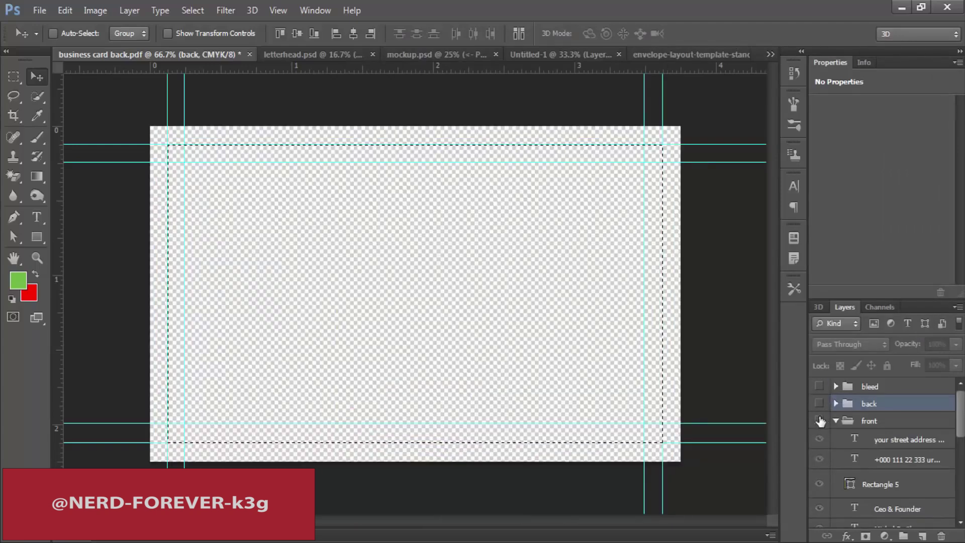
pyautogui.click(819, 420)
pyautogui.click(819, 403)
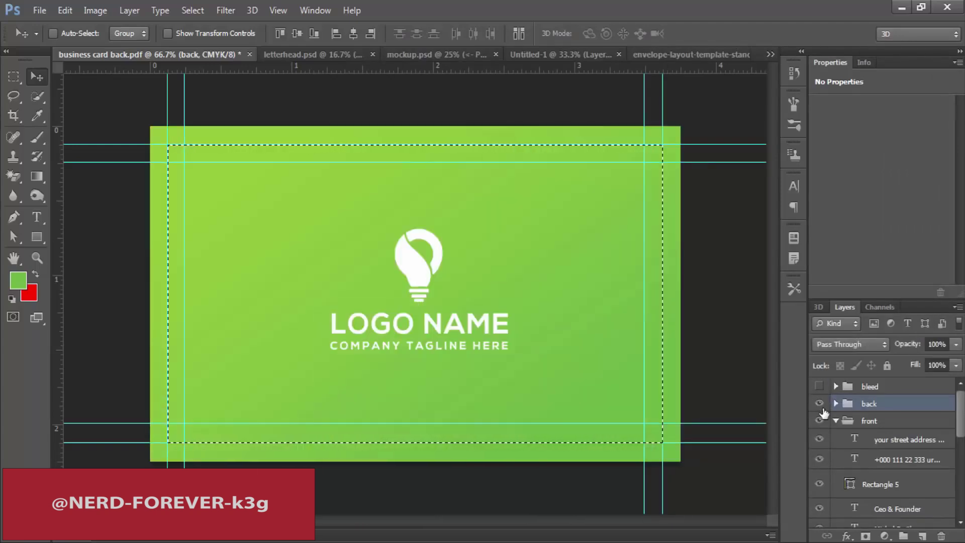
# Save the card back again as a Photoshop PDF, replacing the existing "business card back" file in the Print Ready file folder.
pyautogui.hotkey('ctrl', 'shift', 's')
pyautogui.click(561, 332)
pyautogui.click(563, 338)
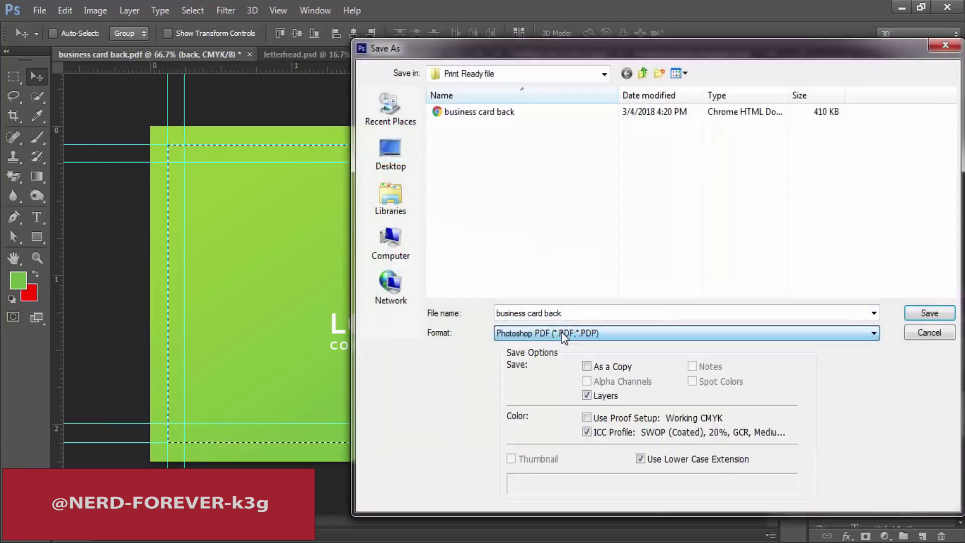
pyautogui.click(528, 112)
pyautogui.click(929, 313)
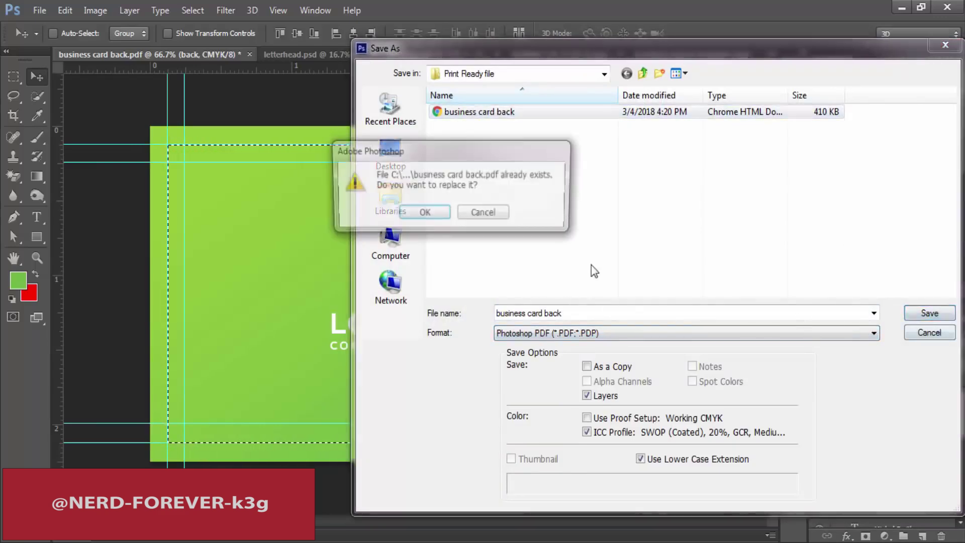
pyautogui.click(443, 211)
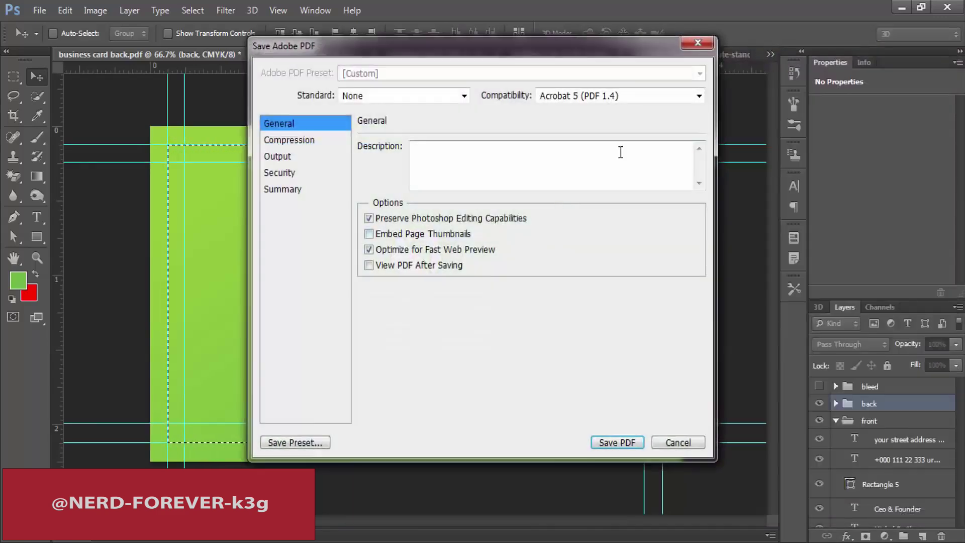
pyautogui.click(606, 445)
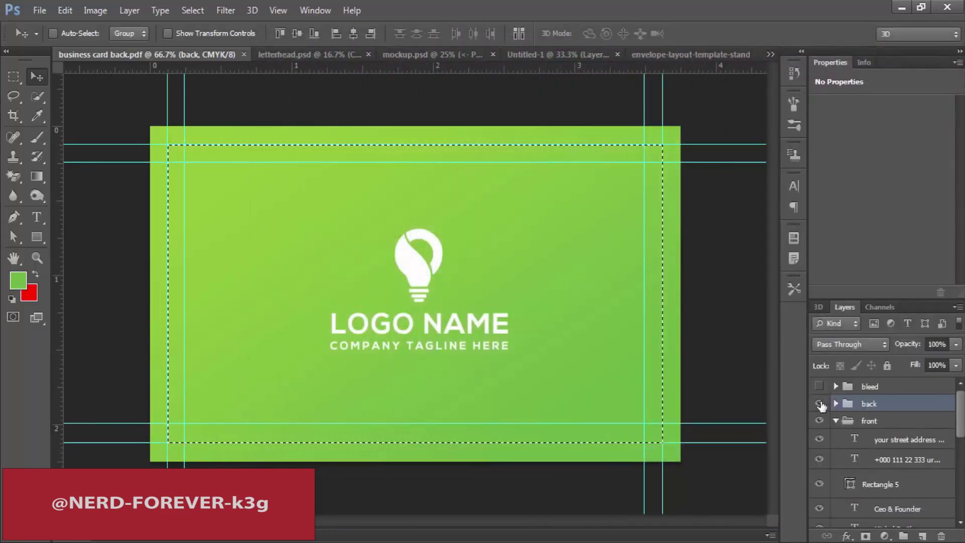
# Hide the back group while keeping the front group visible, and clear the selection.
pyautogui.click(819, 403)
pyautogui.click(819, 420)
pyautogui.click(819, 420)
pyautogui.hotkey('ctrl', 'd')
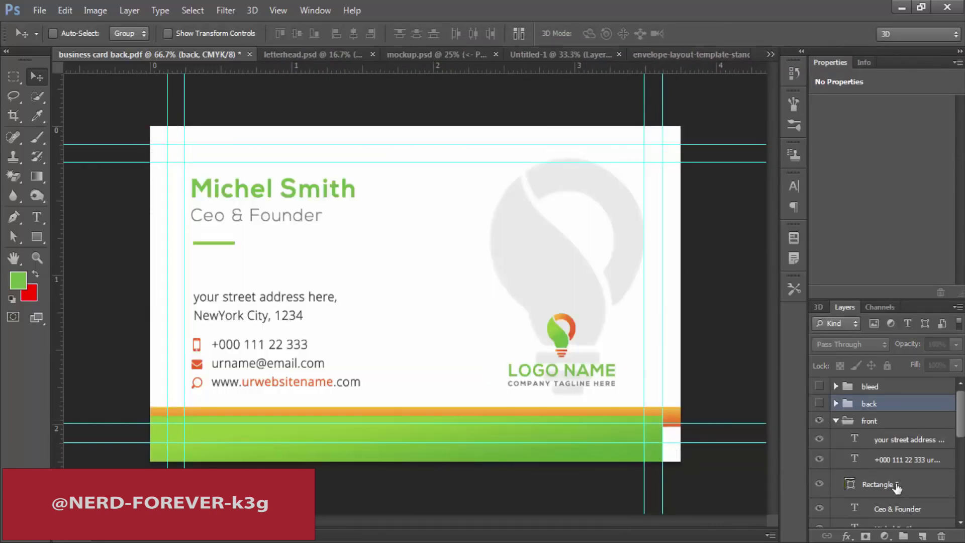
# Widen the green bar (Rectangle 3) at the bottom of the card front to the card's right edge, about 1158 px wide.
pyautogui.click(878, 484)
pyautogui.scroll(-3, 885, 490)
pyautogui.press('a')
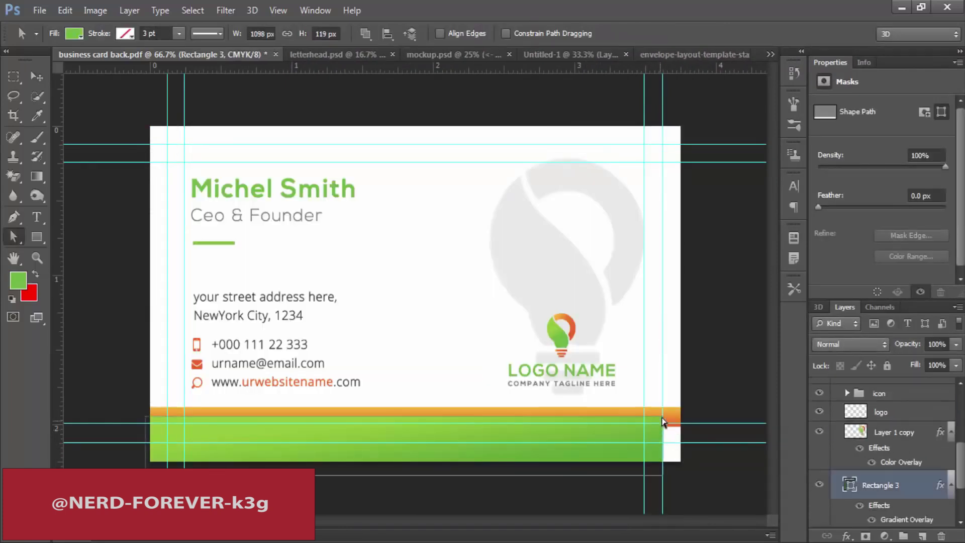
pyautogui.moveTo(662, 398); pyautogui.dragTo(683, 452)
# Save the card front as a Photoshop PDF named "business card Front" in the Print Ready file folder, keeping the default PDF settings.
pyautogui.hotkey('ctrl', 'shift', 's')
pyautogui.click(603, 332)
pyautogui.click(603, 431)
pyautogui.click(567, 313)
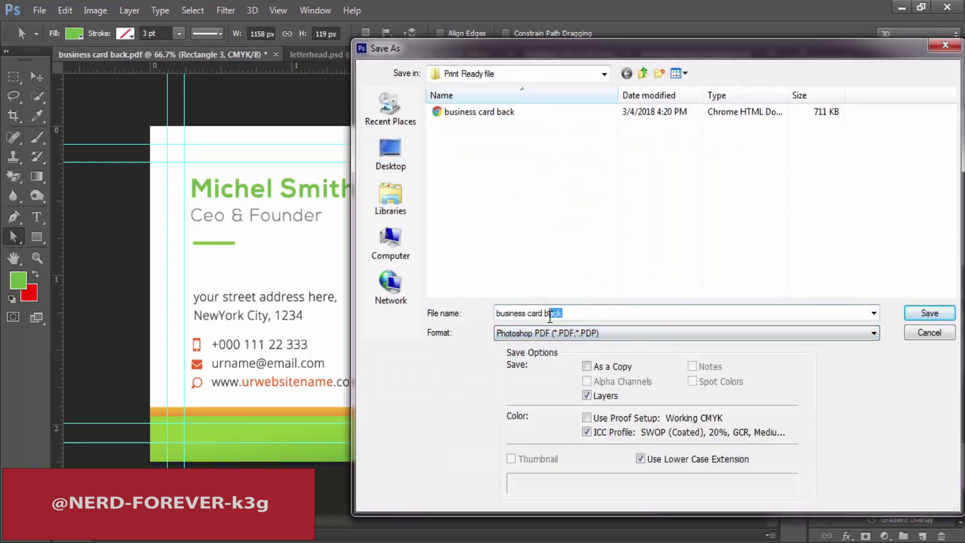
pyautogui.write('Front')
pyautogui.press('Return')
pyautogui.press('Return')
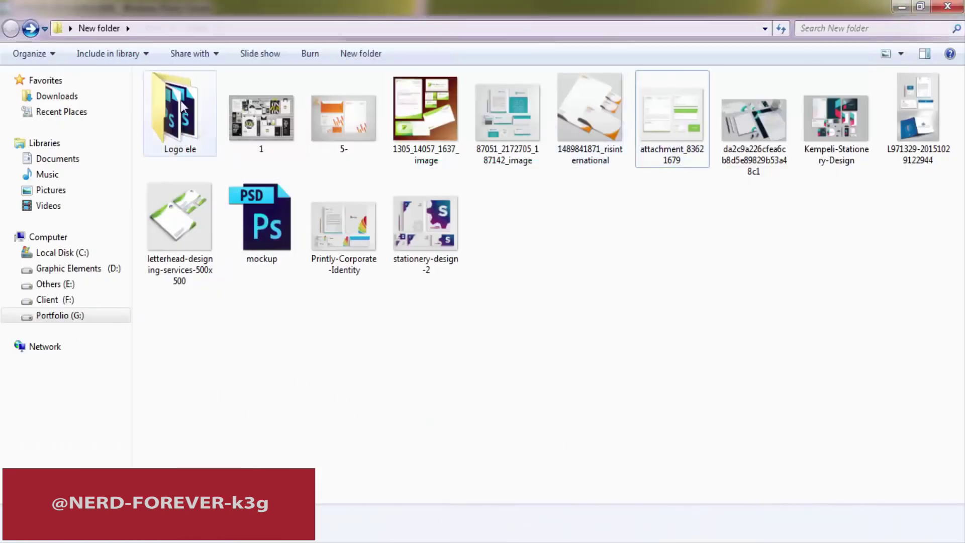
# In Windows Explorer, create a folder named "Business card" inside Logo ele's Print Ready file folder and move both card PDFs into it.
pyautogui.doubleClick(182, 107)
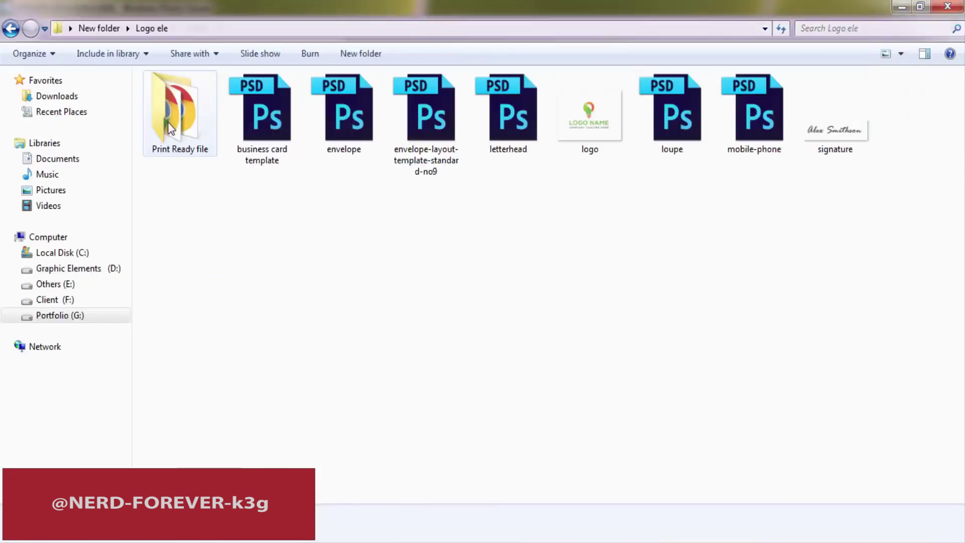
pyautogui.doubleClick(167, 123)
pyautogui.rightClick(257, 260)
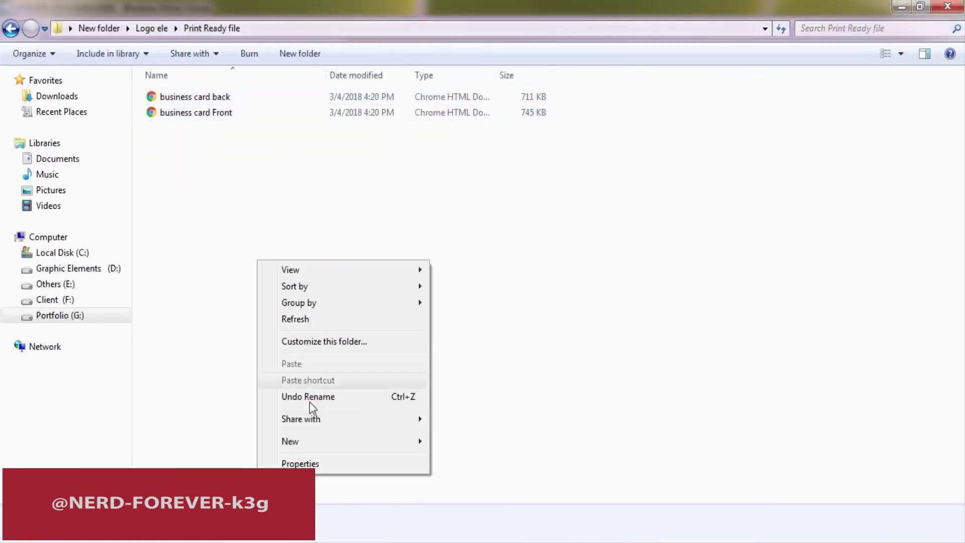
pyautogui.moveTo(323, 442)
pyautogui.click(465, 205)
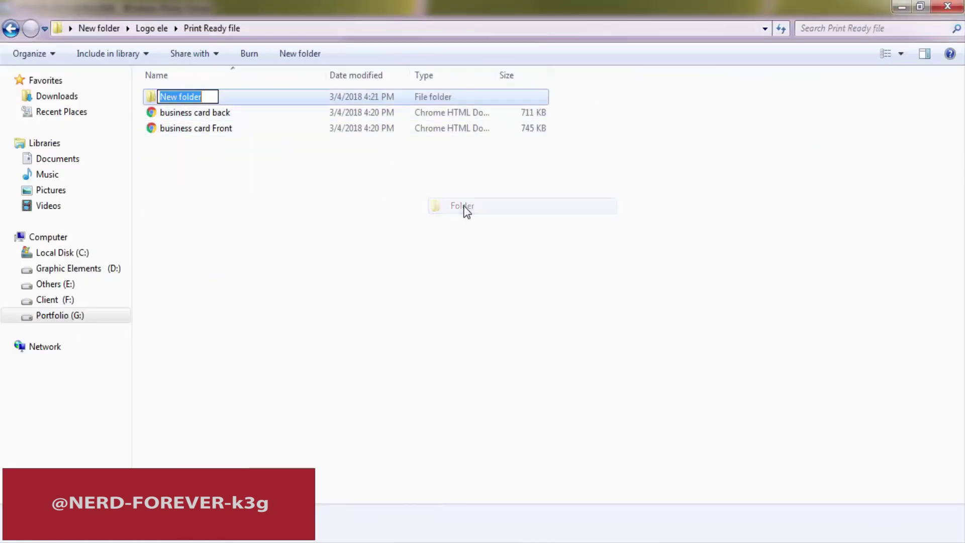
pyautogui.write('BVusiness card')
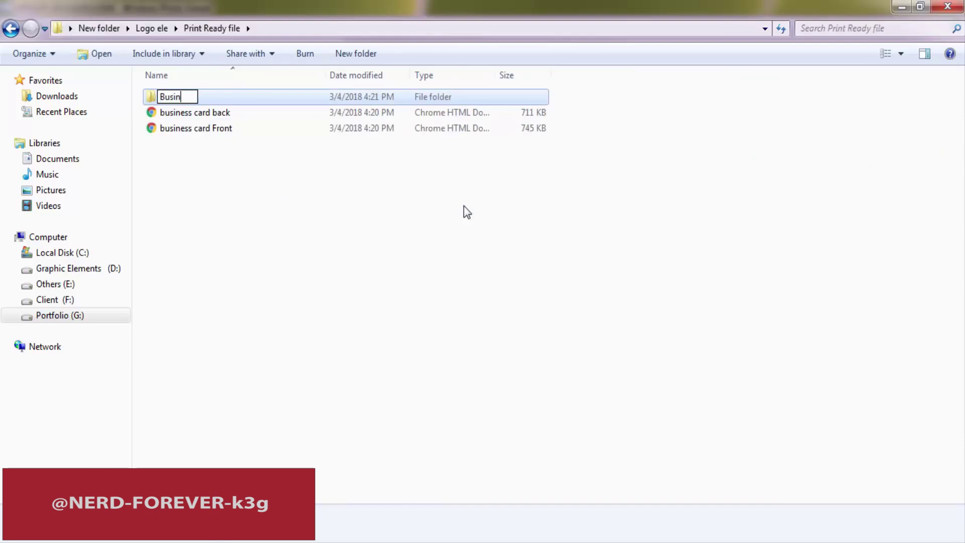
pyautogui.press('Return')
pyautogui.moveTo(352, 234); pyautogui.dragTo(216, 101)
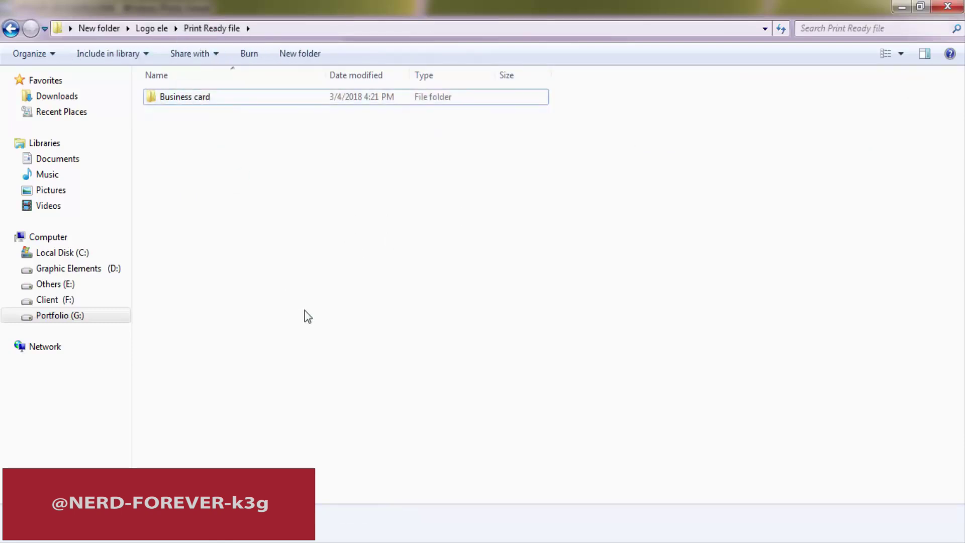
# Switch back to Photoshop and save the letterhead document as a Photoshop PDF in the Print Ready file folder.
pyautogui.hotkey('alt', 'Tab')
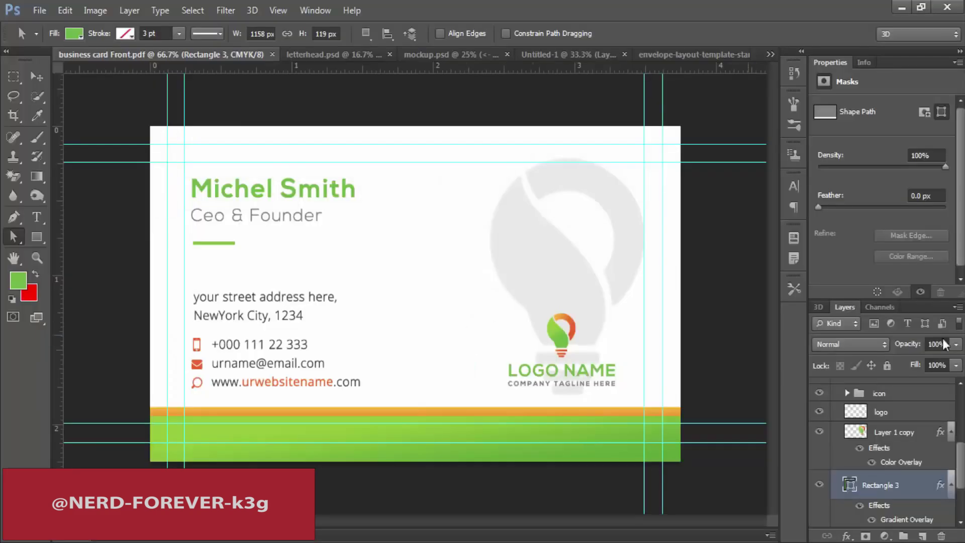
pyautogui.click(321, 54)
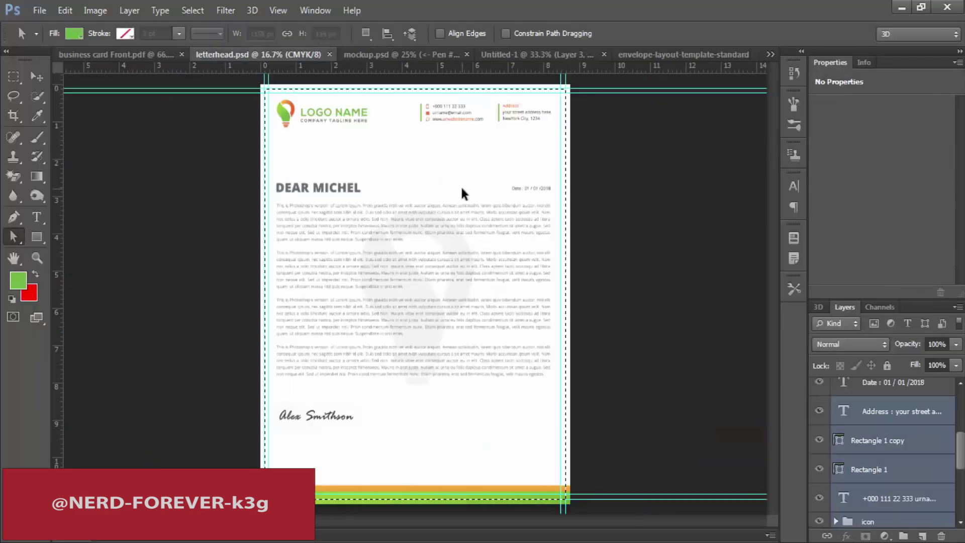
pyautogui.hotkey('ctrl', 'shift', 's')
pyautogui.click(545, 332)
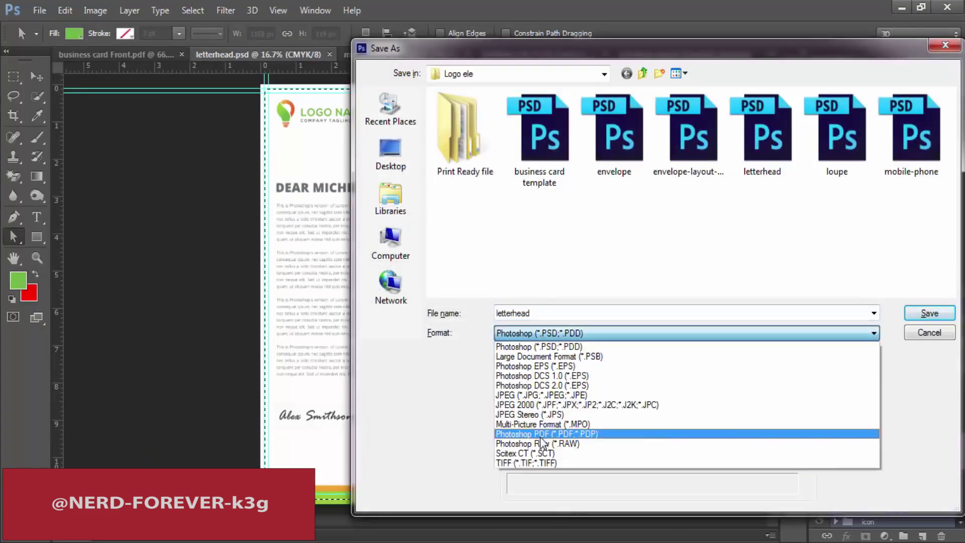
pyautogui.click(541, 435)
pyautogui.doubleClick(465, 131)
pyautogui.click(946, 310)
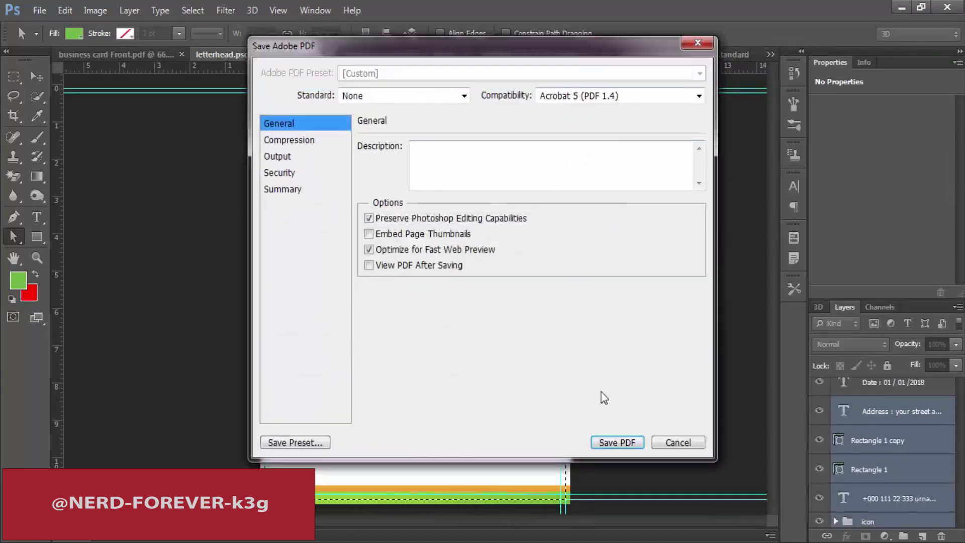
pyautogui.click(616, 443)
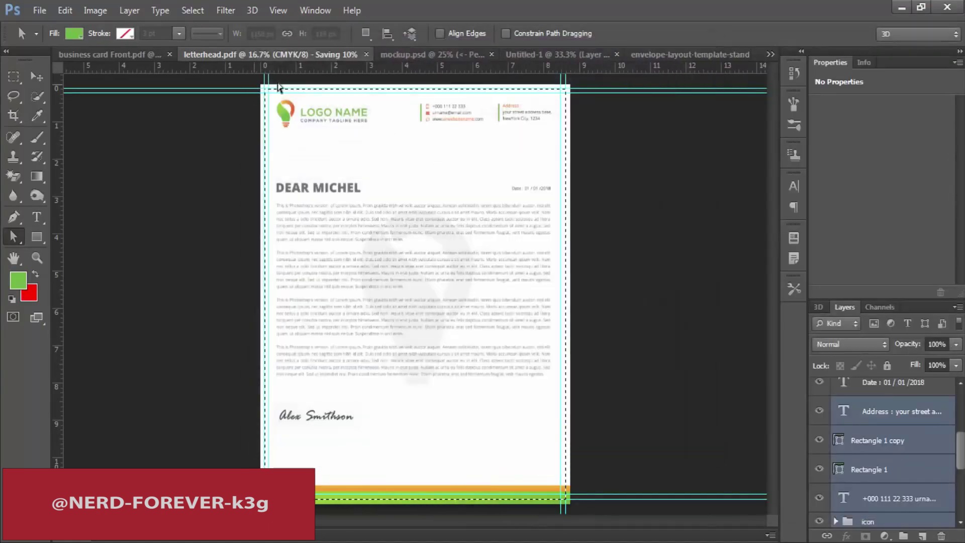
# Save the envelope-layout-template-standard-no9 document as a Photoshop PDF named "envelop" in the Print Ready file folder.
pyautogui.click(660, 56)
pyautogui.hotkey('ctrl', 'shift', 's')
pyautogui.click(570, 331)
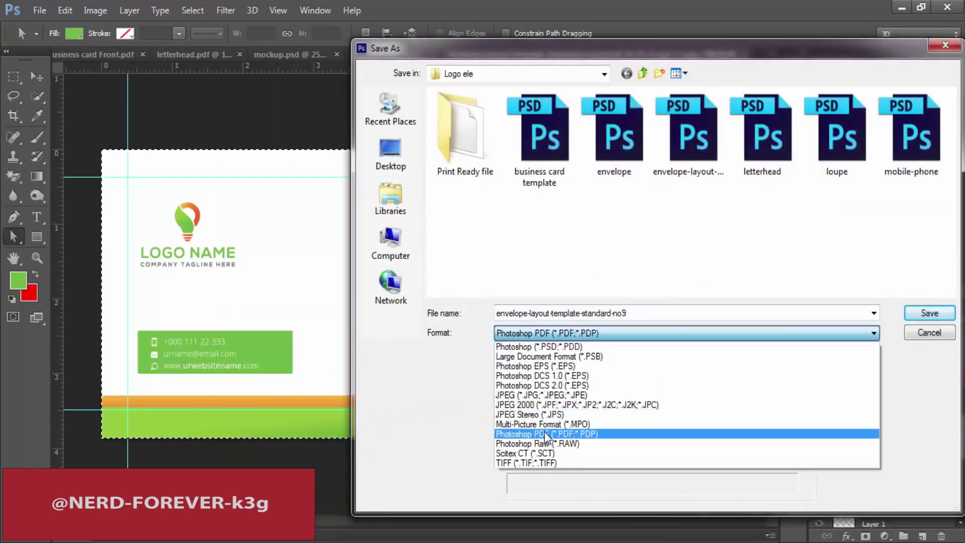
pyautogui.click(546, 434)
pyautogui.doubleClick(455, 130)
pyautogui.doubleClick(627, 313)
pyautogui.click(627, 314)
pyautogui.hotkey('shift', 'Home')
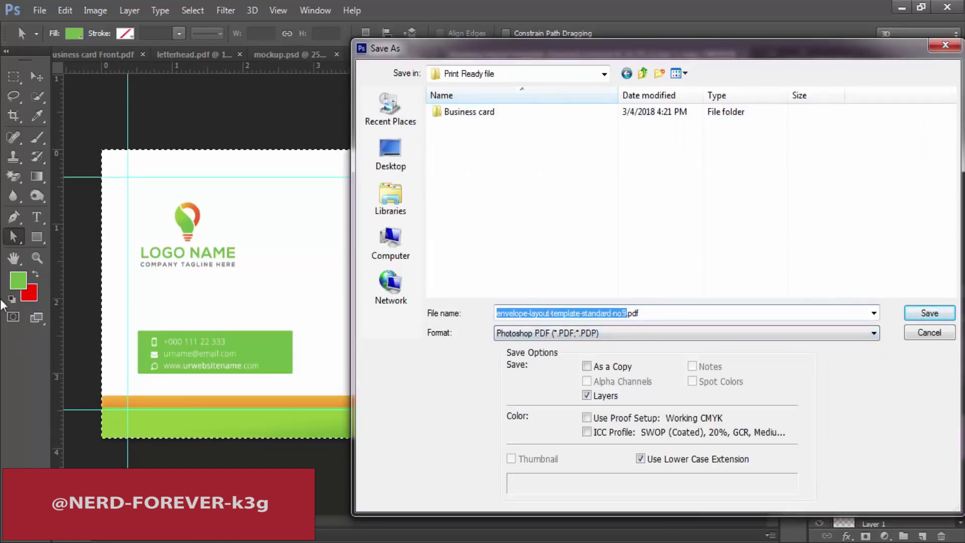
pyautogui.write('envelop')
pyautogui.press('Return')
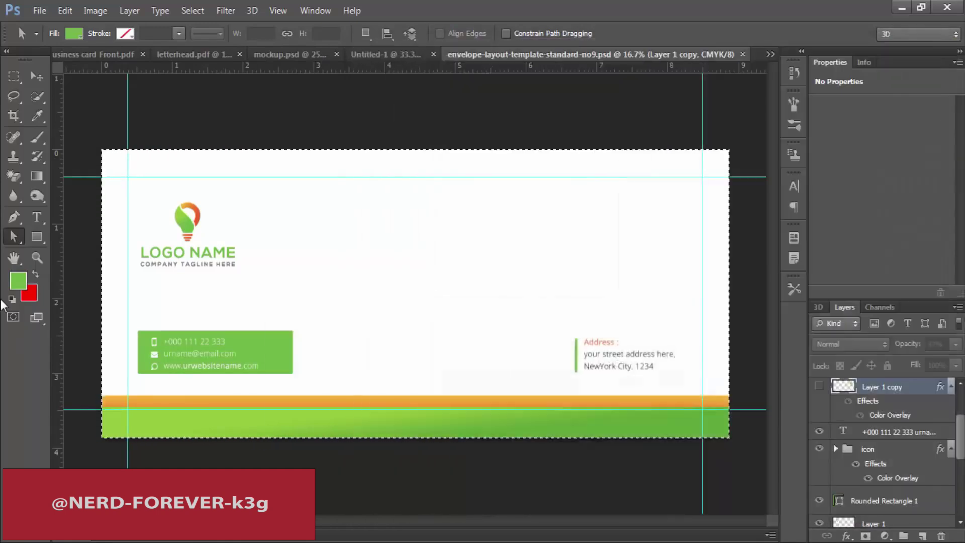
pyautogui.press('Return')
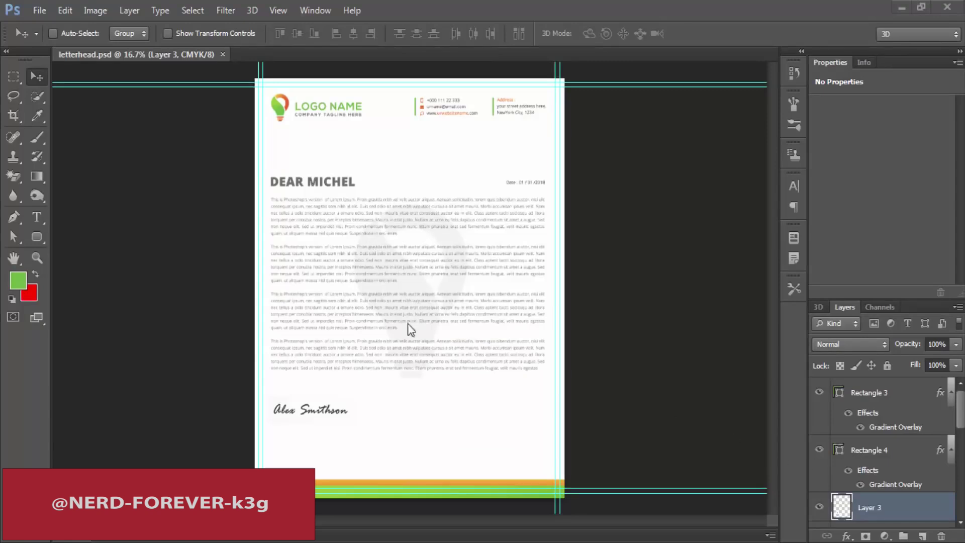
# Hide the body paragraph and the greeting text layers in letterhead.psd.
pyautogui.click(914, 450)
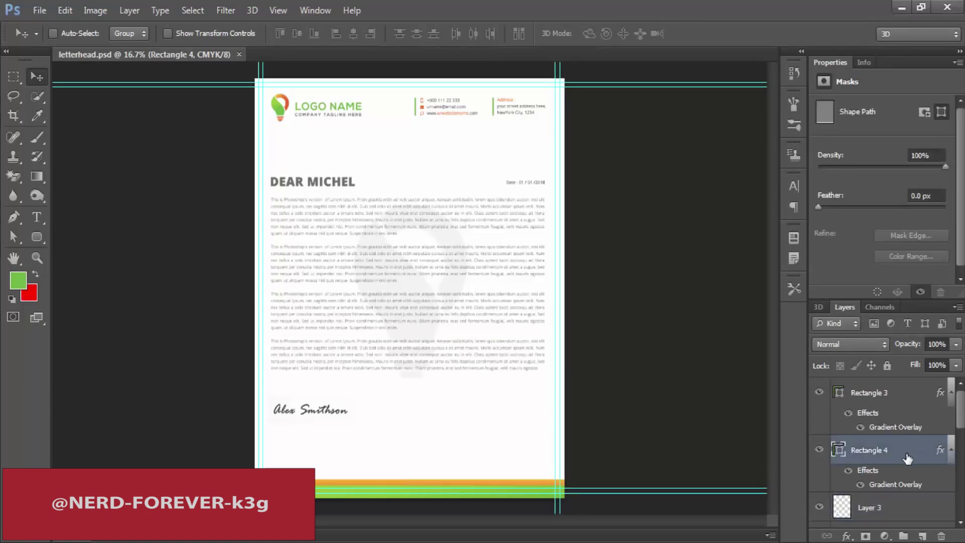
pyautogui.scroll(-5, 910, 455)
pyautogui.click(819, 410)
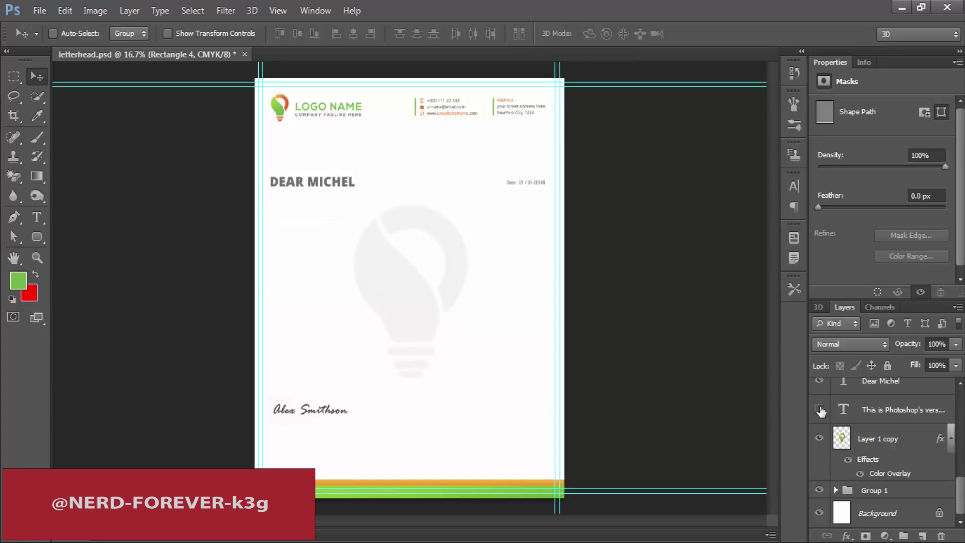
pyautogui.scroll(3, 834, 449)
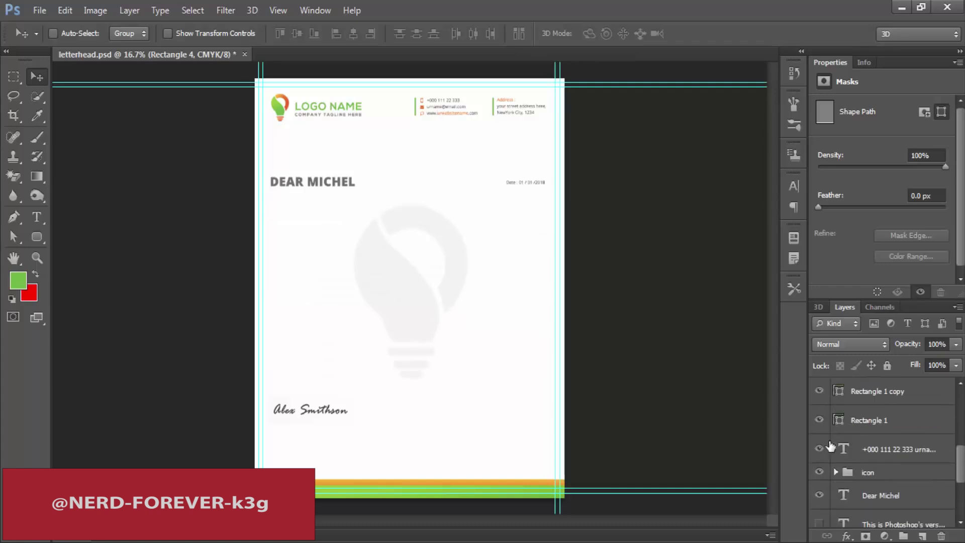
pyautogui.scroll(5, 876, 463)
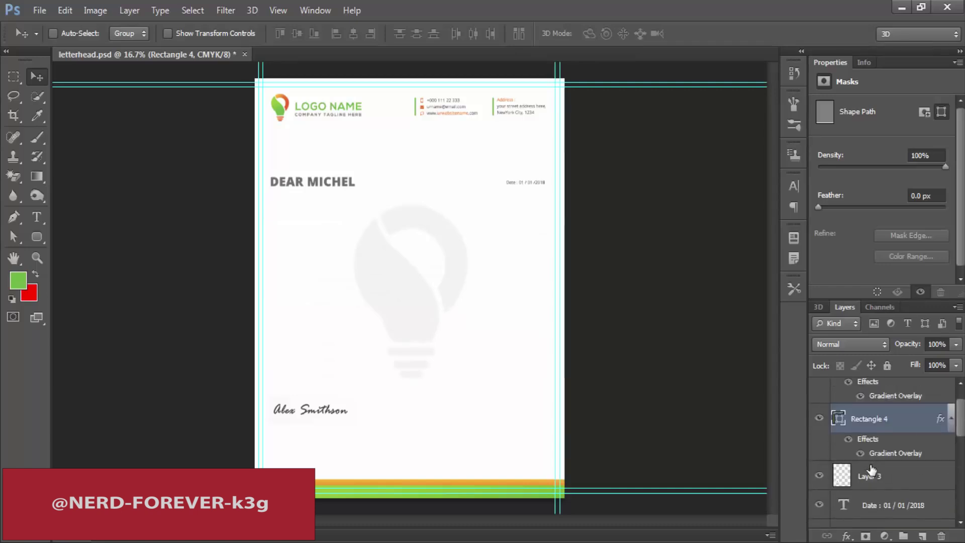
pyautogui.press('t')
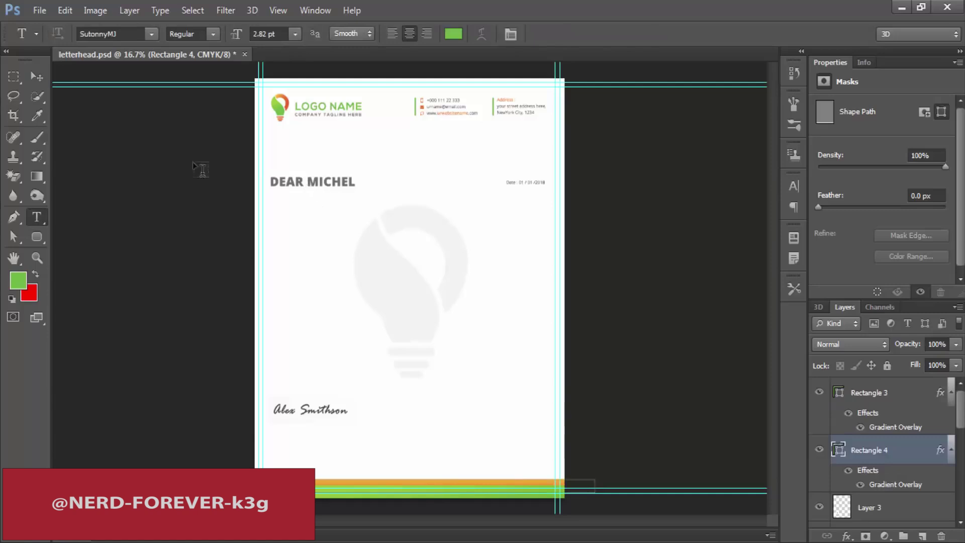
pyautogui.click(886, 422)
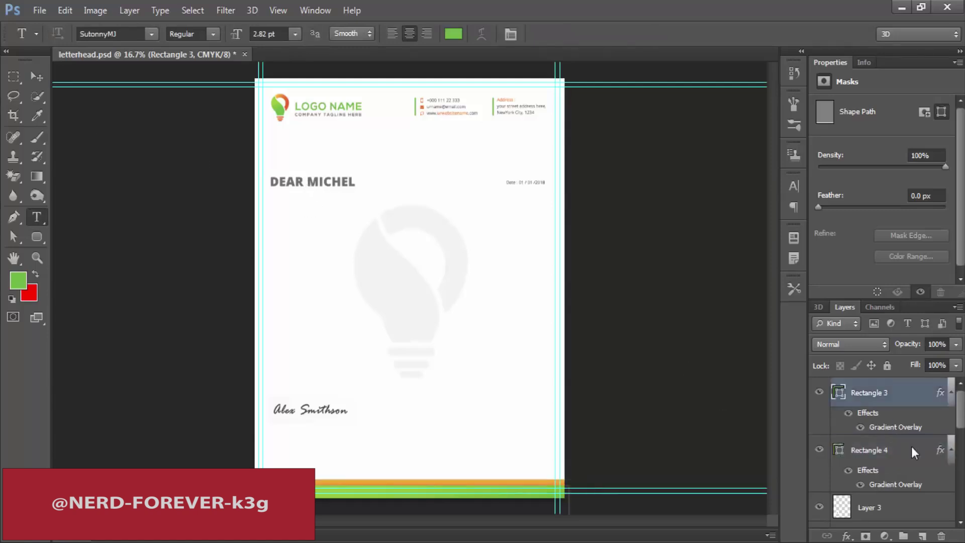
pyautogui.scroll(-5, 911, 446)
pyautogui.click(820, 468)
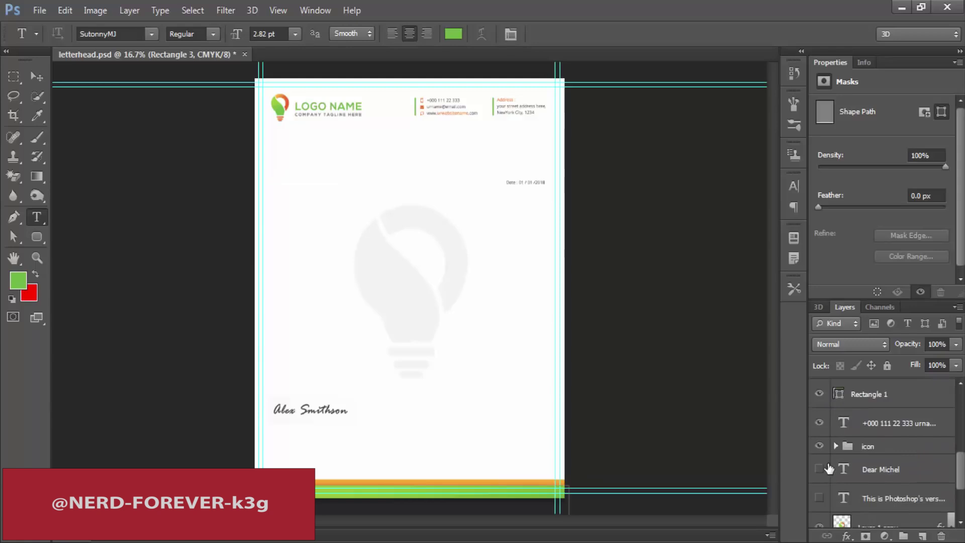
# Hide the signature layer (Layer 3) on the letterhead.
pyautogui.scroll(-3, 834, 452)
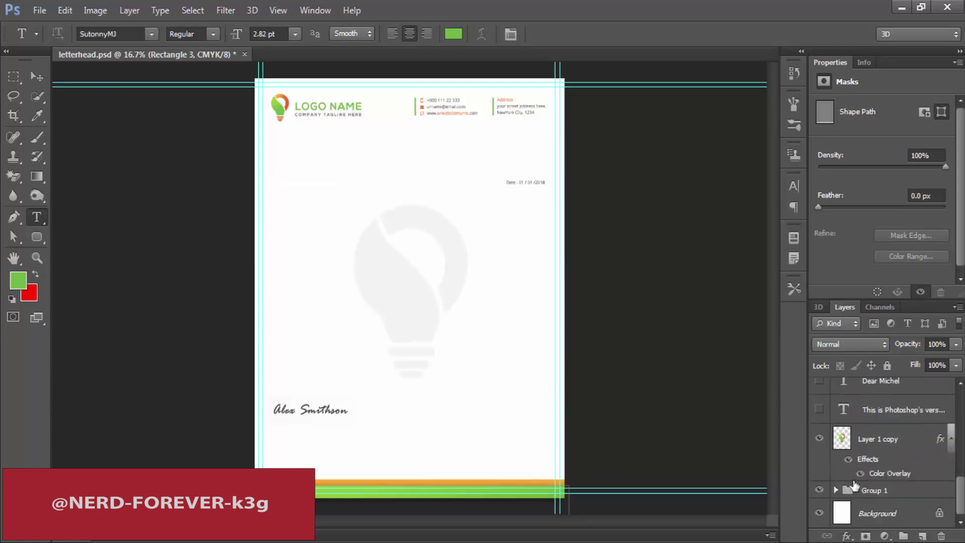
pyautogui.scroll(3, 855, 447)
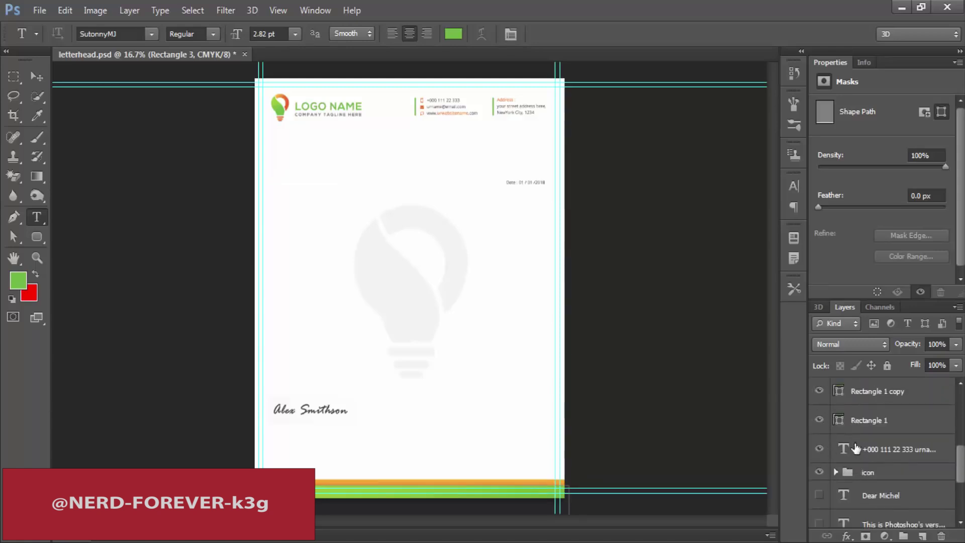
pyautogui.scroll(-3, 834, 474)
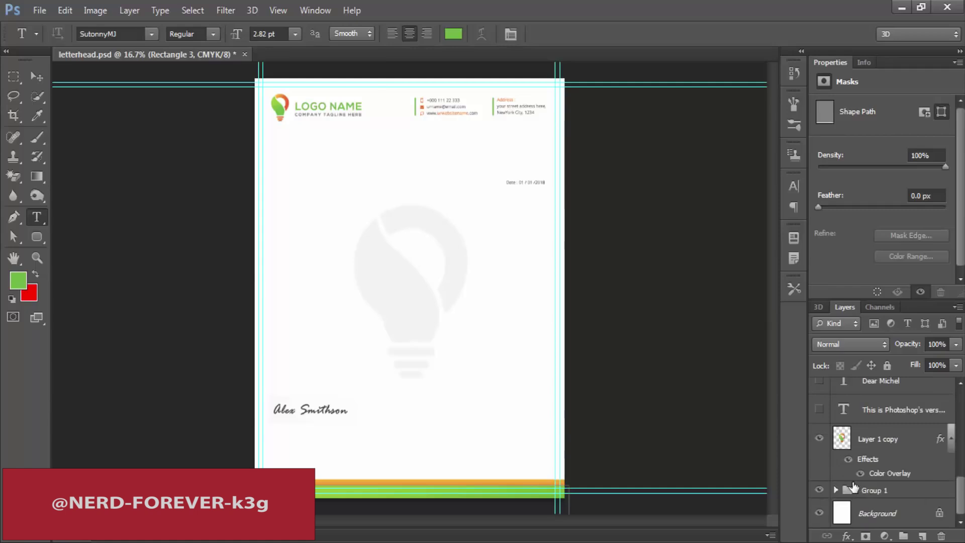
pyautogui.scroll(5, 856, 462)
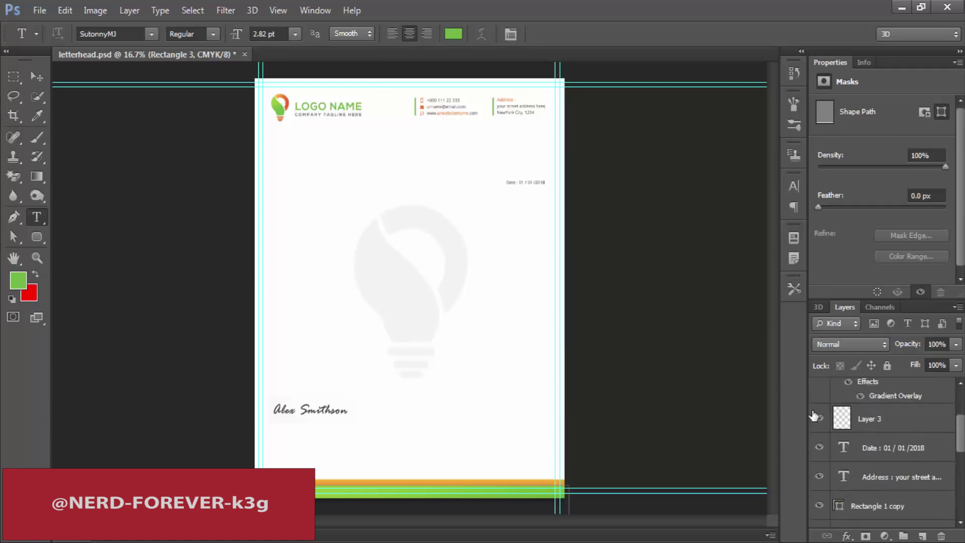
pyautogui.click(818, 417)
pyautogui.click(818, 418)
pyautogui.click(818, 418)
# Delete the day, month and year digits from the letterhead's date line, keeping only "Date :" and the two slashes.
pyautogui.scroll(3, 830, 422)
pyautogui.moveTo(518, 181); pyautogui.dragTo(579, 190)
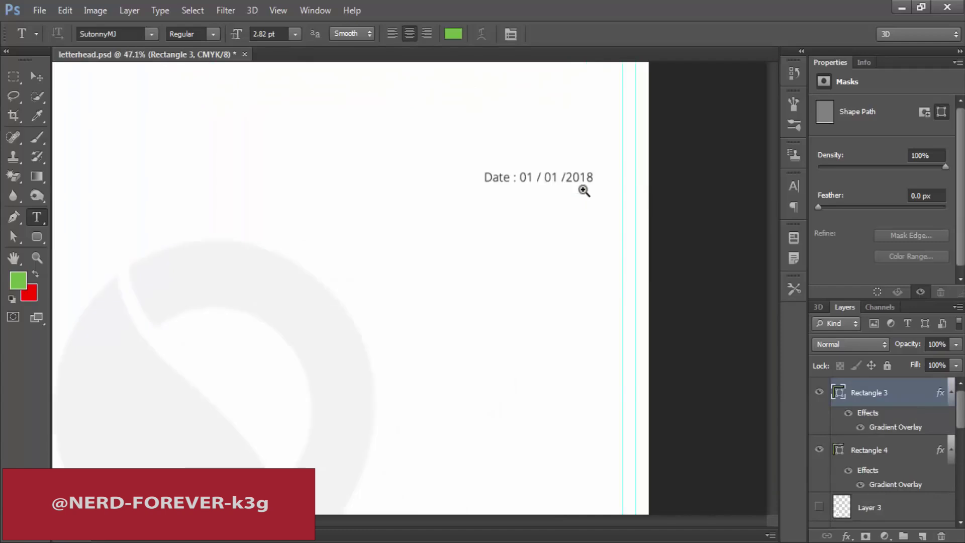
pyautogui.moveTo(524, 178); pyautogui.dragTo(637, 177)
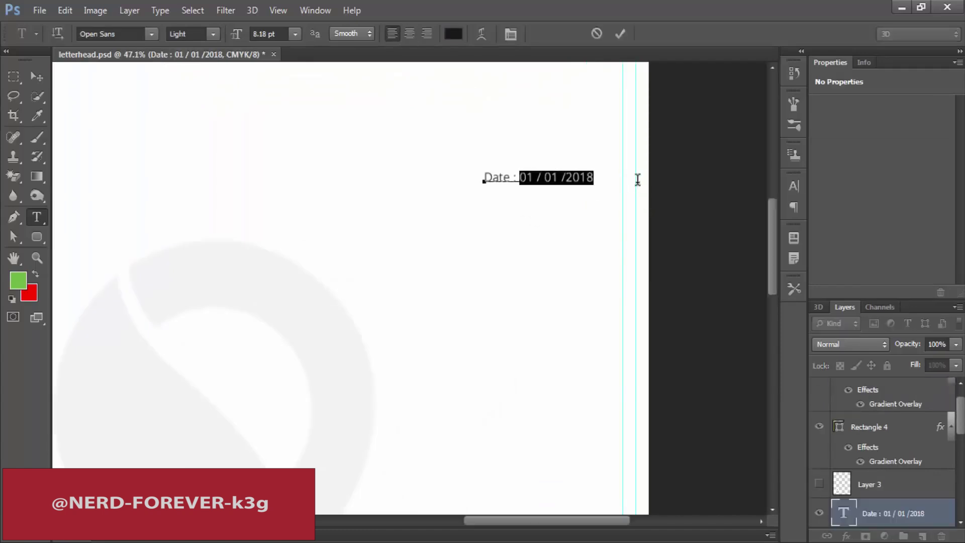
pyautogui.click(533, 179)
pyautogui.doubleClick(526, 181)
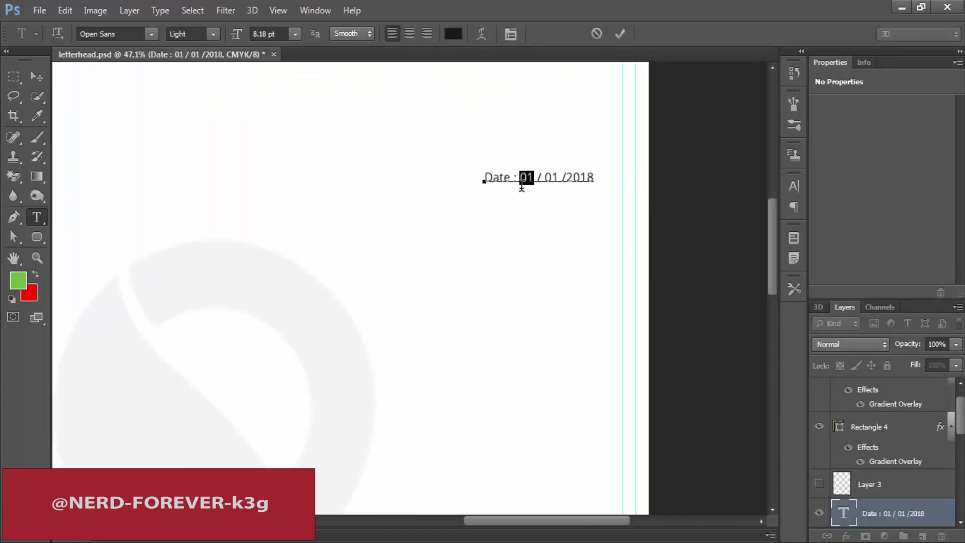
pyautogui.press('BackSpace')
pyautogui.doubleClick(544, 178)
pyautogui.press('BackSpace')
pyautogui.doubleClick(558, 177)
pyautogui.press('BackSpace')
pyautogui.click(36, 76)
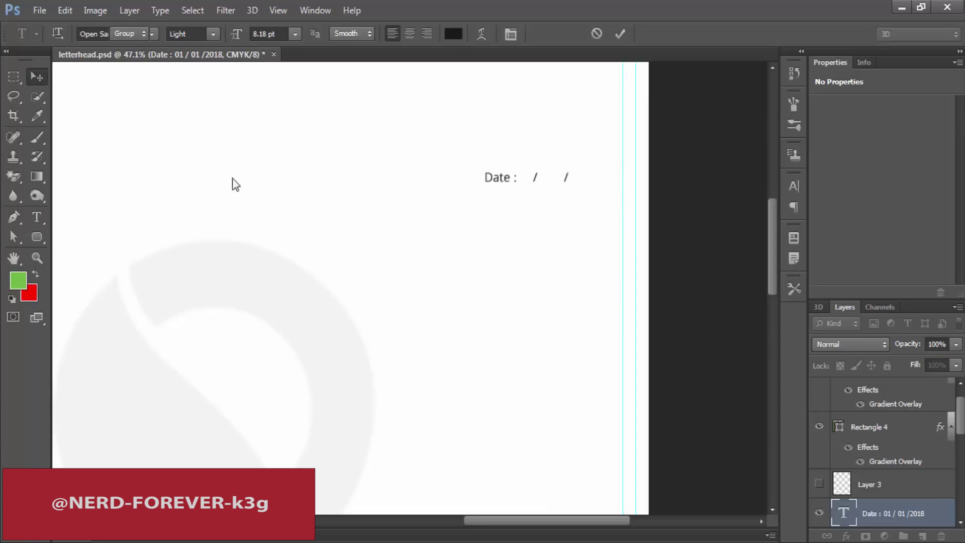
pyautogui.scroll(-4, 562, 209)
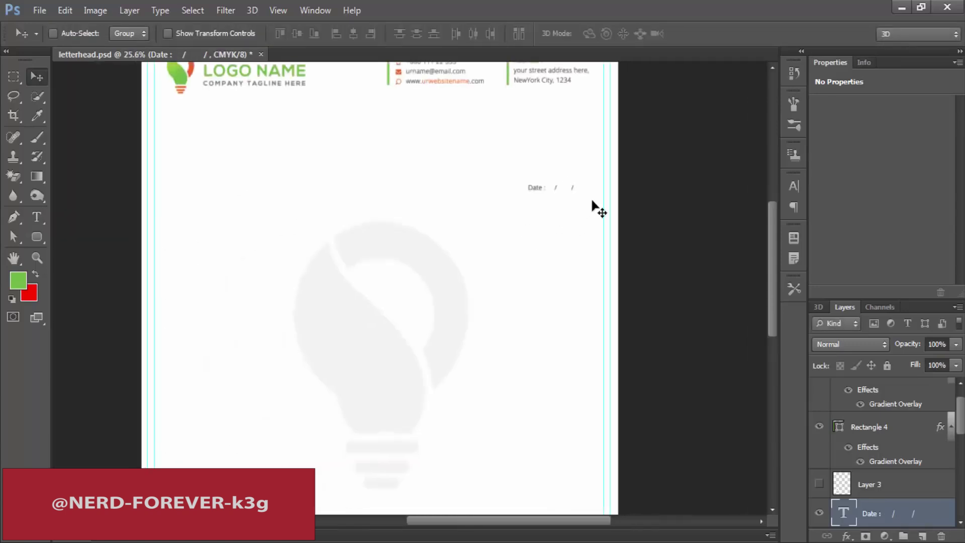
pyautogui.hotkey('ctrl', '-')
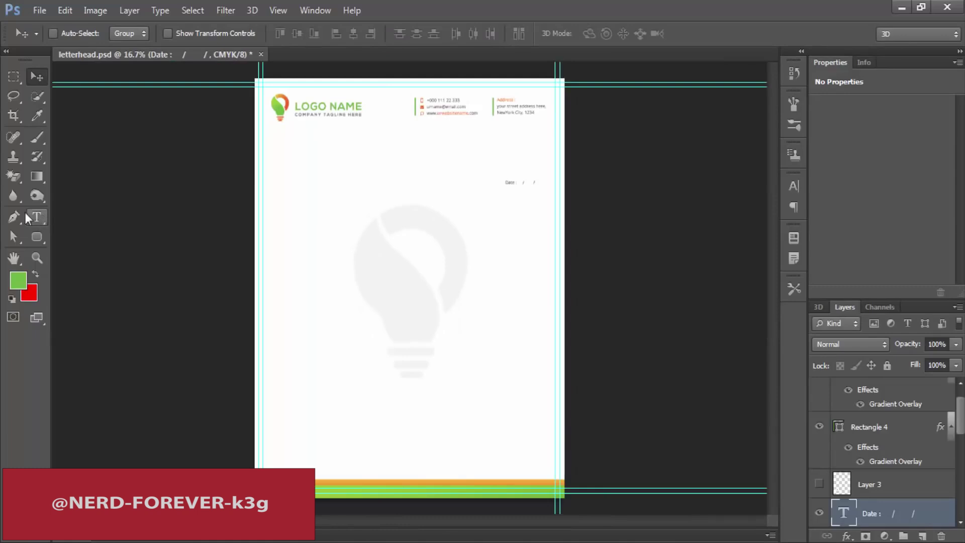
# Try freehand red brush strokes across the letterhead's Background layer and undo them.
pyautogui.press('b')
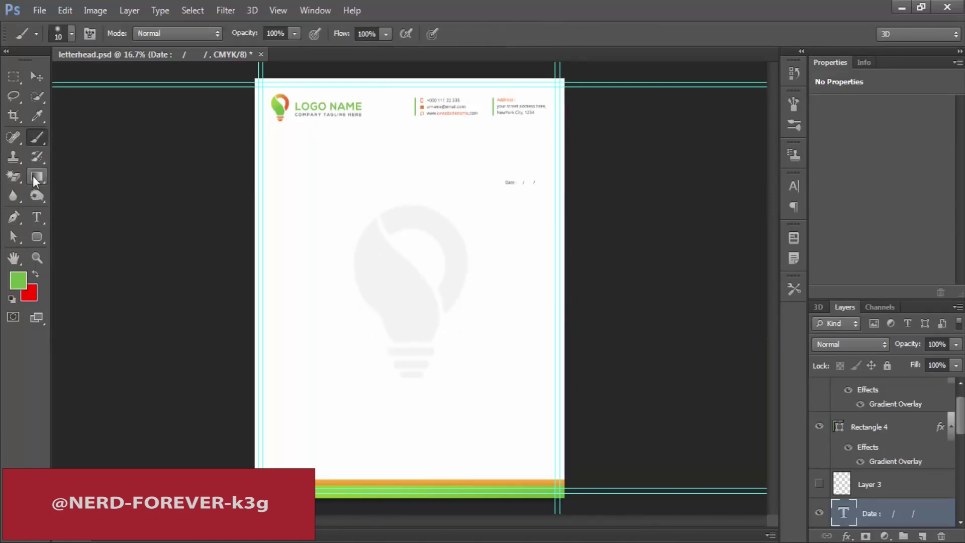
pyautogui.click(38, 95)
pyautogui.click(37, 137)
pyautogui.click(75, 140)
pyautogui.click(33, 276)
pyautogui.click(902, 427)
pyautogui.scroll(1, 899, 422)
pyautogui.click(892, 397)
pyautogui.scroll(-5, 902, 477)
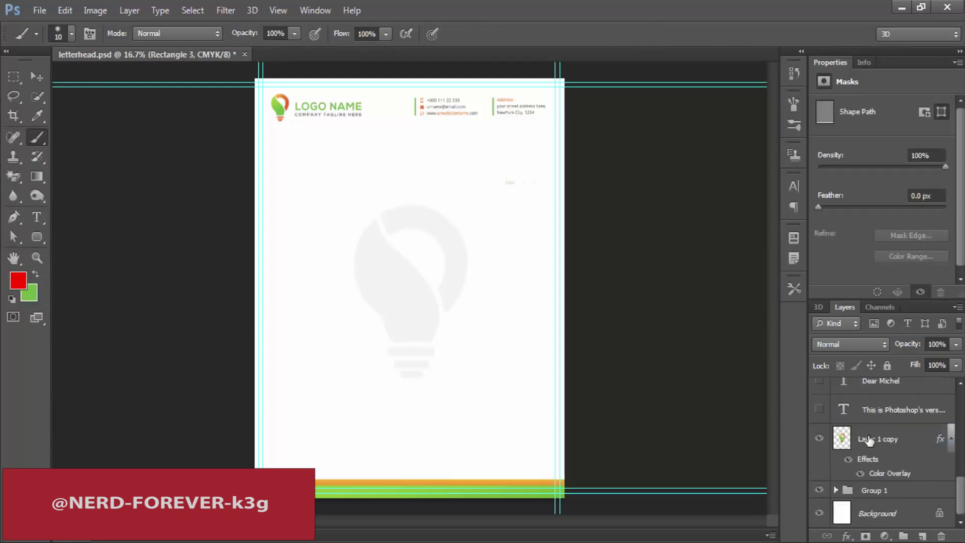
pyautogui.click(871, 516)
pyautogui.moveTo(396, 375); pyautogui.dragTo(547, 221)
pyautogui.hotkey('ctrl', 'z')
pyautogui.moveTo(295, 283)
pyautogui.mouseDown()
pyautogui.moveTo(322, 290)
pyautogui.moveTo(447, 219)
pyautogui.mouseUp()
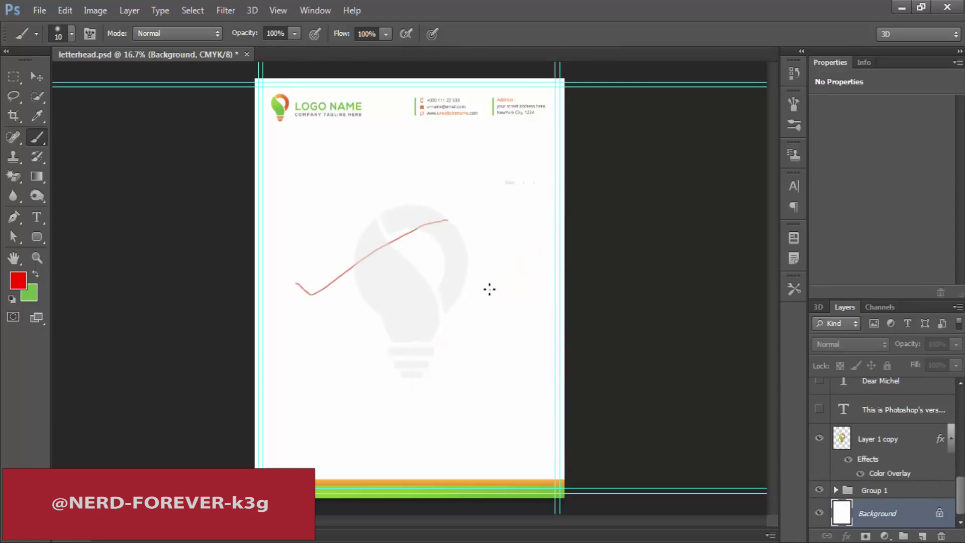
pyautogui.hotkey('ctrl', 'z')
# Save the blank letterhead as a Photoshop PDF in the Print Ready file folder, replacing the existing letterhead PDF.
pyautogui.hotkey('ctrl', 'shift', 's')
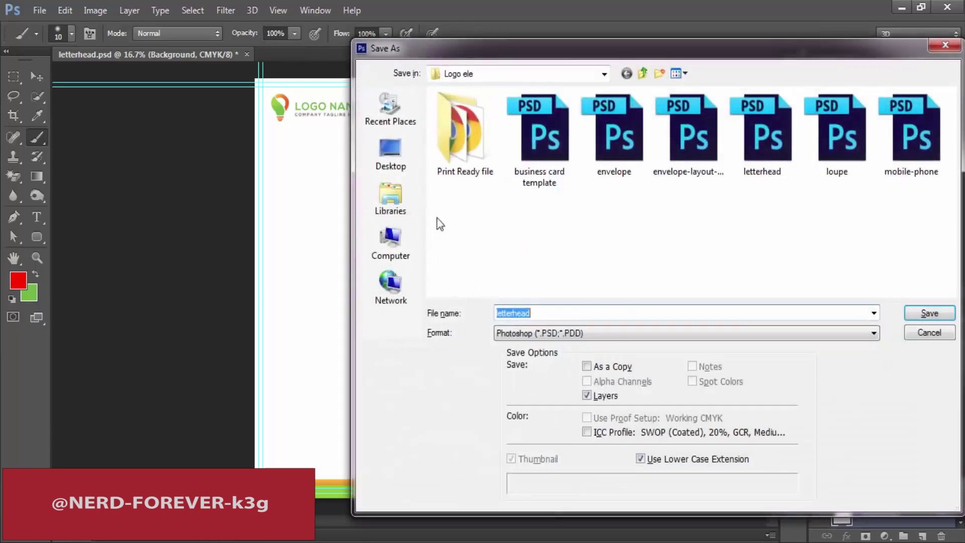
pyautogui.click(553, 334)
pyautogui.click(552, 347)
pyautogui.doubleClick(460, 126)
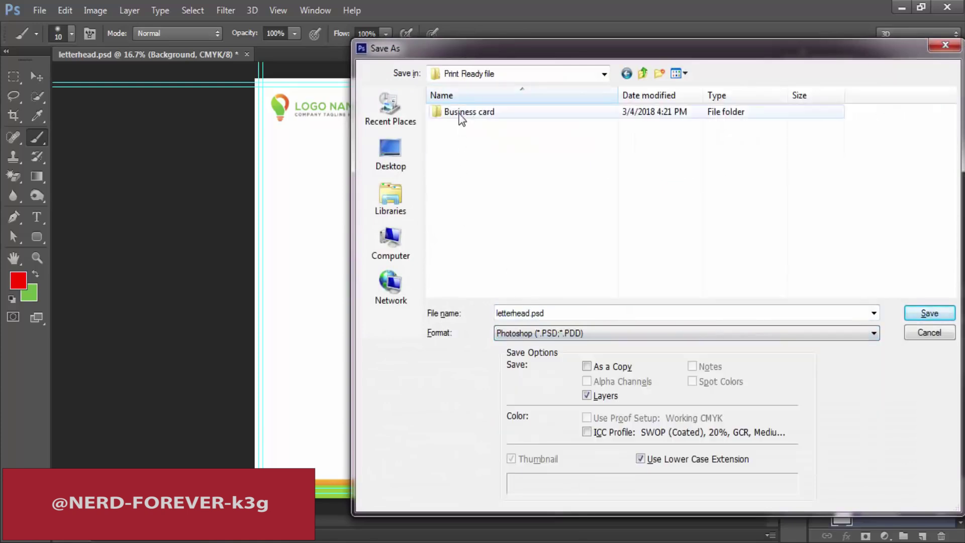
pyautogui.click(546, 333)
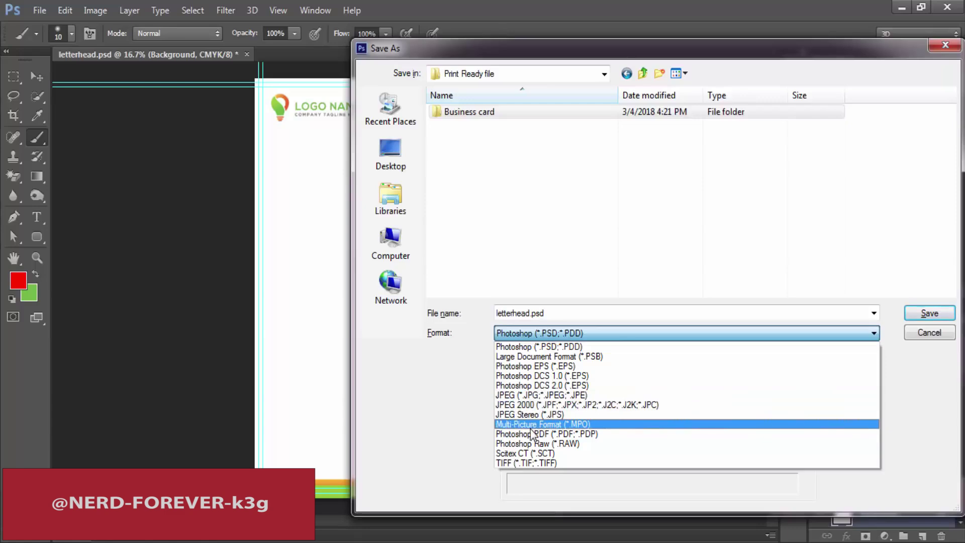
pyautogui.click(532, 435)
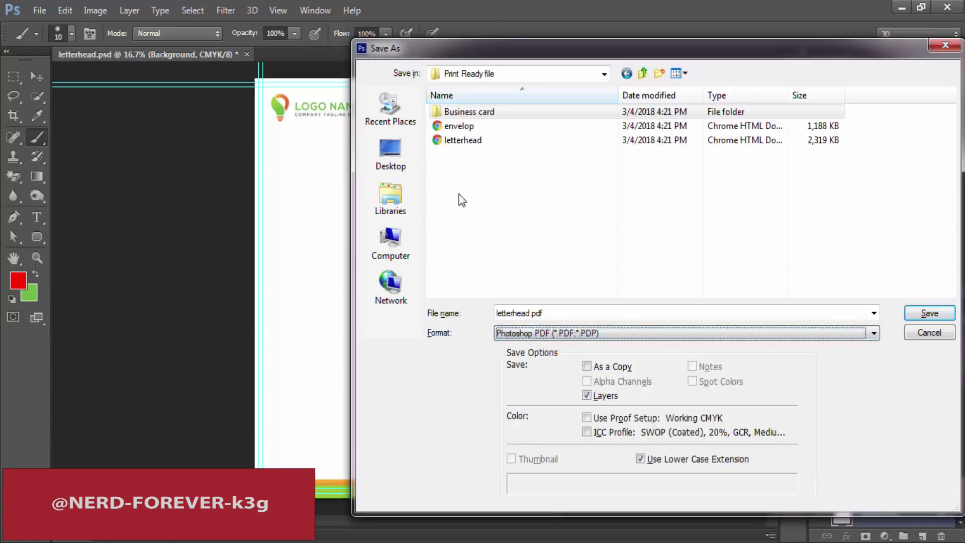
pyautogui.click(459, 141)
pyautogui.click(942, 314)
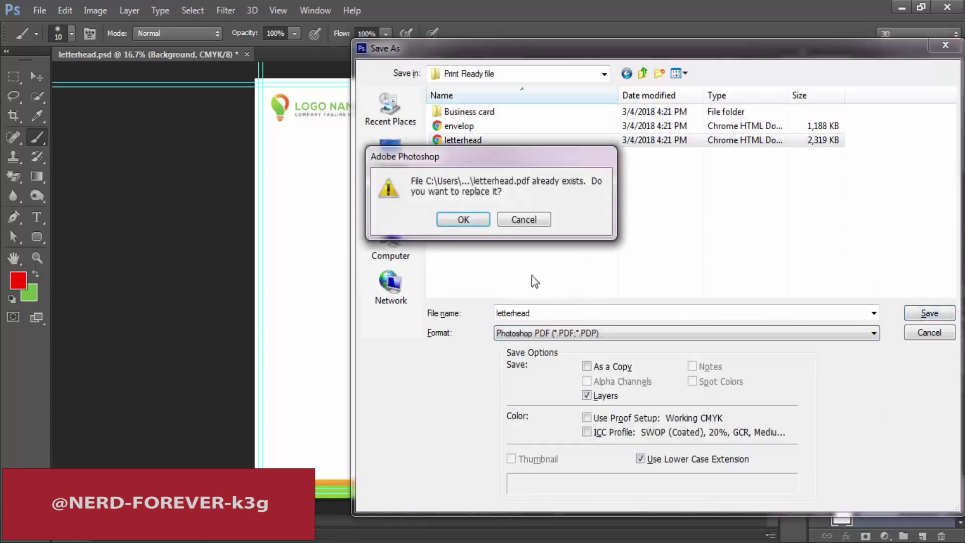
pyautogui.click(478, 220)
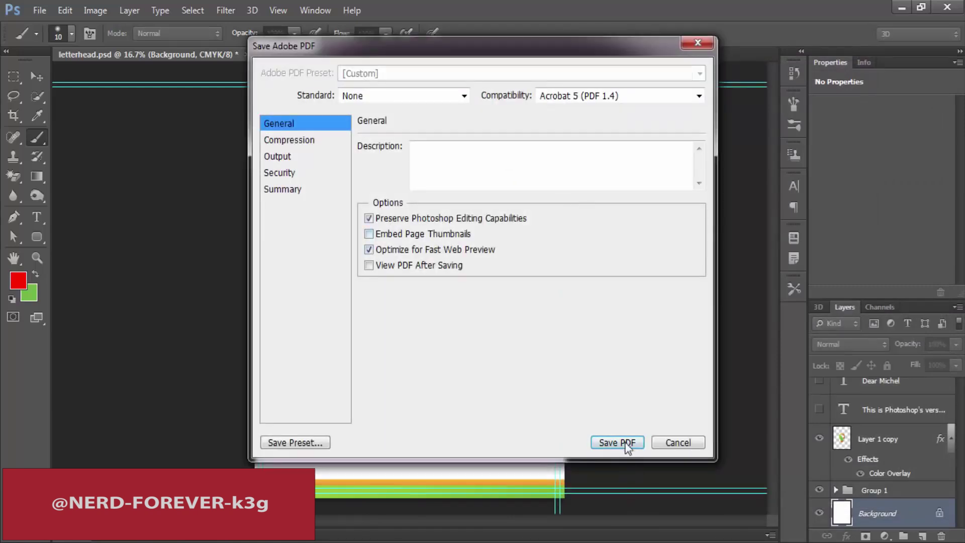
pyautogui.click(617, 442)
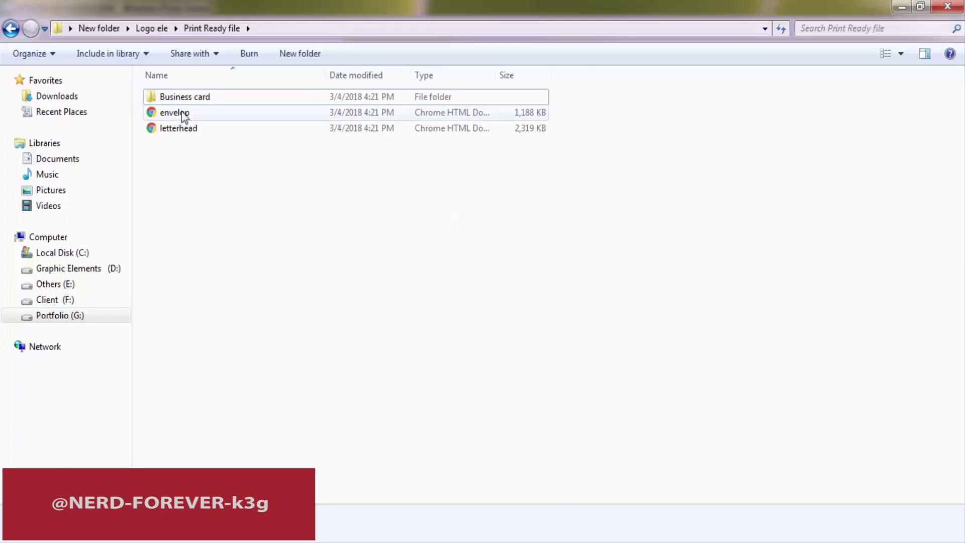
pyautogui.moveTo(187, 163); pyautogui.dragTo(250, 90)
pyautogui.click(303, 264)
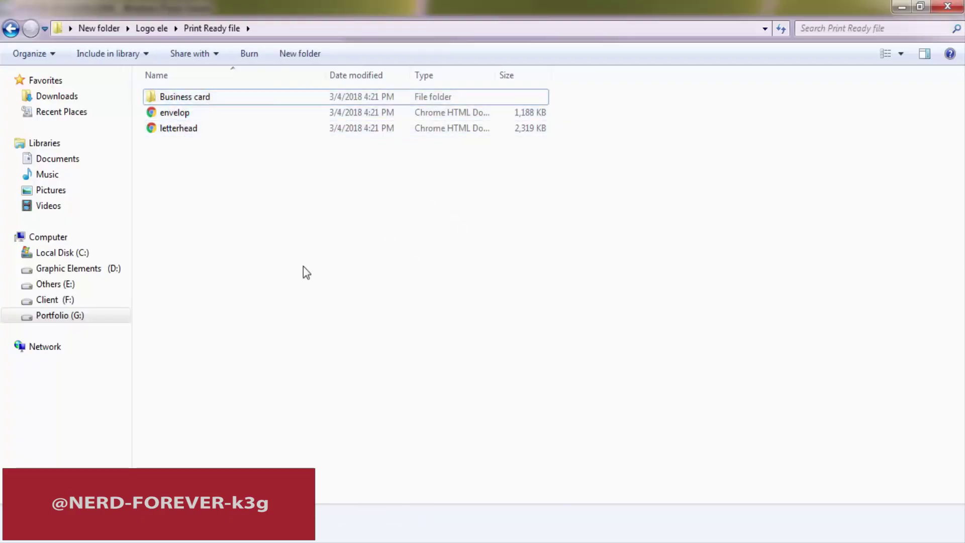
pyautogui.moveTo(284, 254); pyautogui.dragTo(243, 80)
pyautogui.click(394, 281)
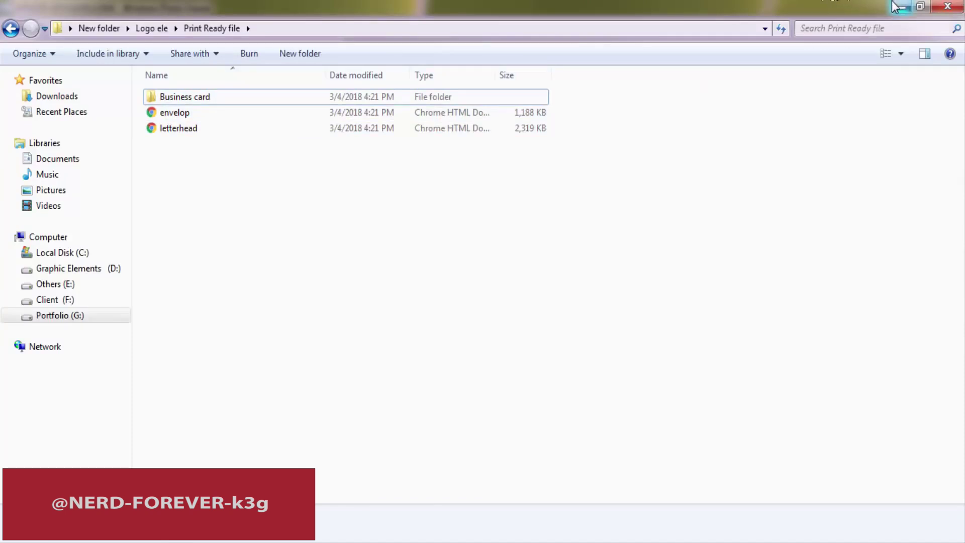